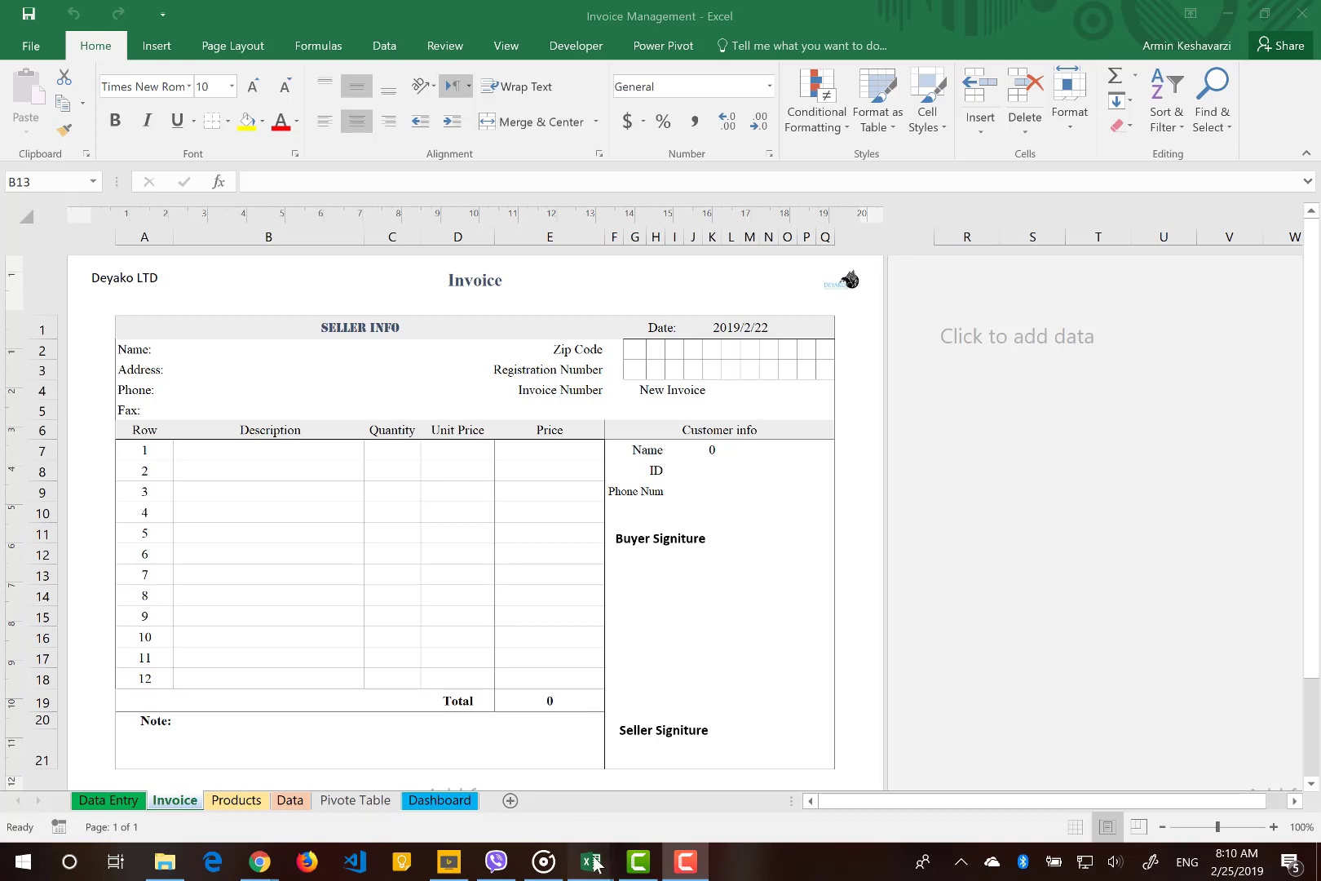
Switch to the Book1 workbook and examine the sheet's margin presets, paper size and page orientation.
mouse_move(590, 861)
click(501, 785)
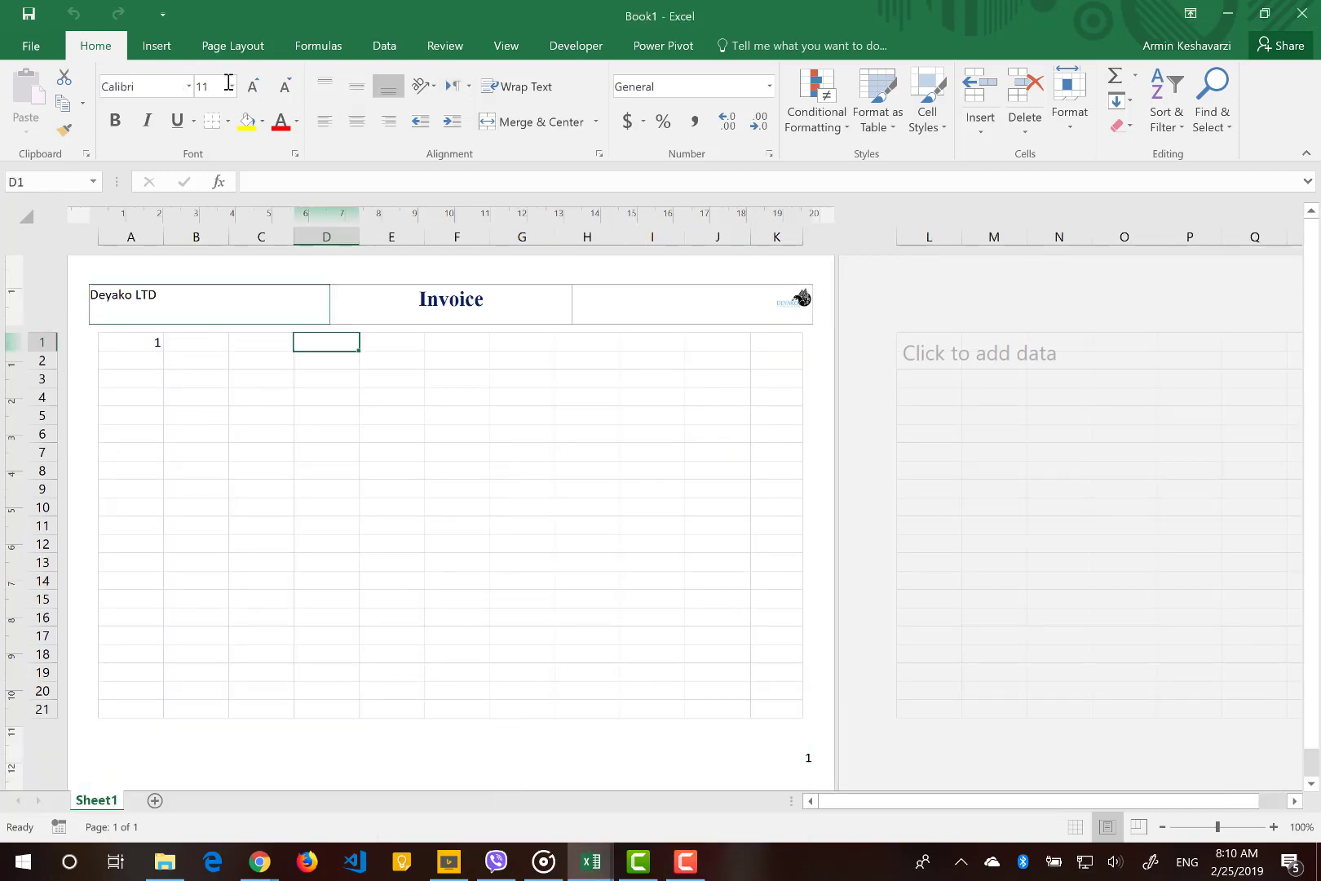
click(235, 55)
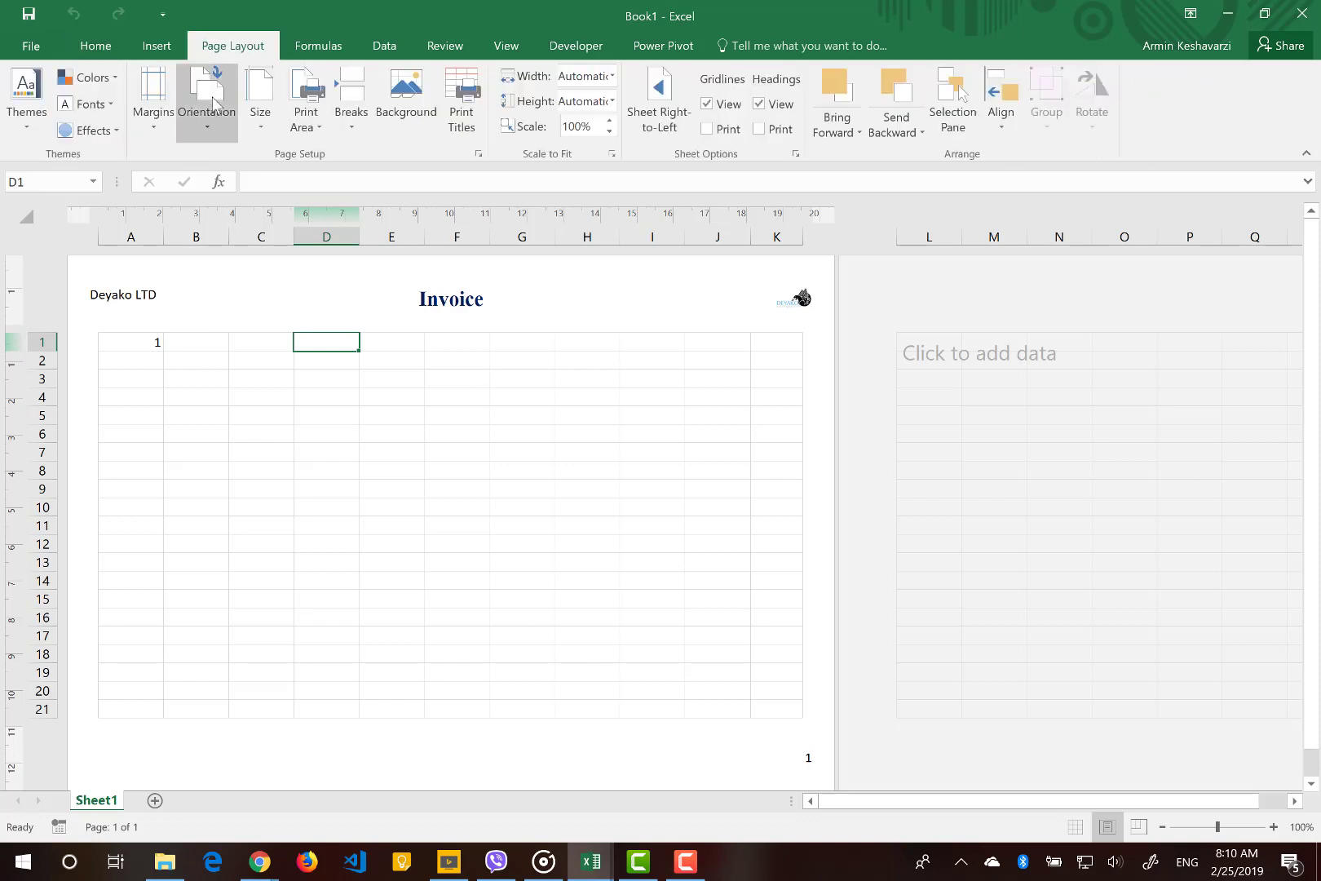
click(155, 106)
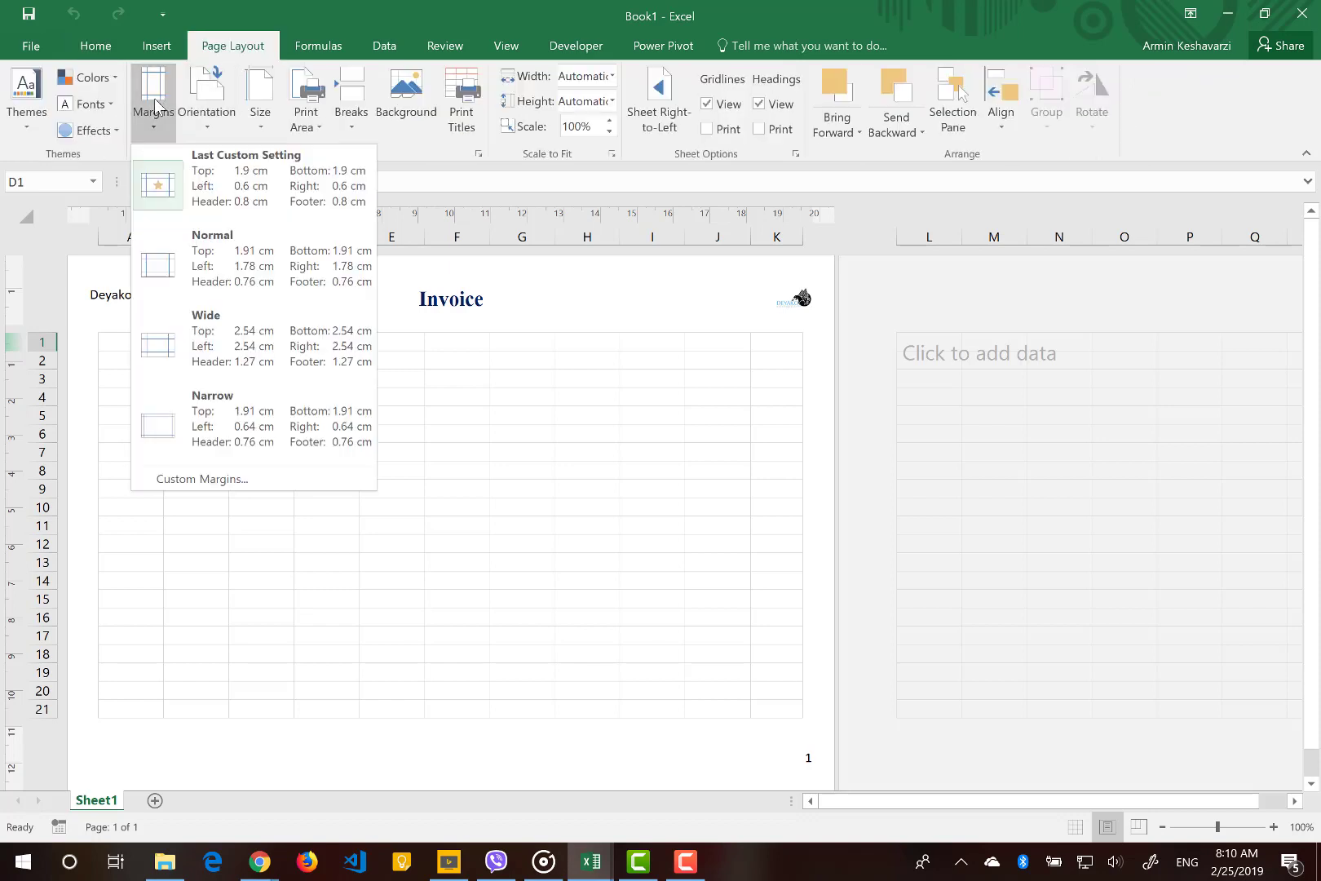
click(283, 113)
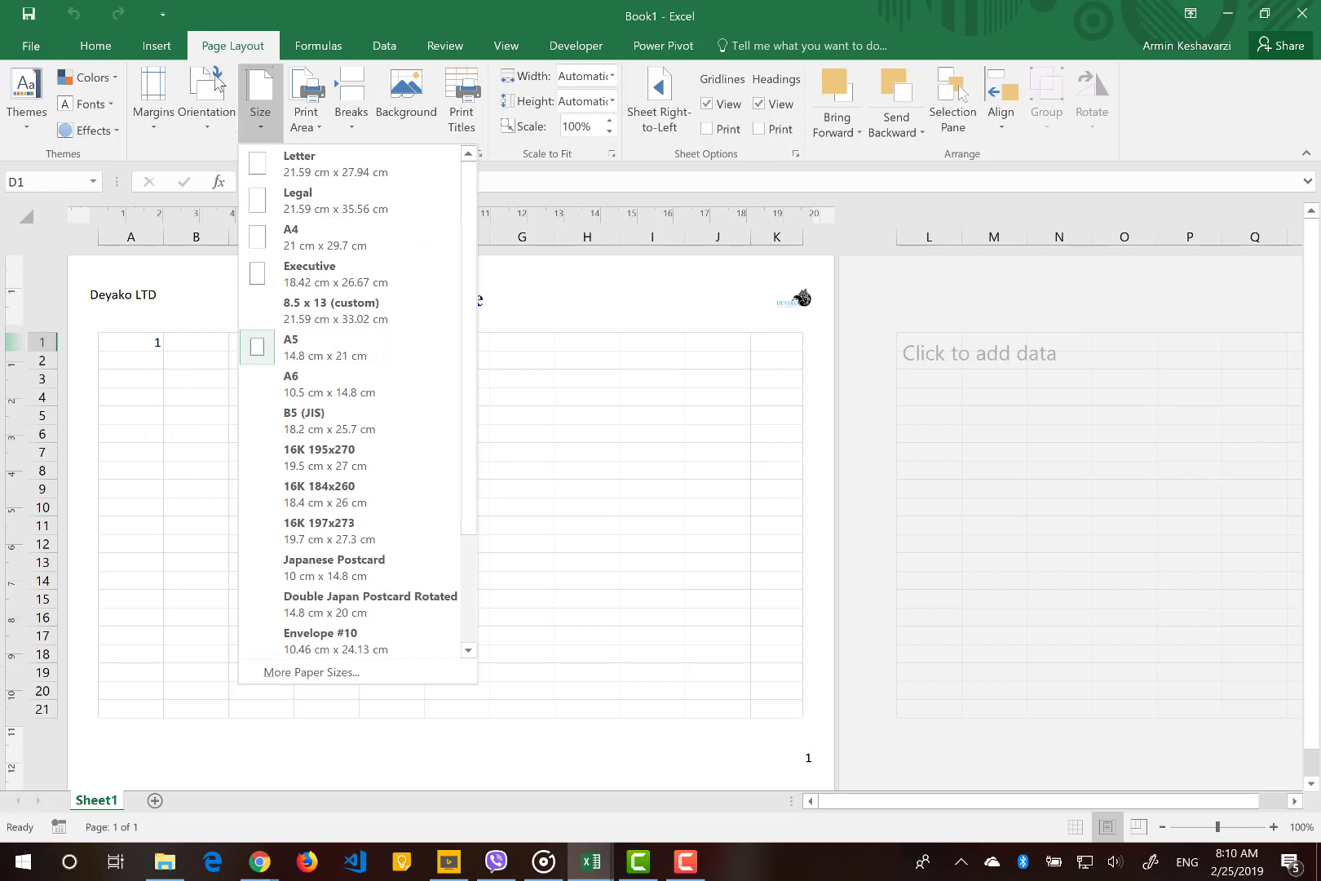
click(208, 79)
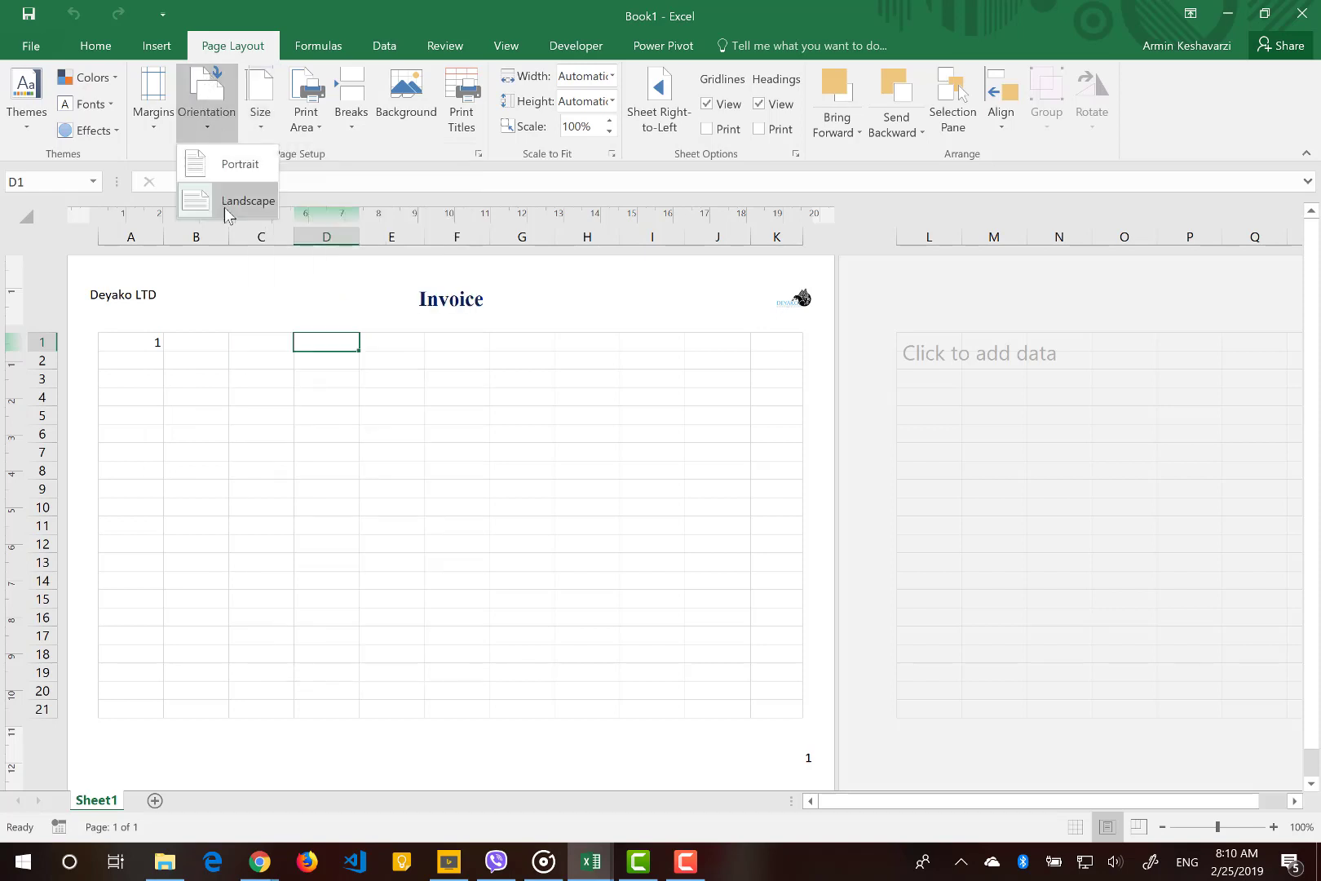
Review the custom margins and page centering in Page Setup without changing them, and return to the Invoice Management workbook.
click(155, 118)
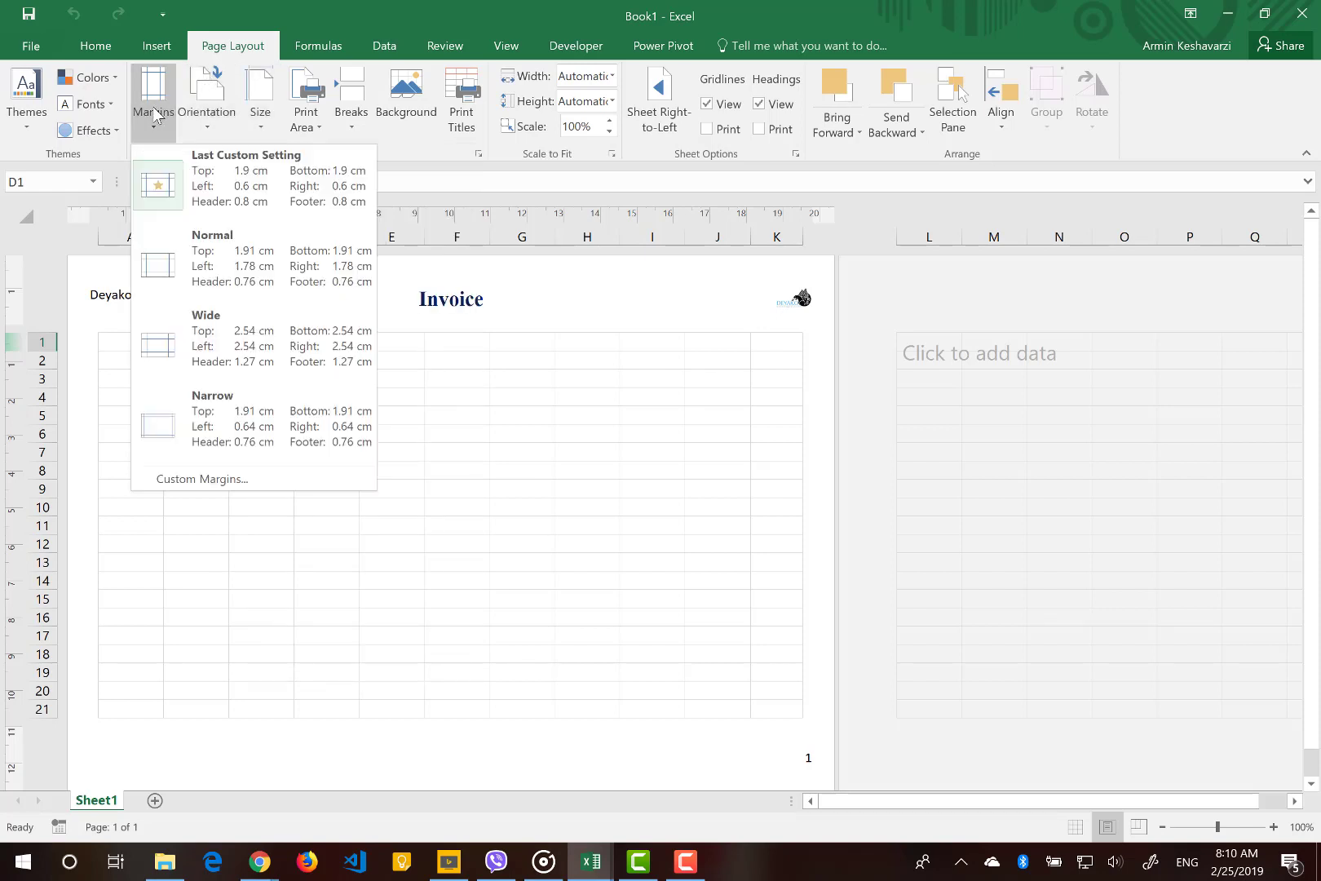
click(242, 481)
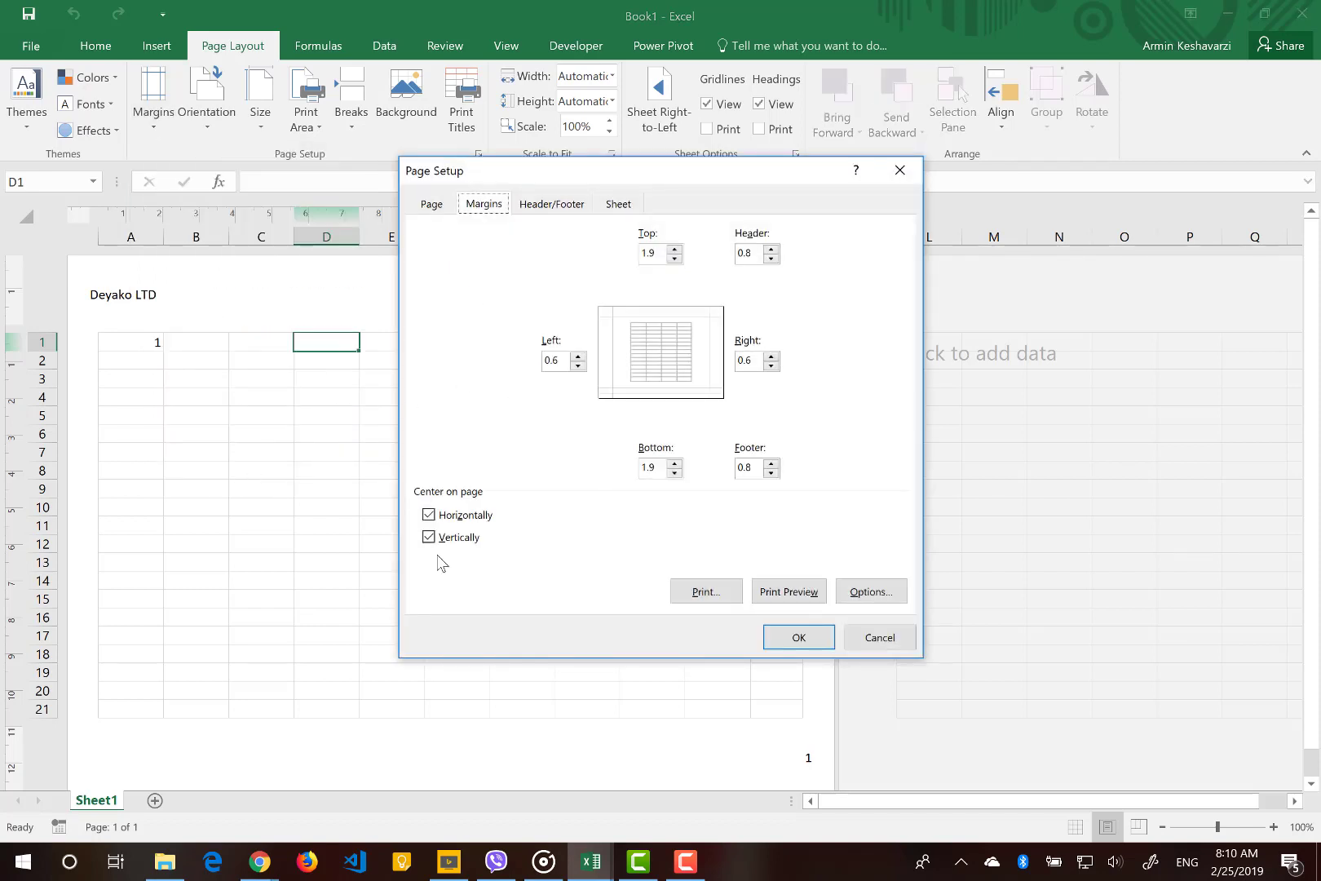
click(489, 517)
click(881, 641)
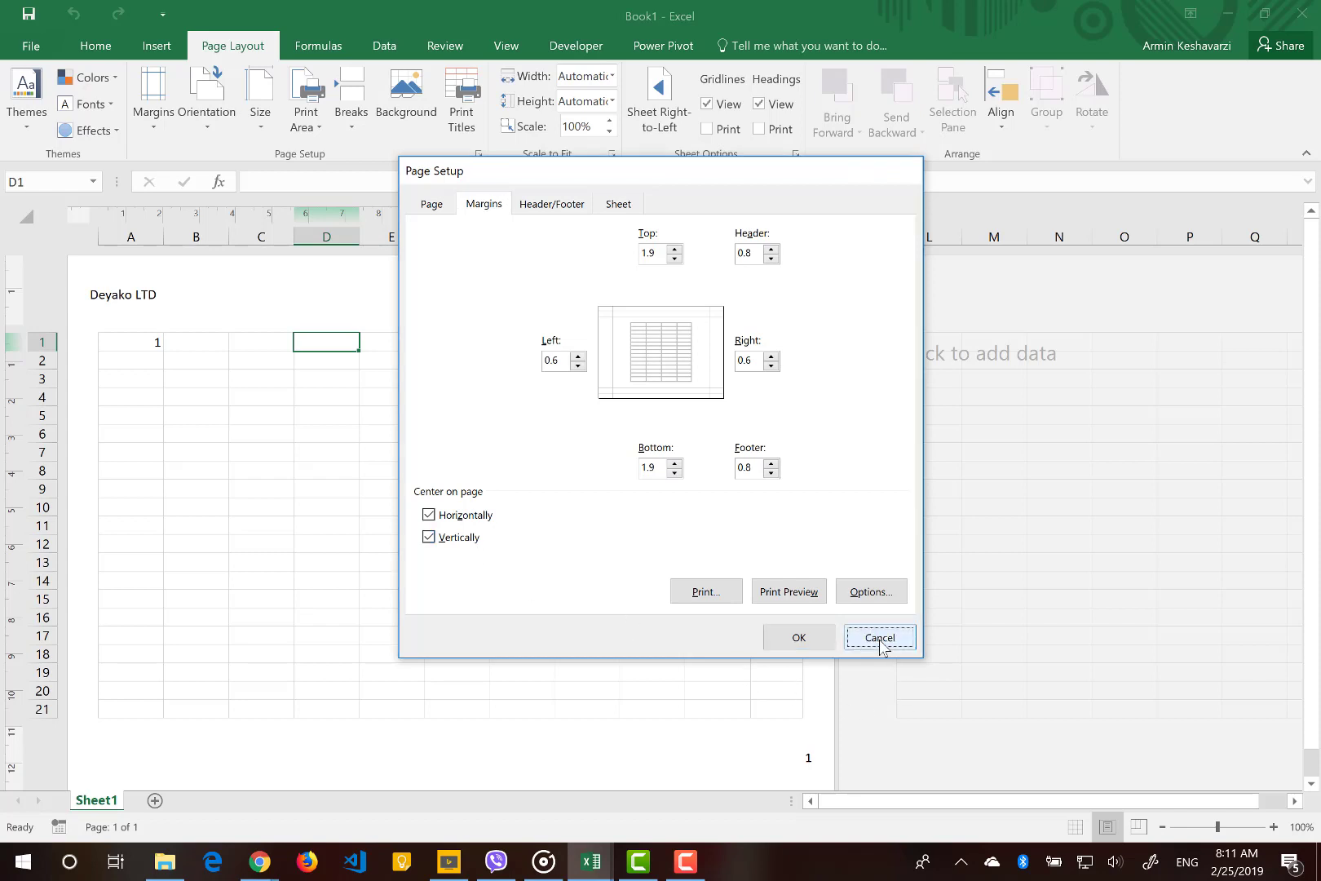
click(170, 358)
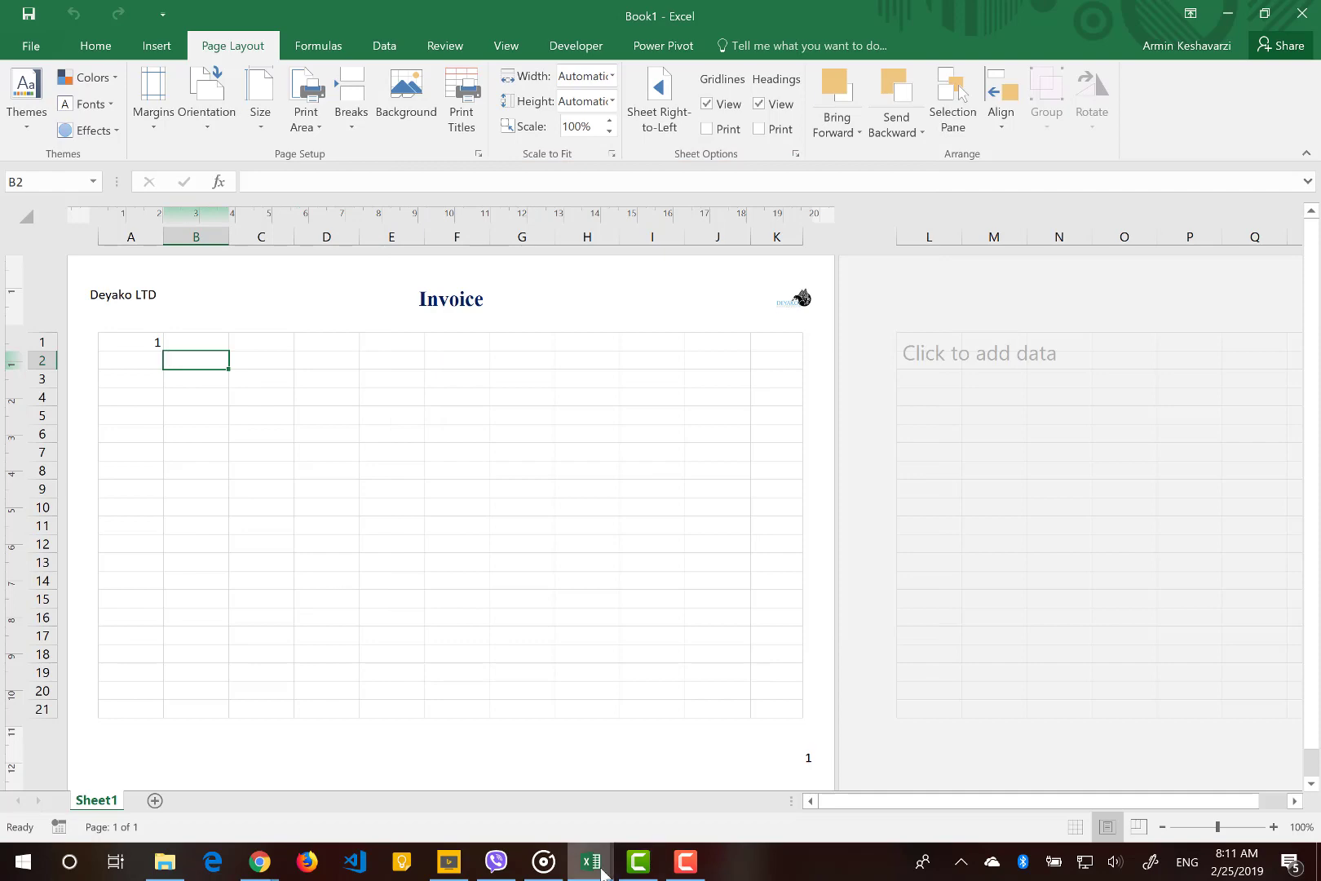
mouse_move(592, 861)
click(669, 799)
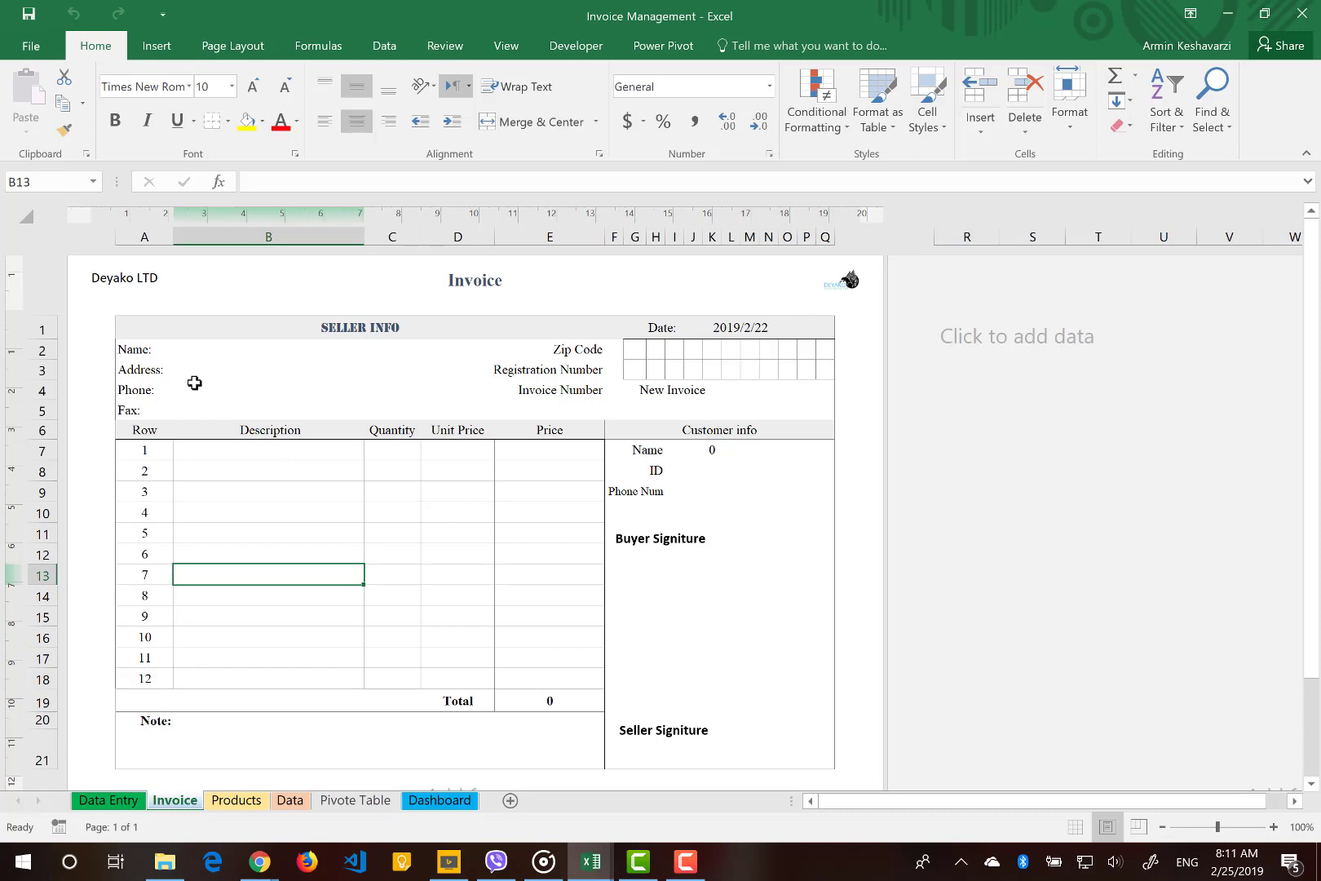
Switch to Chrome and search Google Images for "invoice".
mouse_move(261, 863)
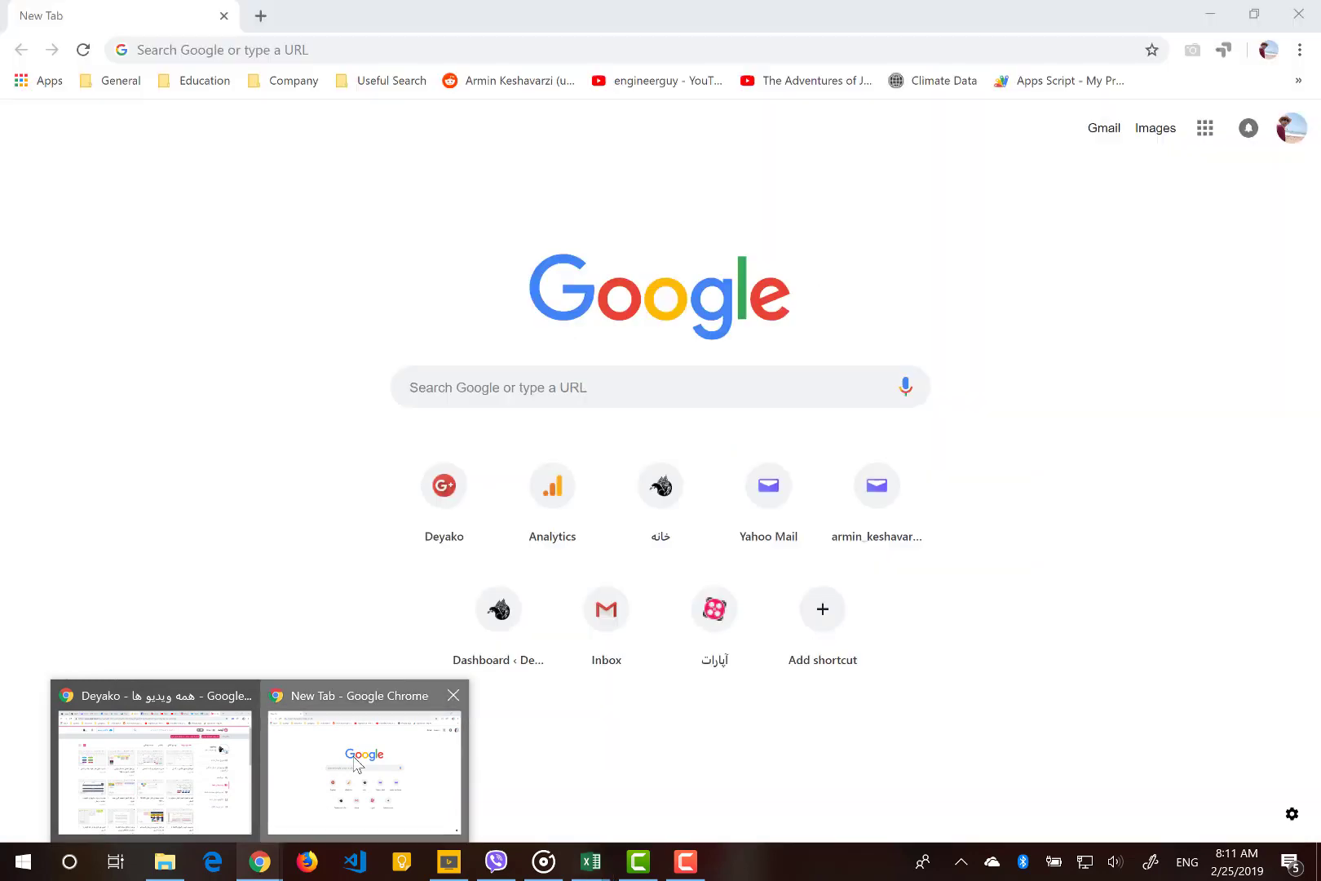
click(319, 809)
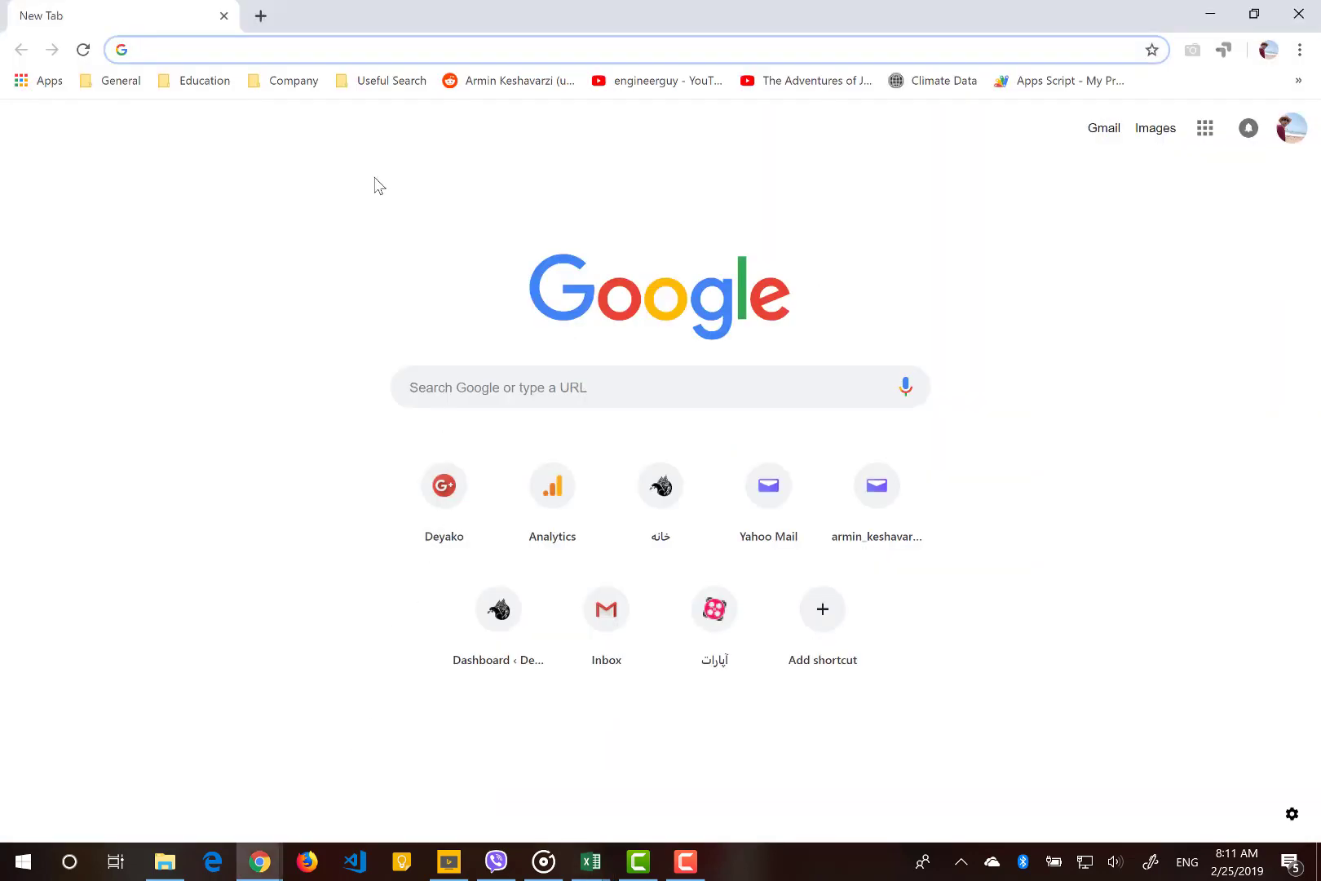
click(484, 389)
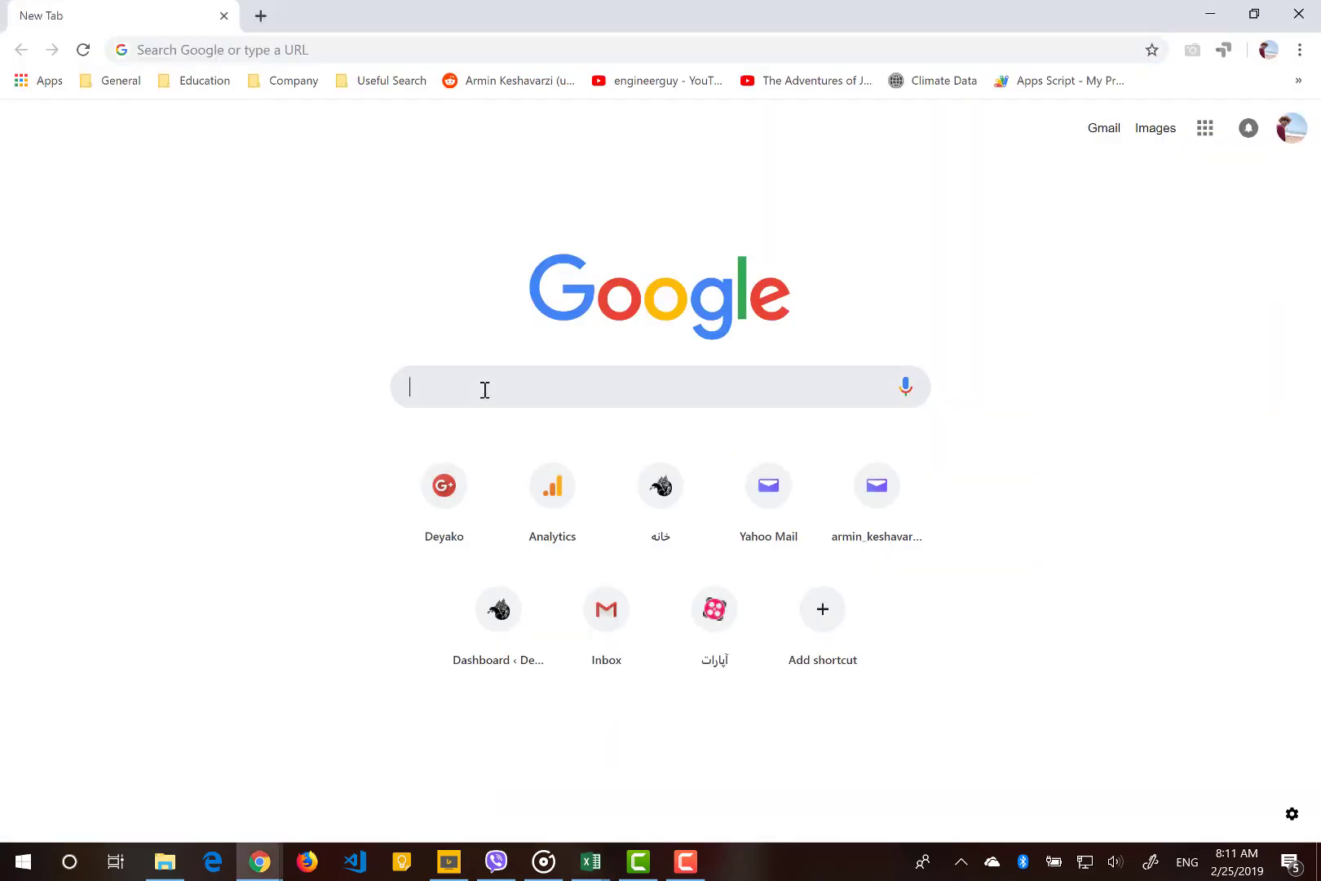
text(google)
key(Return)
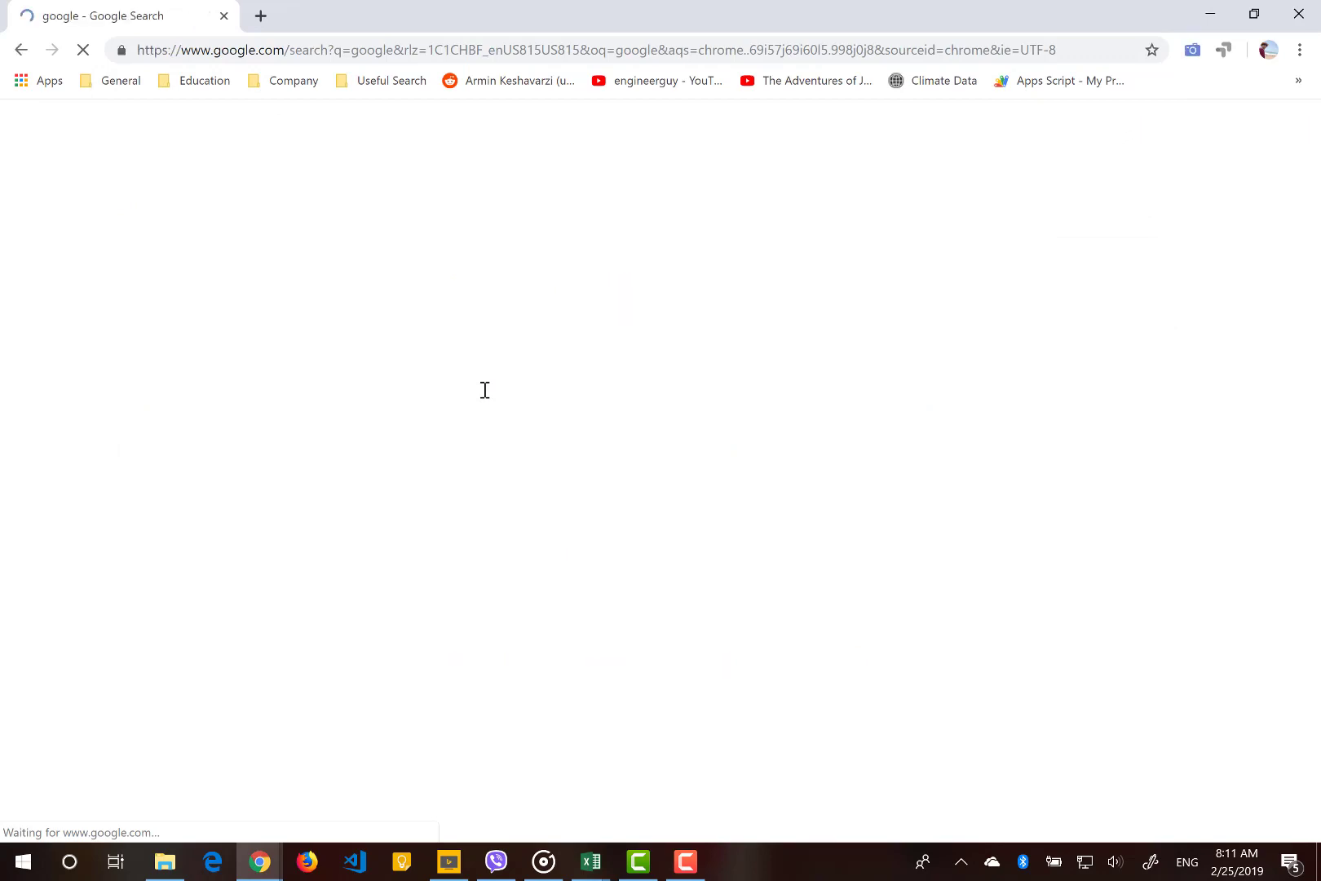
double_click(210, 135)
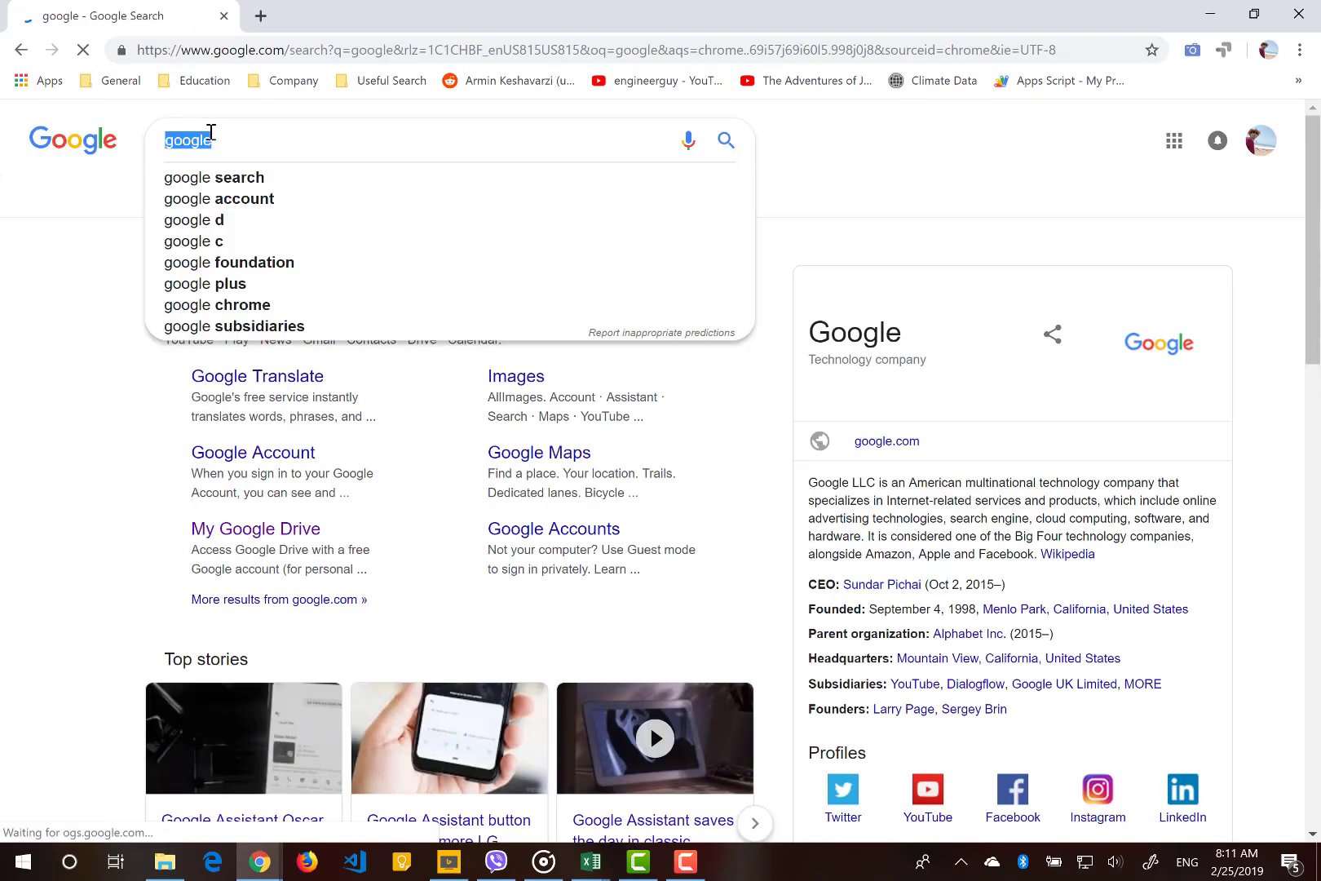
text(invoice)
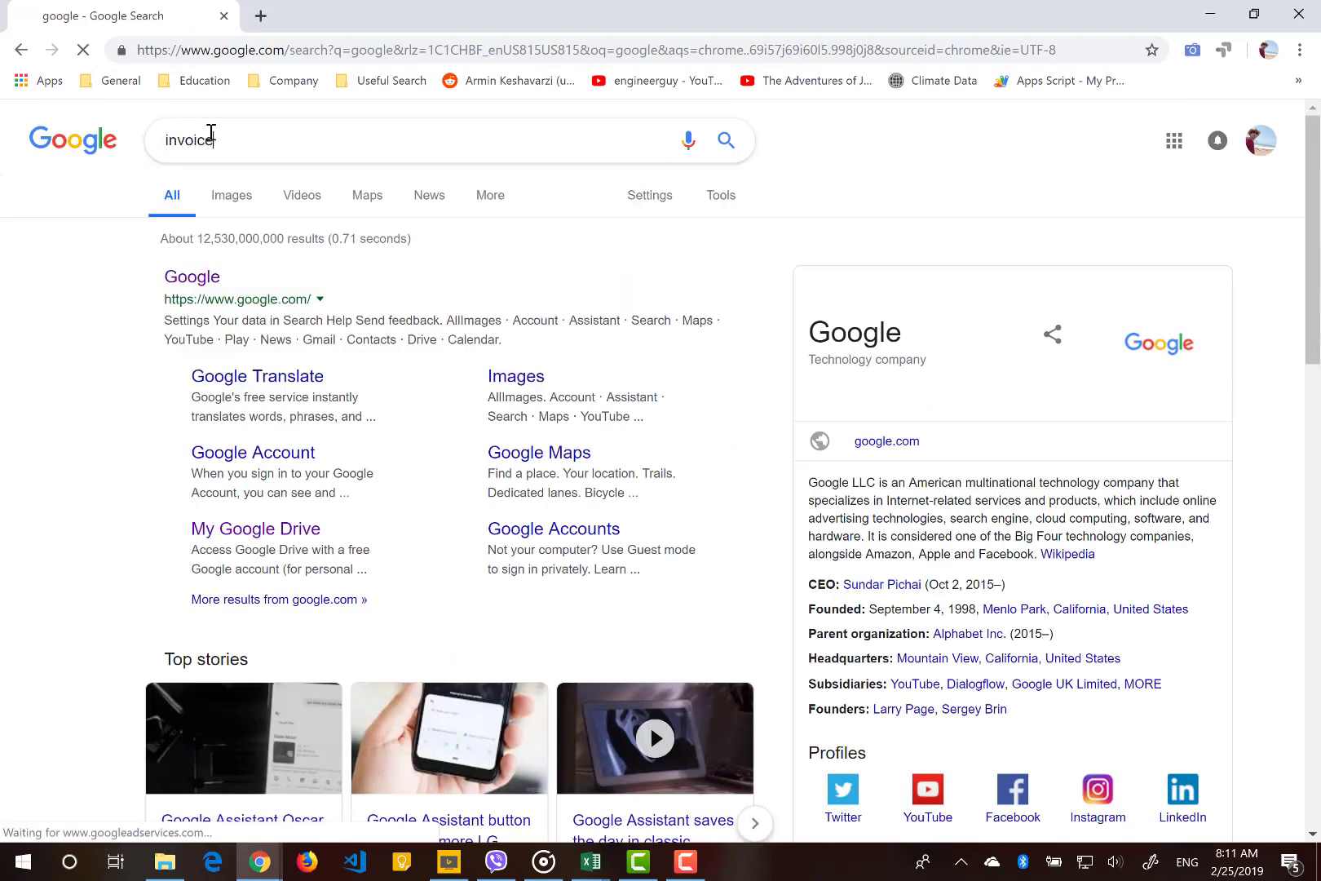
key(Return)
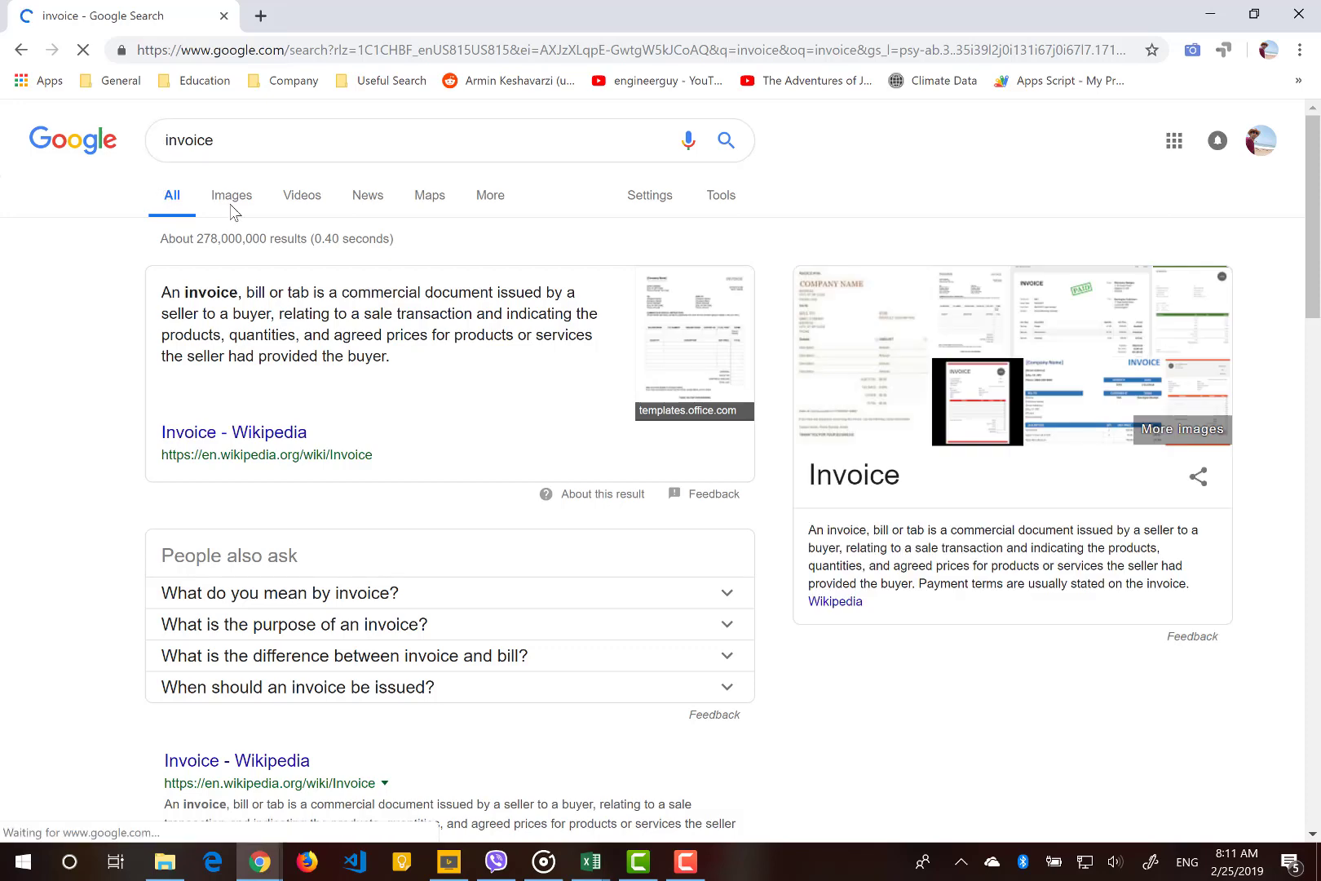
click(236, 207)
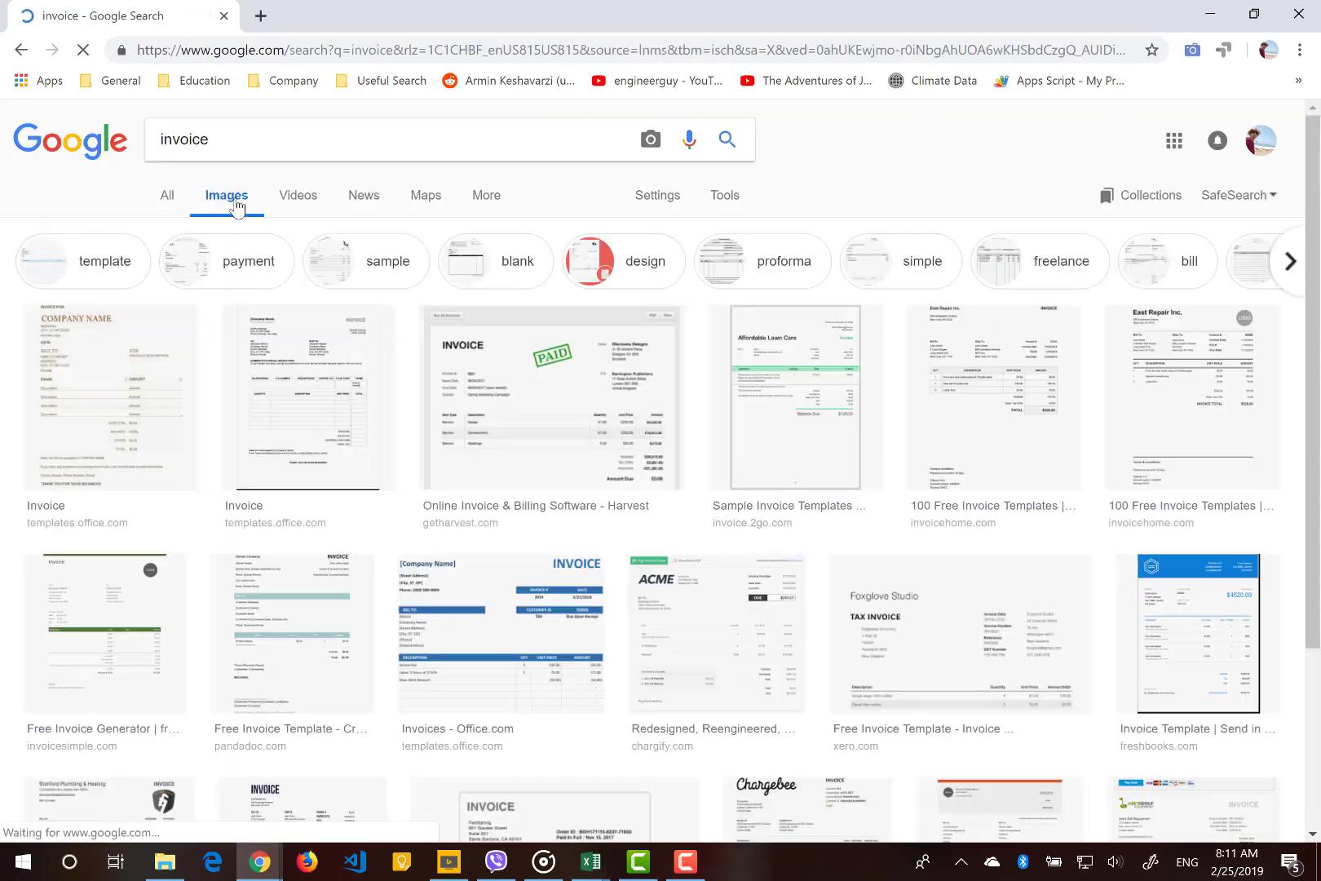
Enlarge the first invoice image and browse through the following samples to compare their layouts.
click(108, 440)
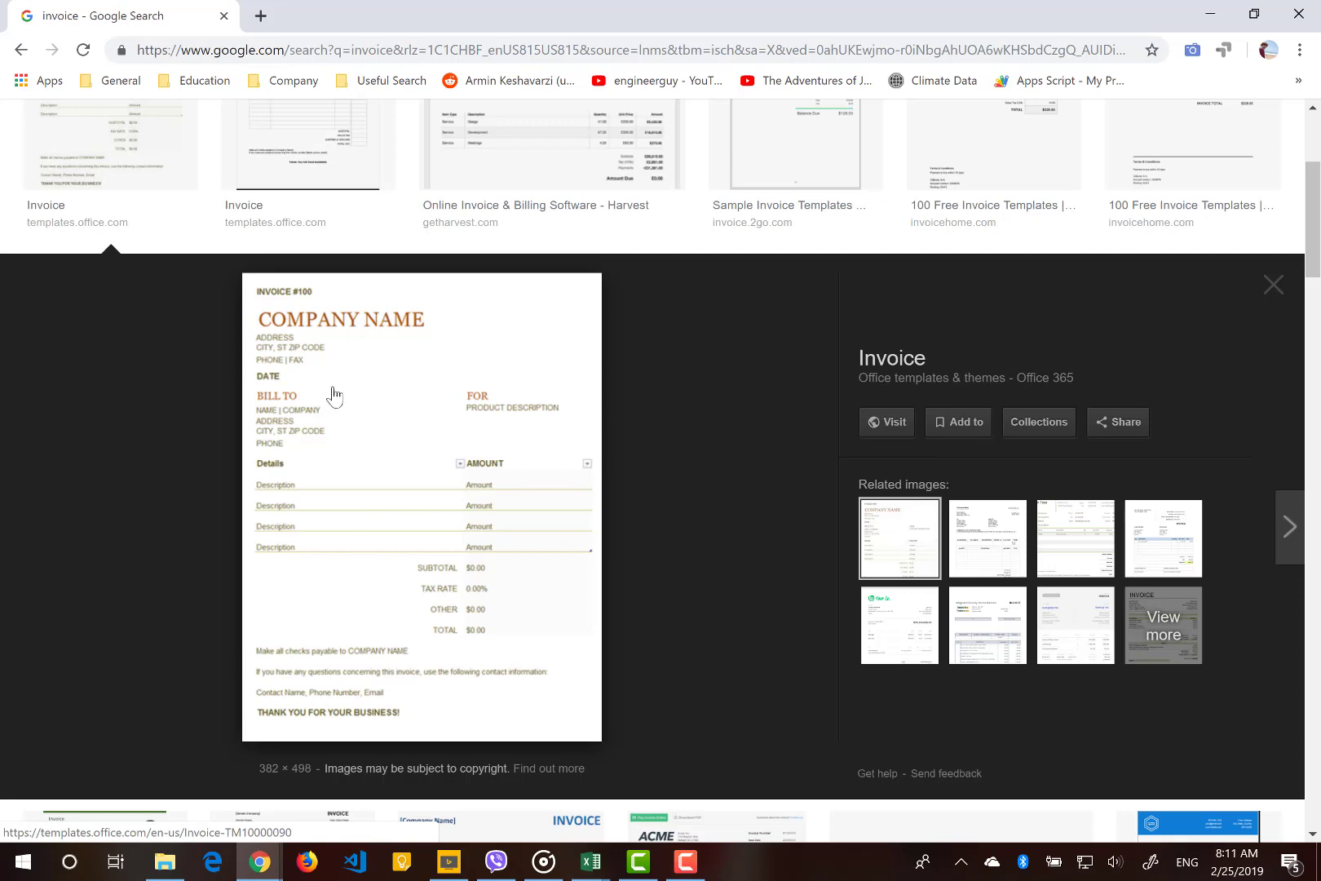
click(1290, 539)
click(1291, 528)
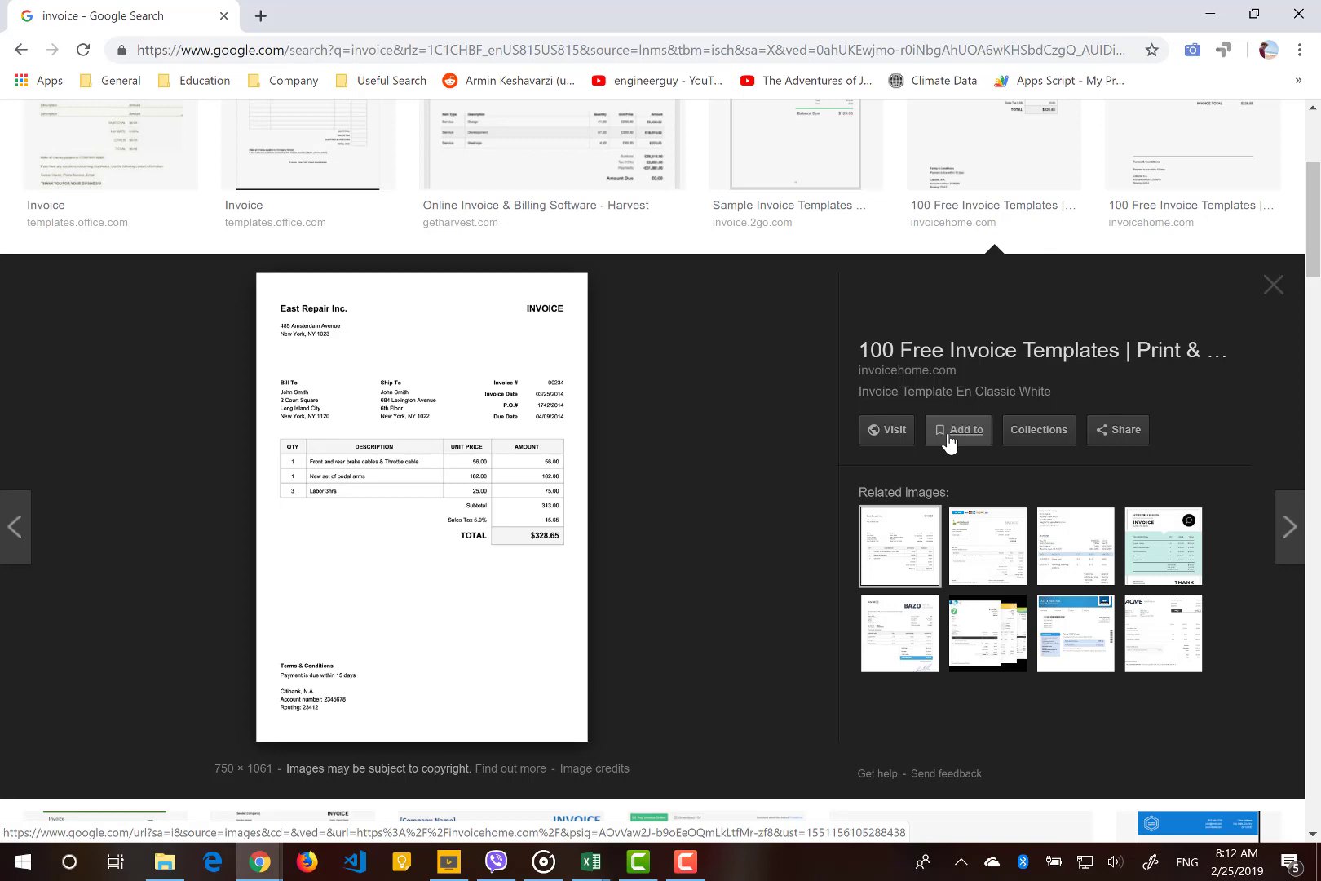
Switch to the Invoice Management workbook and examine the Invoice sheet's seller info section and item table headings.
click(588, 868)
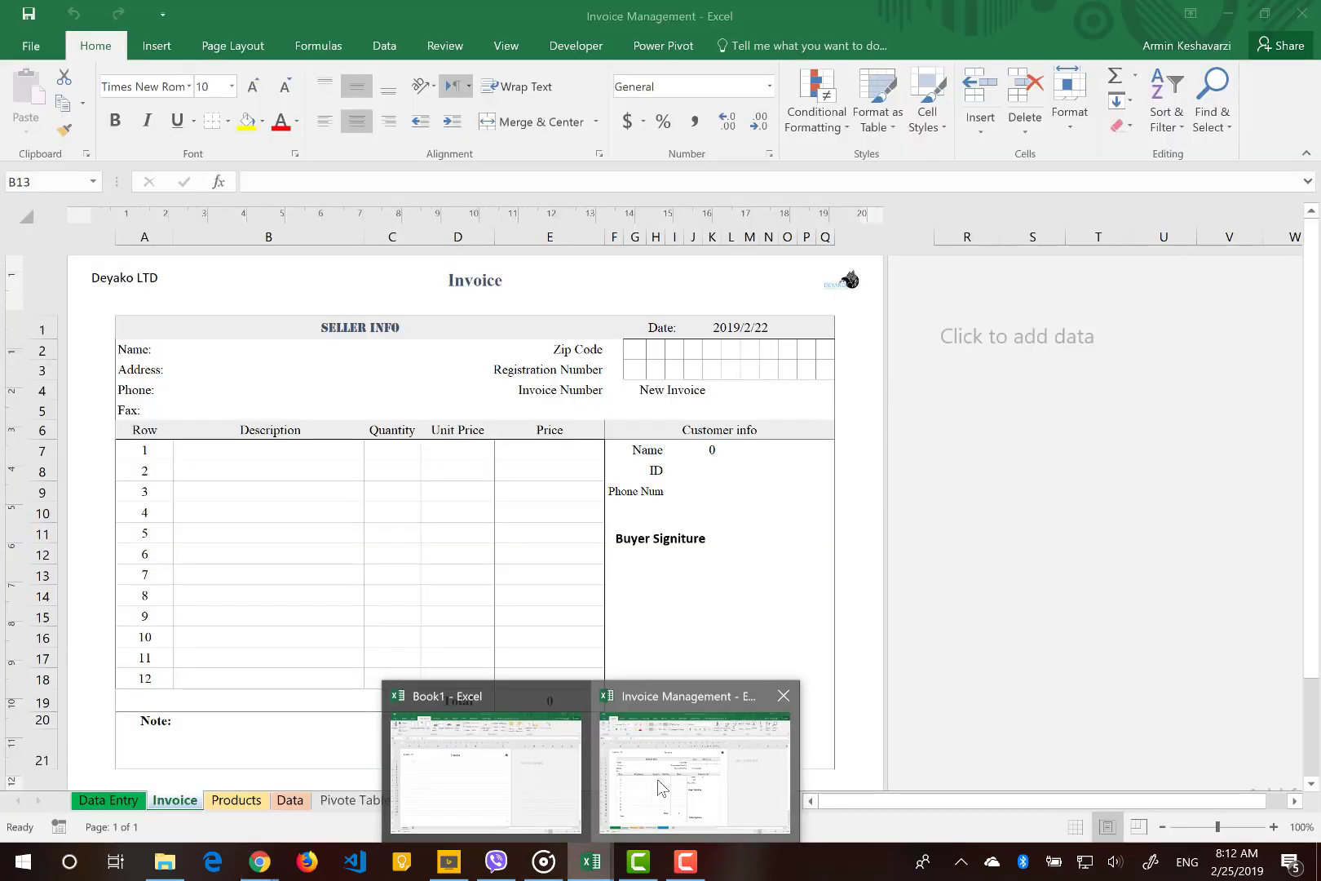
click(694, 759)
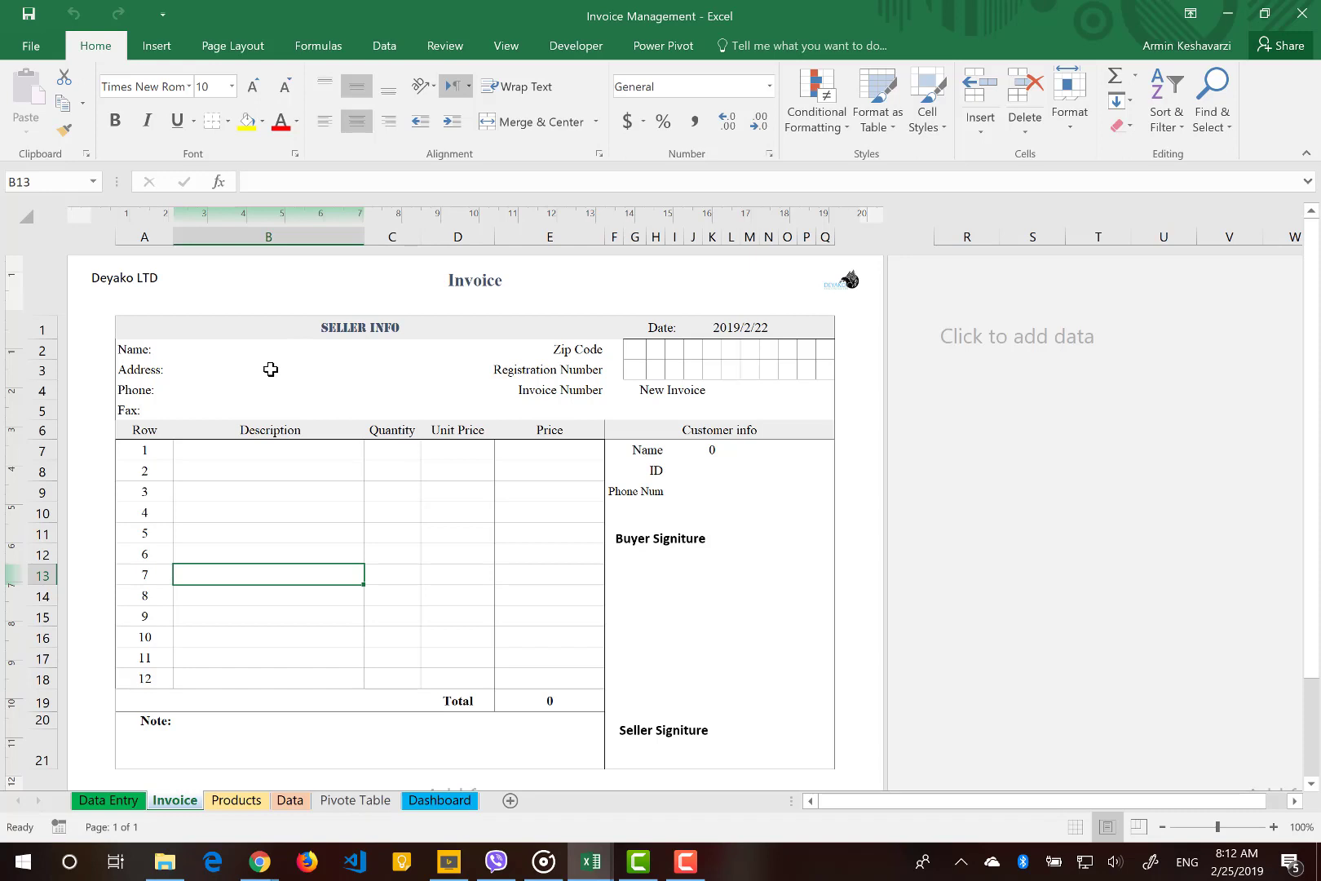
click(185, 329)
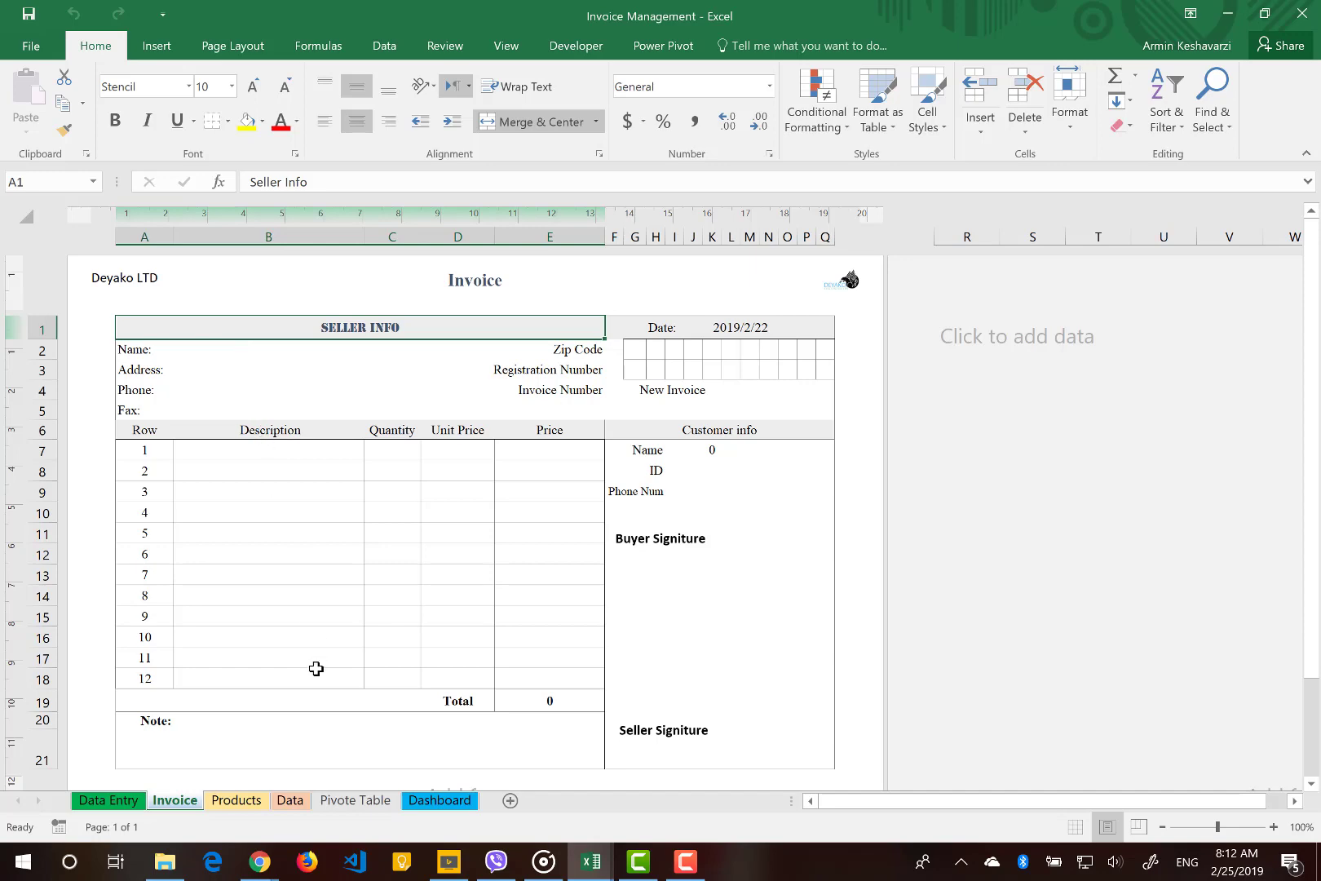
scroll(316, 668, down, 1)
scroll(316, 669, up, 1)
scroll(316, 668, down, 1)
click(245, 429)
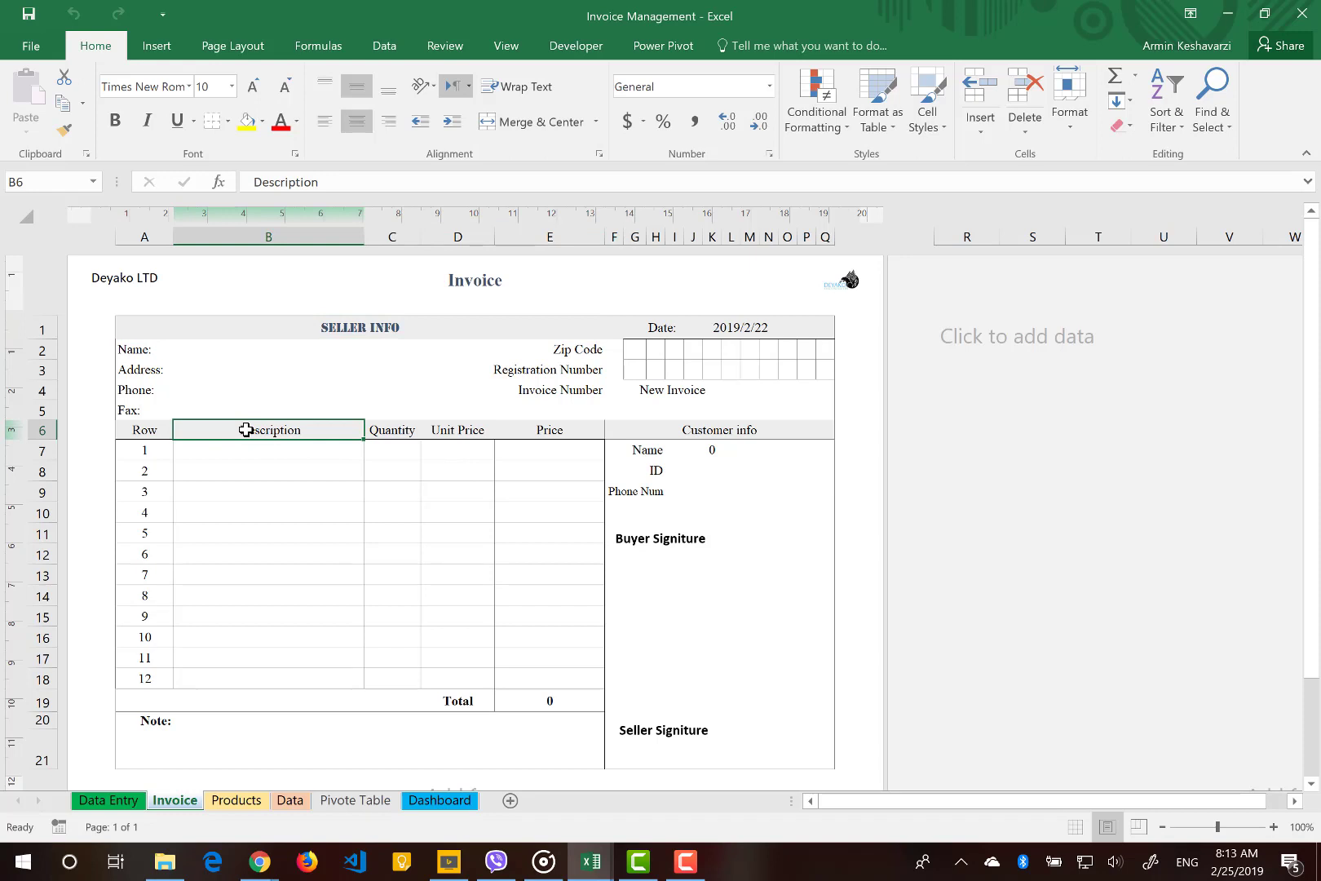
click(149, 332)
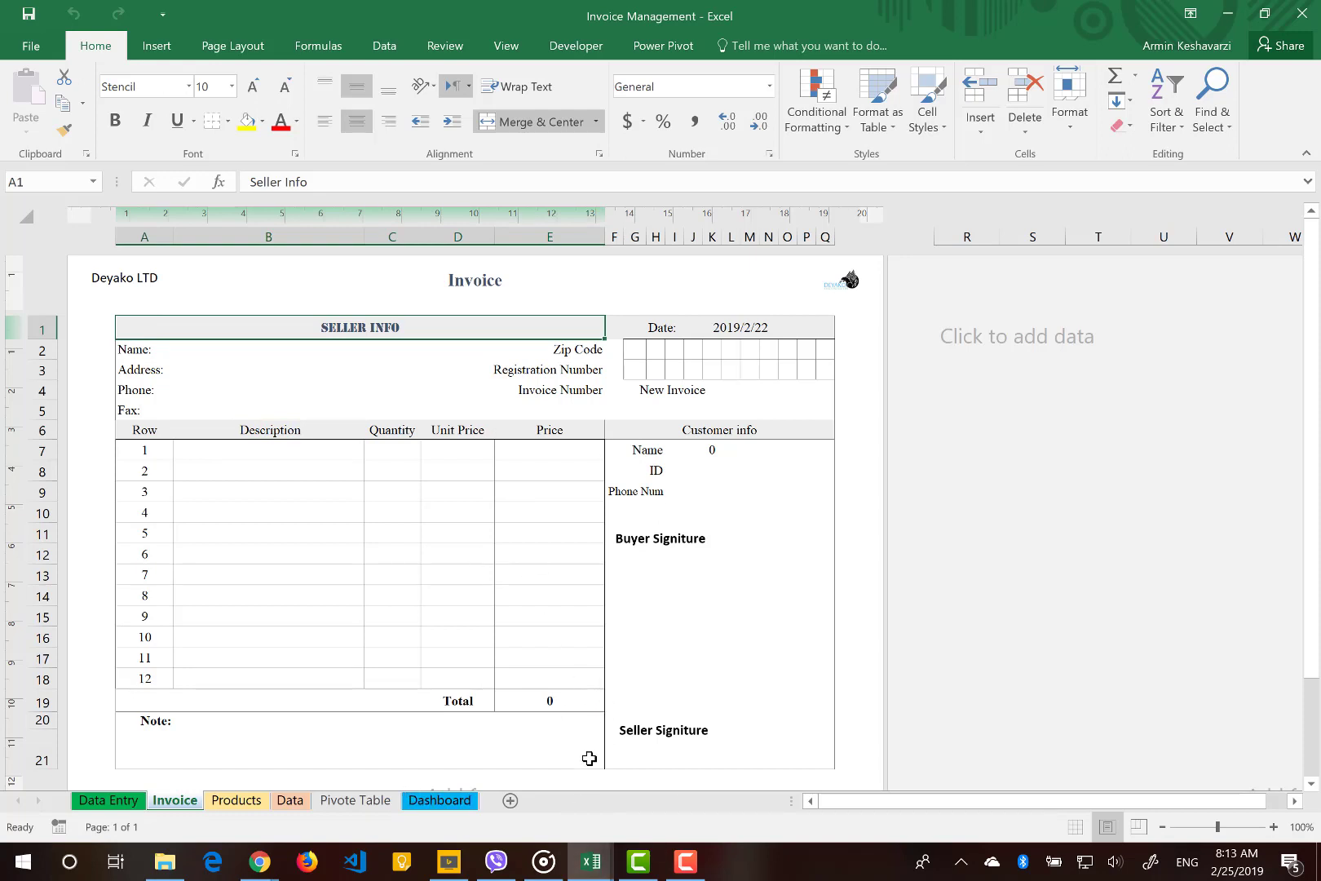
Switch to the Book1 workbook and replace the content of cell A1 with "Seller info".
mouse_move(582, 871)
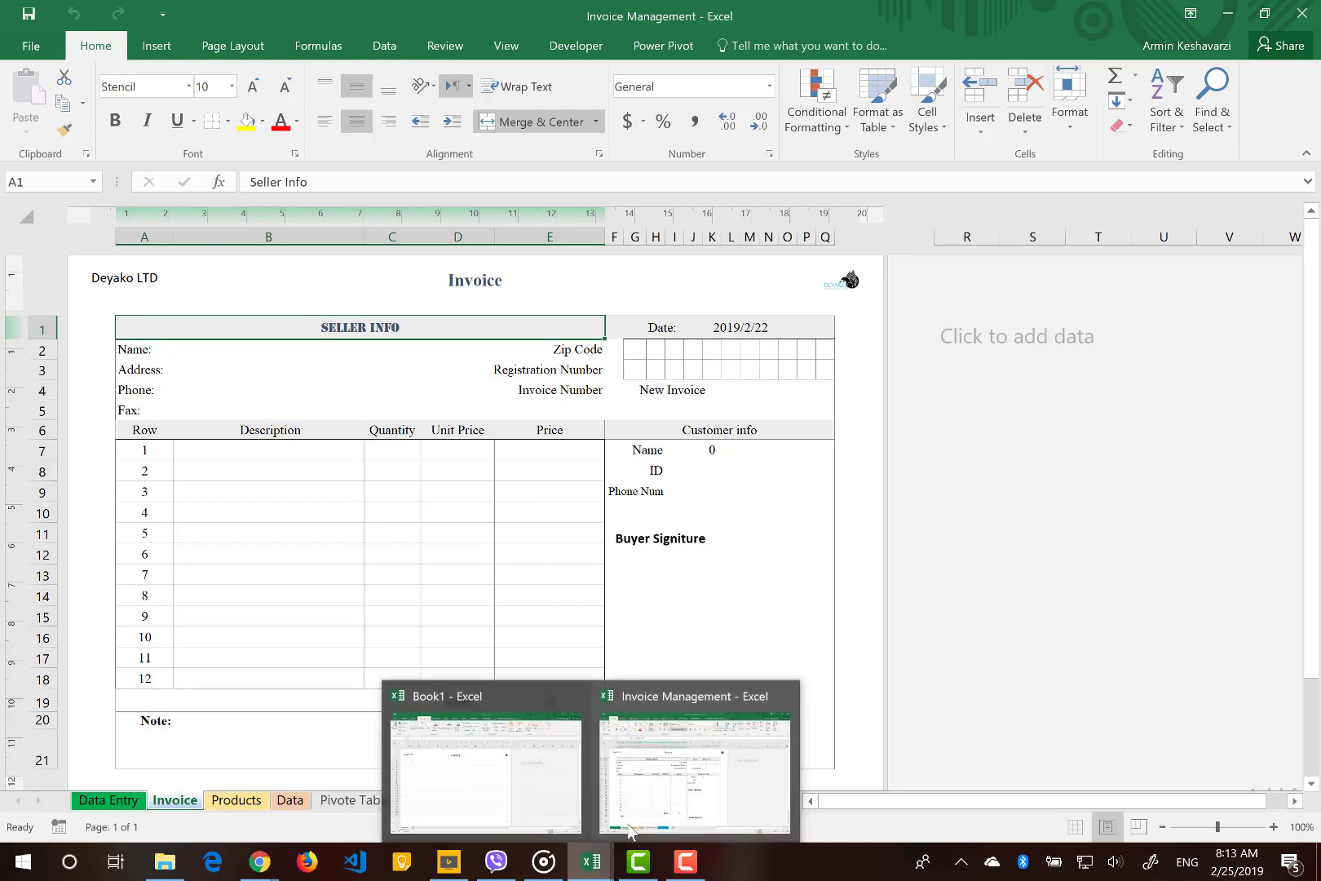
click(496, 793)
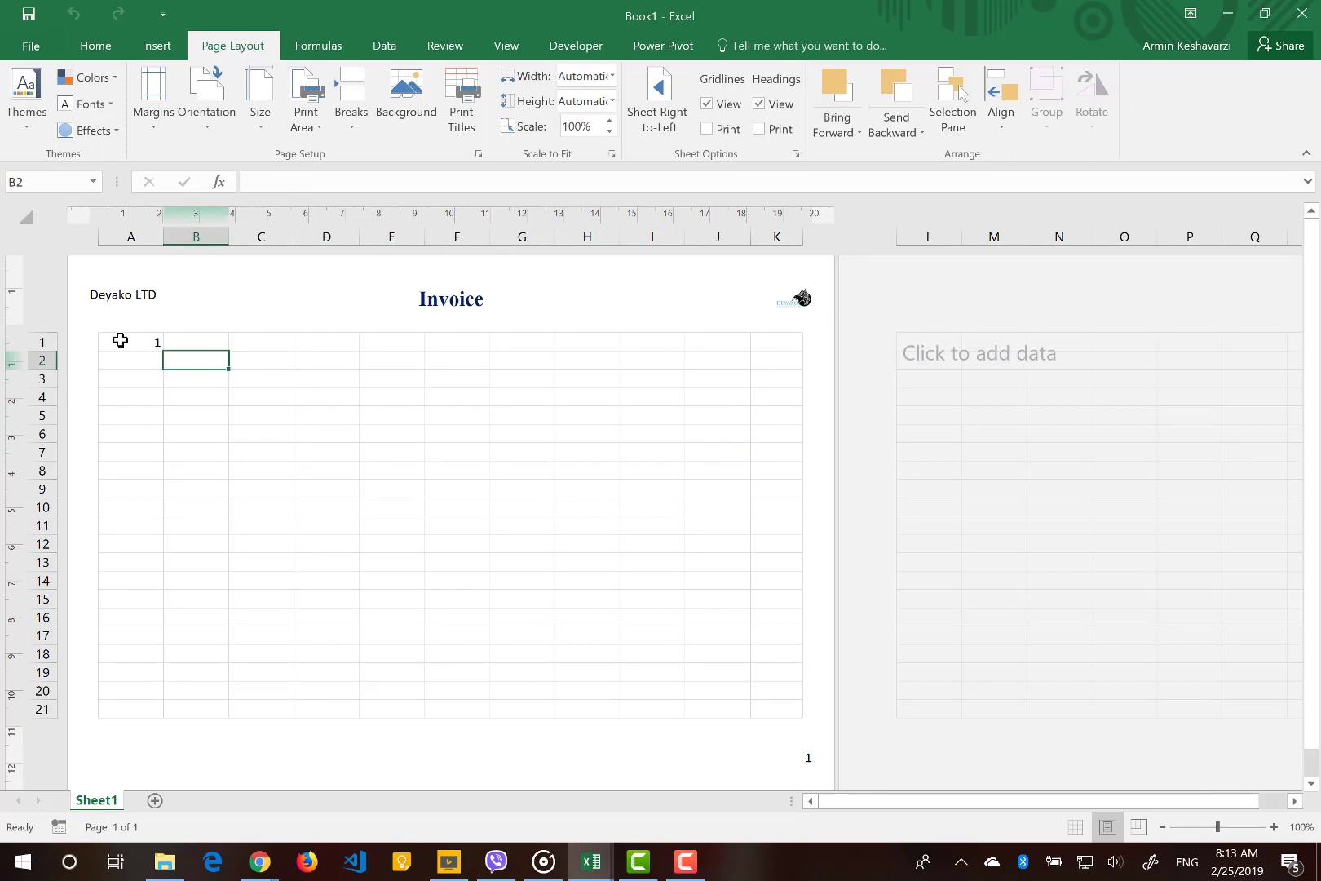
click(120, 339)
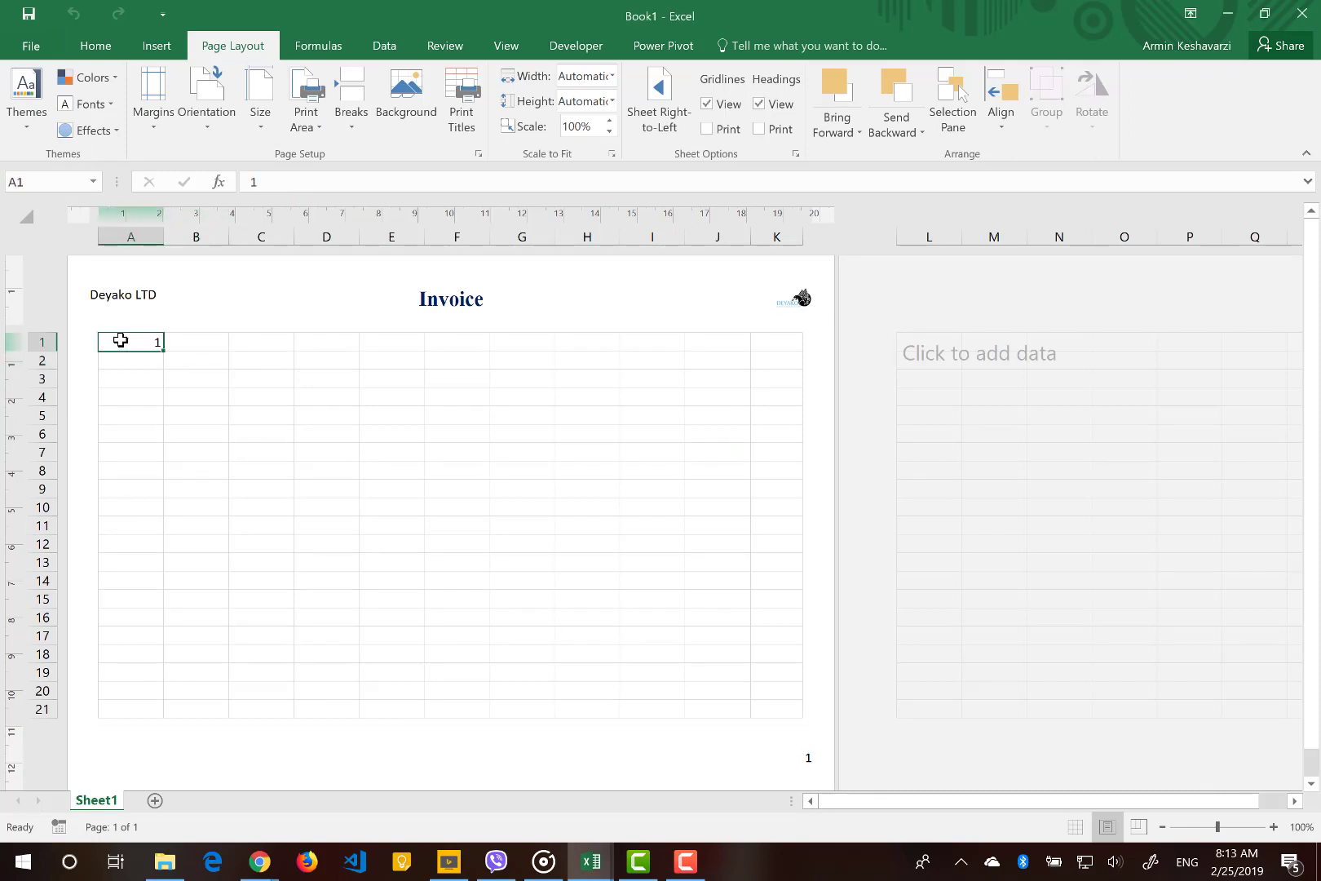
text(Sell)
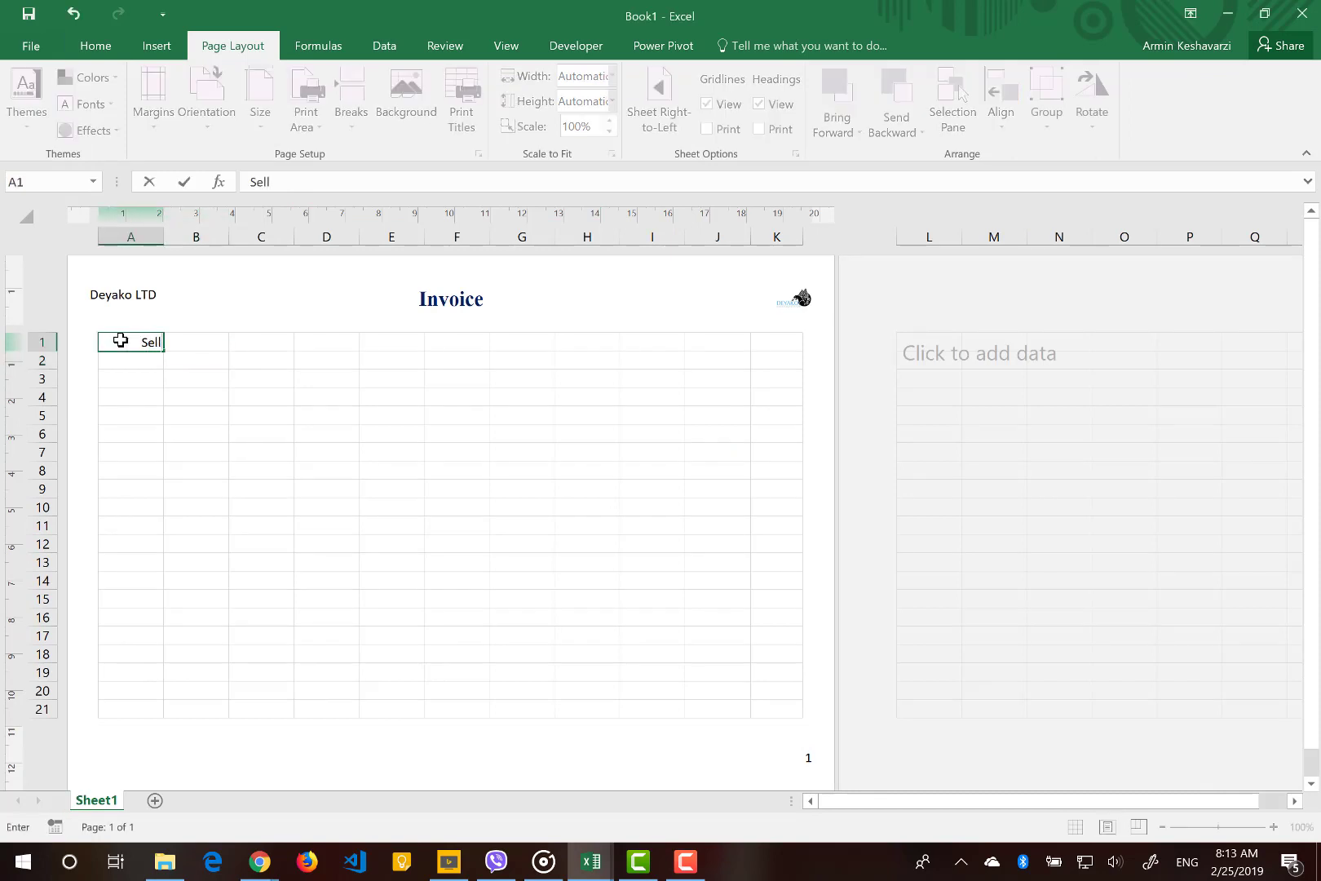
text(er info)
key(Return)
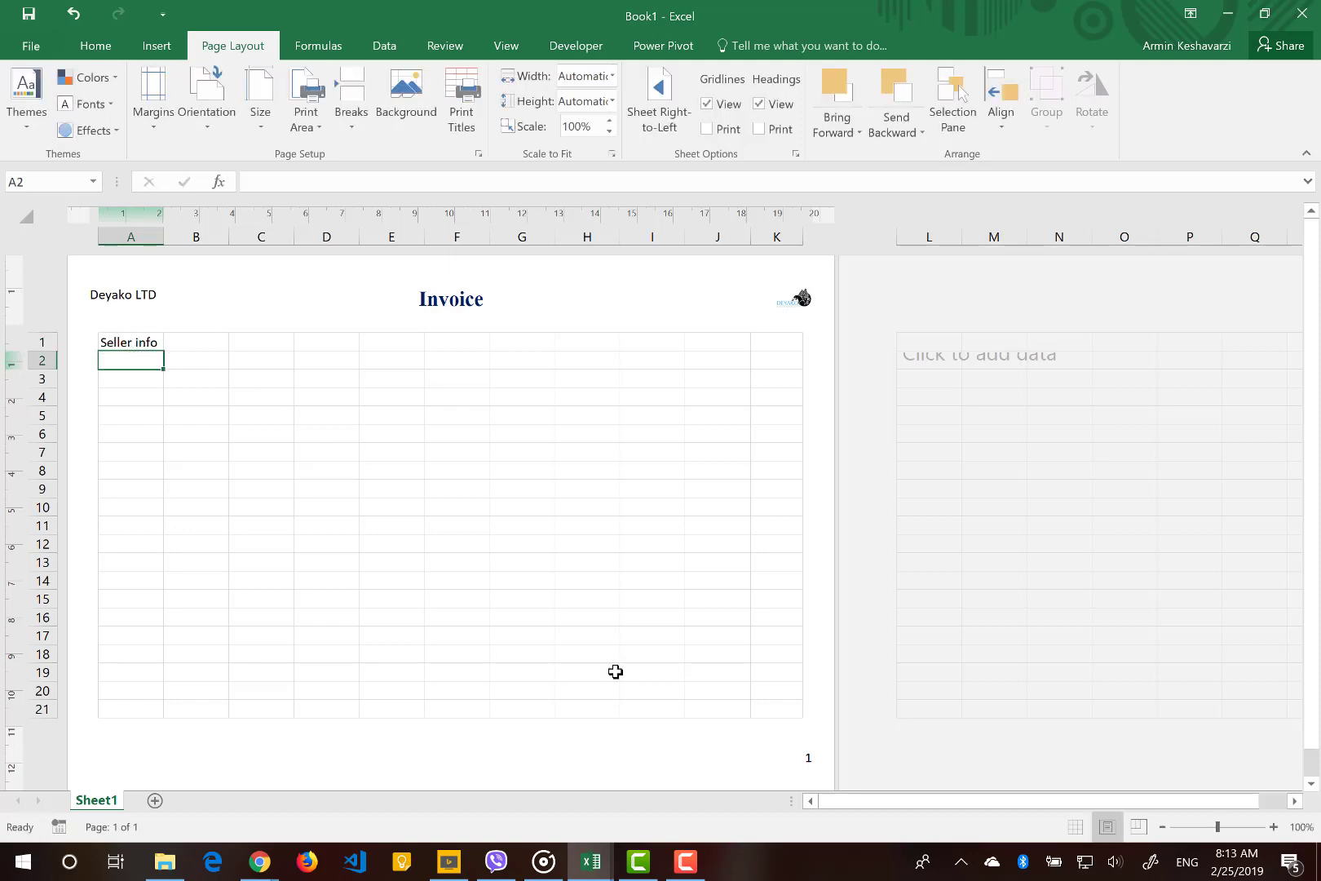
Copy the Name, Address, Phone and Fax labels from the Invoice Management workbook into cells A2:A5 of the Book1 workbook.
mouse_move(588, 871)
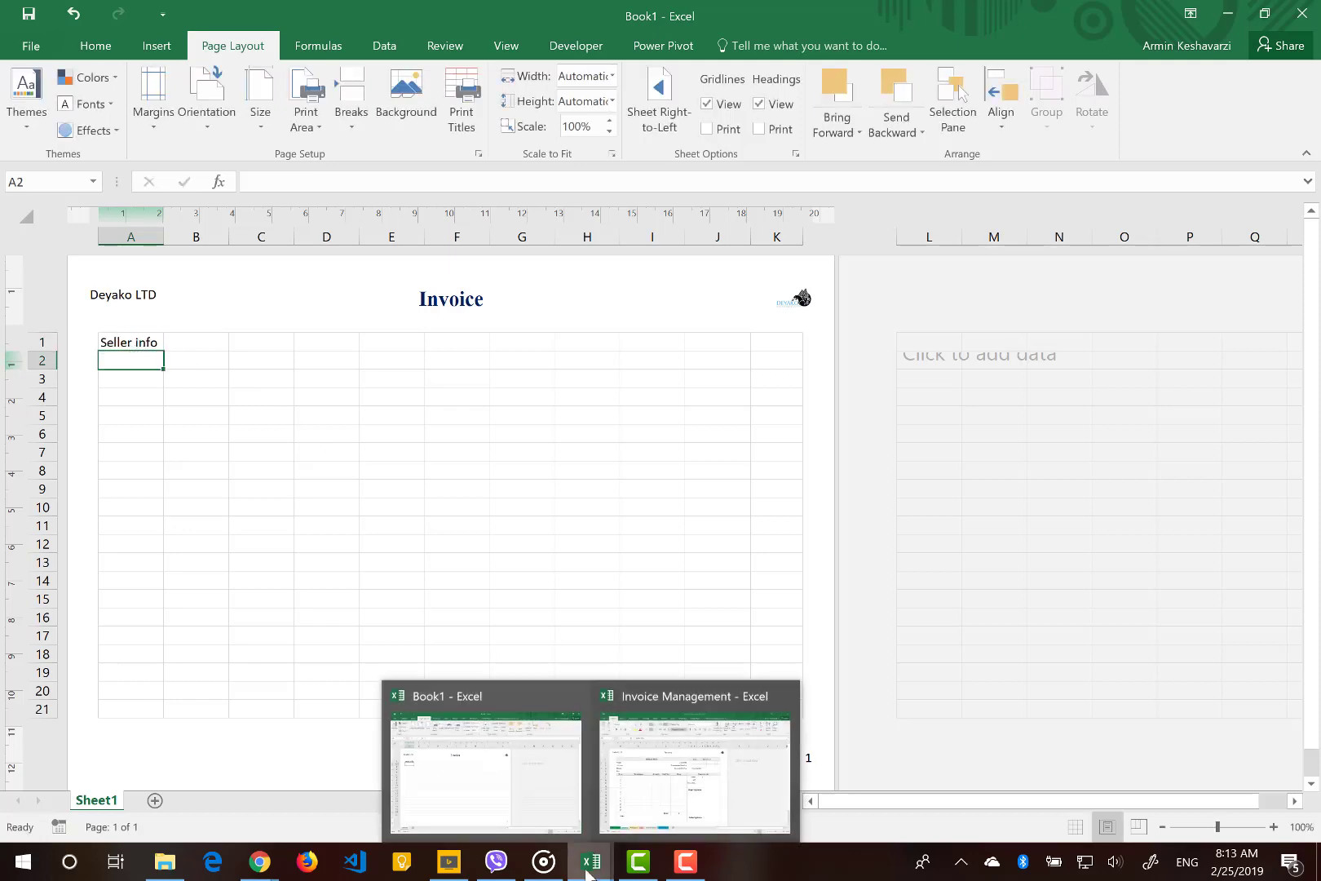
click(641, 771)
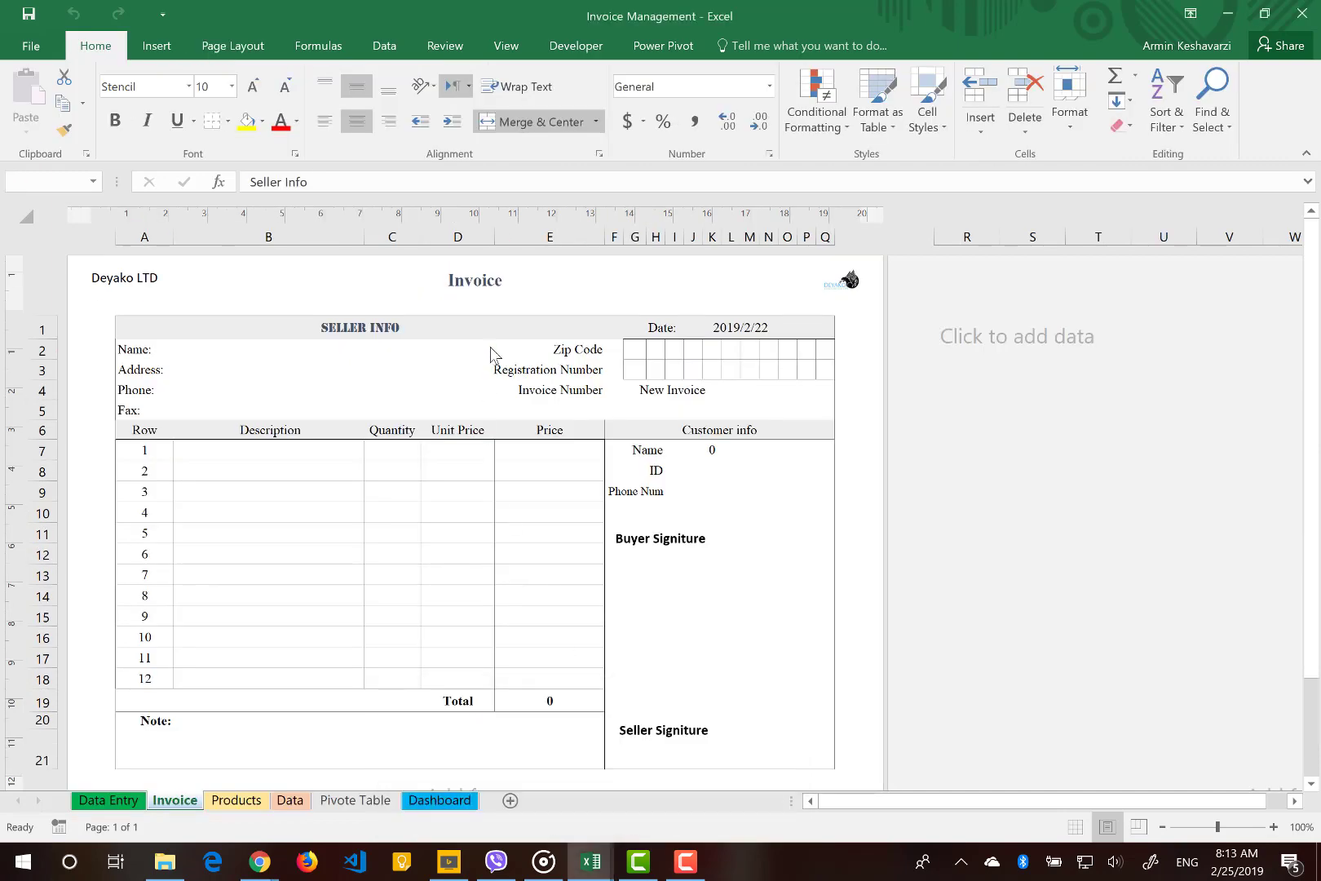
click(131, 351)
drag(131, 351, 126, 408)
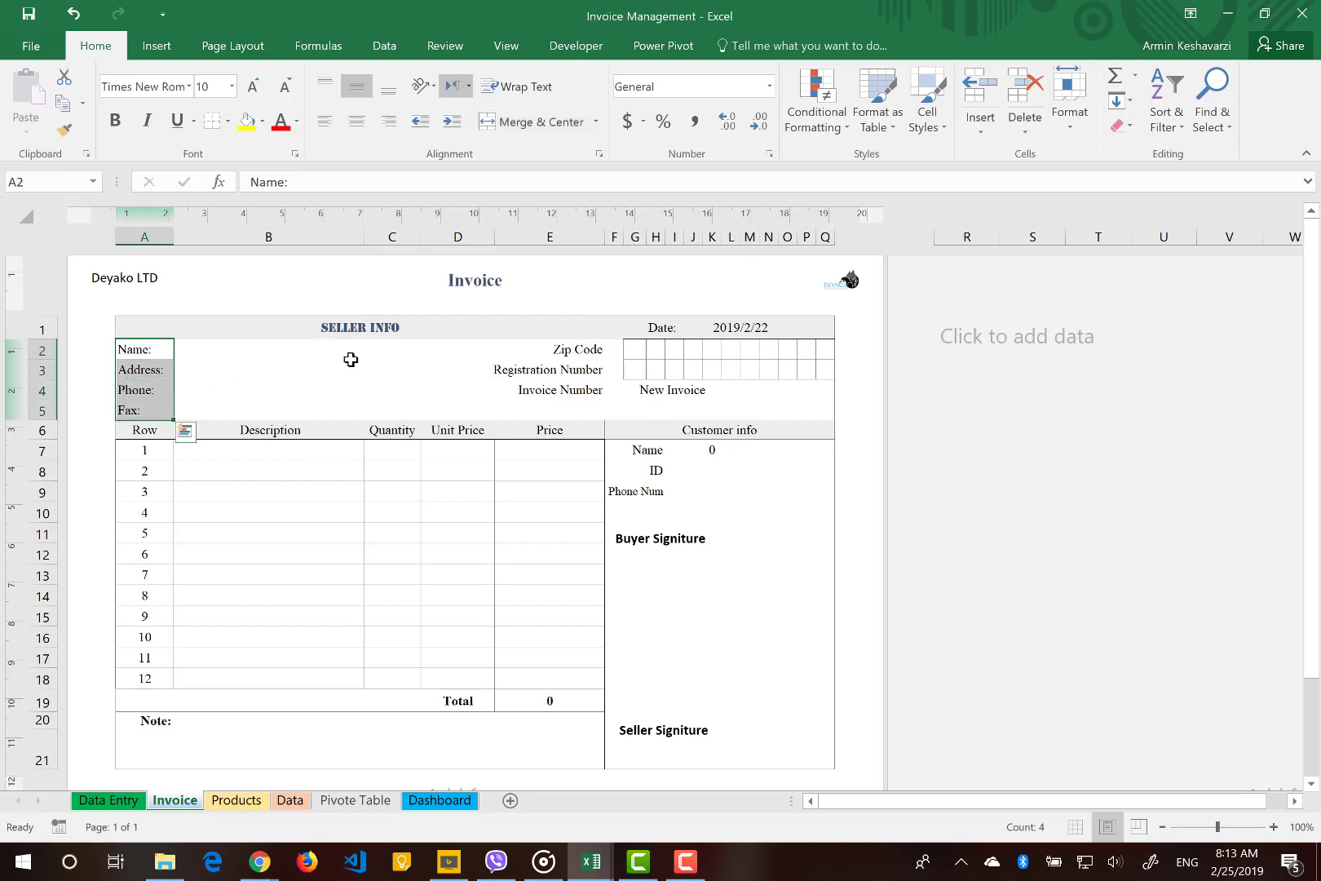
key(ctrl+c)
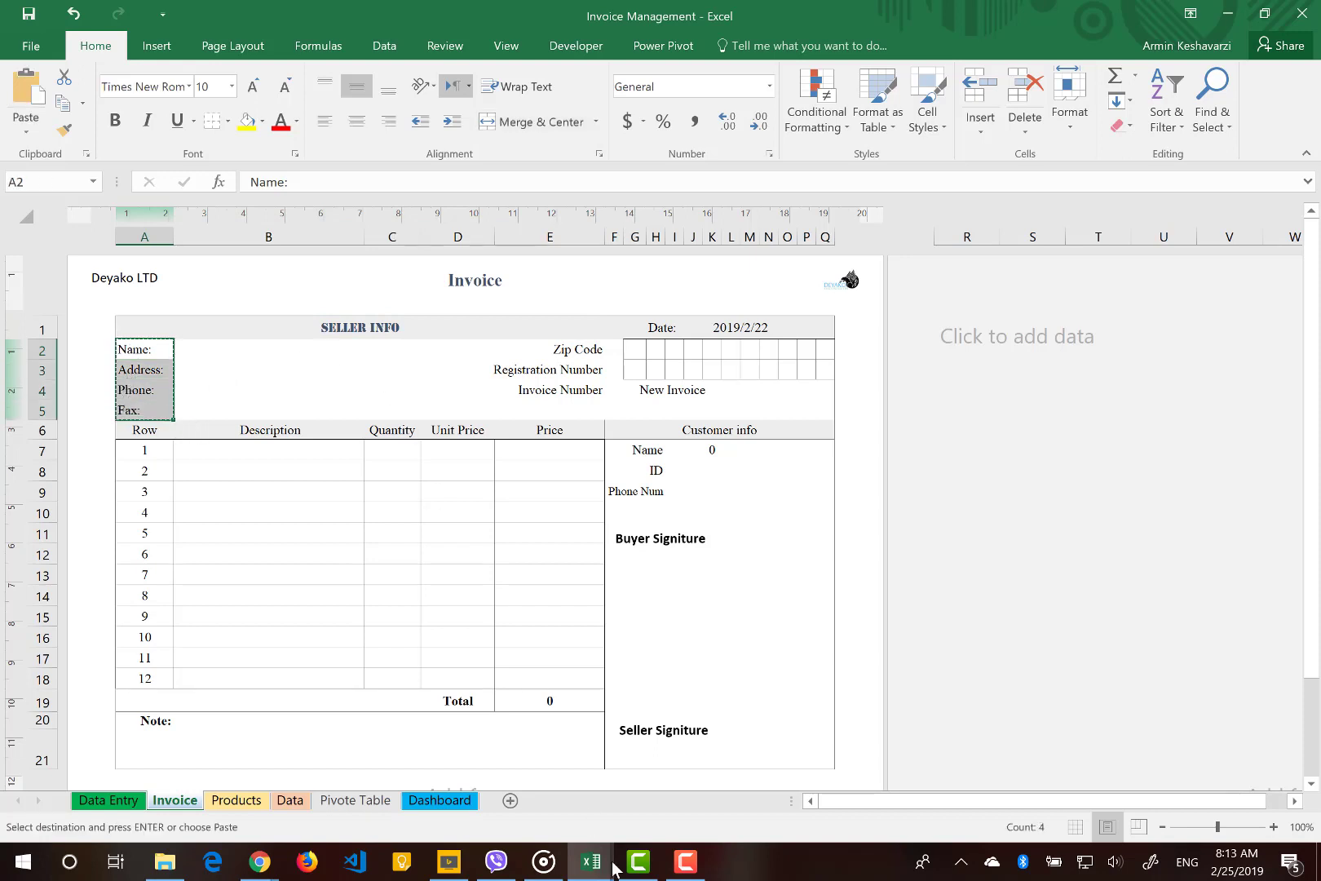
mouse_move(608, 862)
click(478, 803)
click(104, 358)
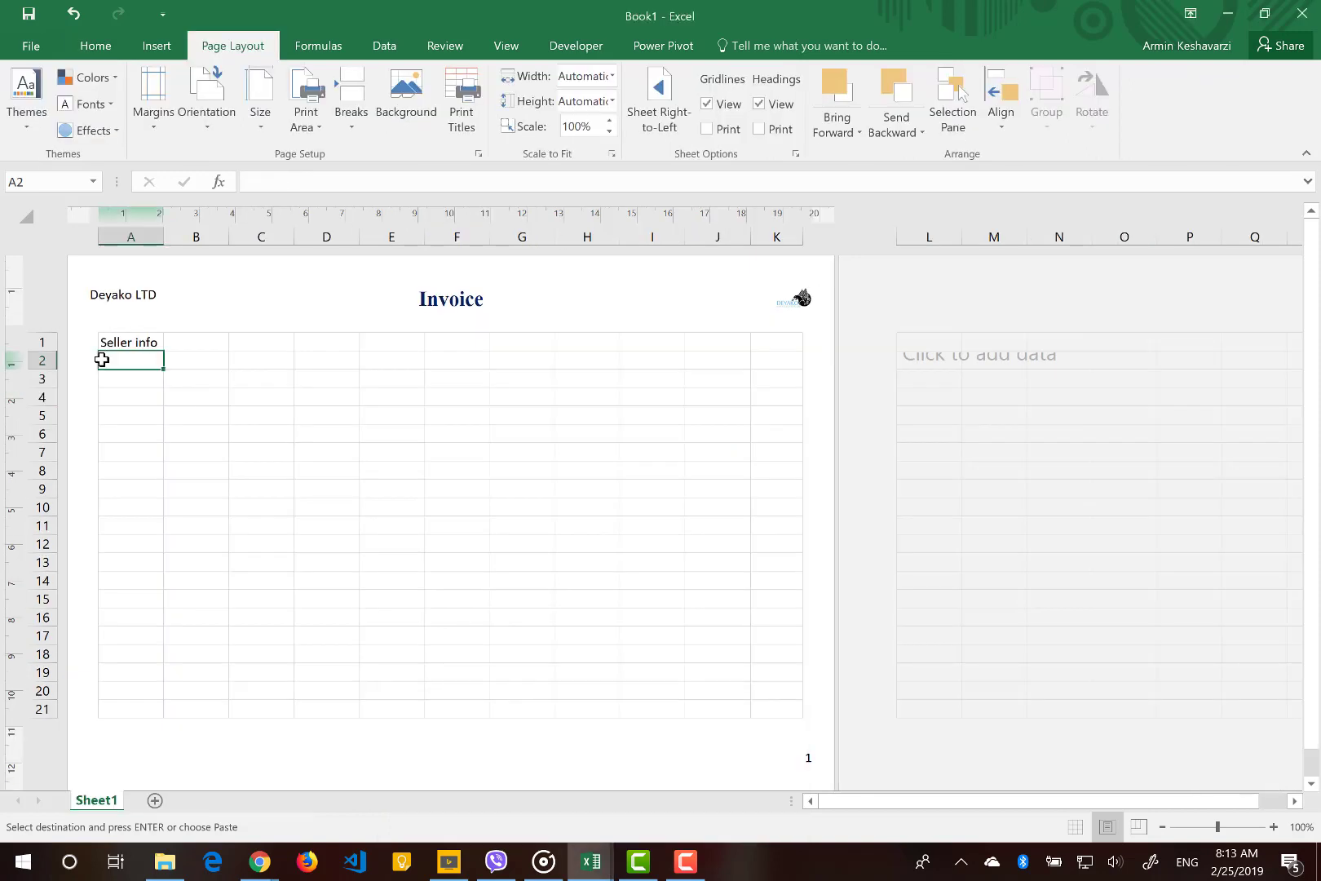
key(ctrl+v)
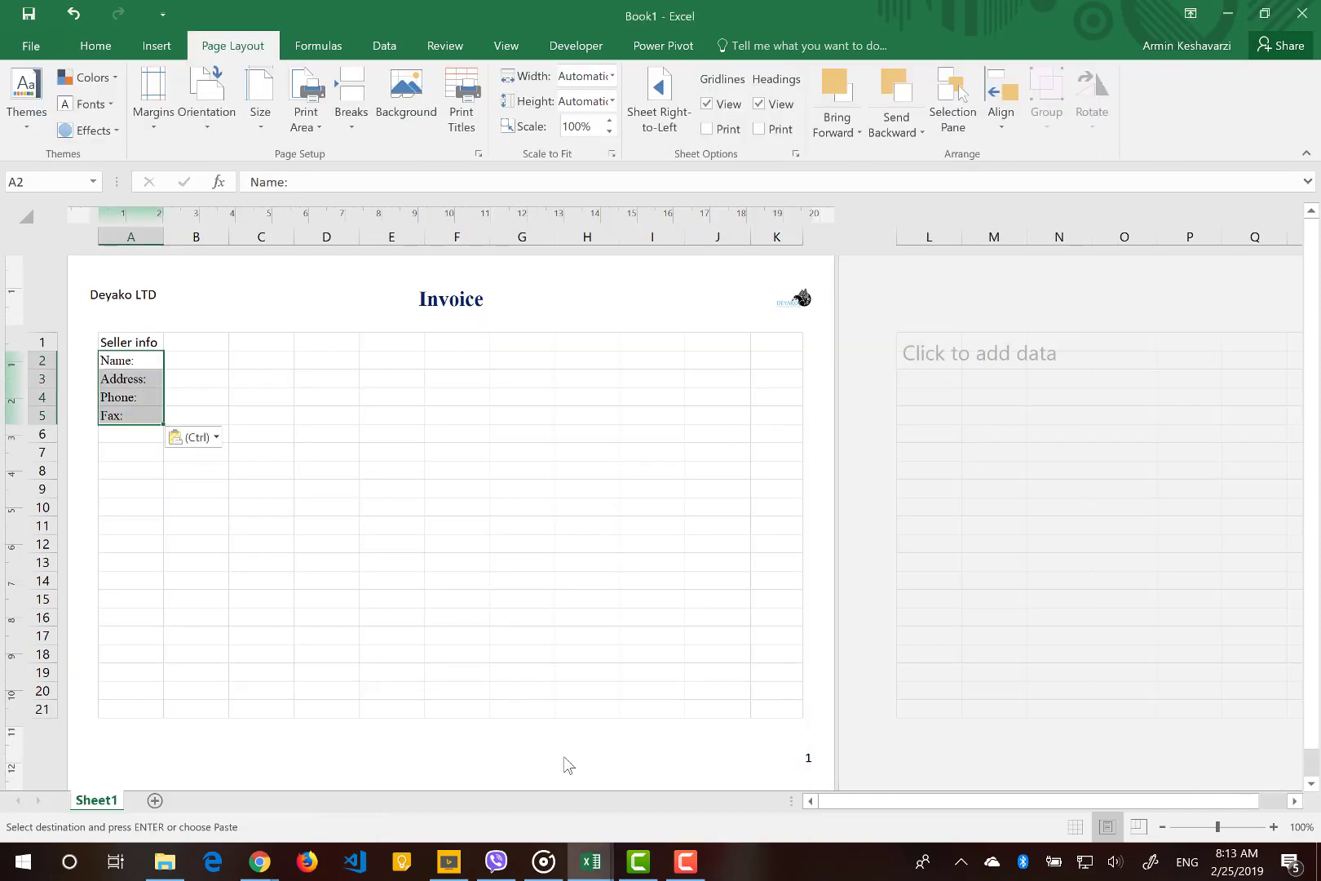
Copy the Zip Code, Registration Number and Invoice Number labels from the Invoice Management workbook into cells B2:B4 of Book1.
mouse_move(589, 871)
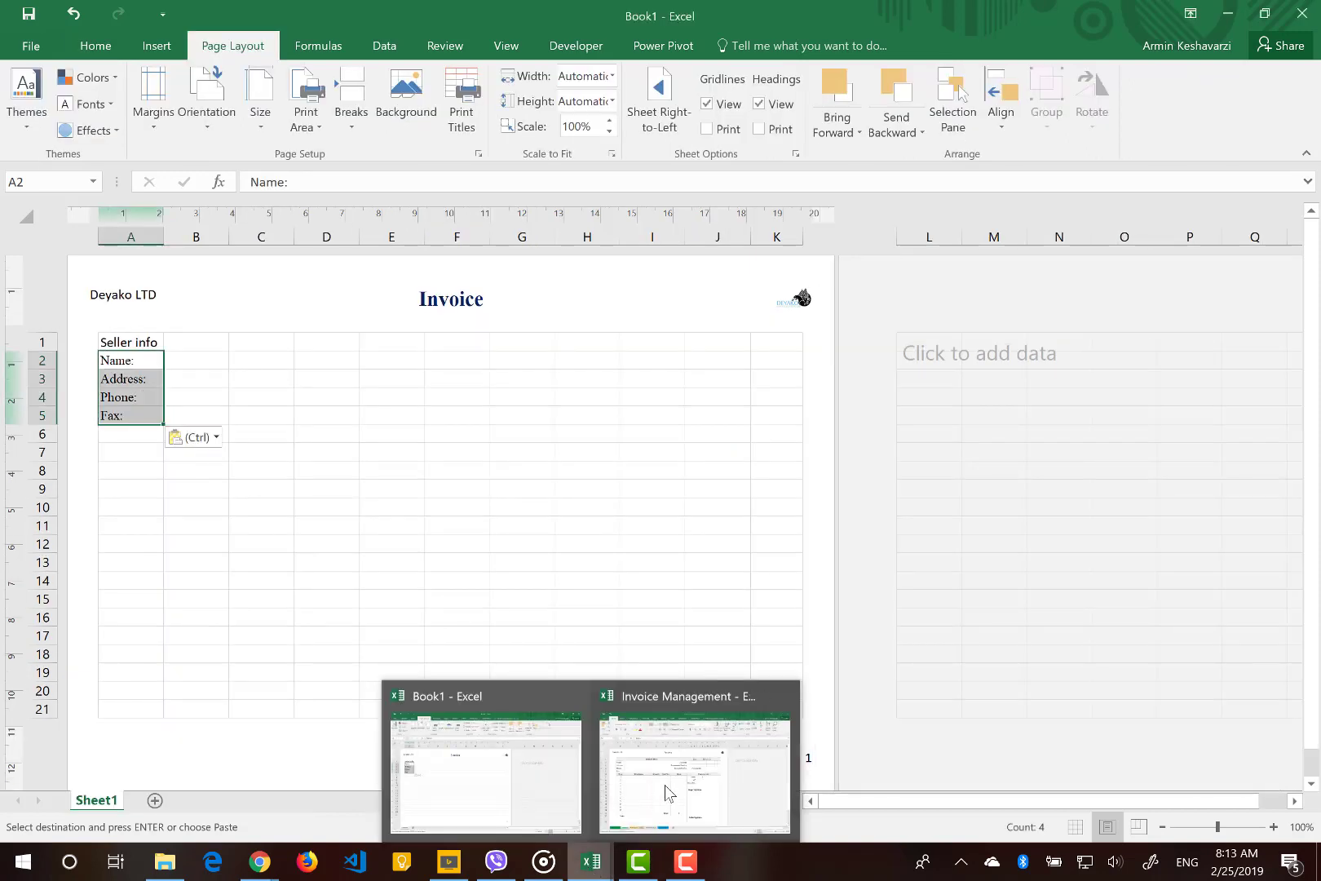
click(664, 784)
key(ctrl+v)
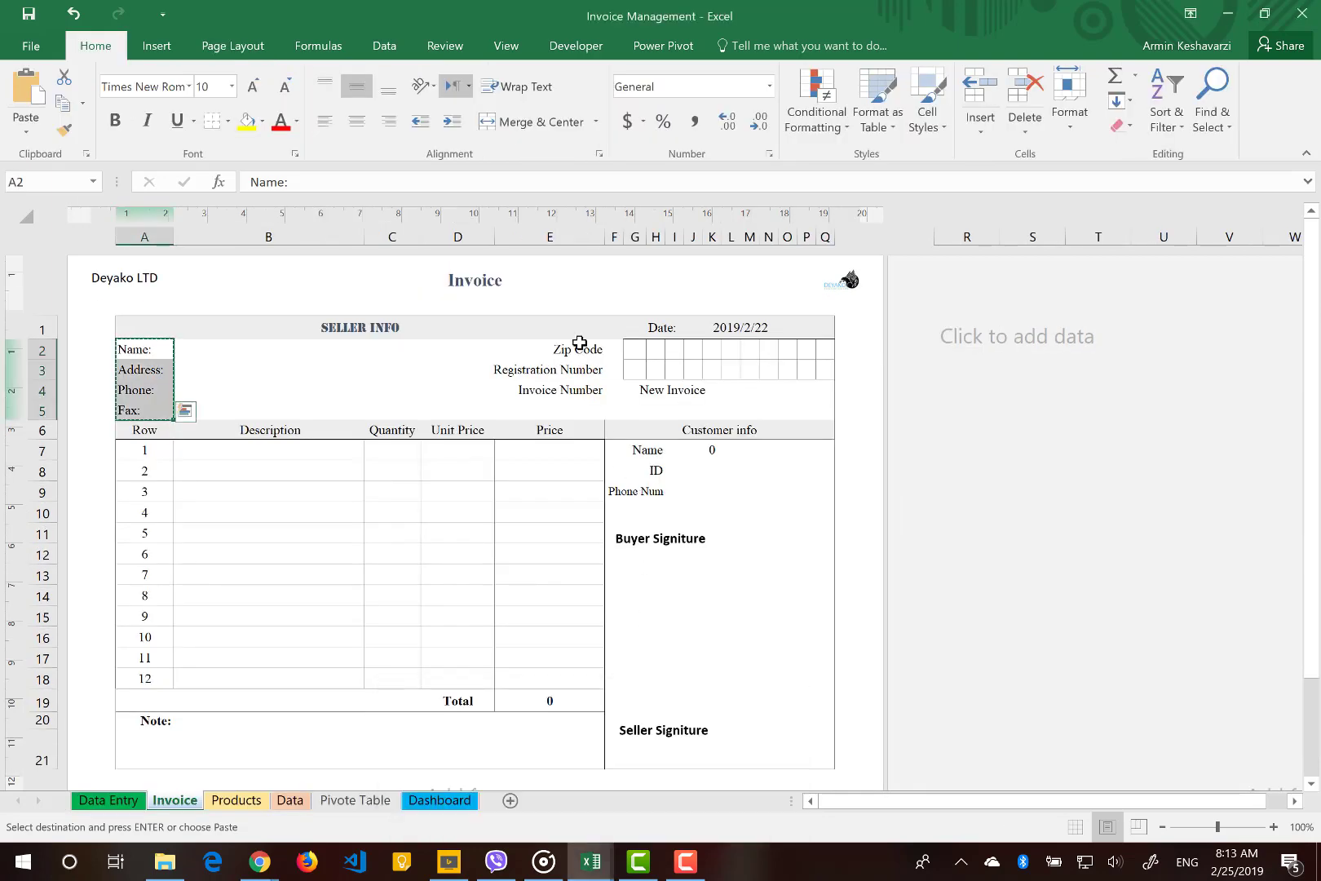
drag(581, 346, 580, 395)
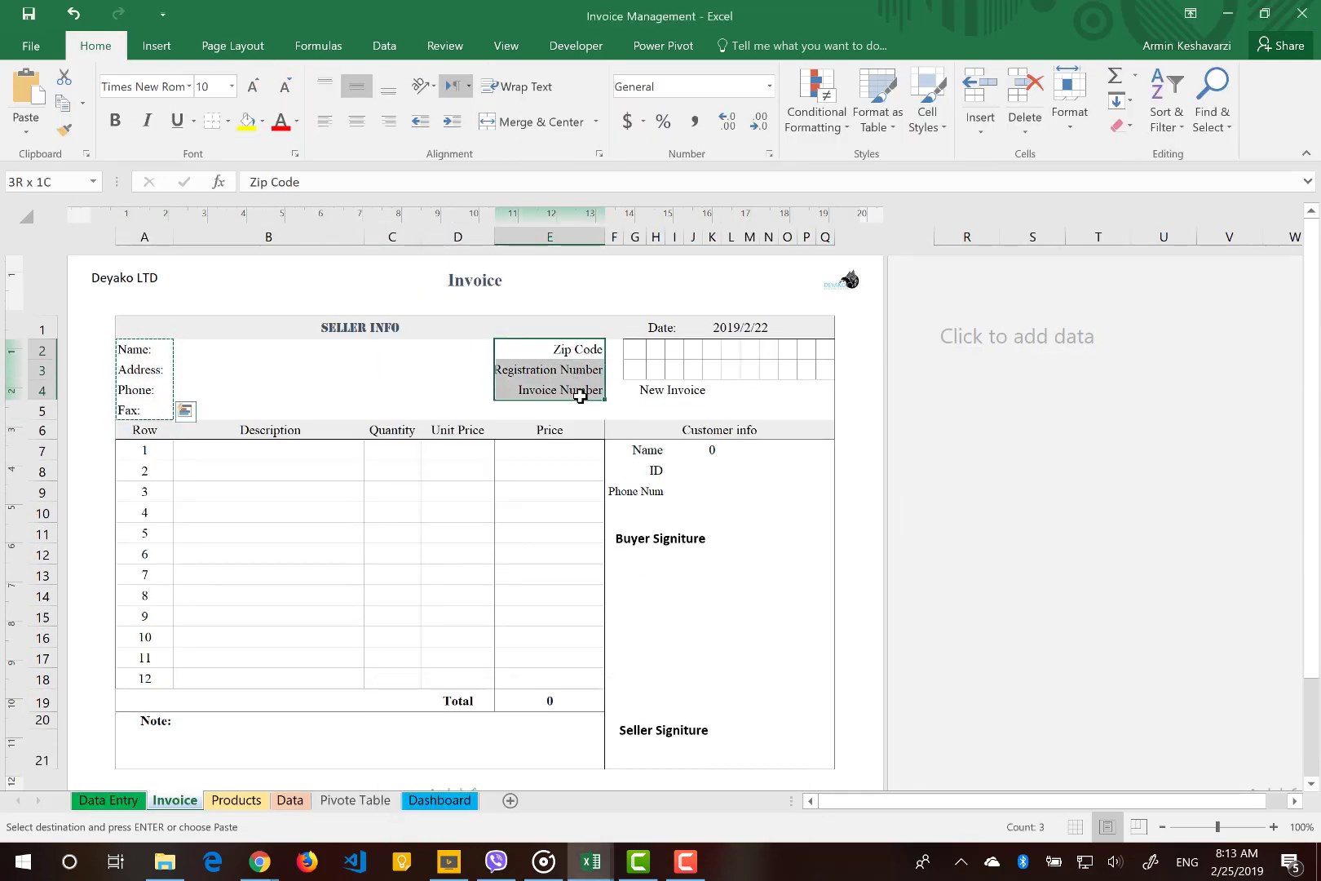
key(ctrl+c)
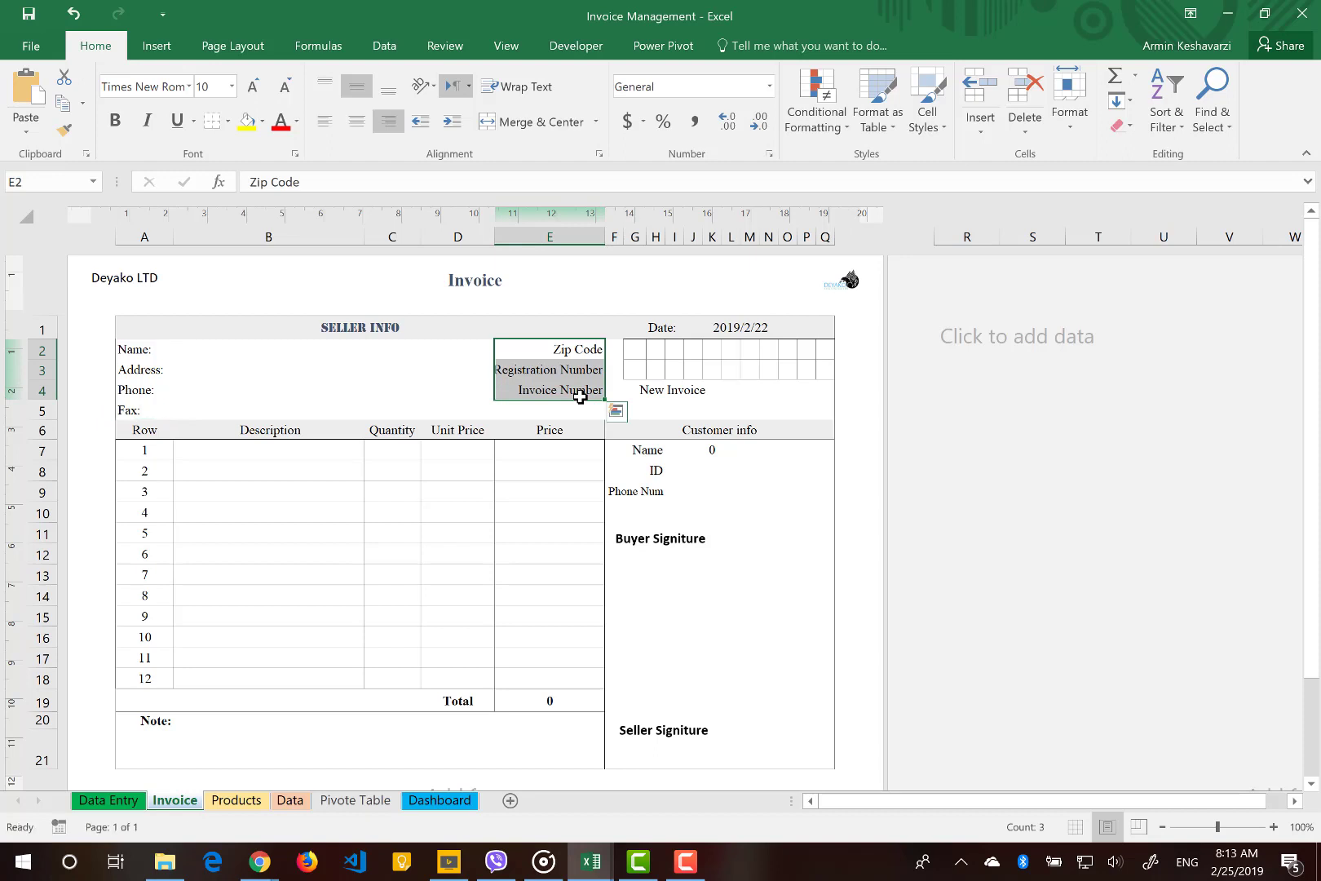
mouse_move(591, 862)
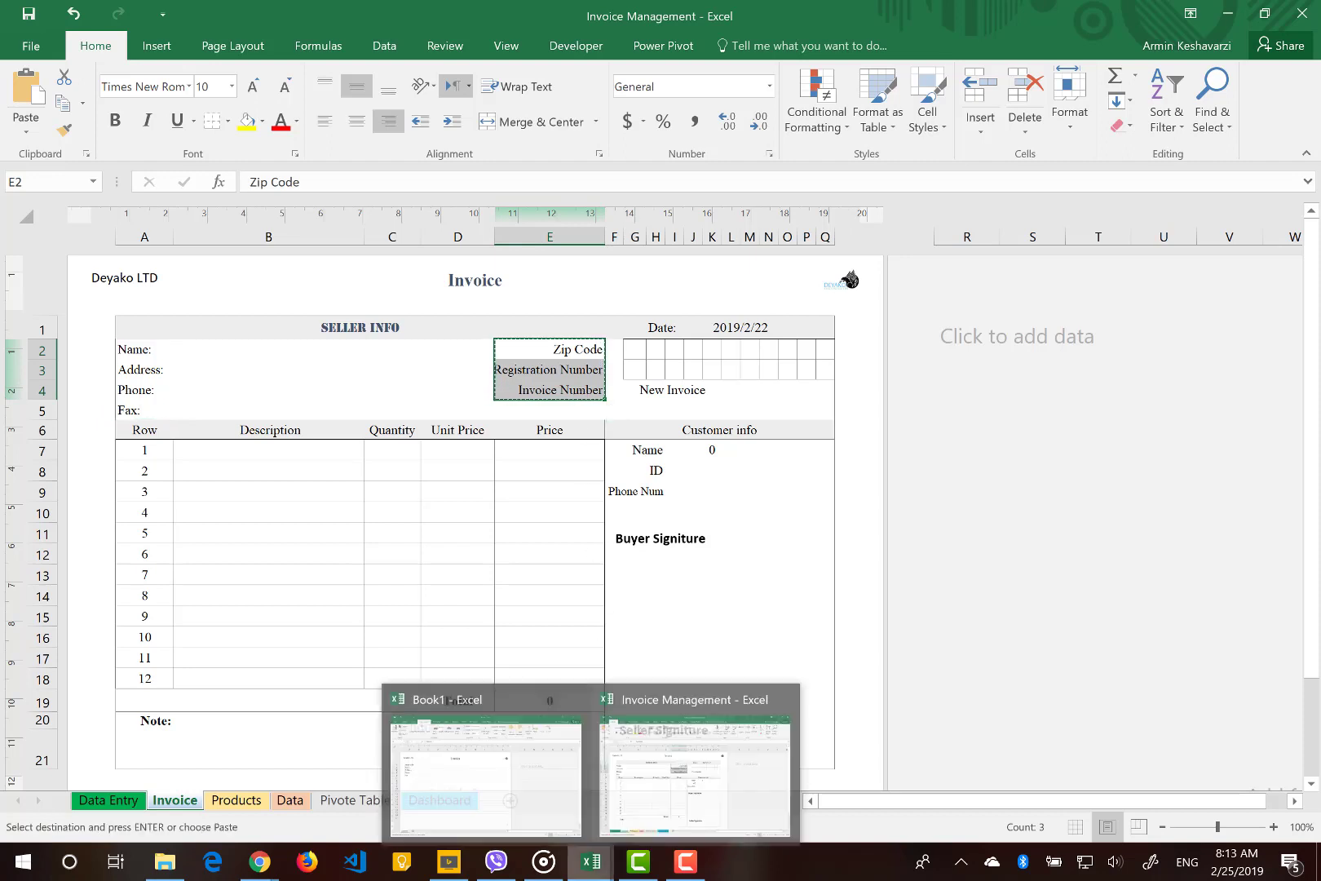
click(524, 798)
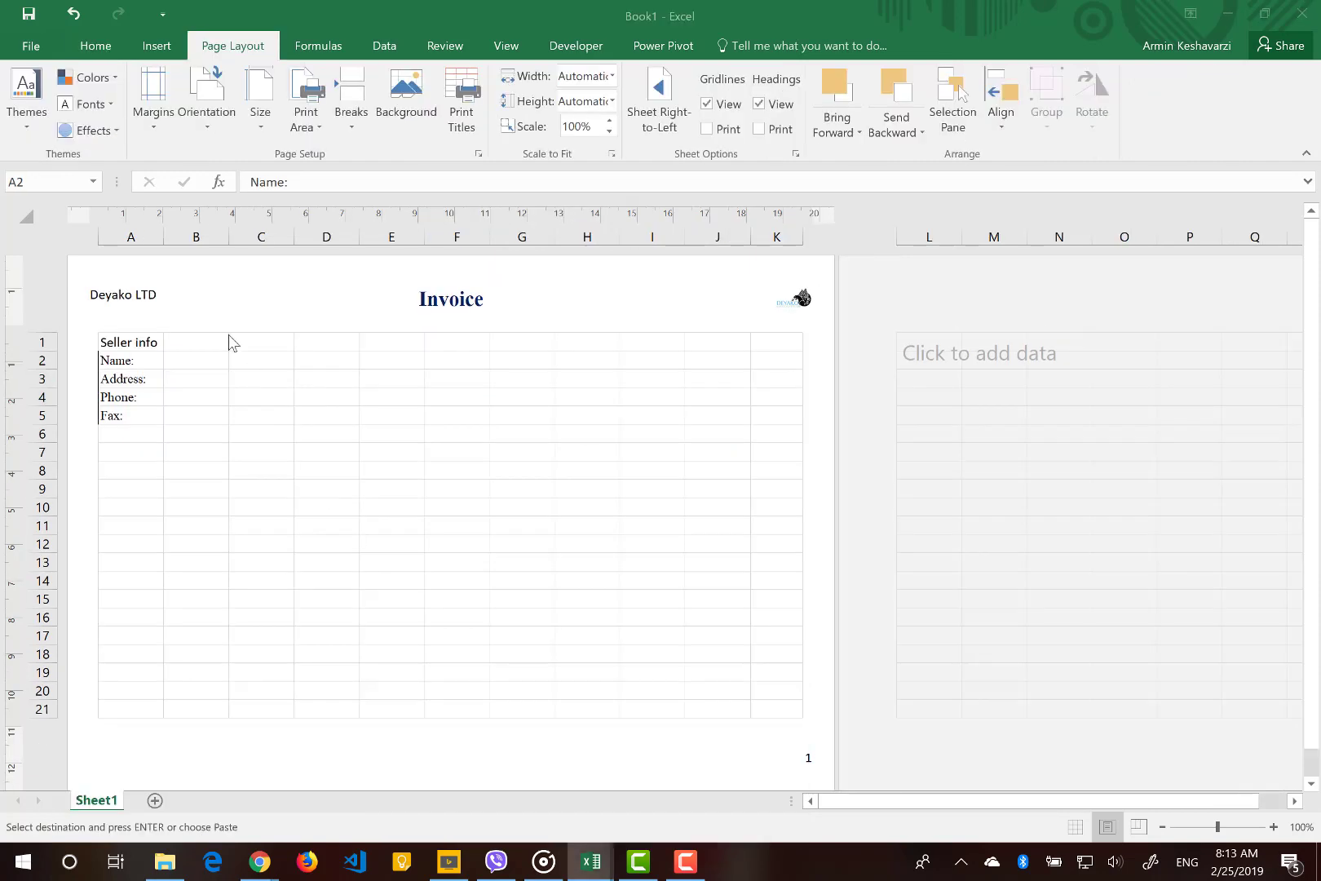
click(205, 369)
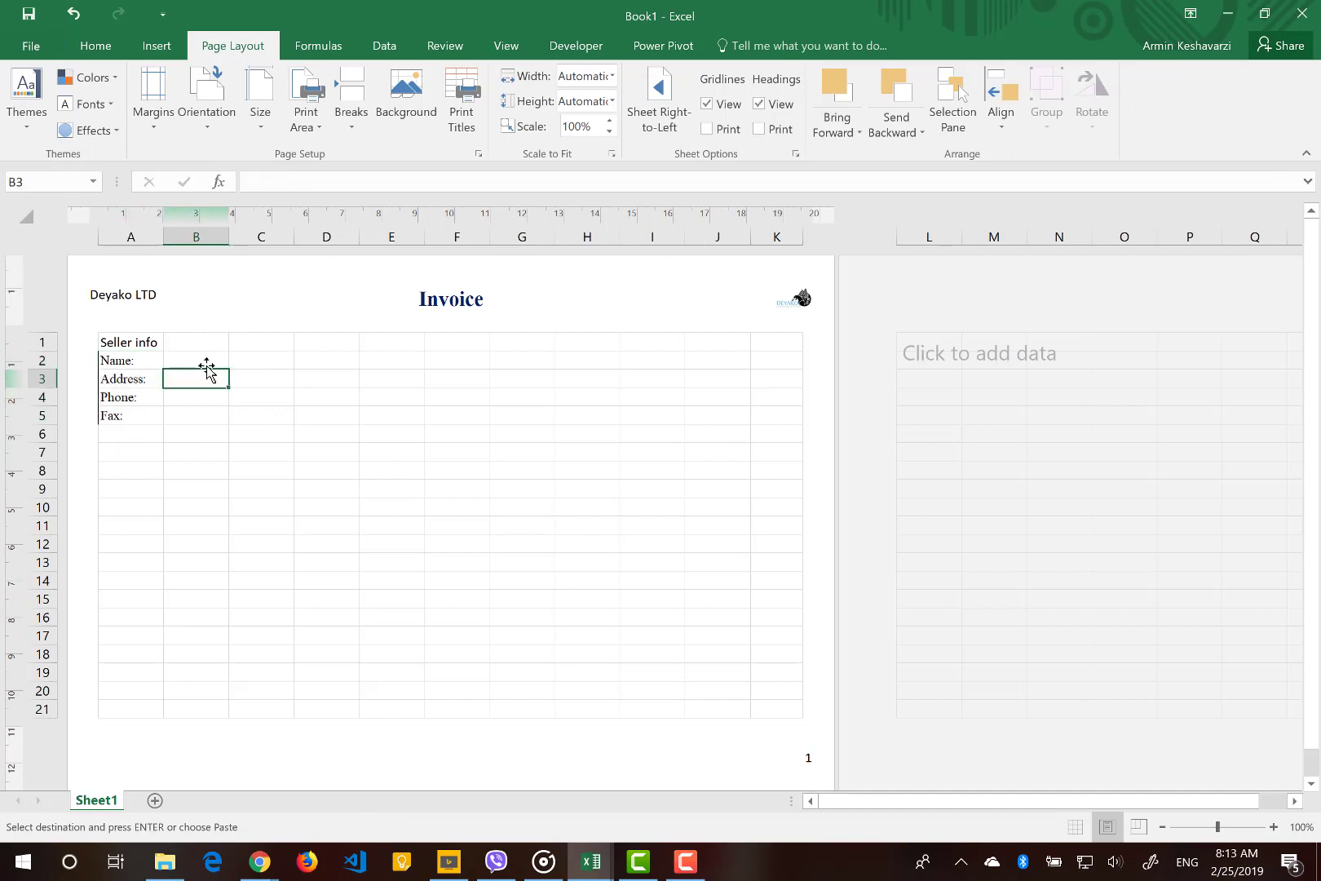
click(207, 357)
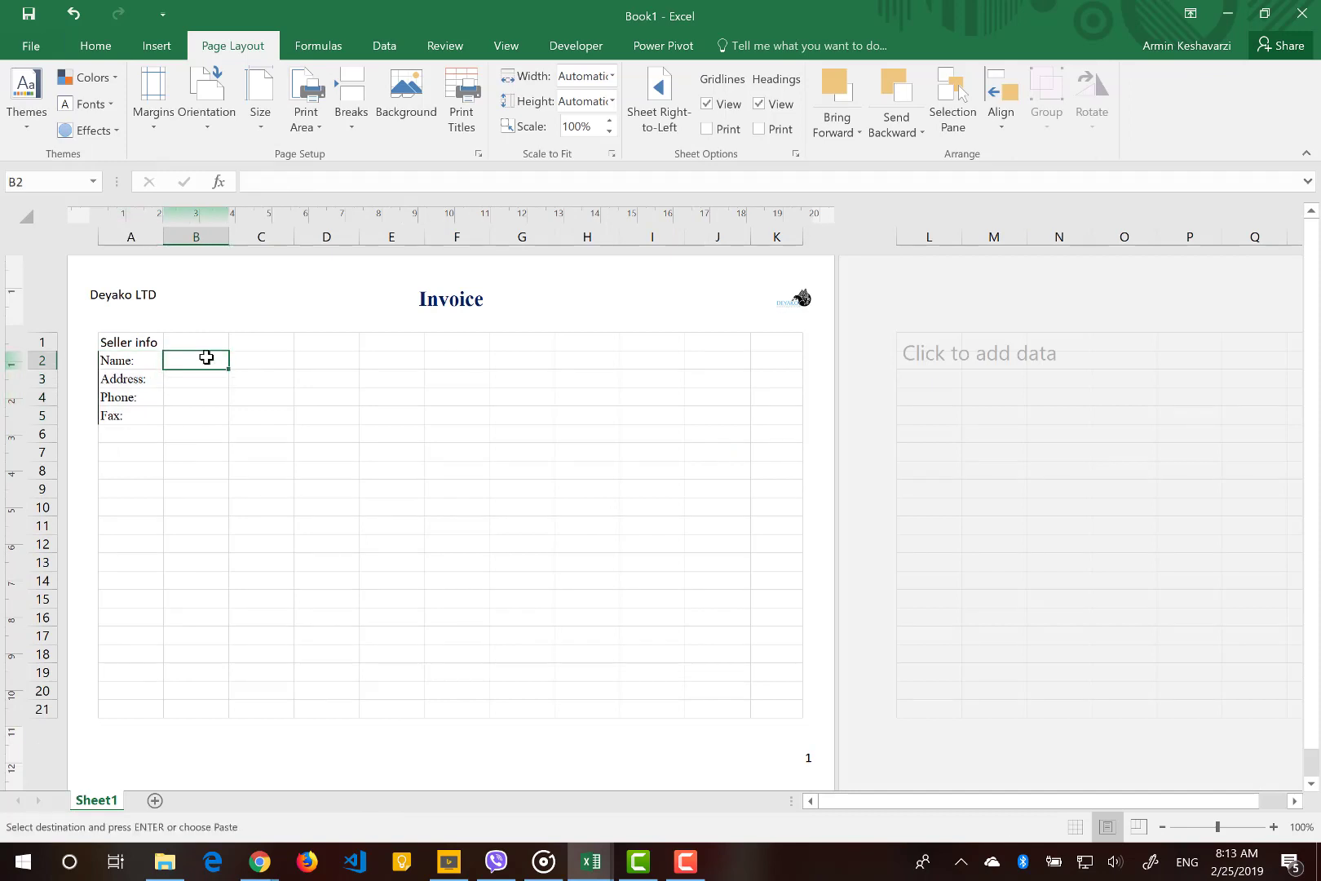
key(ctrl+v)
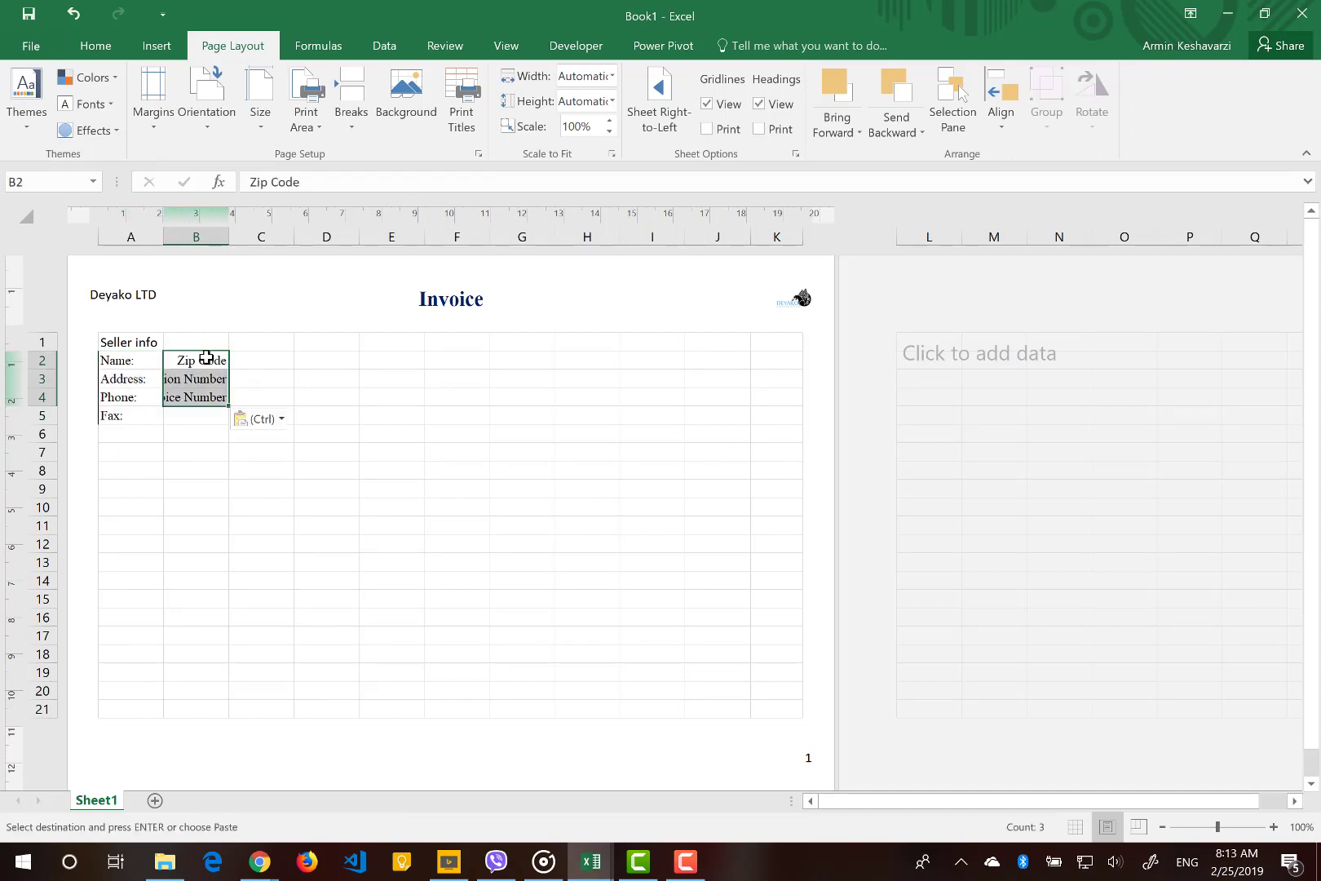
Copy the item table headings Row, Description, Quantity, Unit Price and Price from Invoice Management and paste them as values into Book1 from cell A6.
click(590, 862)
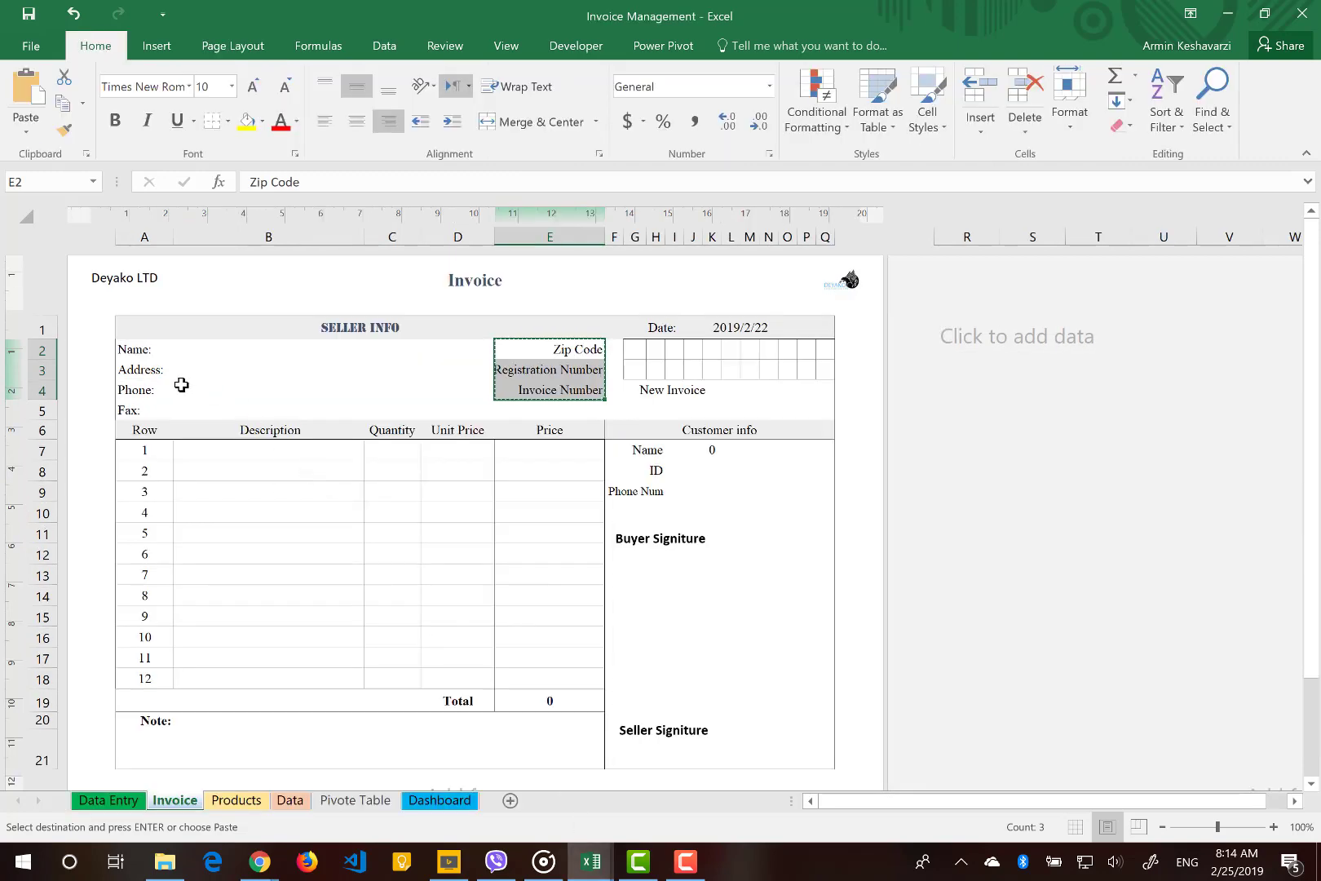
click(136, 434)
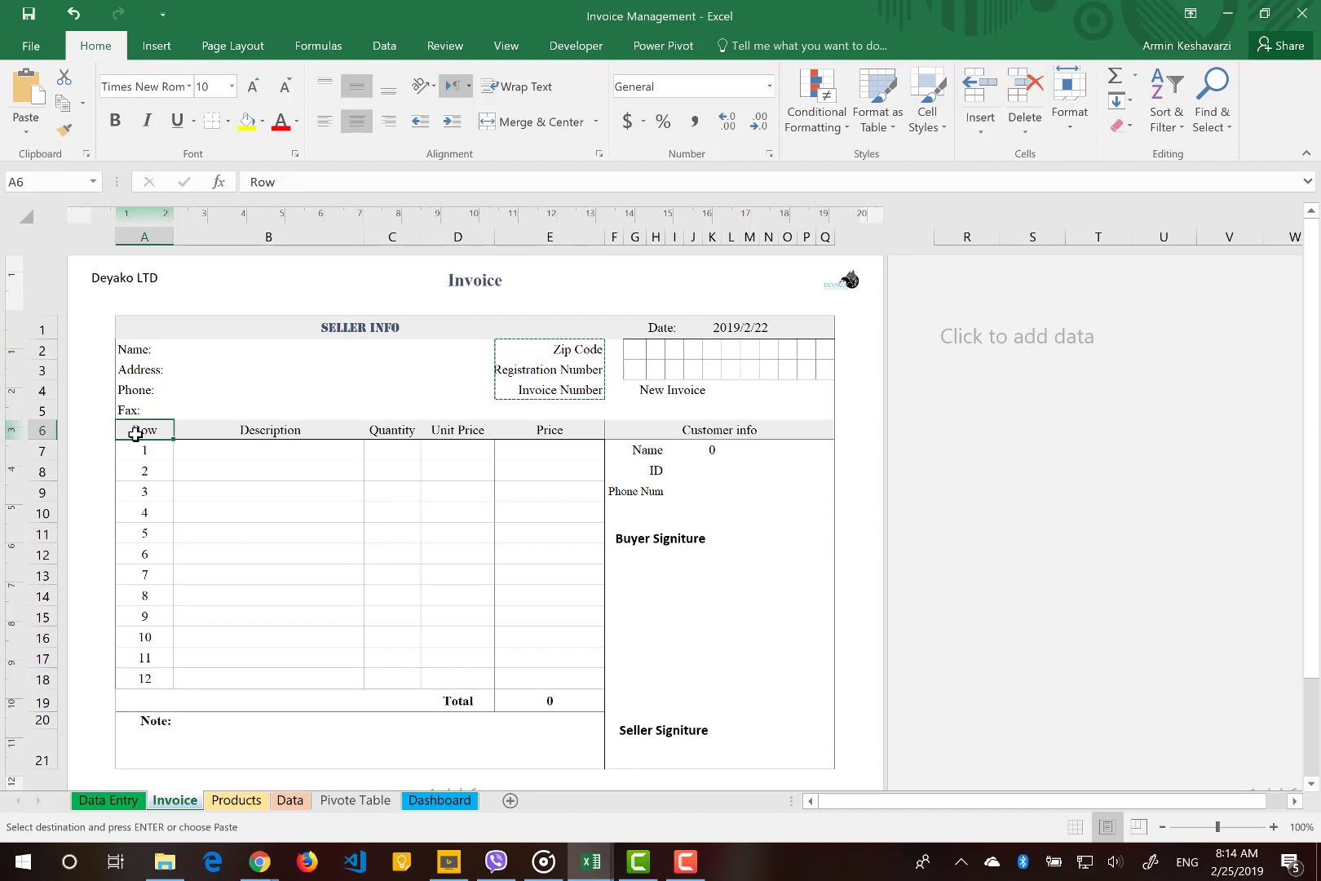
click(387, 432)
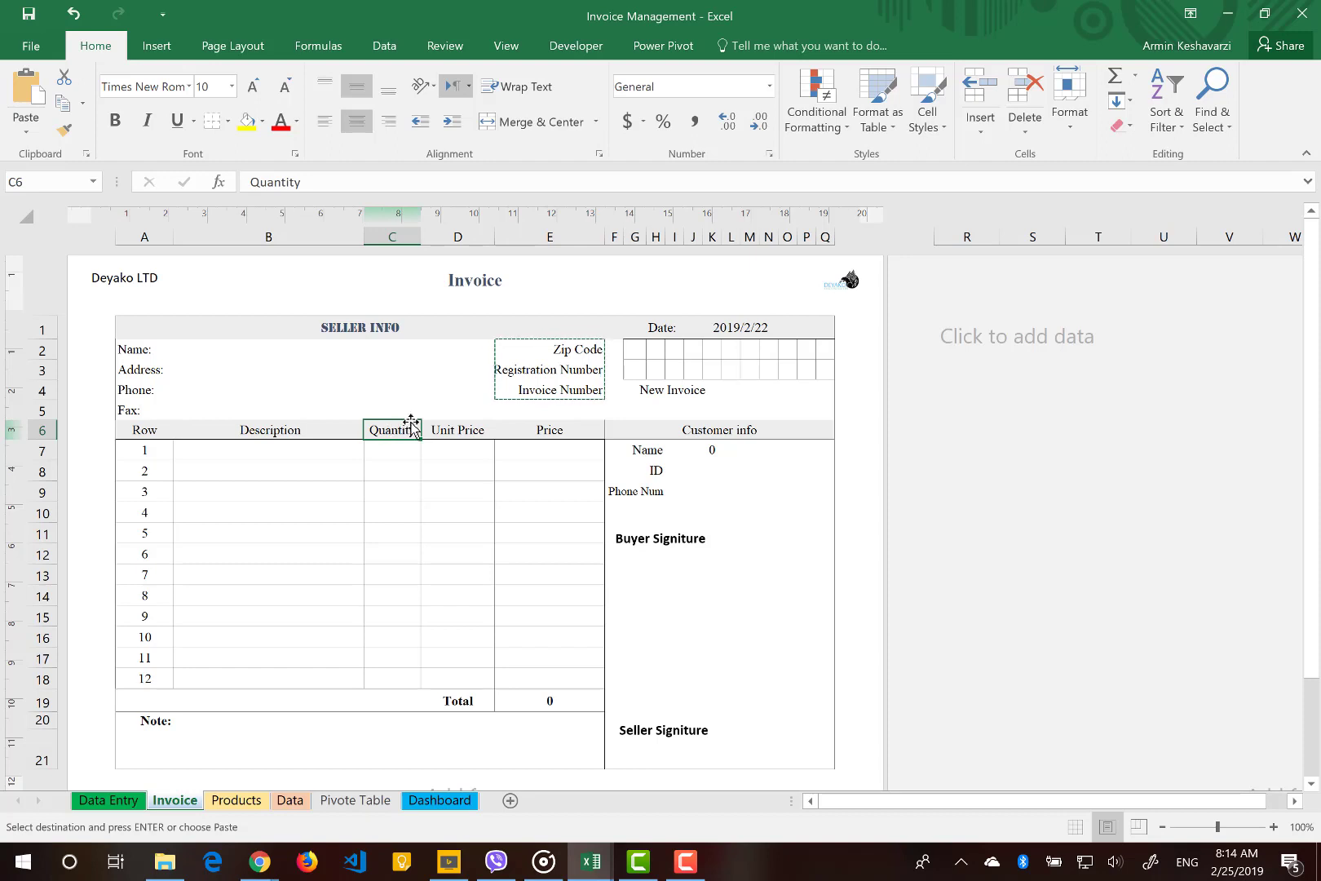
click(465, 429)
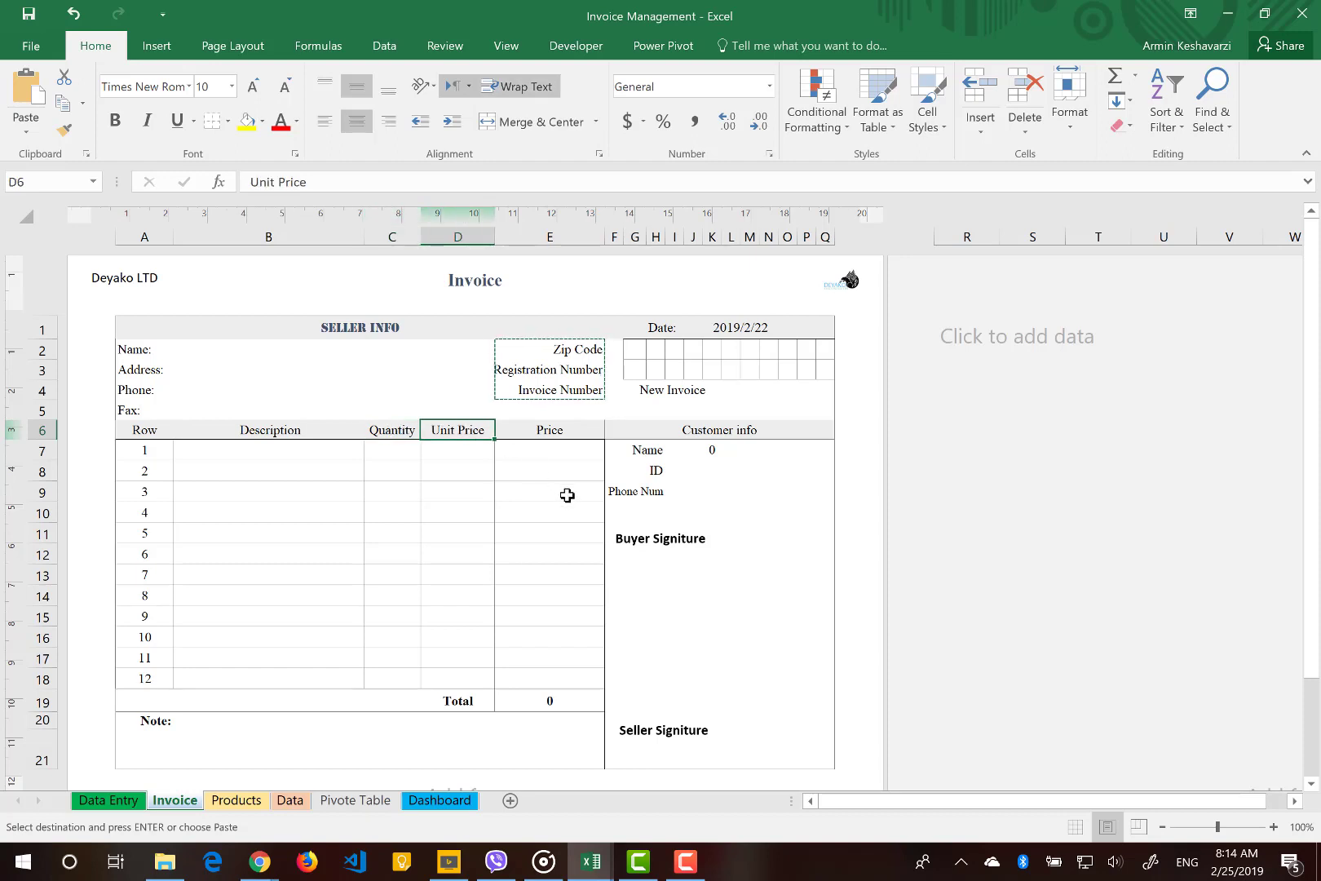
click(540, 429)
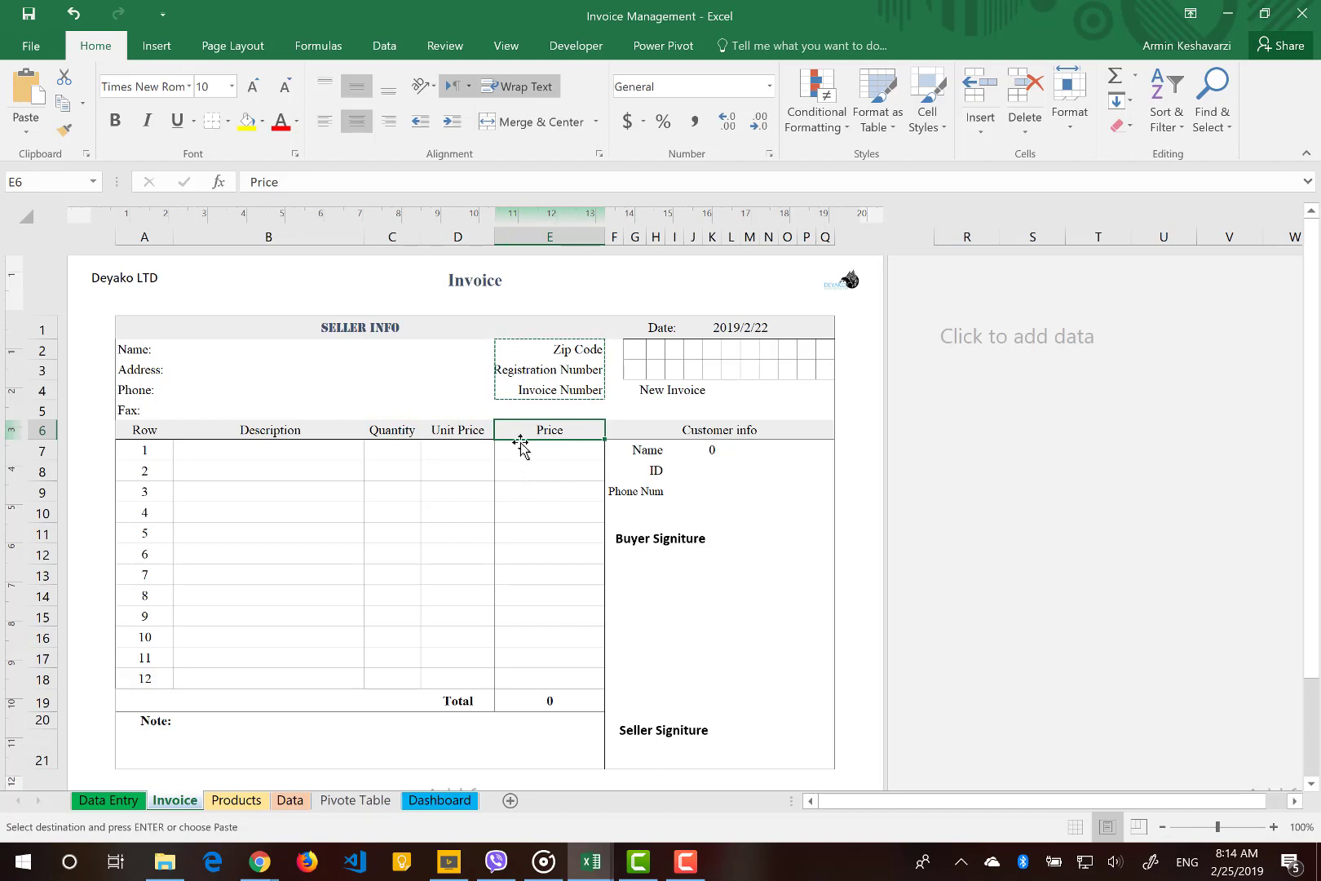
drag(450, 425, 154, 432)
key(ctrl+c)
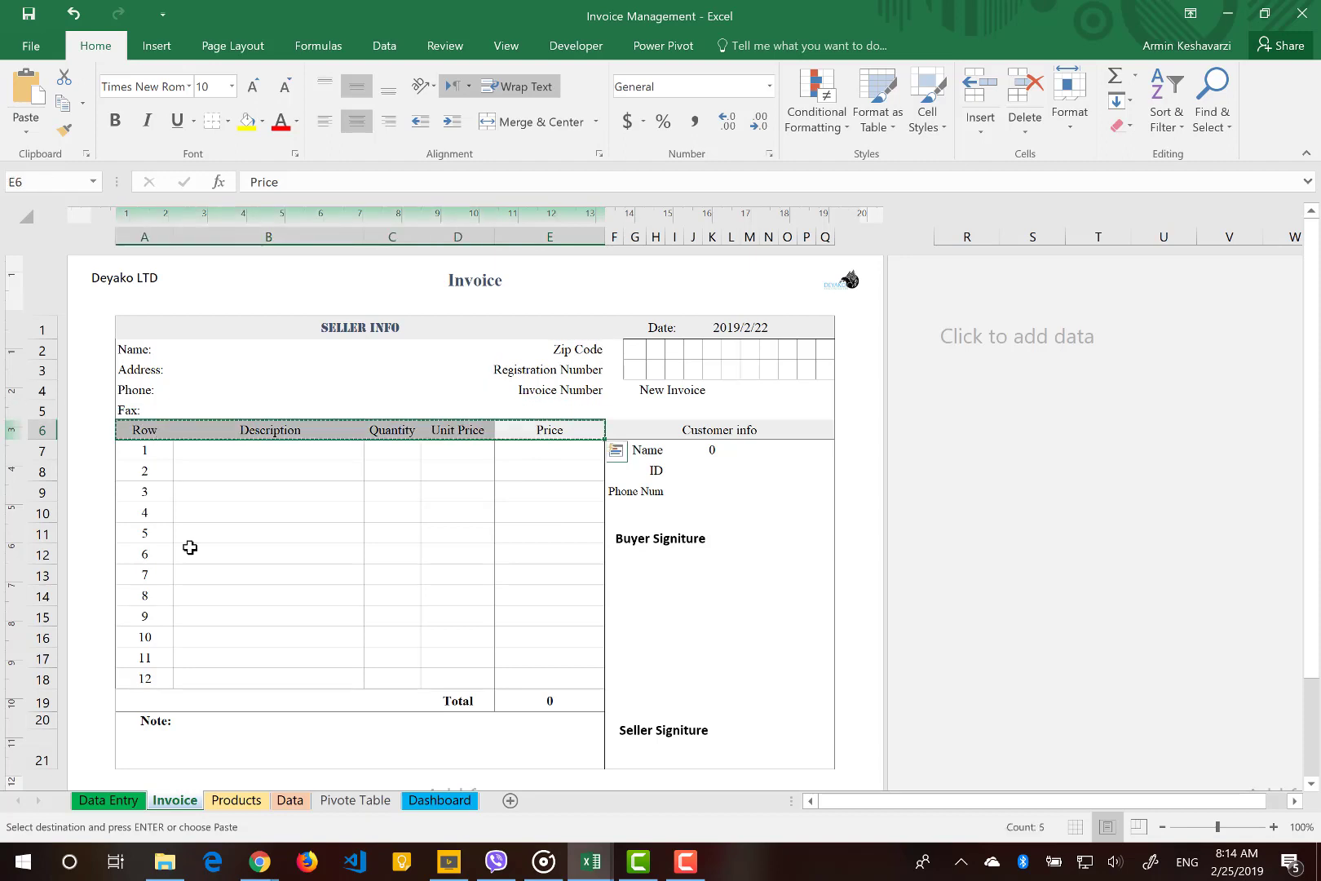
mouse_move(607, 864)
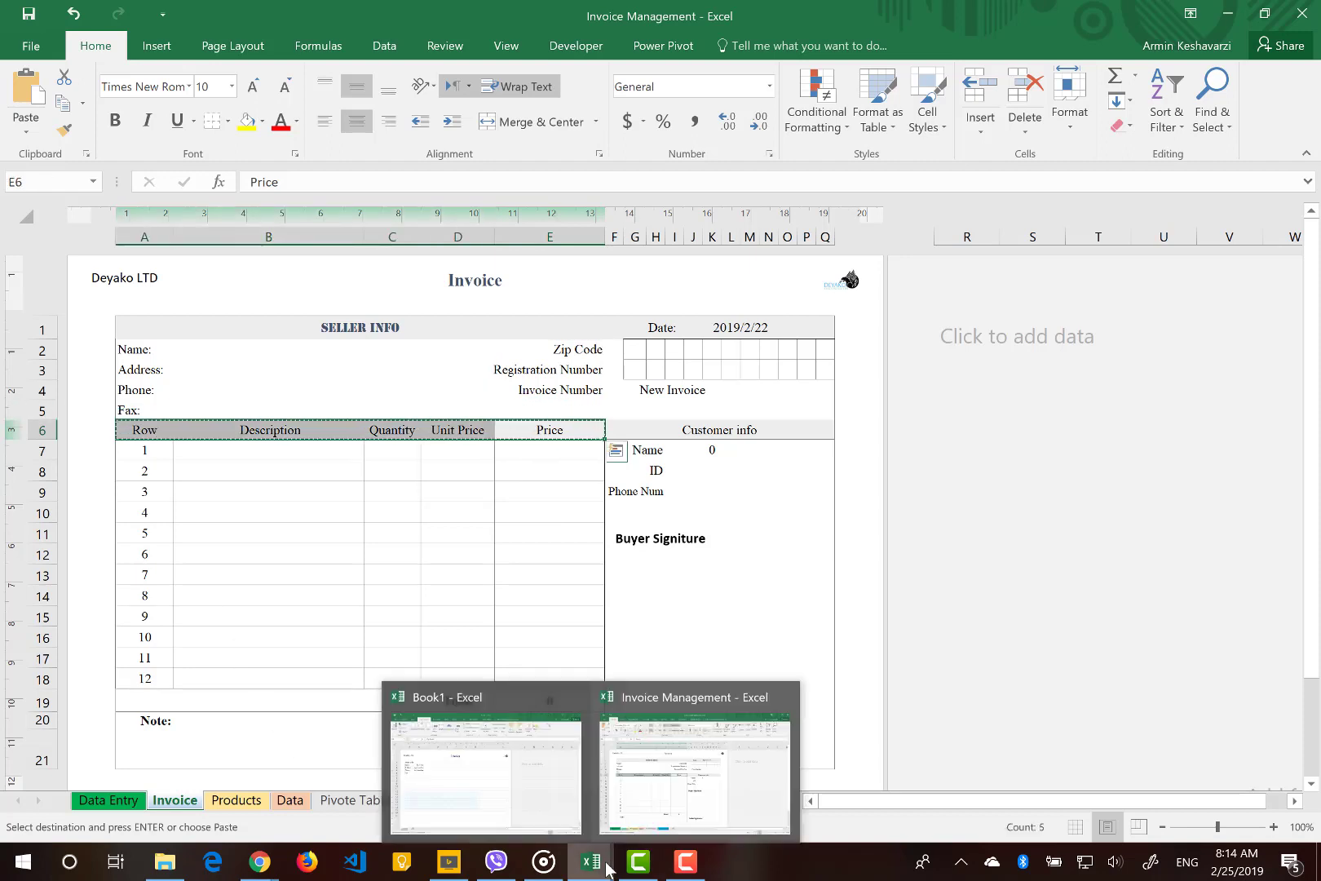
click(528, 784)
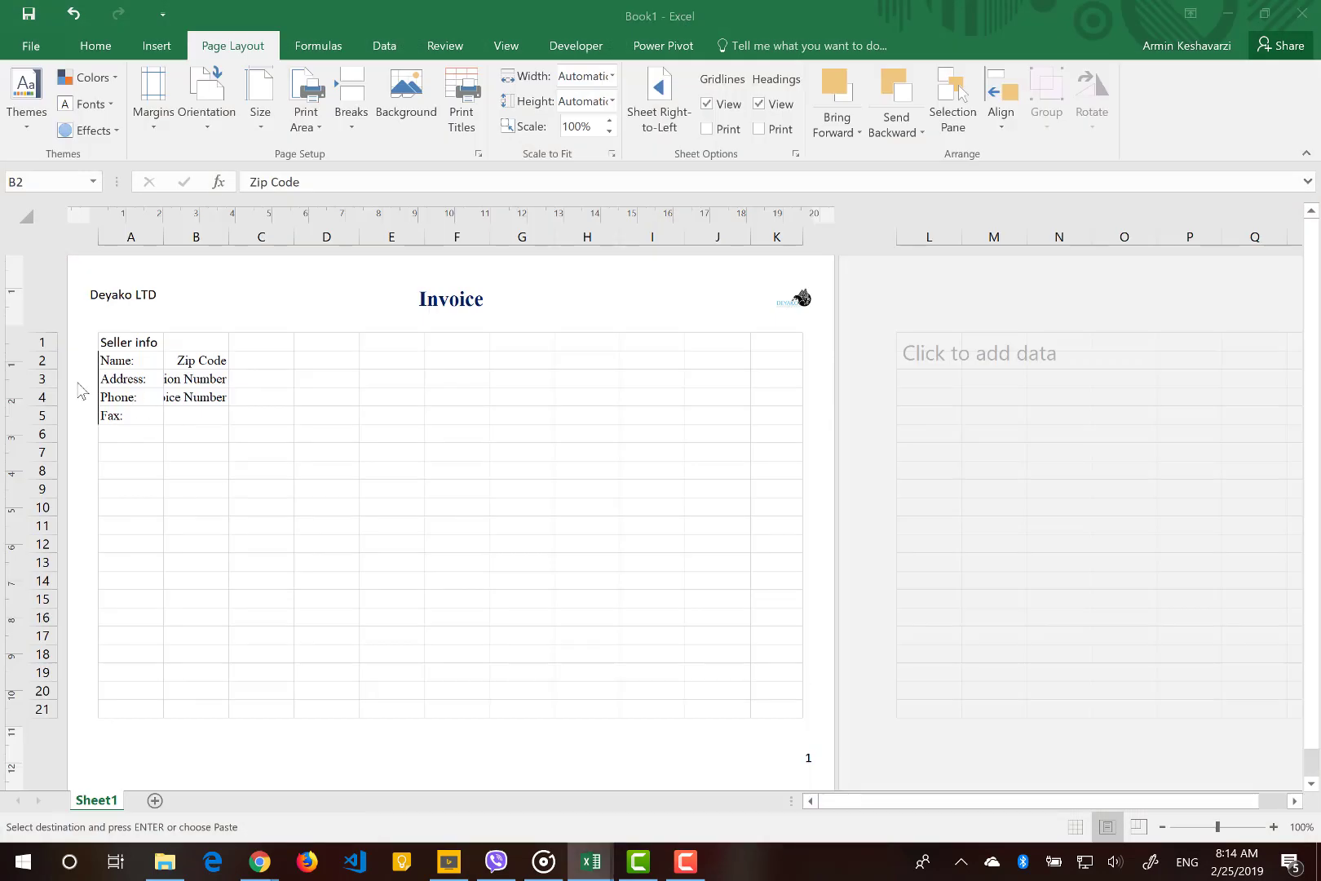
click(124, 431)
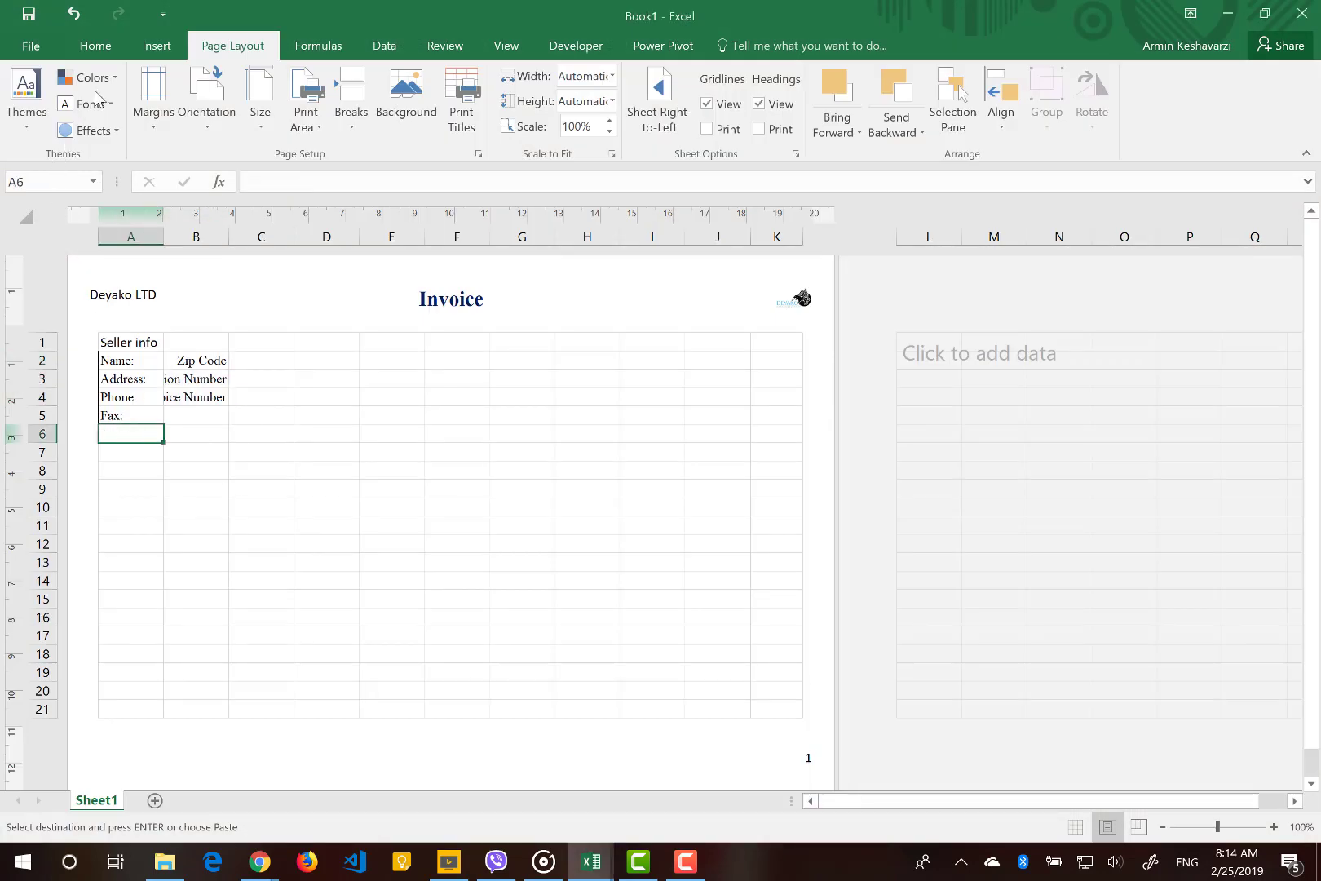
click(90, 47)
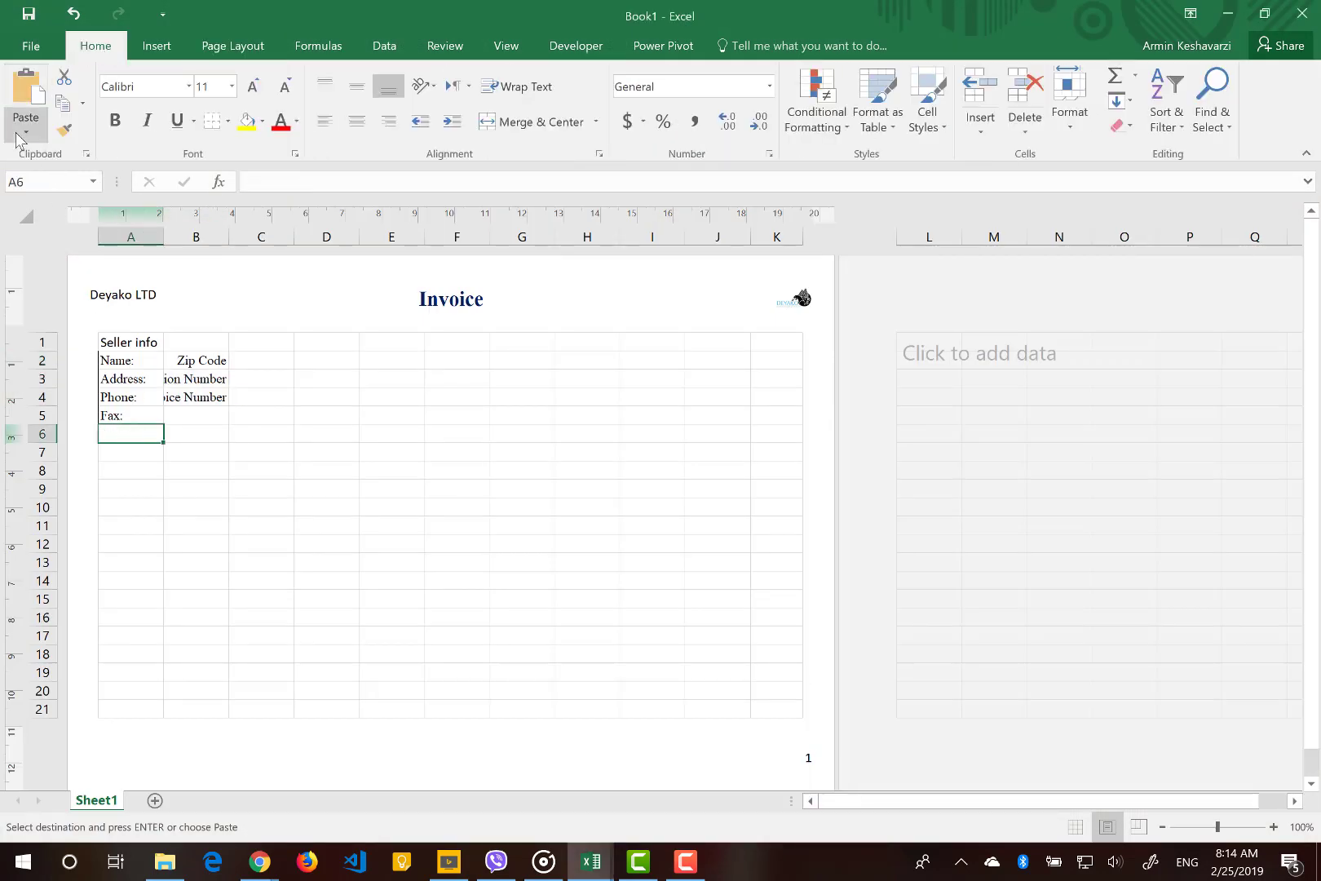
click(18, 133)
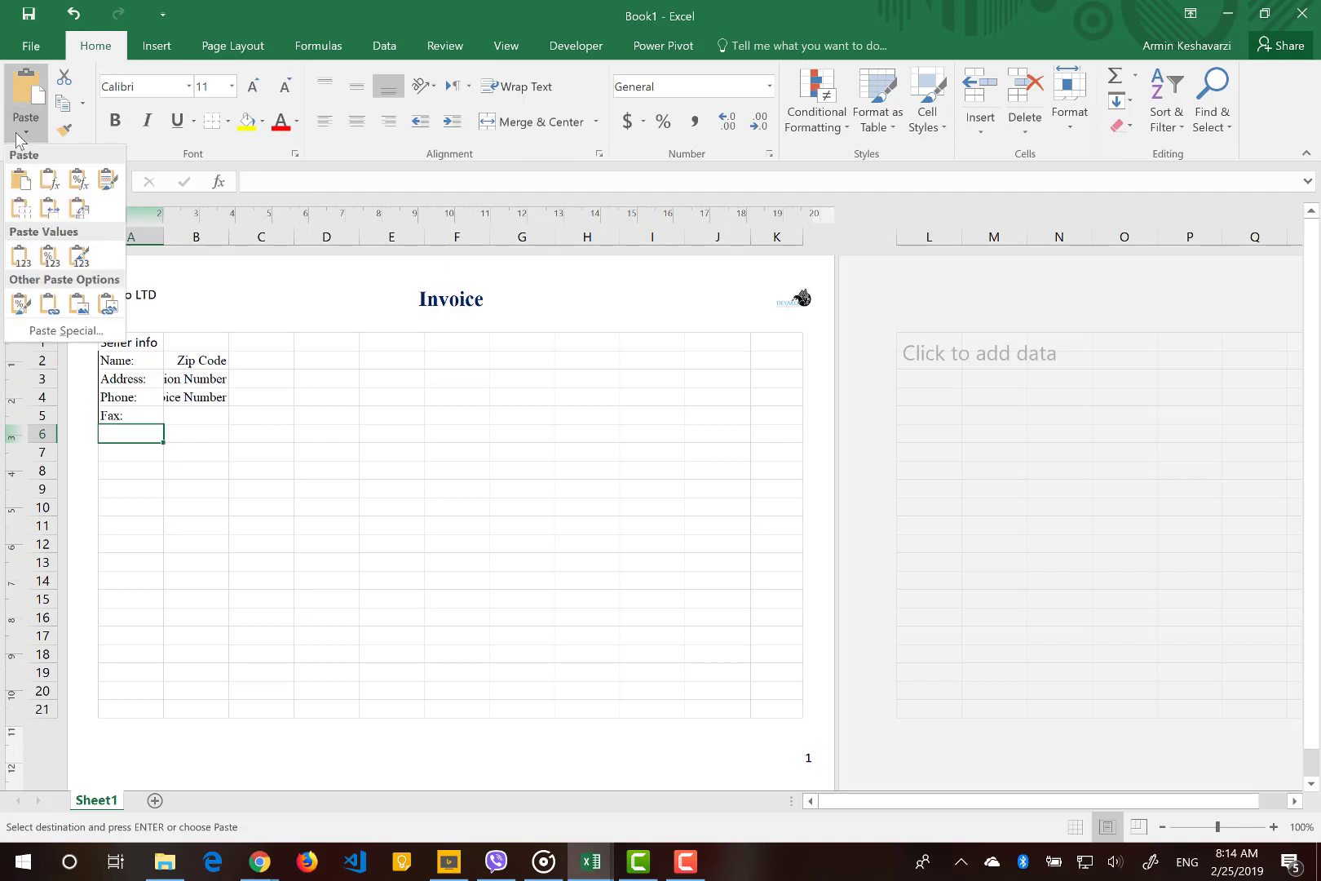
click(20, 256)
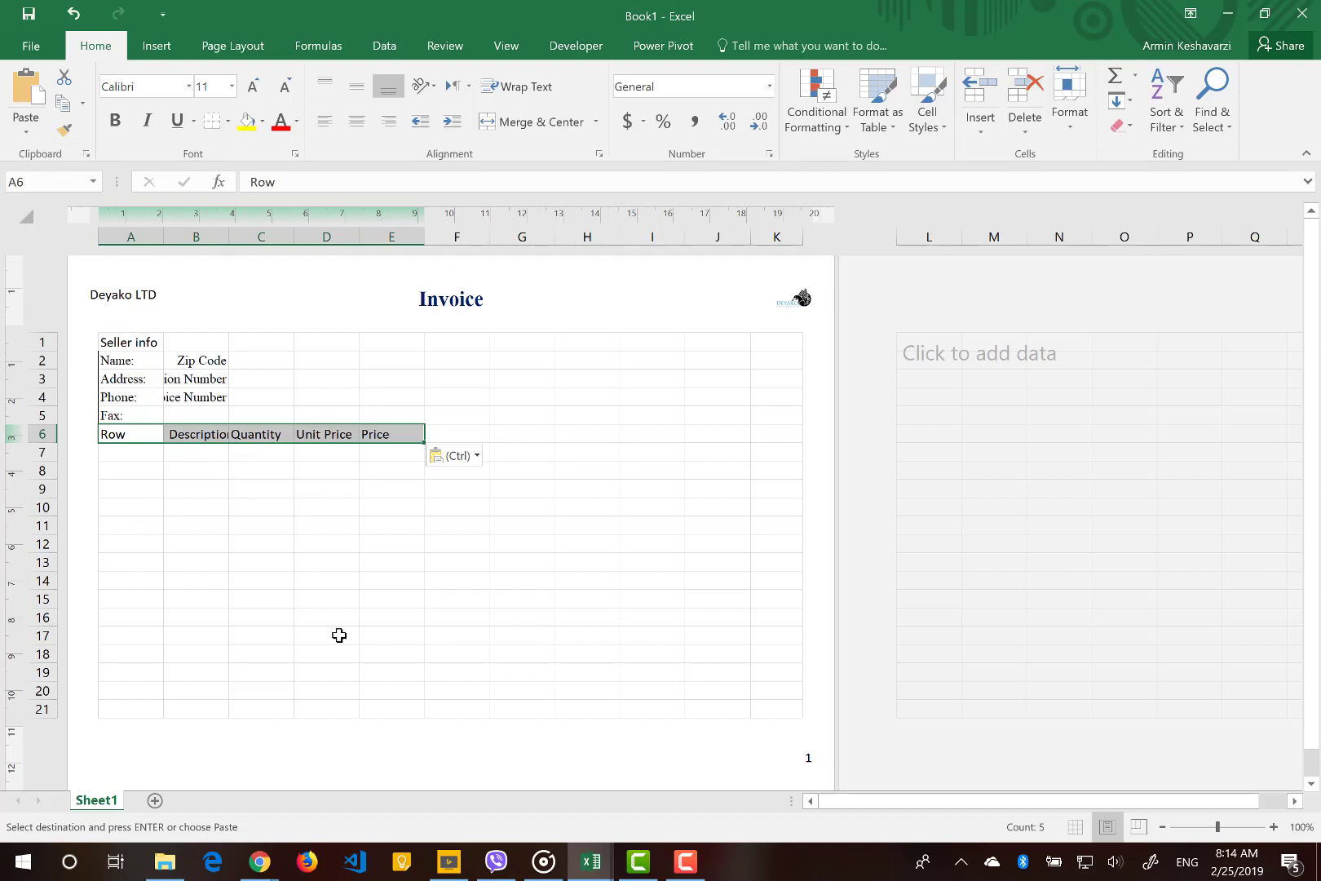
Copy the Customer info heading and the Name, ID and Phone Num labels from Invoice Management as values into cells A8:A11 of Book1.
click(417, 433)
click(456, 433)
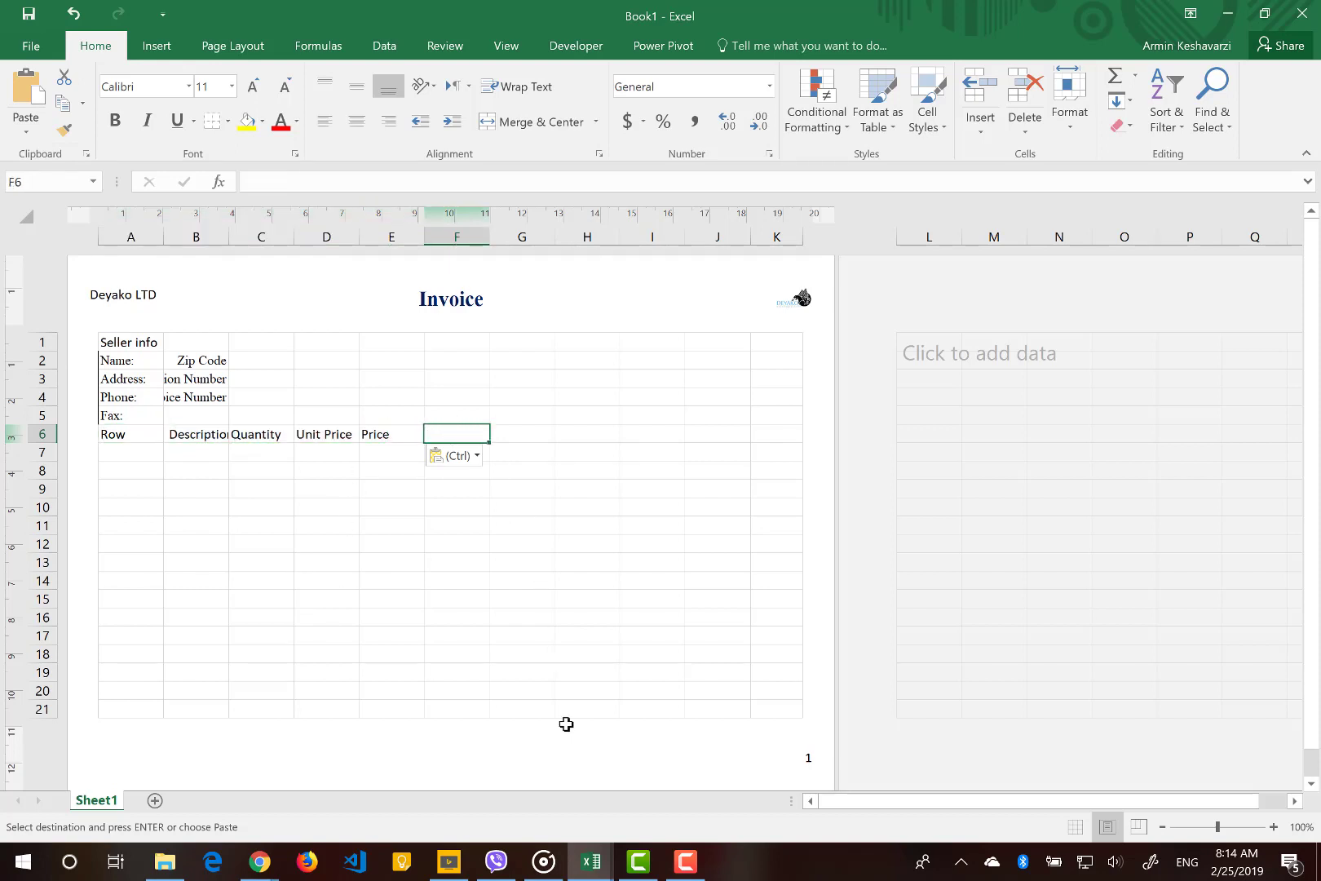
mouse_move(591, 863)
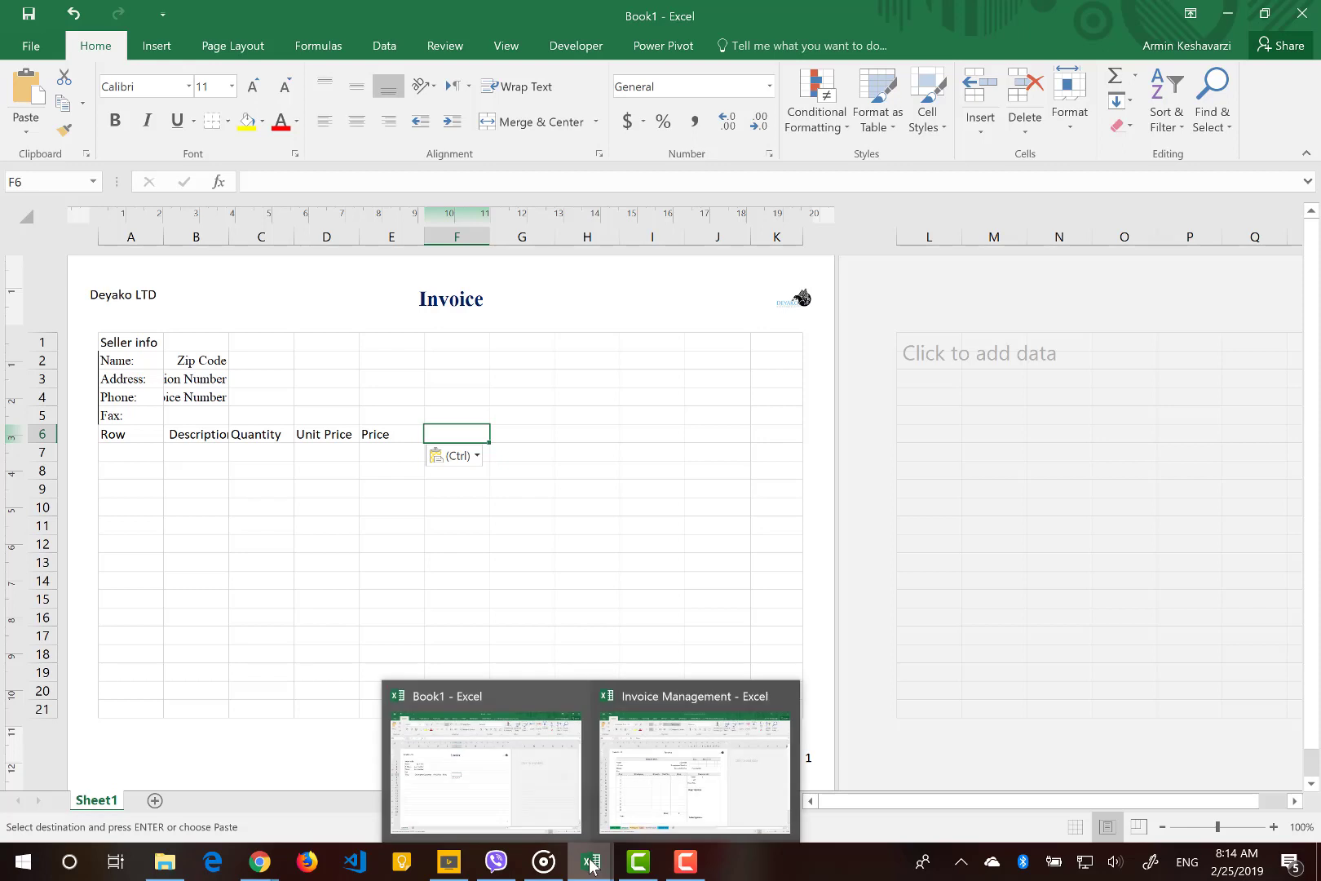
click(670, 773)
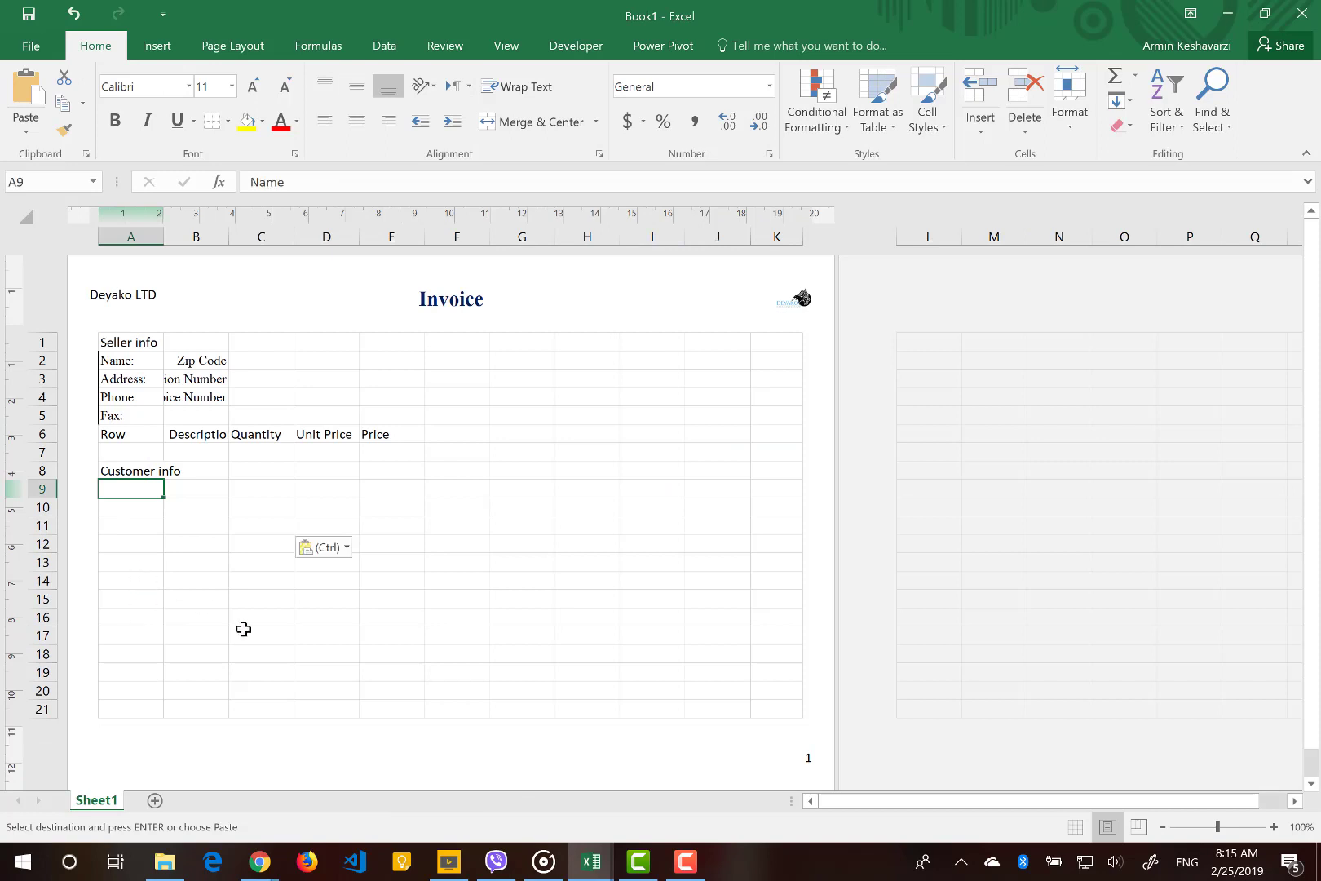
click(183, 574)
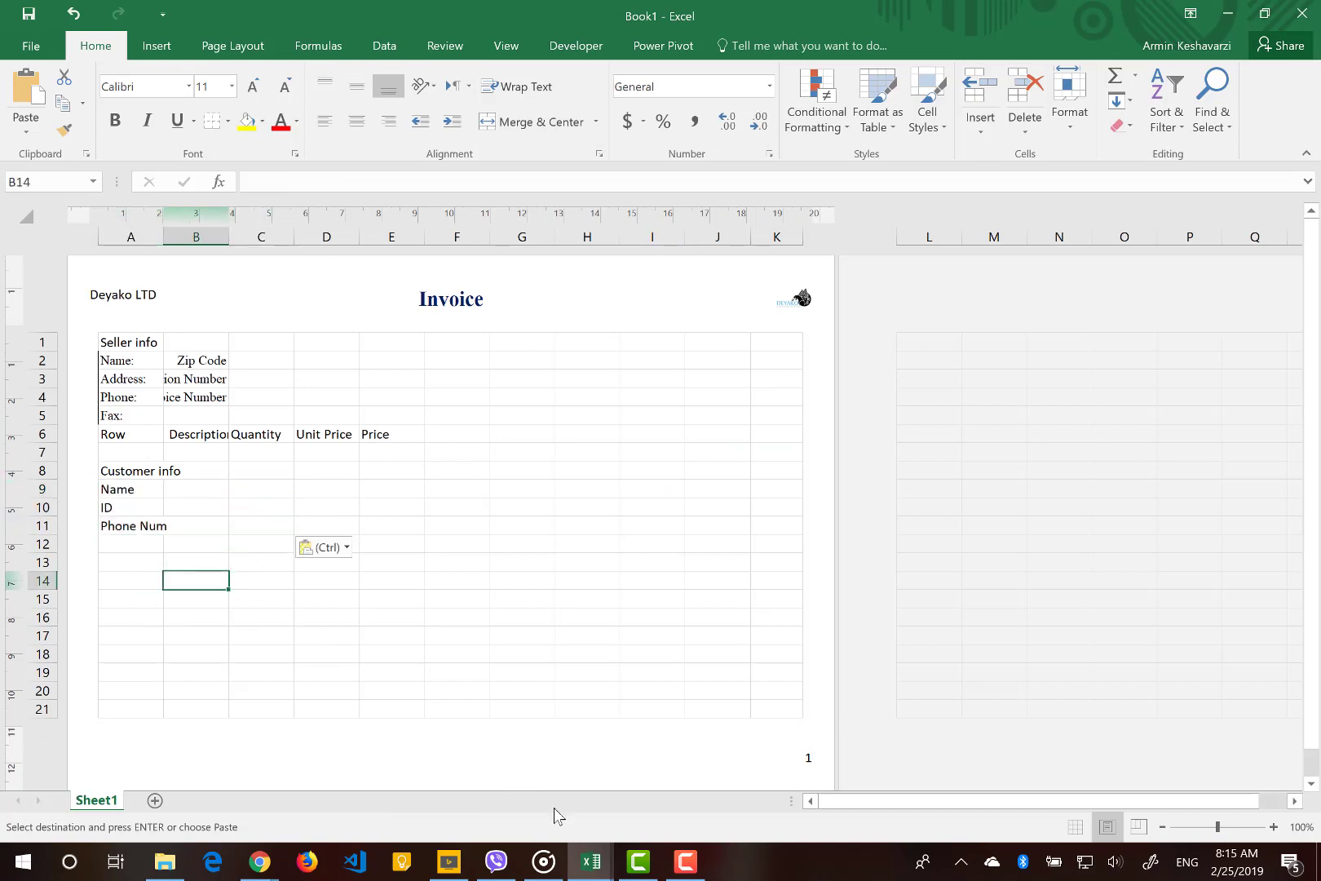
Switch to the Invoice Management workbook and examine the Invoice sheet's Note area and Buyer Signiture text box.
mouse_move(591, 861)
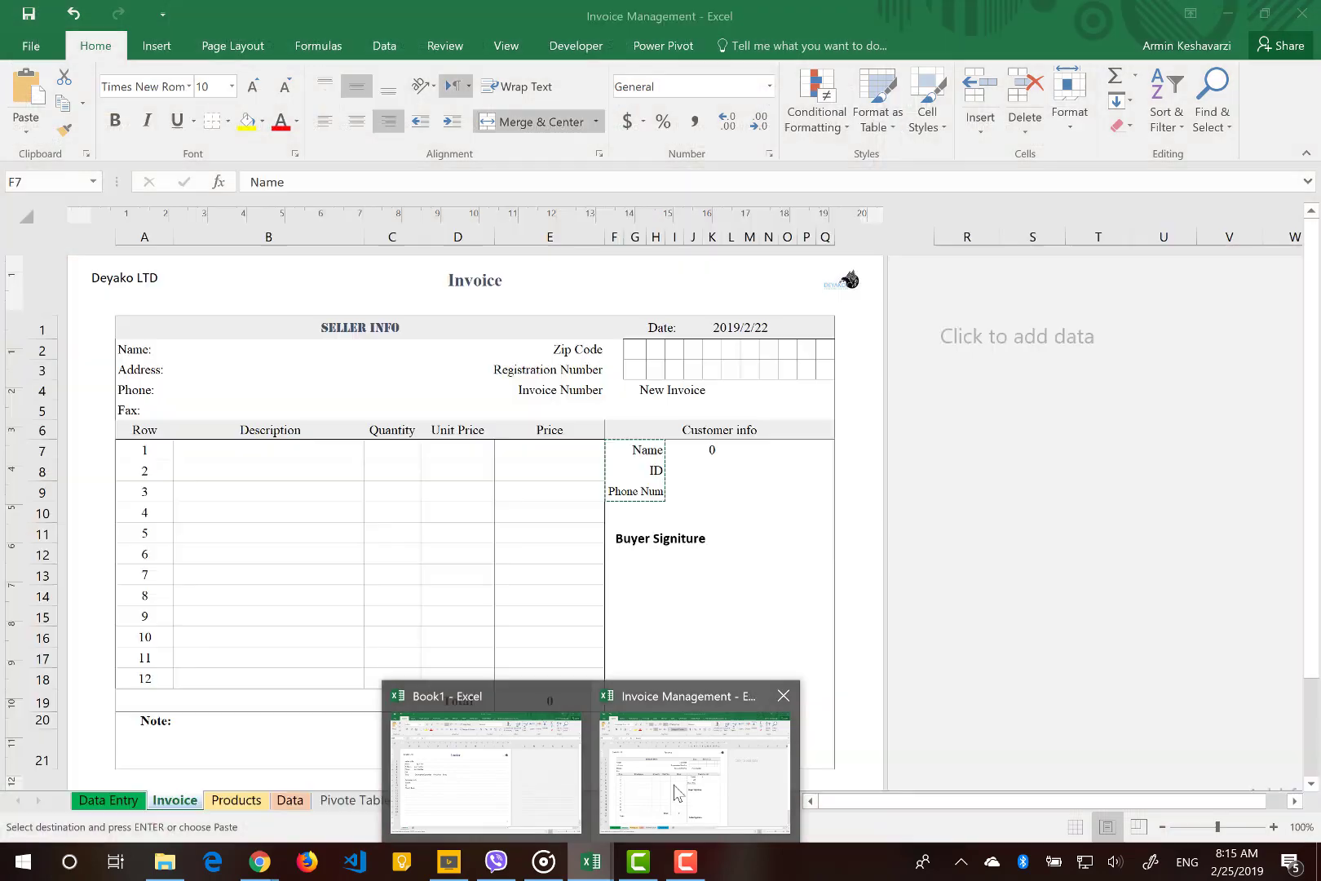
click(675, 793)
key(shift+Down)
key(shift+Down)
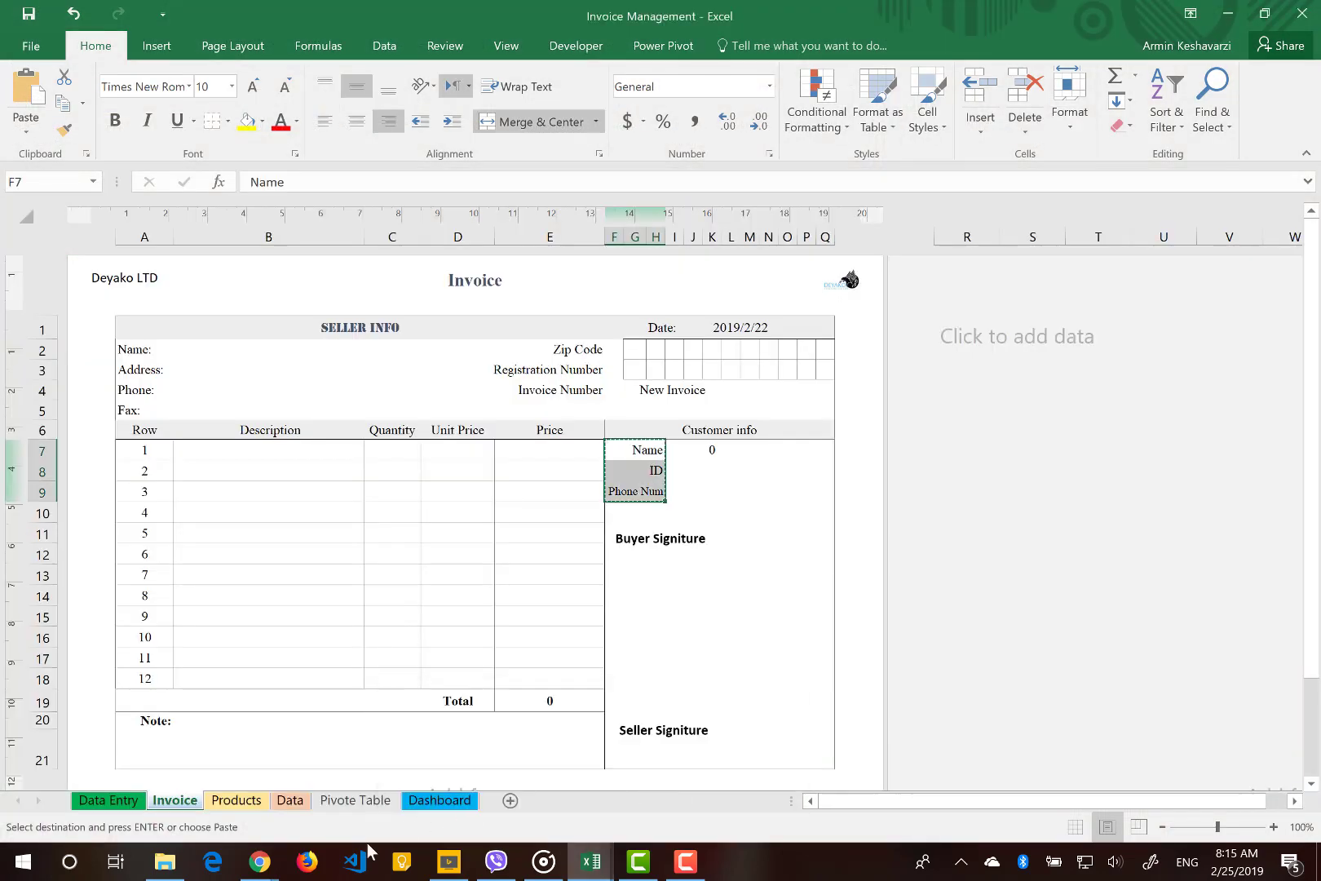
click(240, 725)
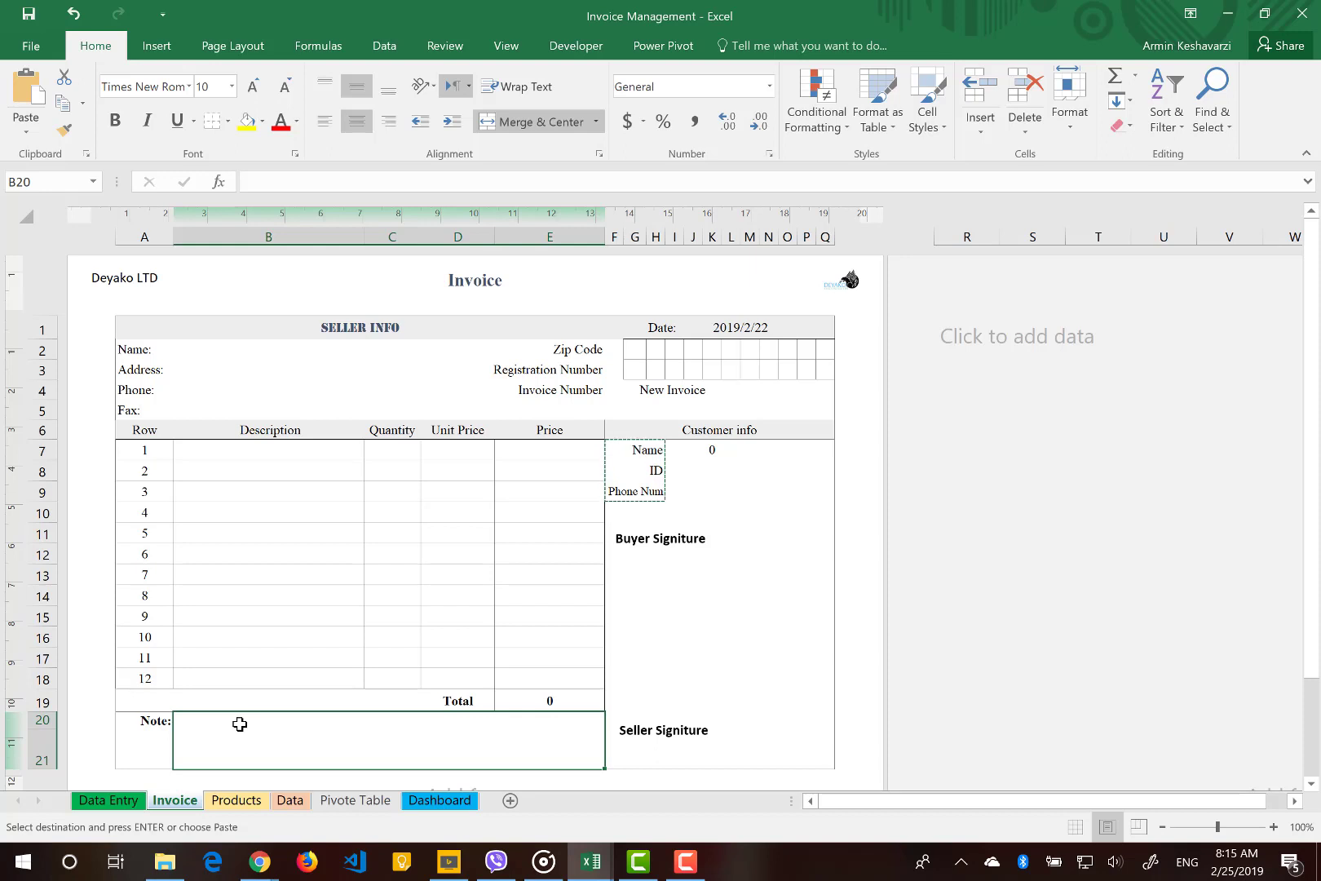
click(660, 531)
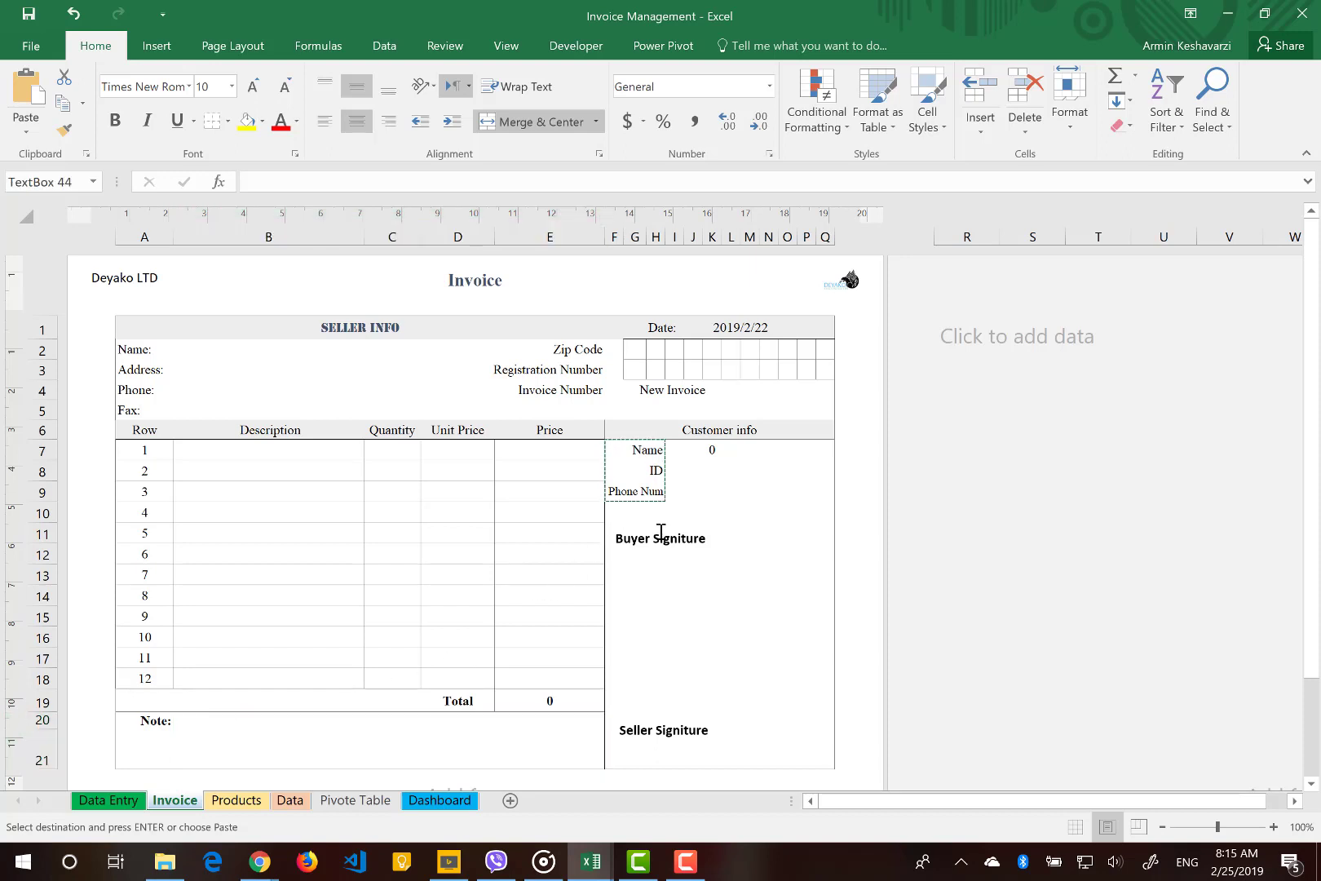
Examine the Seller Signiture and Buyer Signiture text boxes on the Invoice sheet.
click(670, 716)
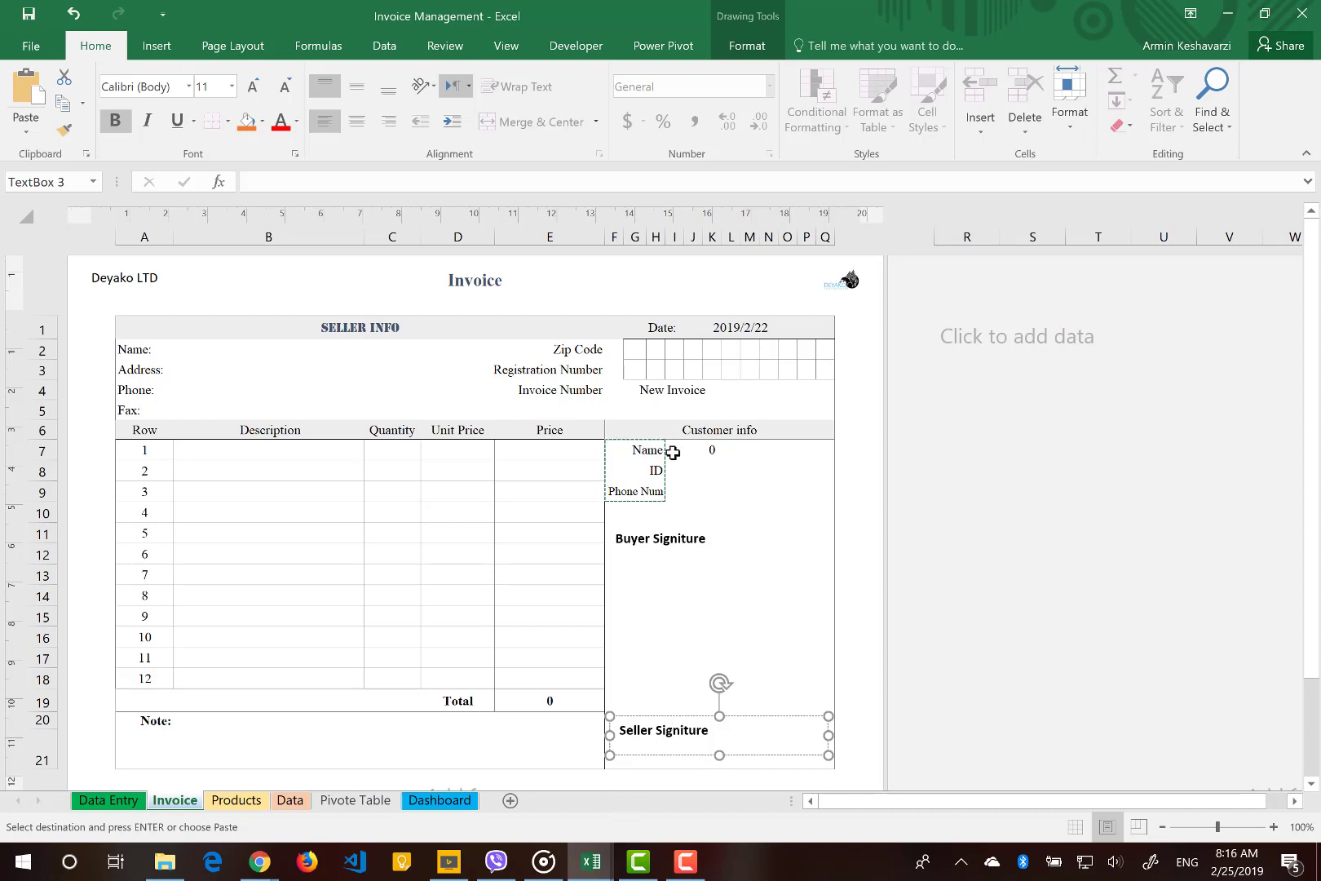
click(686, 538)
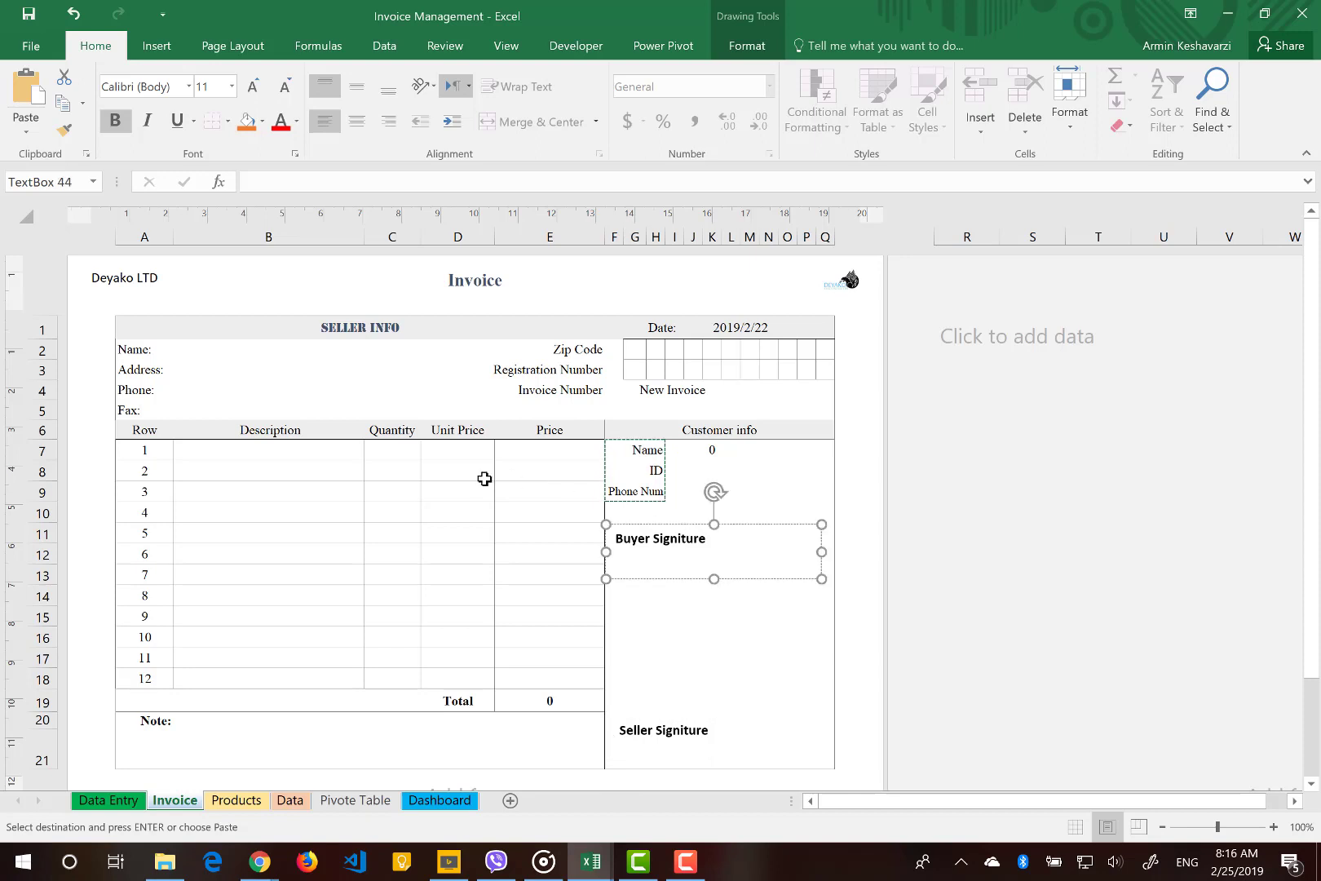
click(484, 479)
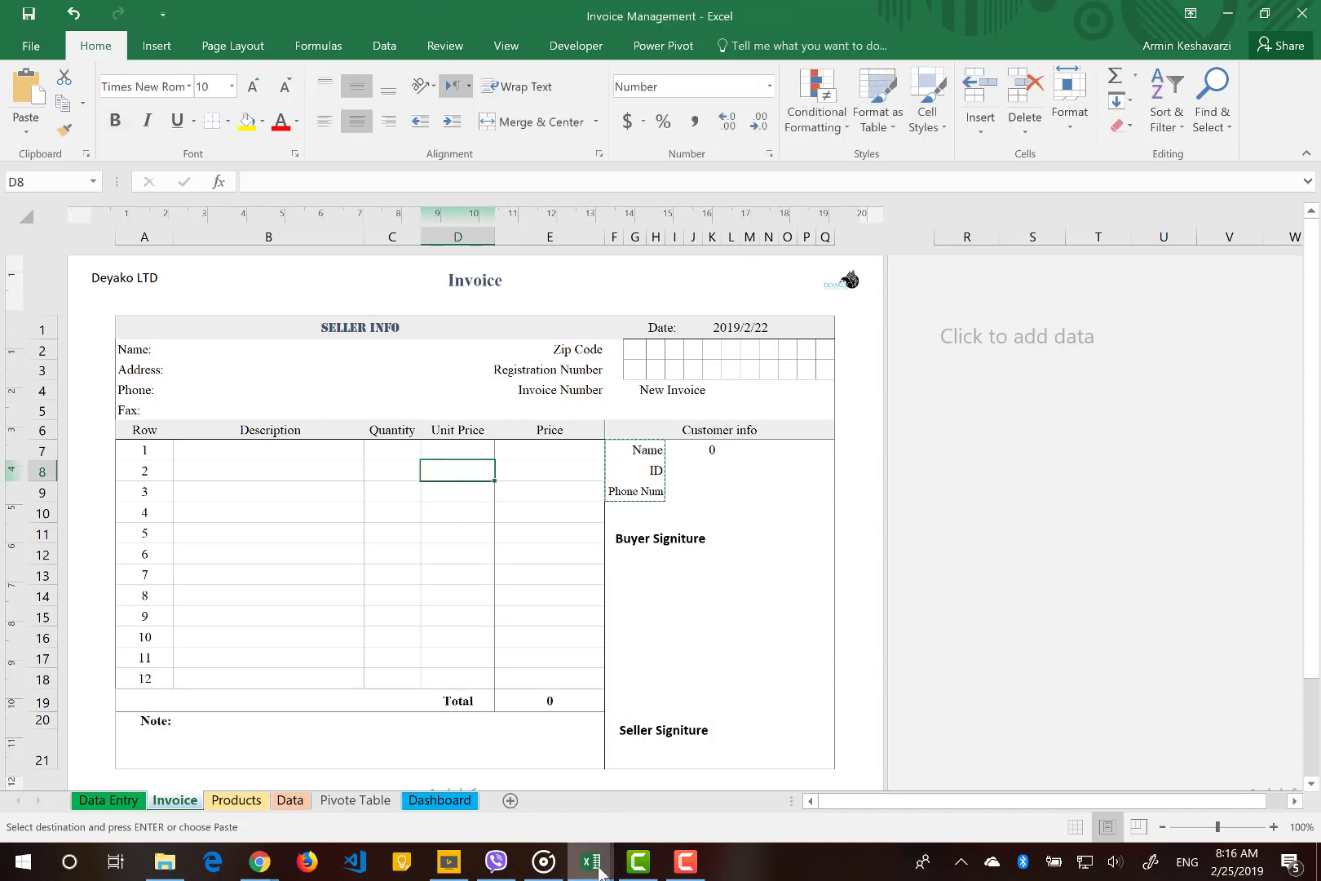
Switch to Book1 and enter the label Date in cell D1.
mouse_move(600, 871)
click(460, 774)
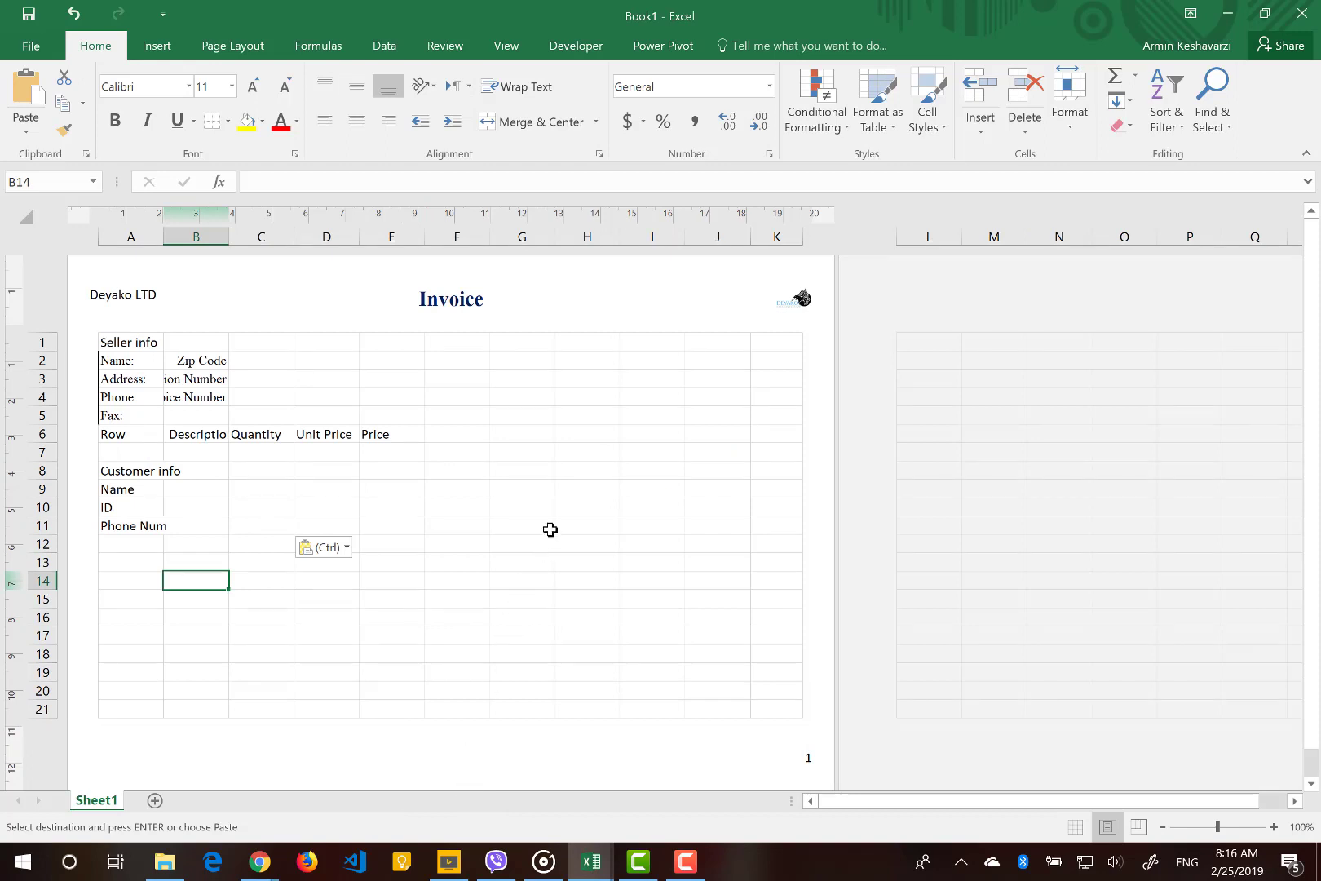
click(325, 358)
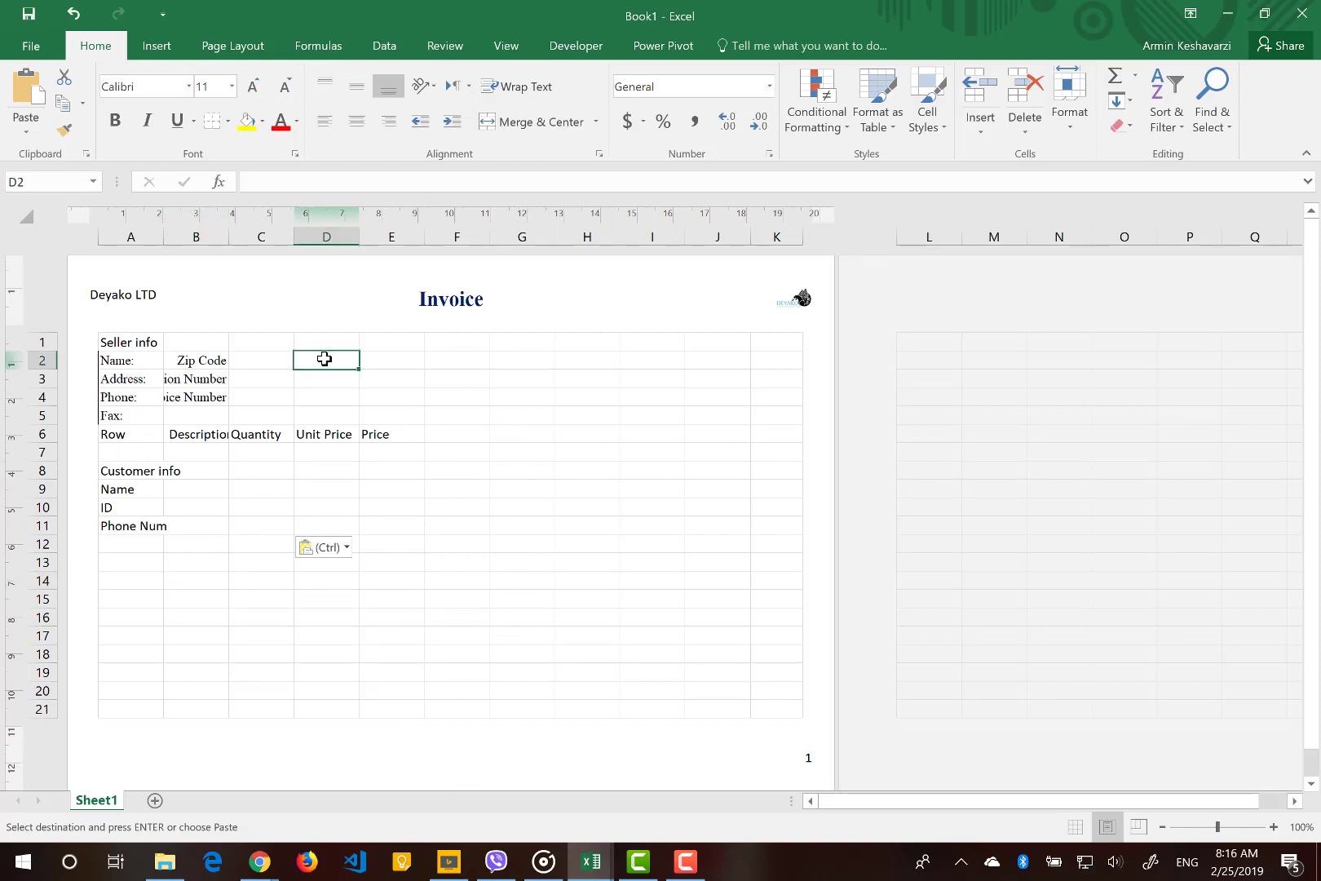
key(Up)
key(Escape)
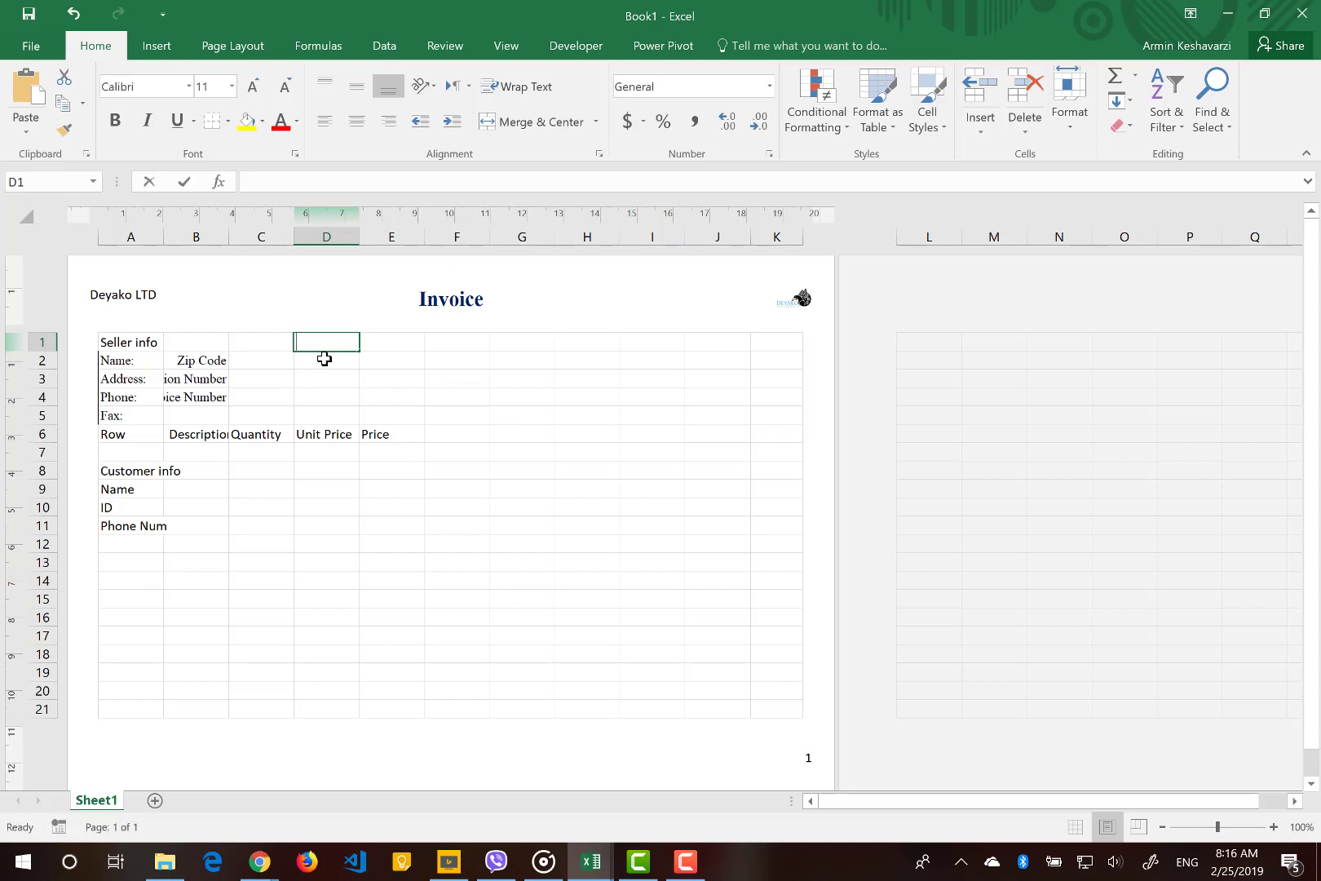
text(Date)
key(Return)
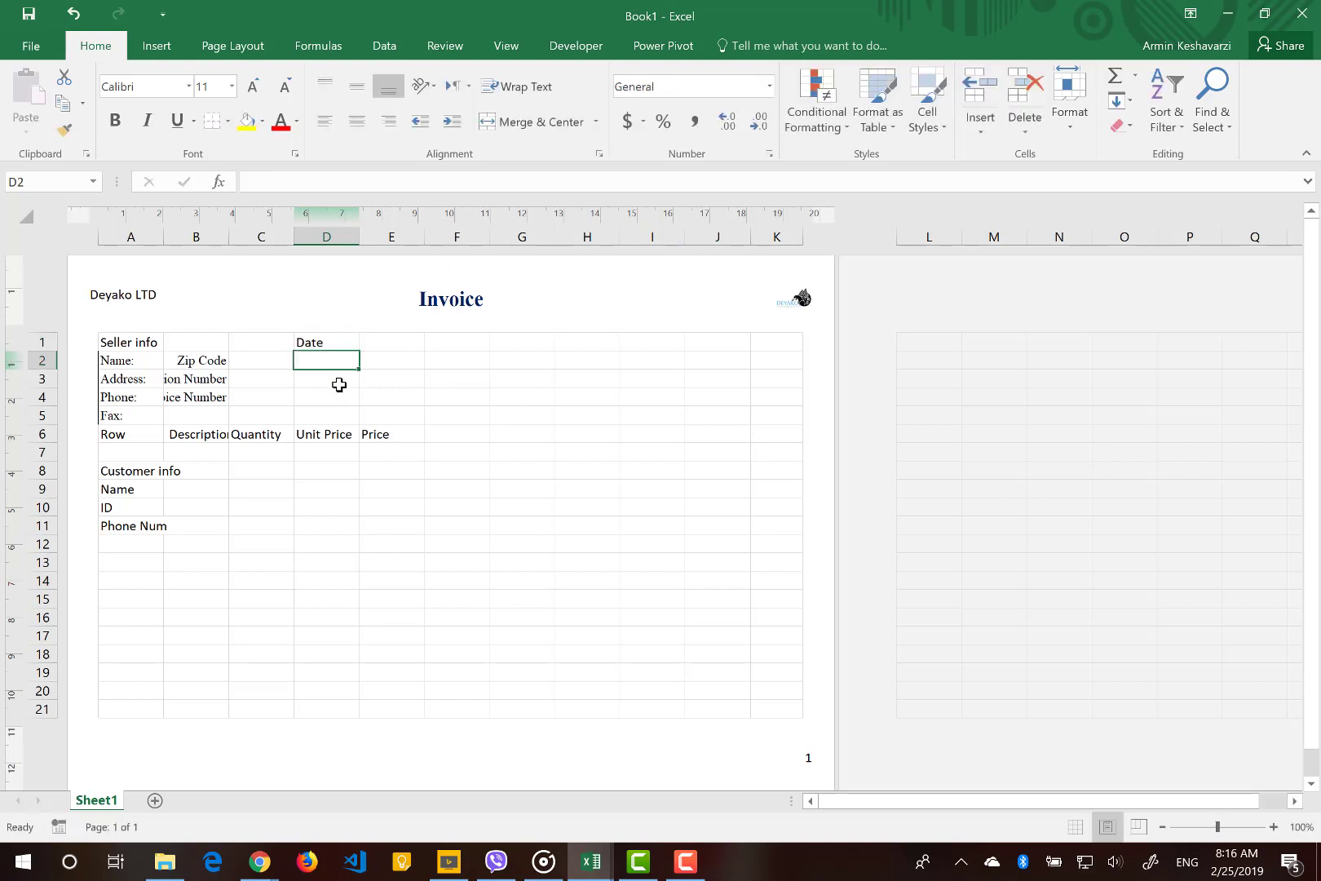
click(332, 341)
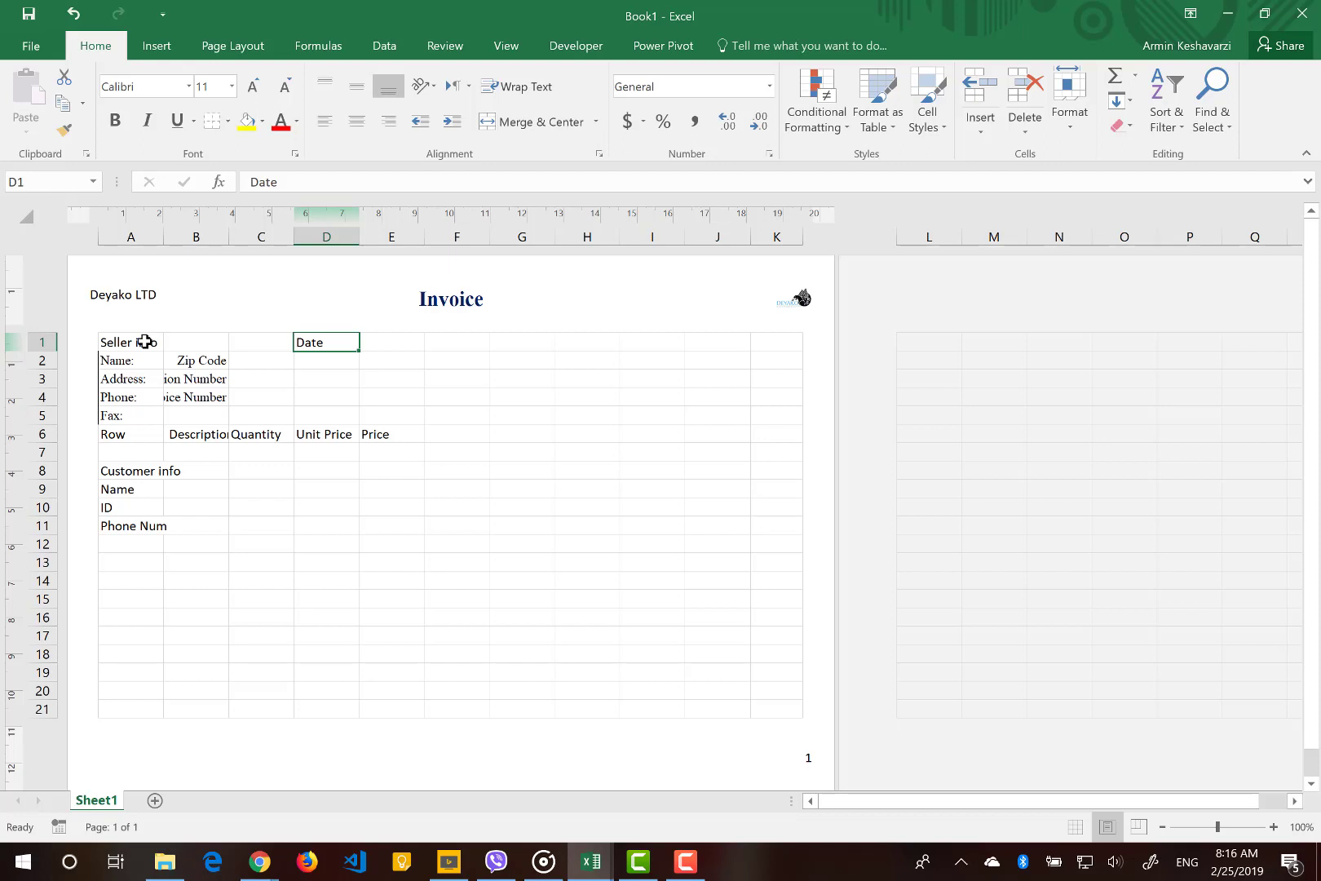
drag(130, 342, 188, 400)
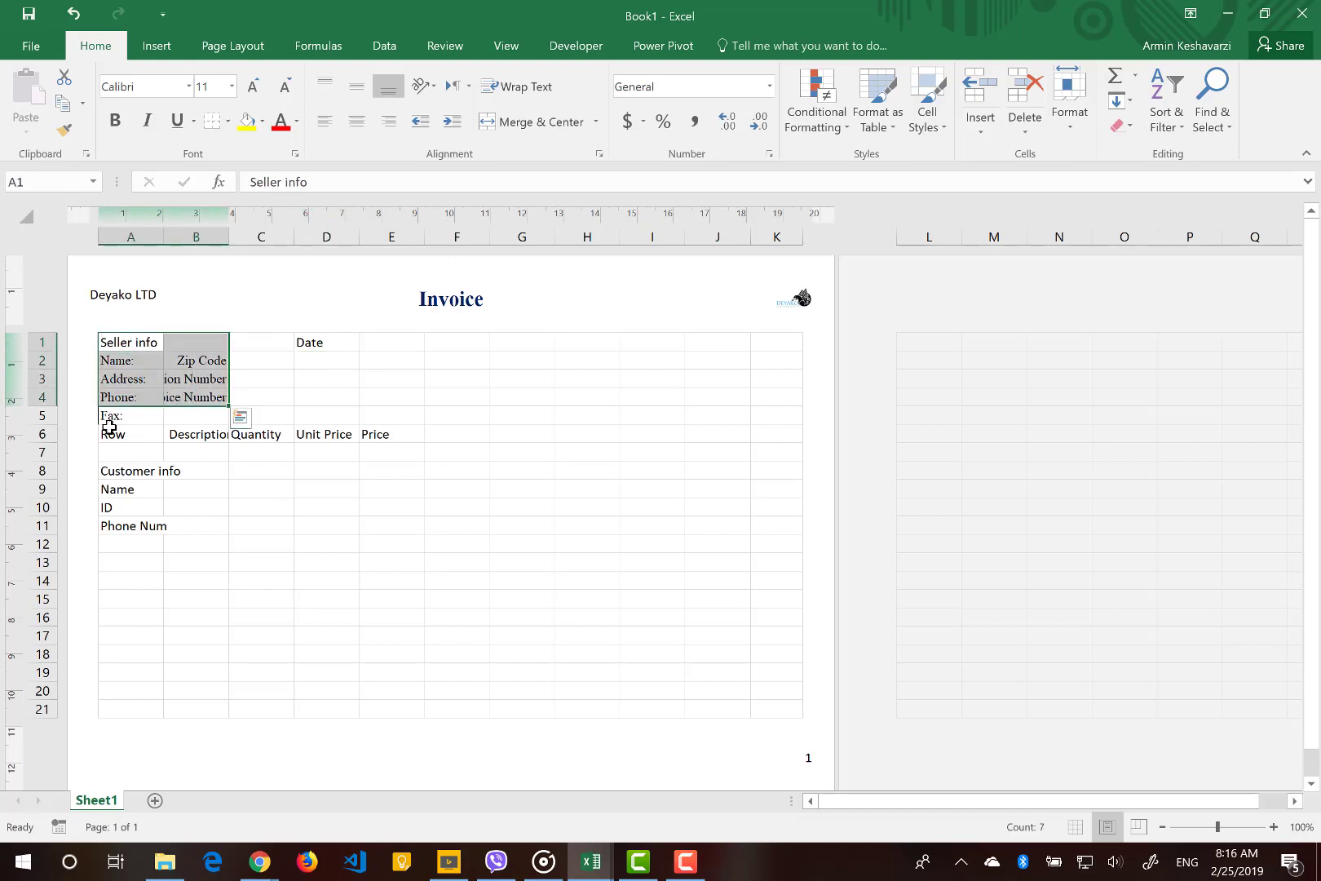
click(133, 440)
drag(134, 439, 388, 437)
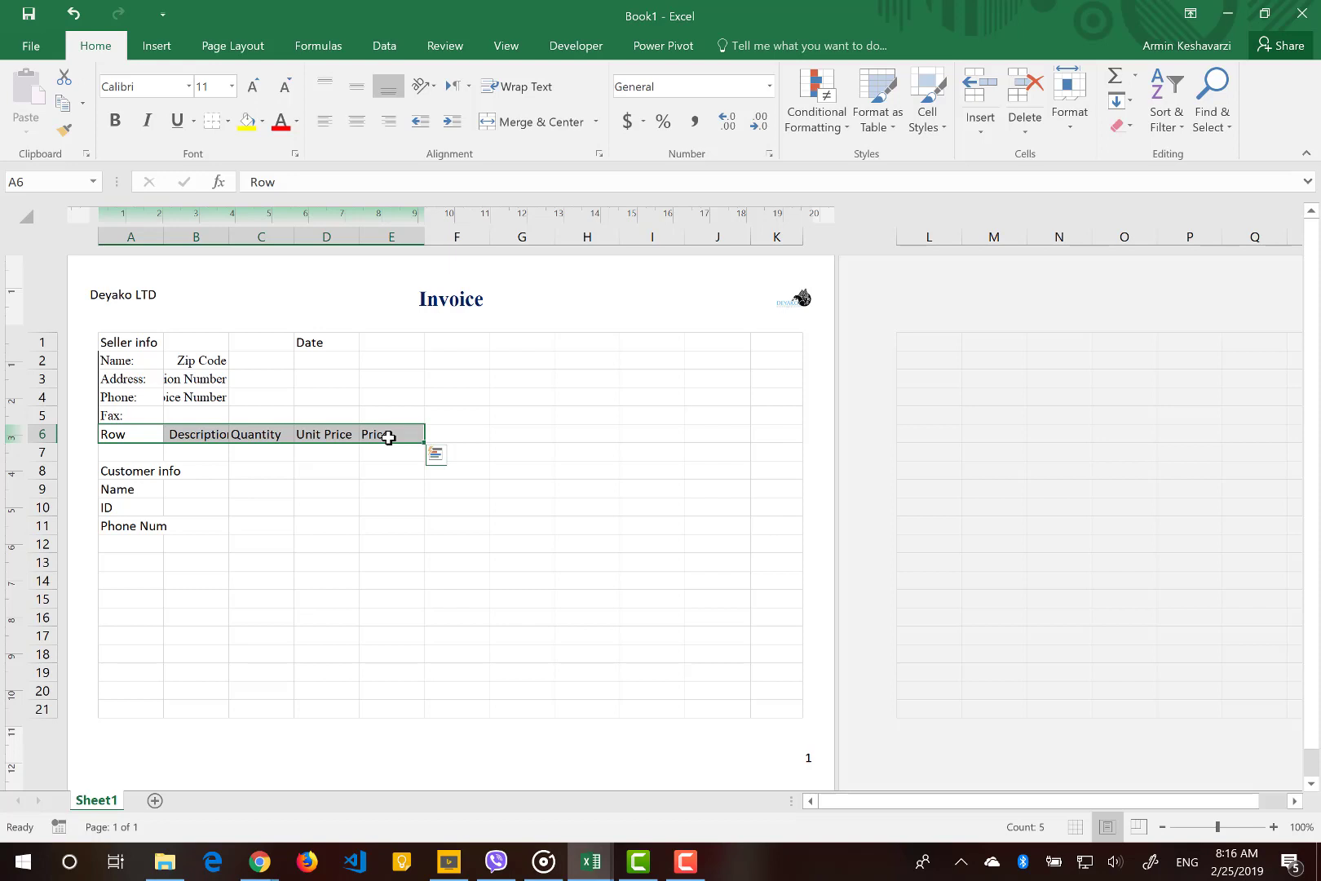
Move the Customer info heading and its Name, ID and Phone Num labels from A8:A11 to I4:I7.
drag(139, 472, 119, 531)
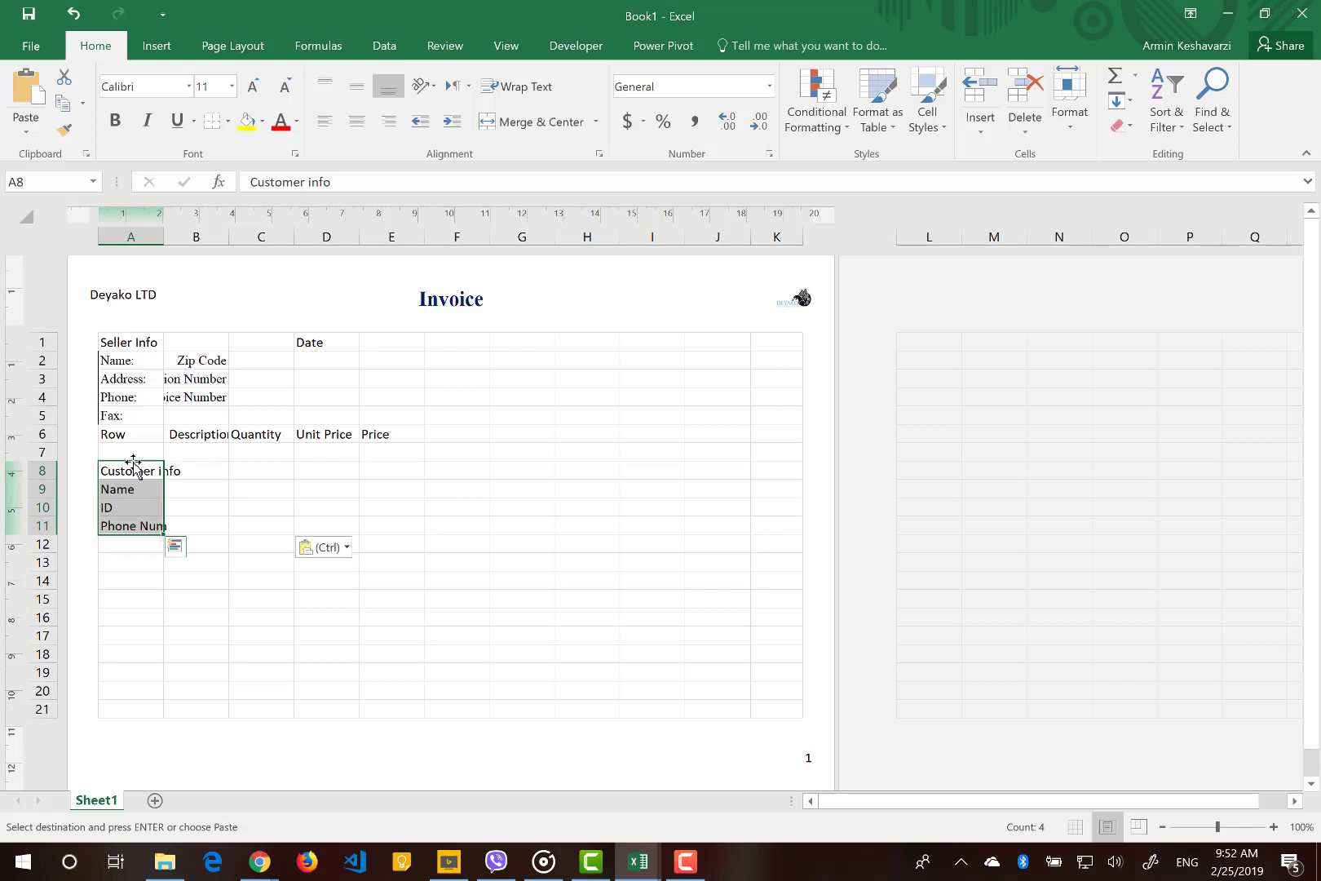
drag(132, 463, 653, 396)
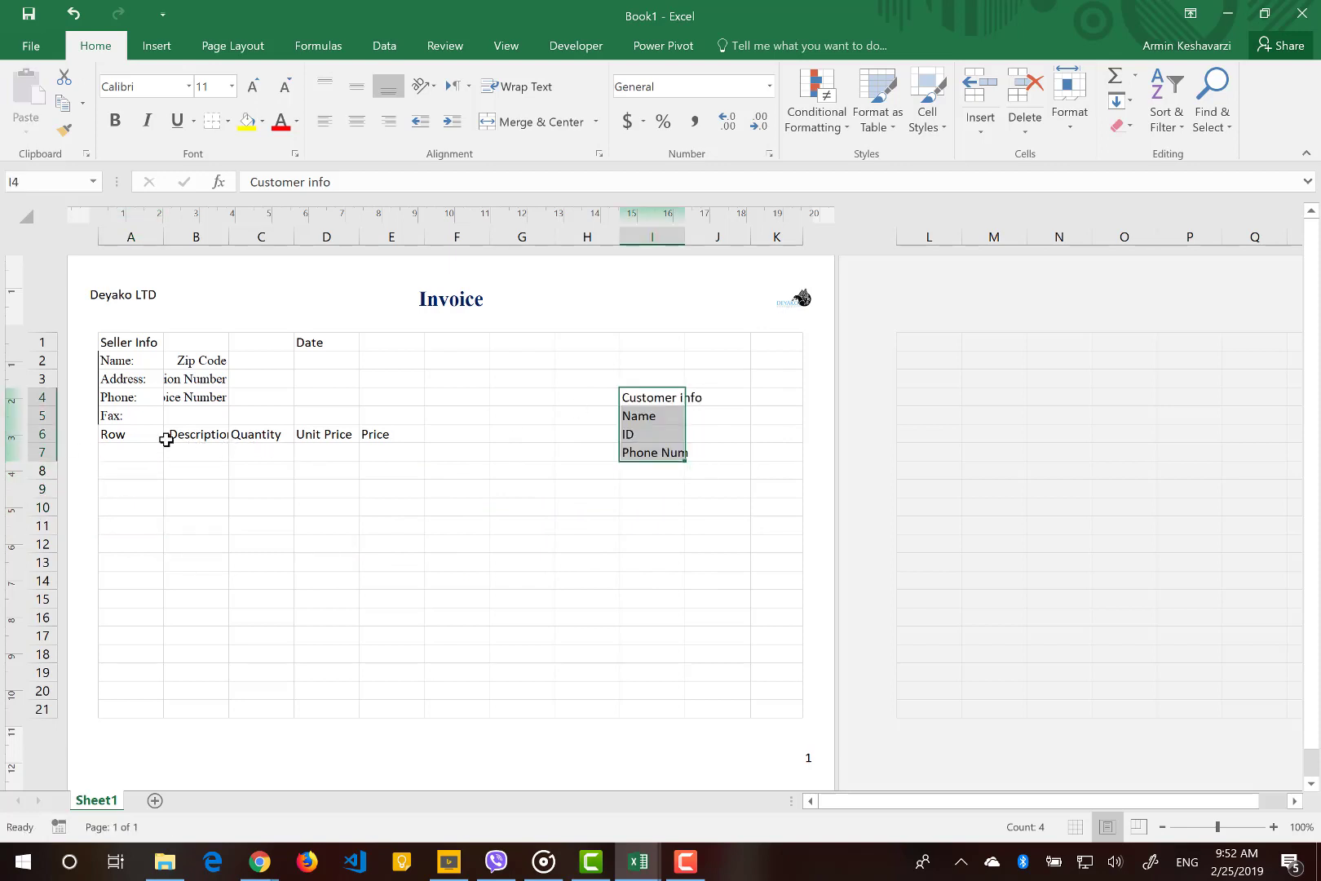
Enter 1, 2 and 3 under the Row heading from A7 and fill the series down to 15 in A21.
drag(119, 438, 378, 436)
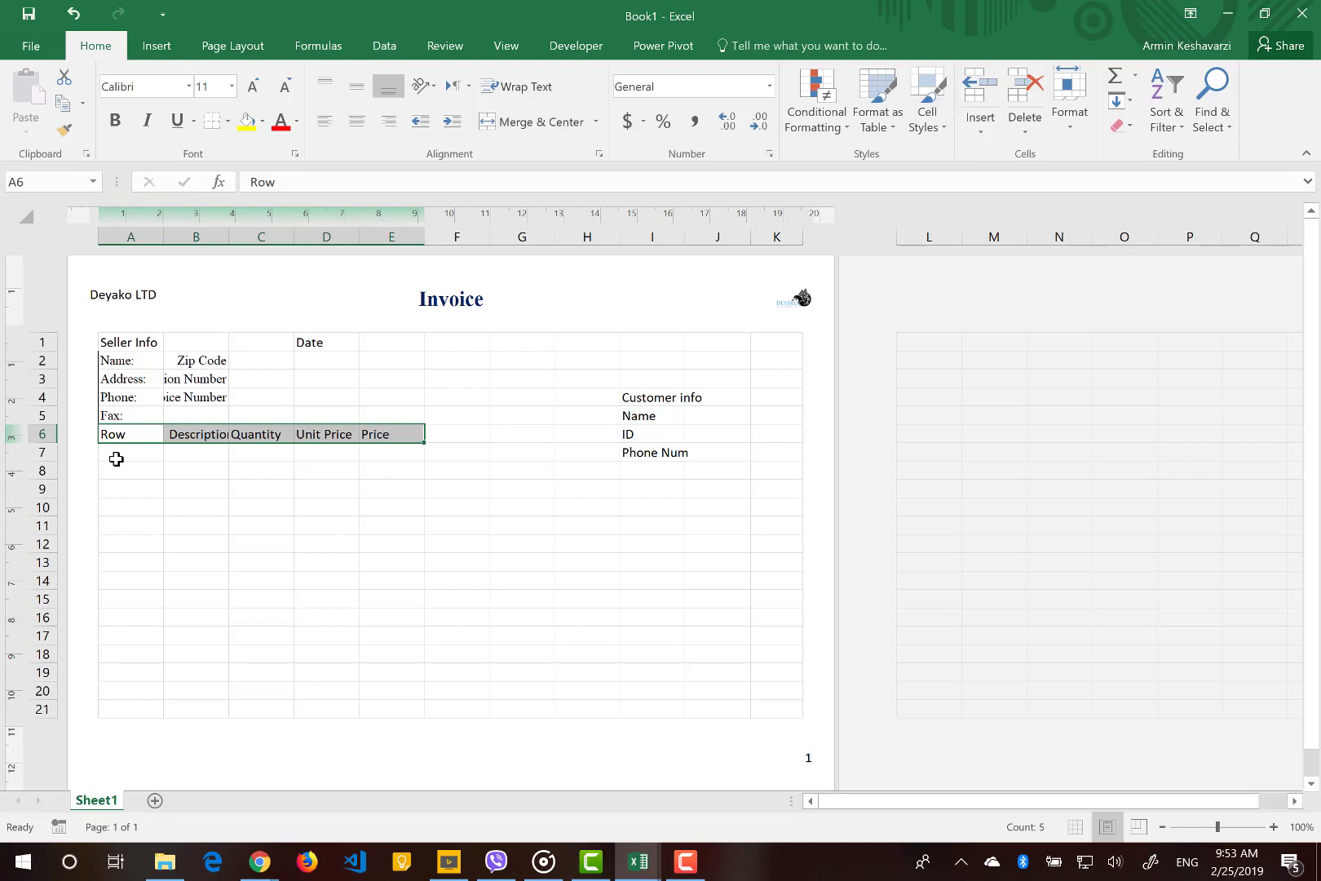
click(141, 455)
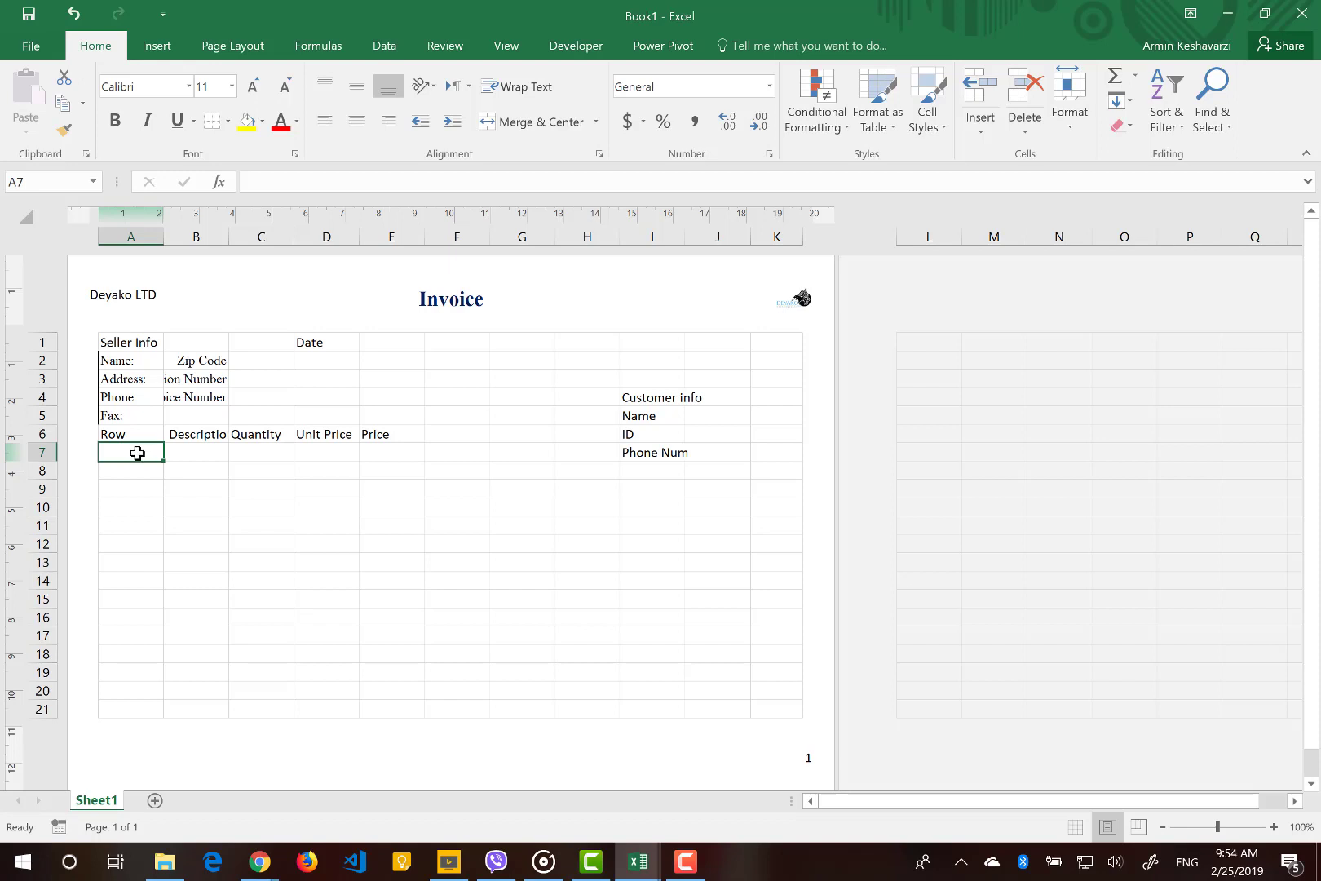
drag(137, 453, 379, 457)
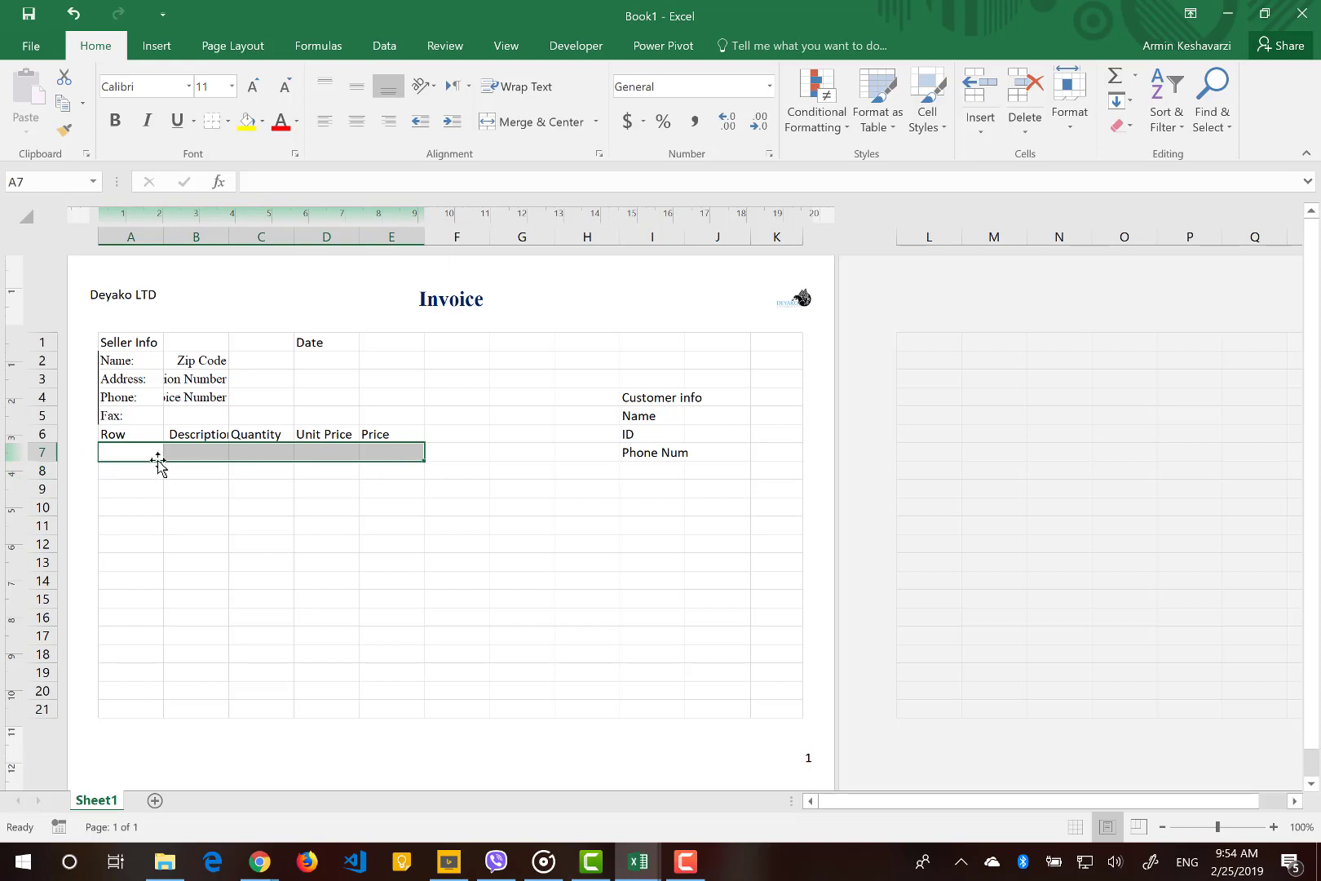
click(124, 452)
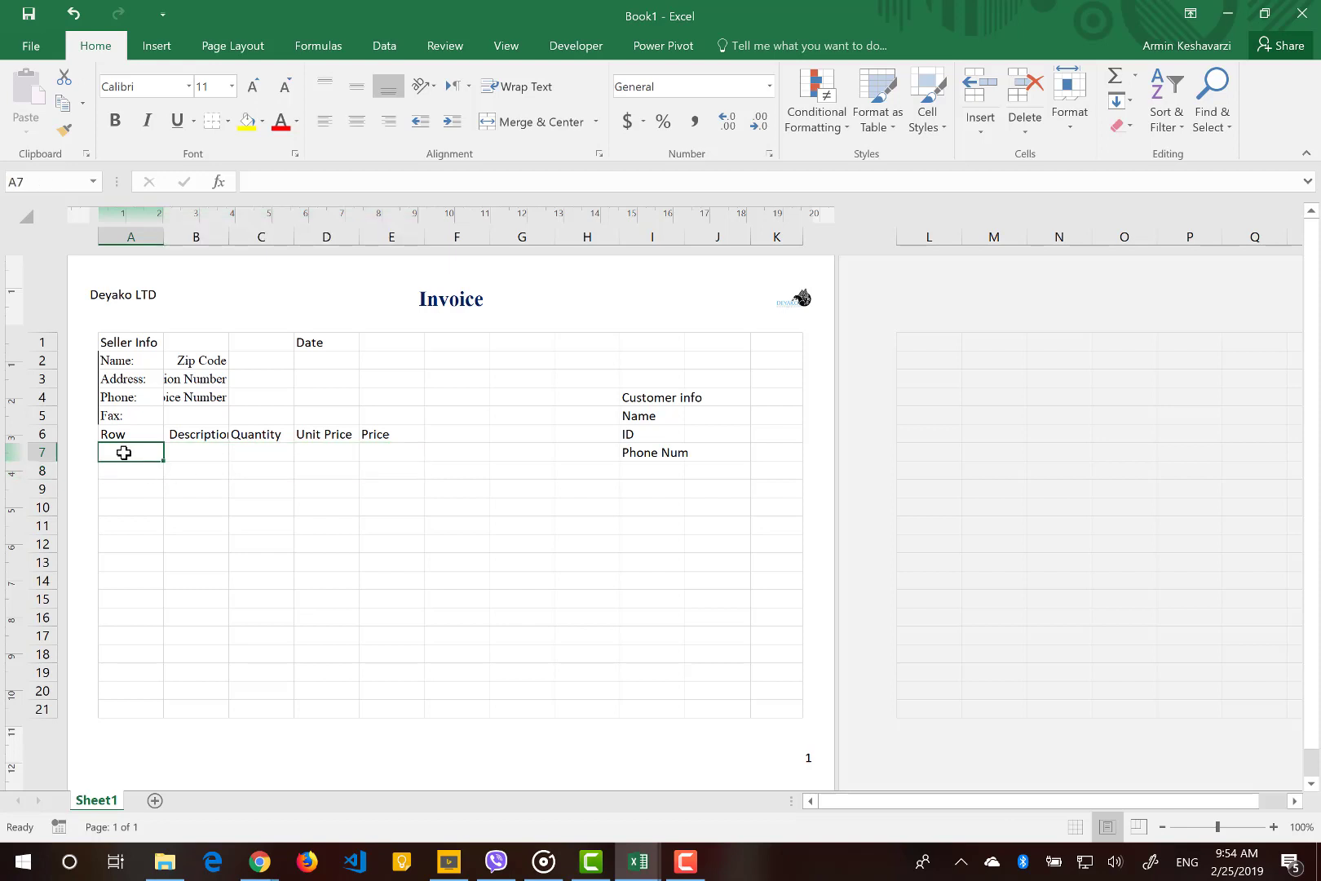
text(1)
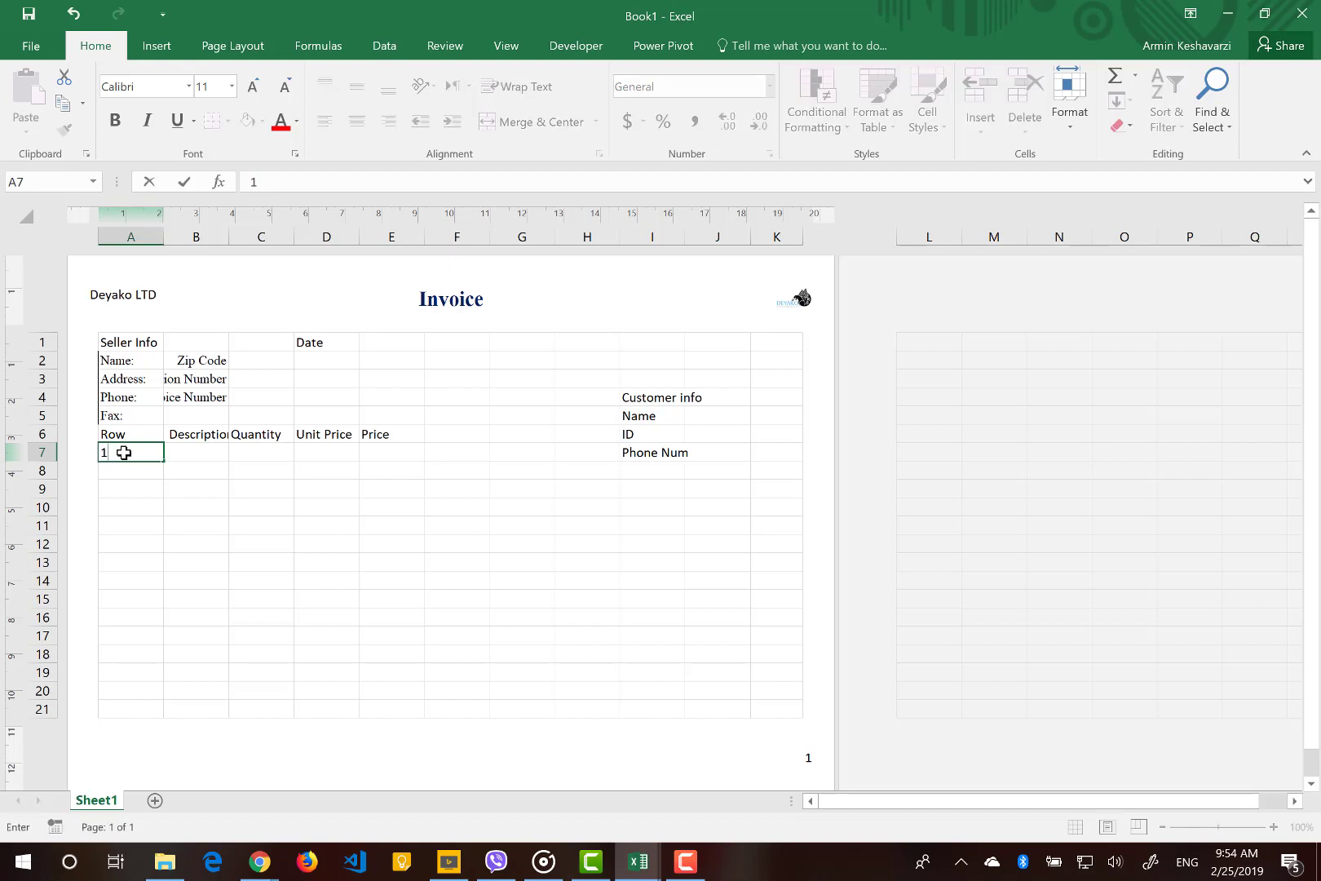
key(Return)
text(2)
key(Return)
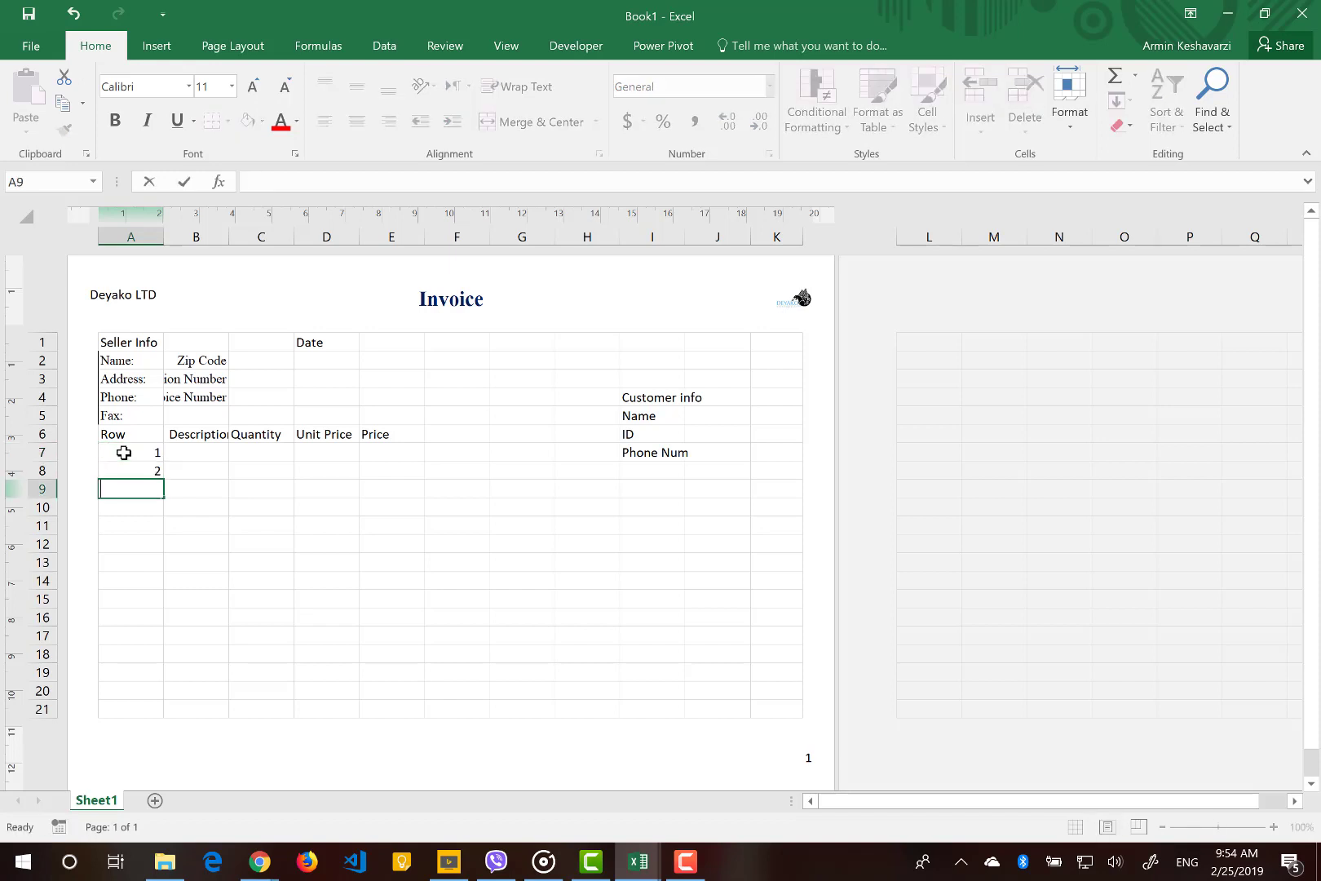
text(3)
key(Return)
drag(131, 454, 147, 715)
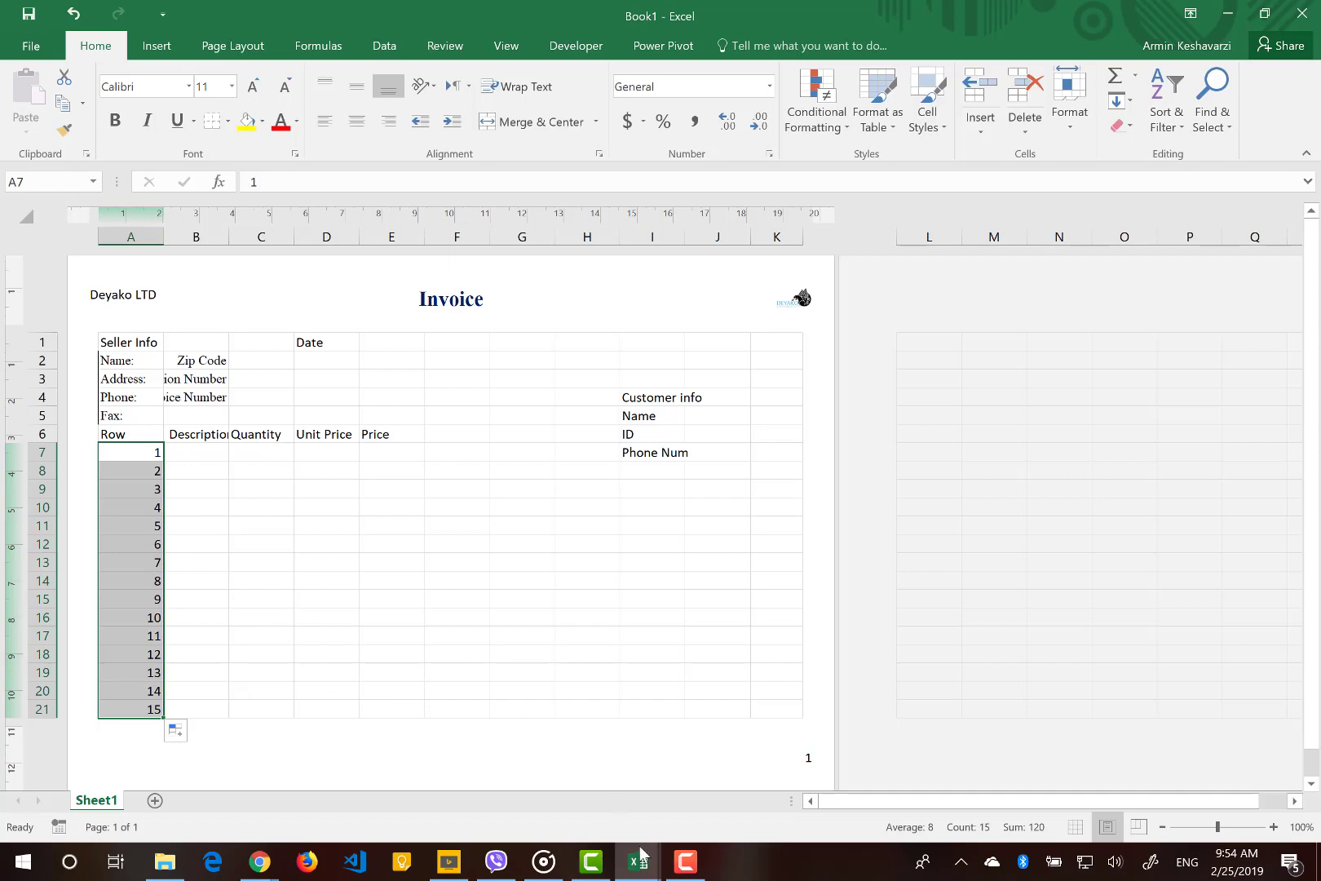
Switch to the Invoice Management workbook and examine the Total row and Note area in rows 19 to 21 below the item table.
mouse_move(641, 855)
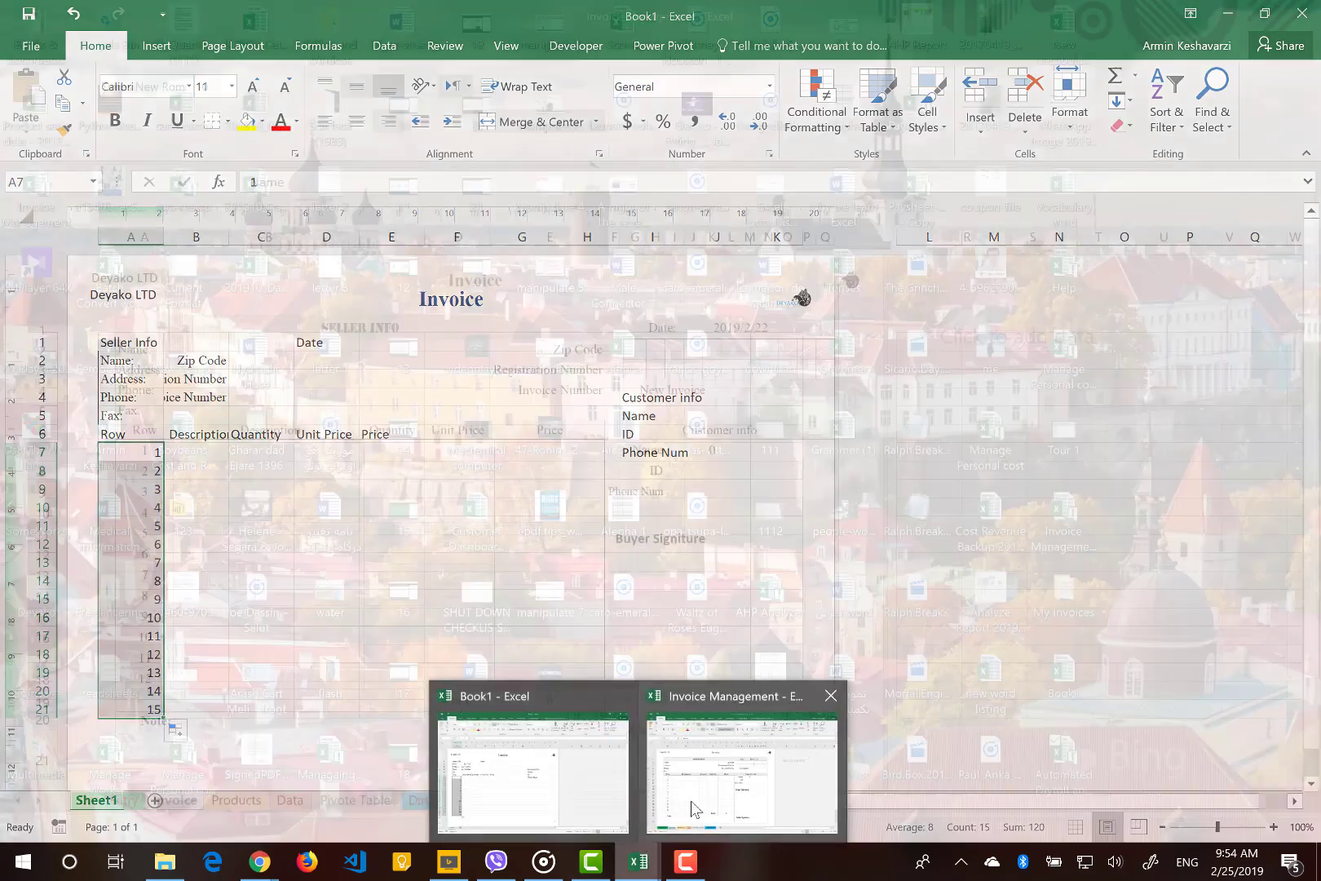
click(691, 807)
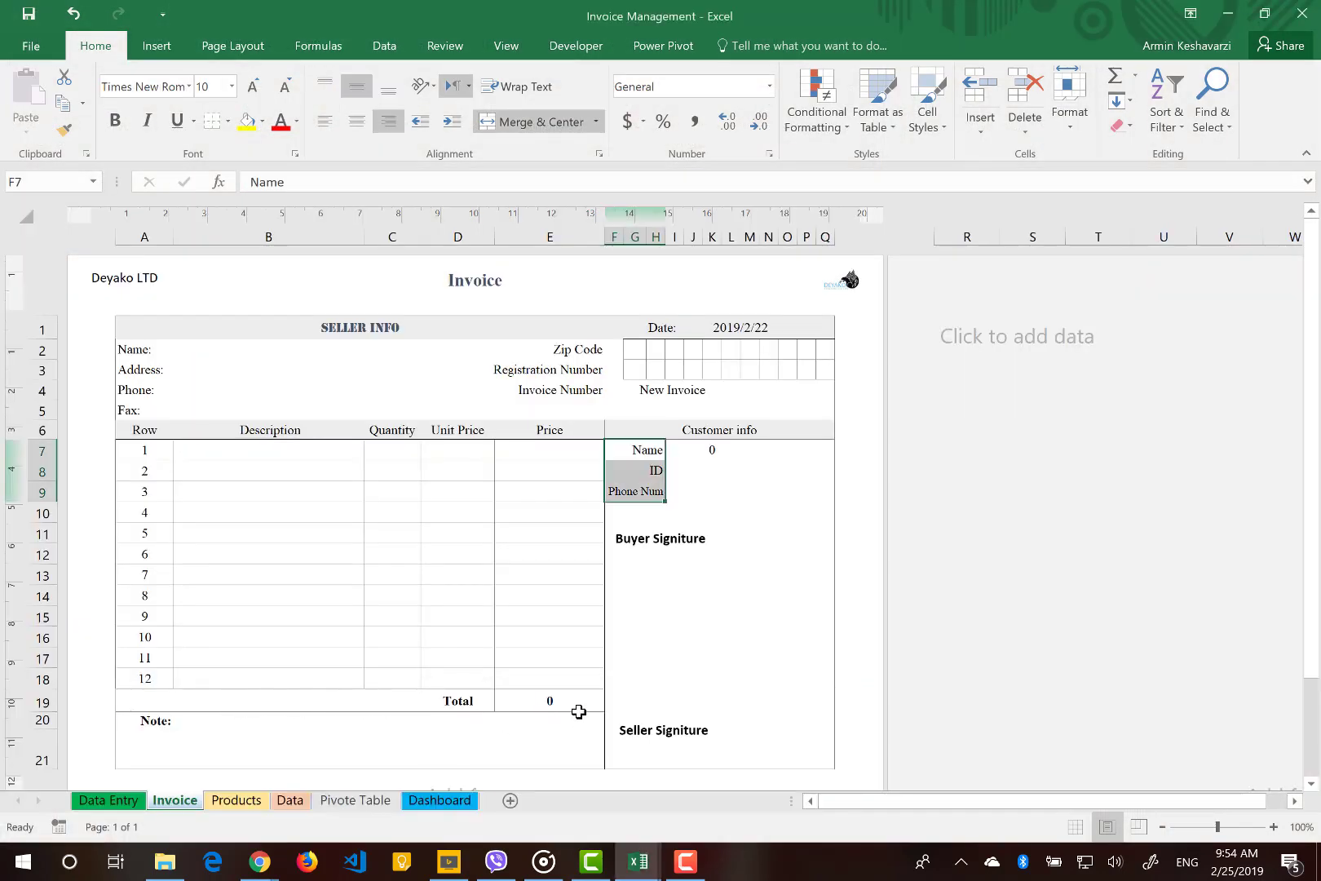
drag(575, 701, 240, 704)
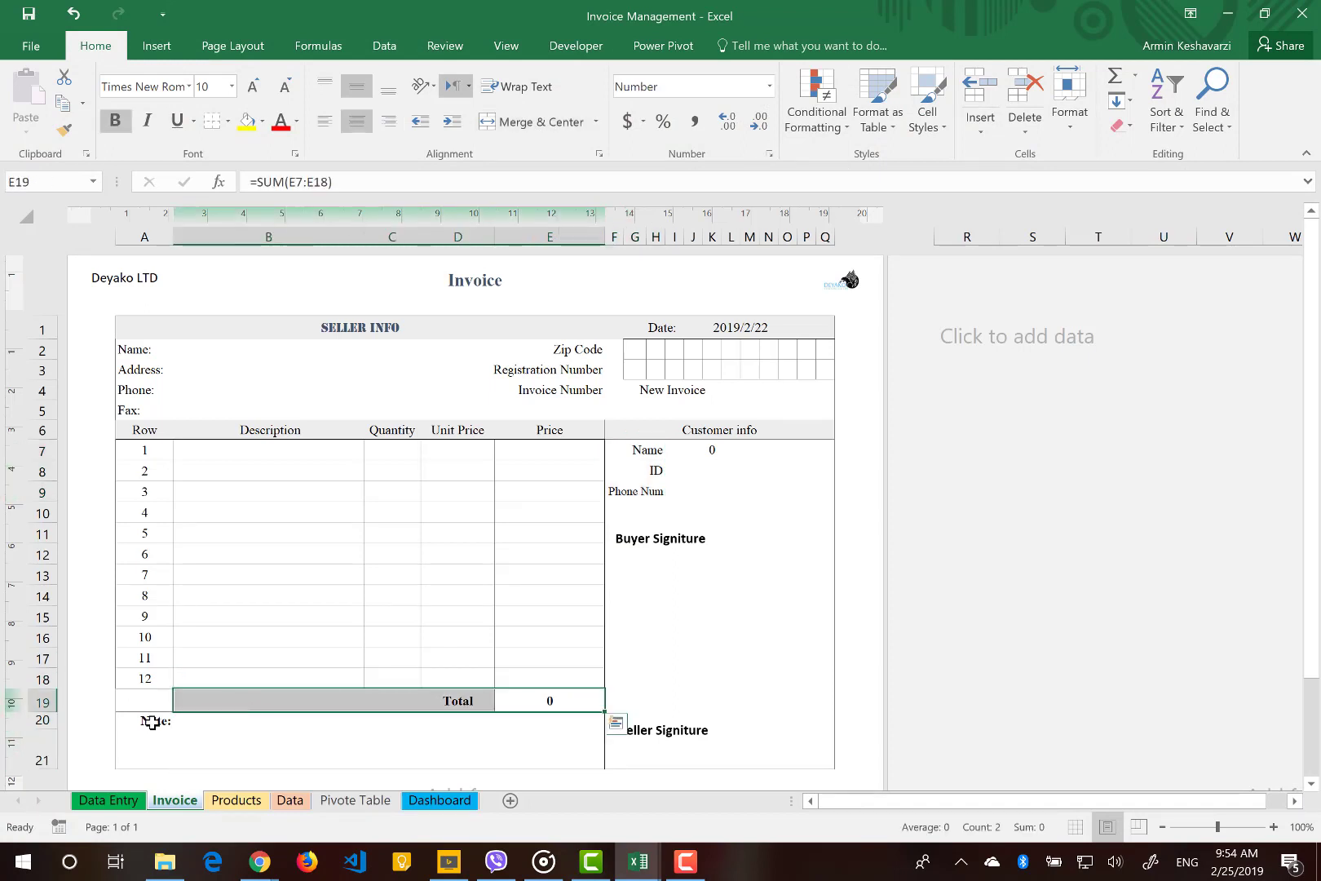
drag(148, 717, 276, 512)
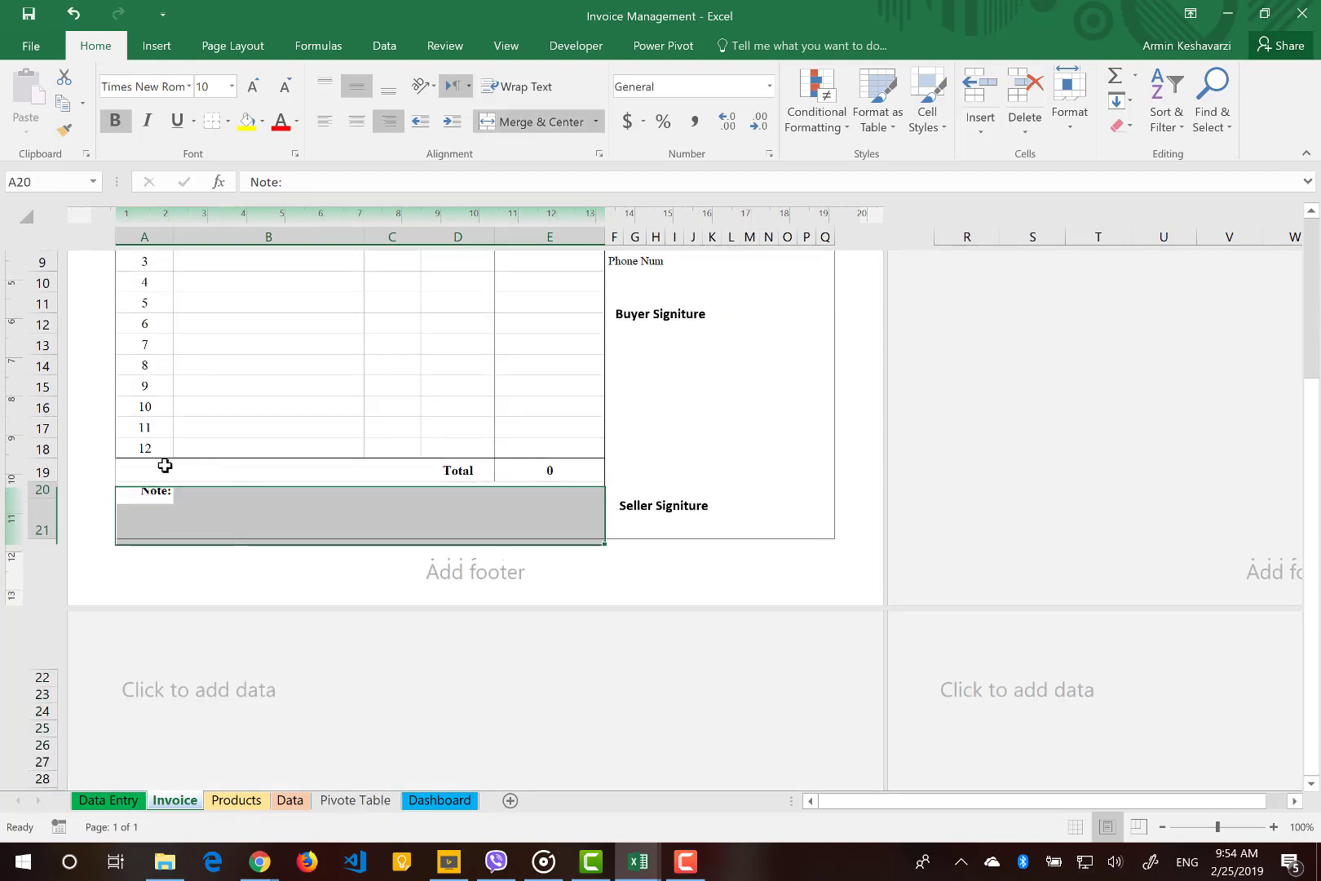
click(165, 466)
click(226, 508)
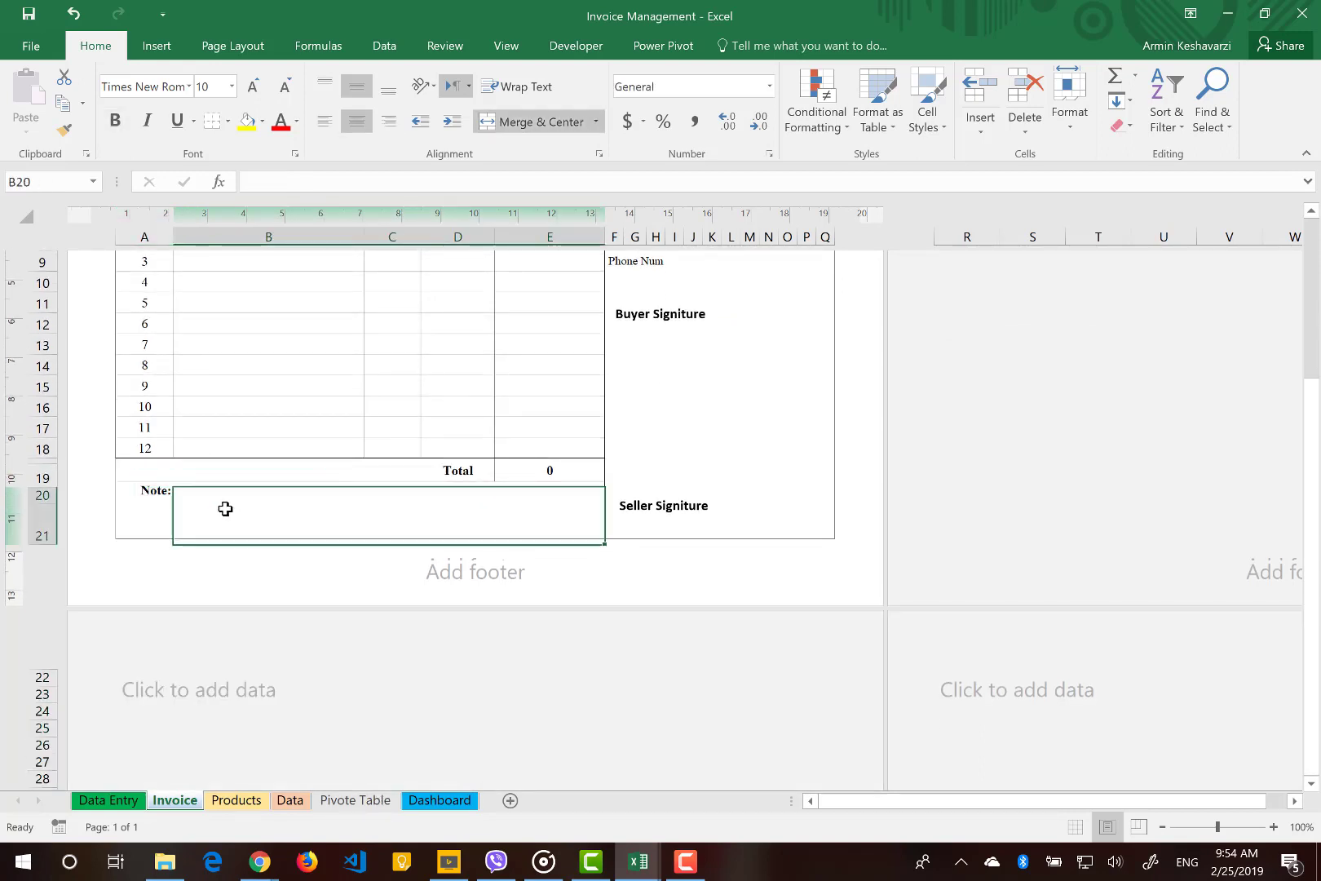
click(183, 470)
scroll(184, 470, up, 1)
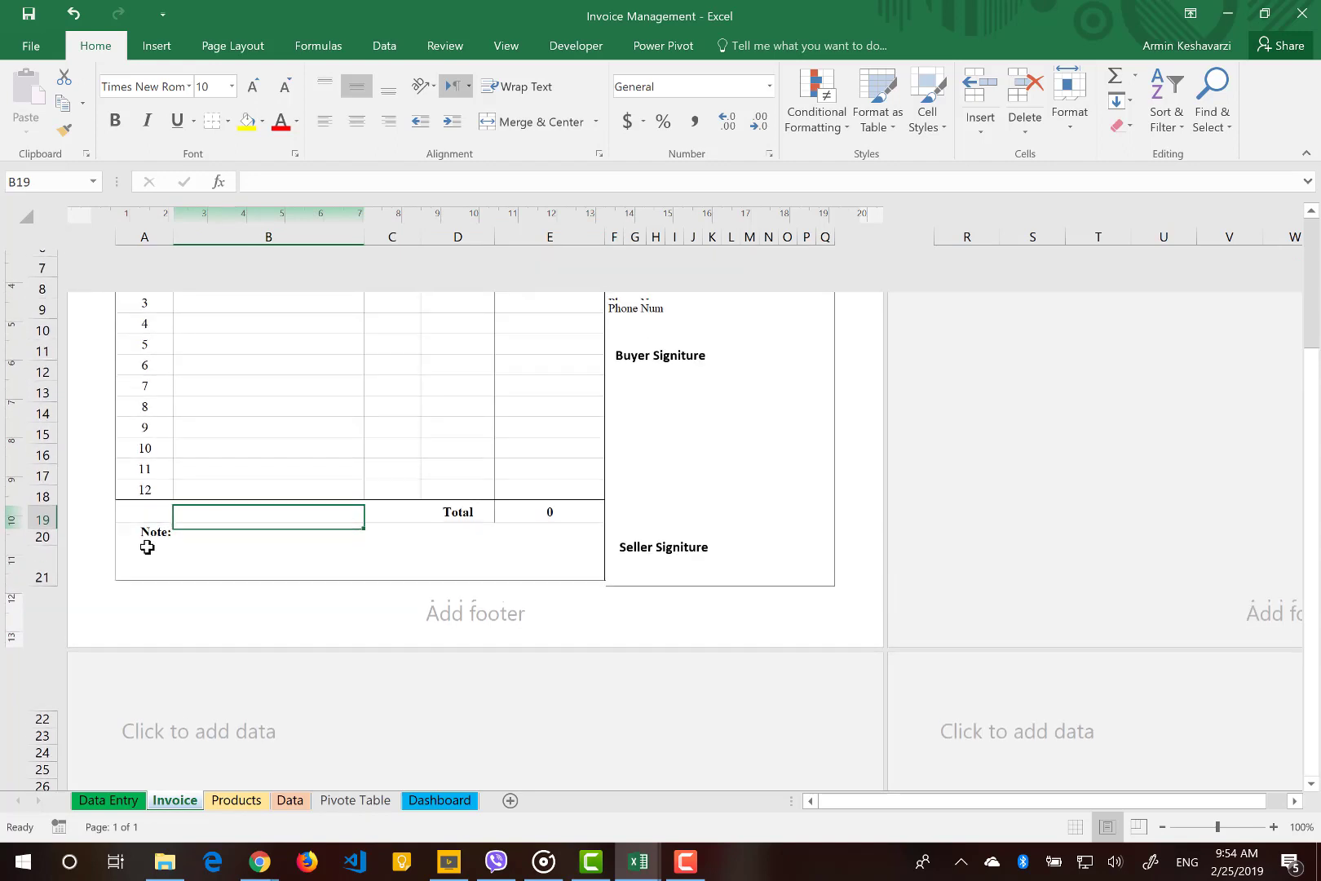
drag(137, 512, 518, 564)
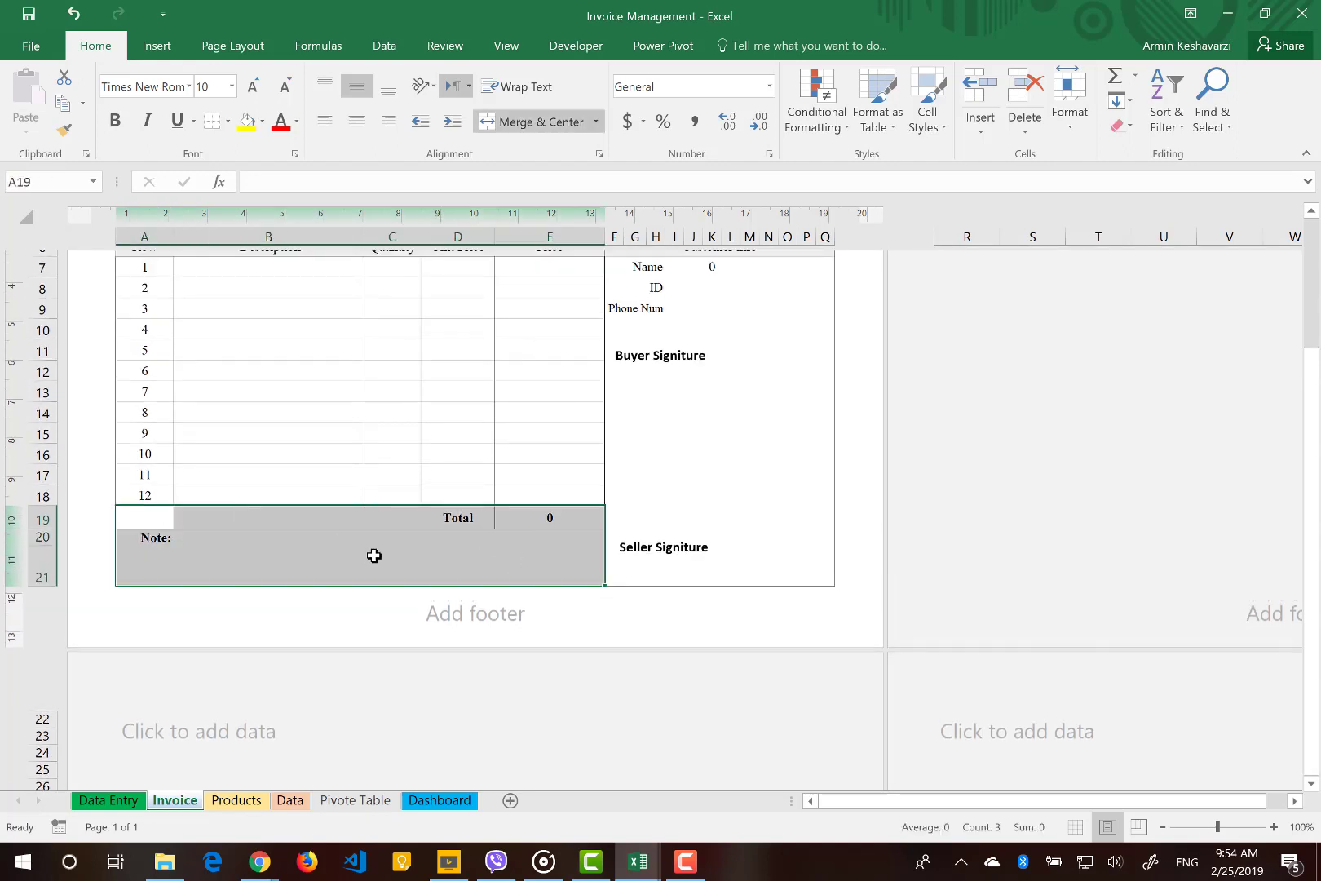
Return to Book1 and clear row numbers 13 to 15 from cells A19:A21.
mouse_move(639, 861)
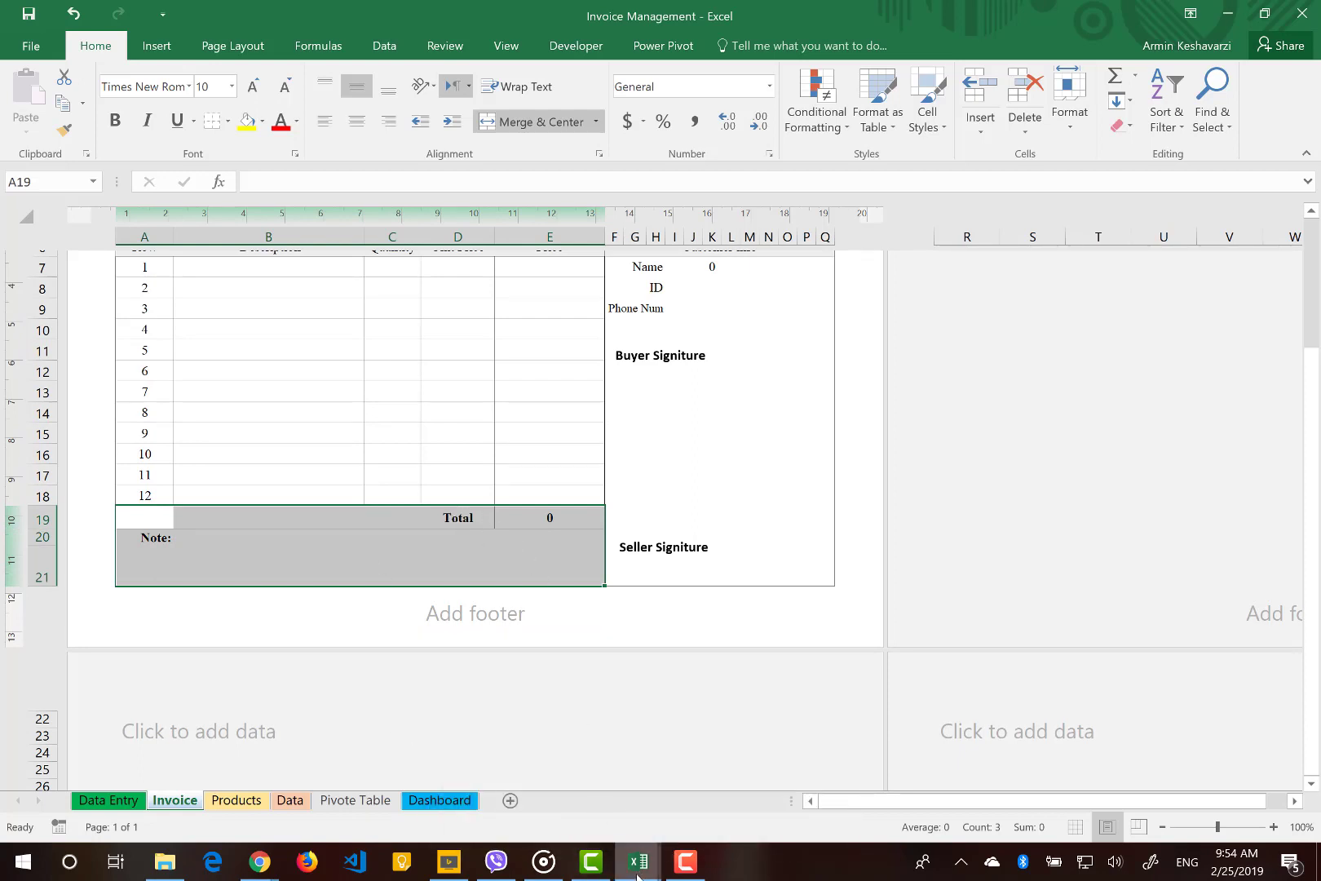
click(531, 781)
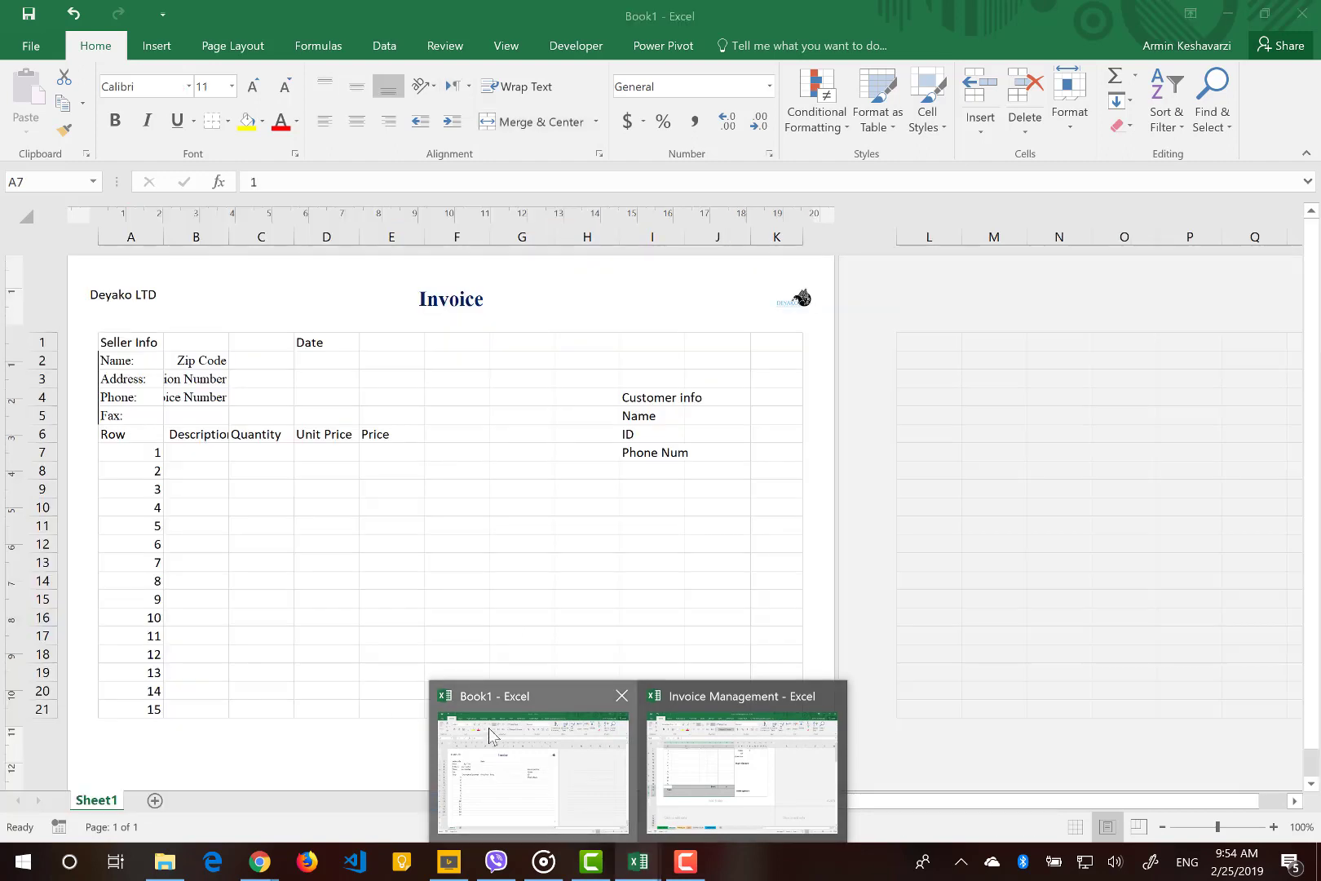
key(ctrl+shift+Down)
drag(144, 676, 130, 713)
key(Delete)
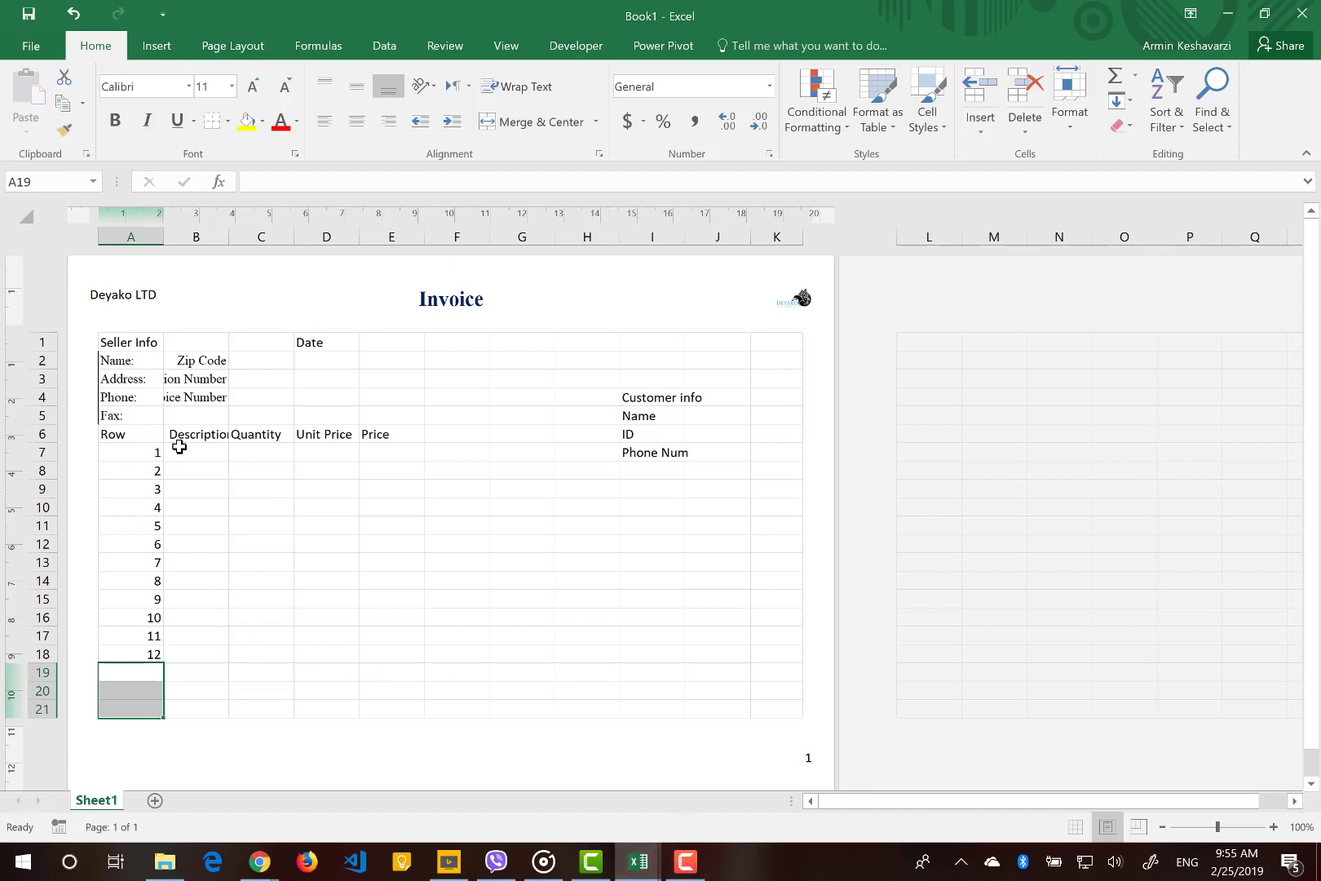
Auto-fit the Description column B to its contents and widen it further to about 6.8 cm on the ruler.
click(191, 451)
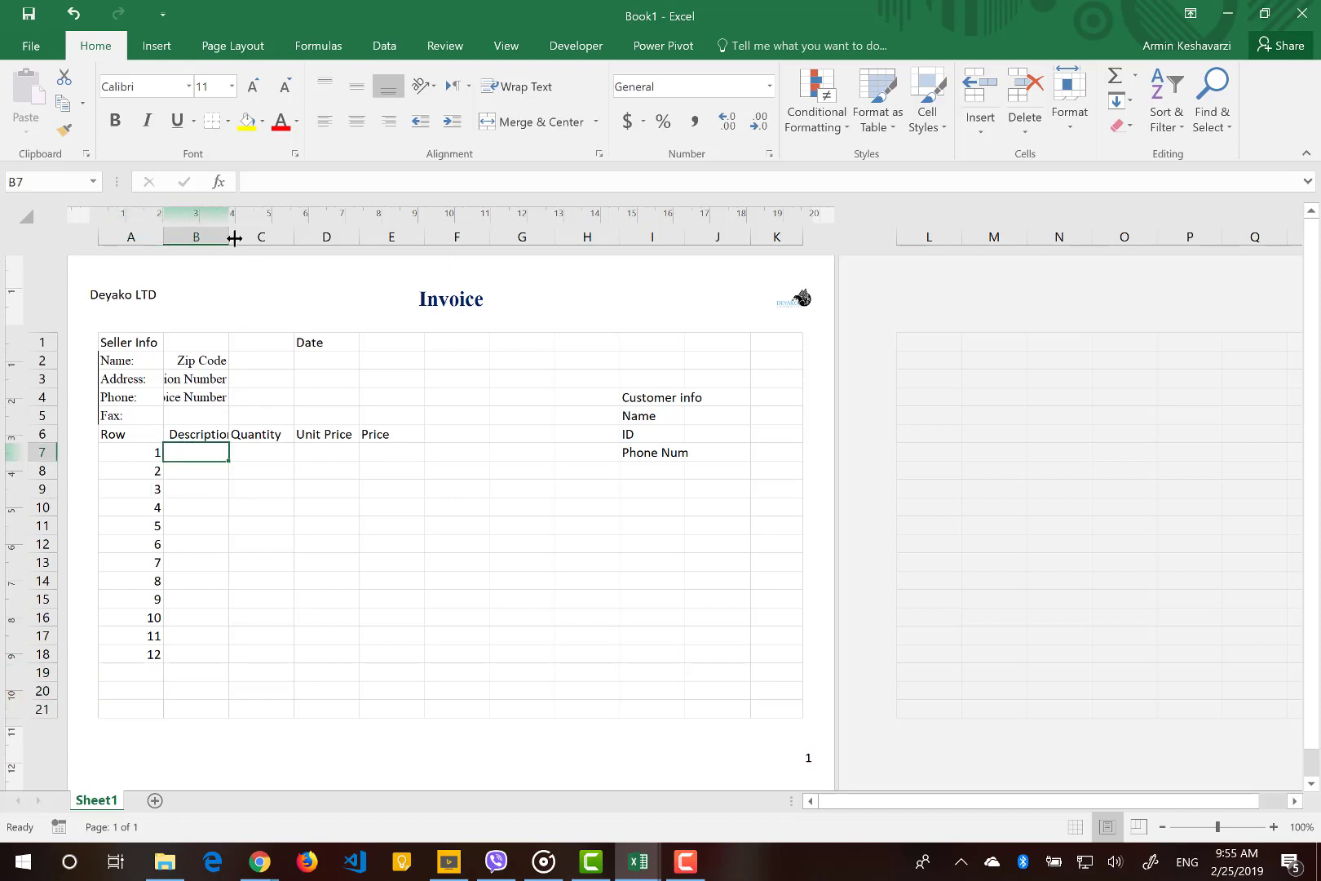
double_click(233, 237)
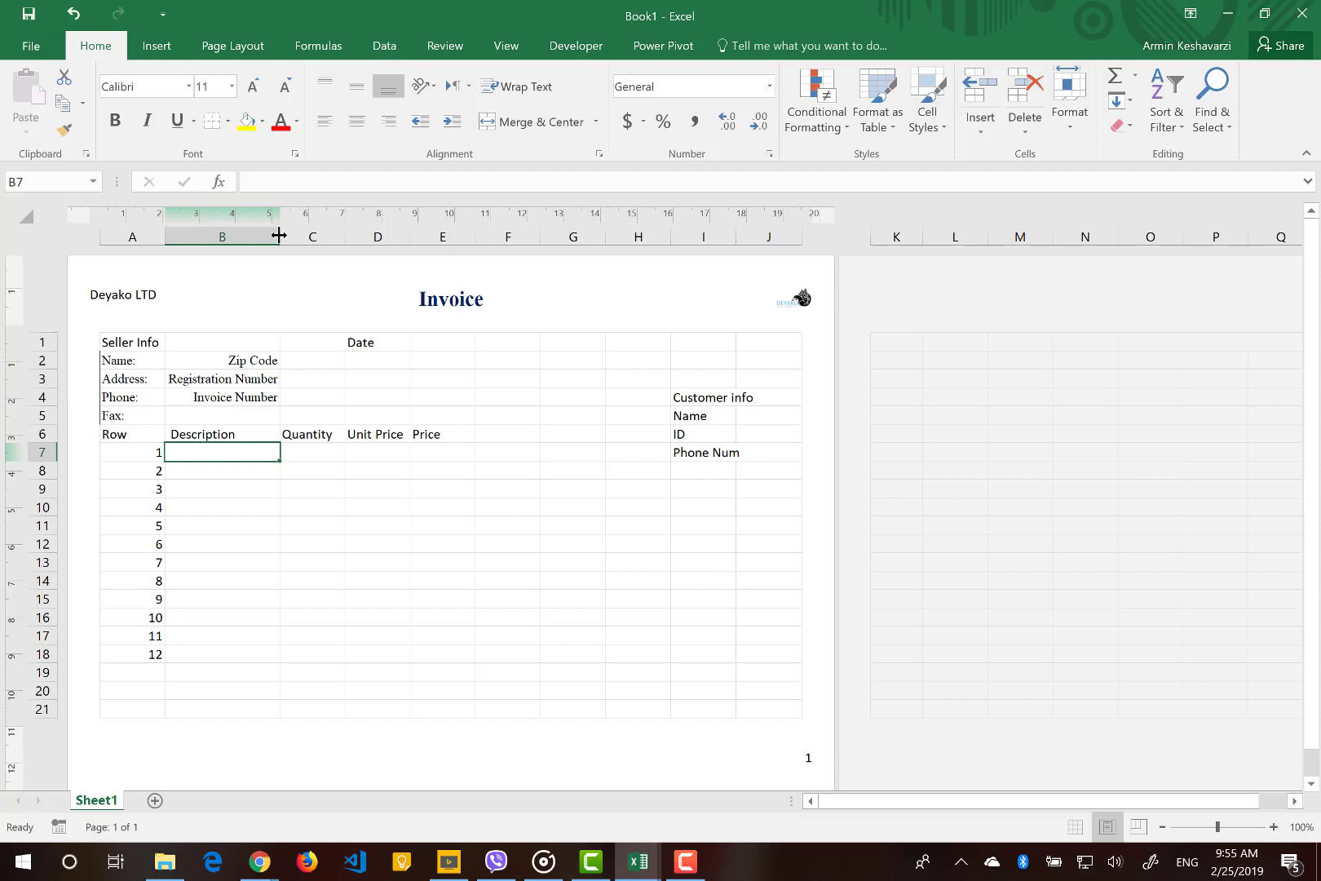
drag(279, 236, 411, 240)
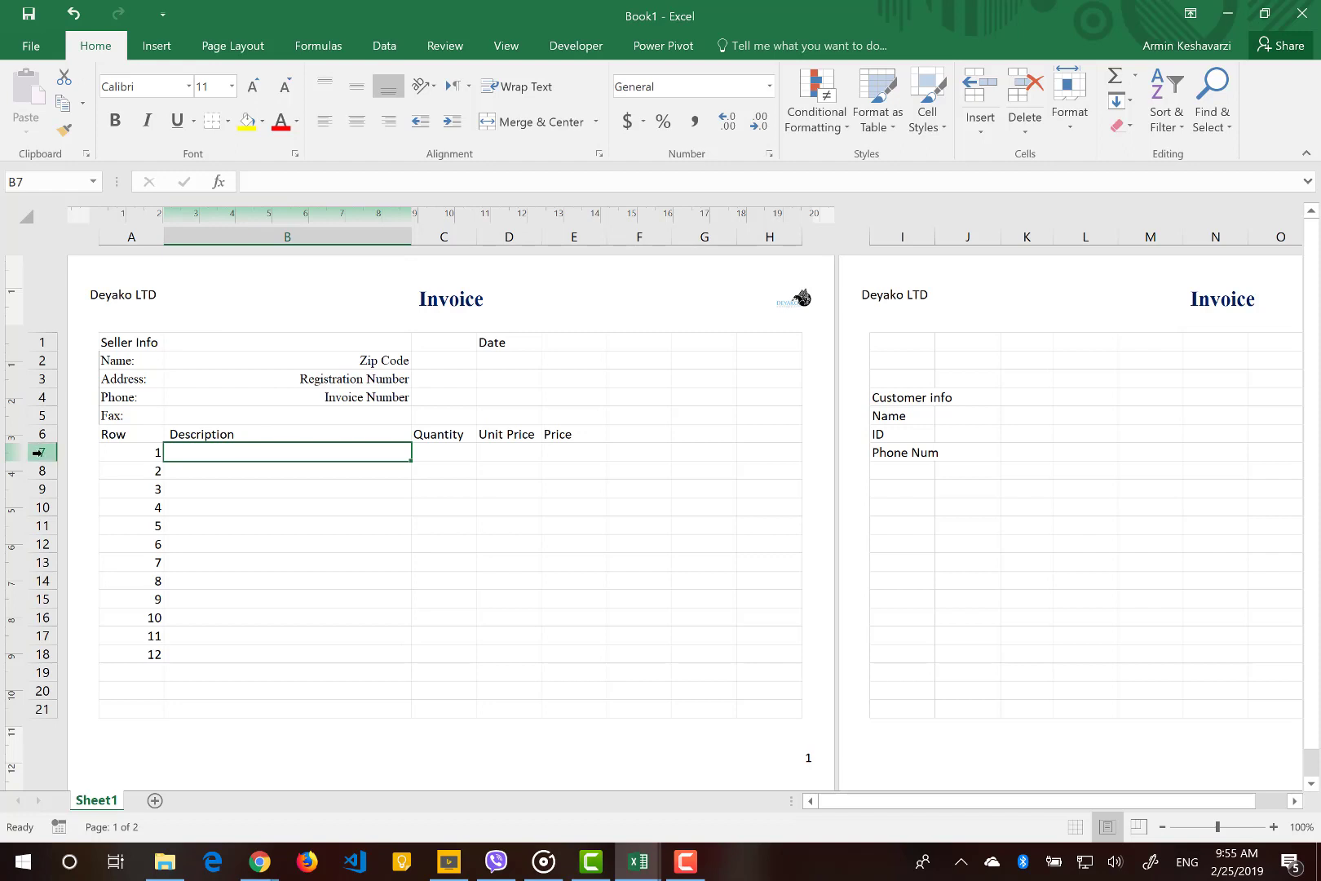
Increase the height of item rows 7 to 18 together by roughly a quarter.
click(38, 452)
drag(38, 451, 14, 655)
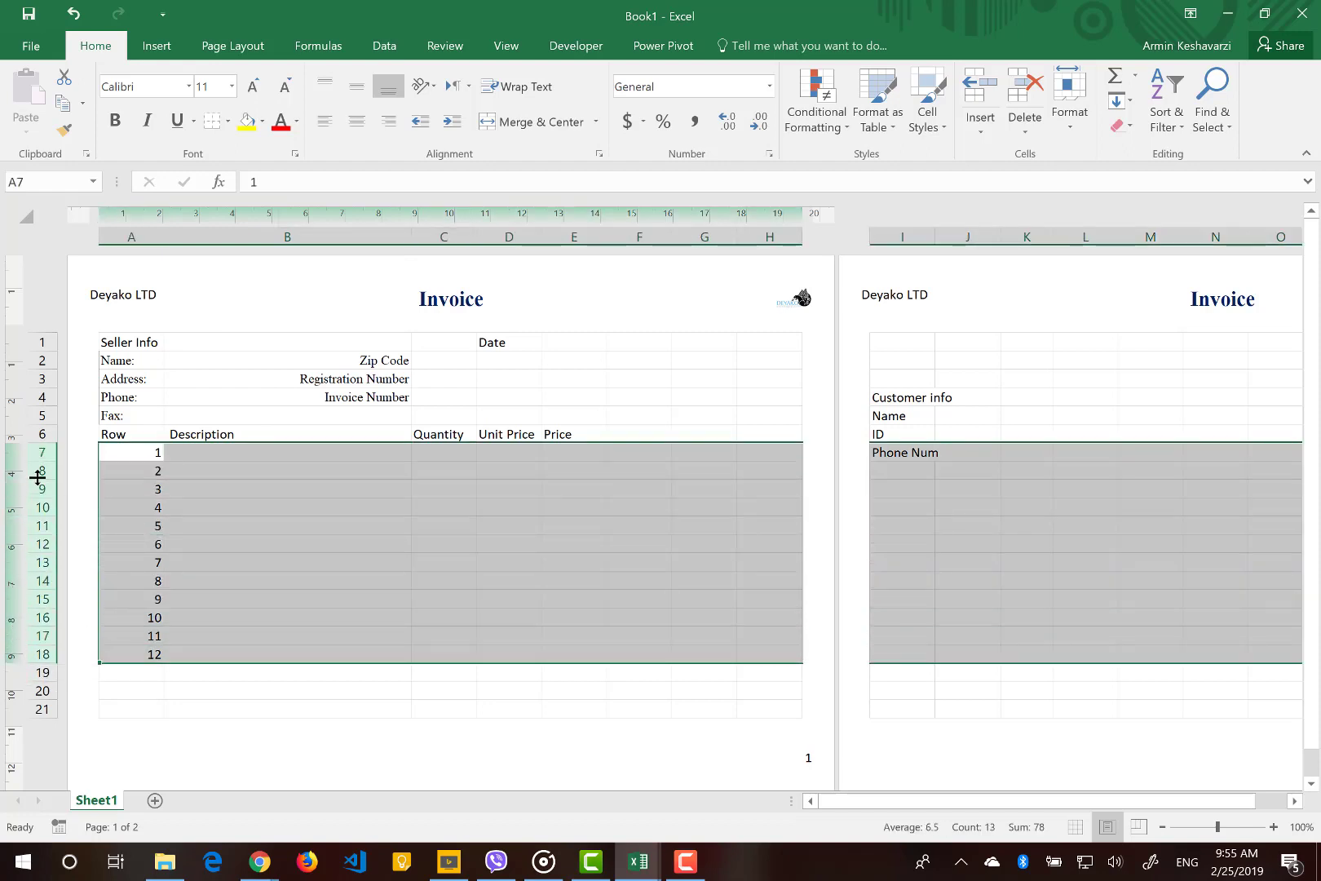
drag(45, 464, 45, 469)
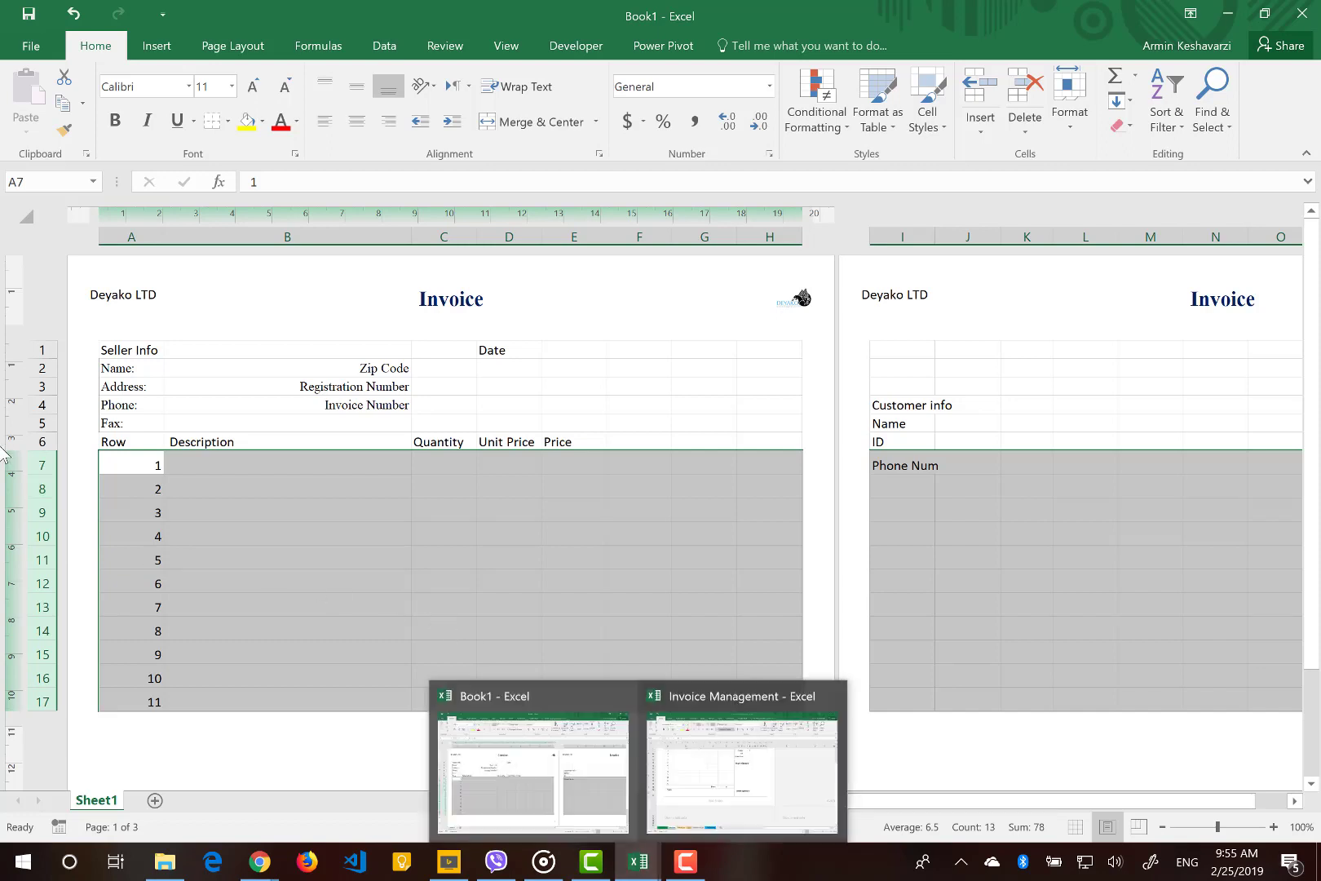
click(41, 462)
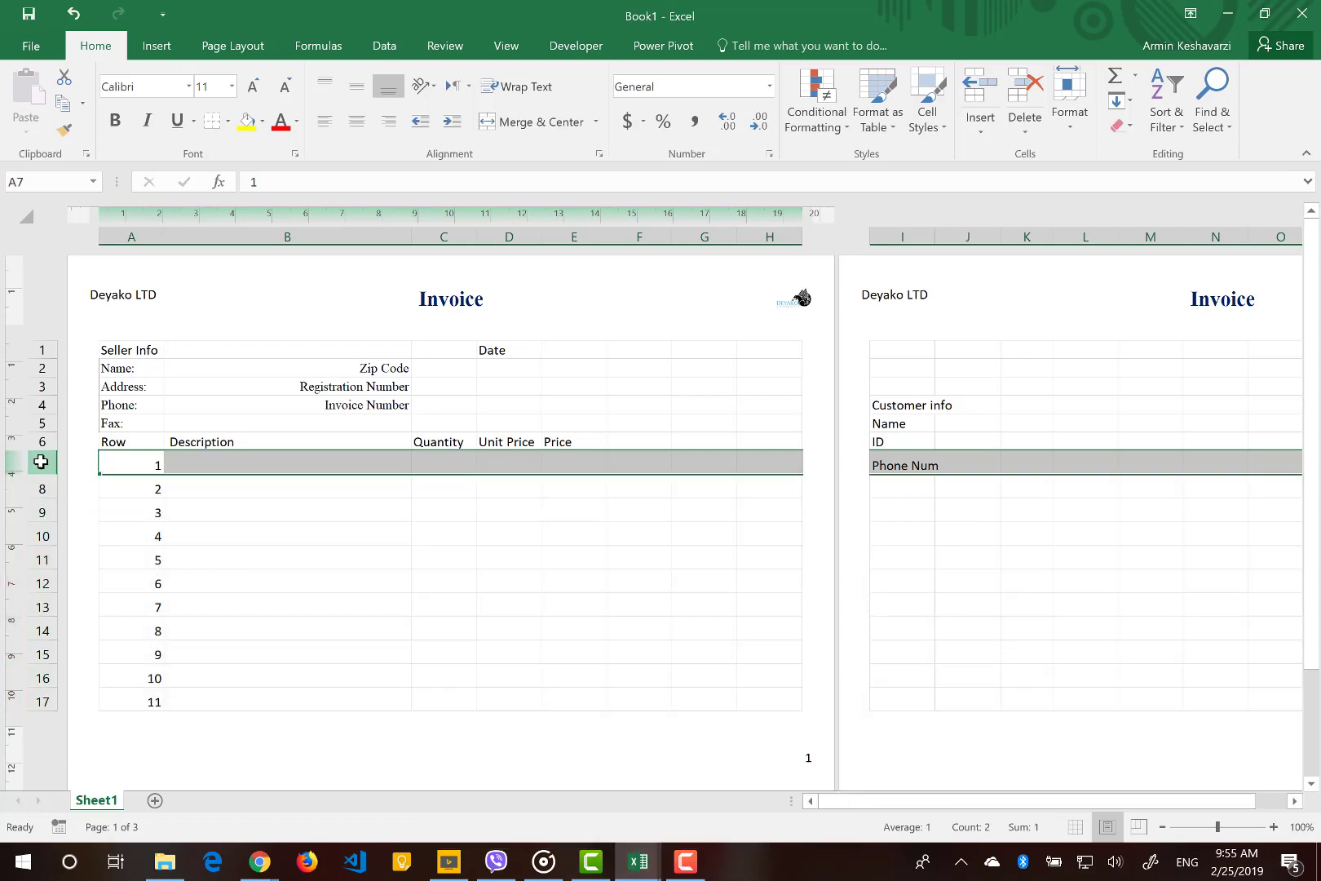
Check the row height of item row 7 without changing it.
right_click(41, 461)
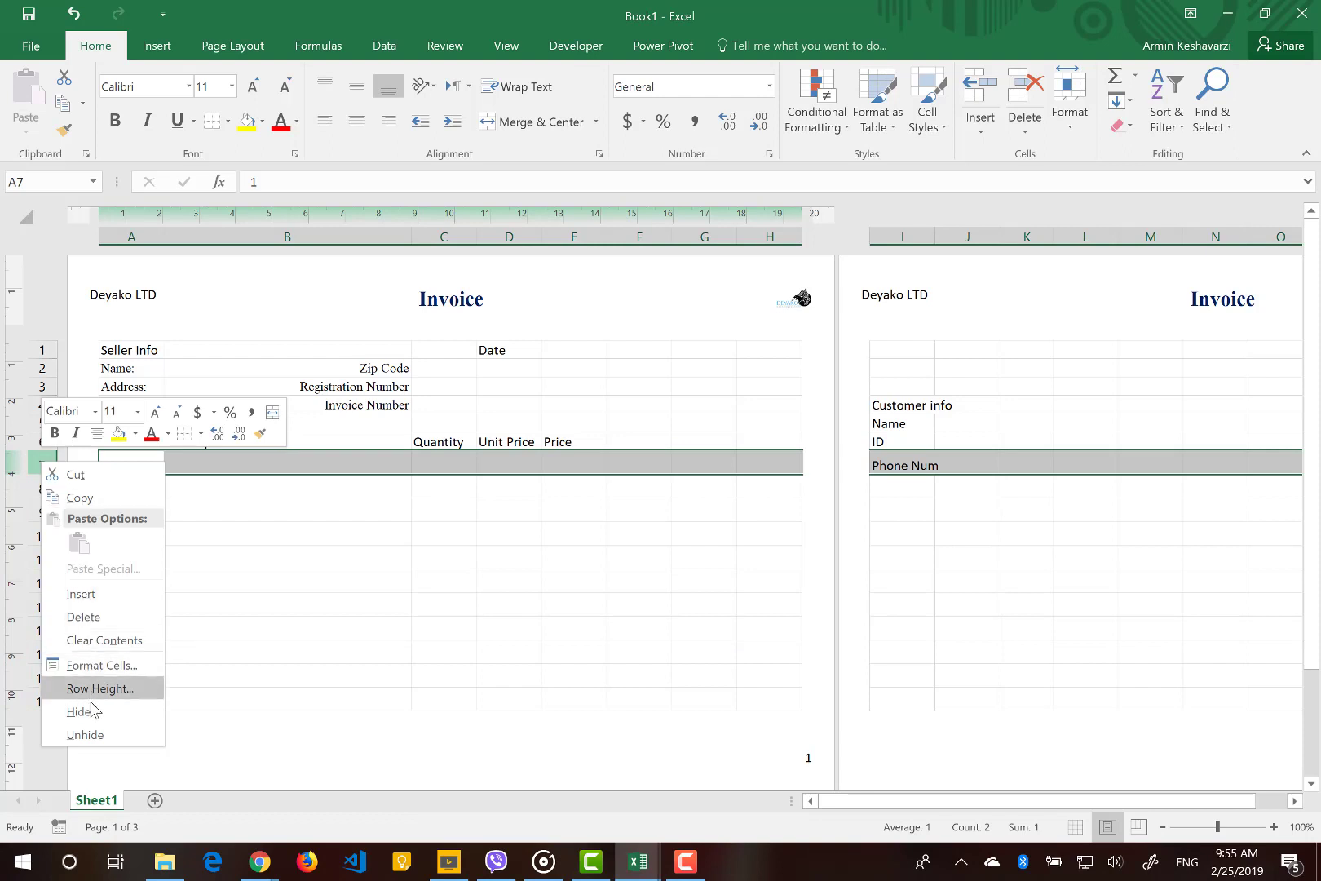
click(139, 687)
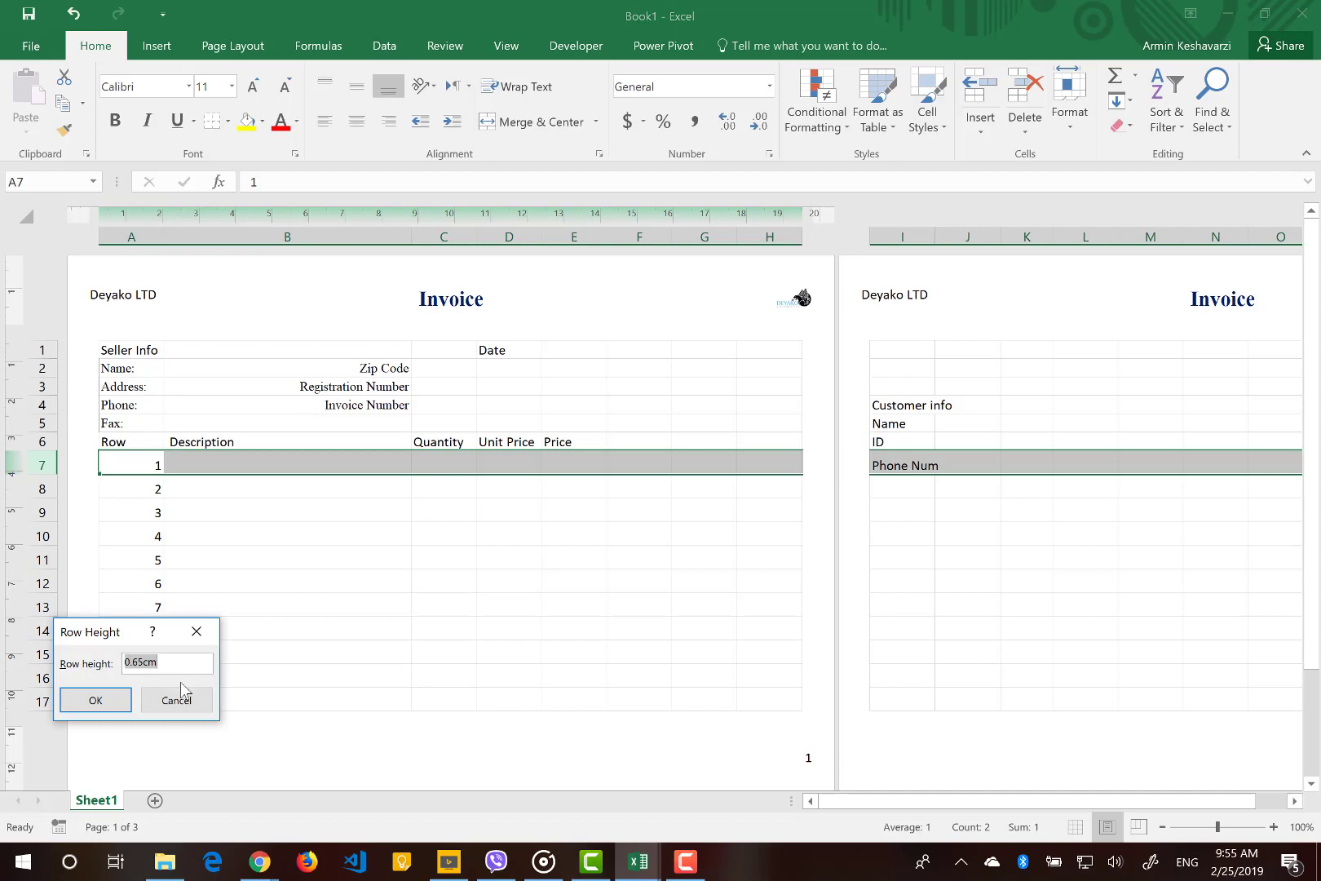
click(178, 702)
Examine where the item table breaks between the first and second pages around row 18.
scroll(248, 632, down, 3)
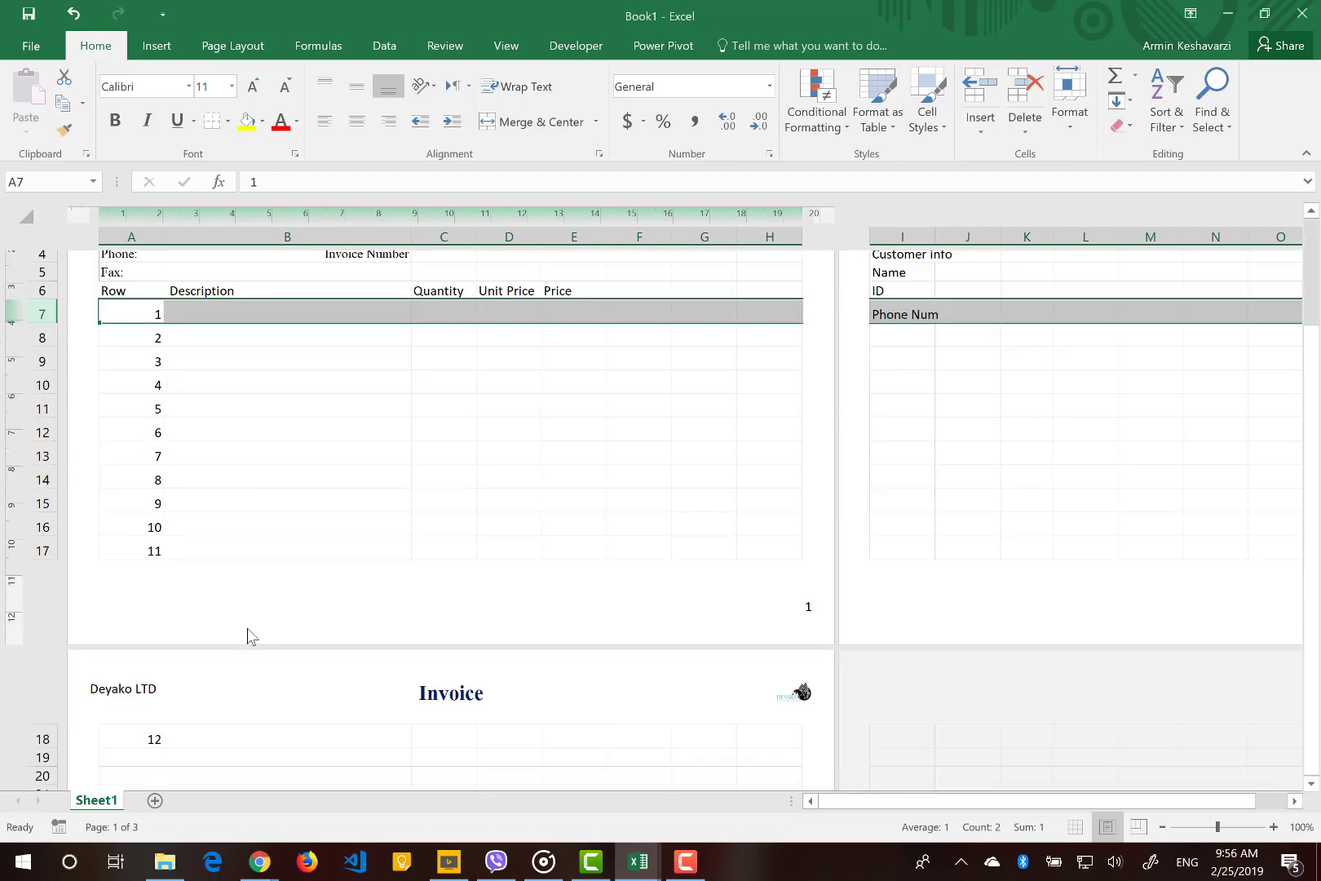
scroll(248, 632, up, 3)
scroll(248, 636, down, 3)
scroll(246, 634, down, 3)
scroll(204, 587, up, 5)
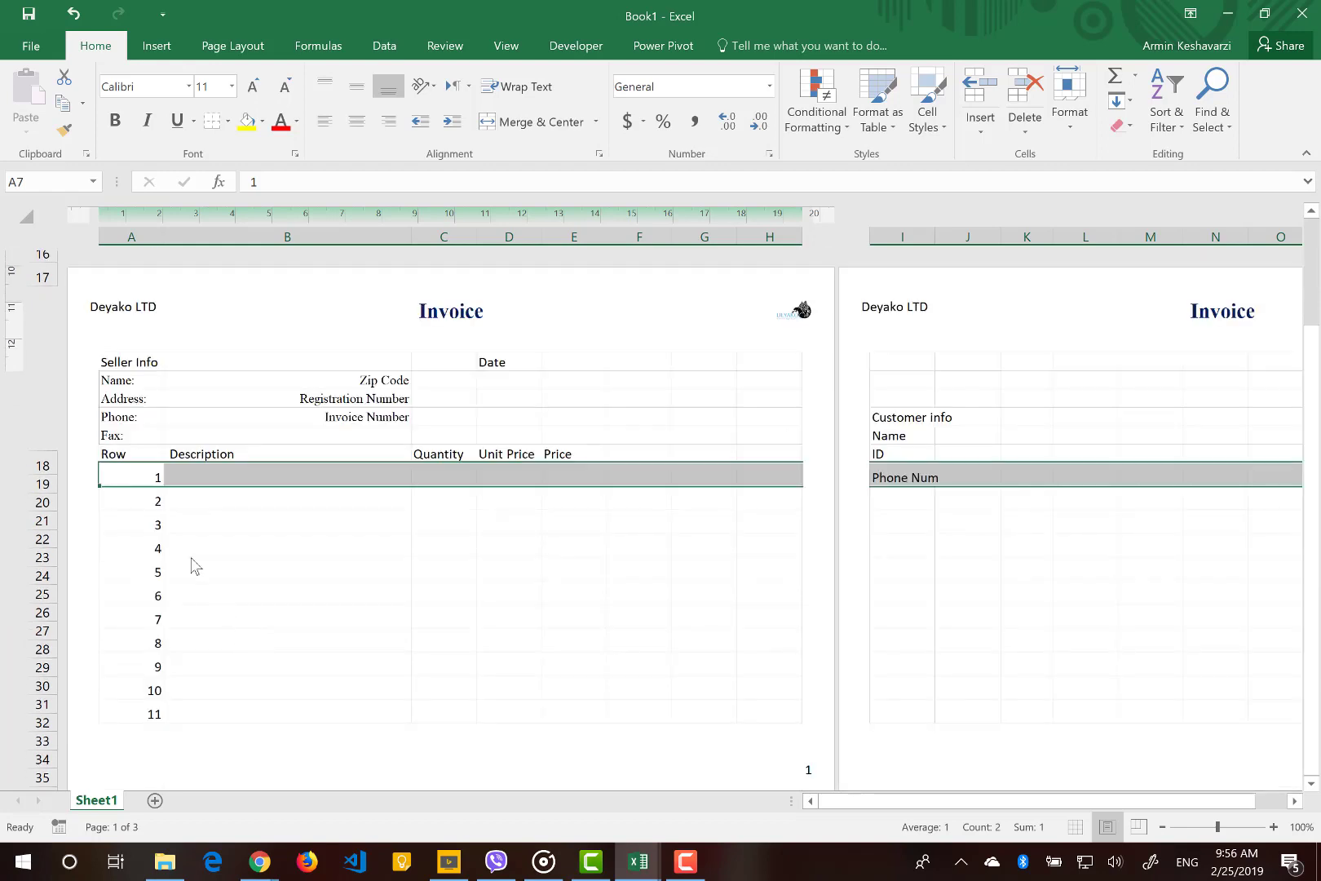
scroll(179, 566, down, 5)
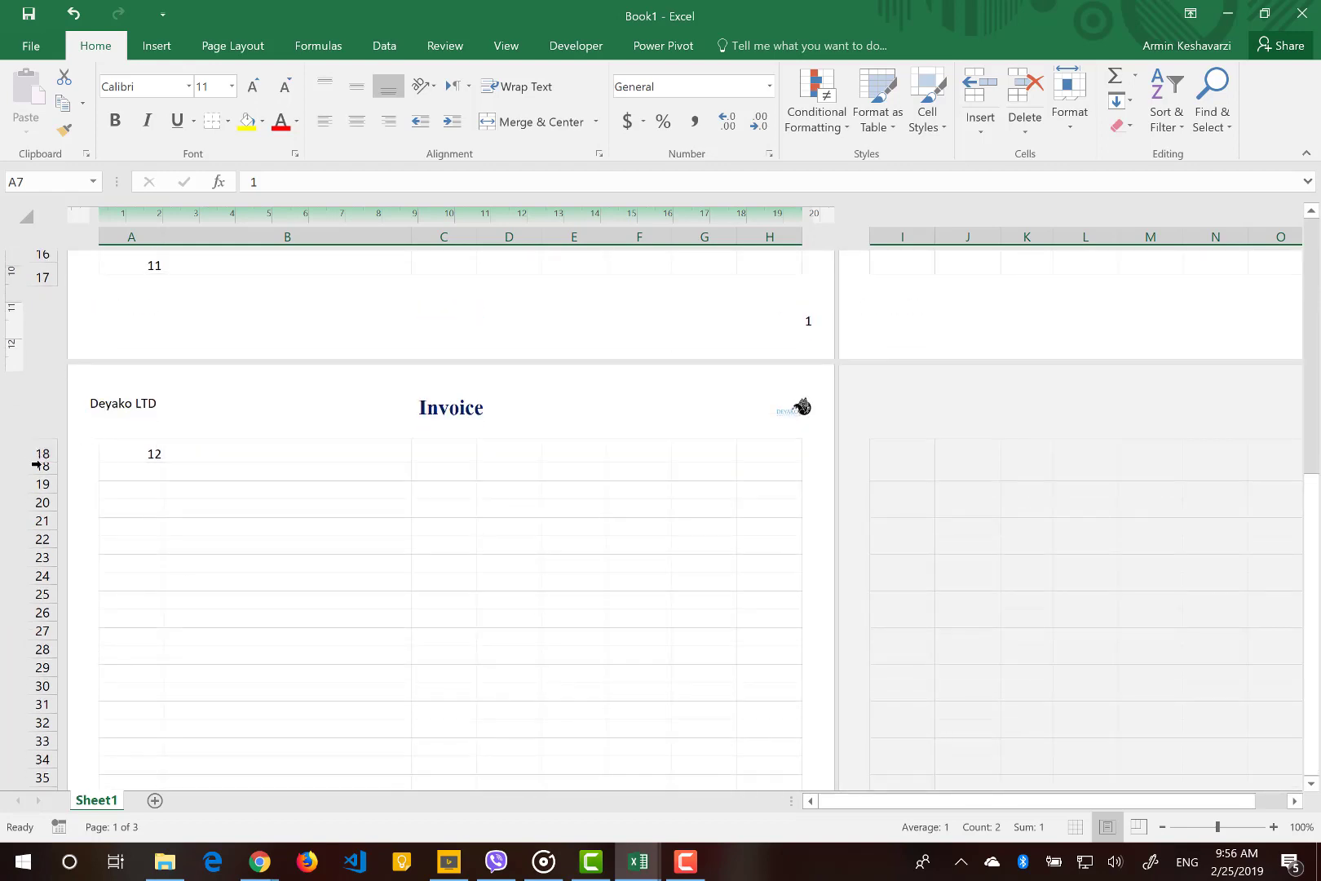
drag(41, 475, 42, 459)
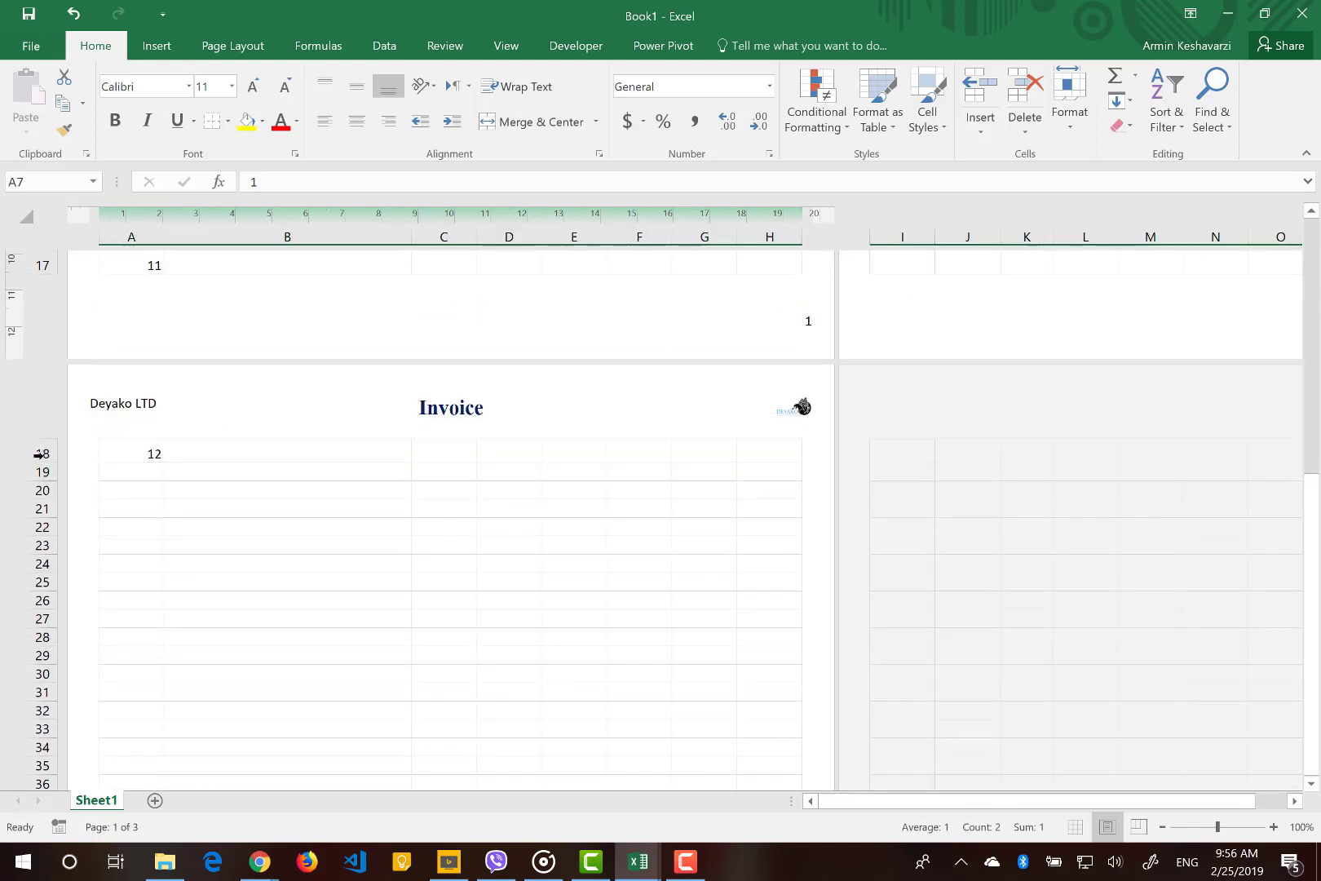
click(42, 453)
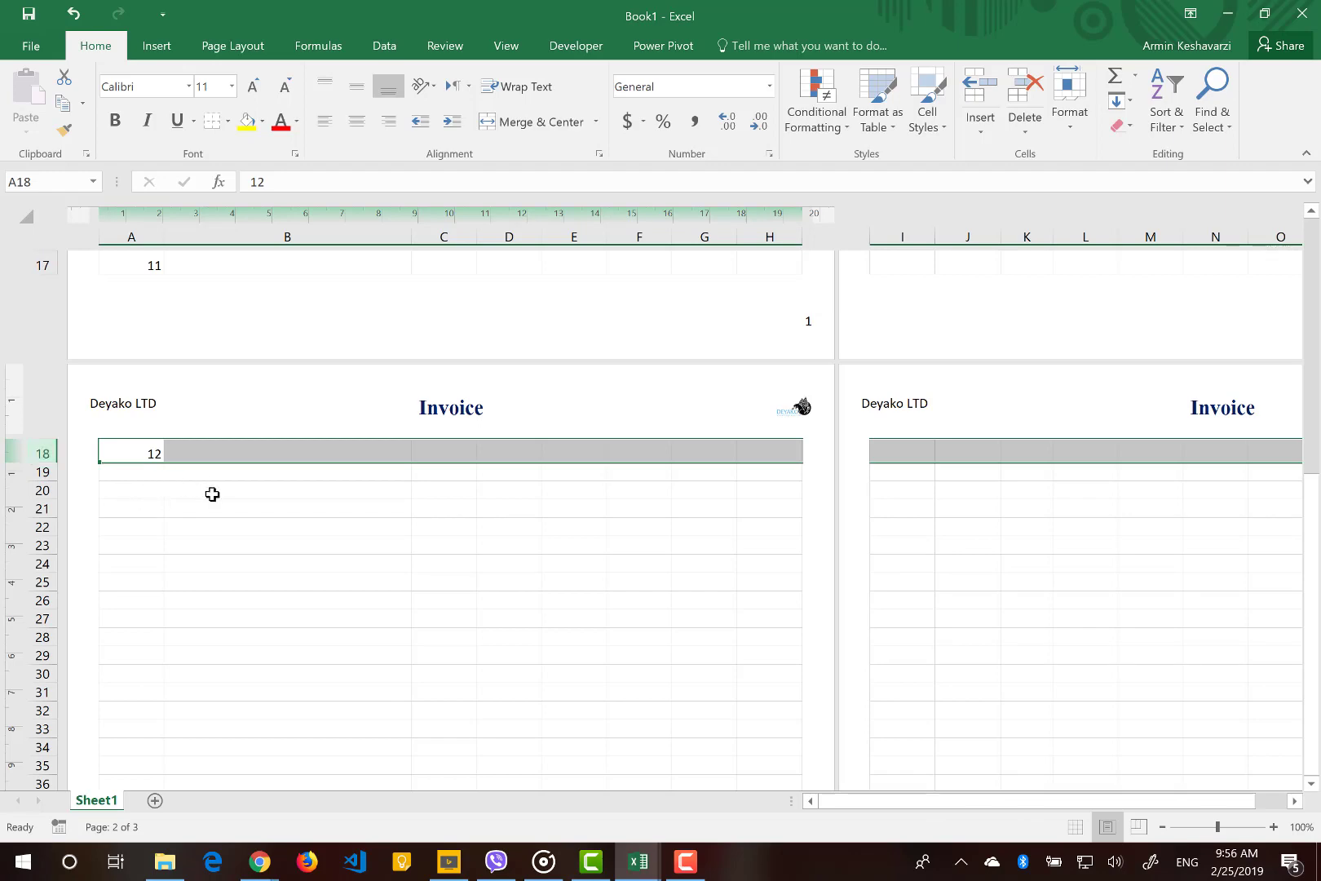
scroll(212, 494, up, 5)
scroll(212, 494, down, 3)
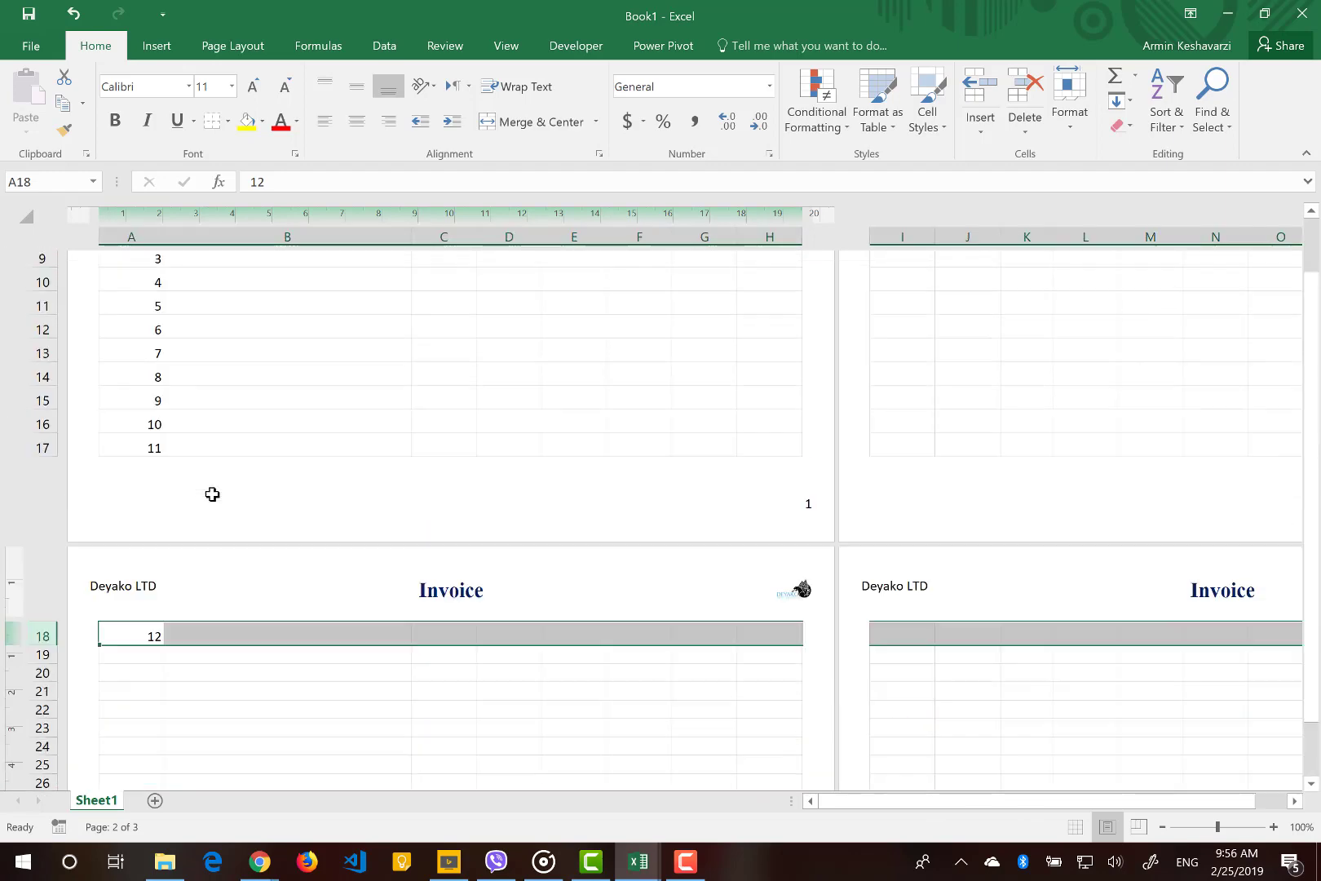
scroll(212, 494, up, 3)
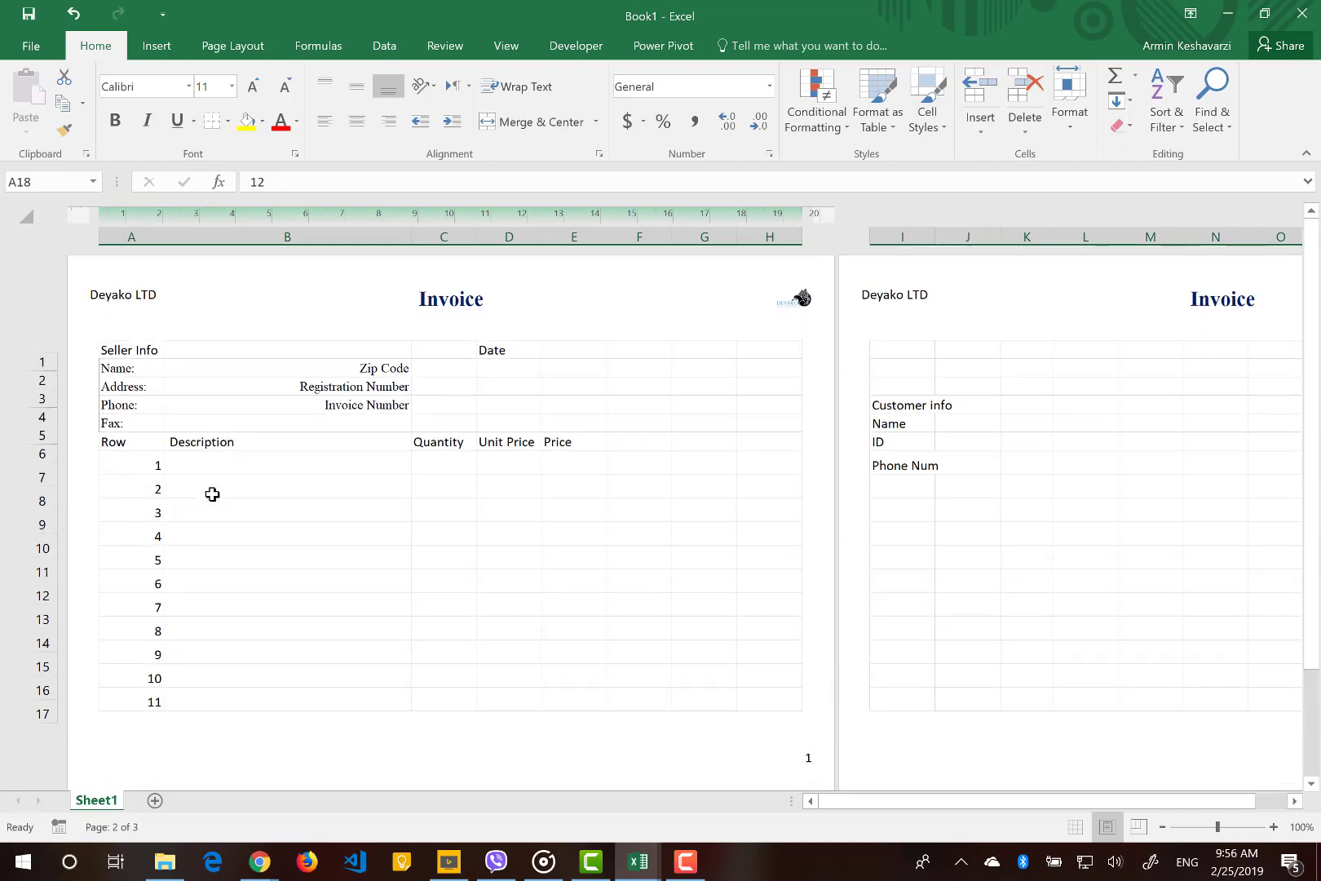
click(44, 460)
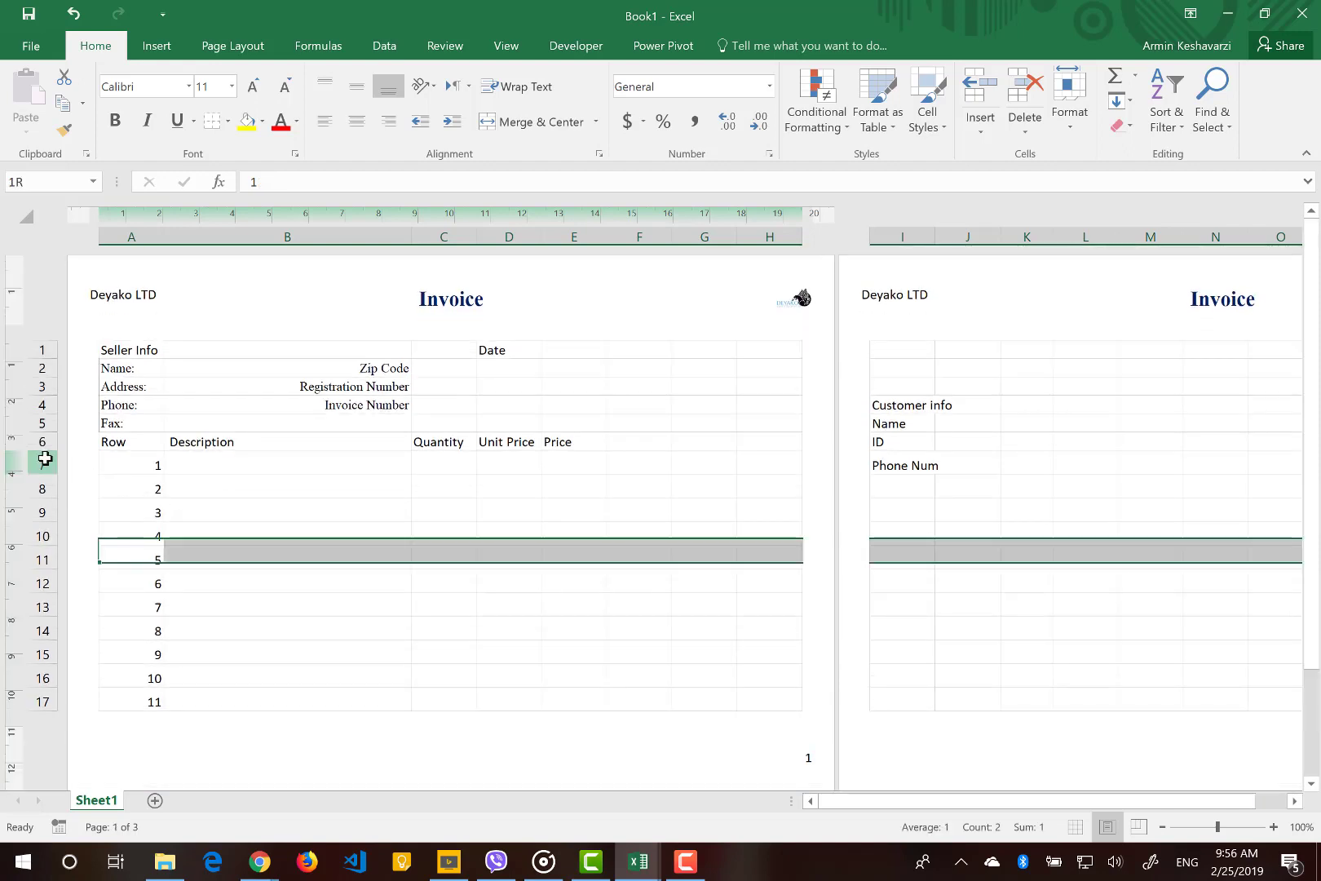
drag(45, 460, 39, 773)
right_click(35, 773)
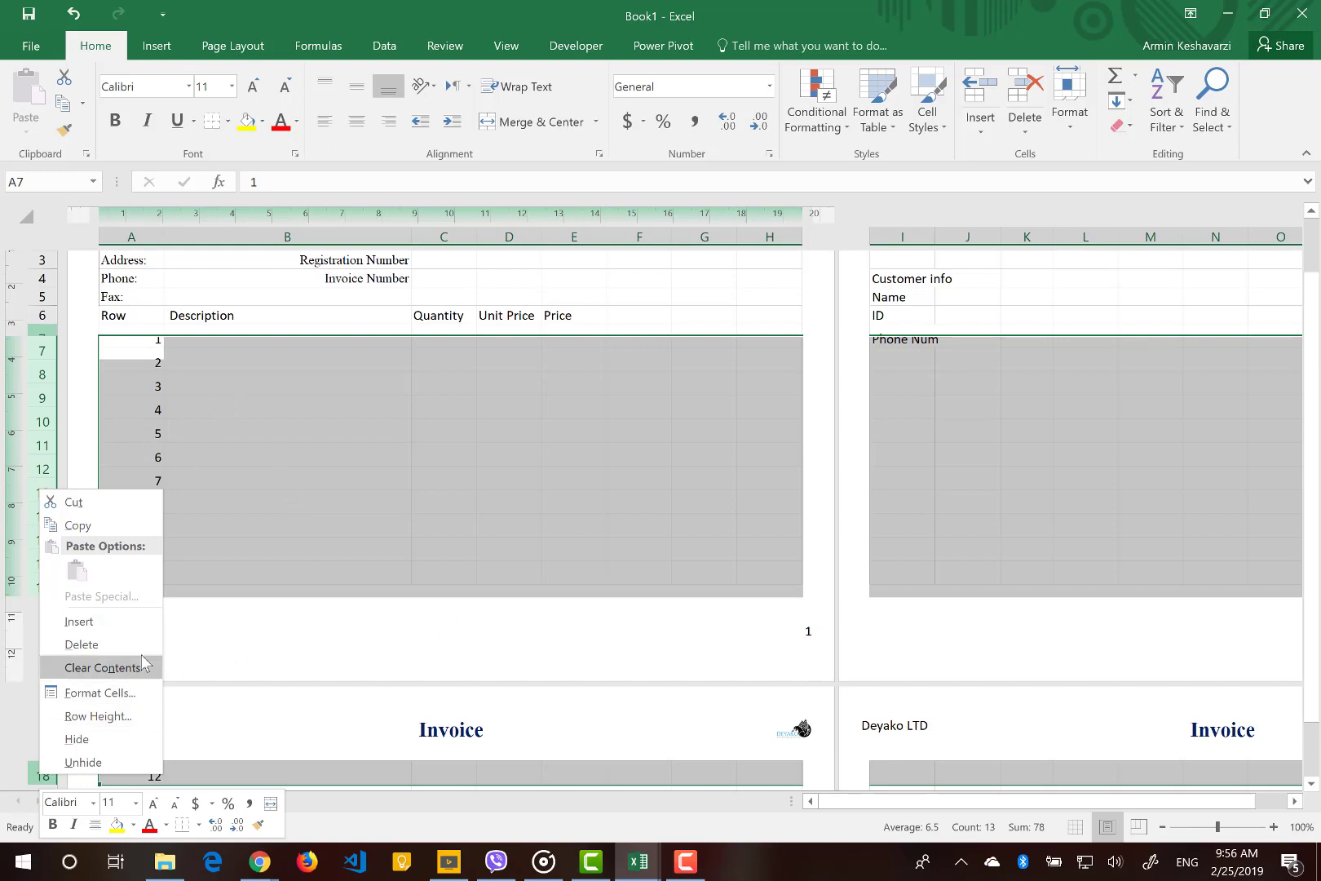
key(Escape)
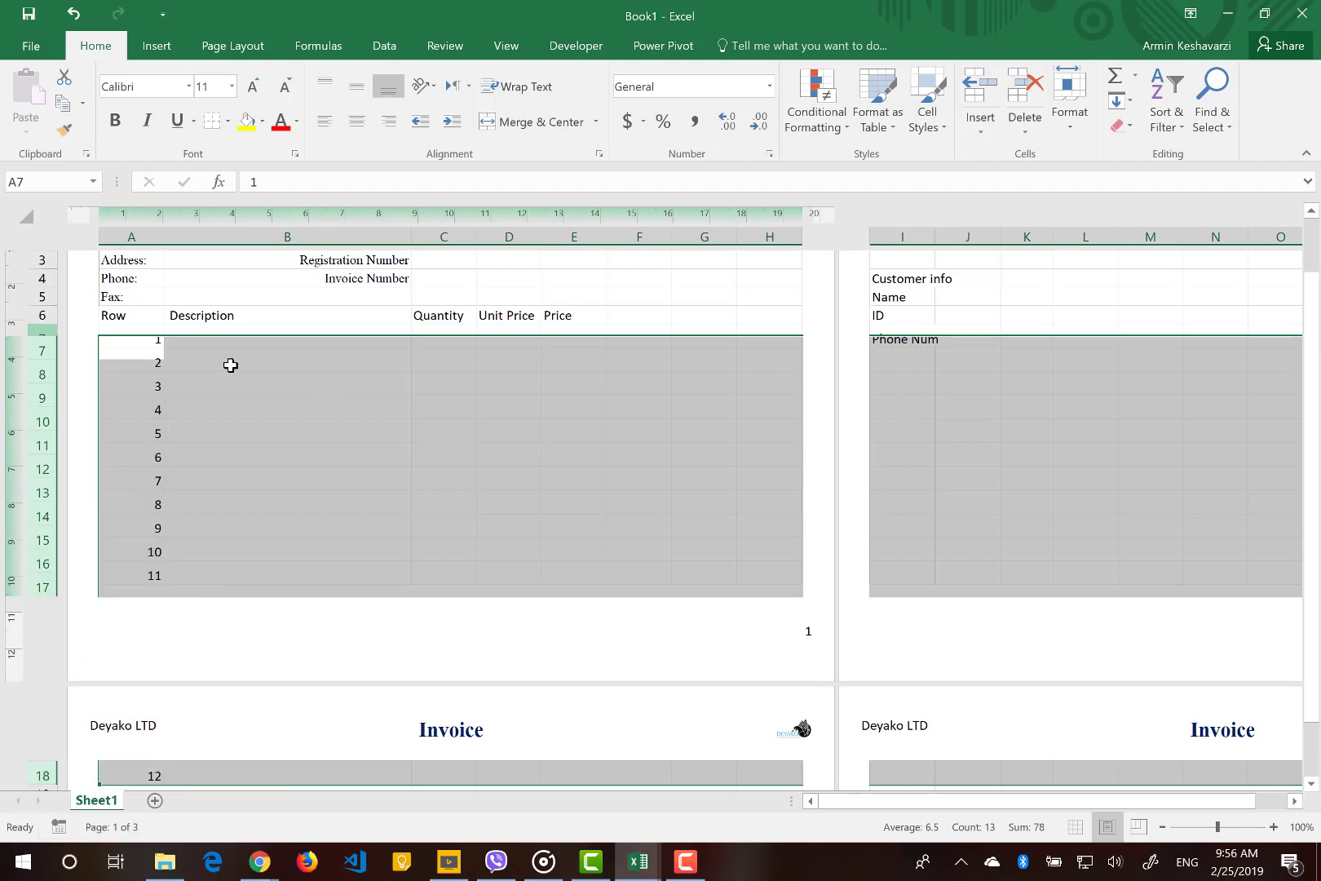
click(230, 365)
Set the page's top and bottom margins to 1.4 cm with custom margins.
click(220, 49)
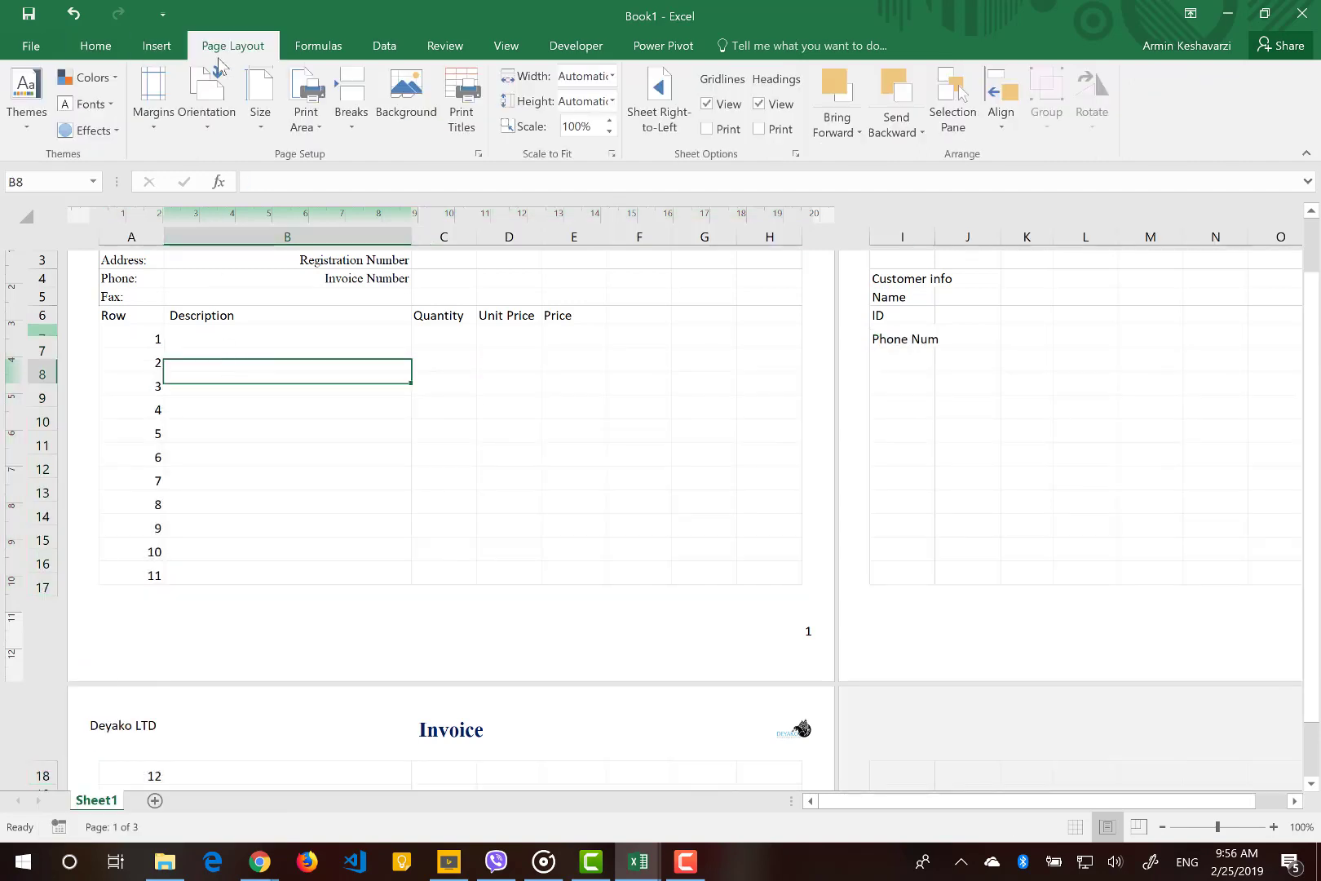
click(153, 114)
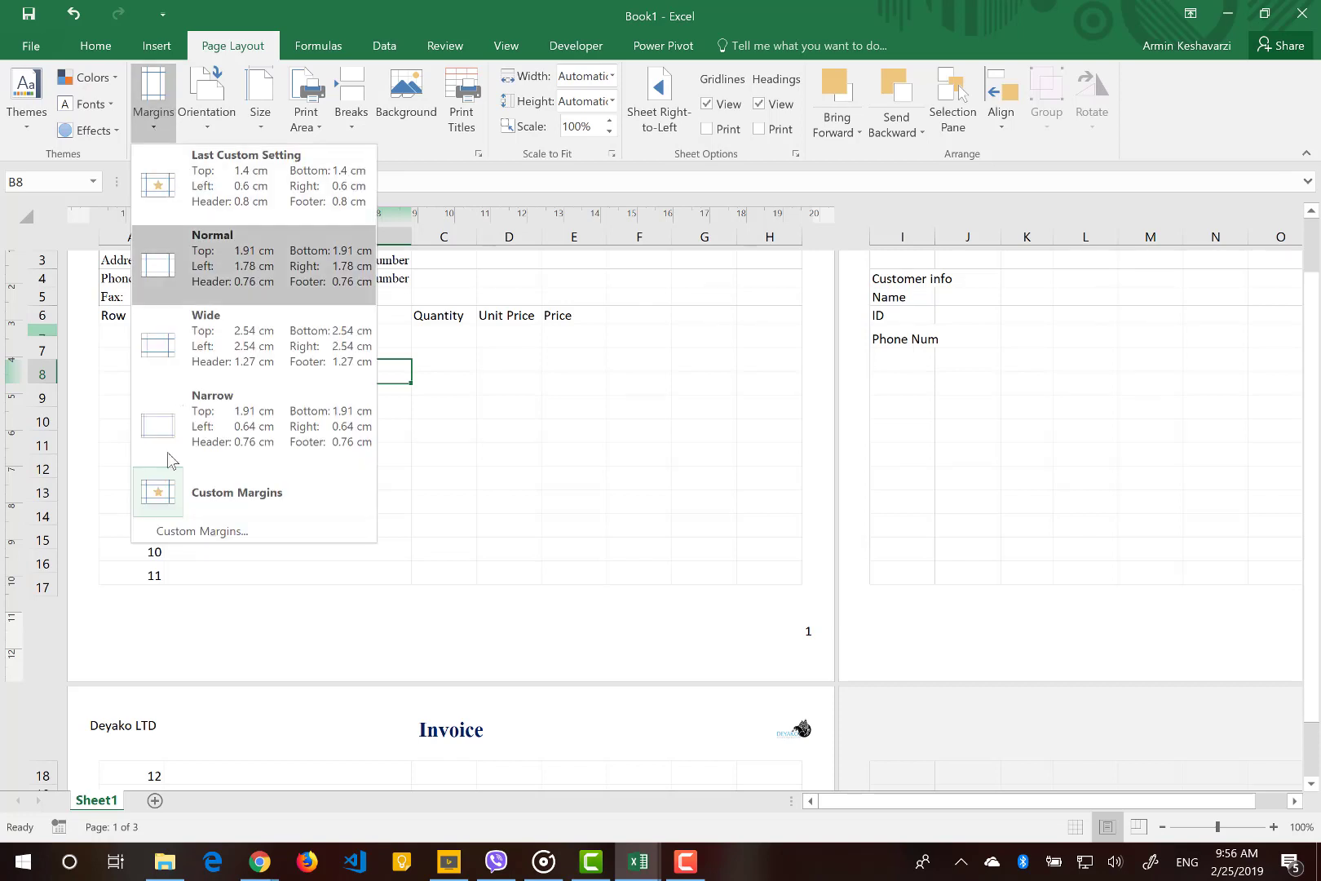
click(201, 531)
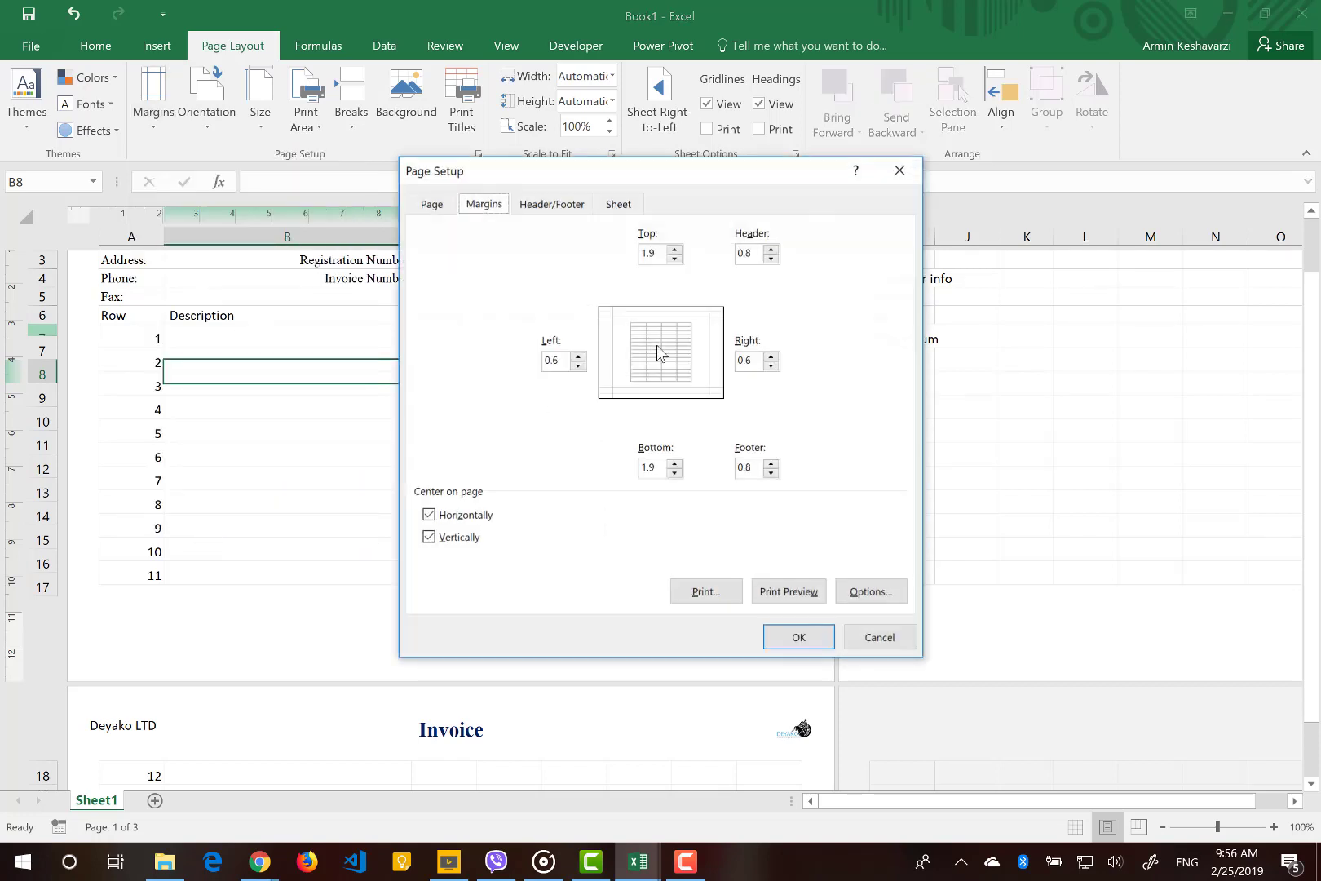
click(674, 258)
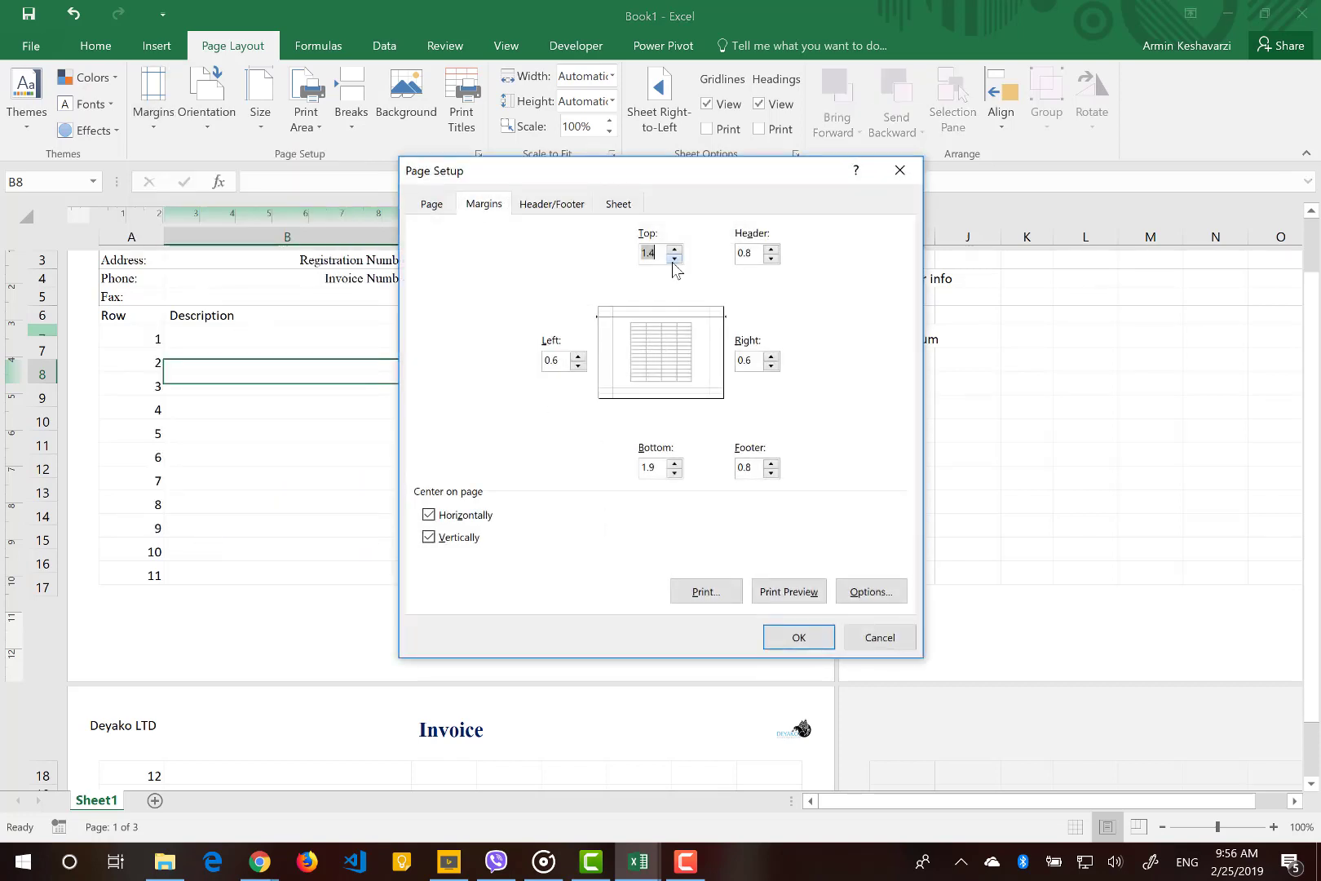
click(675, 474)
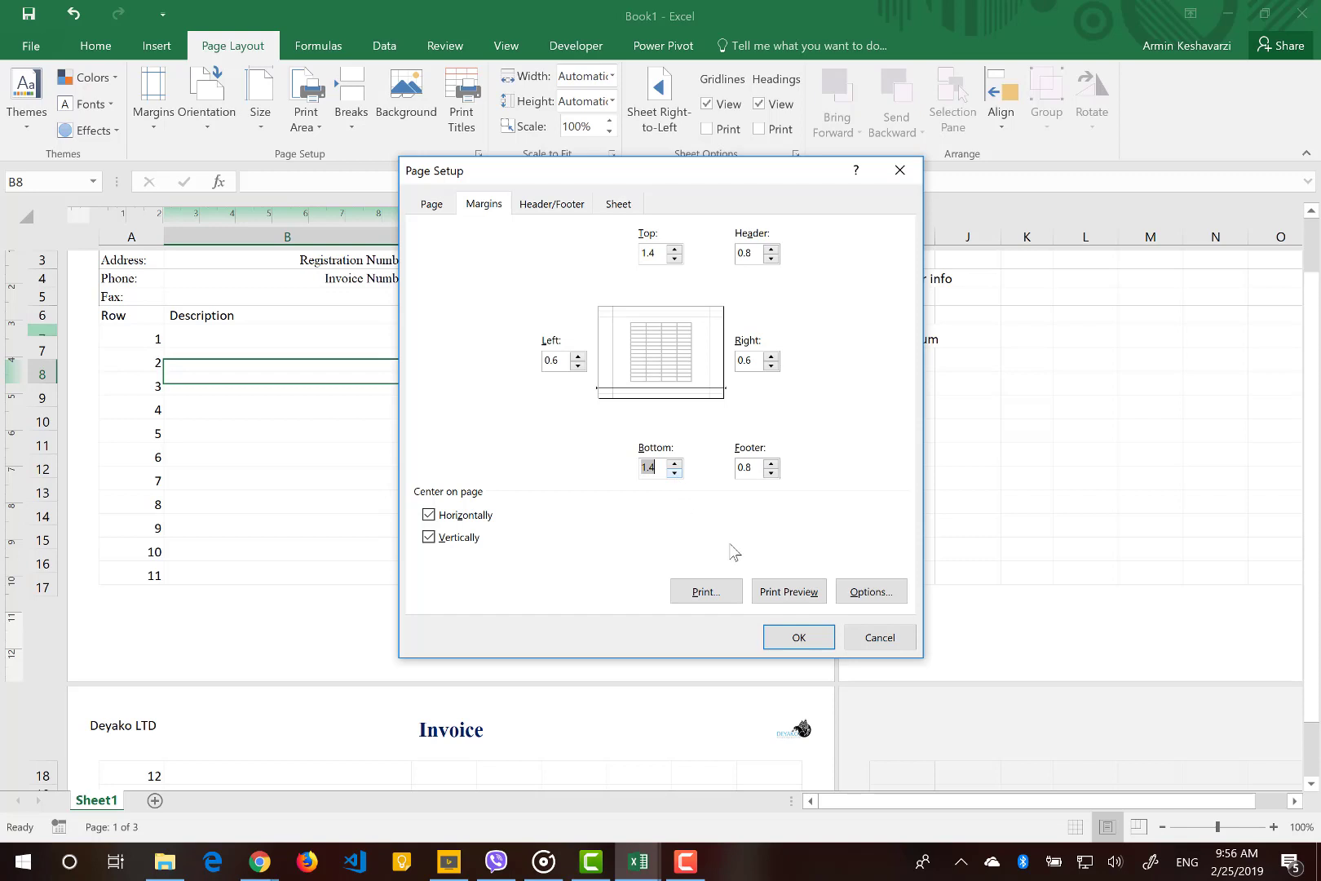
click(799, 645)
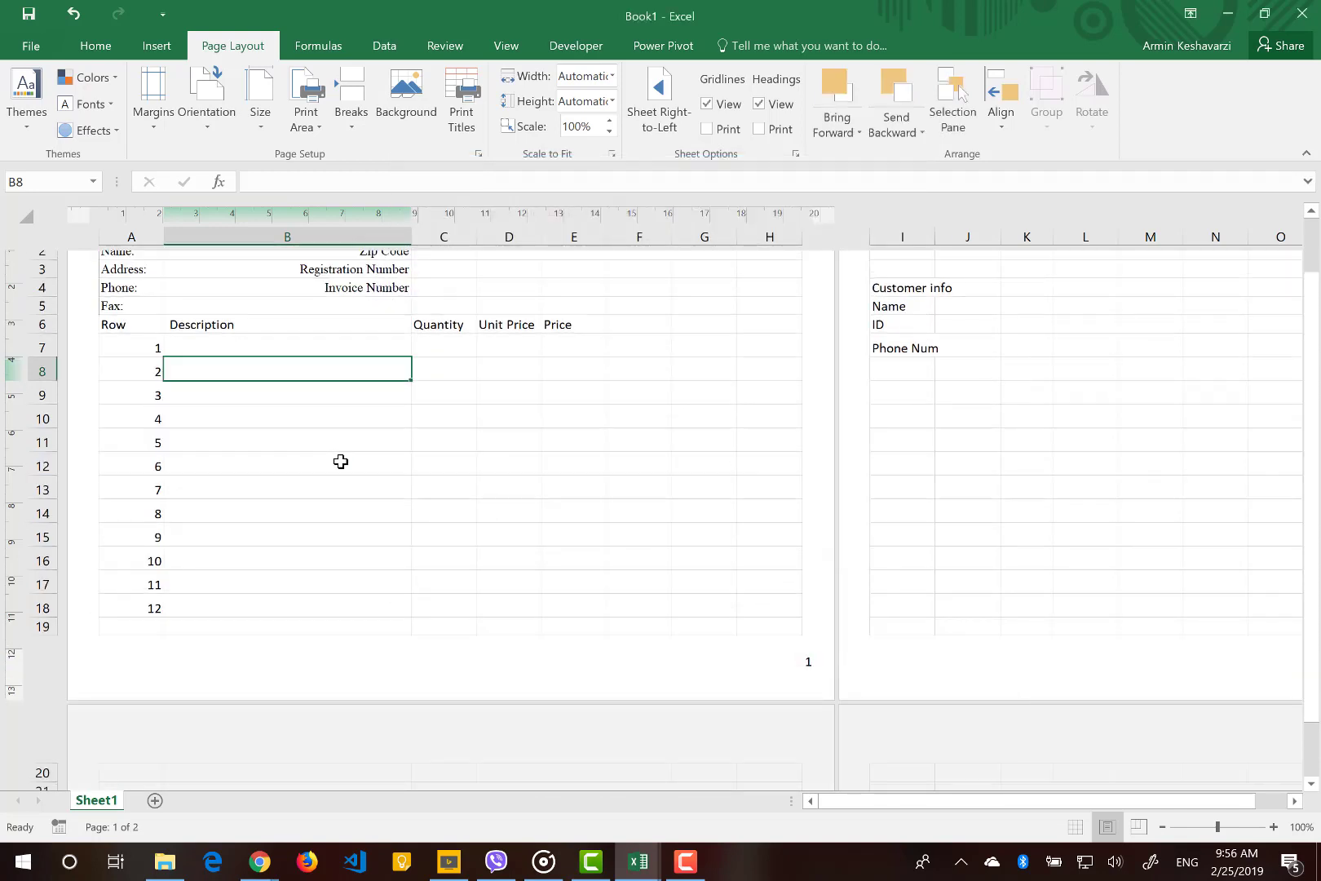
Check how the numbered item rows and row 19 below them fit on the first page.
click(341, 462)
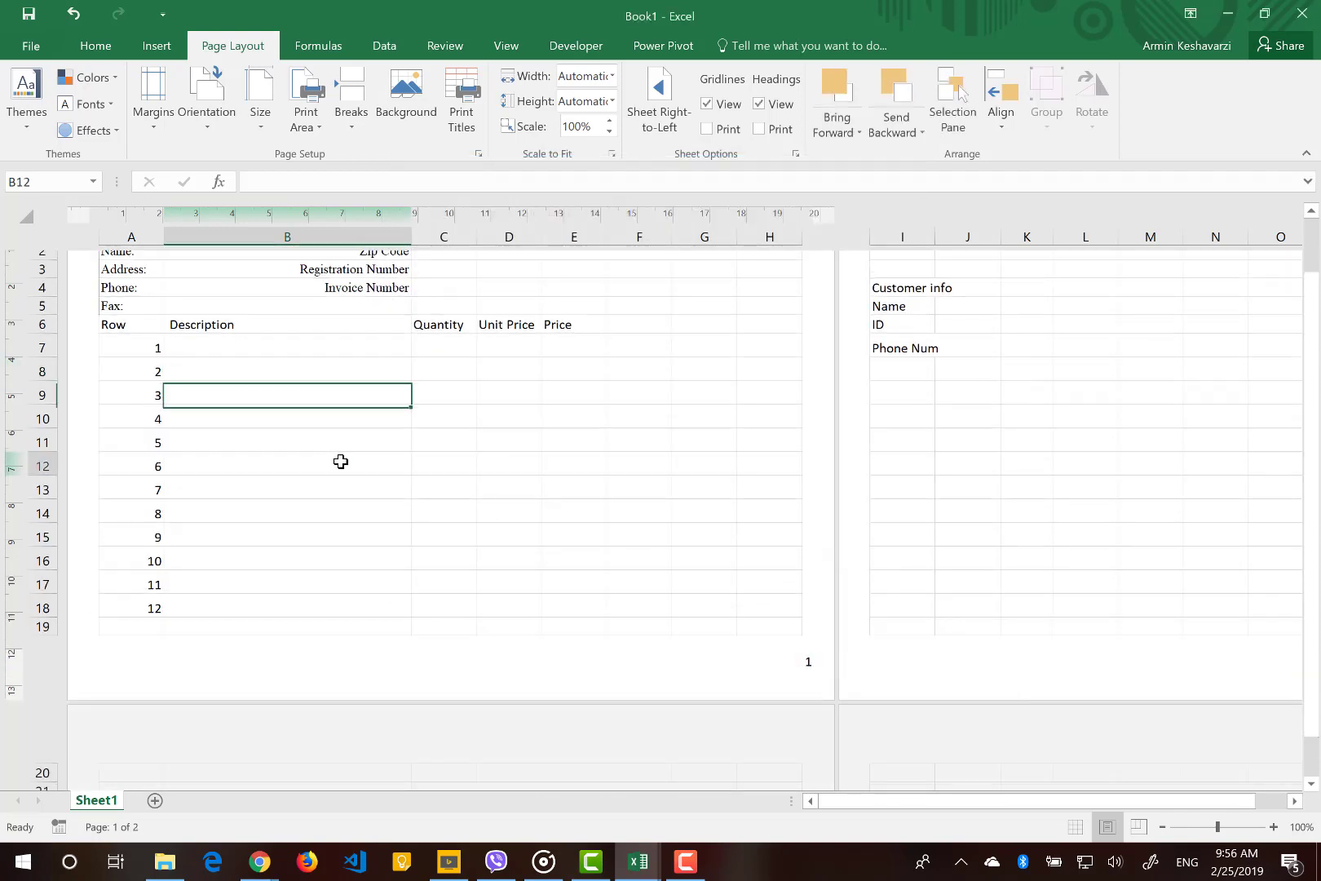
click(141, 605)
drag(141, 608, 146, 350)
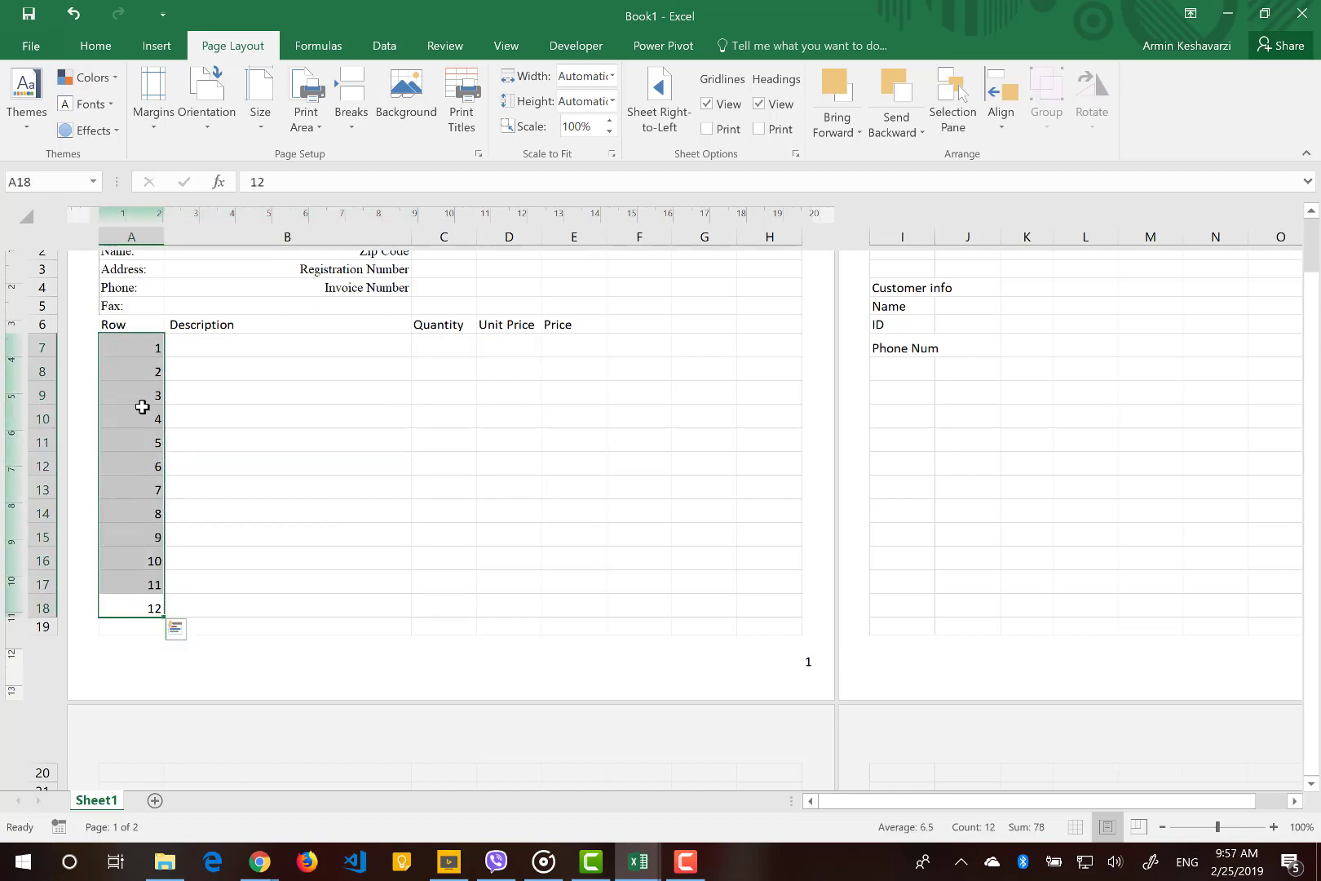
click(125, 623)
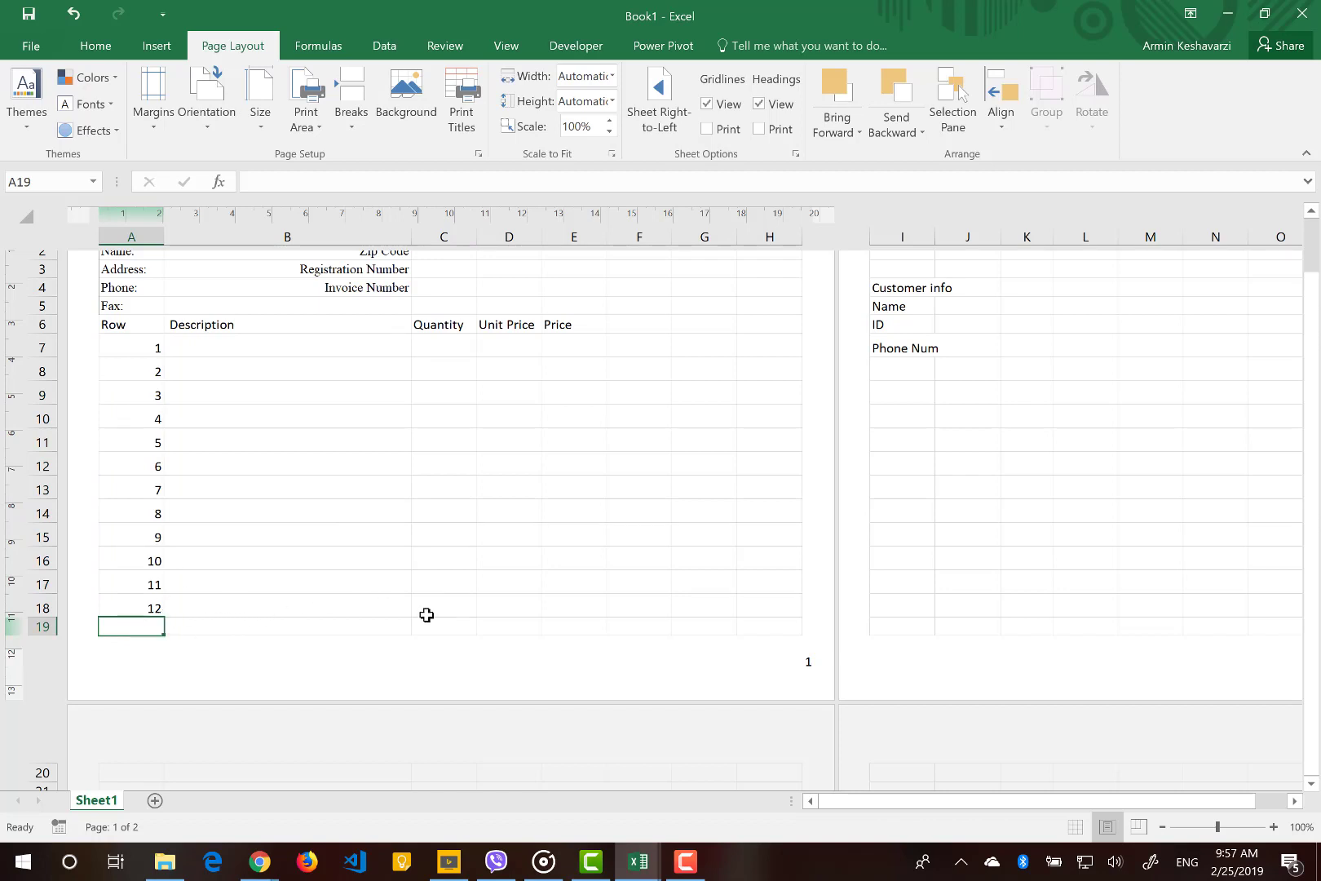
scroll(297, 404, up, 3)
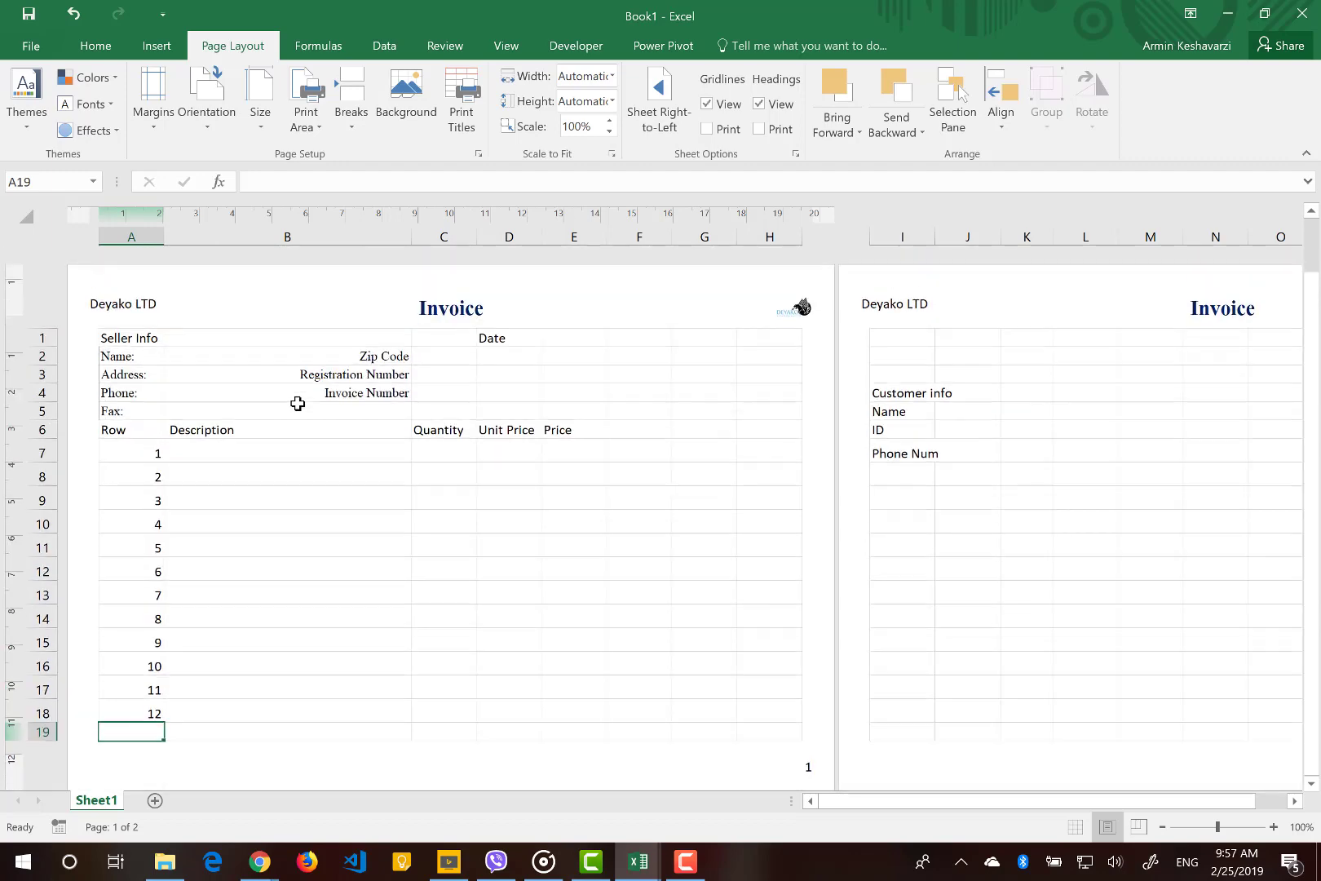
scroll(296, 404, down, 1)
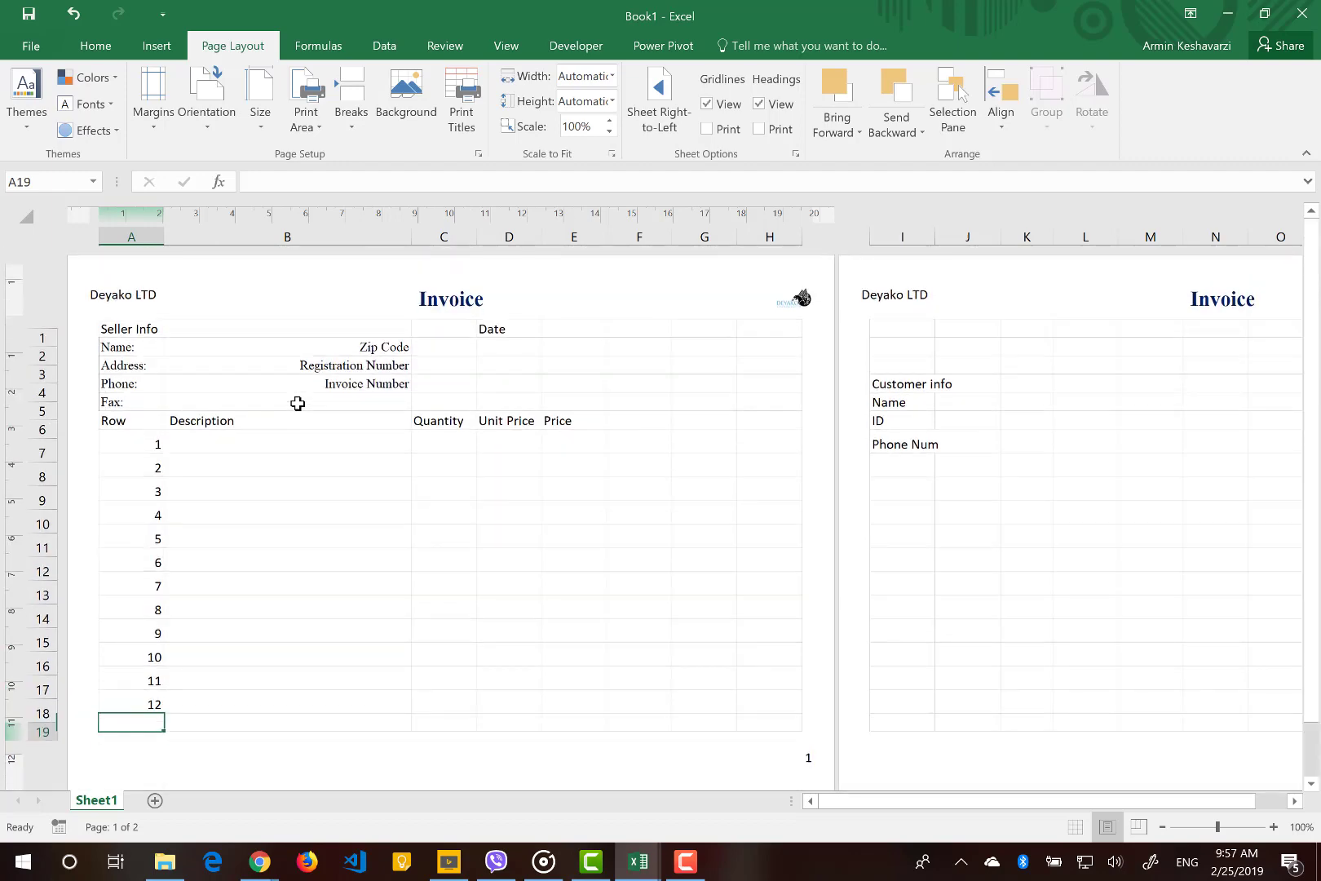
Reduce the page's top and bottom margins further to 0.9 cm.
click(155, 102)
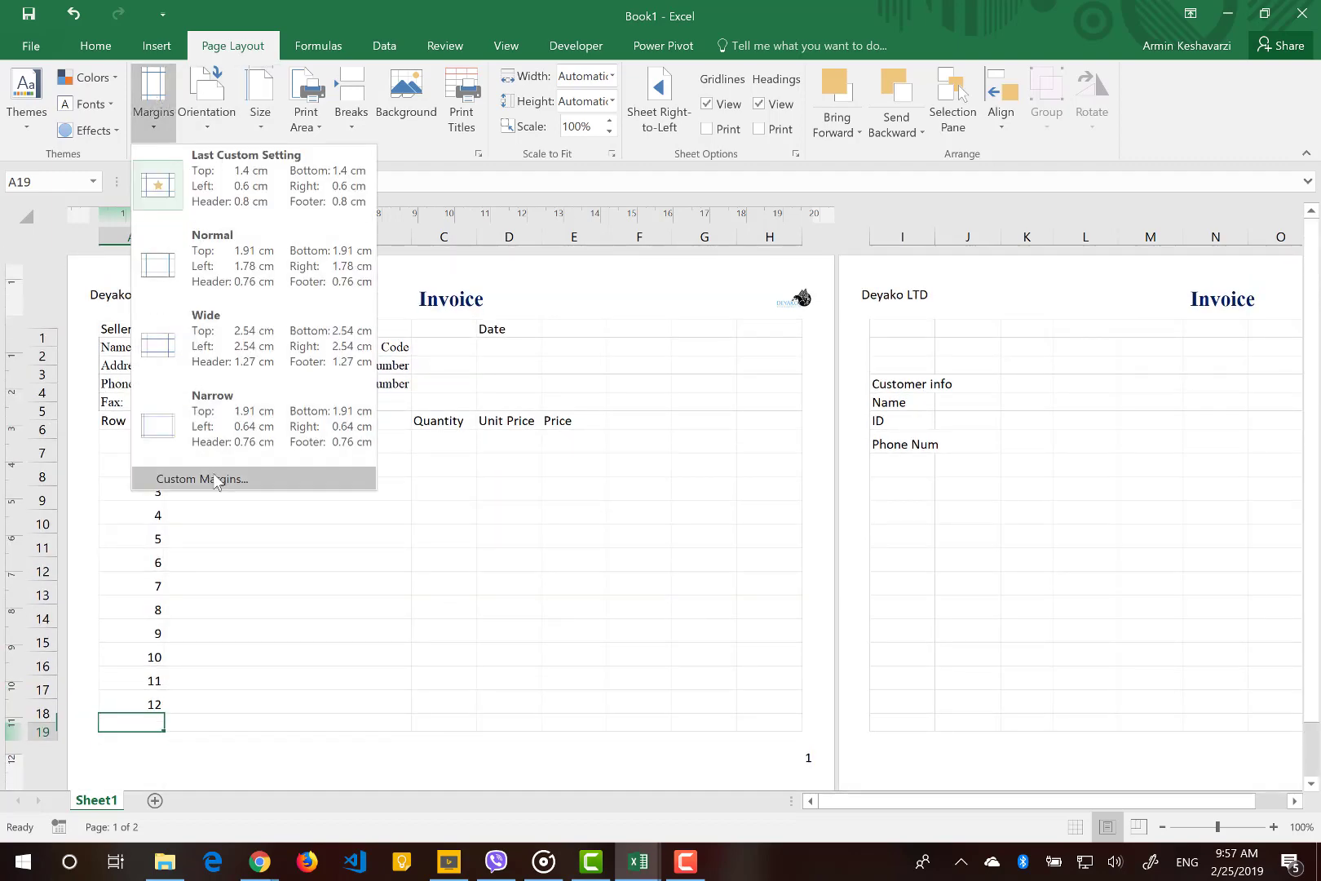
click(219, 481)
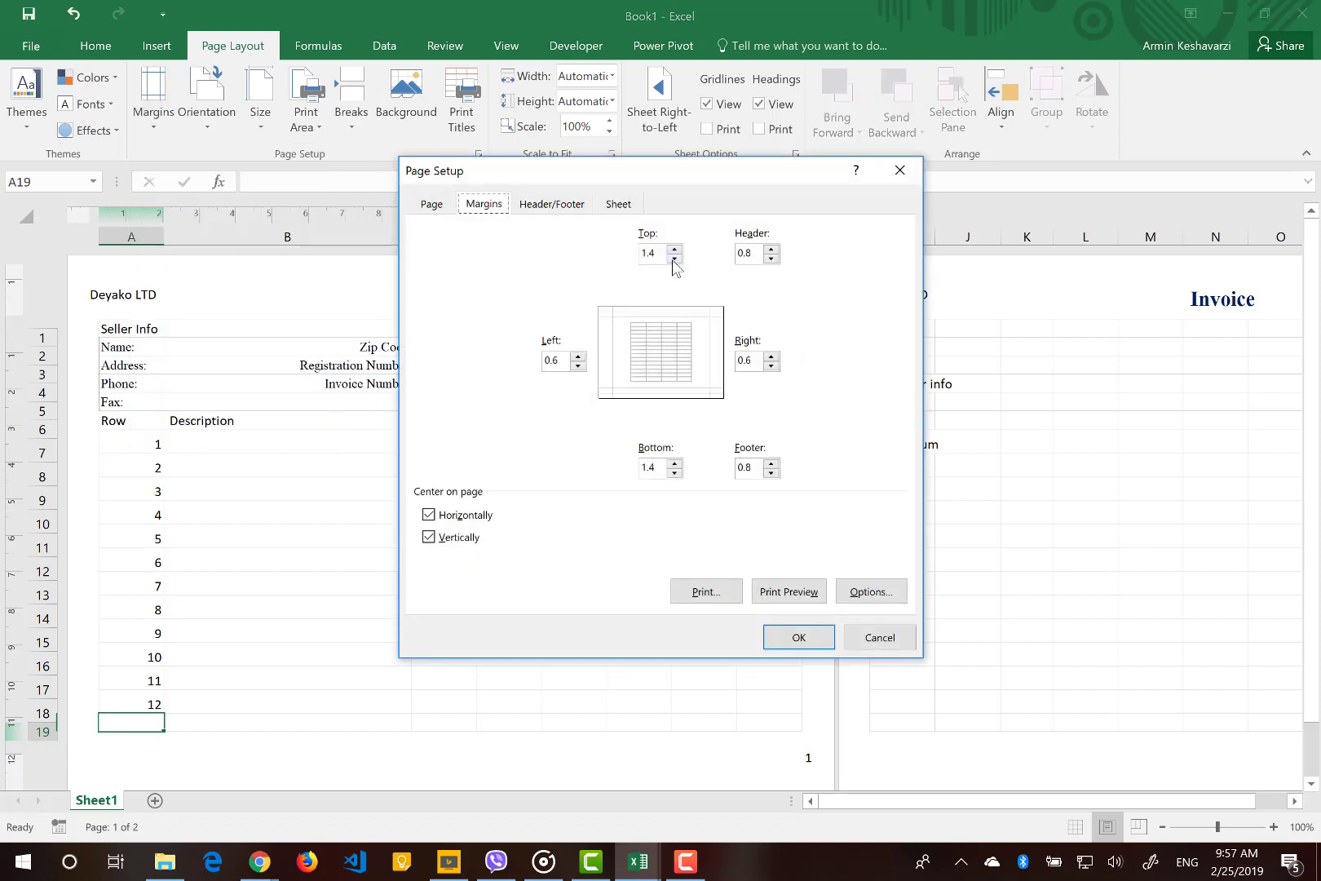
click(673, 258)
click(675, 473)
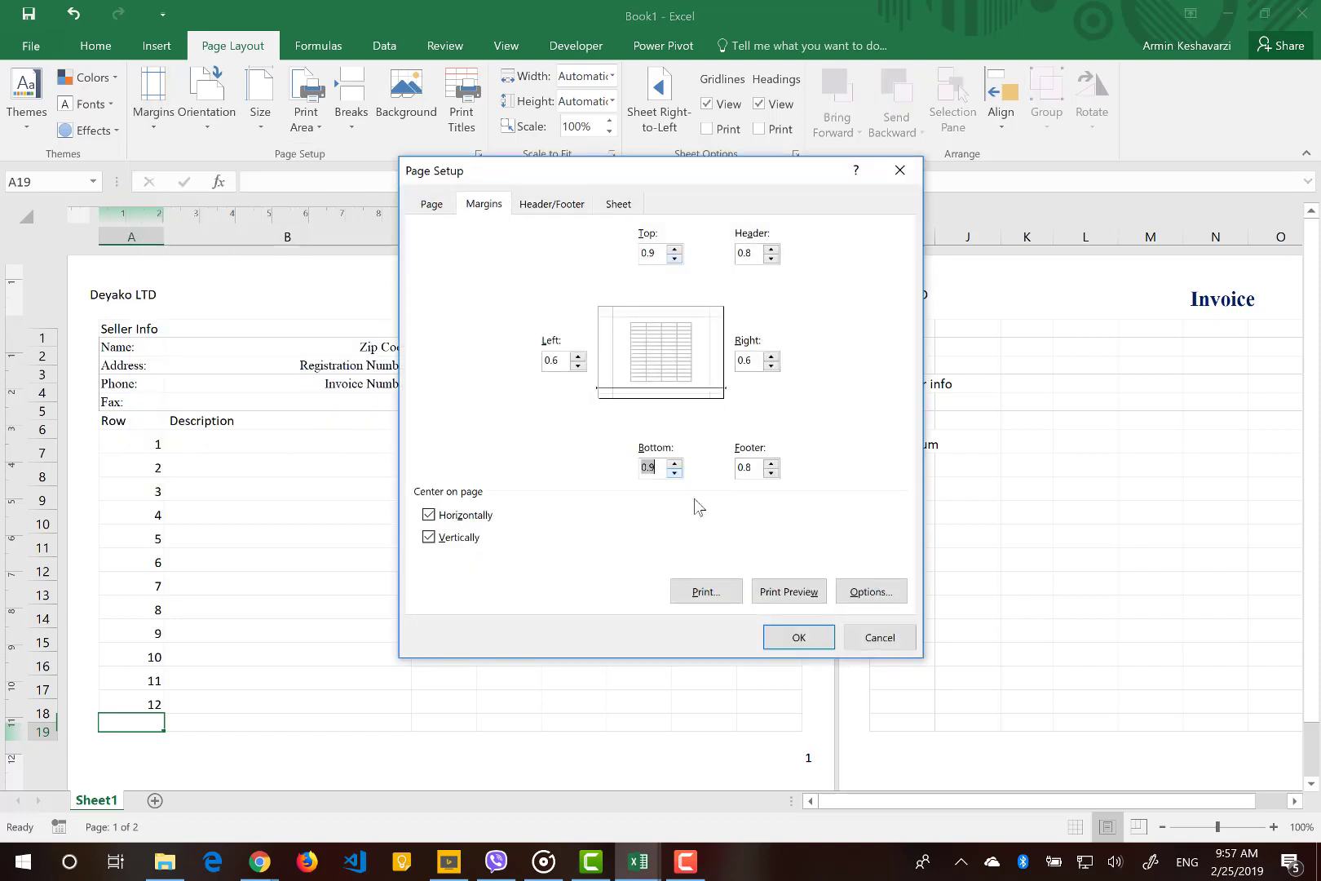
click(770, 641)
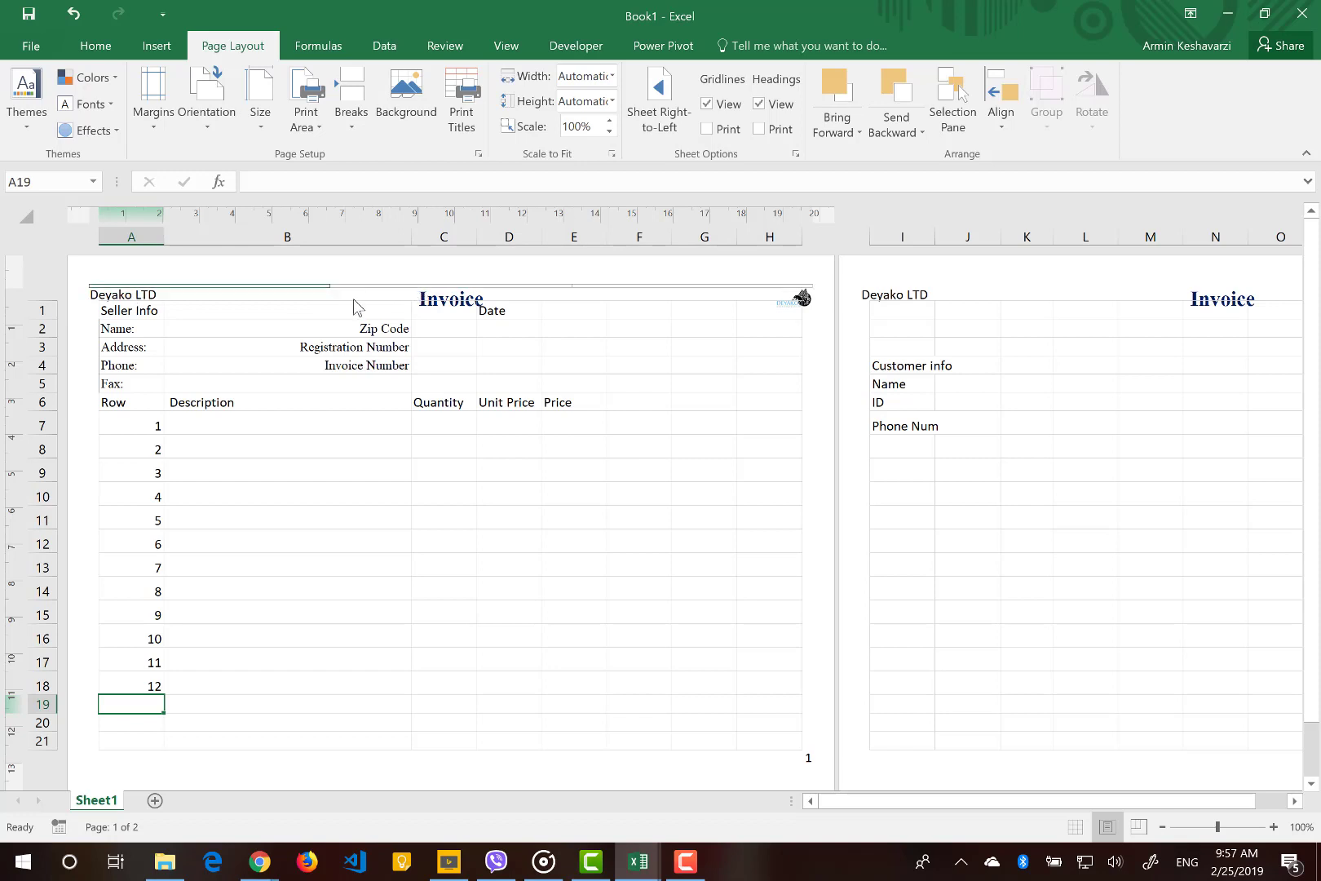
Set the page's top margin to 1.2 cm and increase the bottom margin slightly too.
click(152, 124)
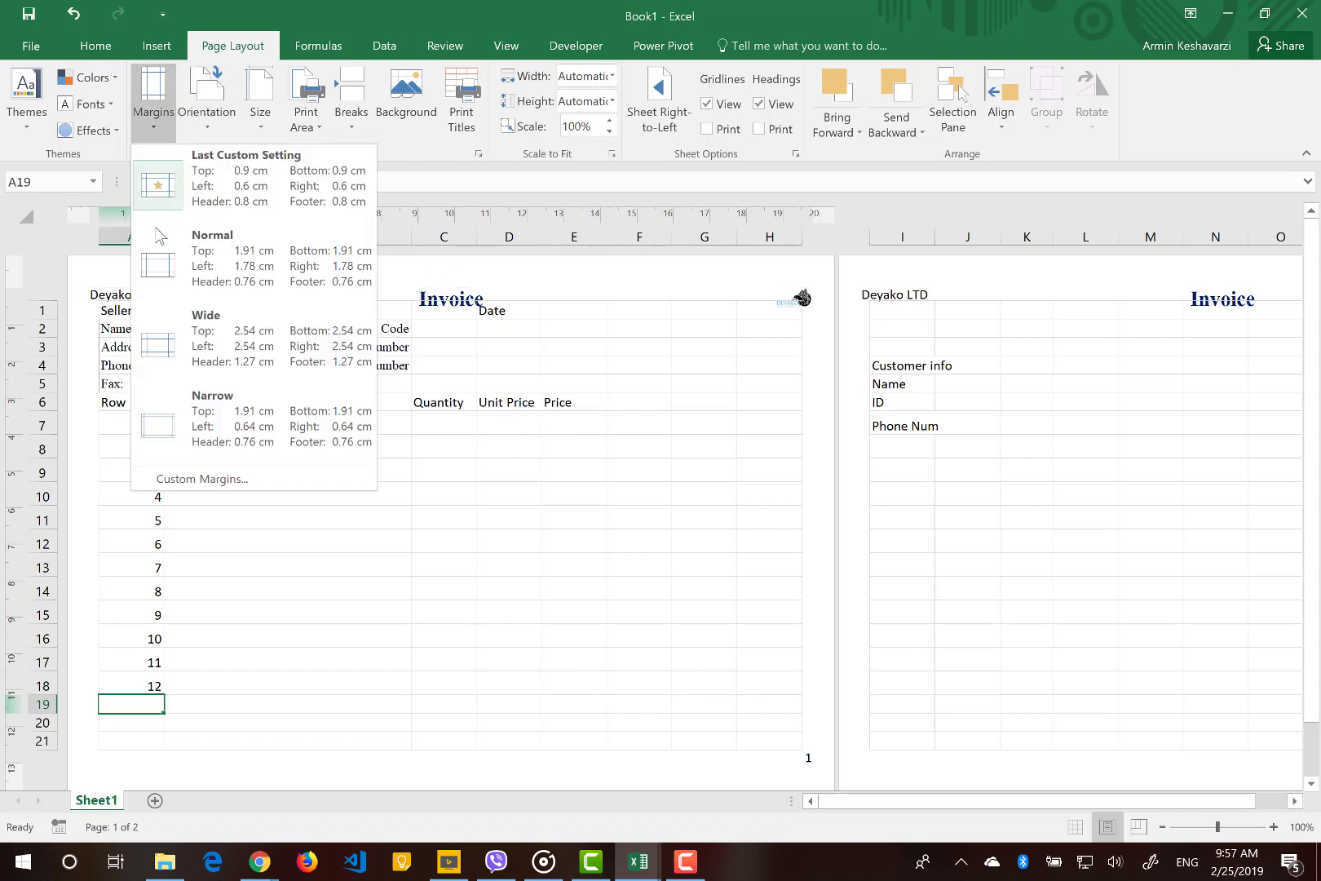
click(220, 478)
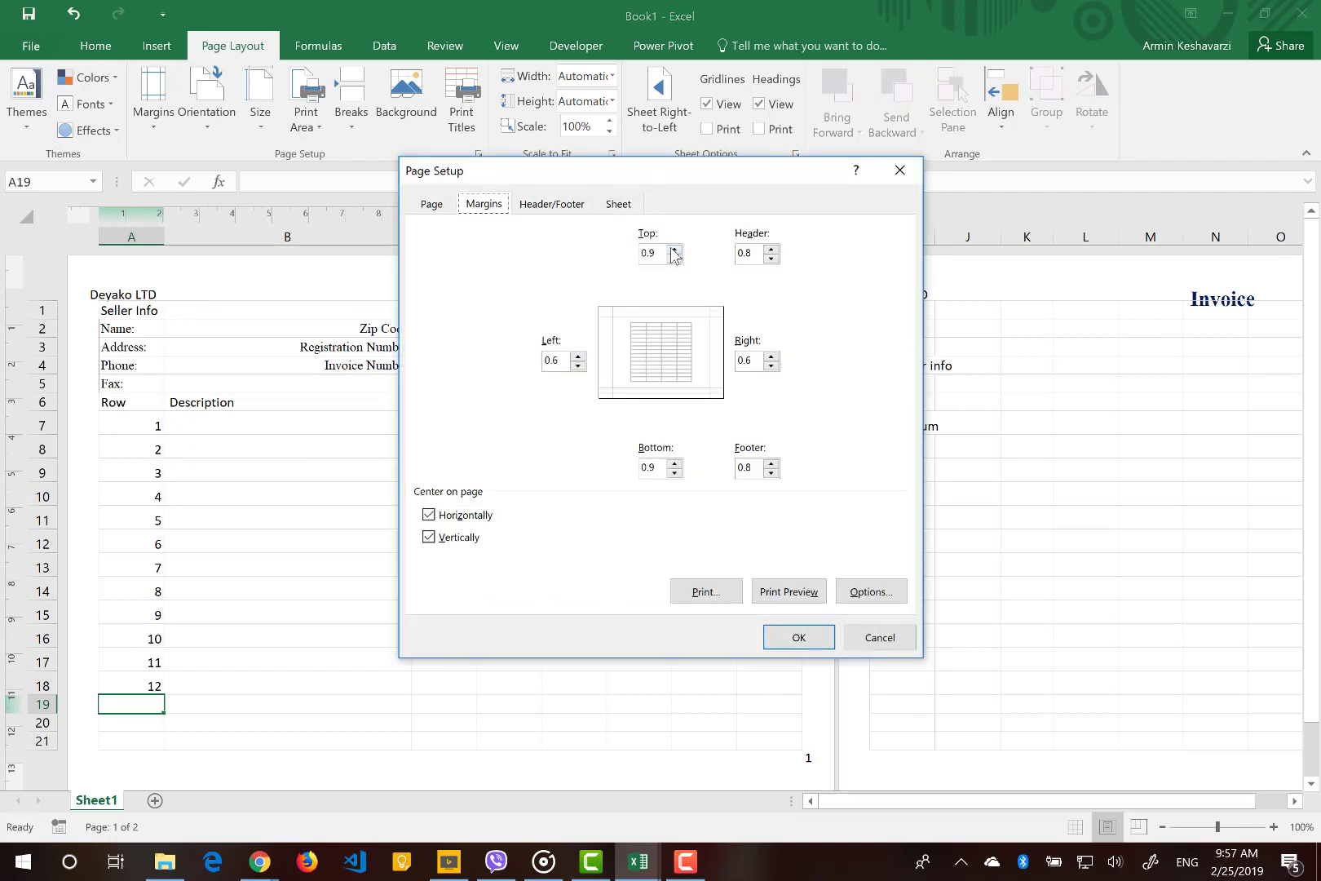
click(674, 249)
click(673, 250)
double_click(655, 471)
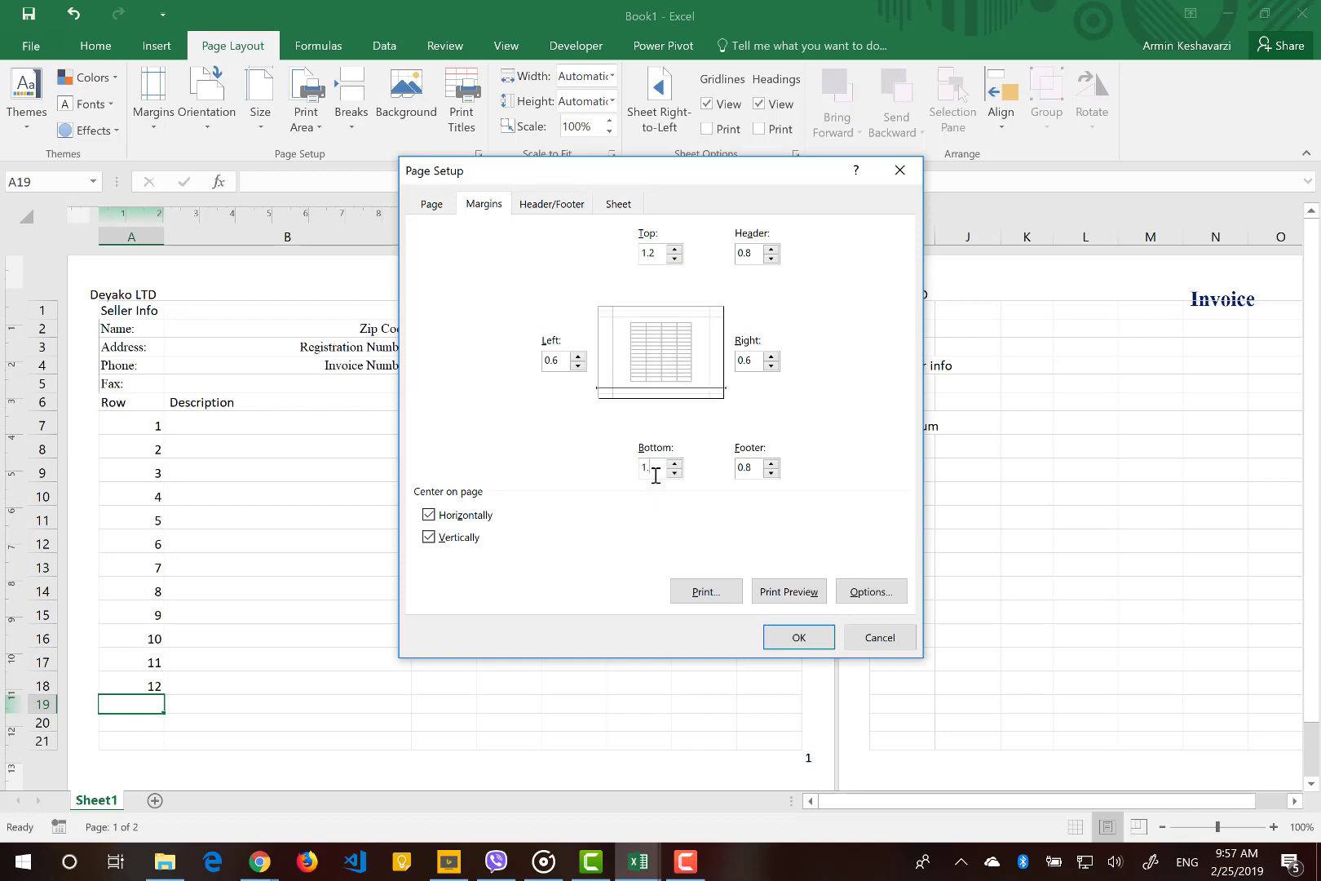
click(803, 641)
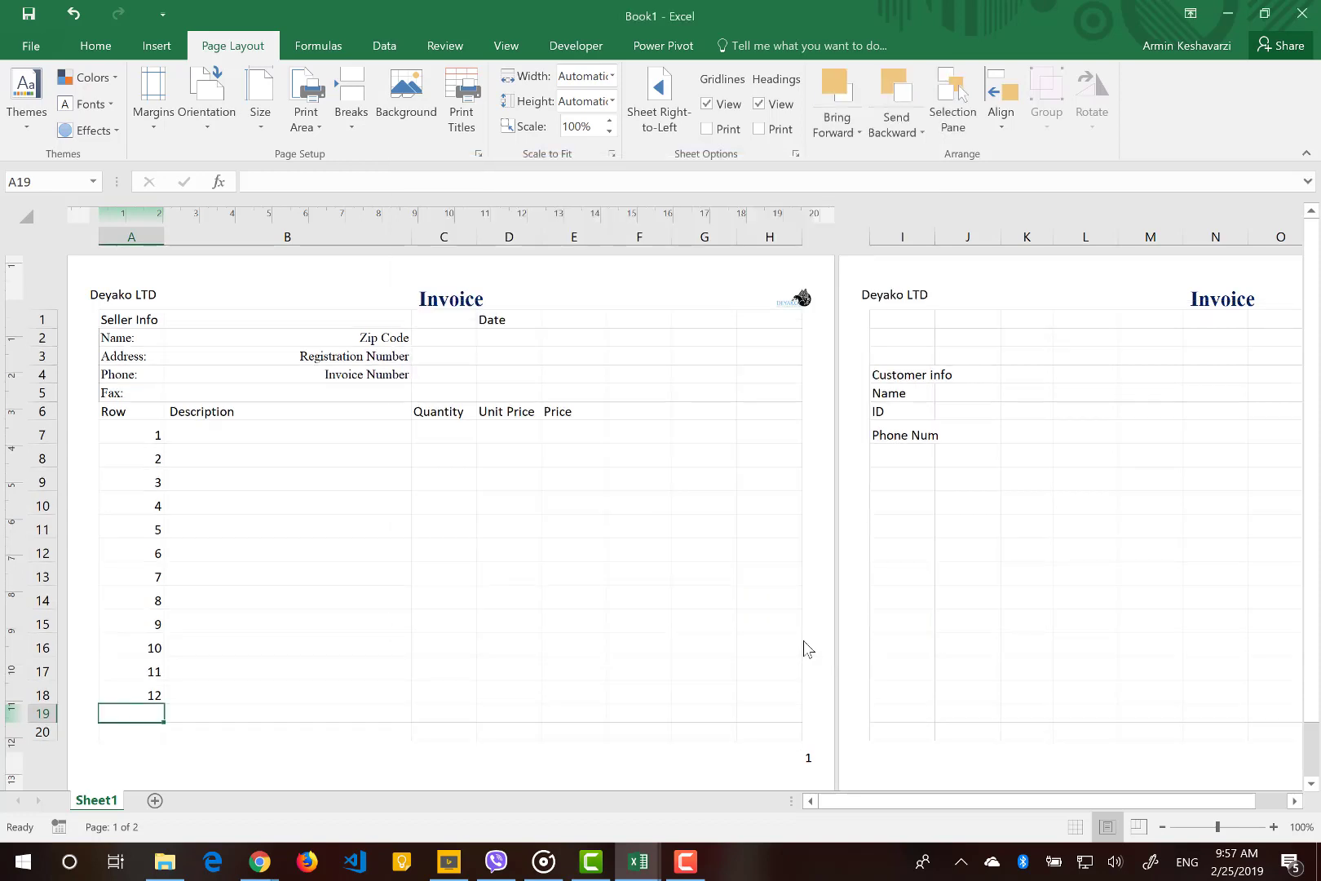
Select A19:H20 and inspect the blank rows available below the item table on the first page.
click(366, 453)
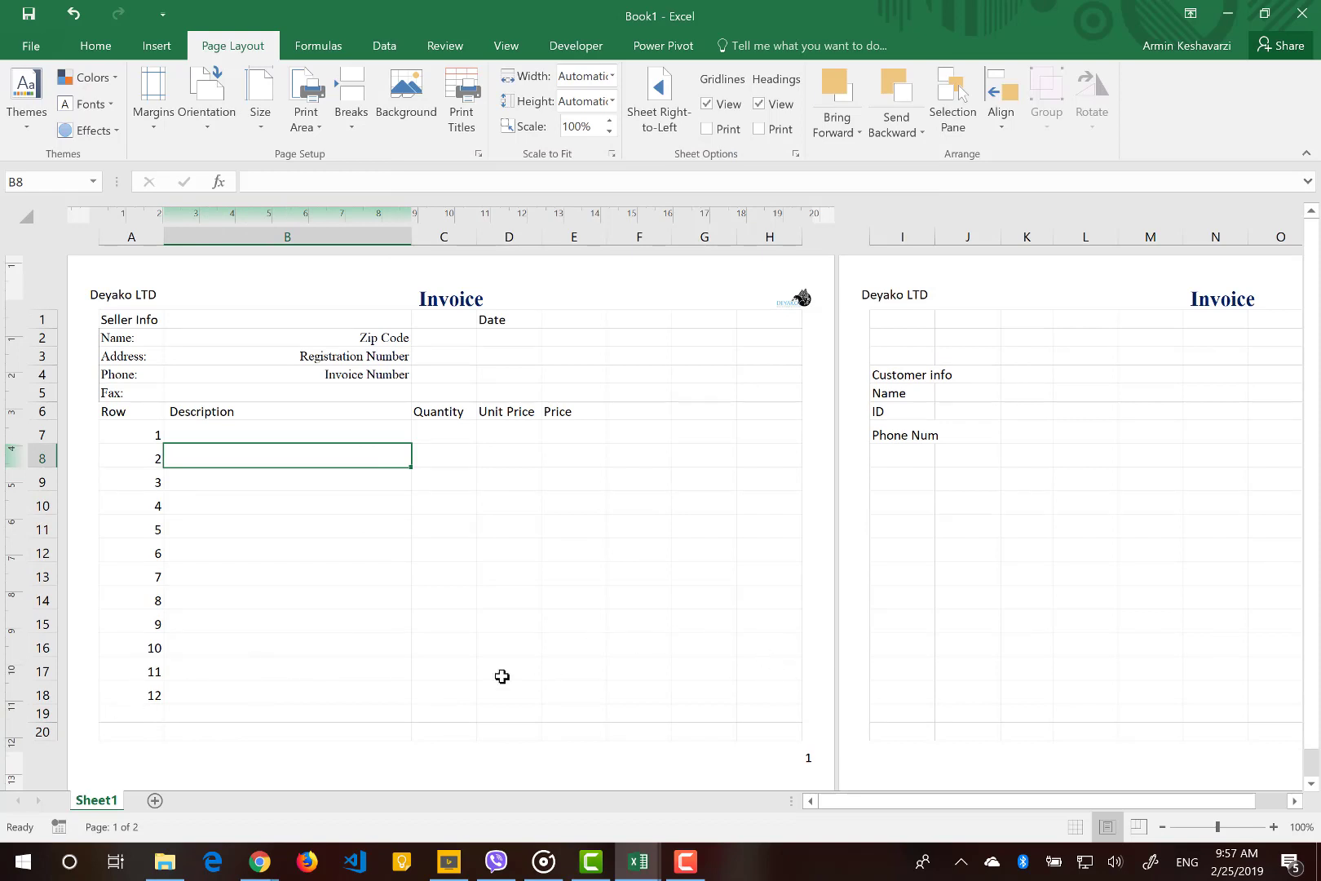
drag(151, 713, 782, 731)
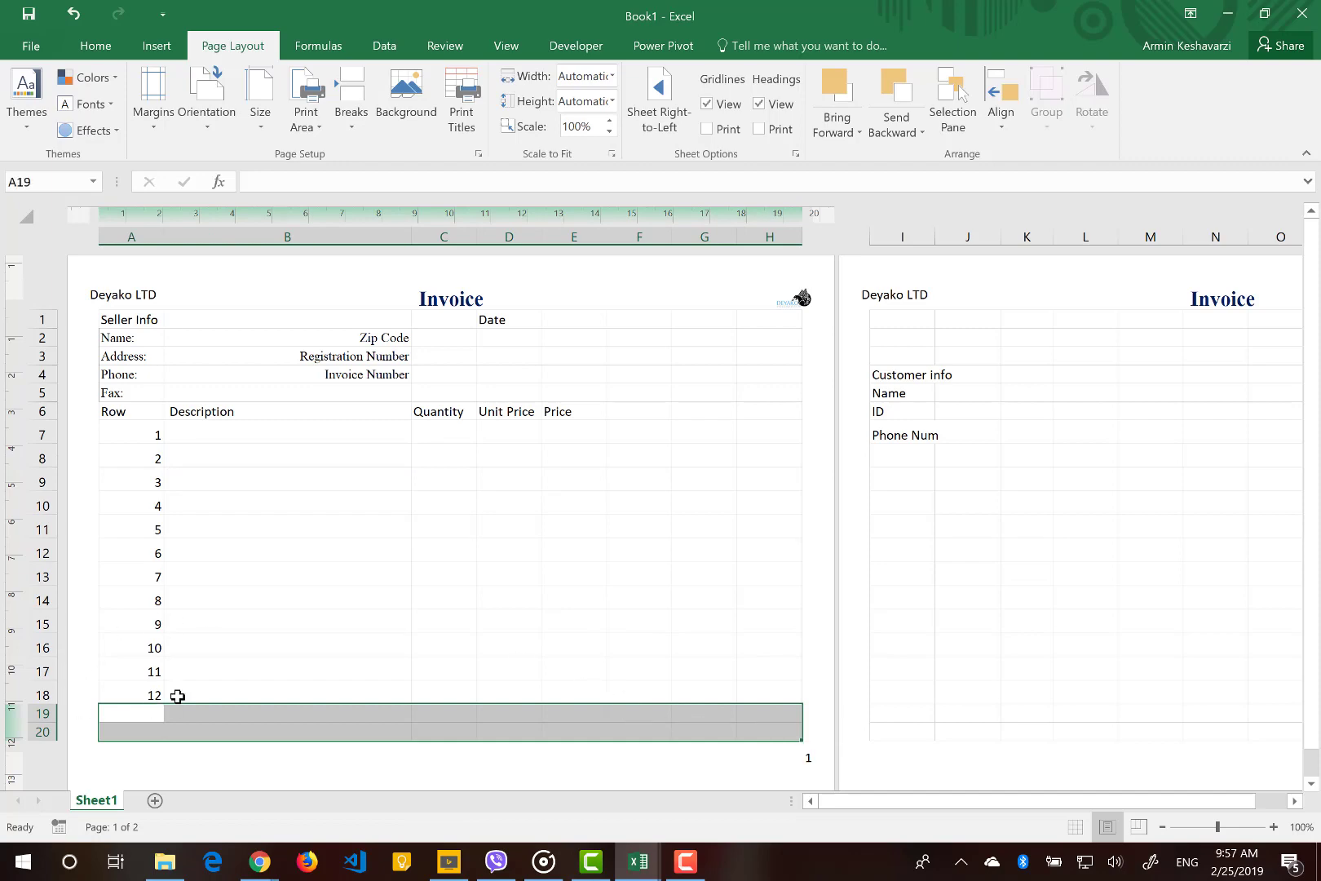
scroll(178, 698, down, 1)
scroll(178, 697, up, 1)
Reduce the row height of the numbered item rows 7 to 18 slightly to make room for the rows below the table.
drag(31, 432, 5, 693)
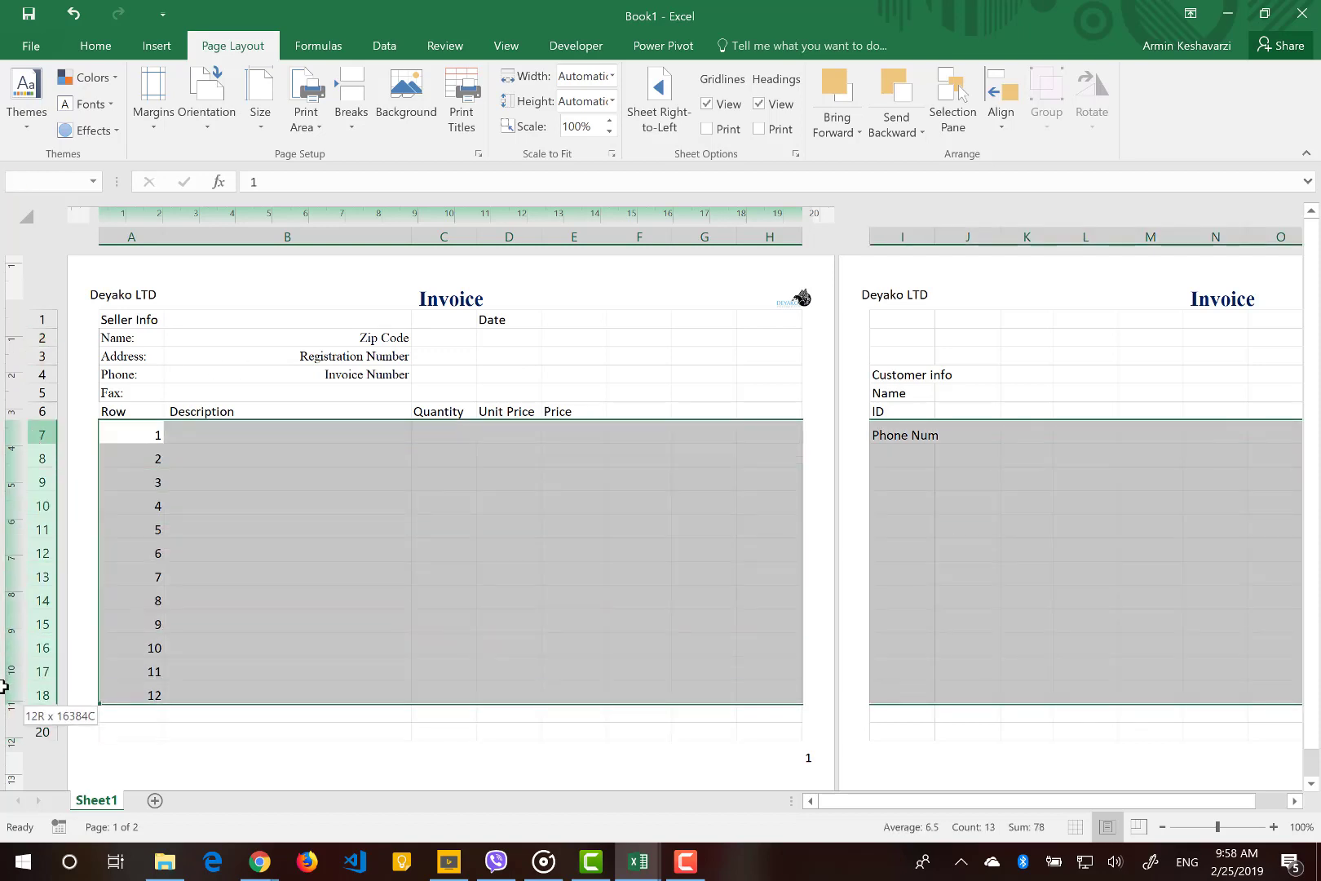
right_click(34, 434)
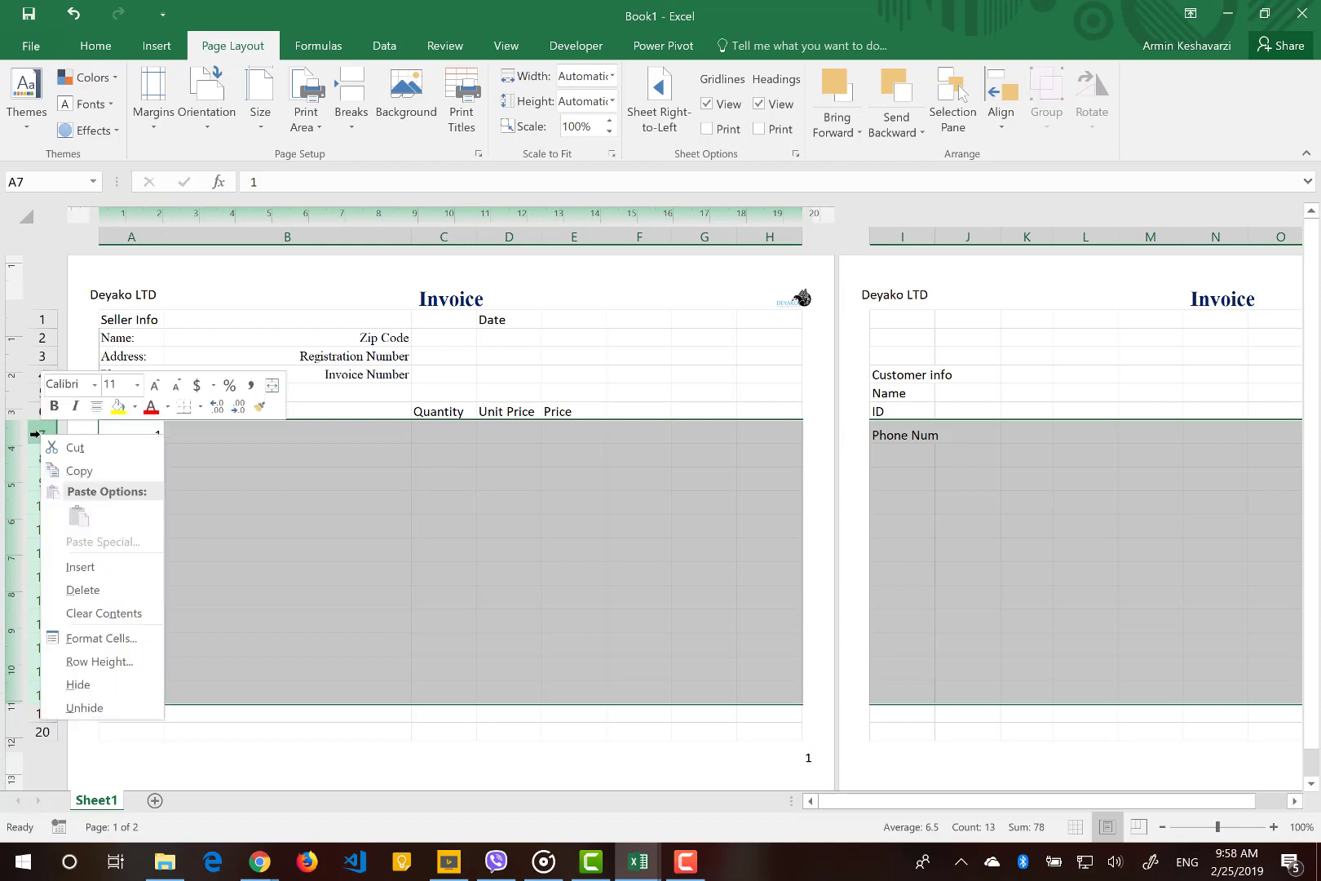
click(131, 665)
click(139, 645)
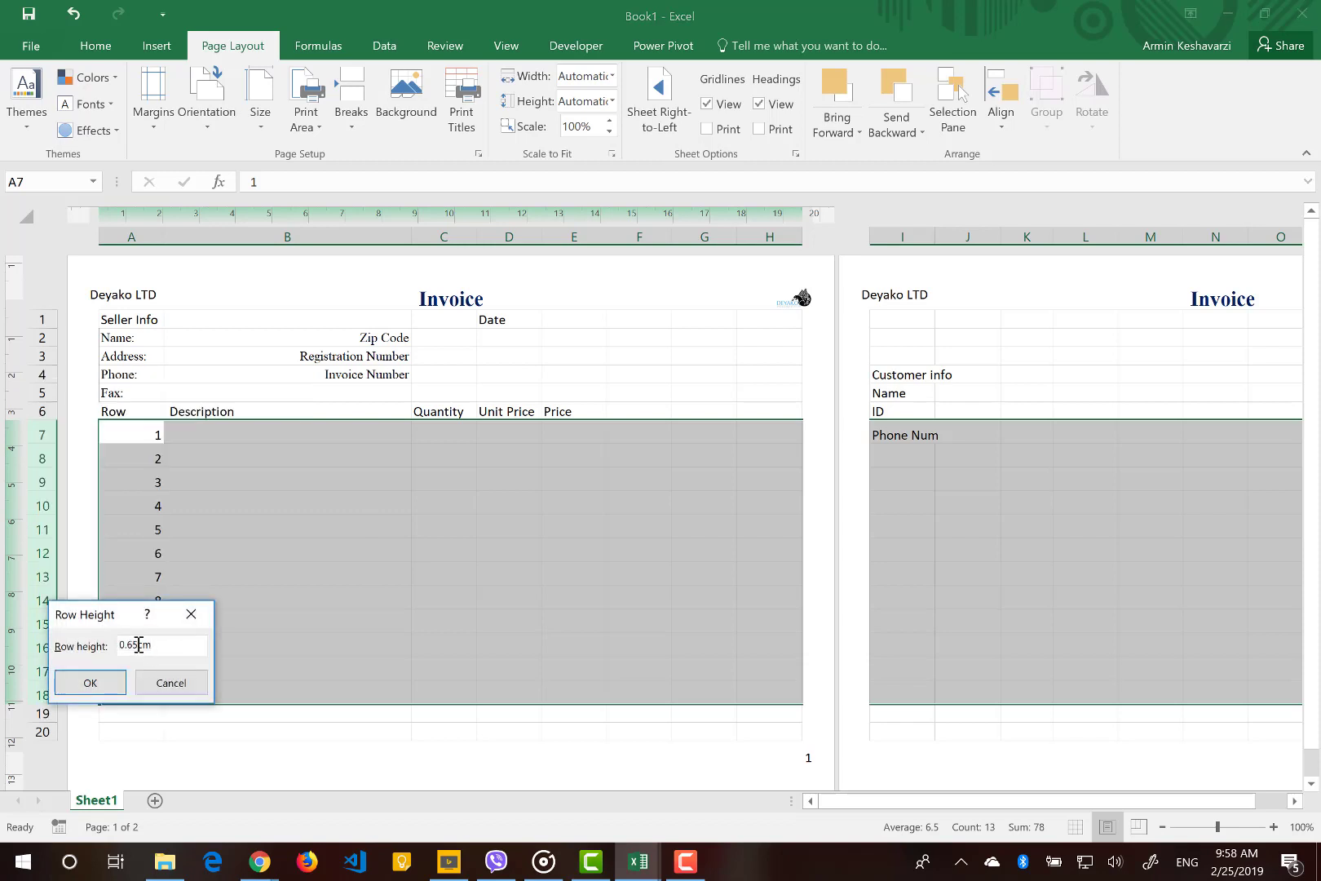
click(112, 684)
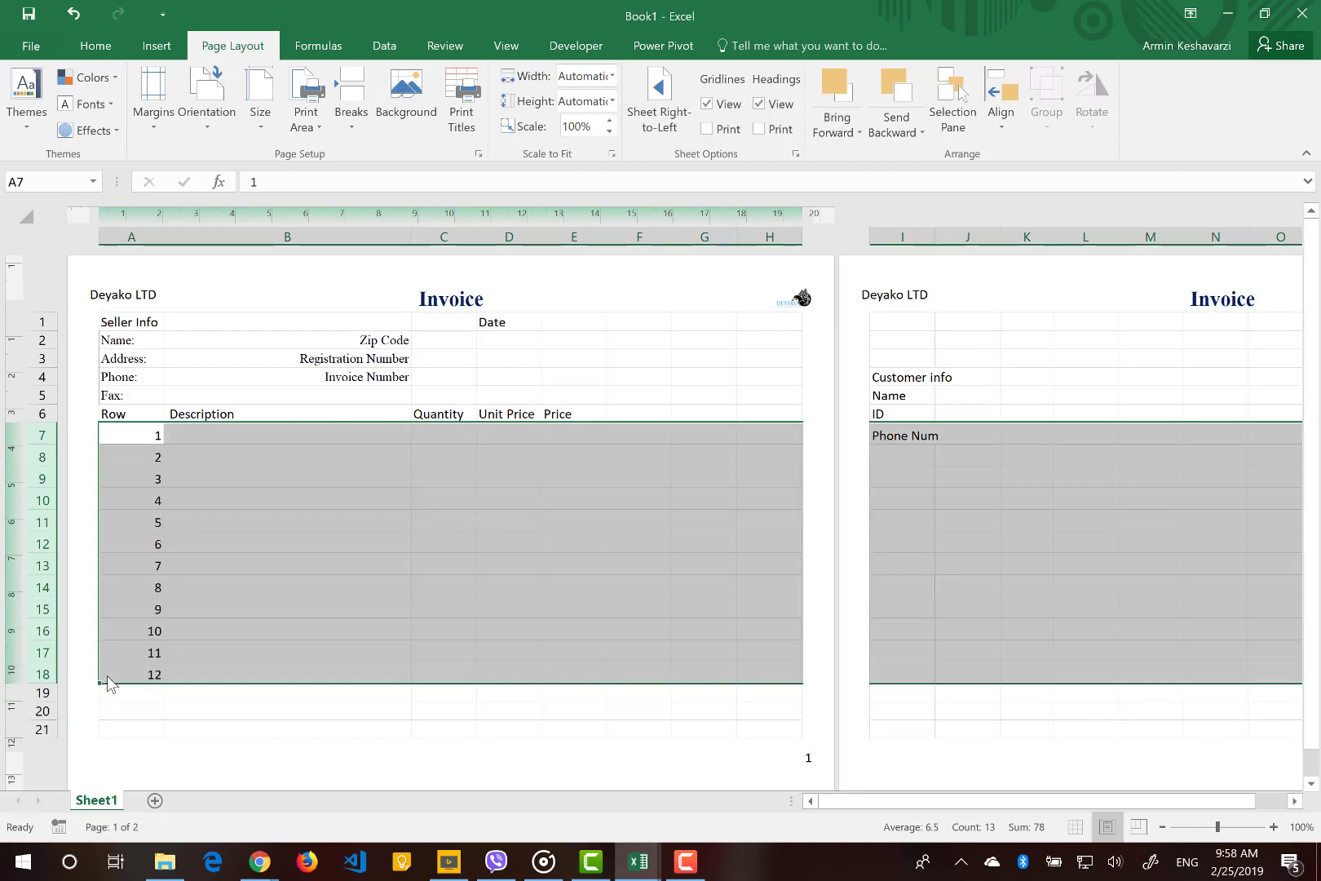
click(138, 694)
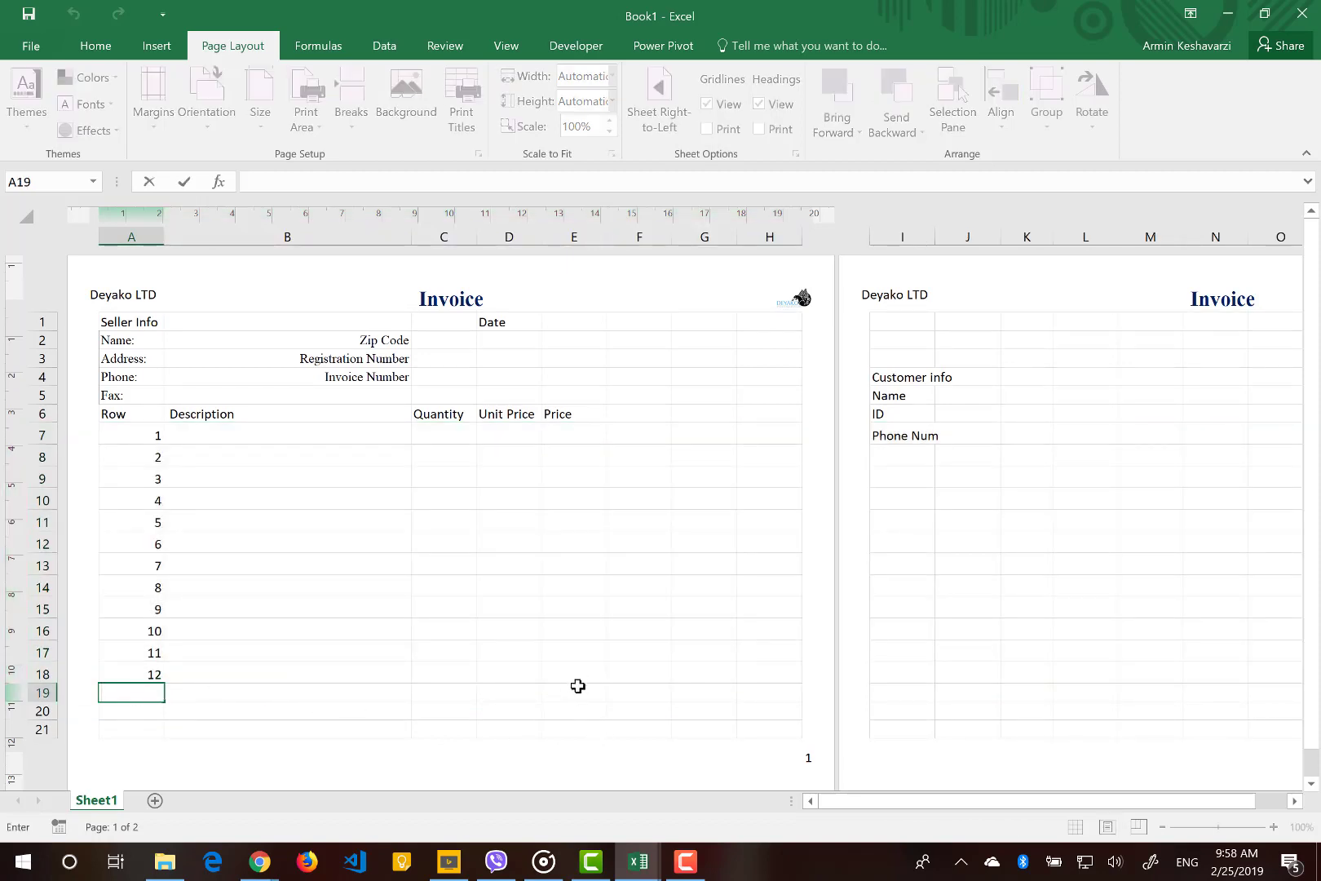
click(142, 714)
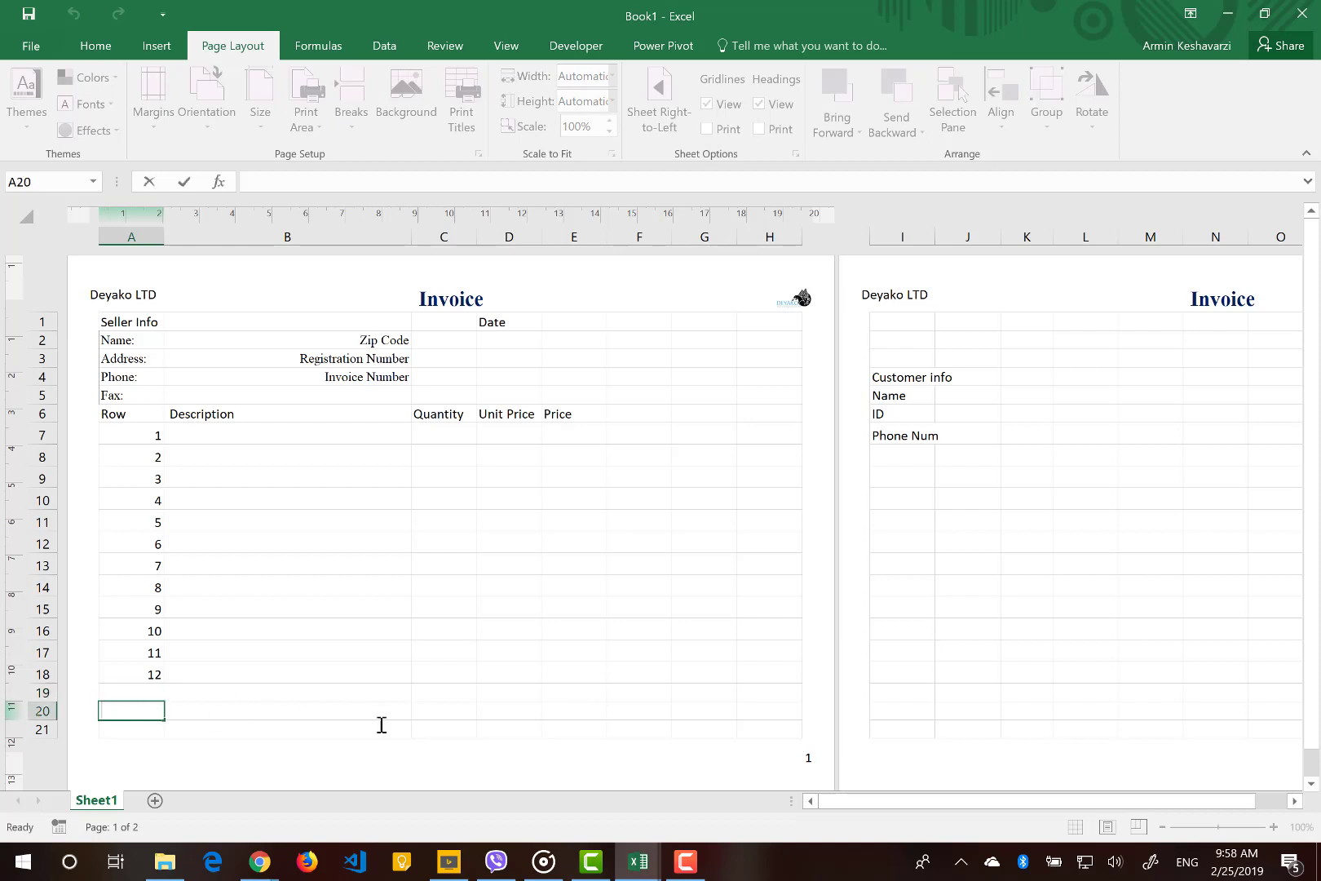
click(424, 439)
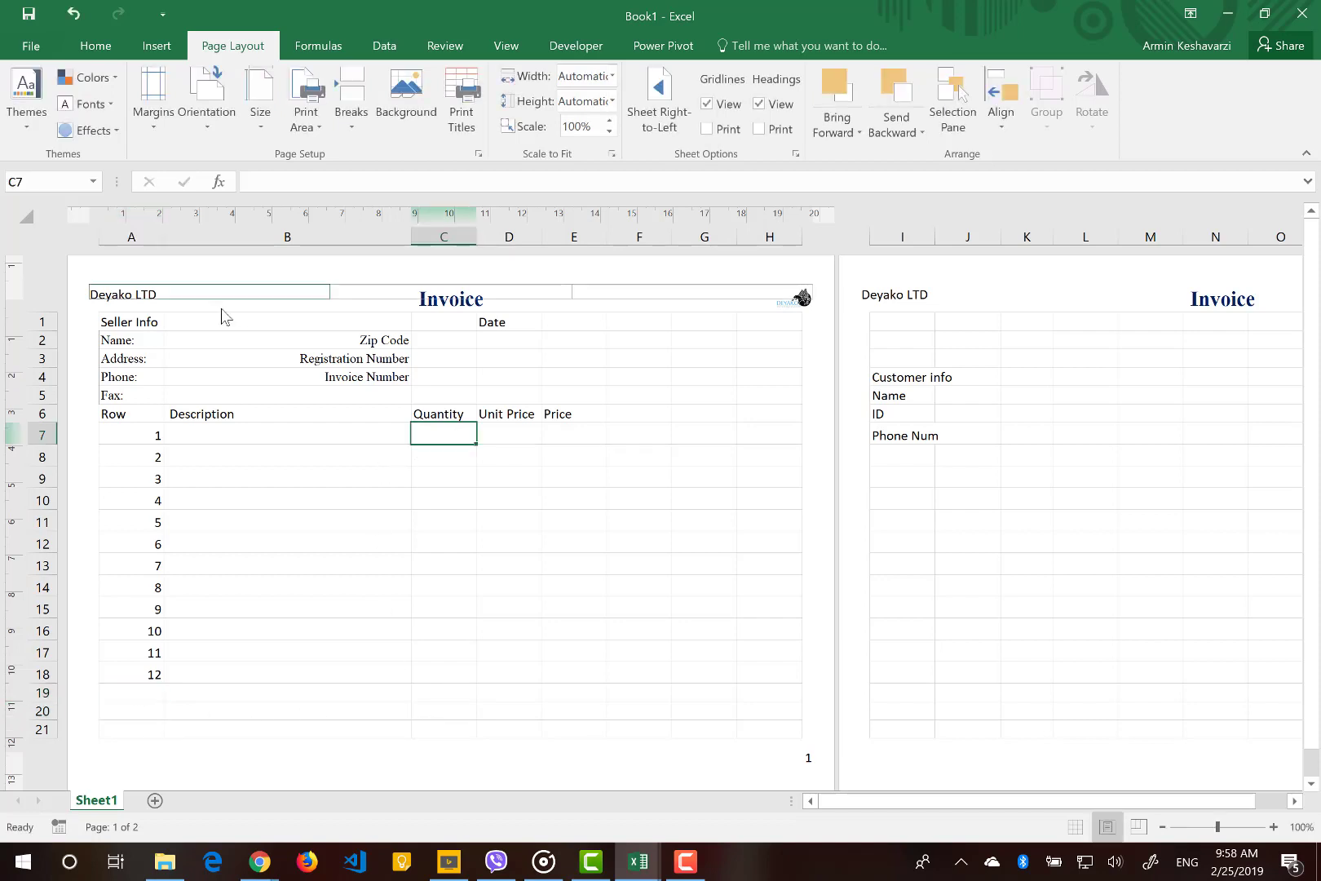
Switch to the Invoice Management workbook and examine the item table and its Description, Quantity, Unit Price and Price headings.
click(639, 861)
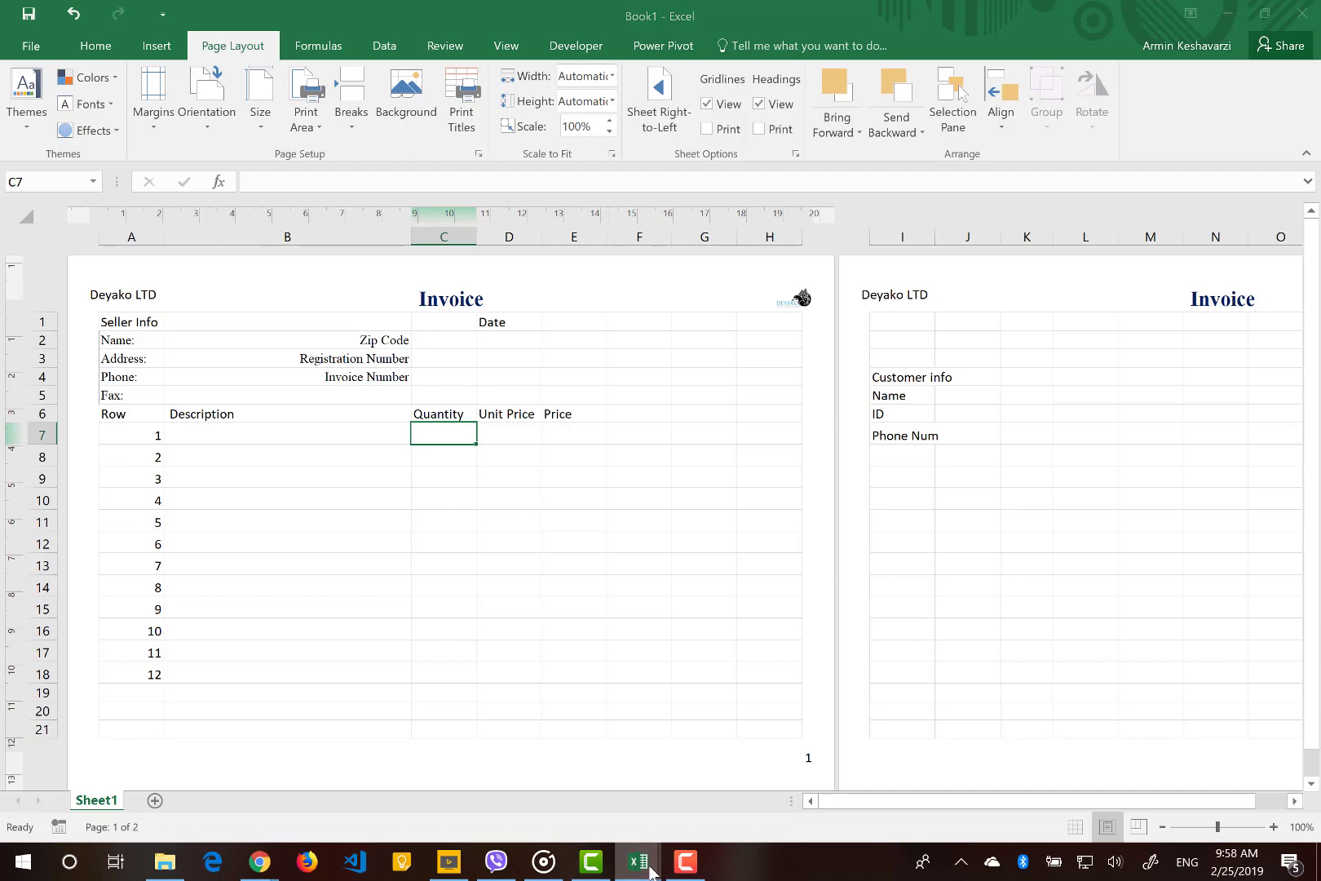
click(667, 767)
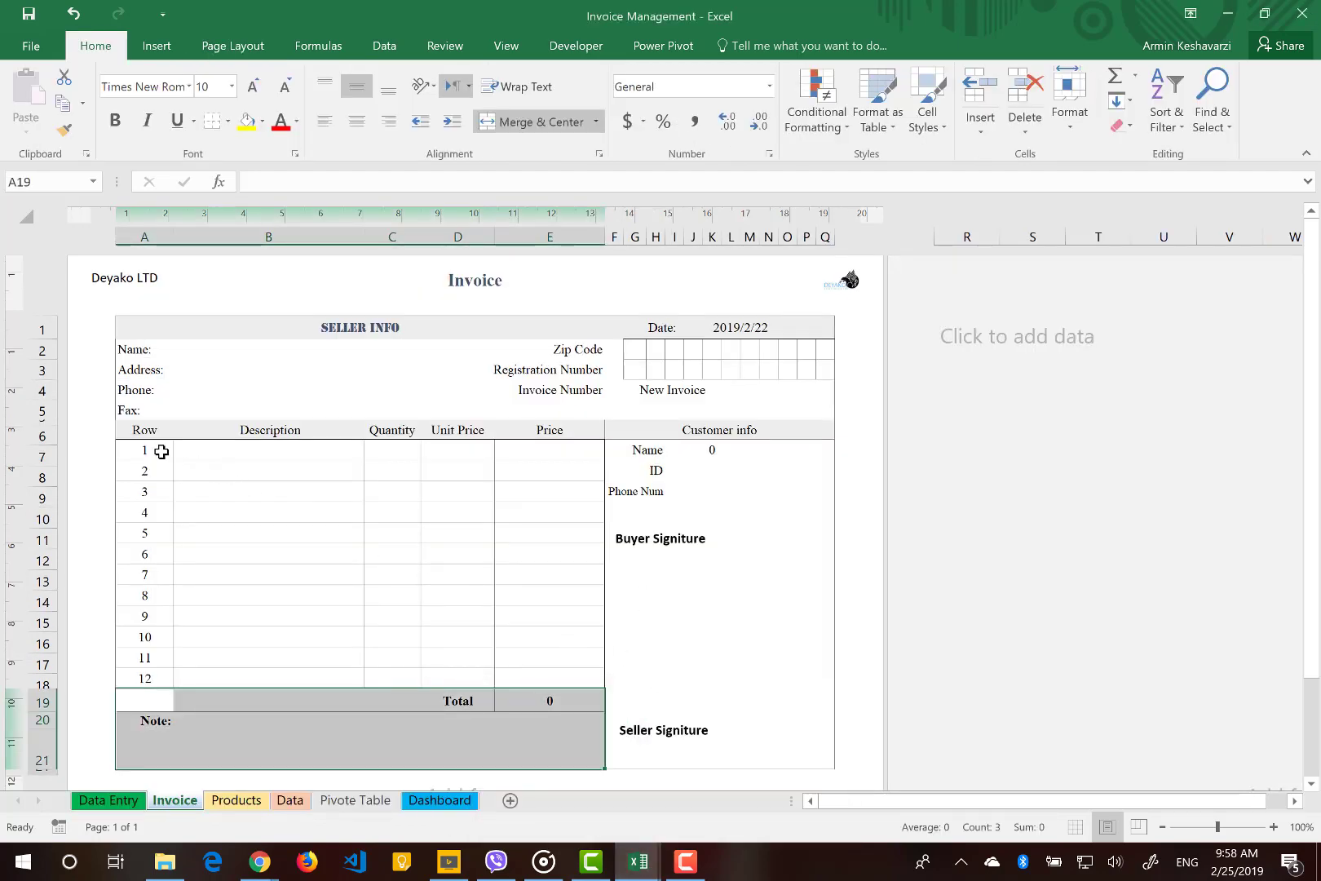
drag(163, 428, 534, 731)
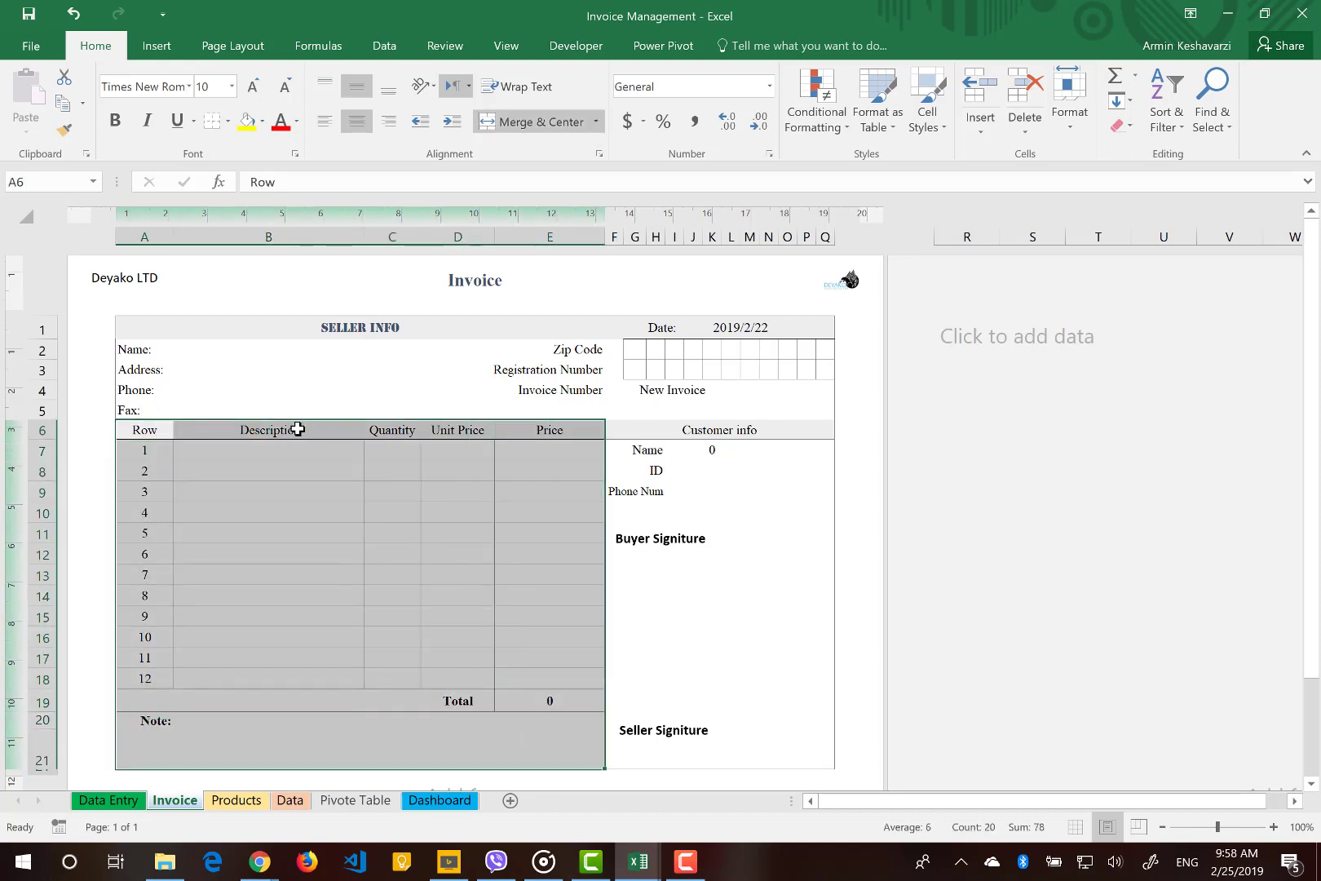
click(298, 429)
click(409, 430)
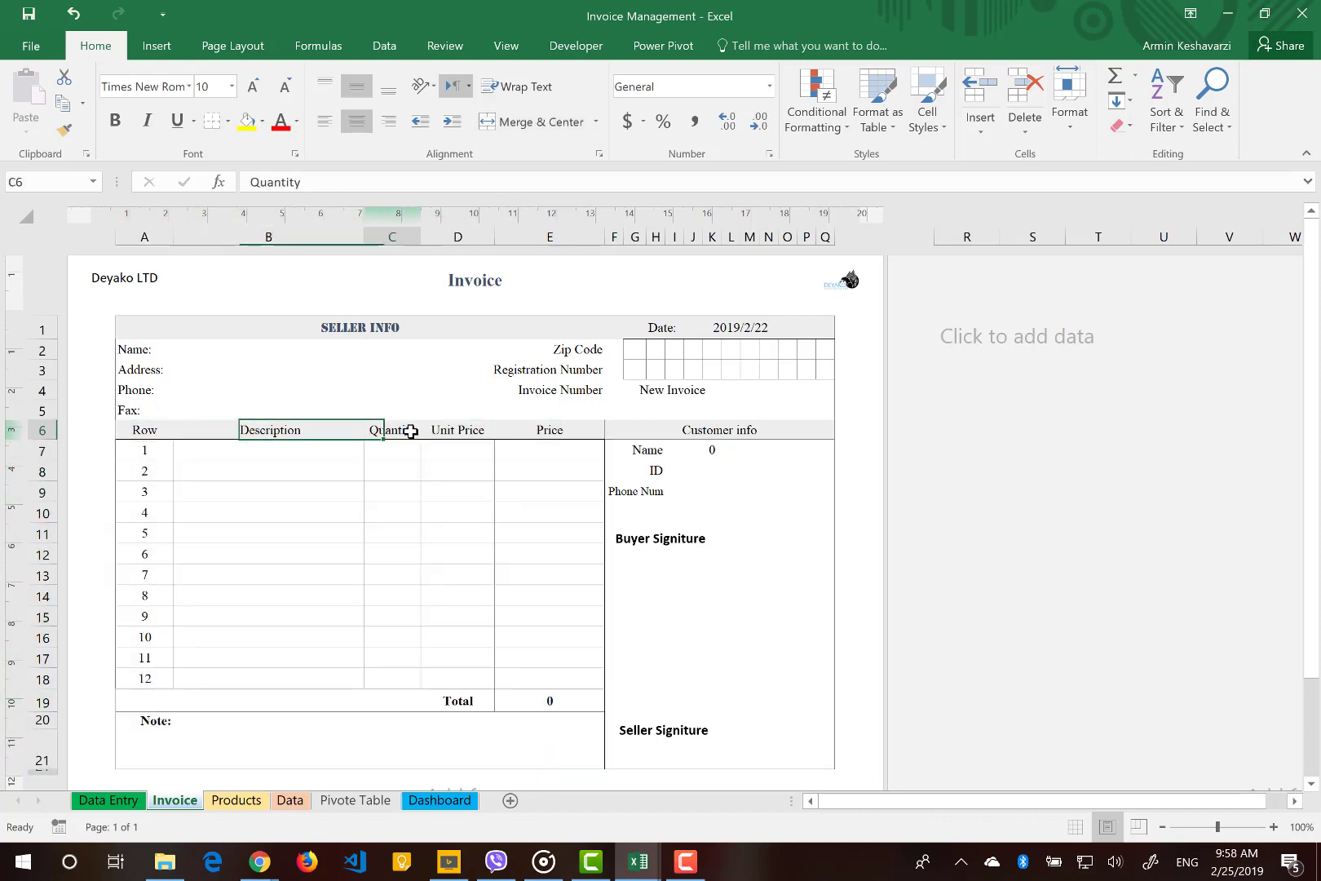
click(458, 430)
click(546, 430)
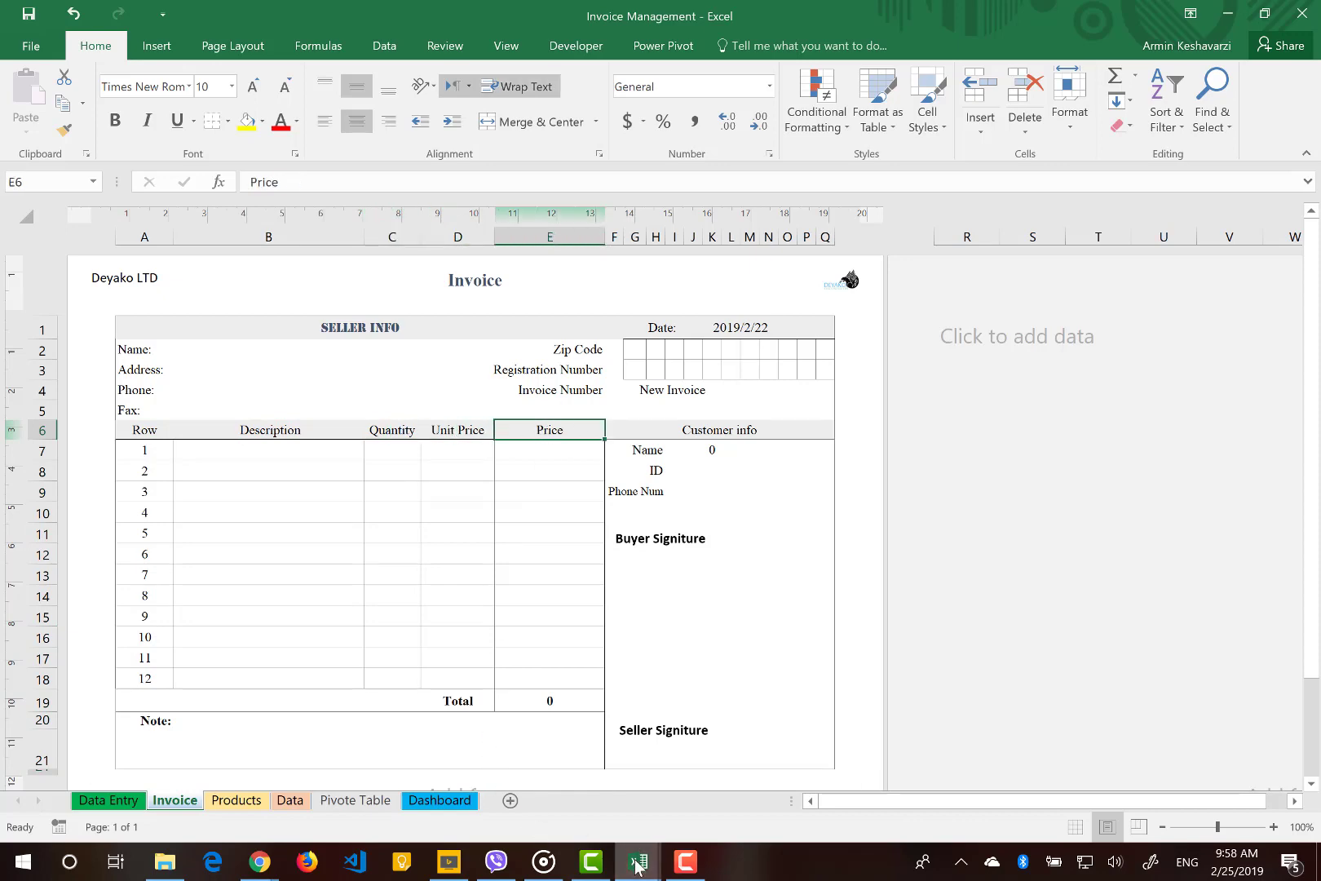
Return to the Book1 workbook and narrow the Quantity column C slightly.
mouse_move(637, 863)
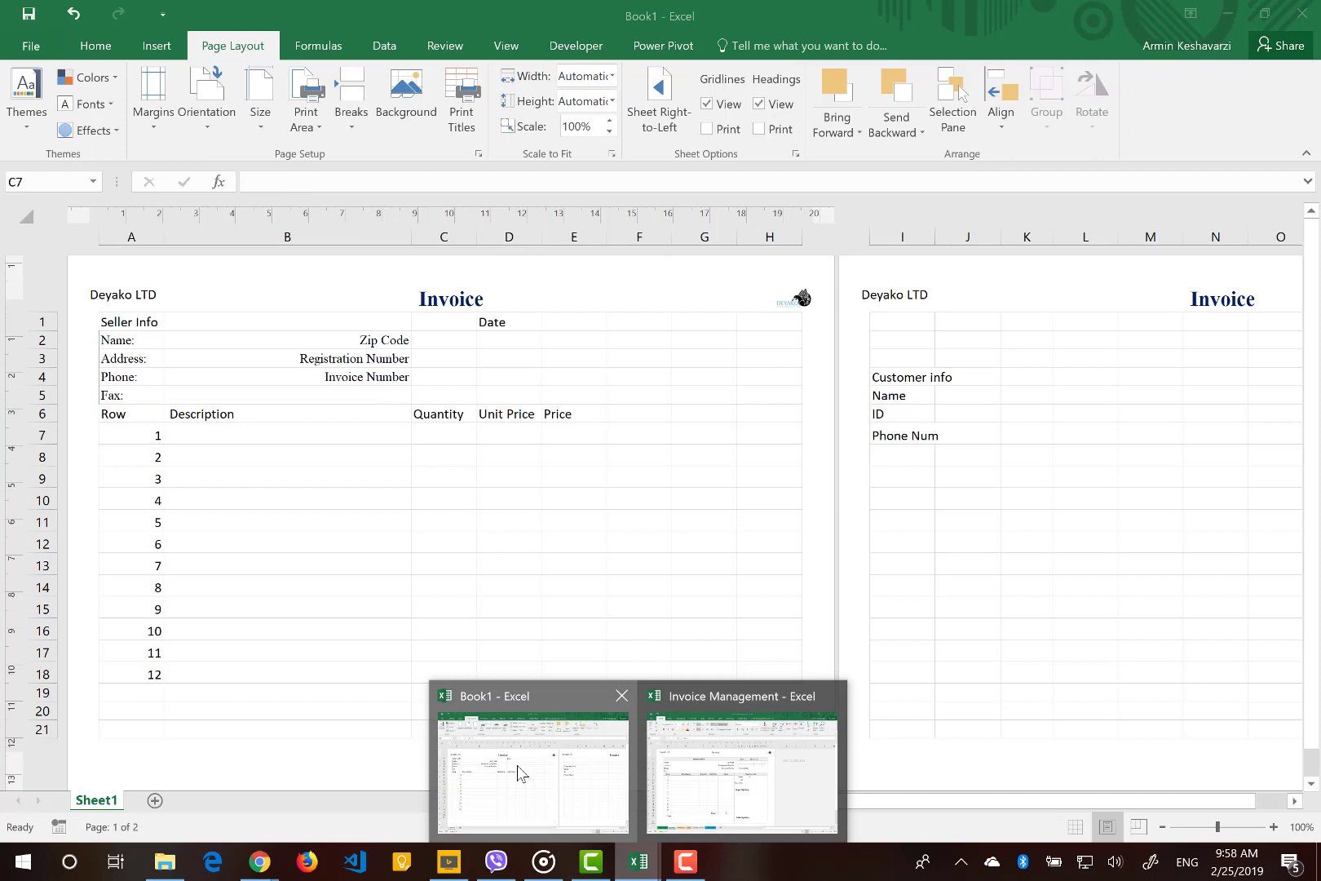
click(522, 779)
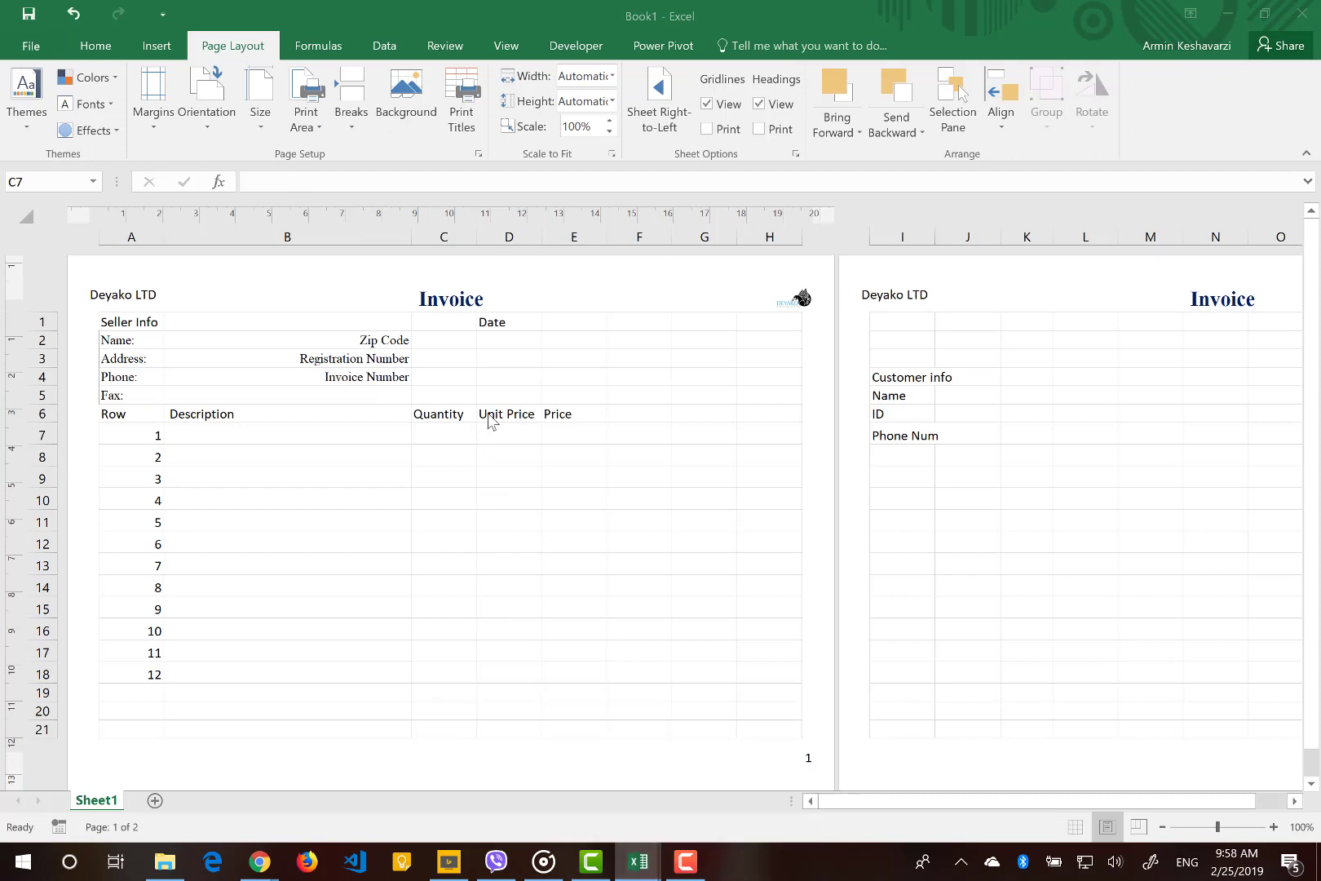
click(474, 243)
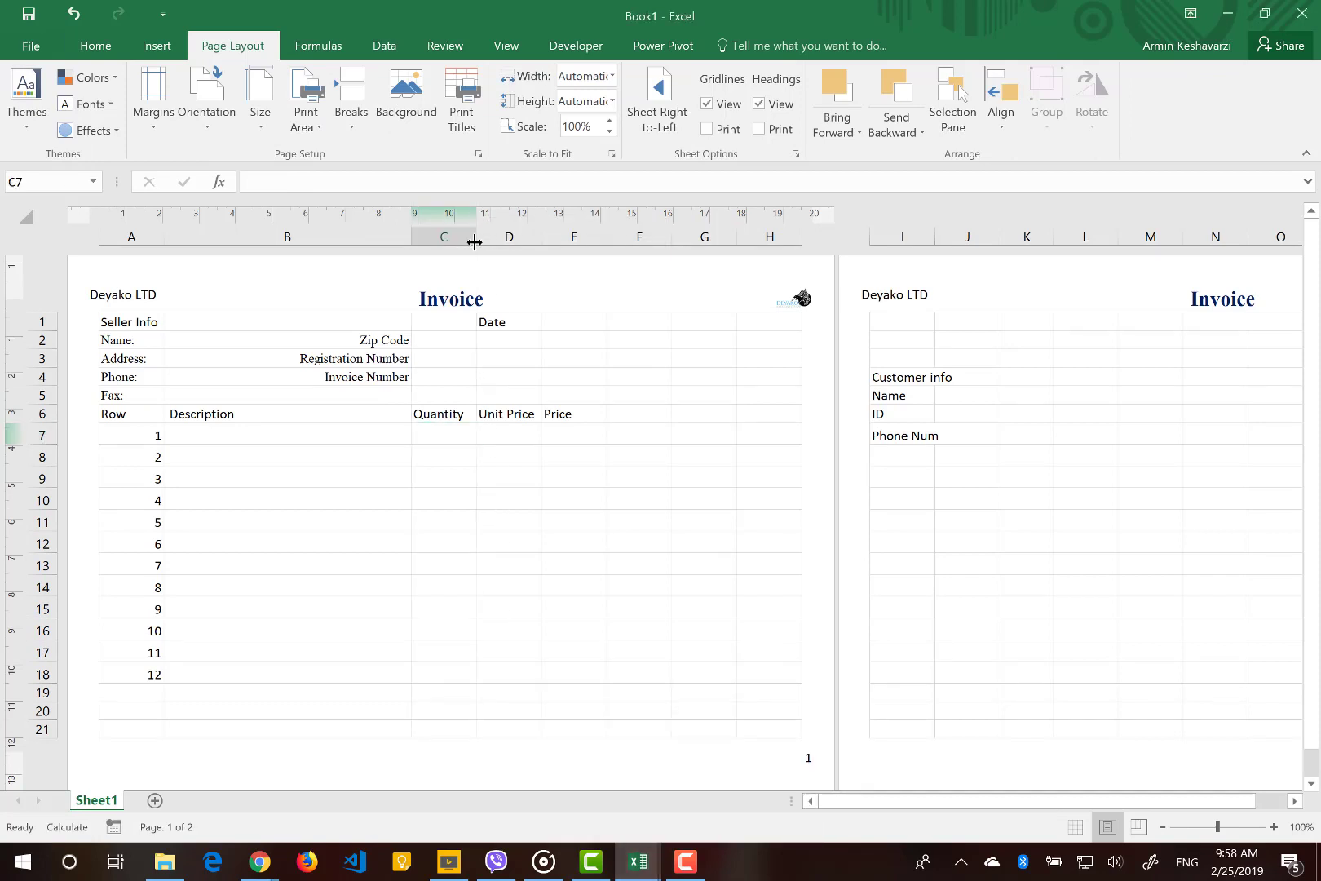
mouse_move(473, 237)
mouse_down()
mouse_move(492, 236)
mouse_move(473, 236)
mouse_up()
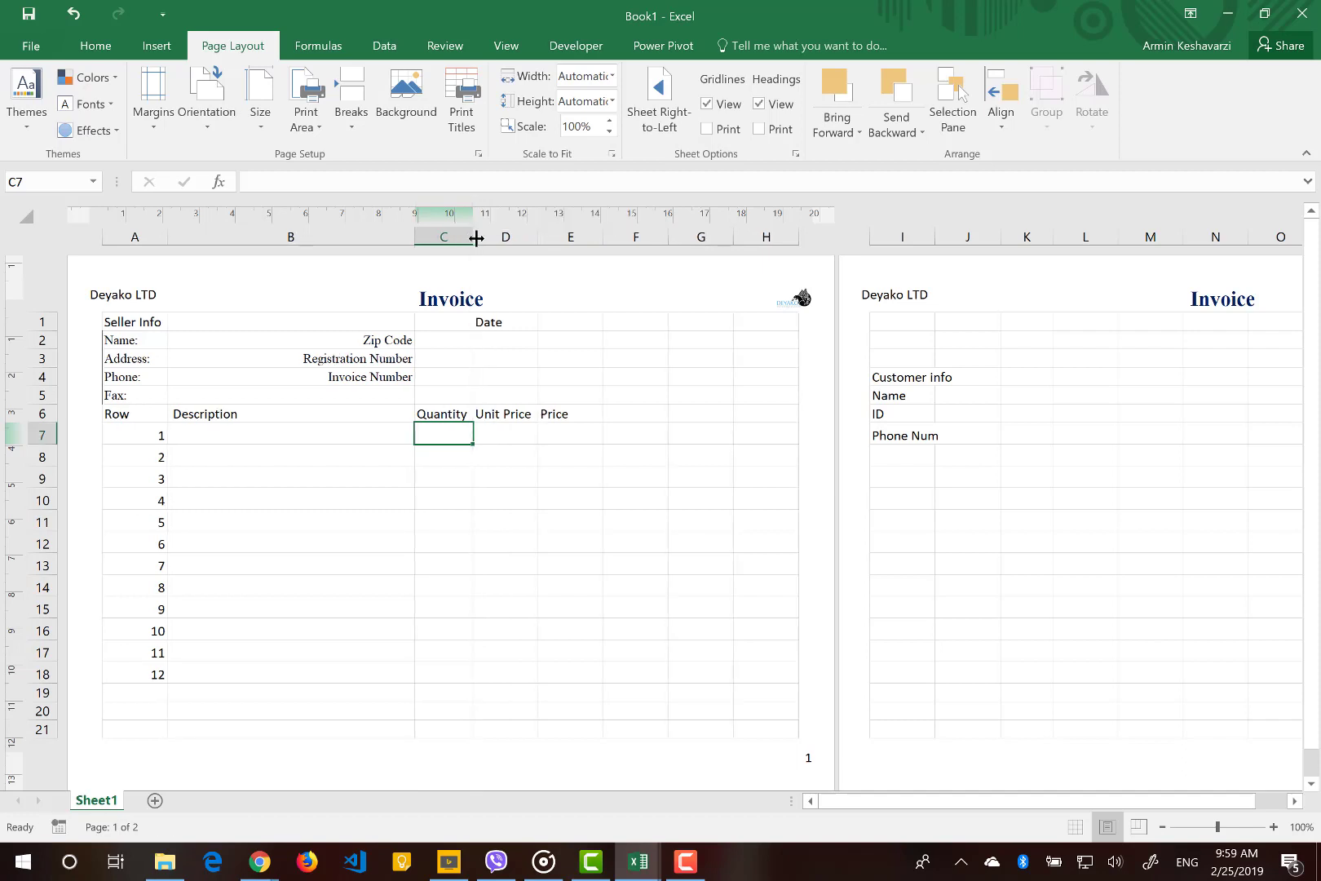
Enter a sample quantity of 1000 in C7 and a sample unit price of 100000 in D7 to test the column widths.
text(1000)
key(Return)
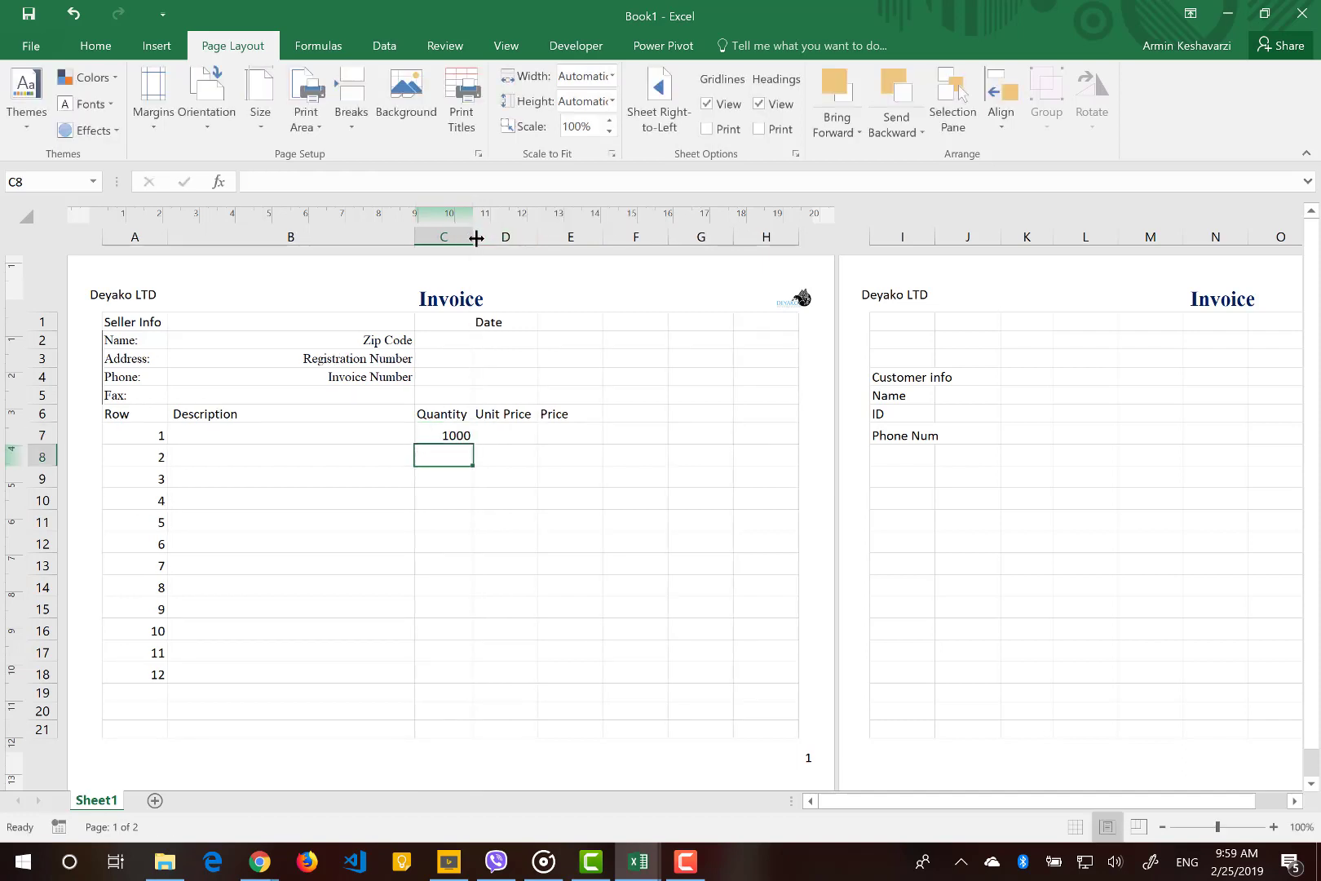
click(464, 433)
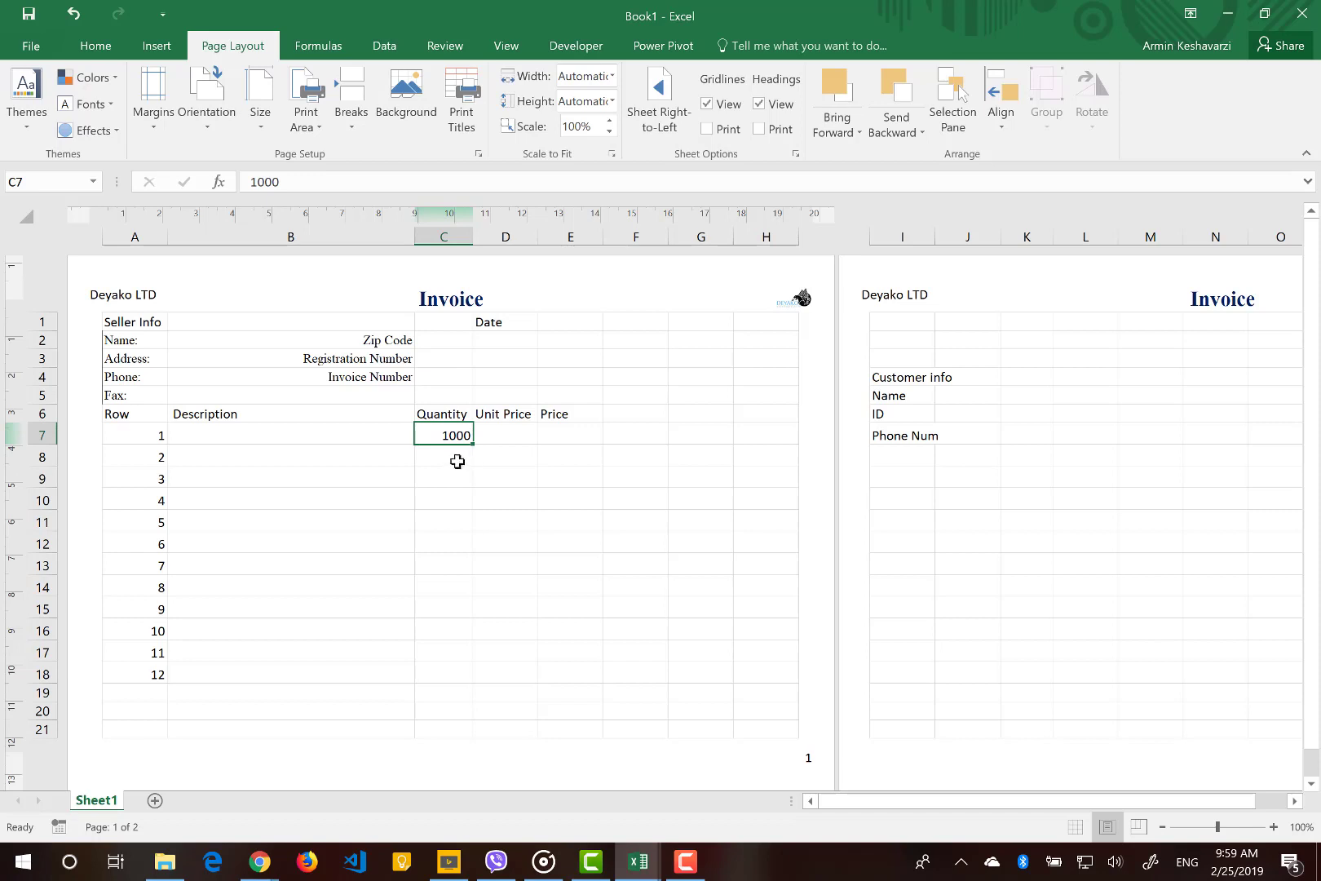
click(511, 436)
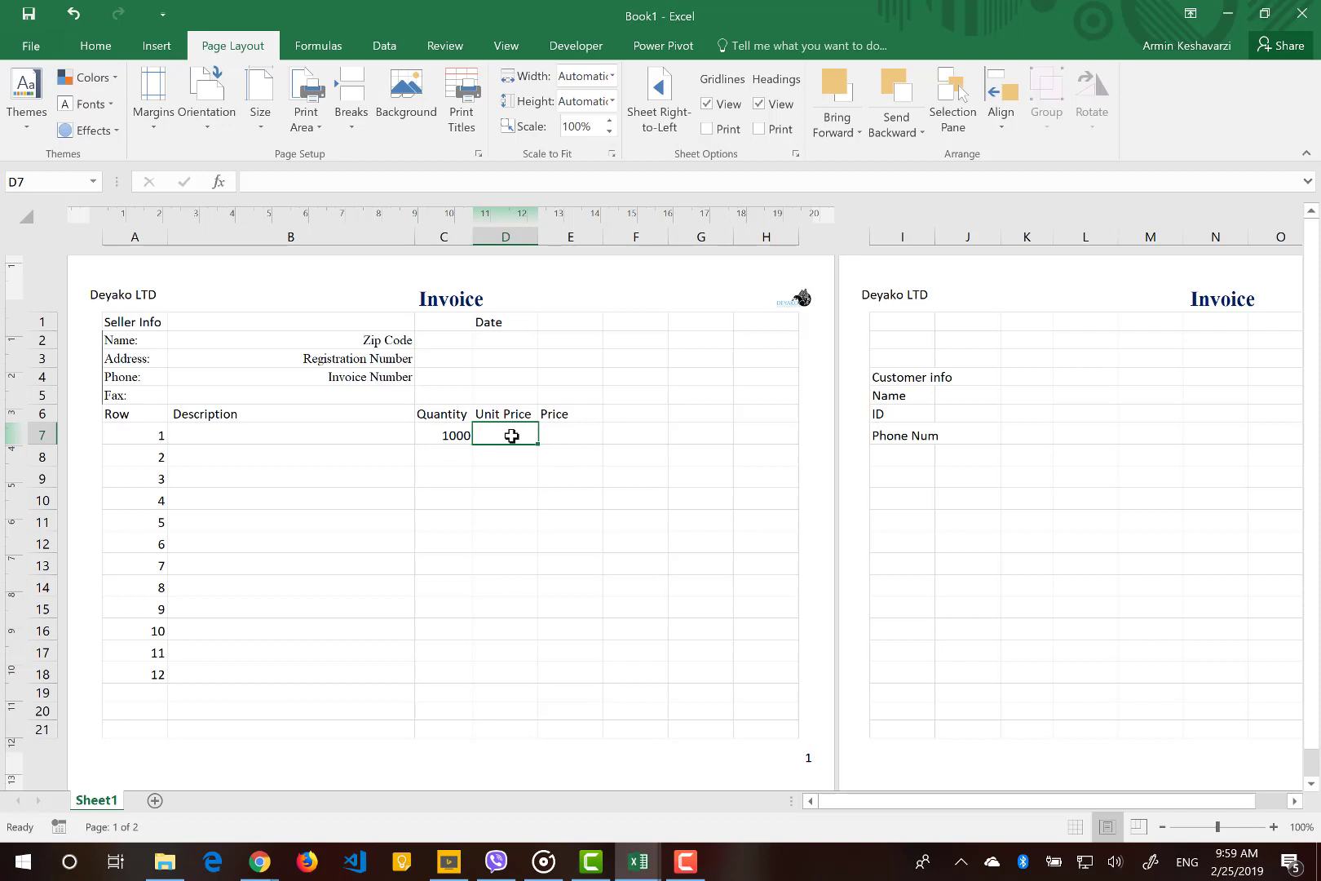
text(10000)
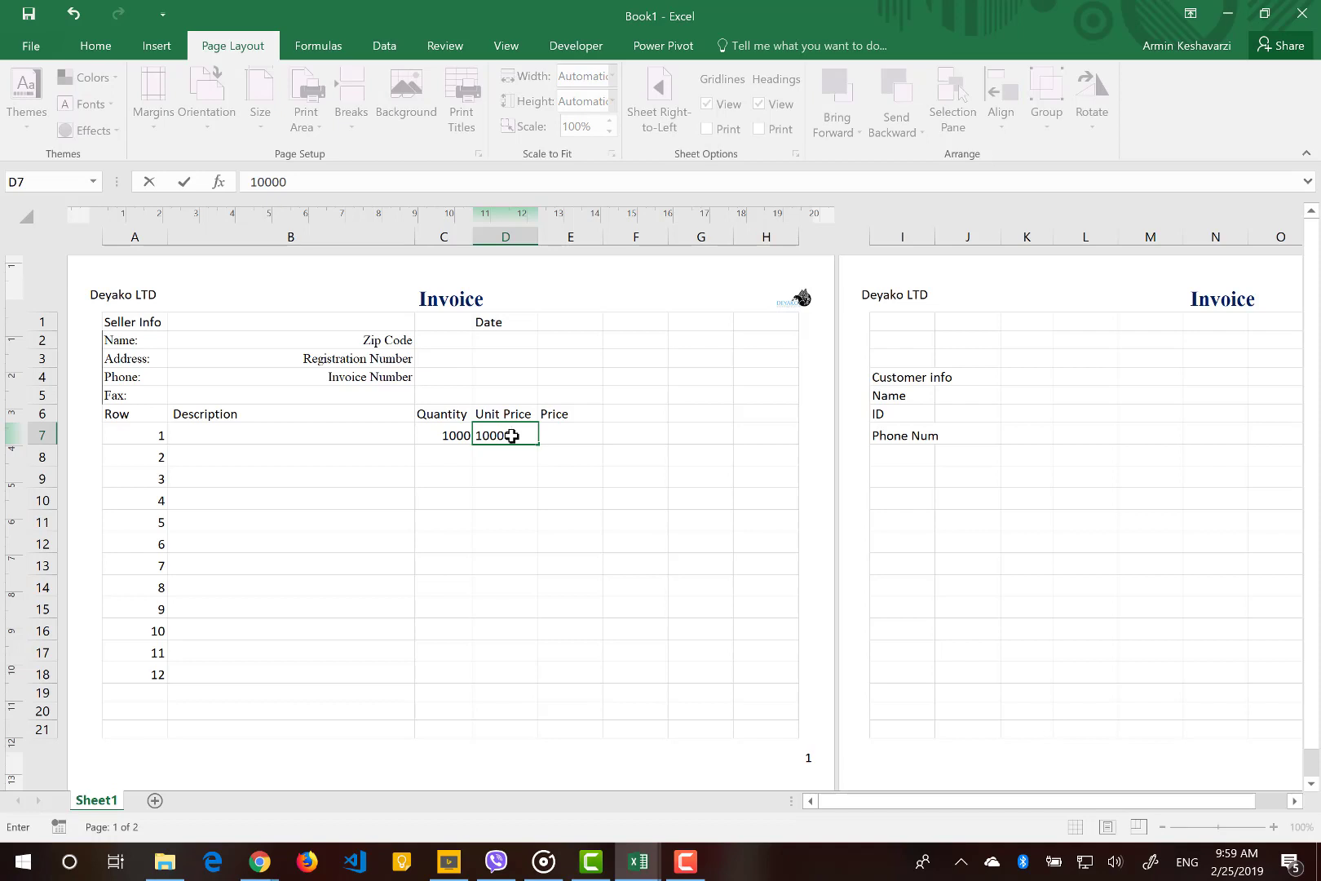
drag(511, 435, 493, 436)
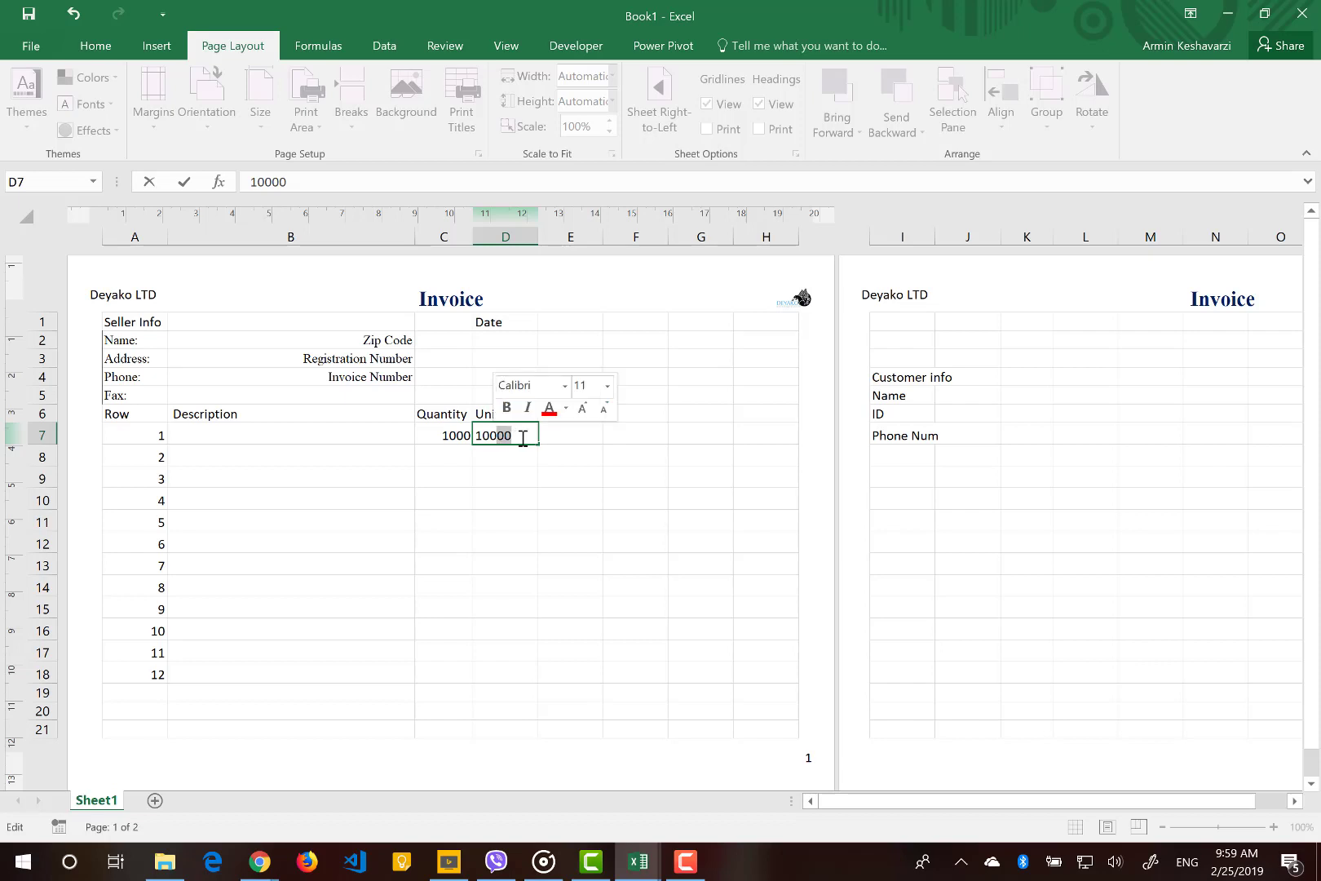
click(523, 438)
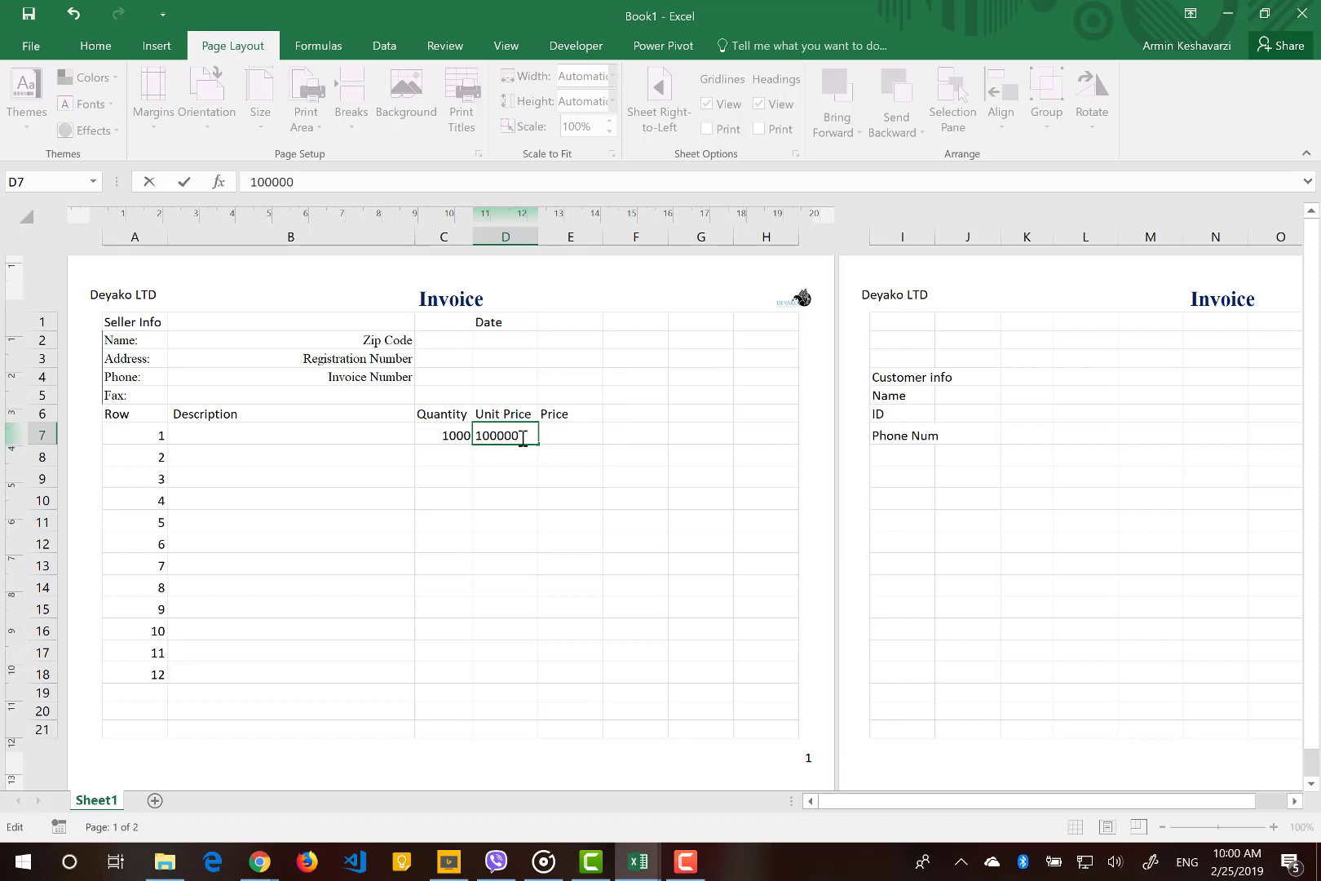
drag(523, 438, 496, 437)
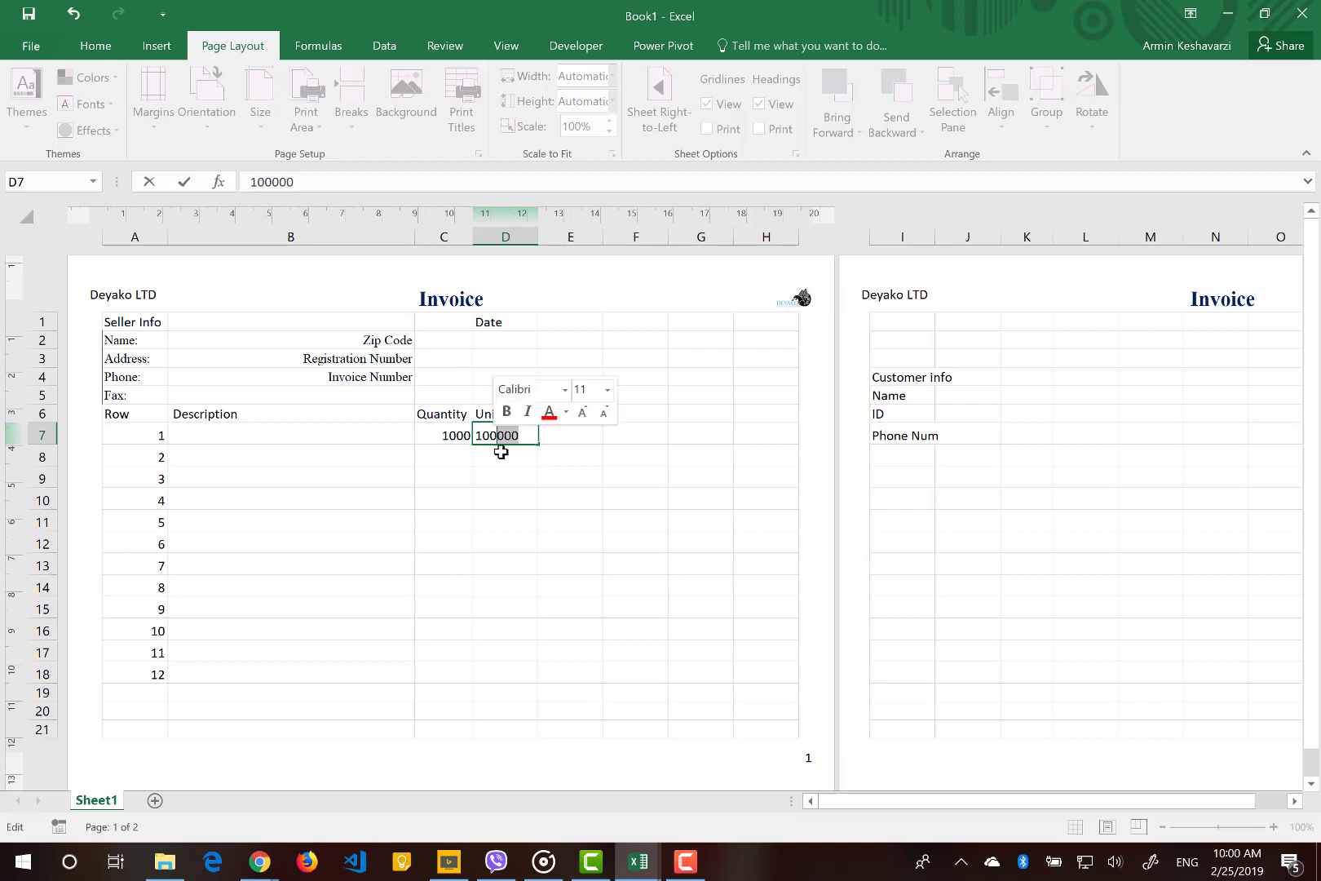
click(511, 477)
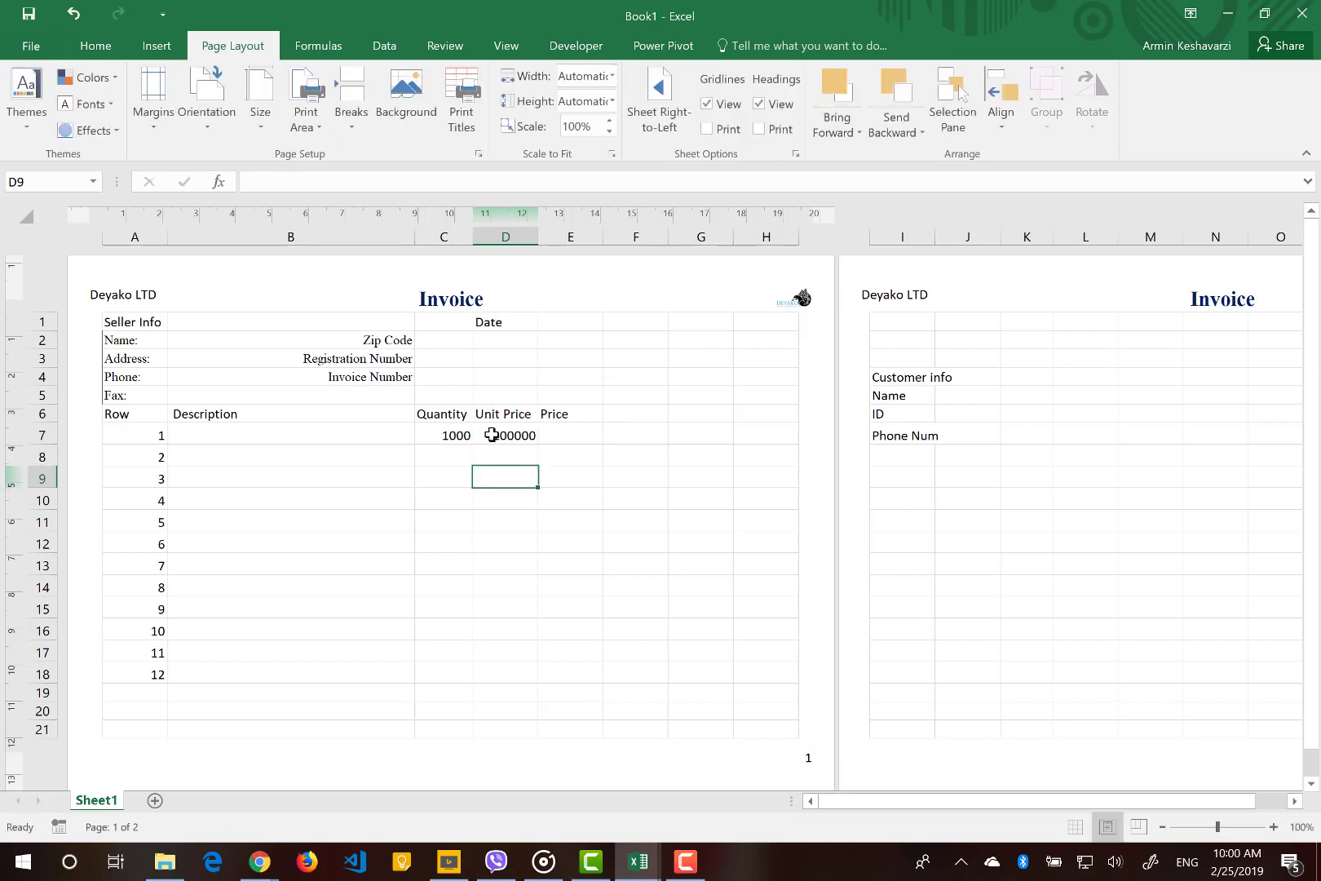
Calculate the sample price in E7 with the formula =C7*D7.
drag(492, 435, 444, 437)
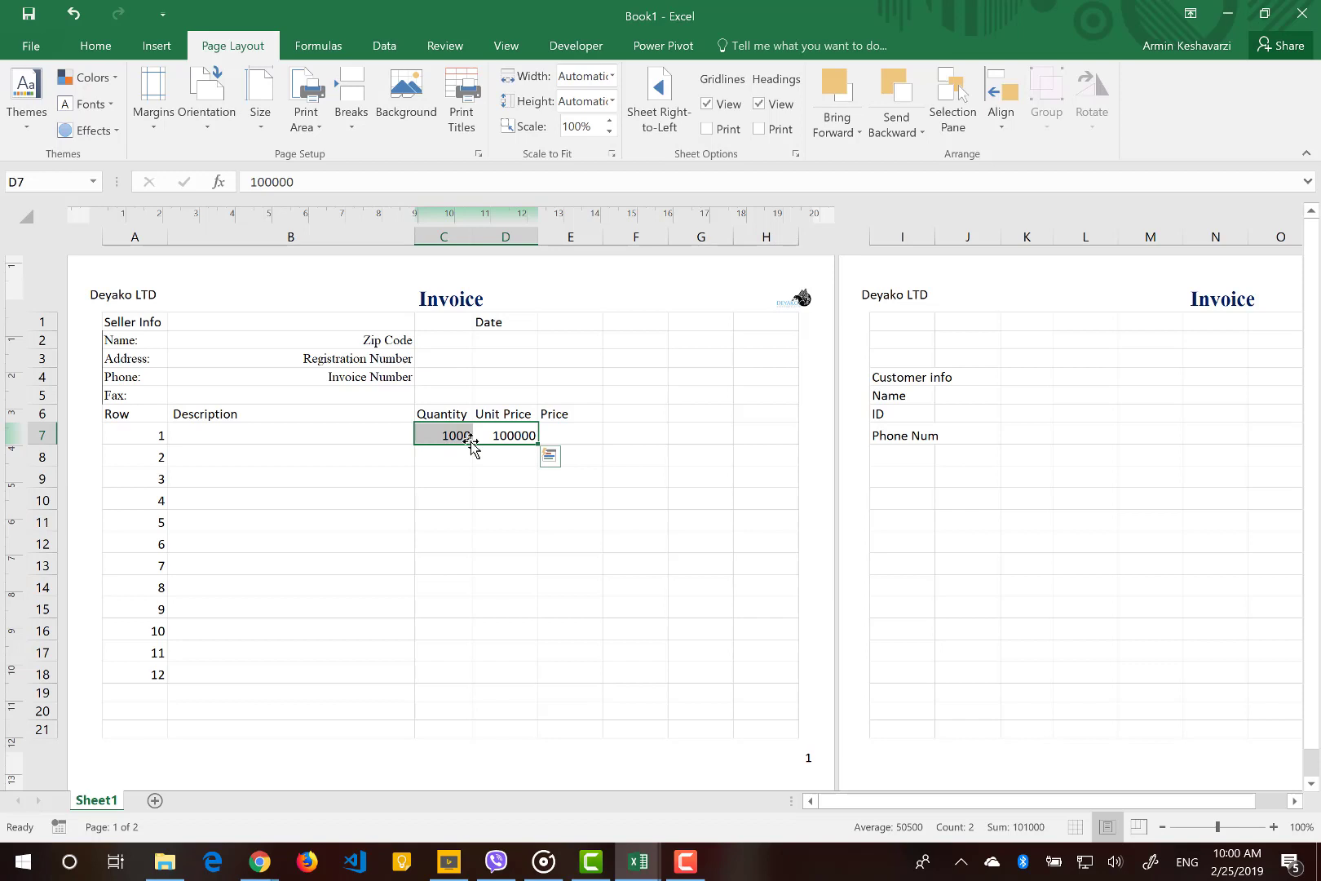
click(582, 439)
text(=)
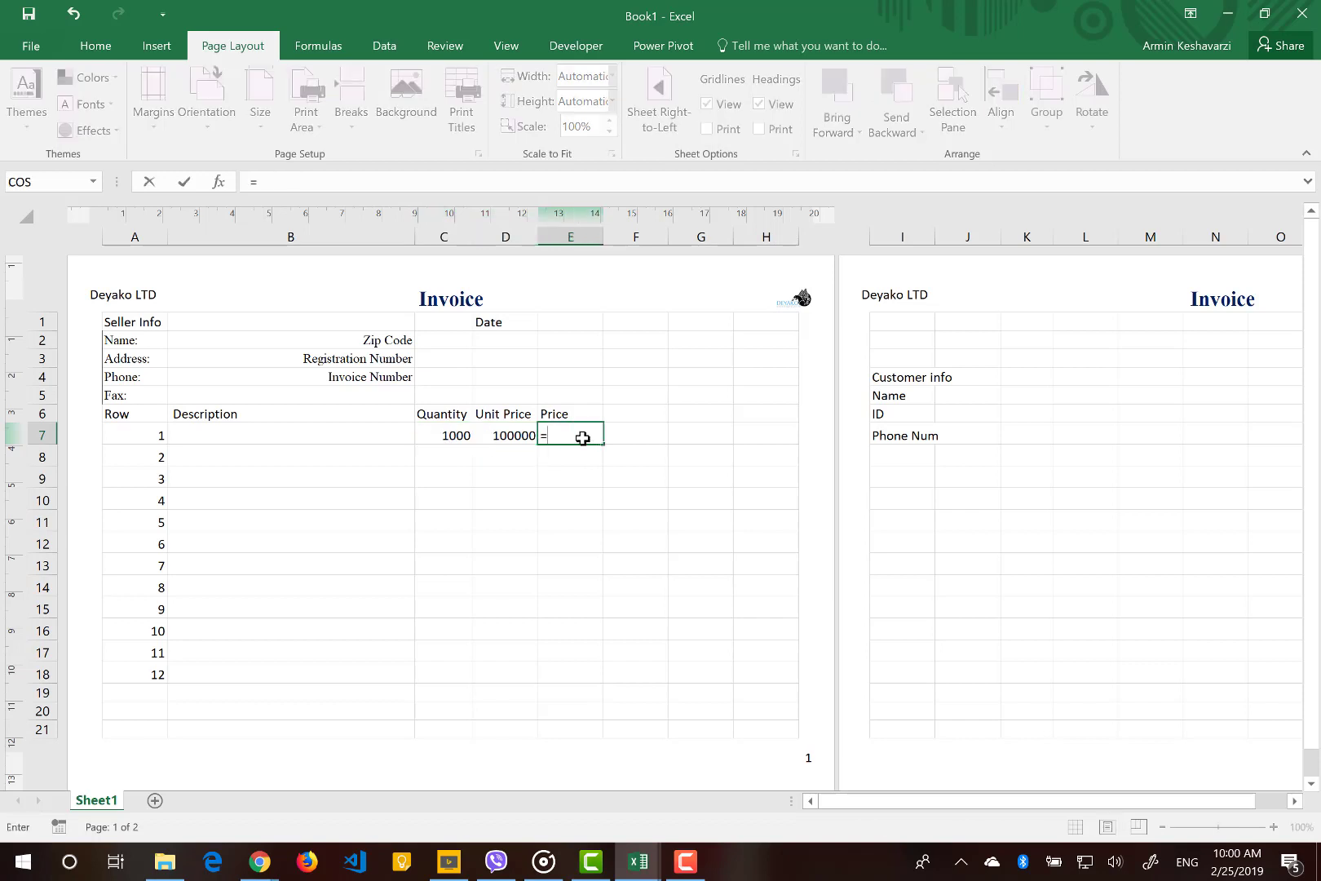
click(425, 440)
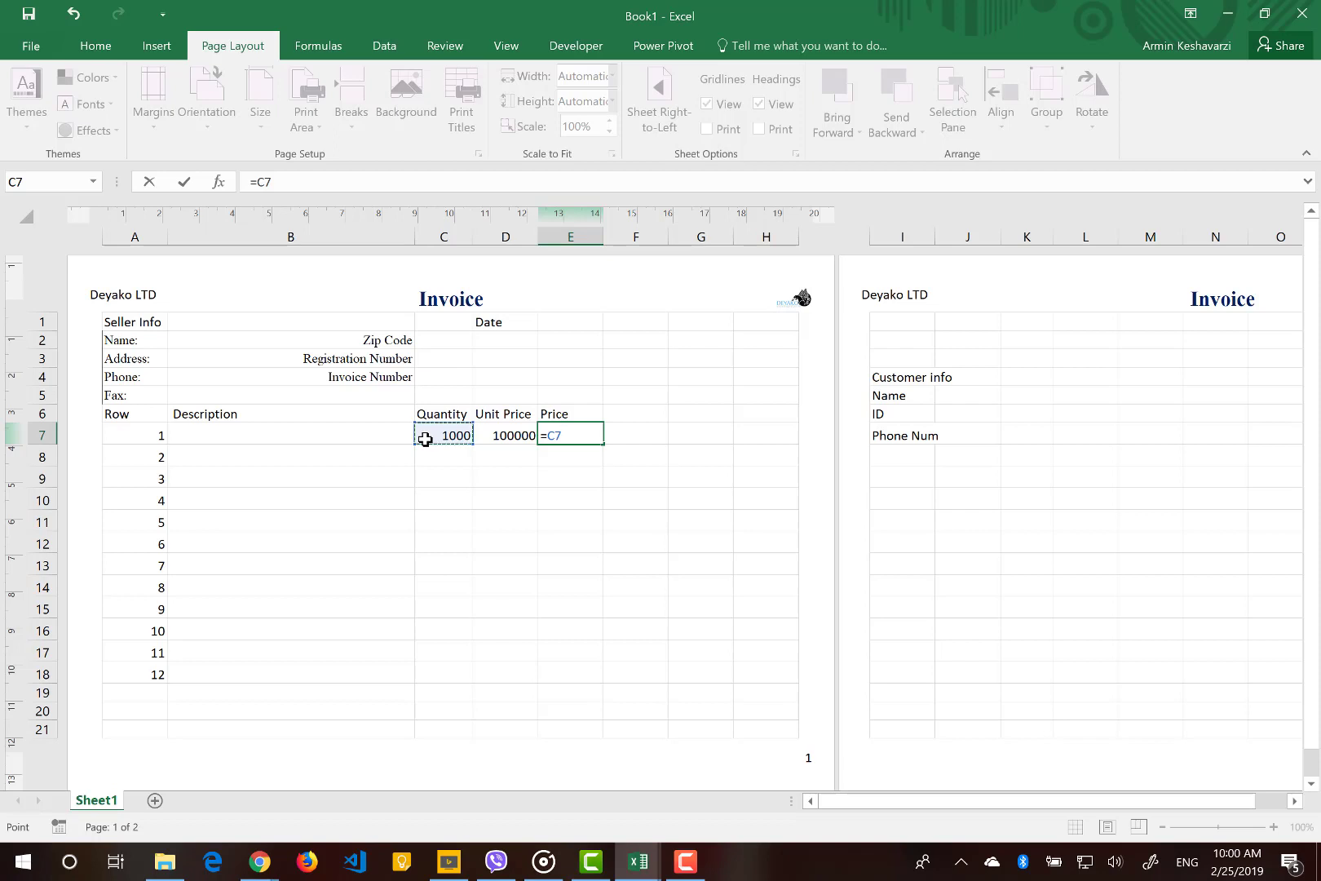
text(8)
key(BackSpace)
click(510, 440)
key(Return)
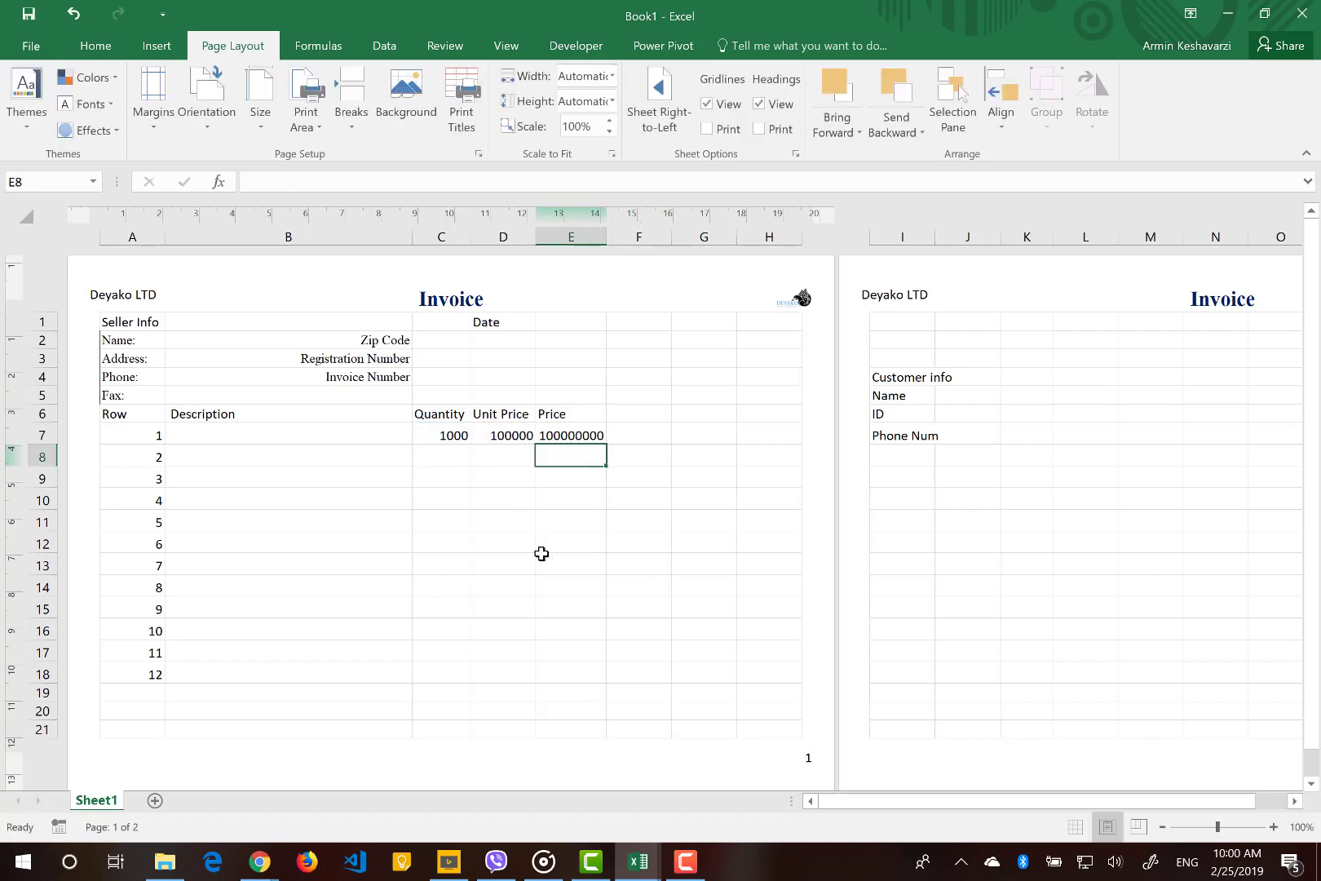
Widen the Price column E slightly to give large amounts more room.
click(588, 433)
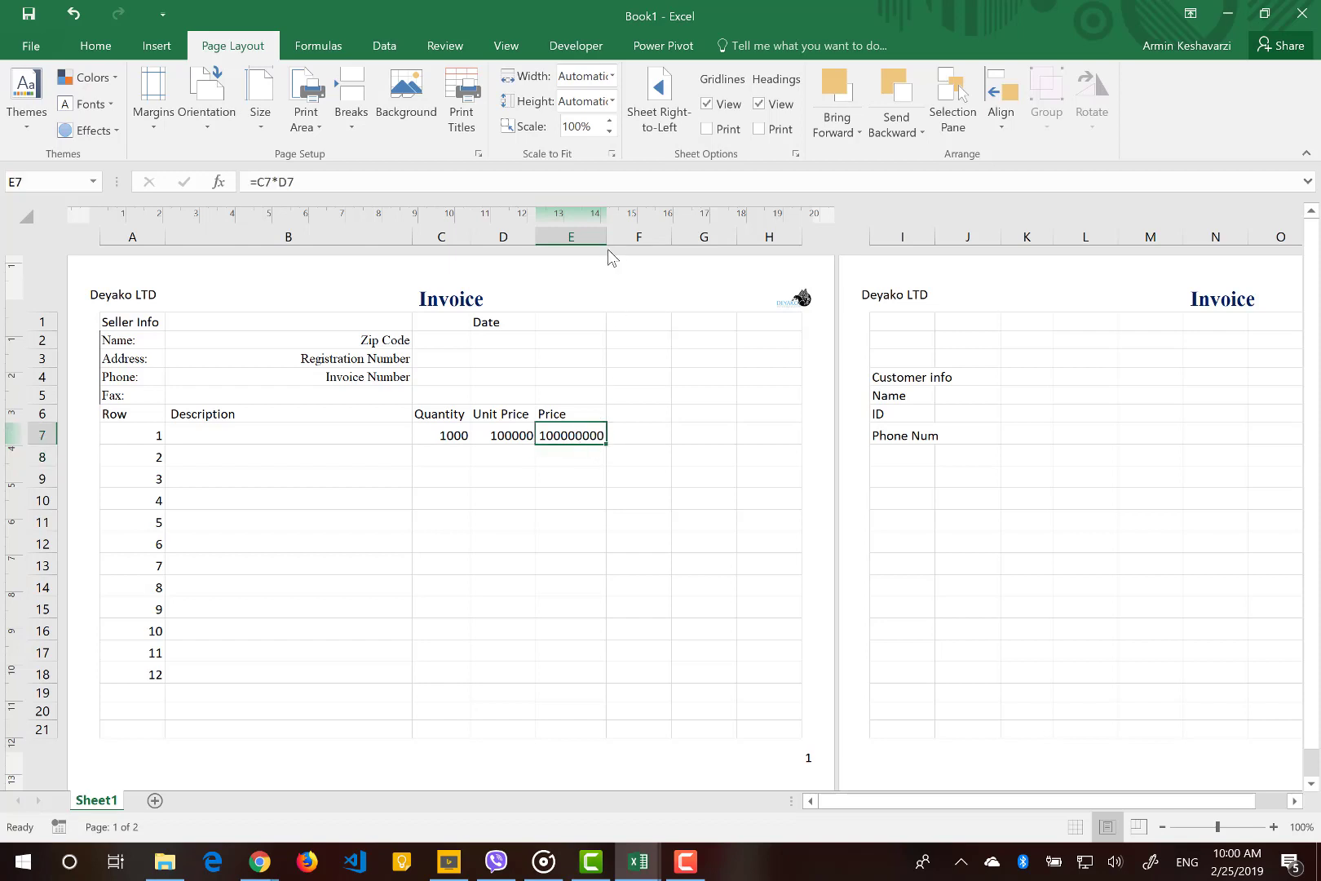
drag(606, 239, 617, 242)
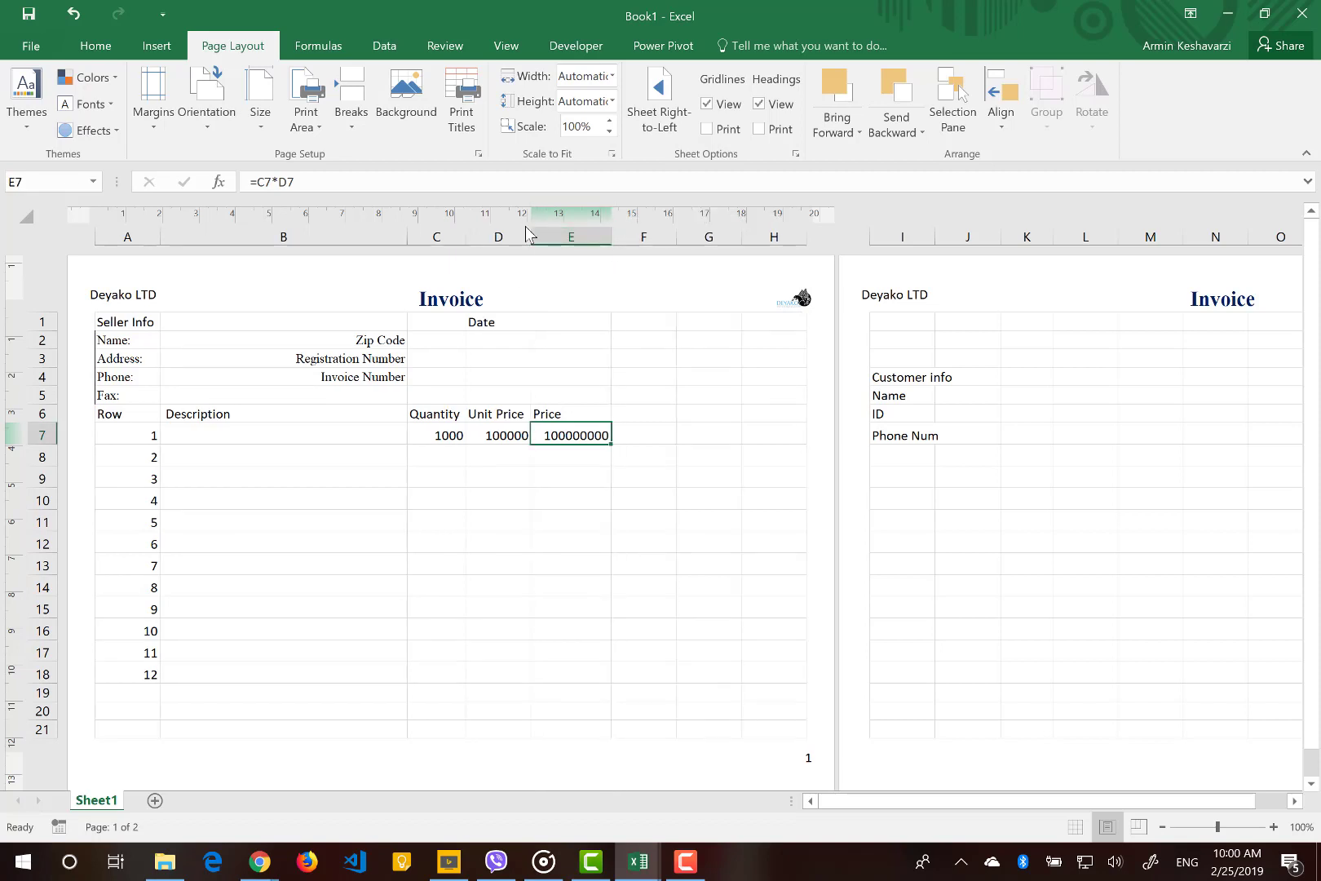
Clear the sample quantity, unit price and price formula from C7, D7 and E7.
key(Delete)
key(Left)
key(Left)
key(Delete)
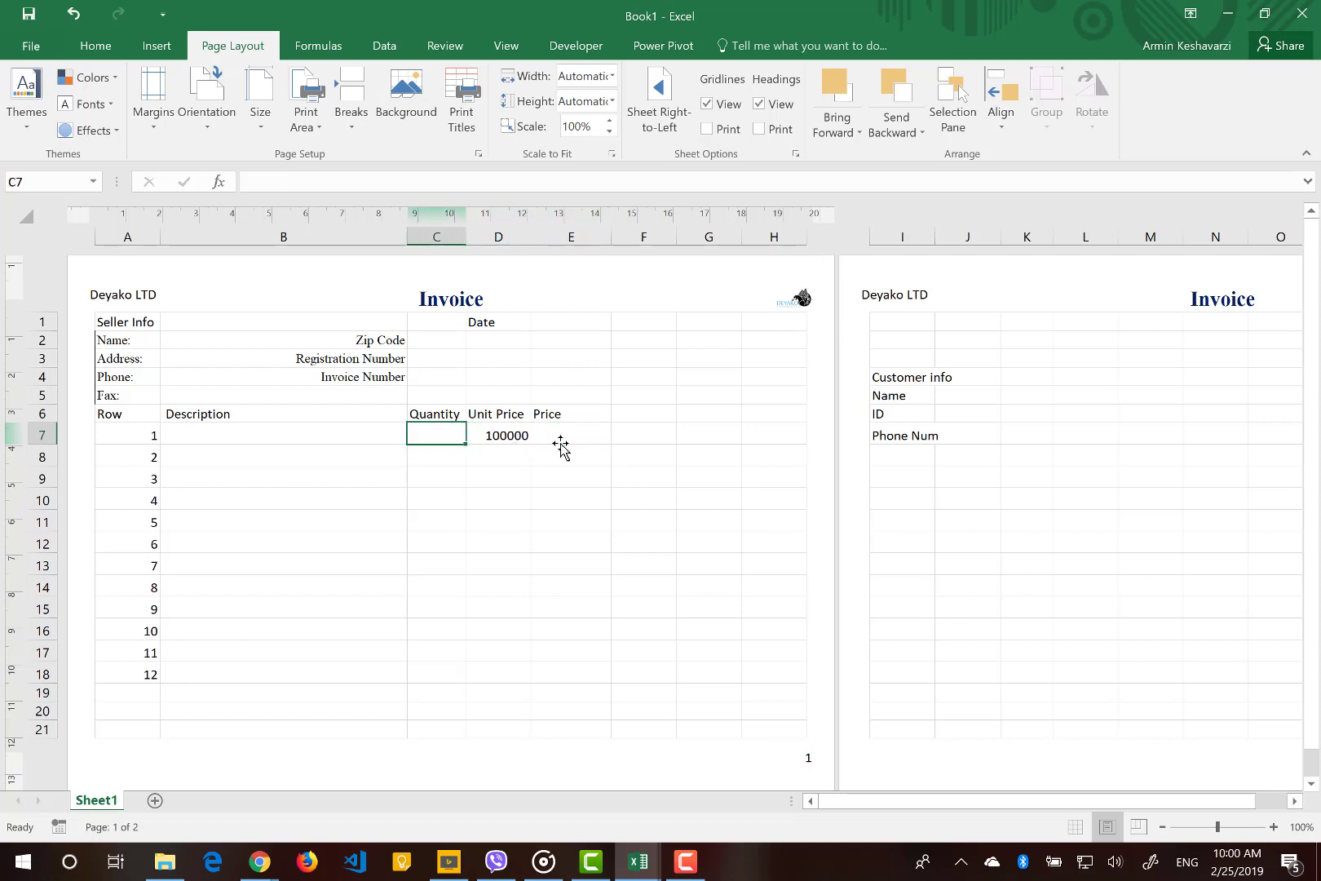
key(Right)
key(Right)
key(Left)
key(Delete)
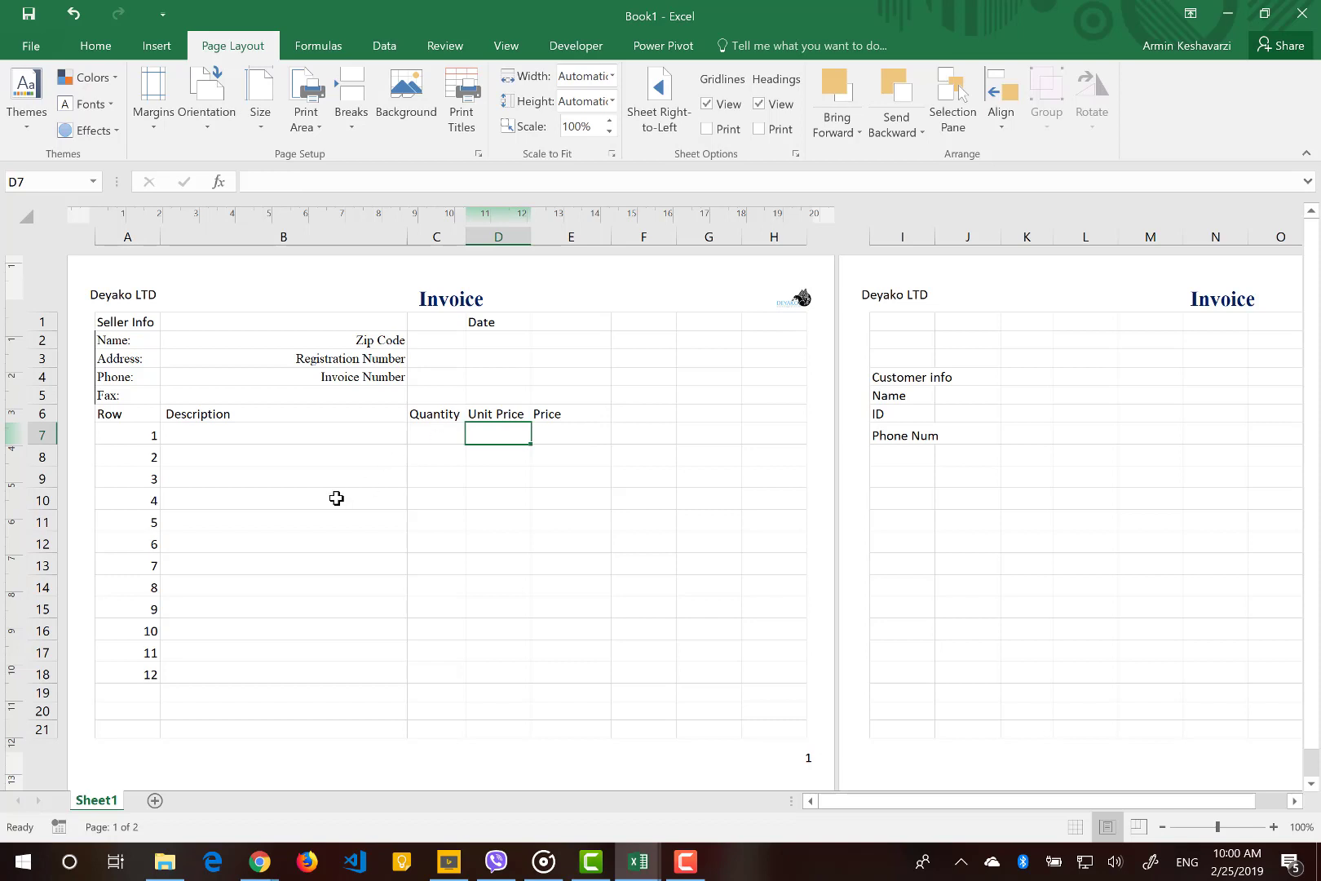
drag(543, 436, 432, 435)
drag(263, 421, 242, 434)
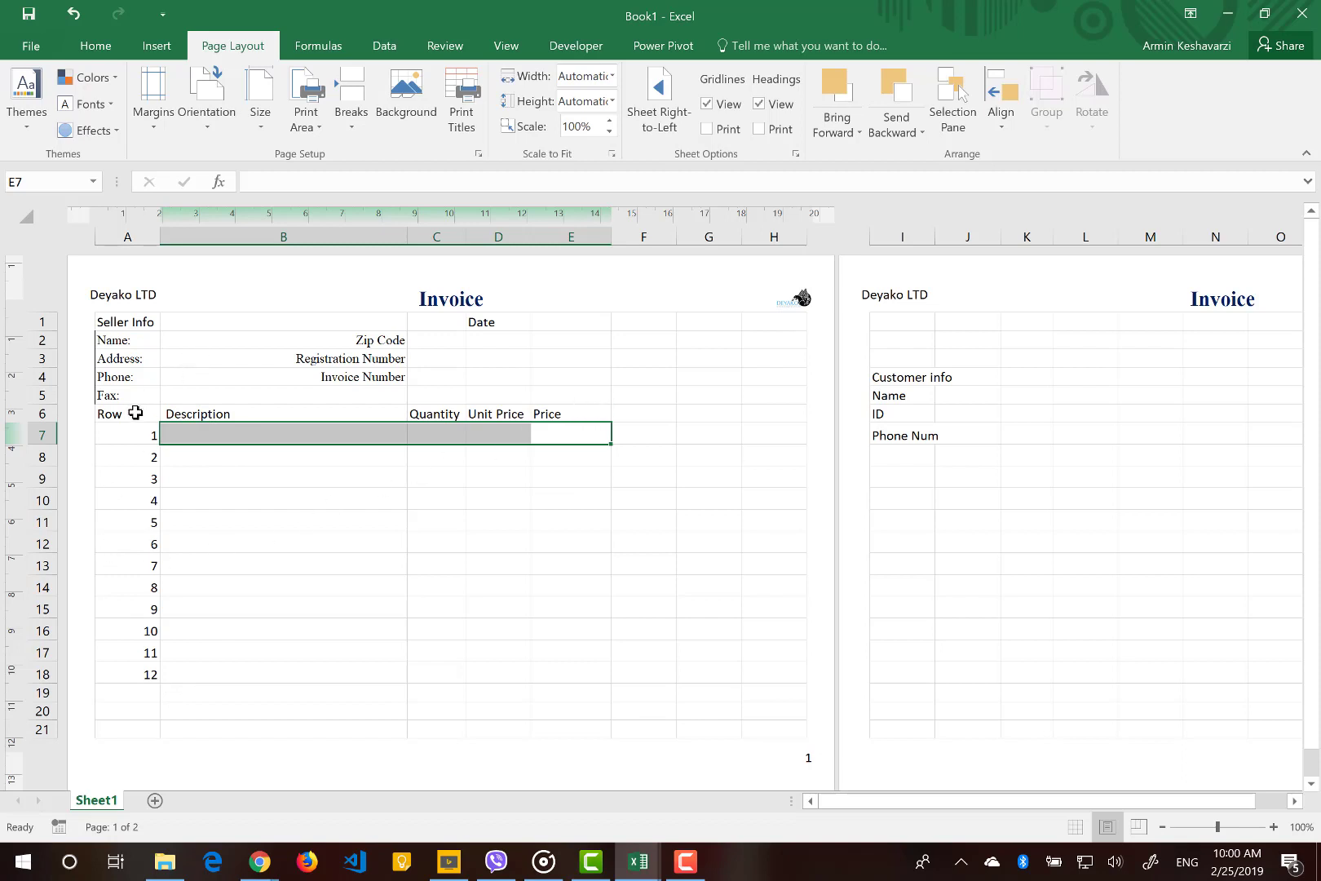
Align the item table's header labels in A6:E6 to the vertical middle of their cells.
drag(137, 415, 585, 417)
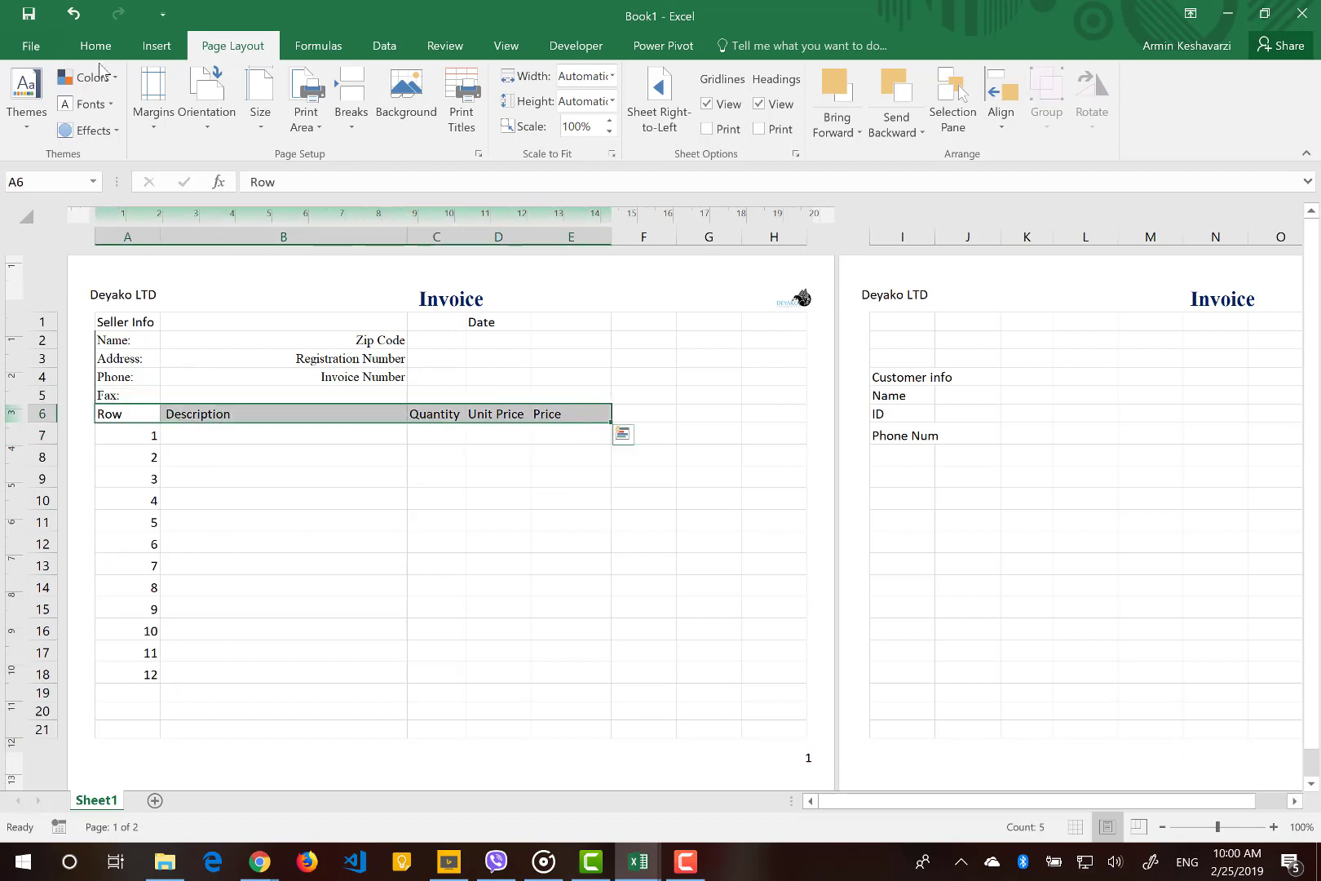
click(108, 45)
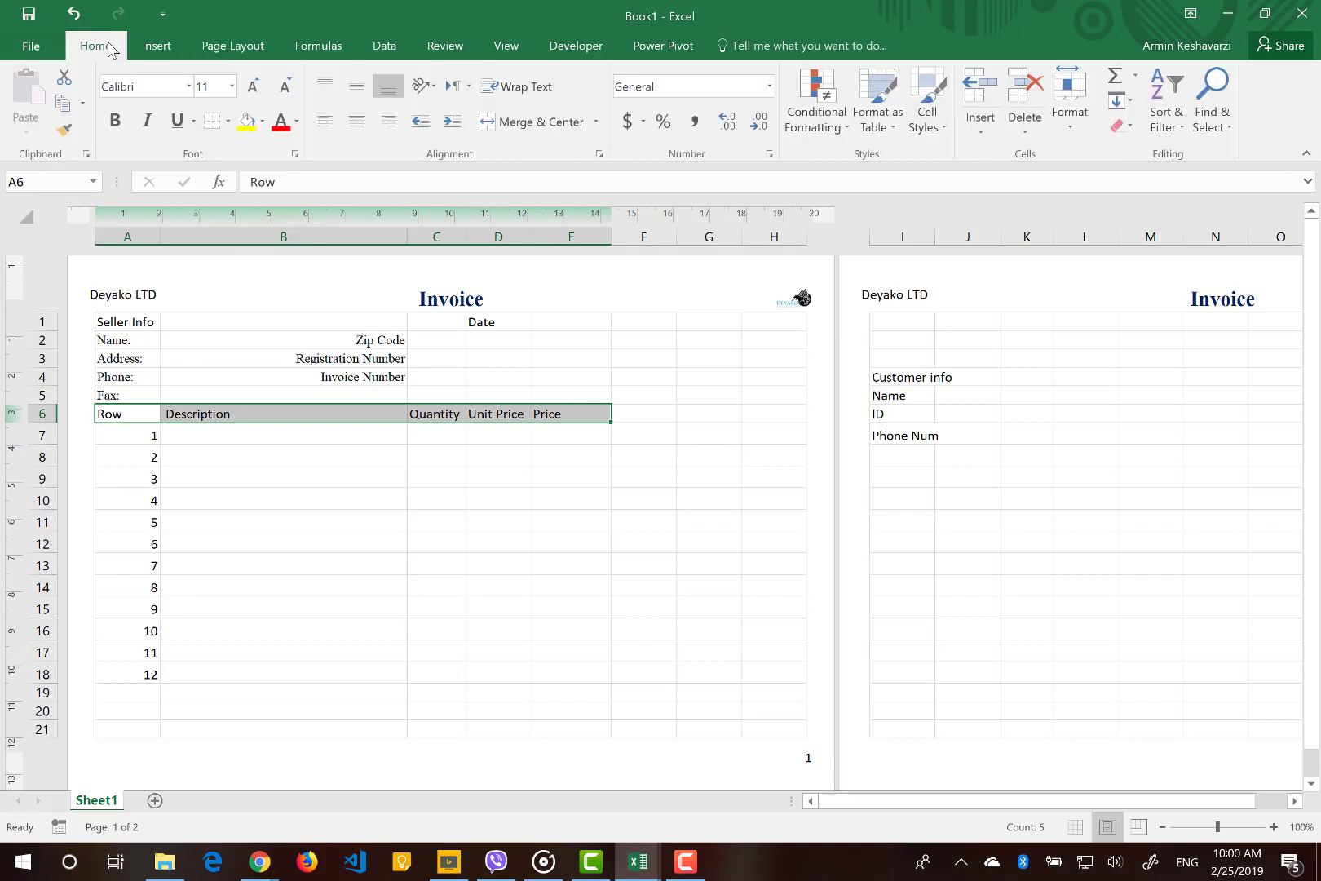
click(357, 90)
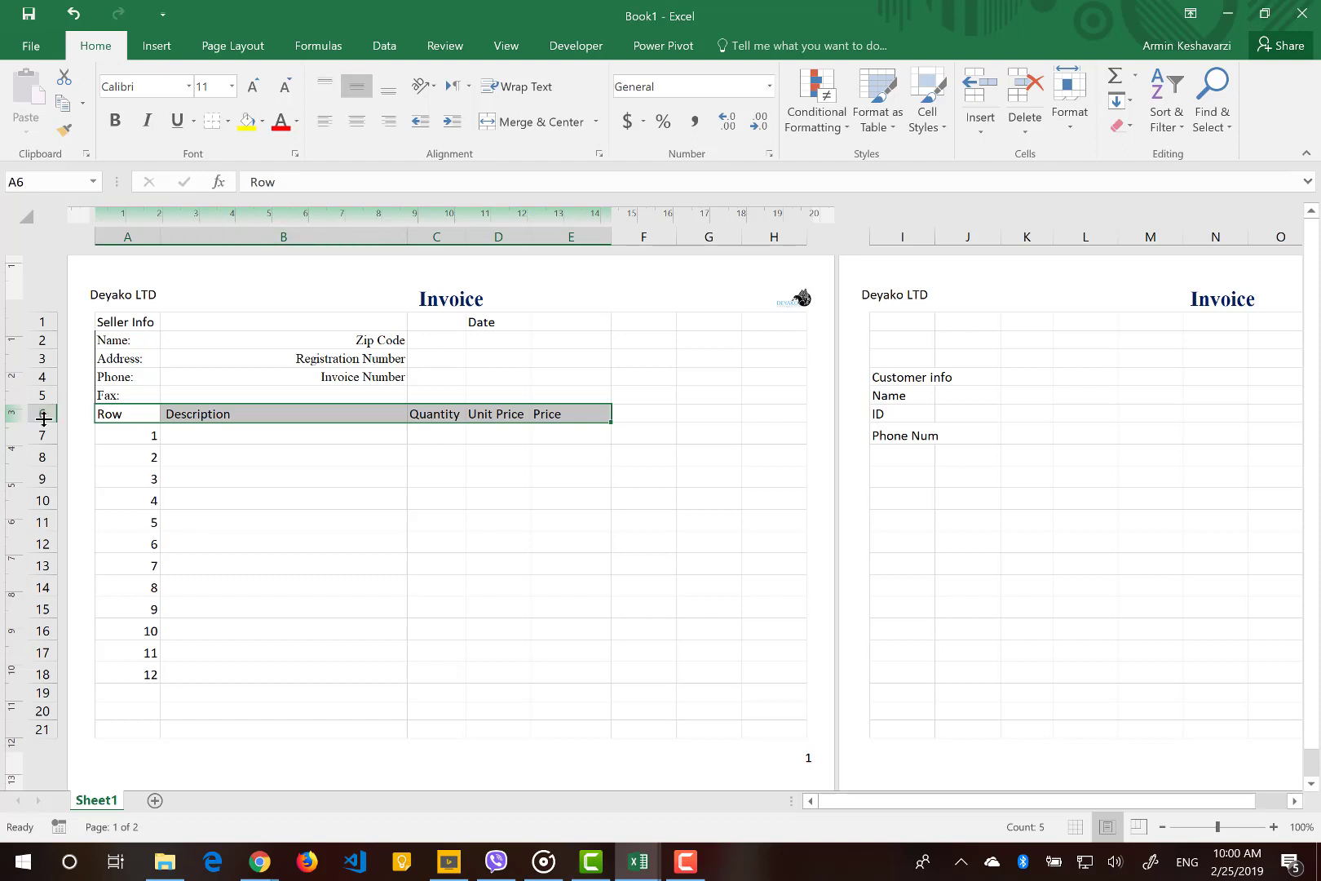
Enlarge header row 6 and try the top, middle and bottom alignments on its labels.
drag(44, 419, 31, 514)
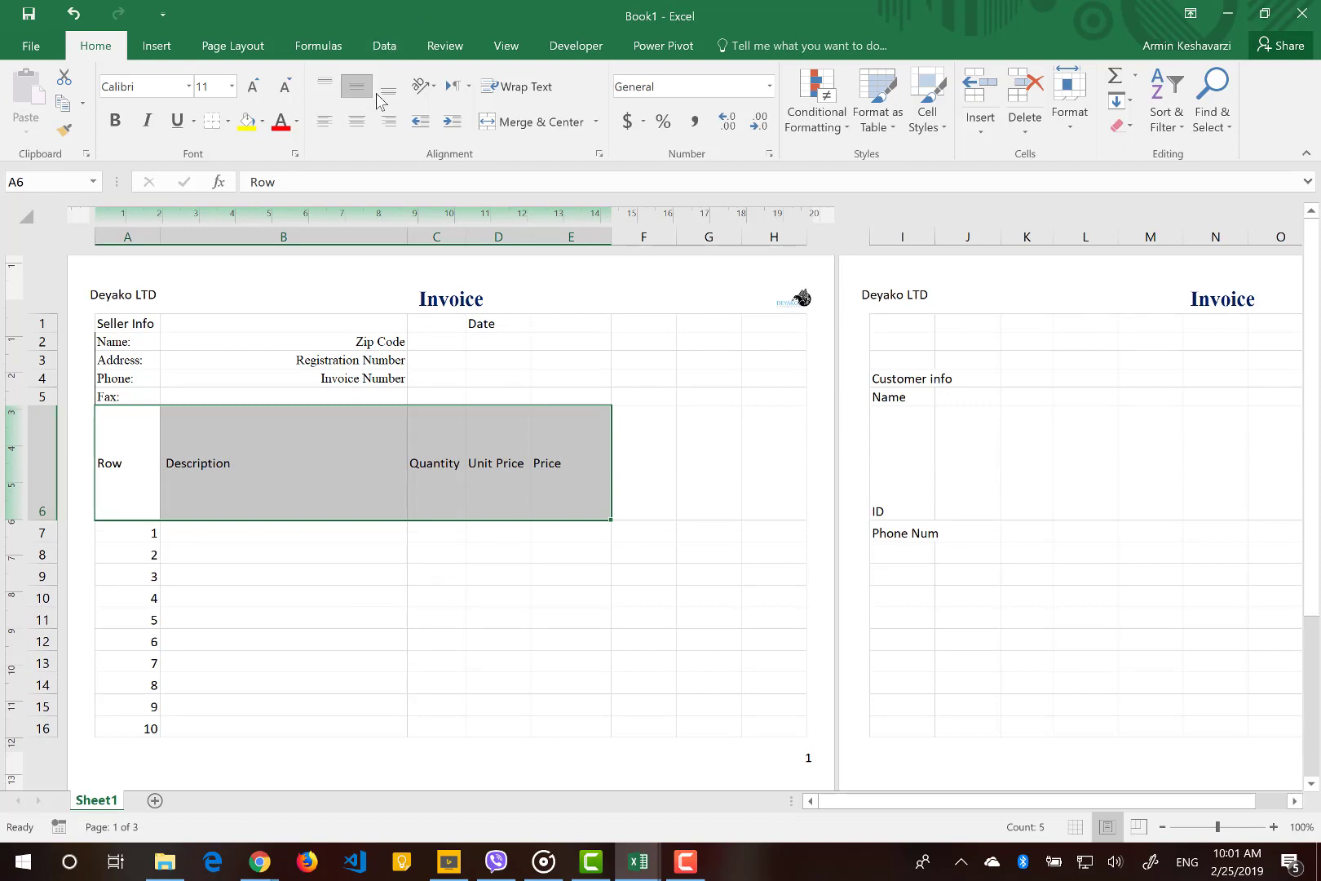
click(326, 85)
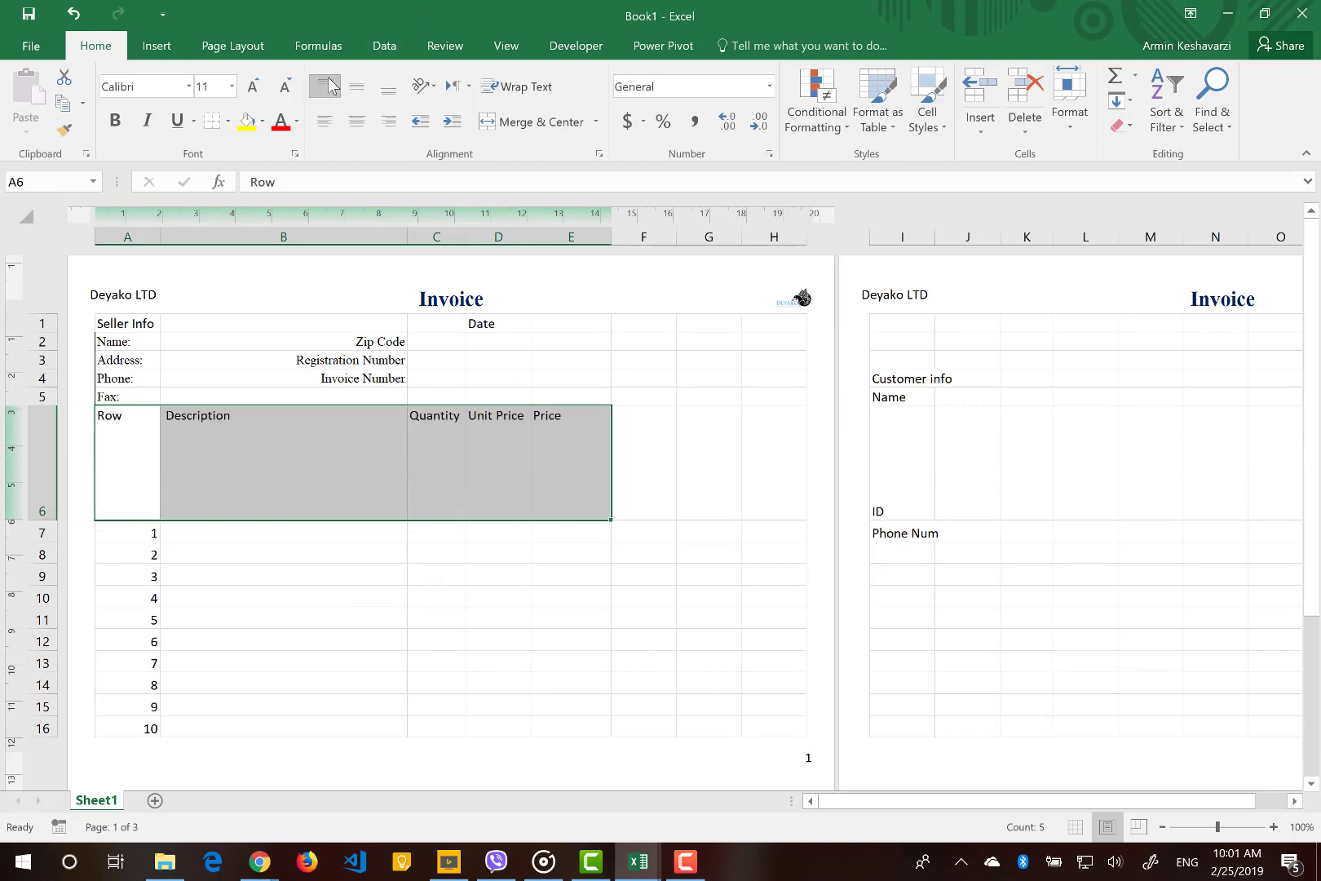
click(357, 86)
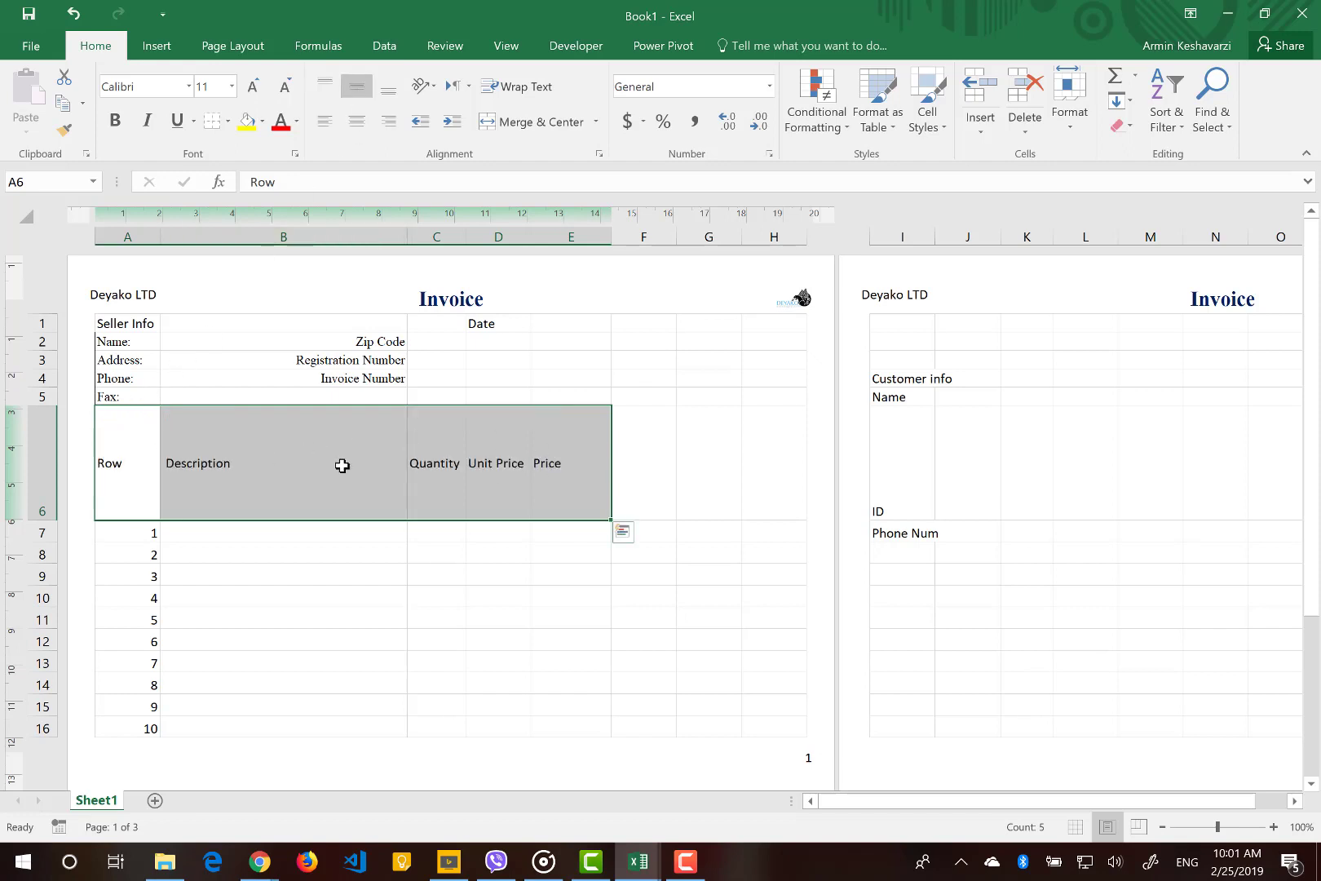
click(399, 96)
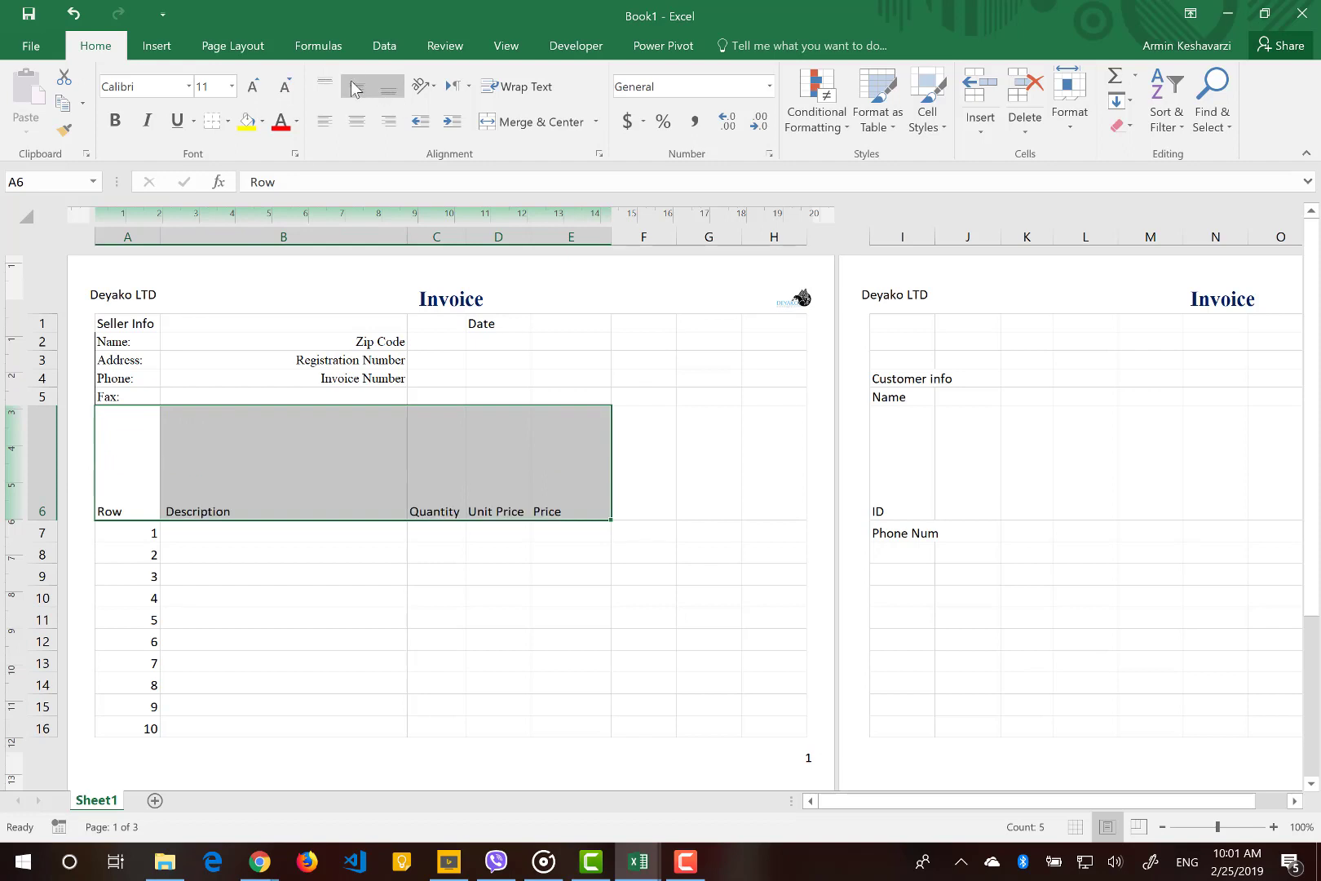
click(356, 87)
Undo the trial alignments and the height increase of row 6.
key(ctrl+z)
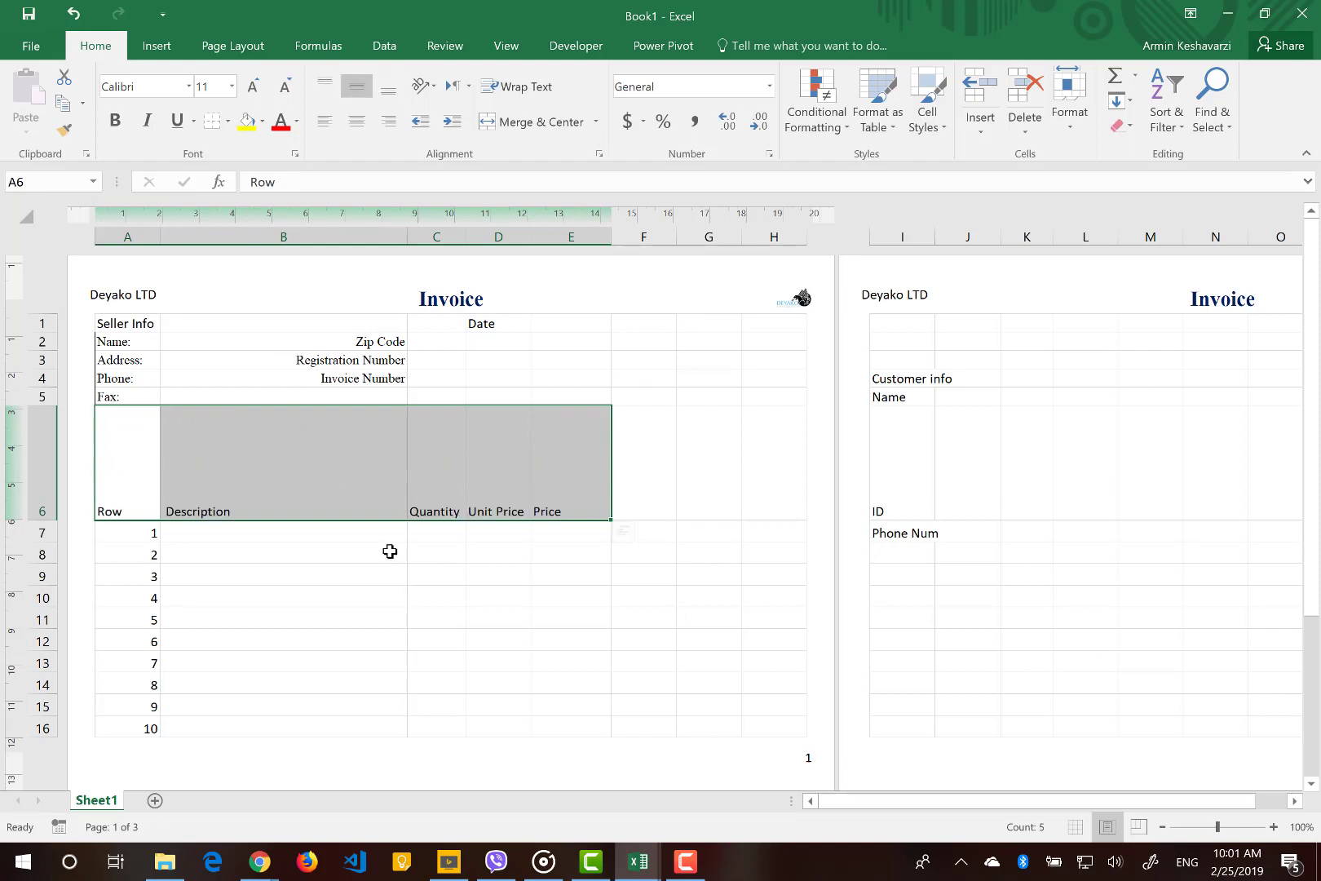
key(ctrl+z)
key(ctrl+z)
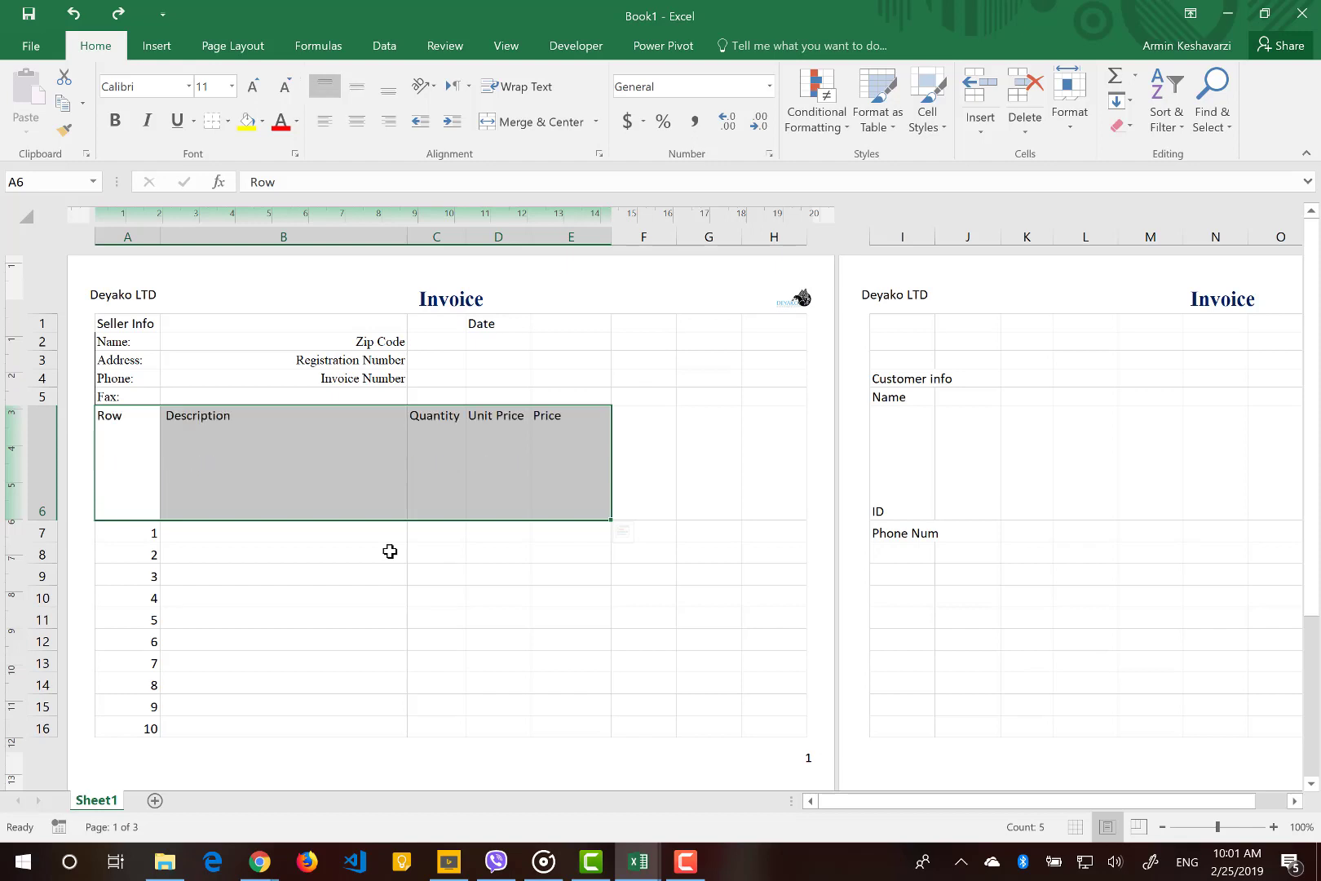
key(ctrl+y)
key(ctrl+z)
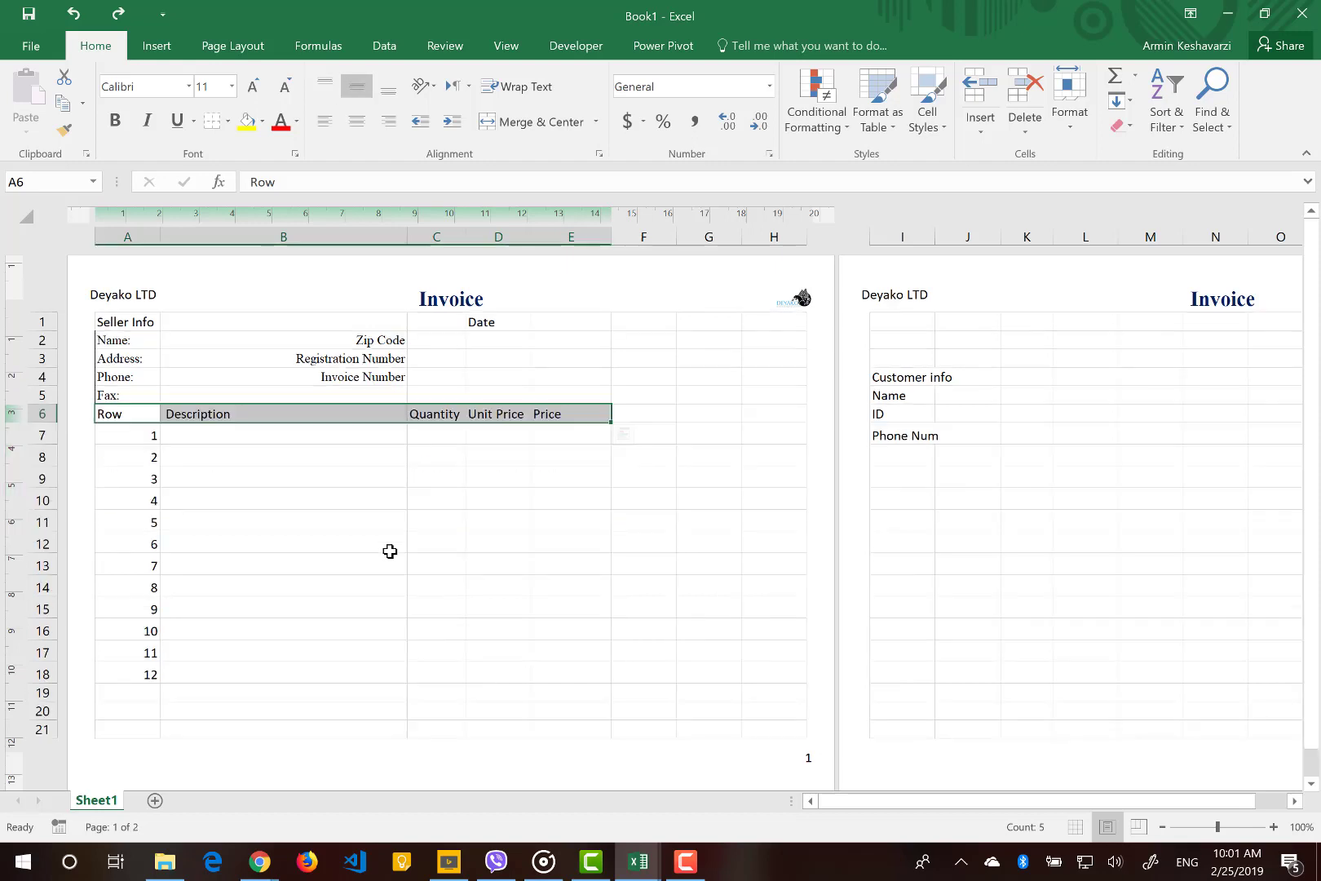
Center the header labels in A6:E6 horizontally, and center the item cells B7:E18 both horizontally and vertically.
click(360, 122)
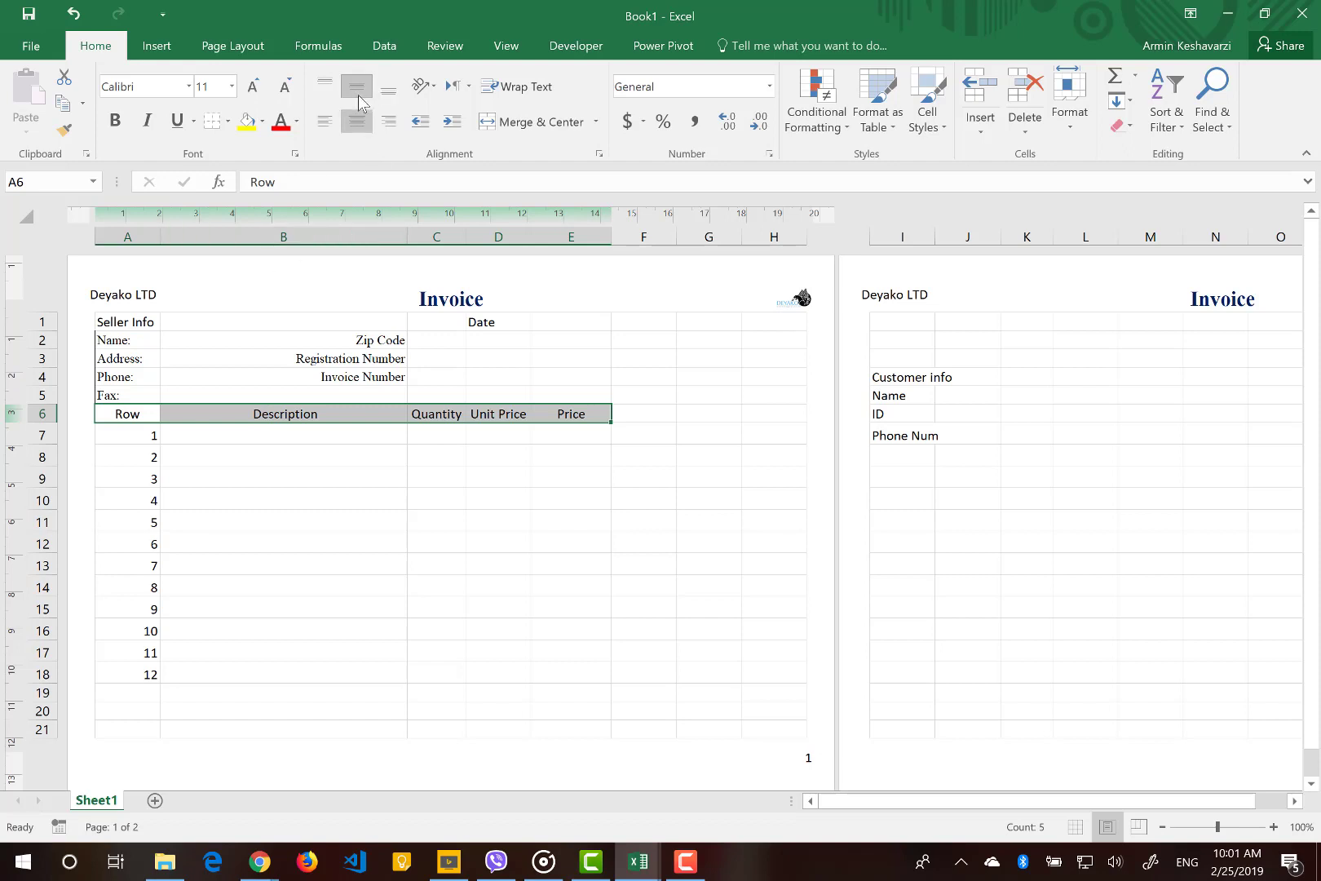
click(354, 89)
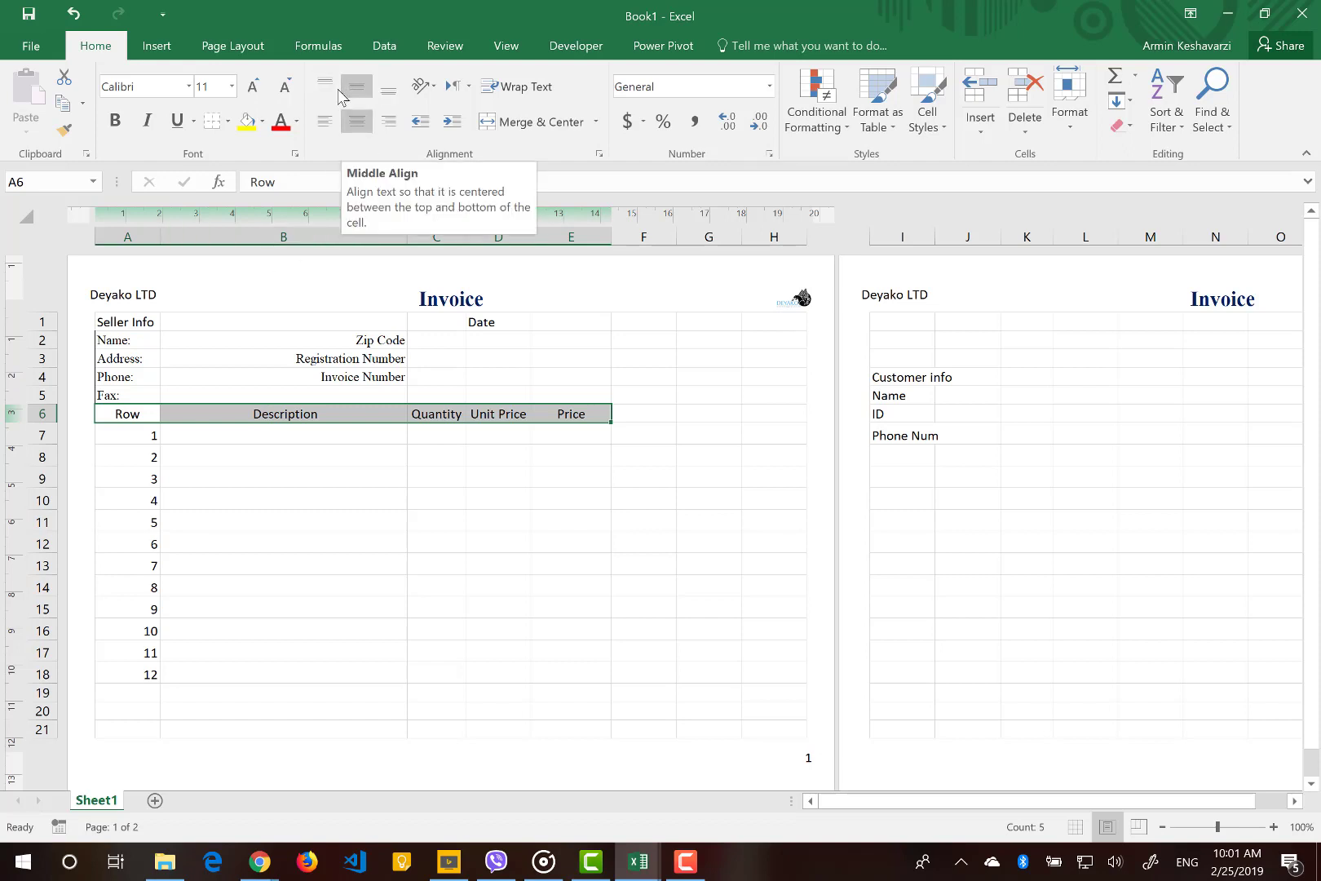
drag(285, 434, 554, 683)
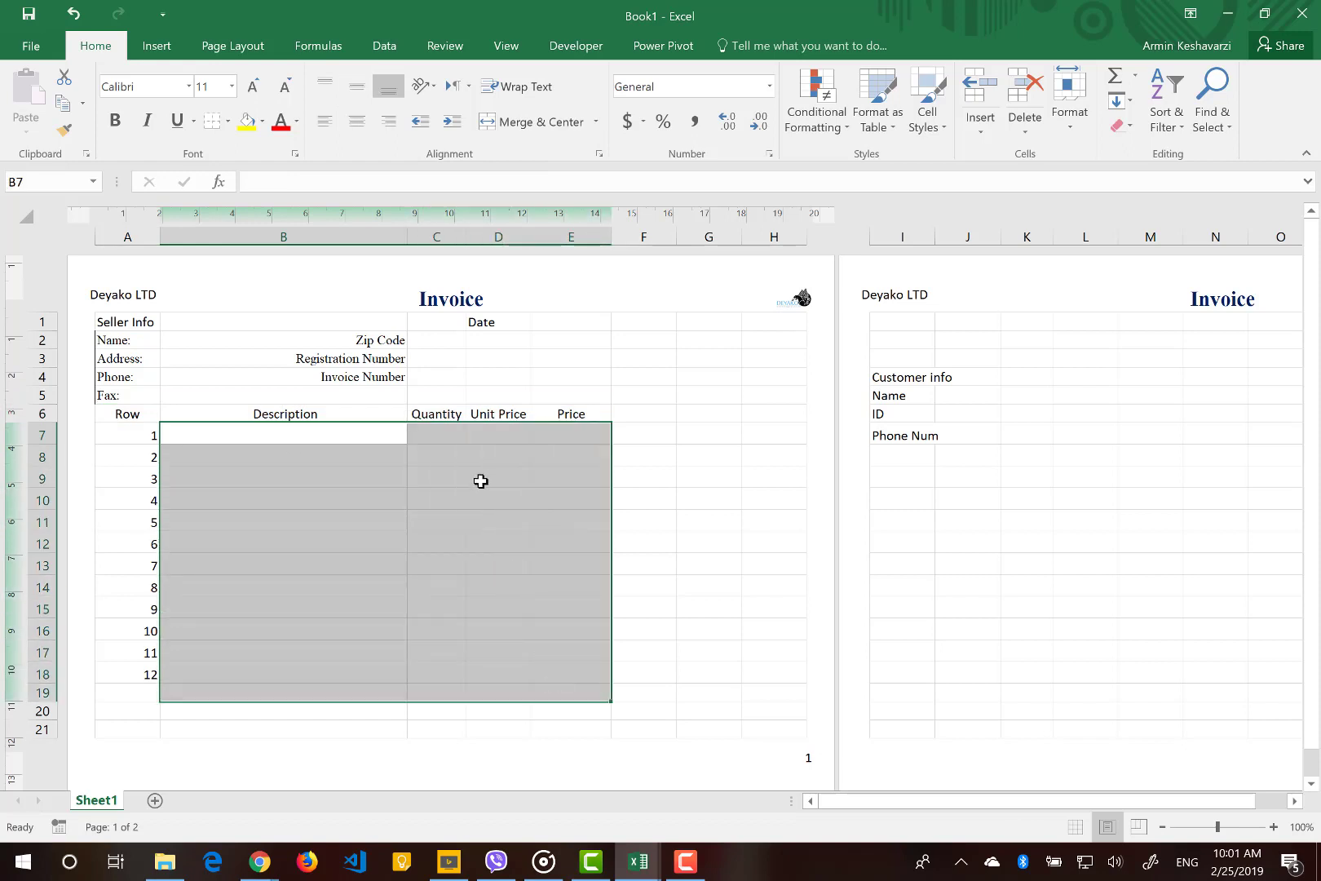
click(283, 434)
drag(283, 434, 548, 672)
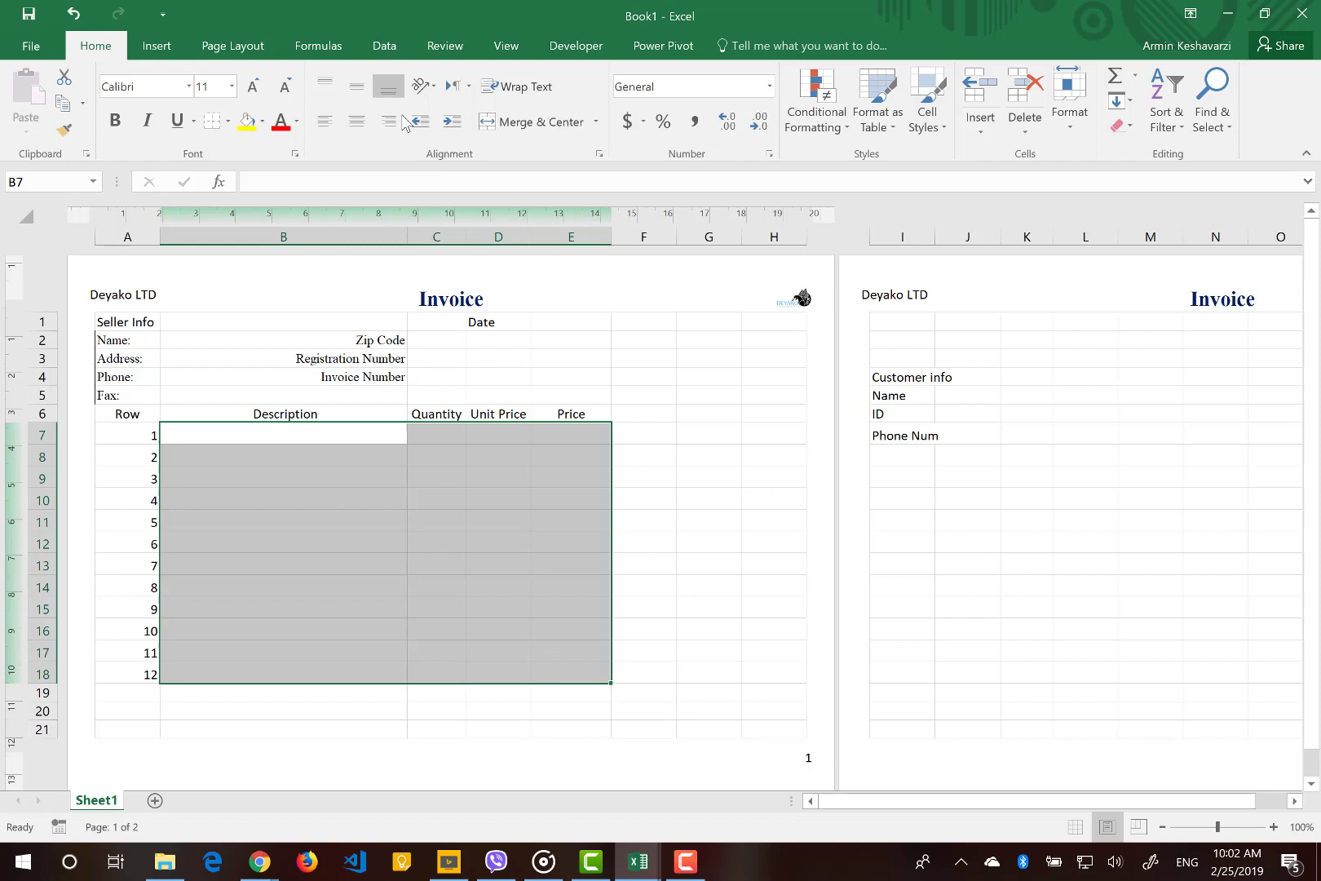
click(357, 86)
click(355, 123)
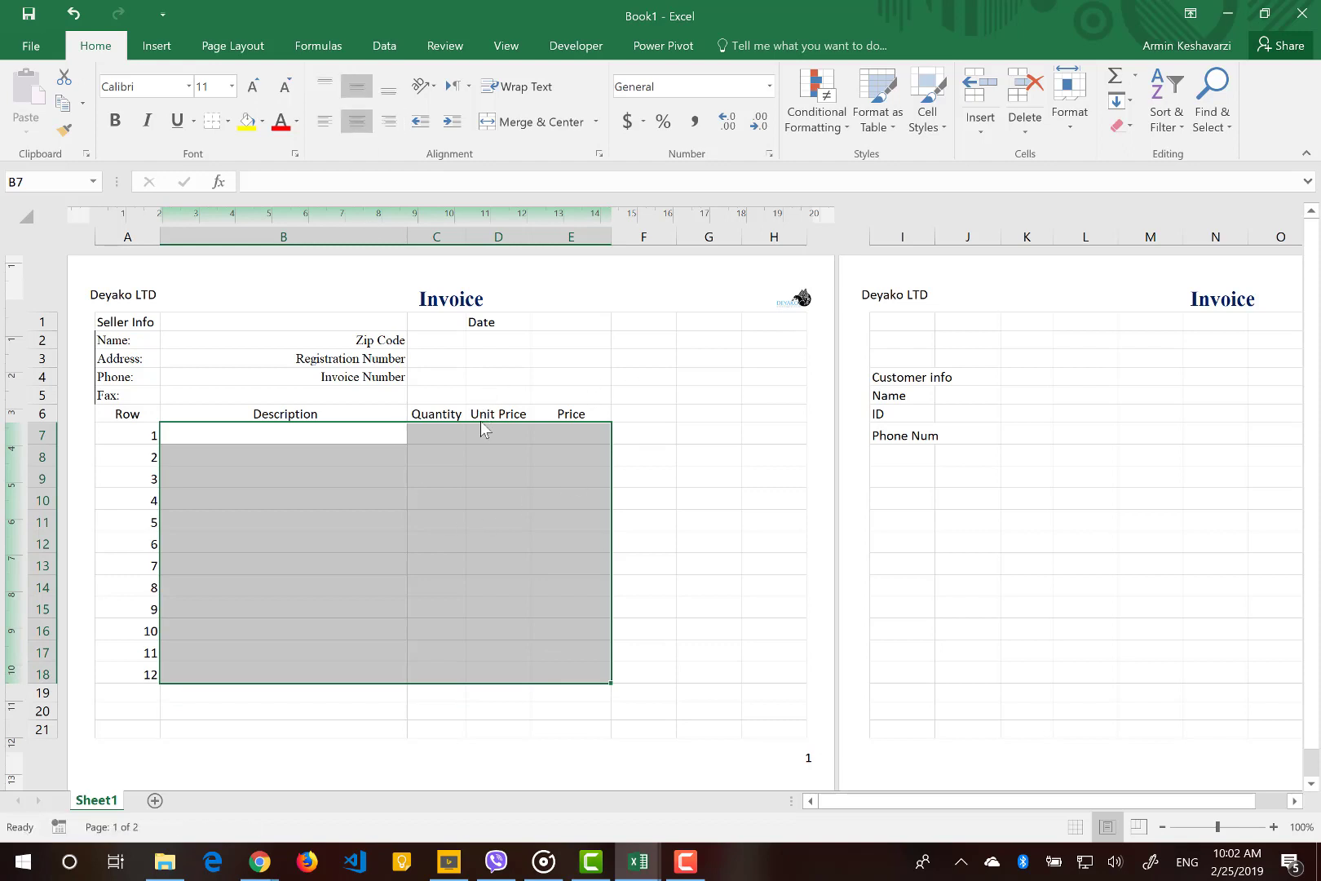
Format the header cells A6:E6 with a Gray-50%, Accent 3, Lighter 80% fill and bold dark blue text.
drag(118, 414, 603, 418)
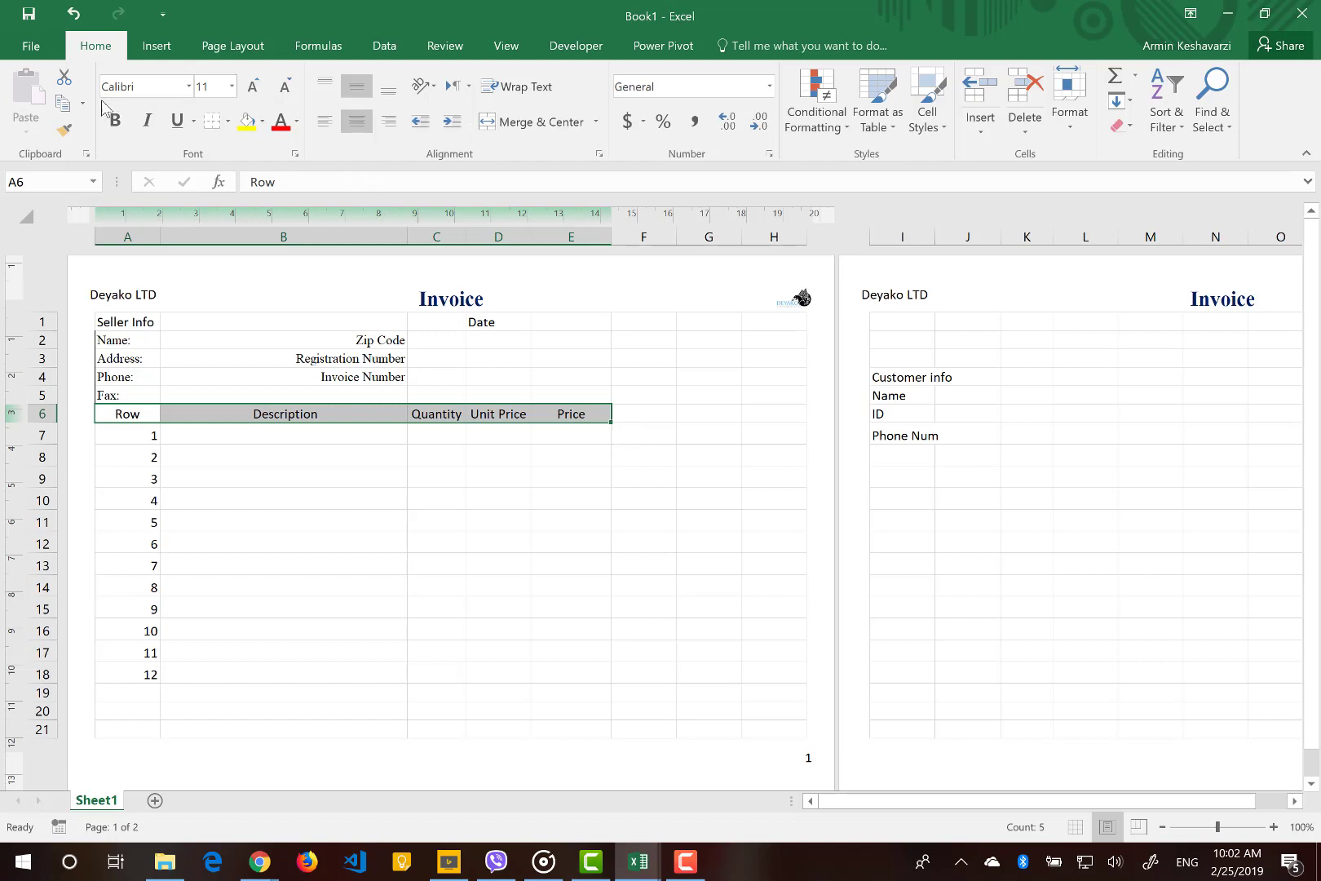
click(263, 123)
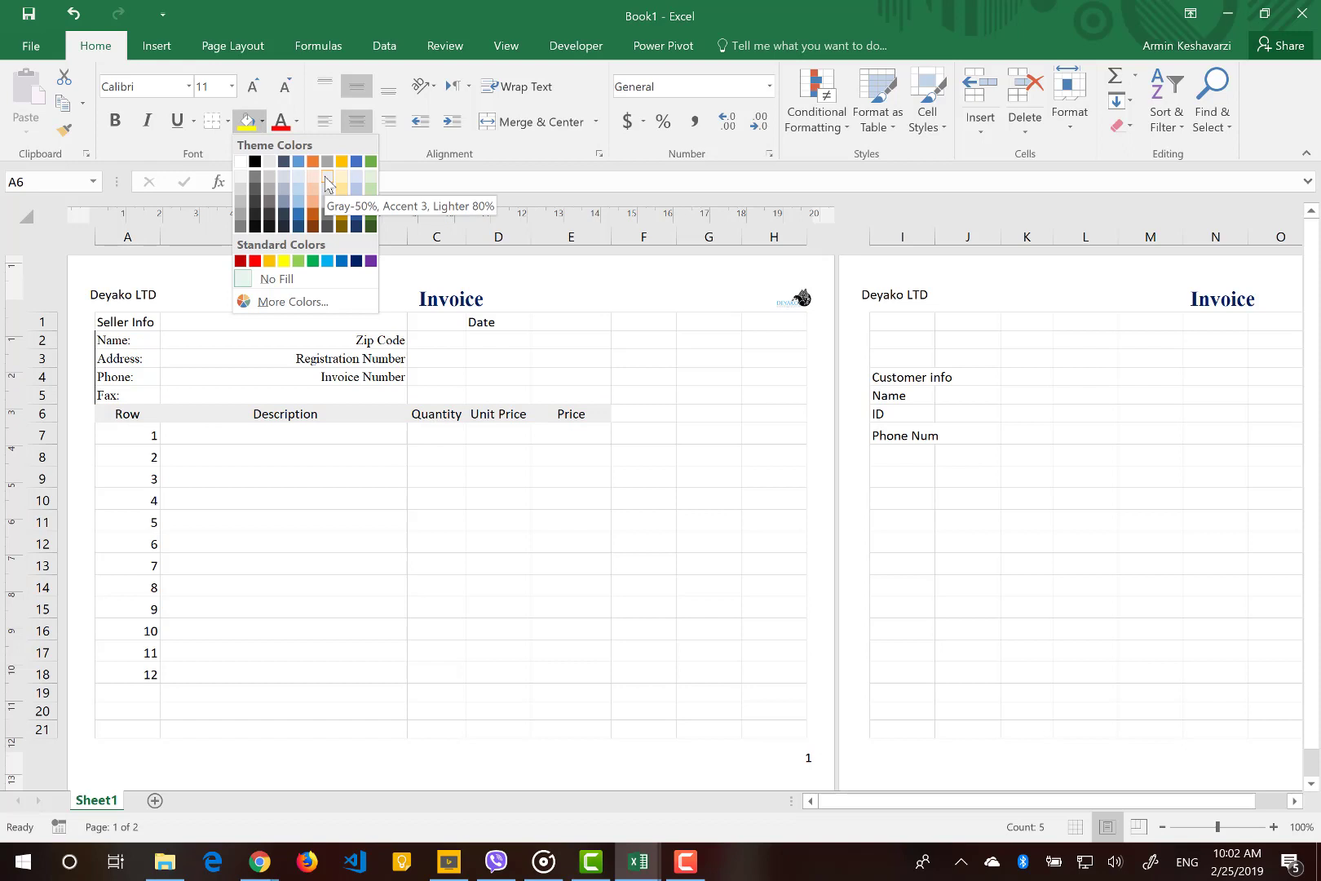
click(327, 181)
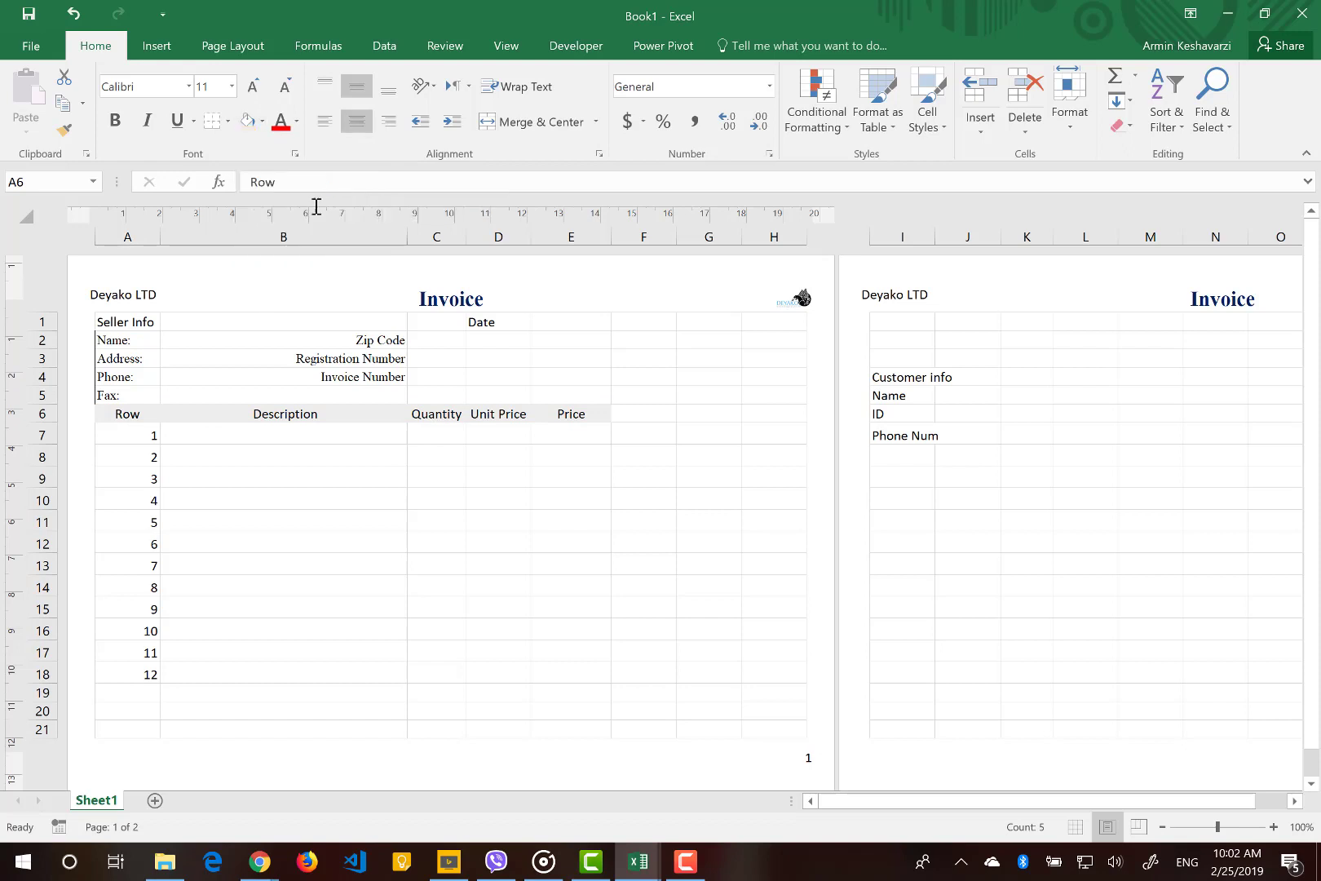
click(115, 121)
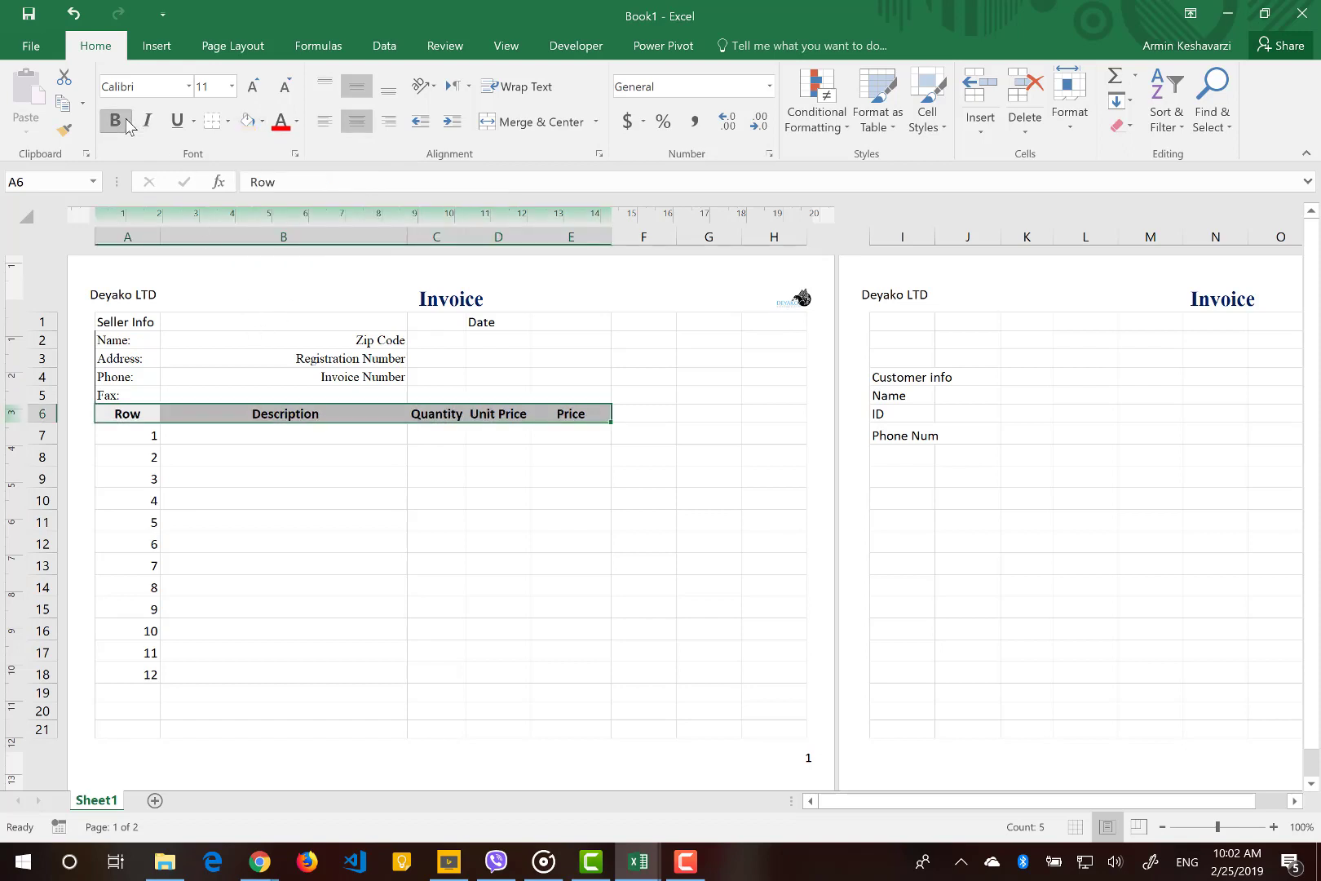
click(297, 122)
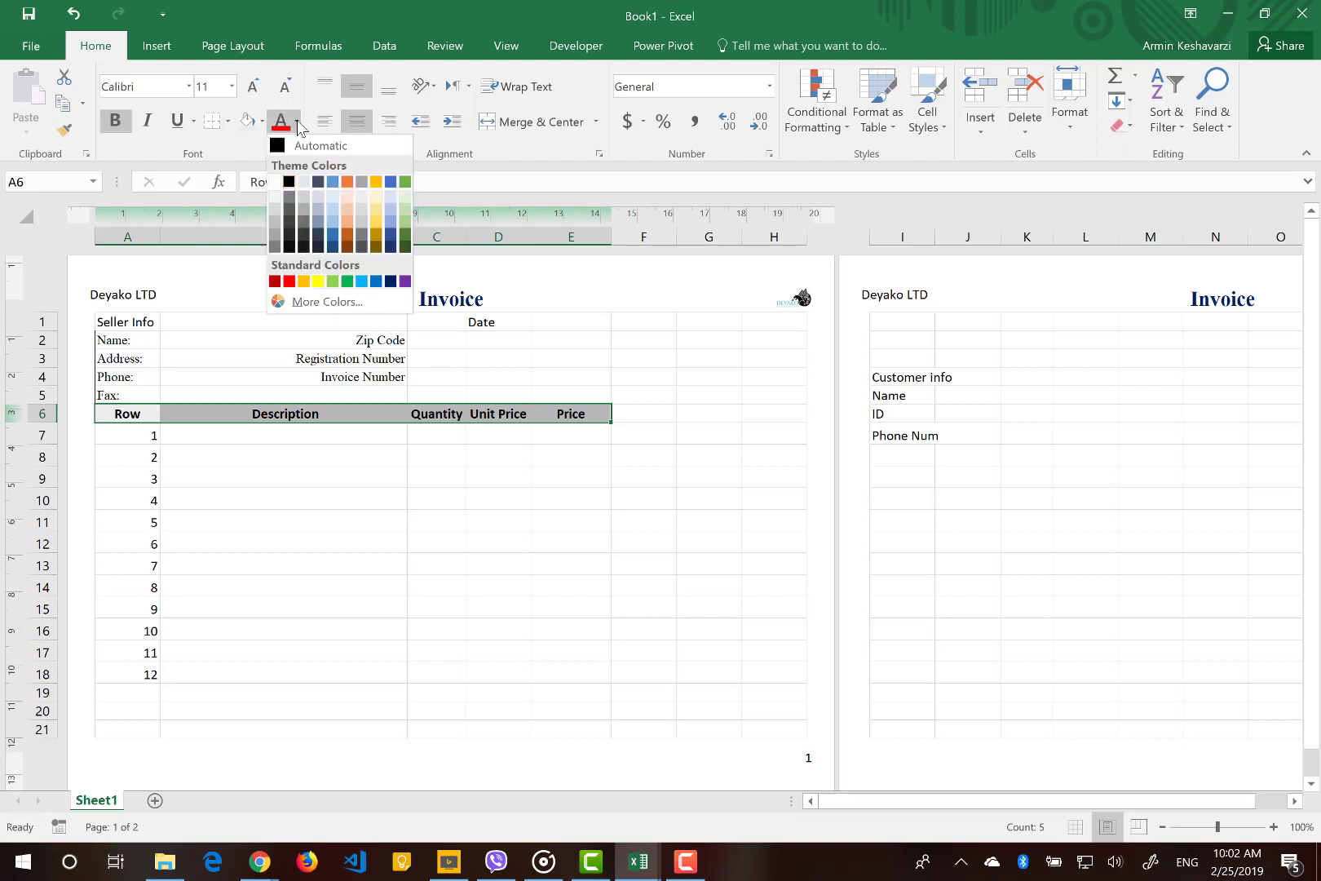
click(391, 281)
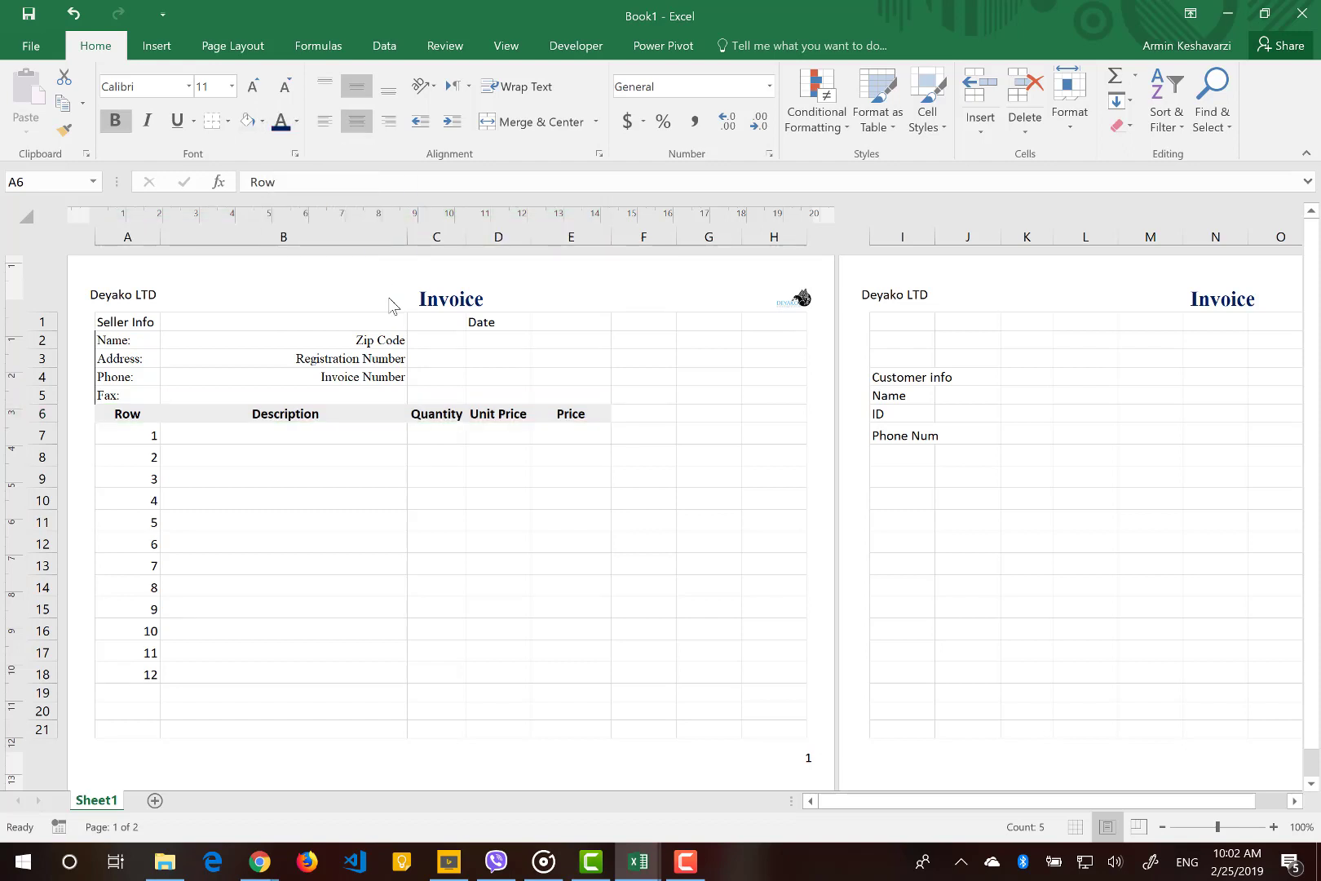
click(258, 467)
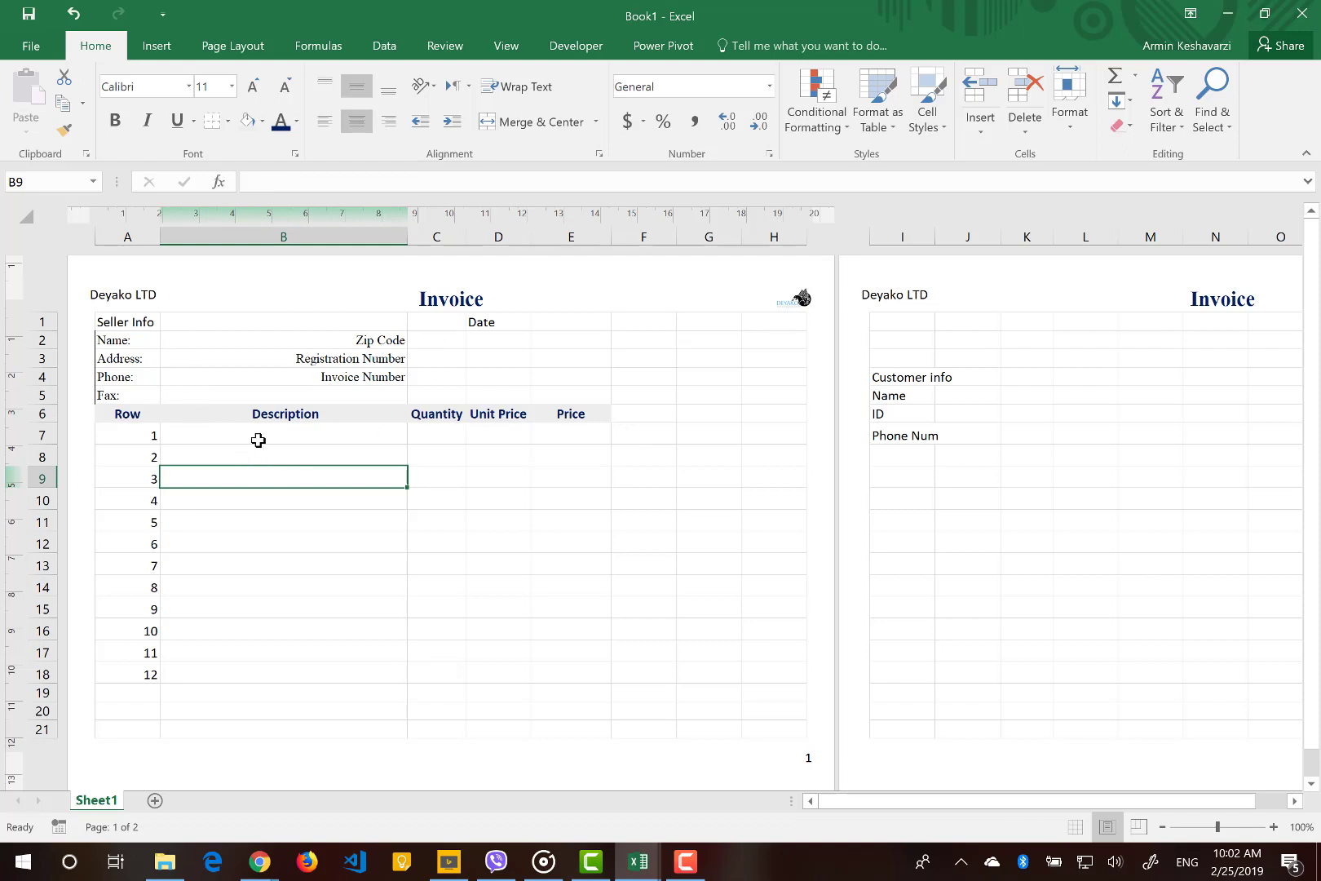
Apply All Borders to the whole item table A6:E18.
drag(153, 415, 600, 677)
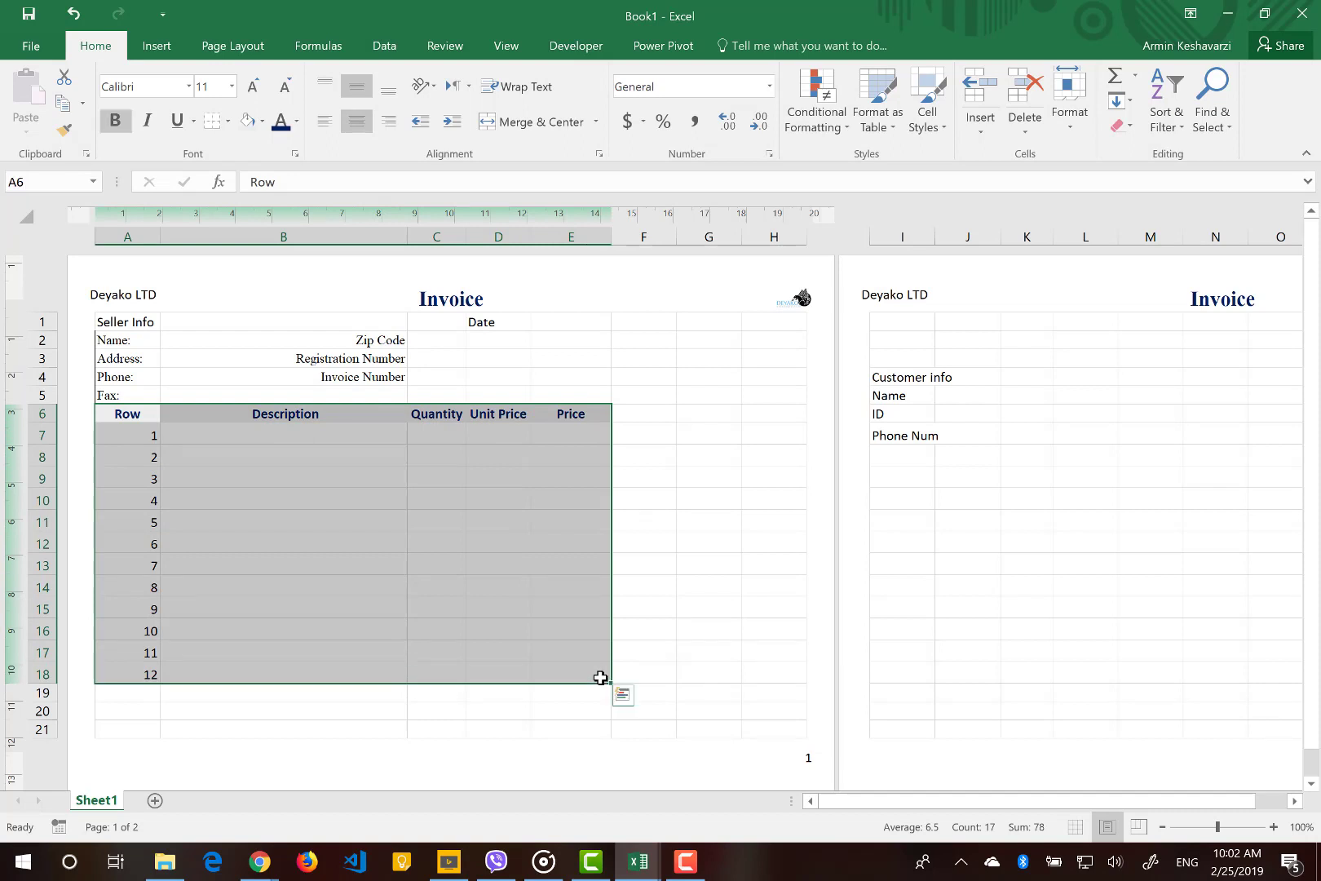
click(229, 124)
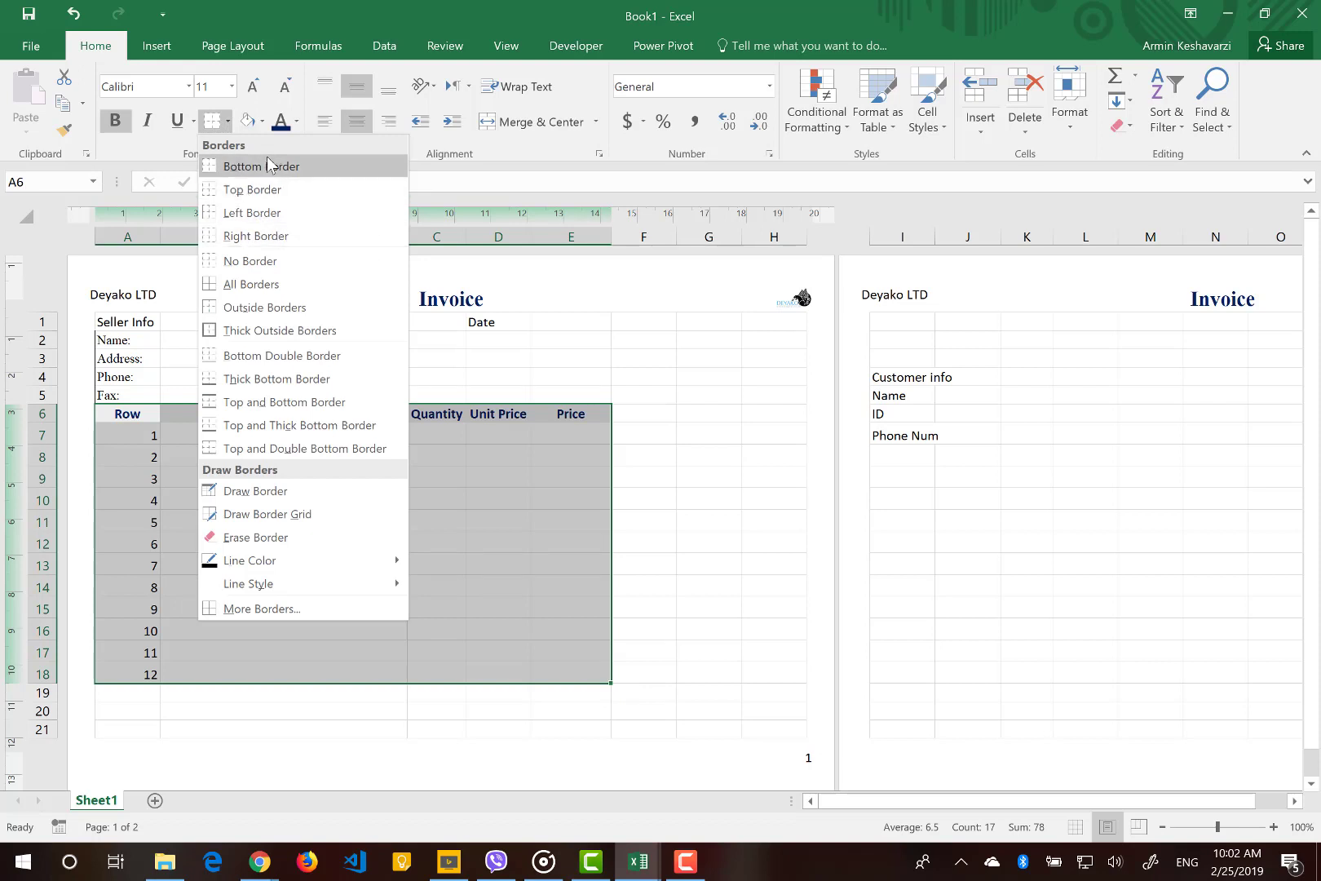
click(275, 284)
click(314, 513)
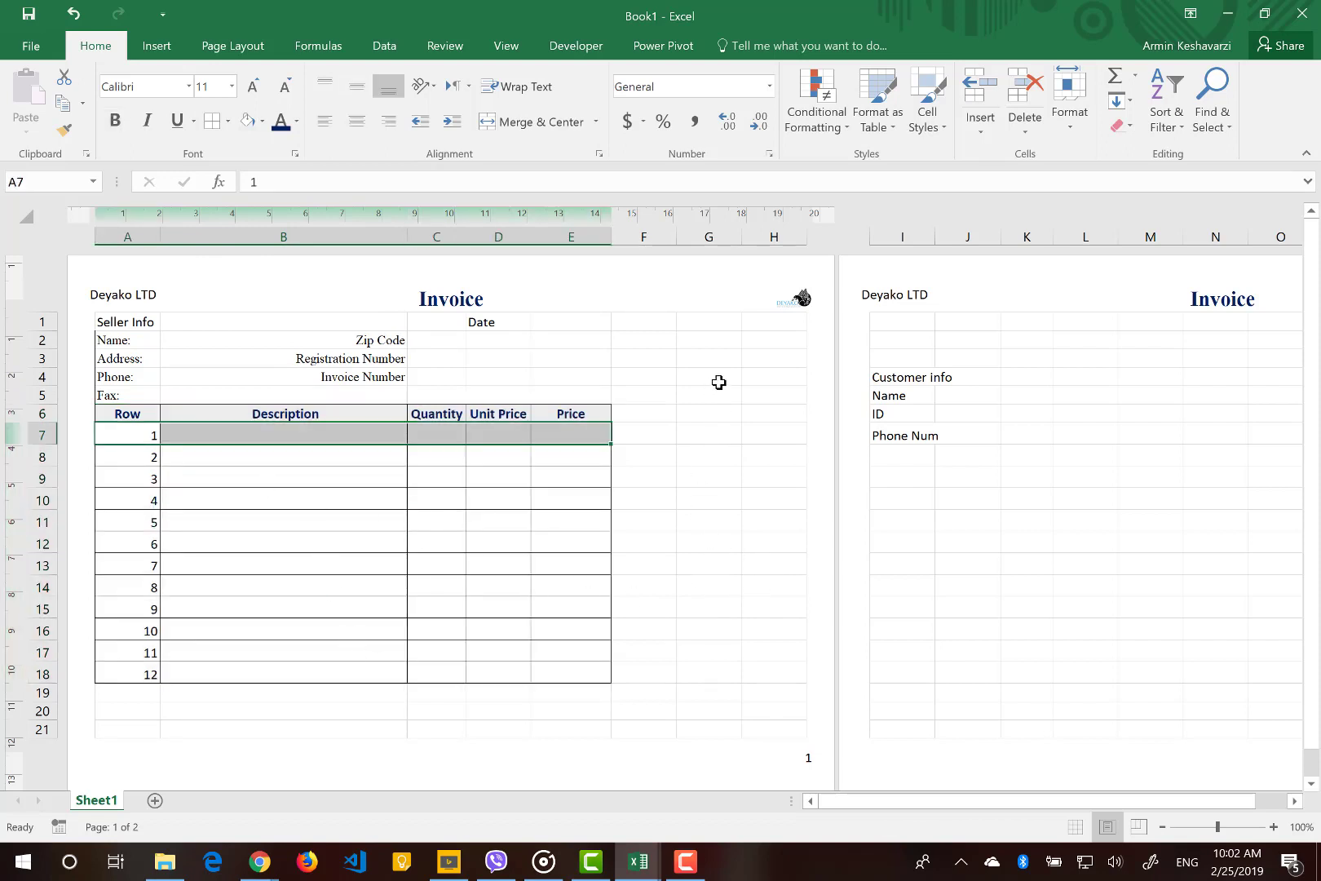
Check the bordered item table in the print preview, and return to the worksheet.
mouse_move(718, 382)
mouse_down()
mouse_move(722, 677)
mouse_move(735, 447)
mouse_move(723, 378)
mouse_up()
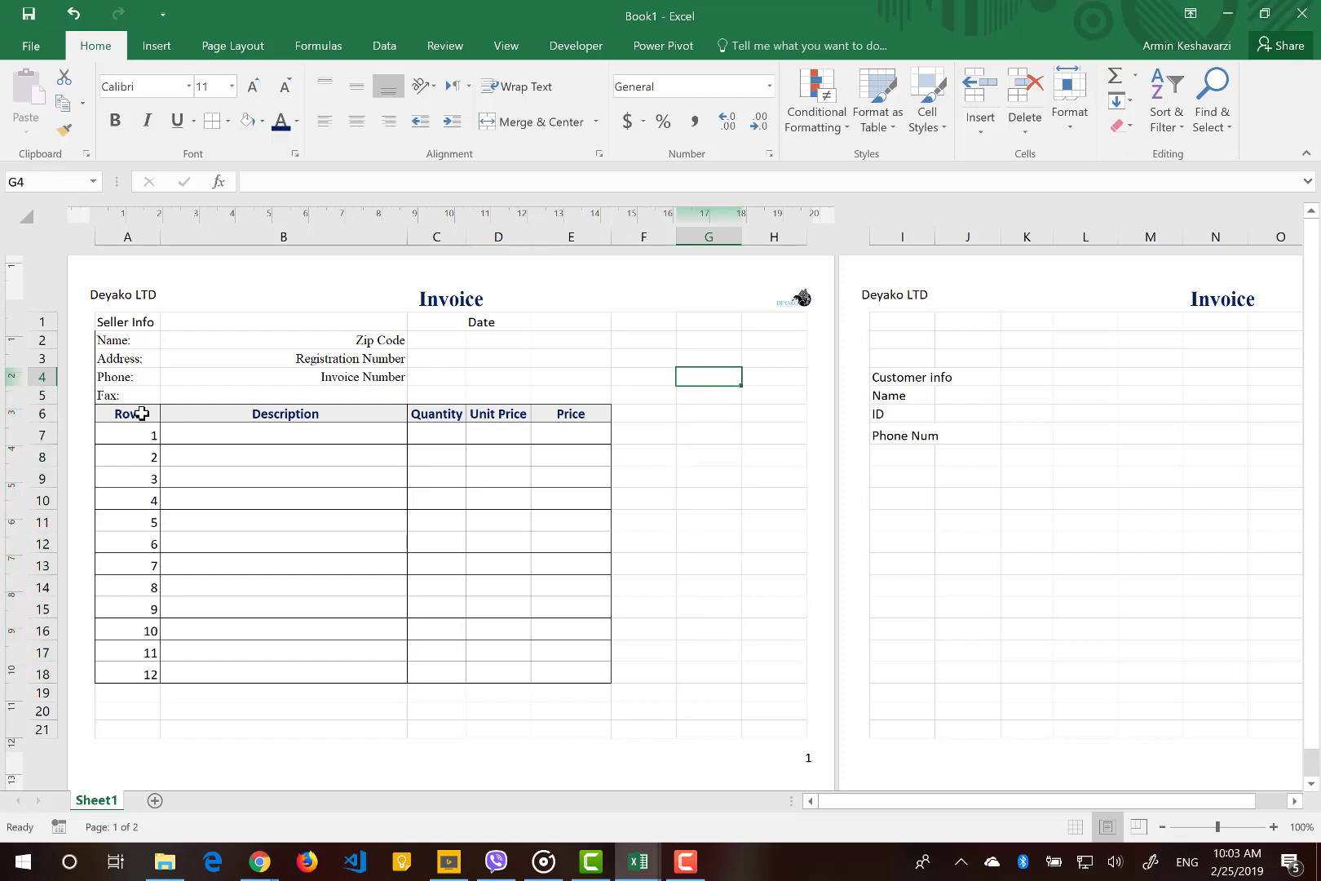
click(240, 471)
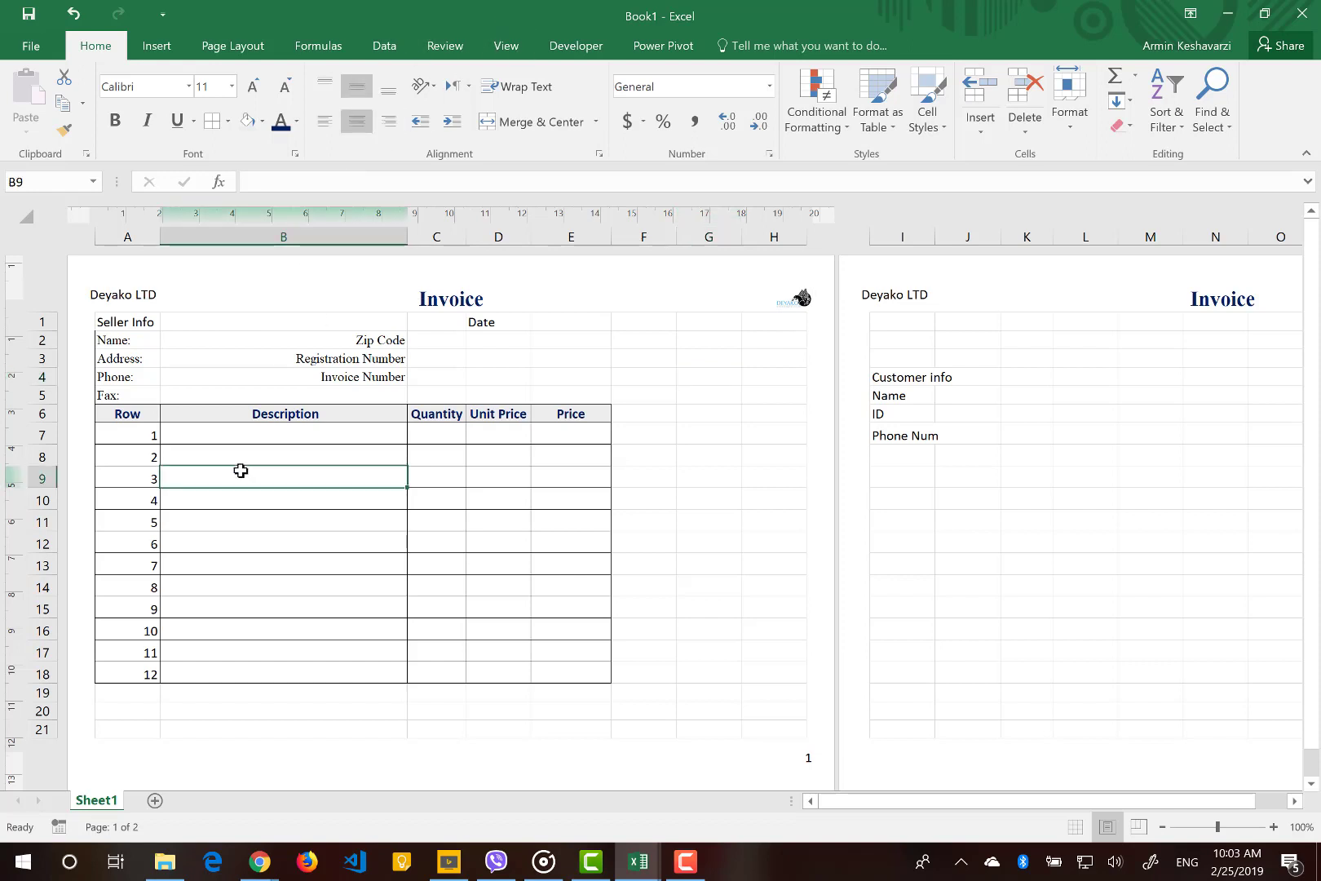
key(ctrl+p)
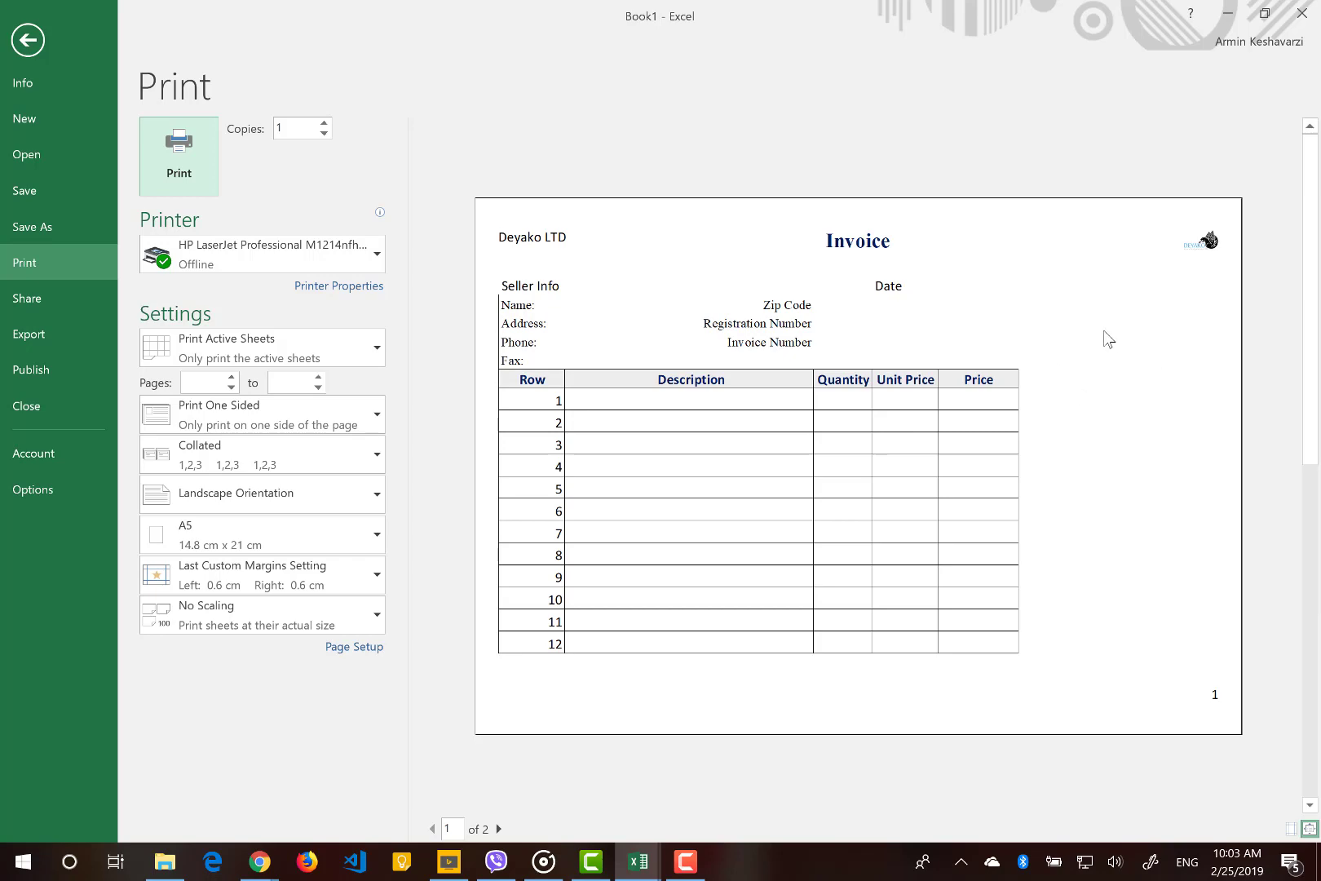
key(Escape)
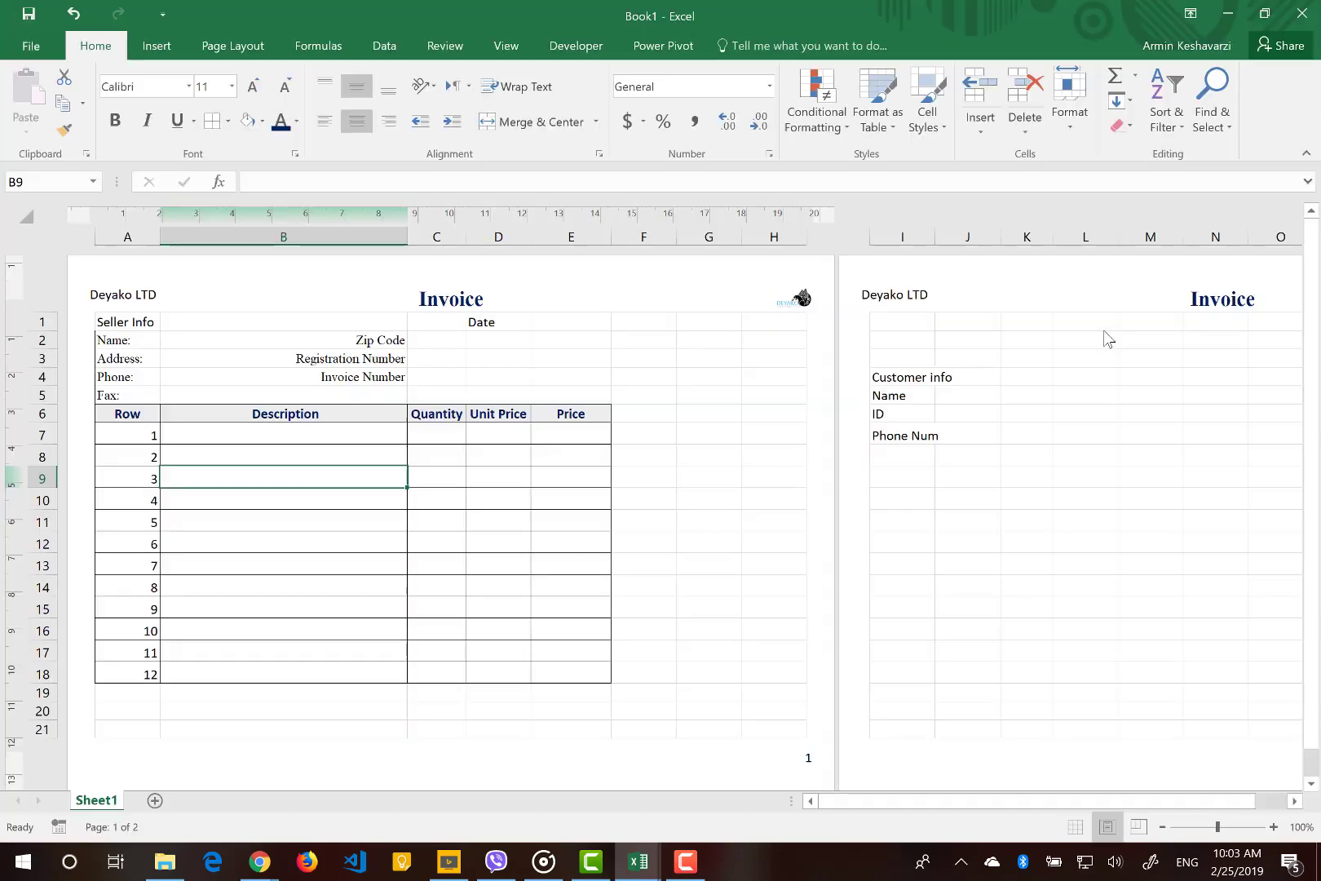
Hide the worksheet gridlines to view only the table borders, and show them again.
click(733, 382)
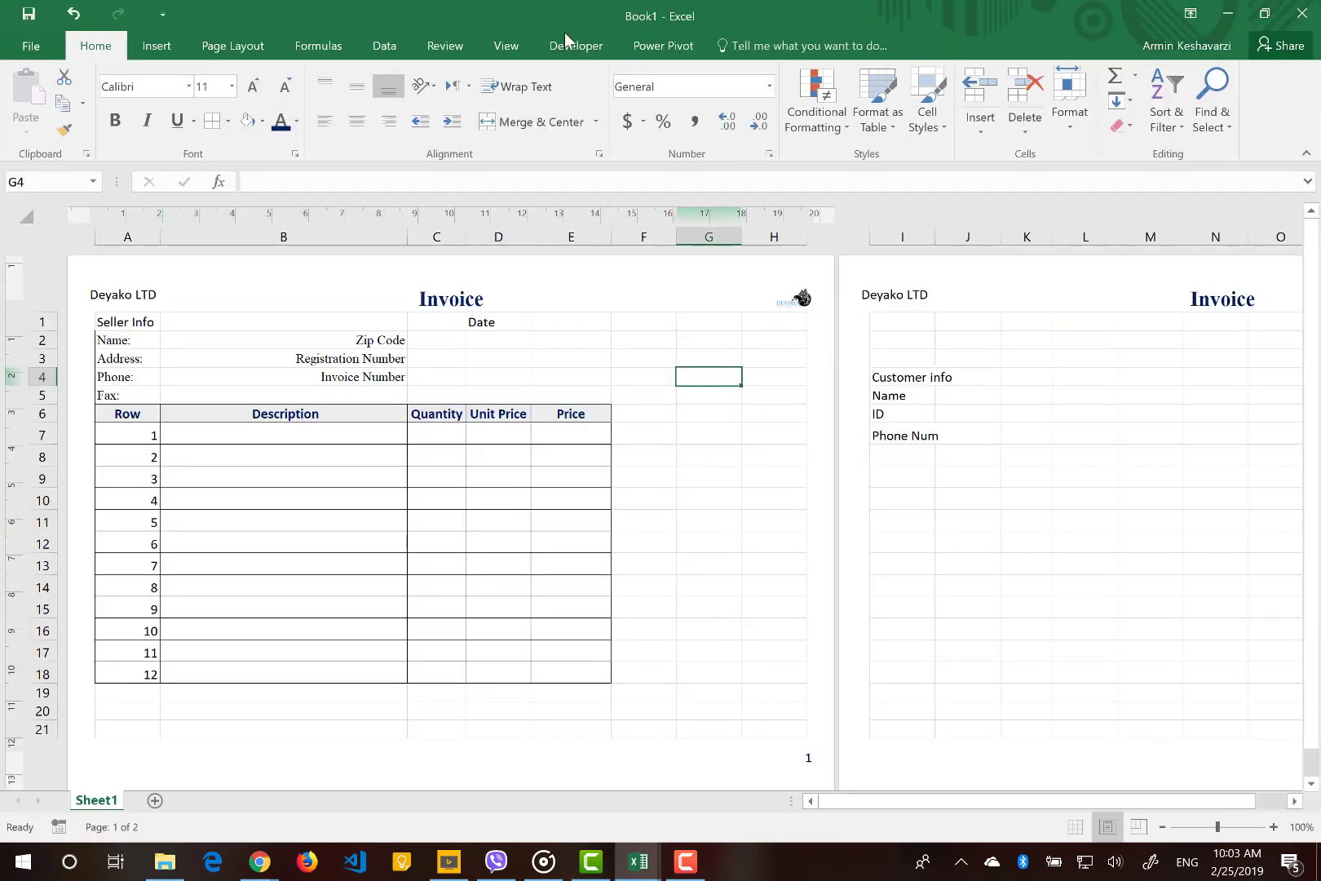
click(502, 49)
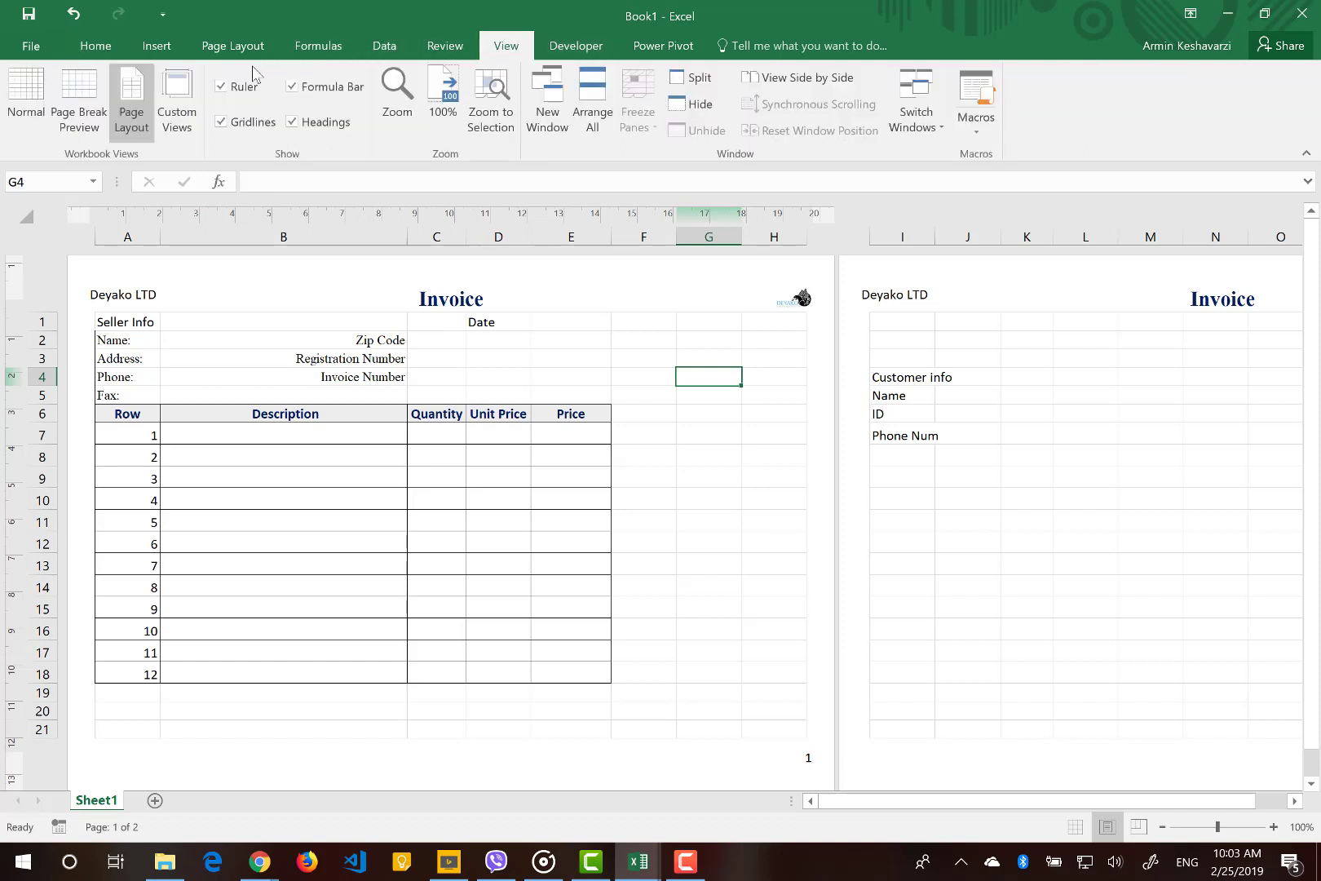
click(222, 122)
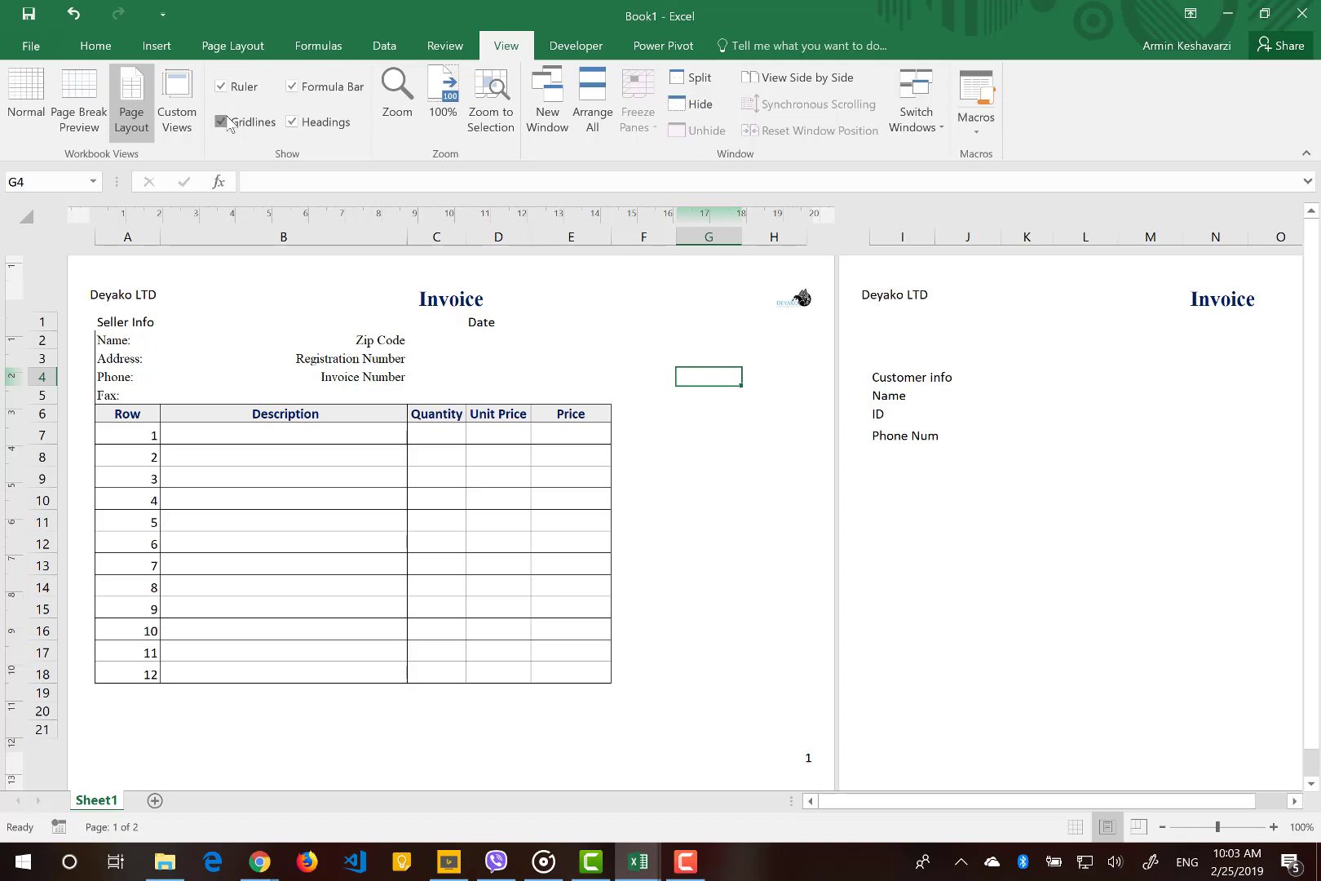
click(222, 121)
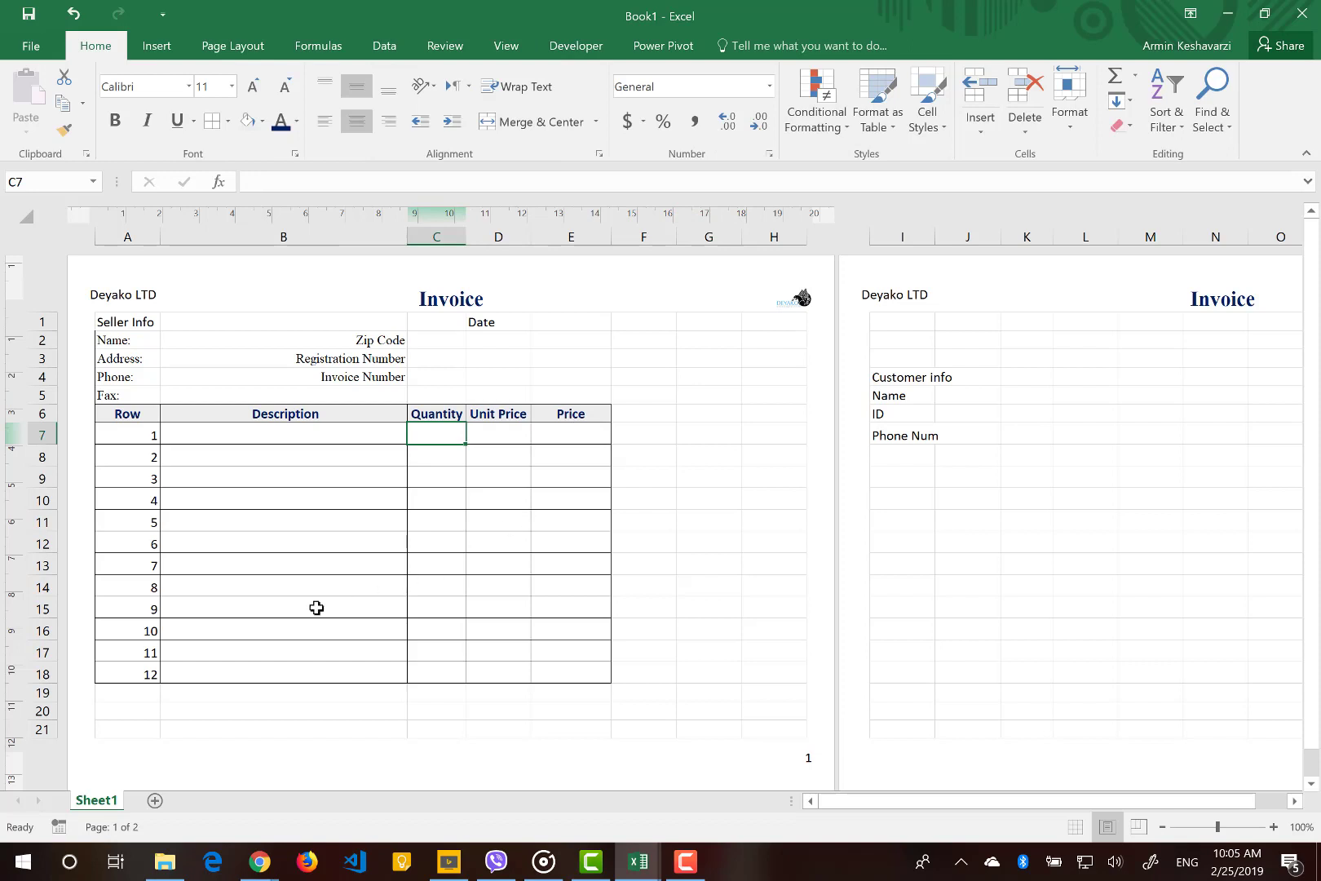
click(581, 415)
drag(461, 444, 125, 676)
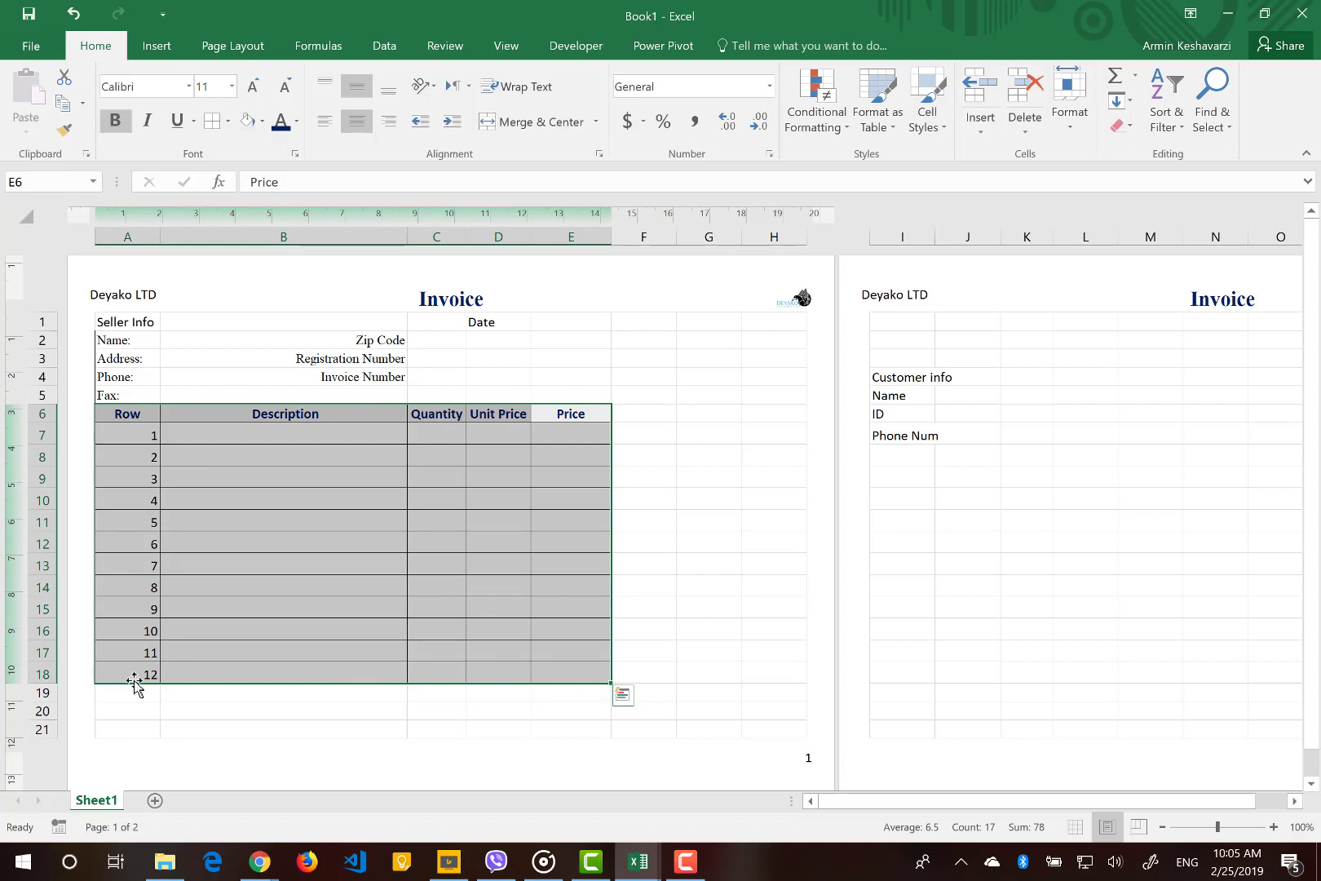
click(491, 698)
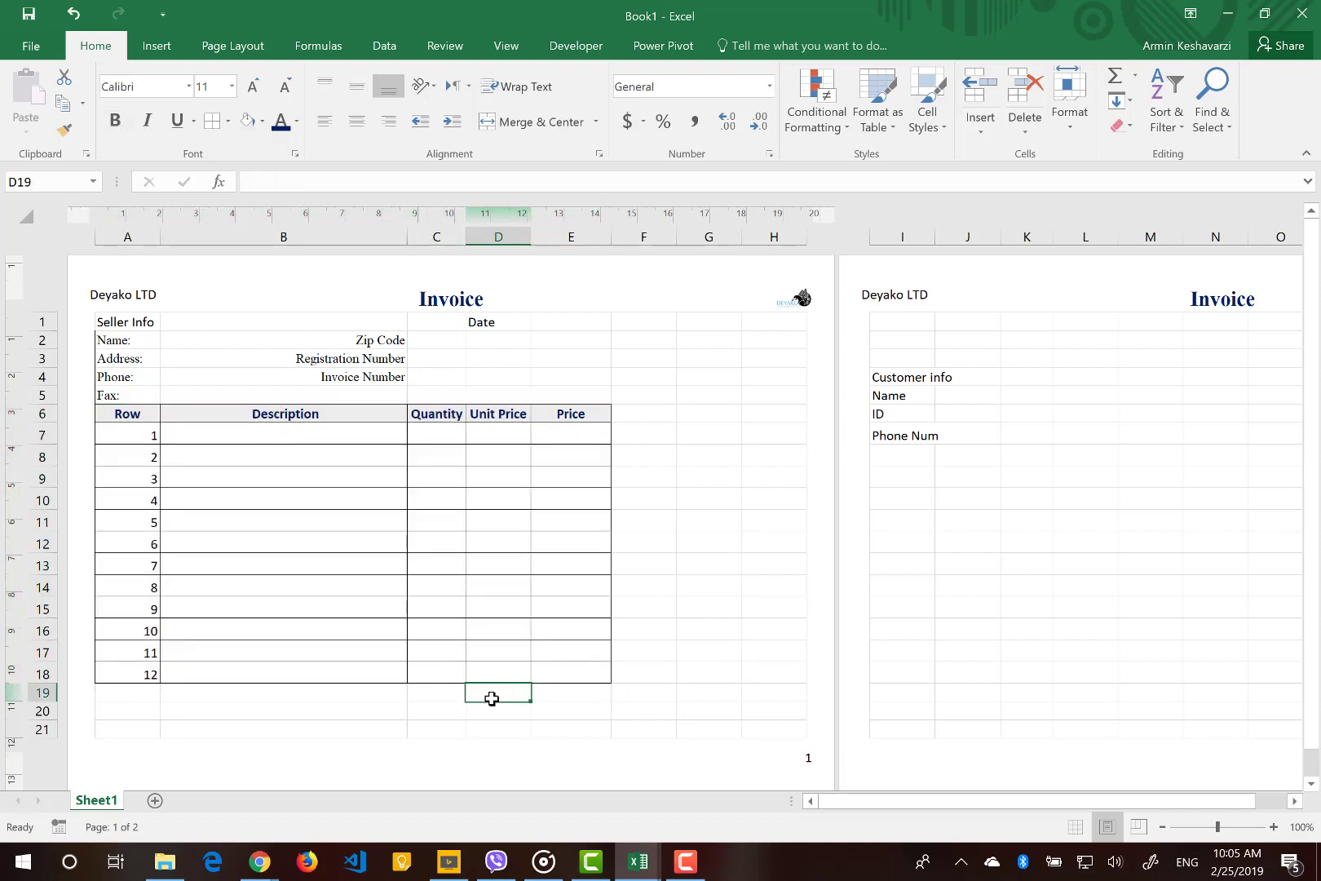
Enter the label "Total" in D19 beneath the item table, and make it bold and right-aligned.
text(Total)
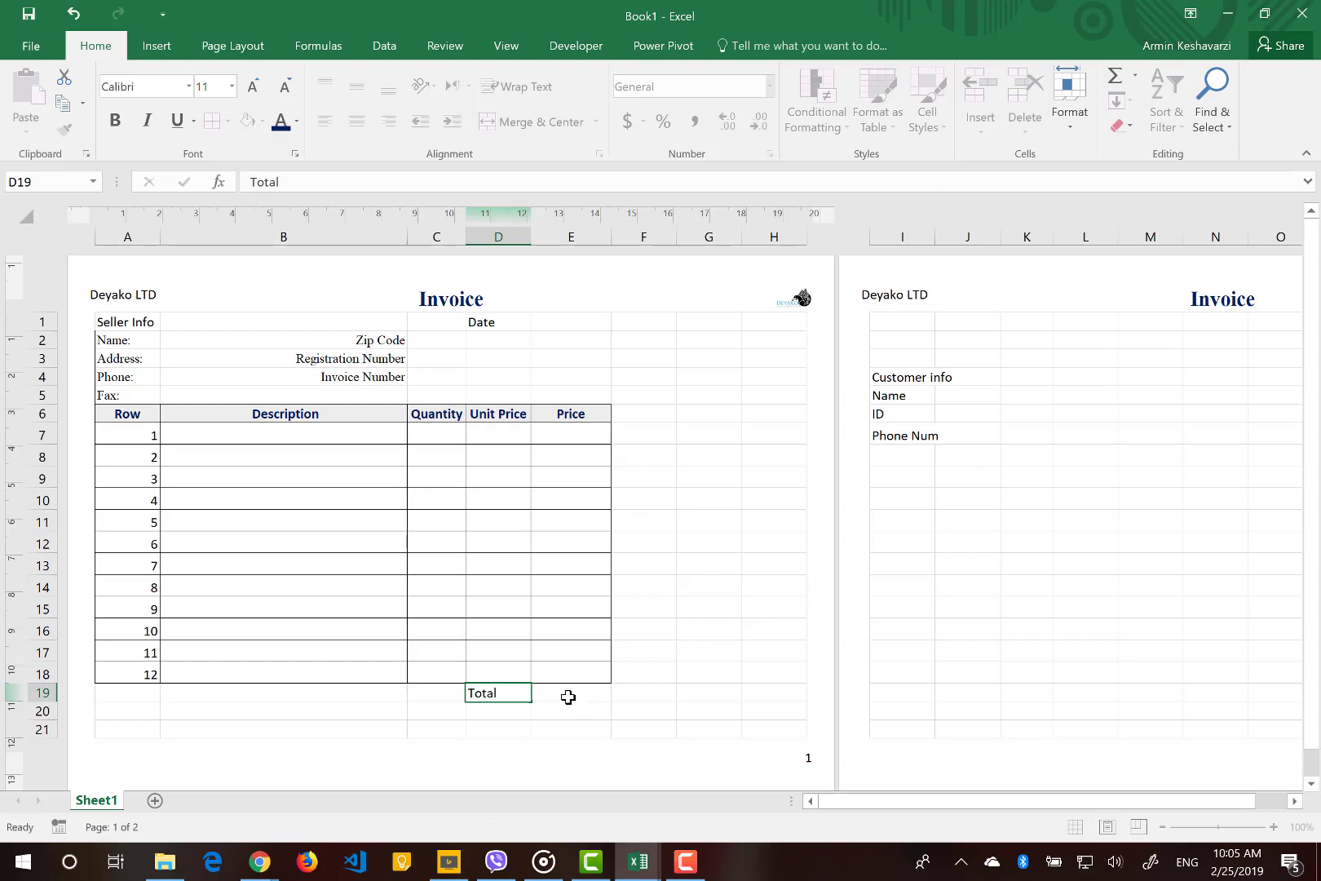
click(568, 697)
click(475, 694)
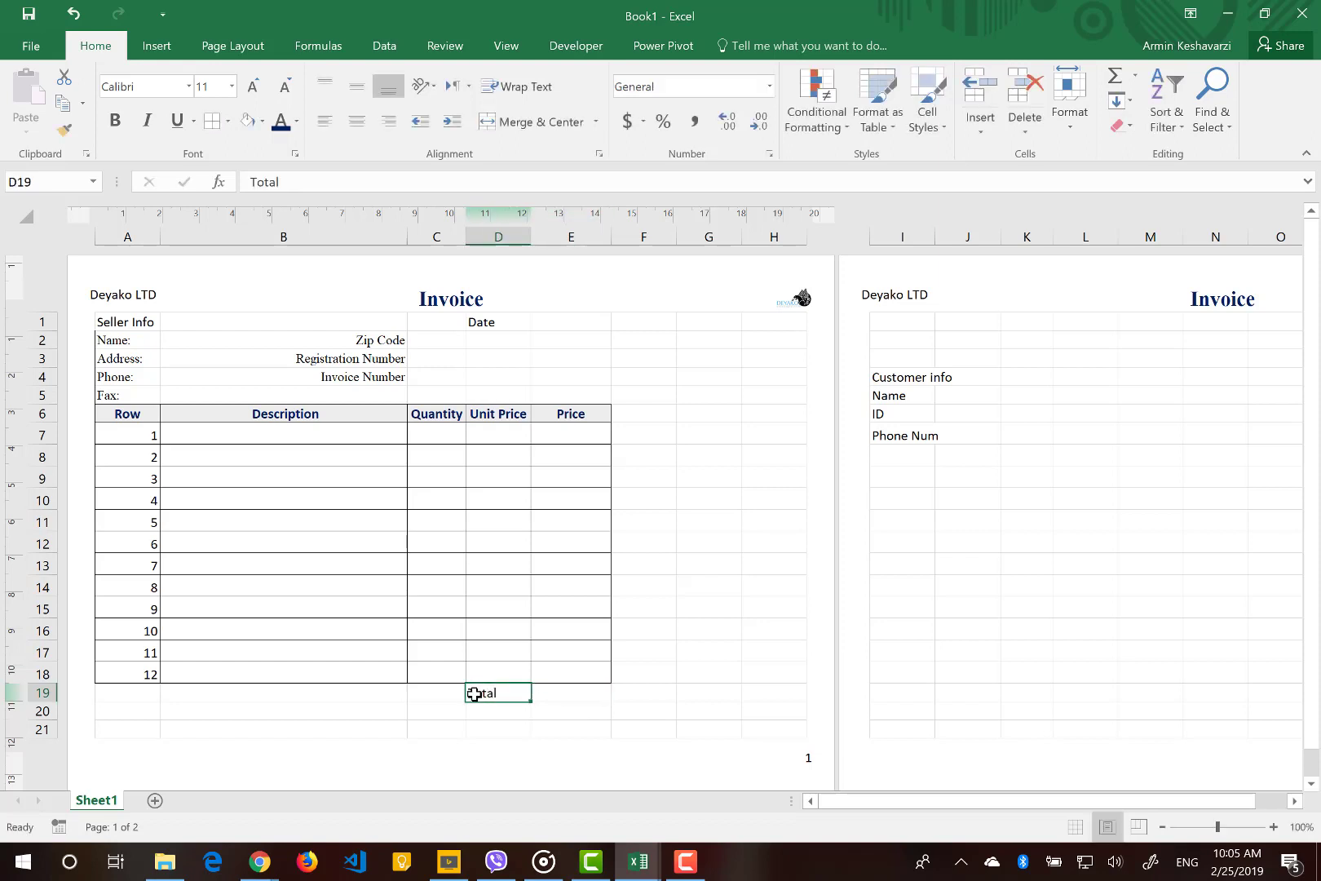
key(ctrl+b)
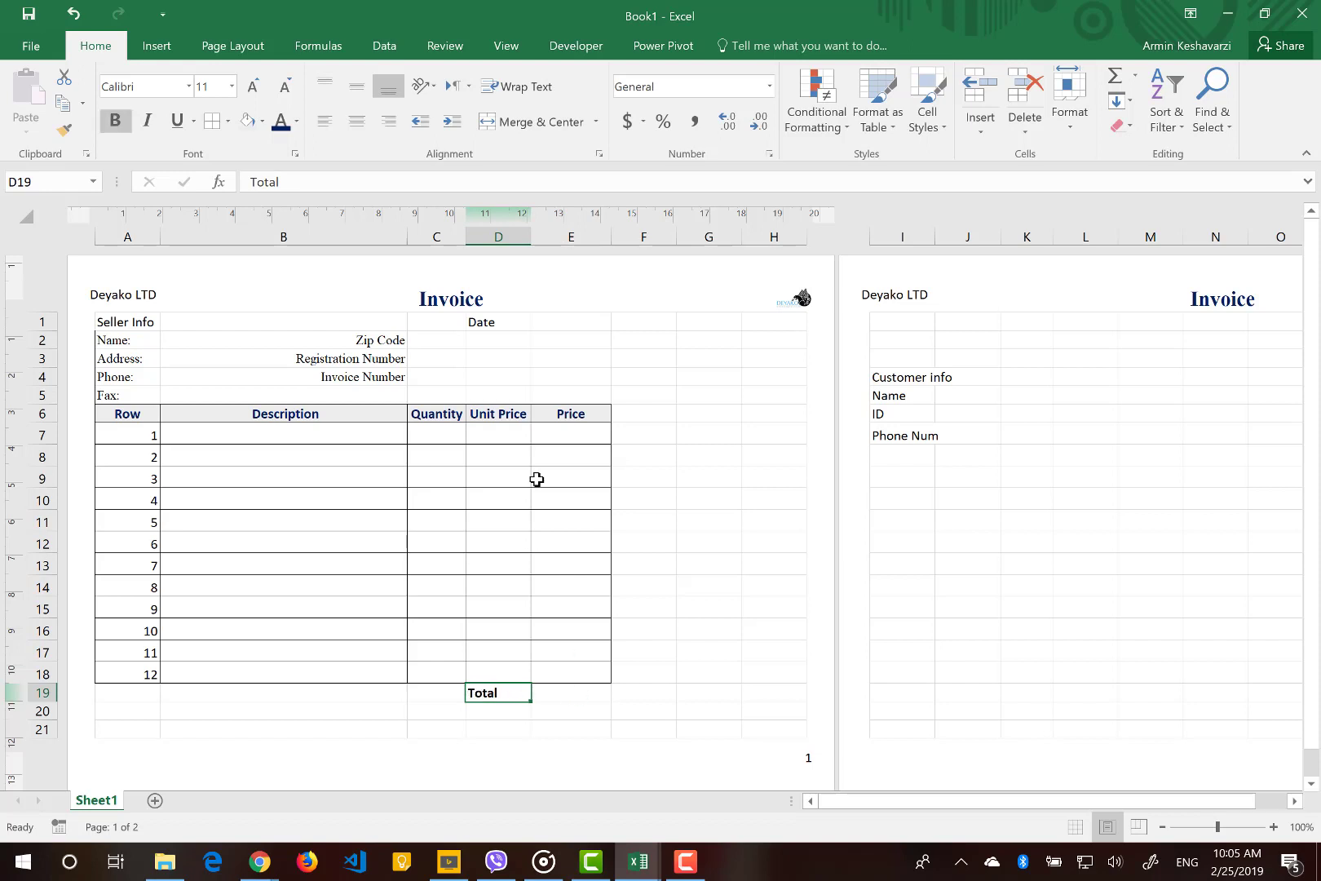
click(394, 131)
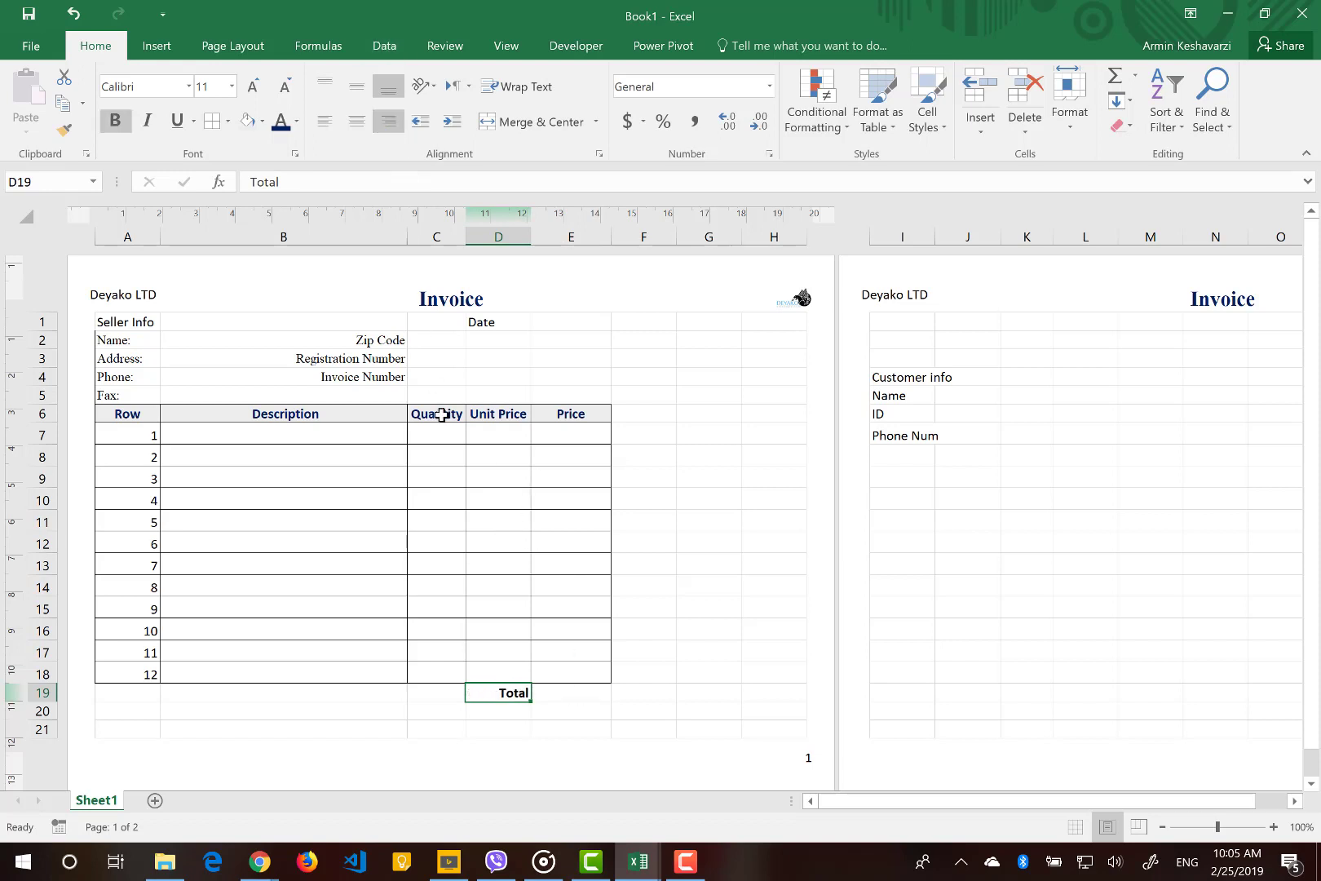
Apply a Top and Bottom Border to the total row A19:E19.
click(580, 697)
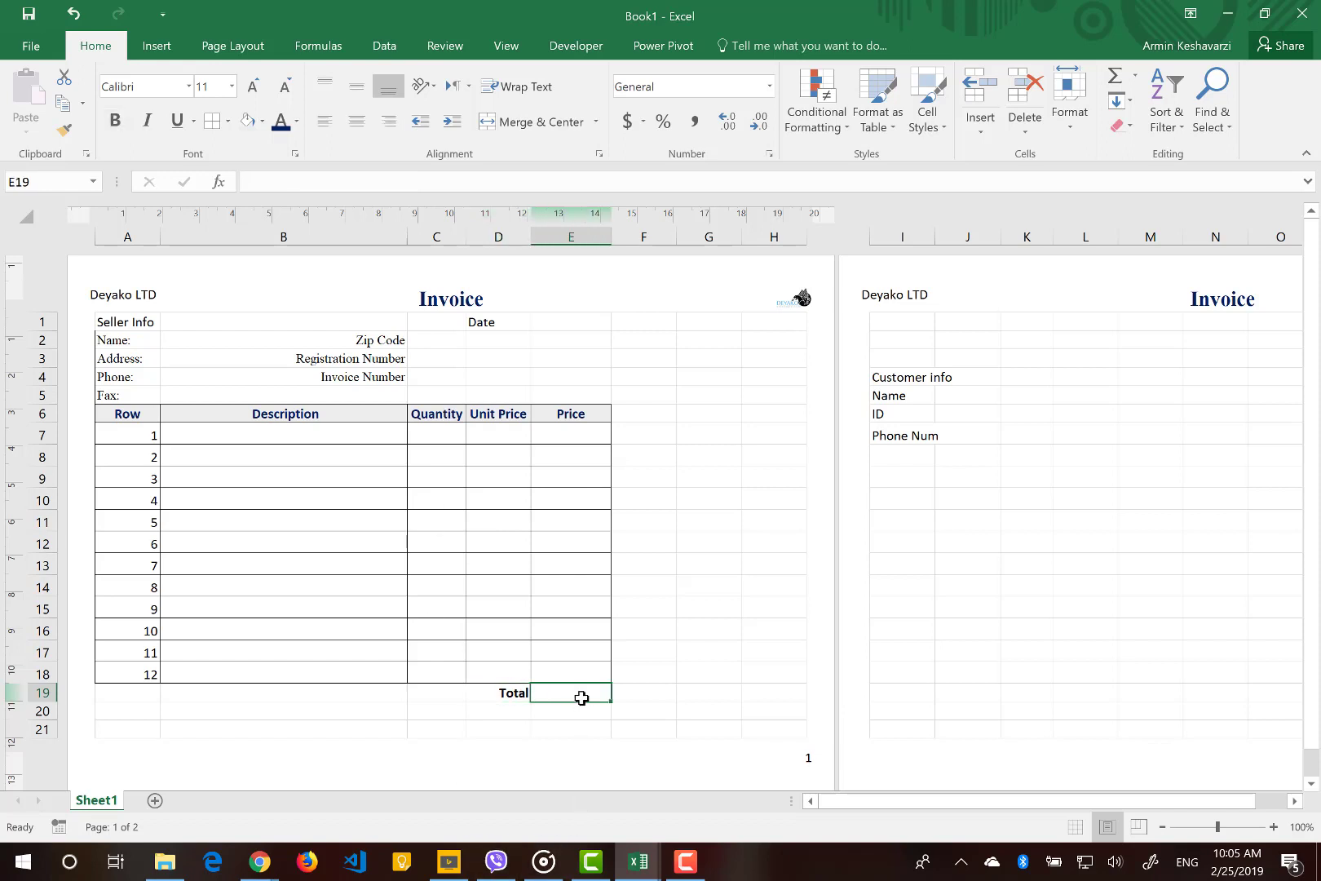
drag(545, 692, 148, 691)
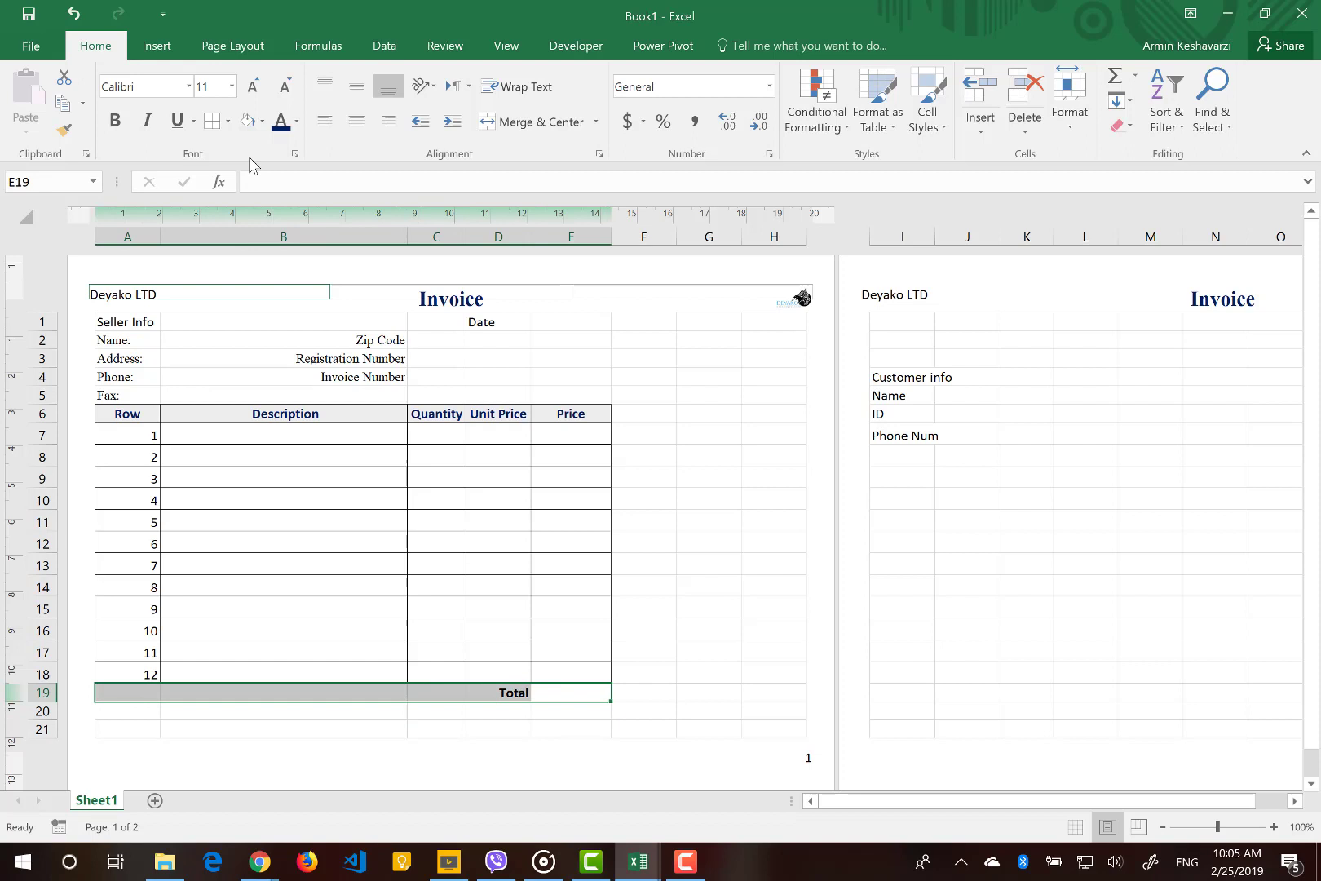
click(228, 121)
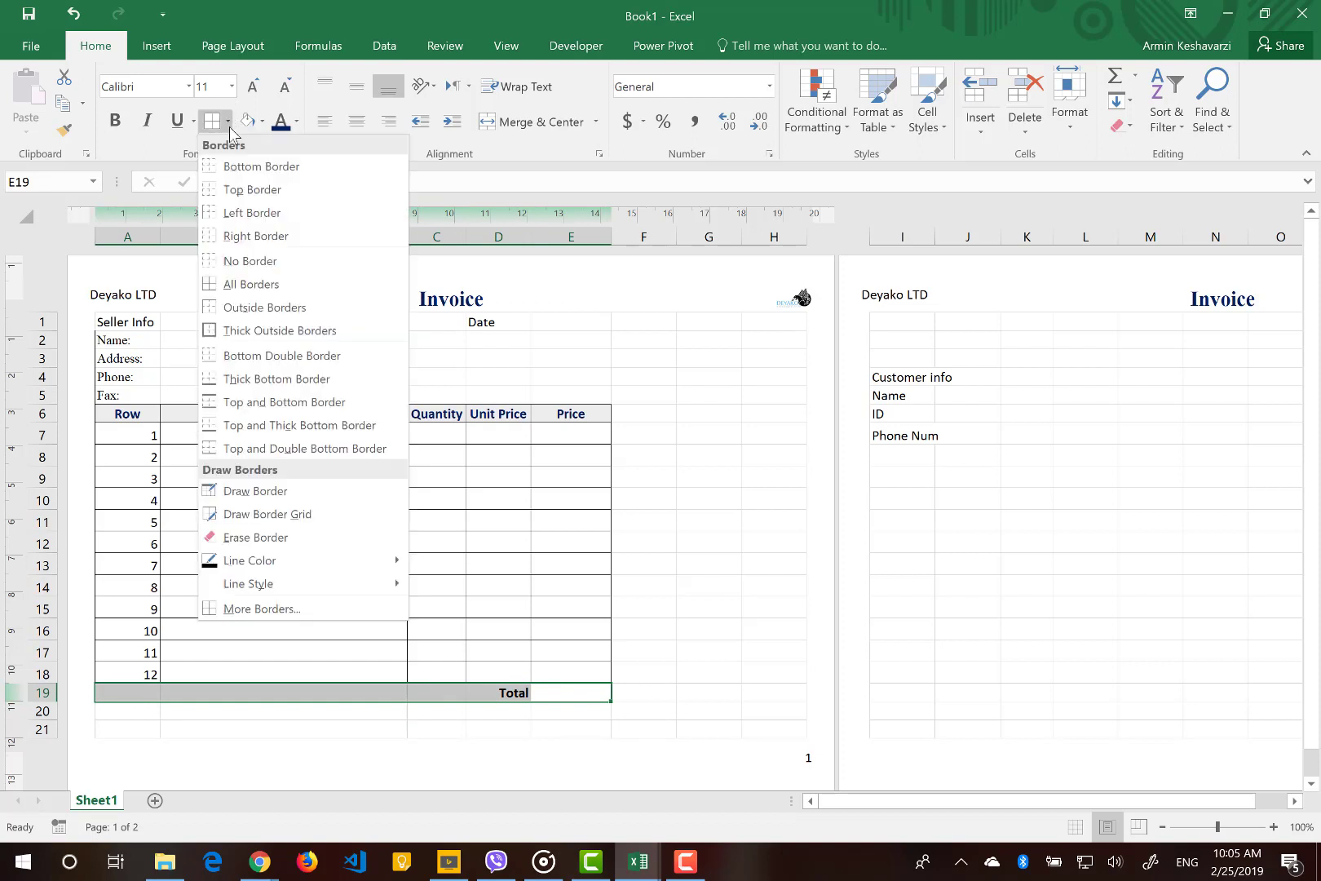
click(294, 401)
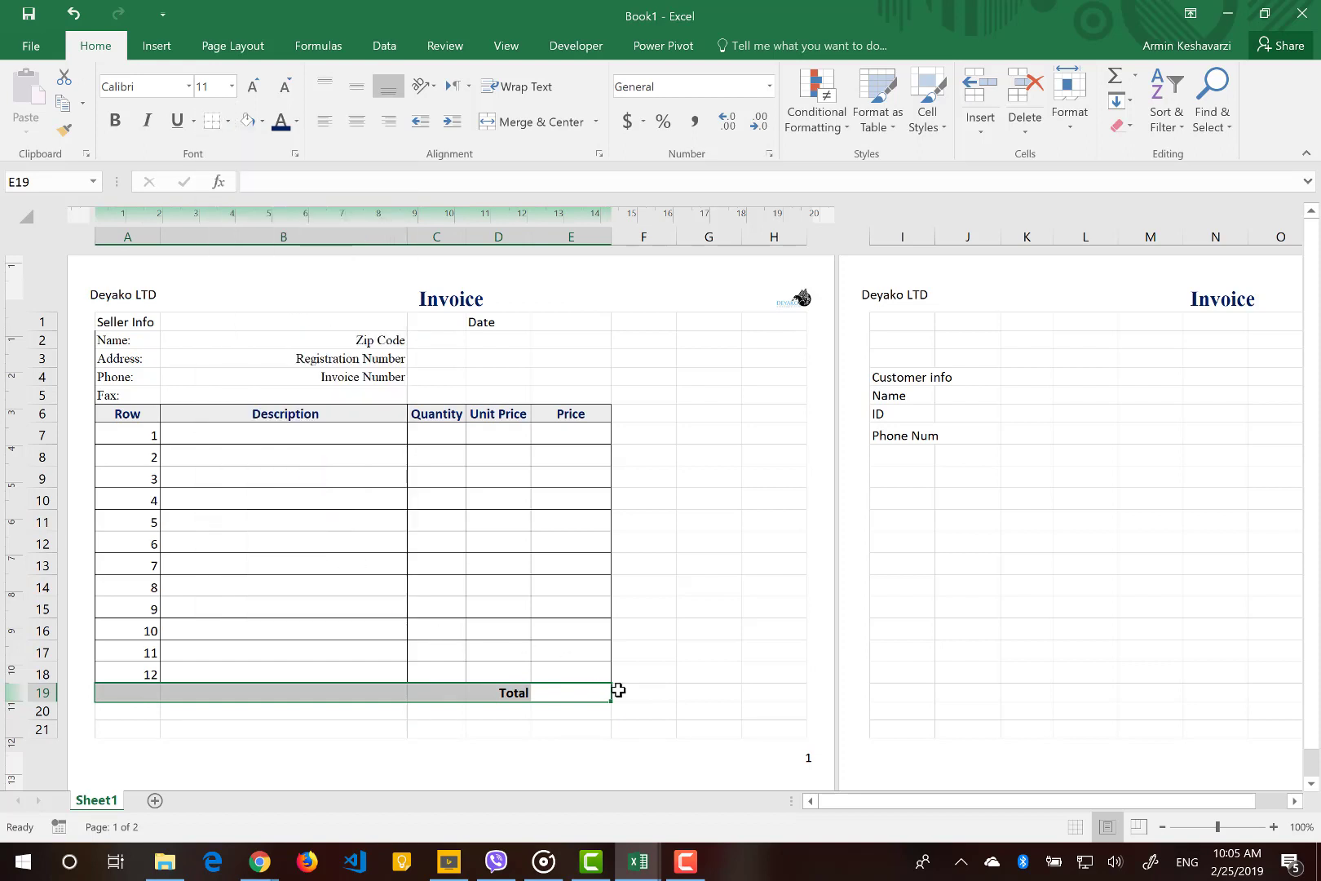
click(595, 672)
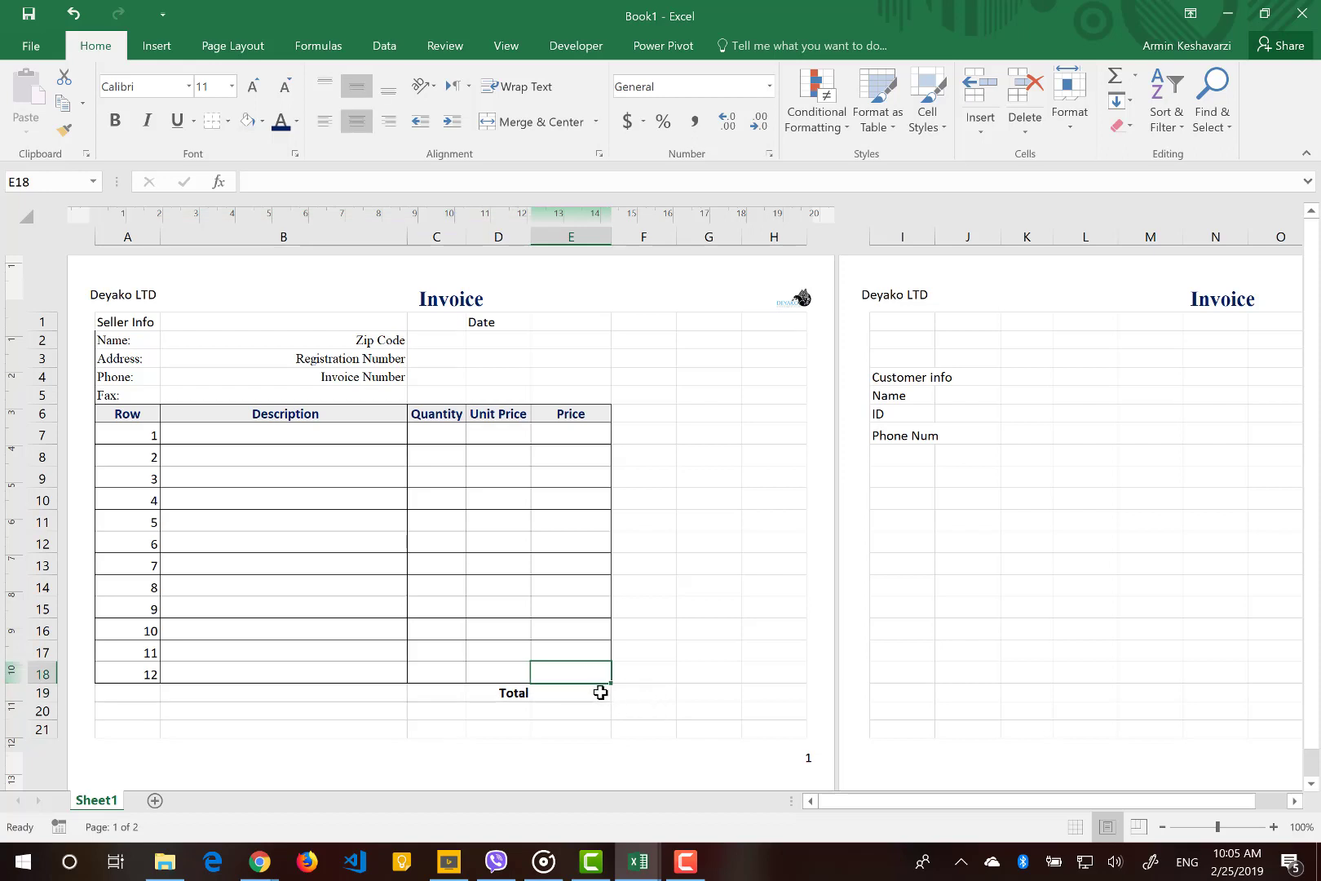
drag(599, 690, 139, 684)
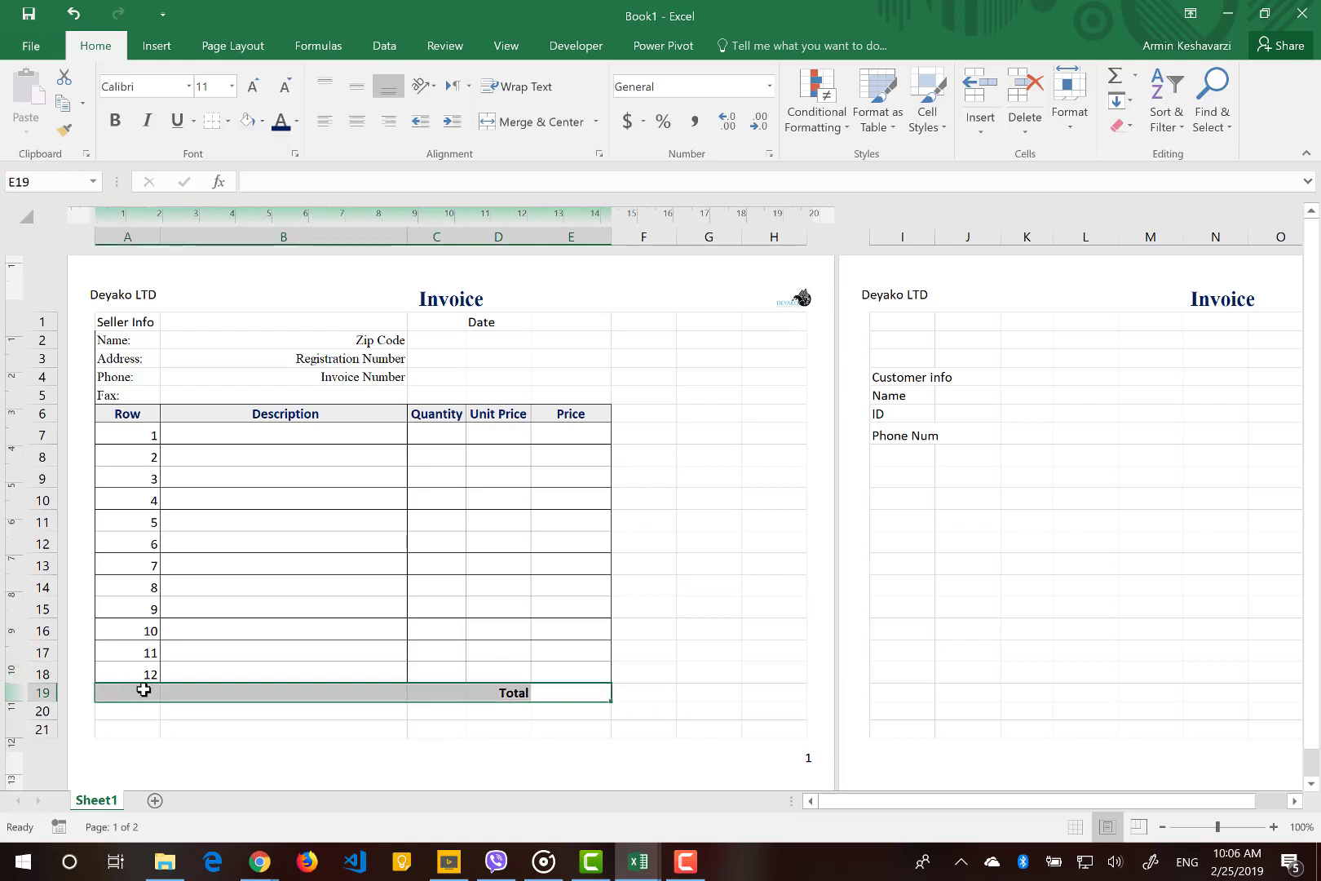
click(375, 706)
Add a Right Border to cell E19 at the end of the total row.
click(557, 691)
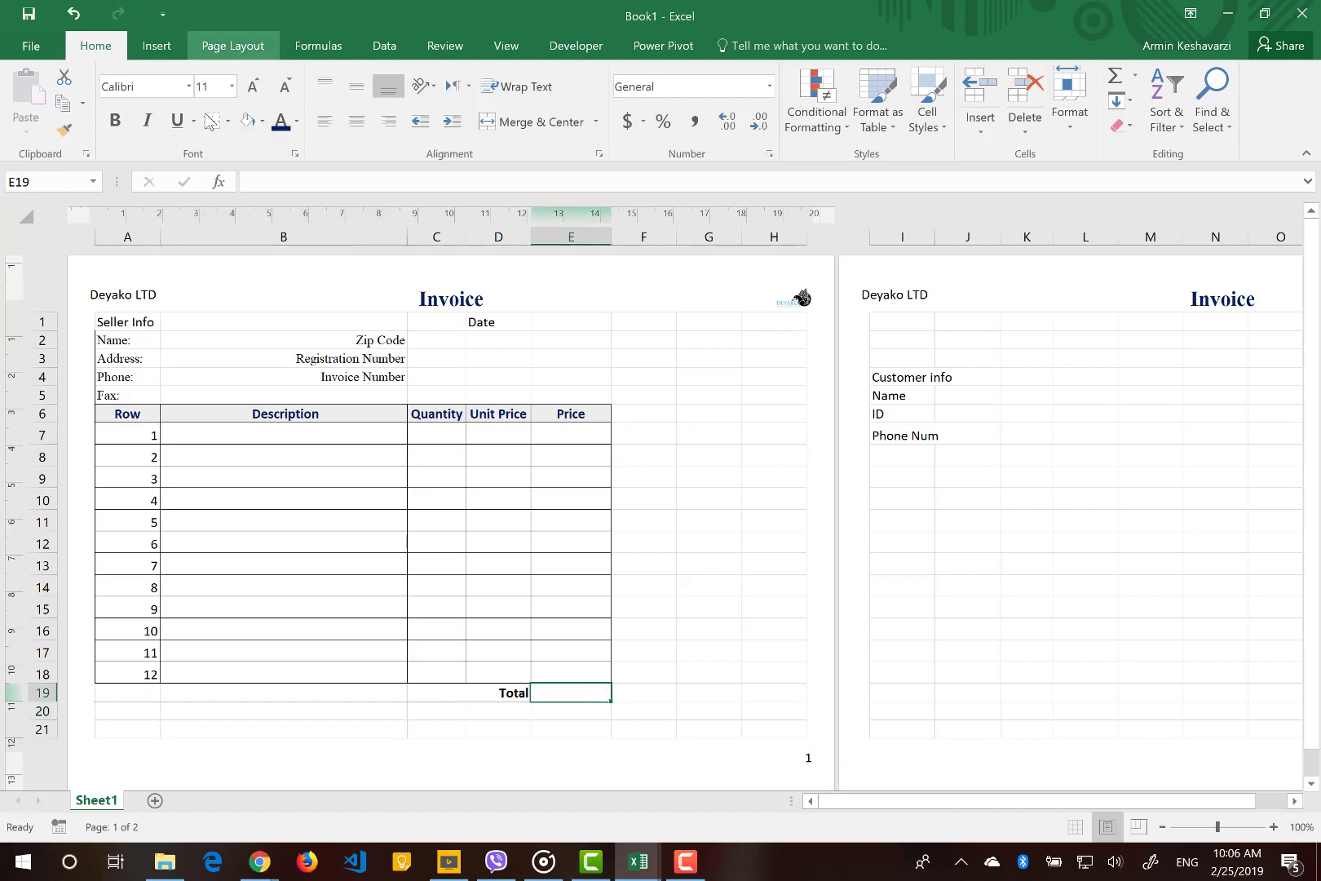
click(229, 122)
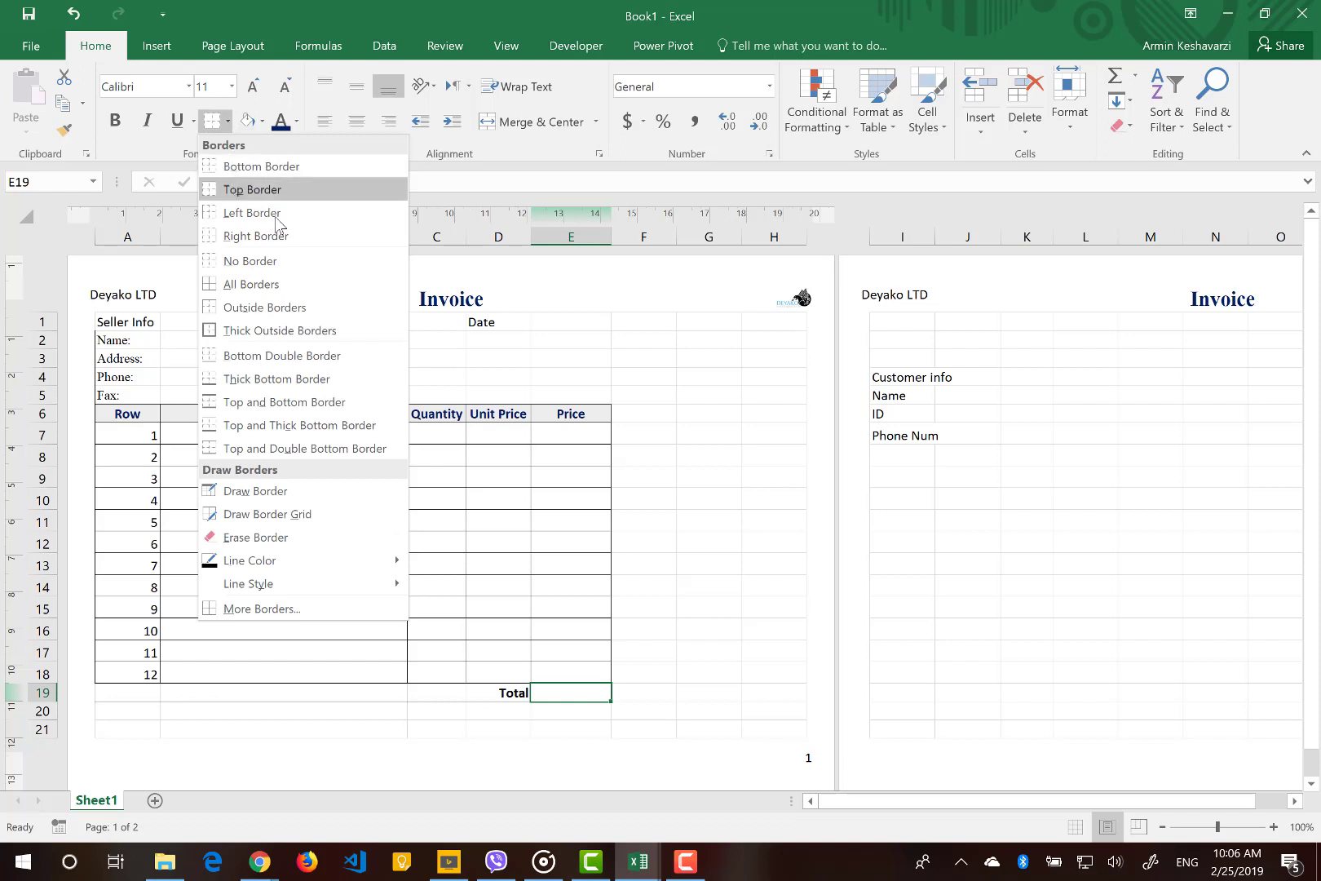
click(317, 236)
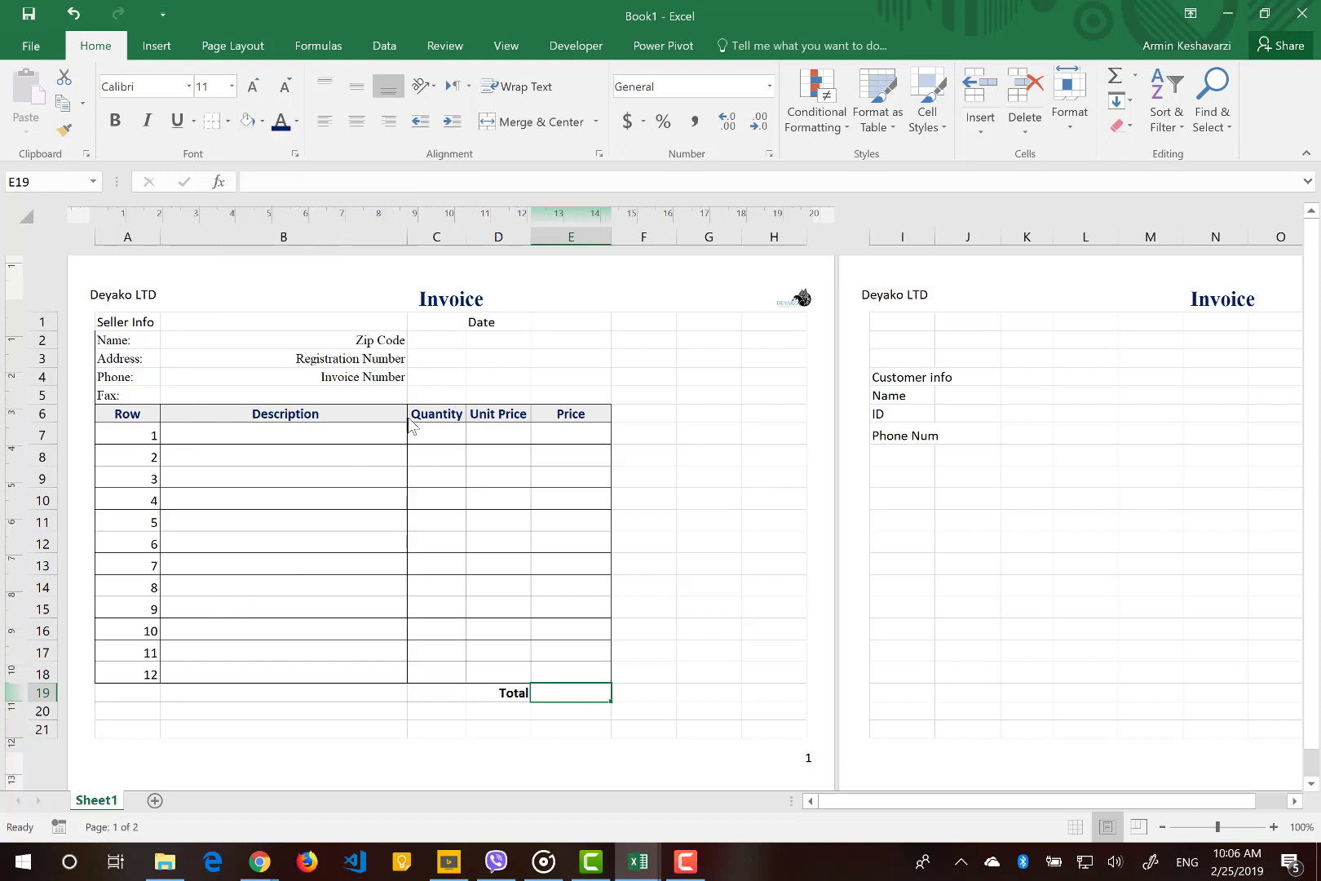
click(473, 494)
Examine the item table's row and column borders in the Invoice Management workbook, and return to Book1.
click(640, 861)
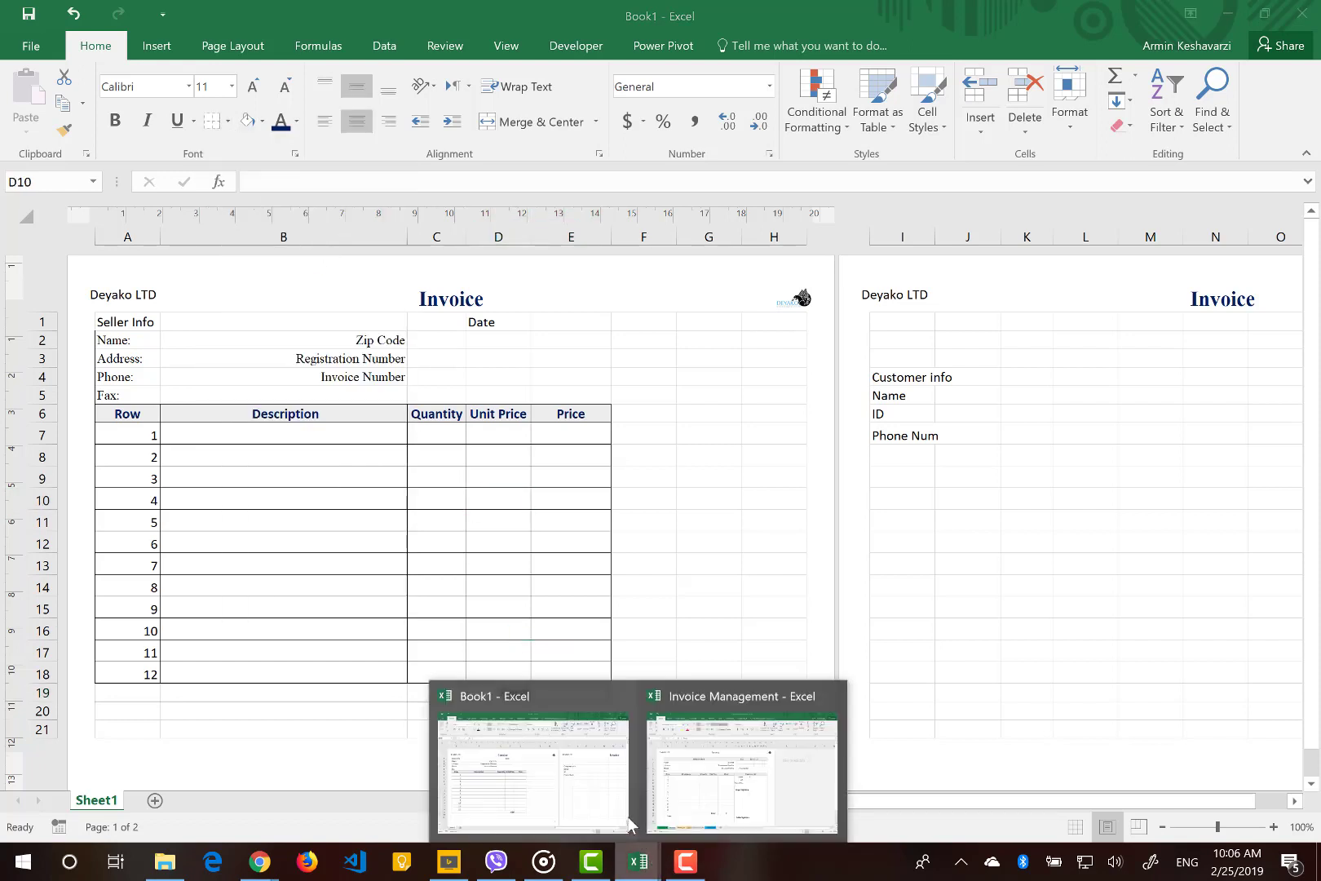
click(538, 806)
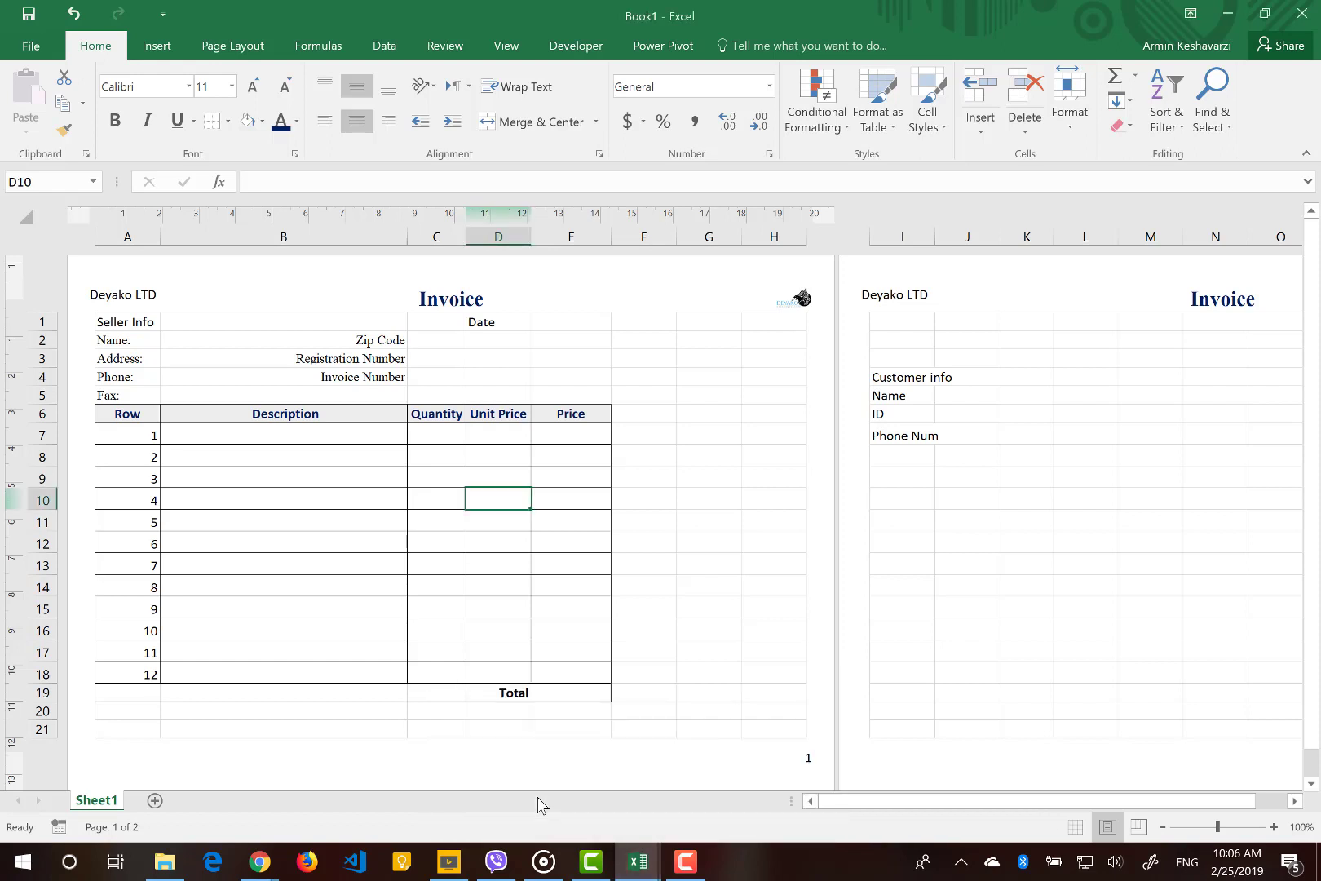
mouse_move(635, 866)
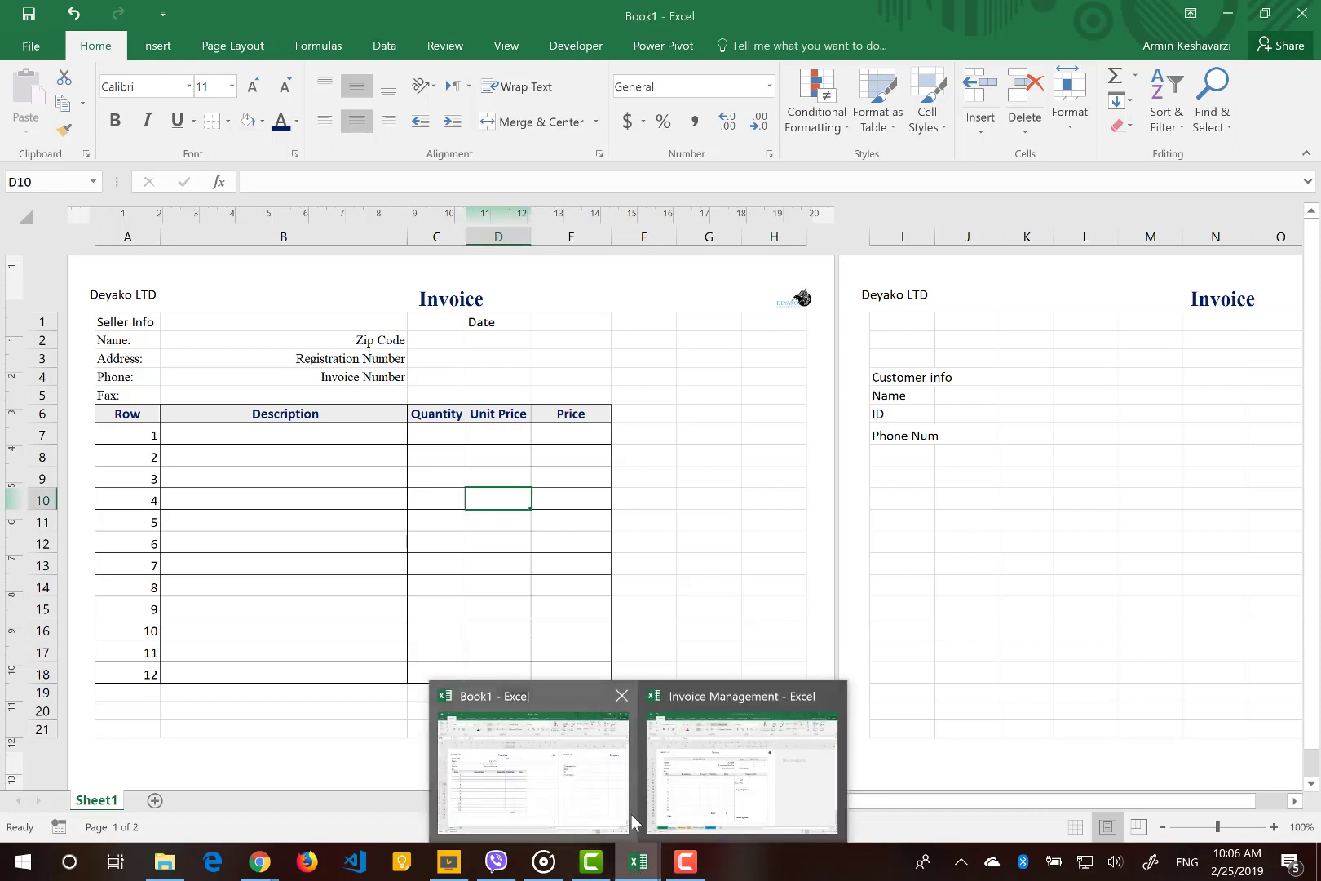
click(723, 788)
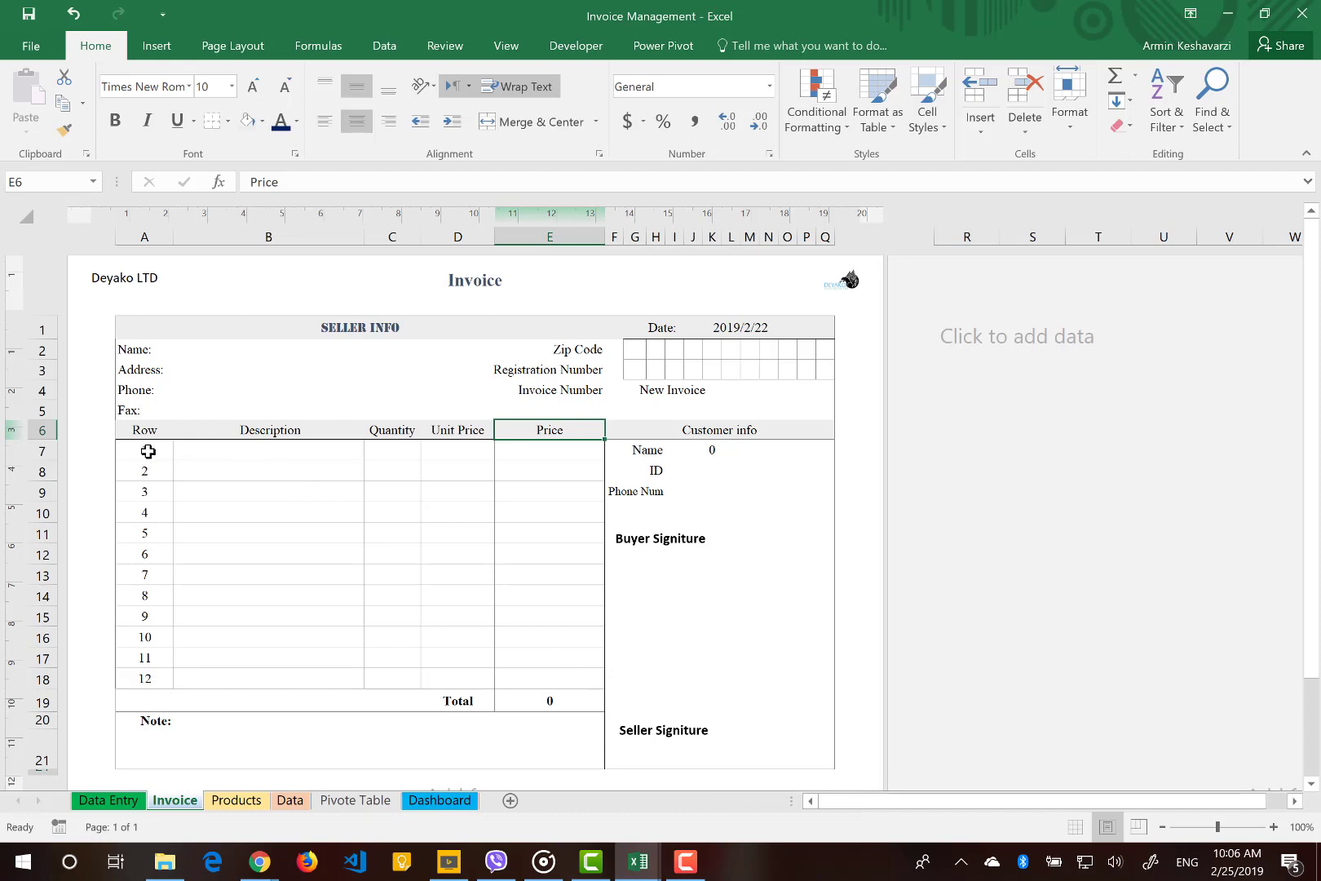
drag(204, 450, 219, 677)
drag(236, 445, 588, 466)
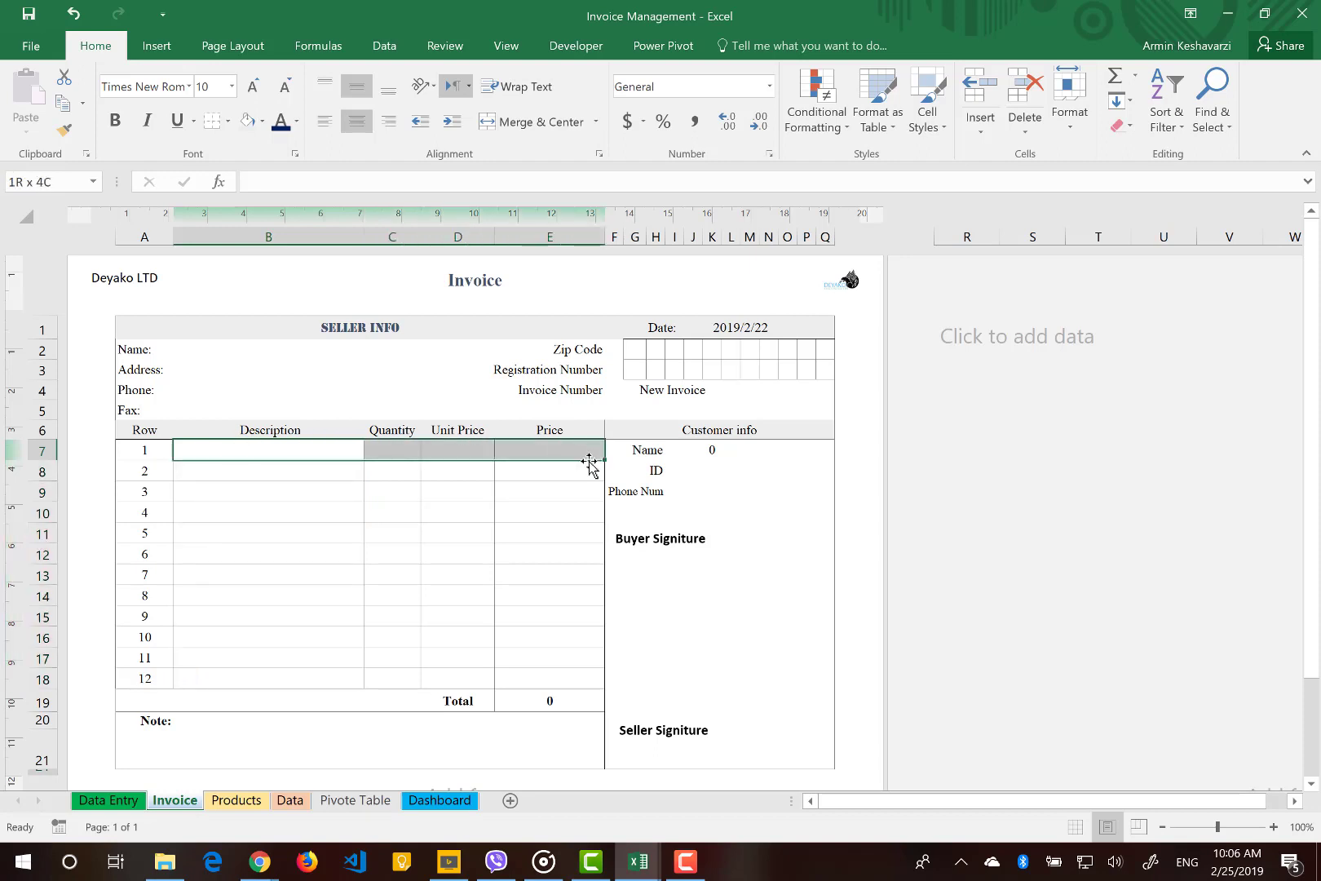
click(155, 447)
drag(155, 447, 571, 450)
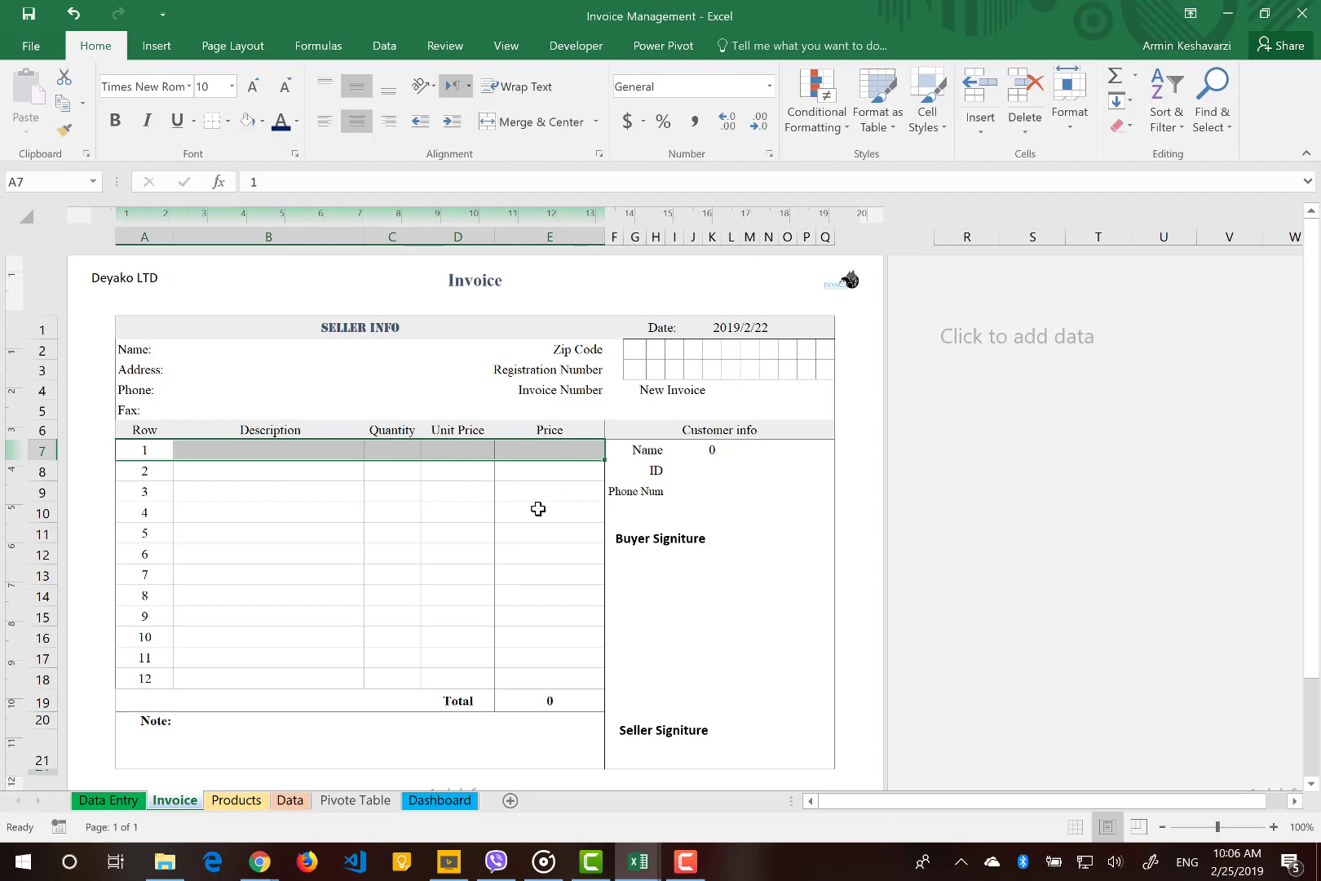
drag(299, 449, 242, 687)
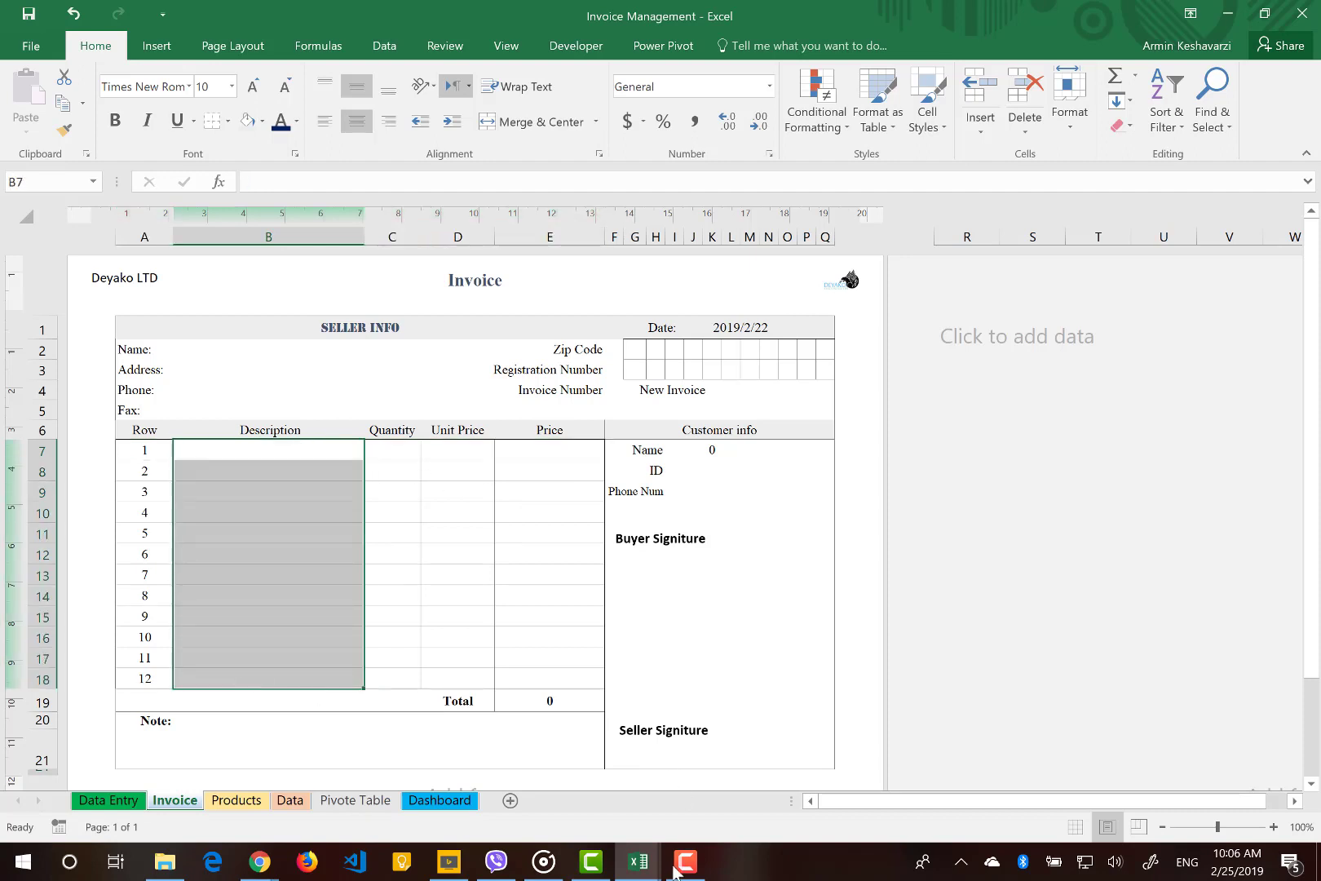
click(639, 863)
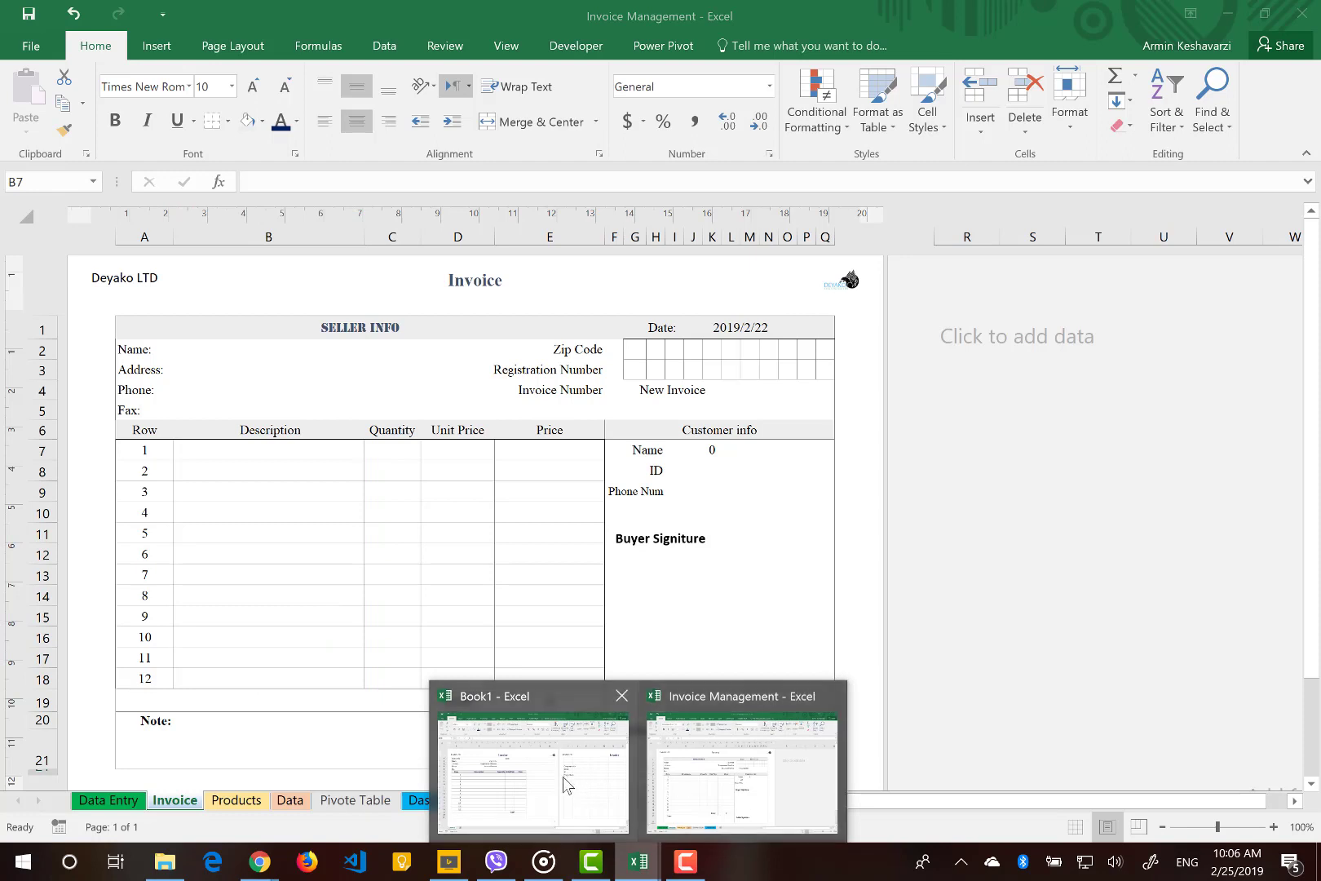
click(563, 777)
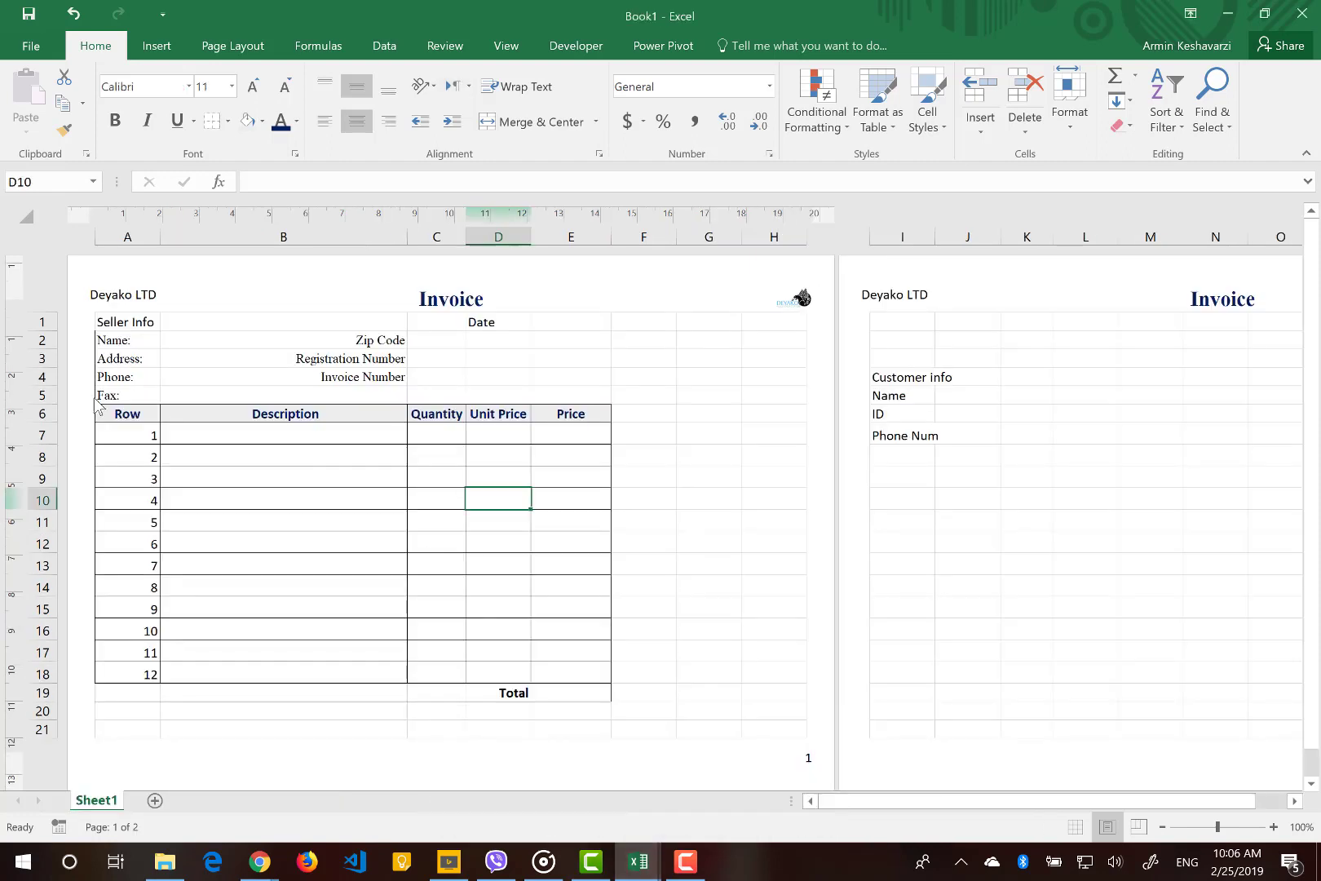
Set the border line color to light gray and draw a border across the first item row, A7:E7.
click(179, 436)
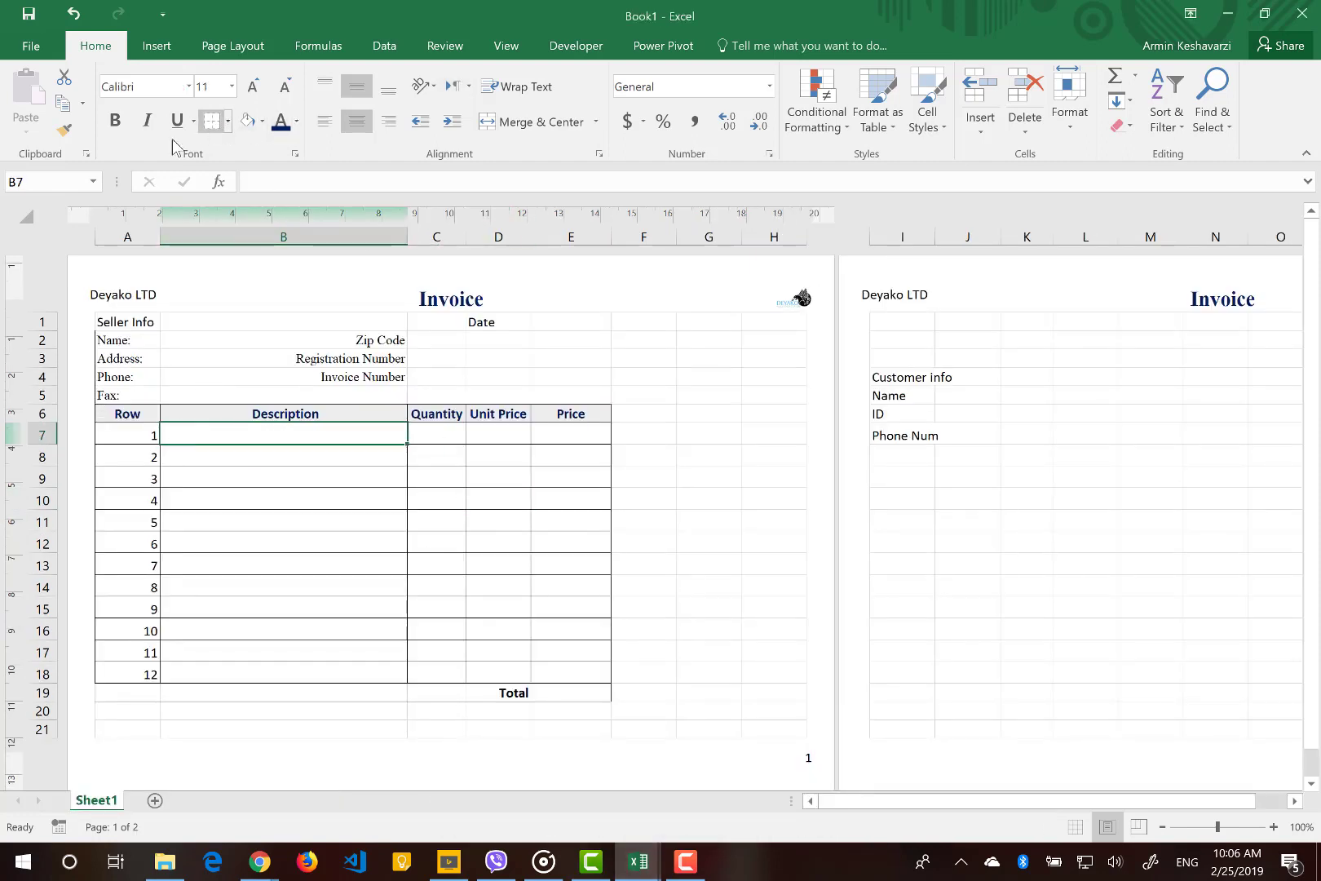
click(228, 122)
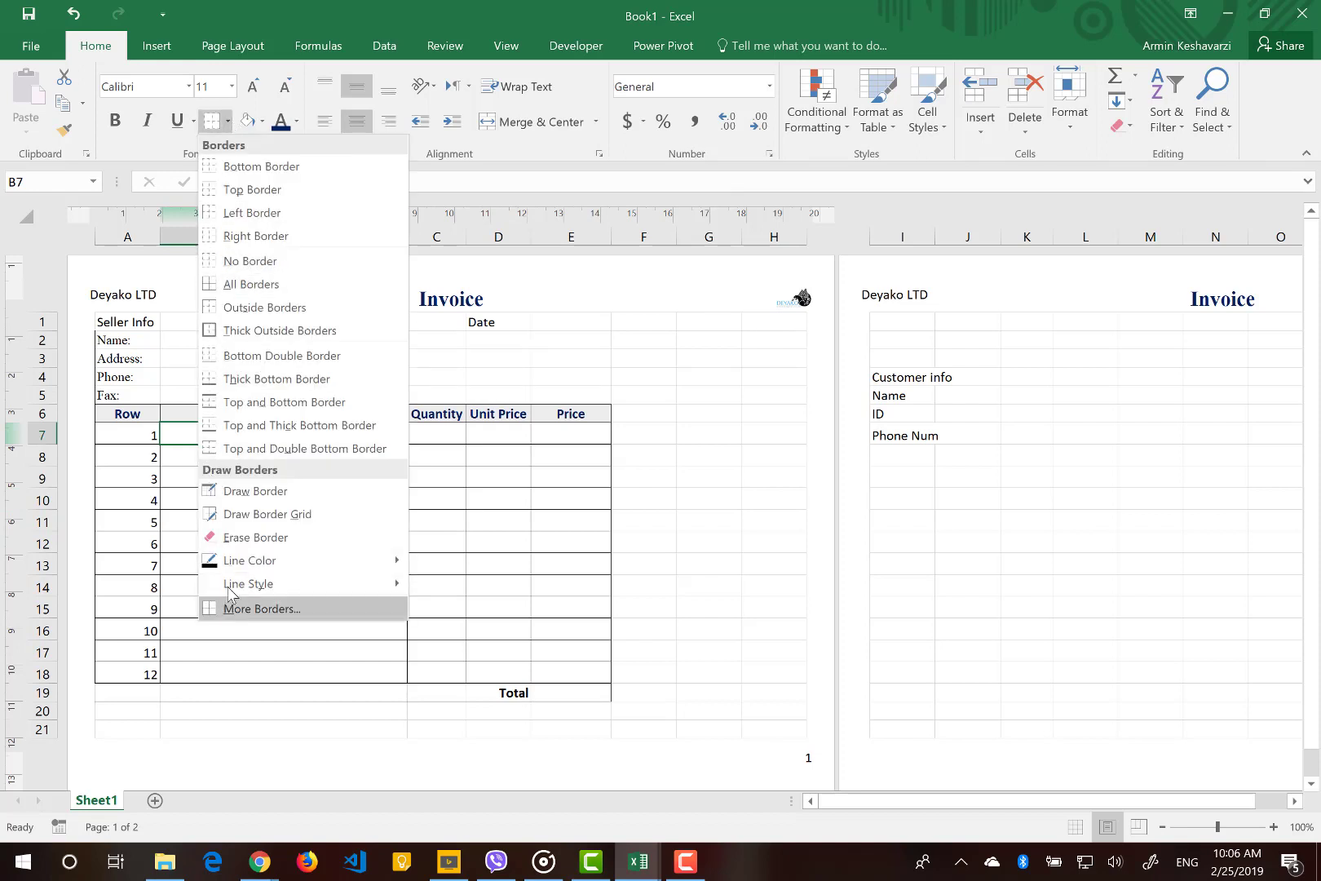
mouse_move(332, 563)
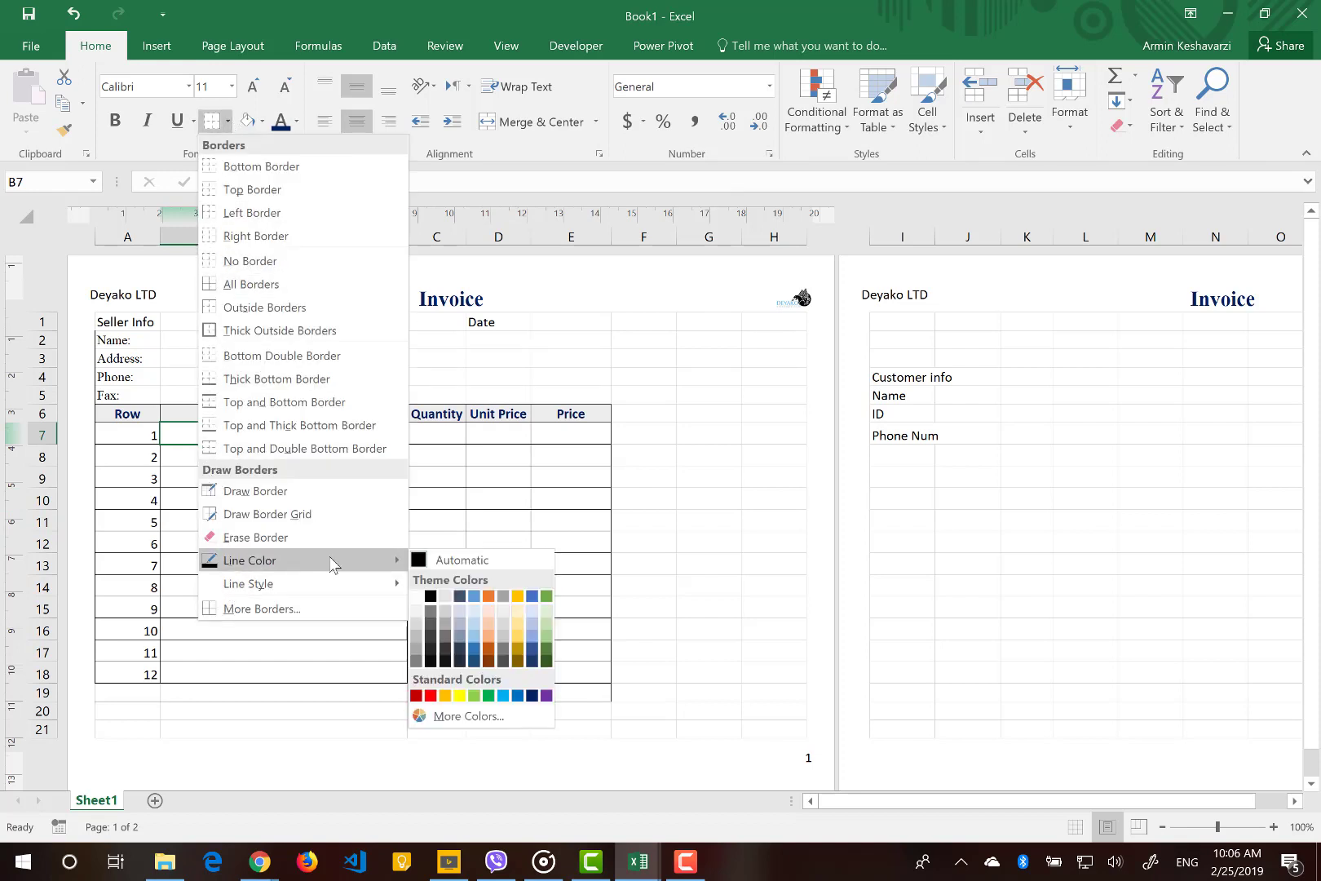
click(446, 598)
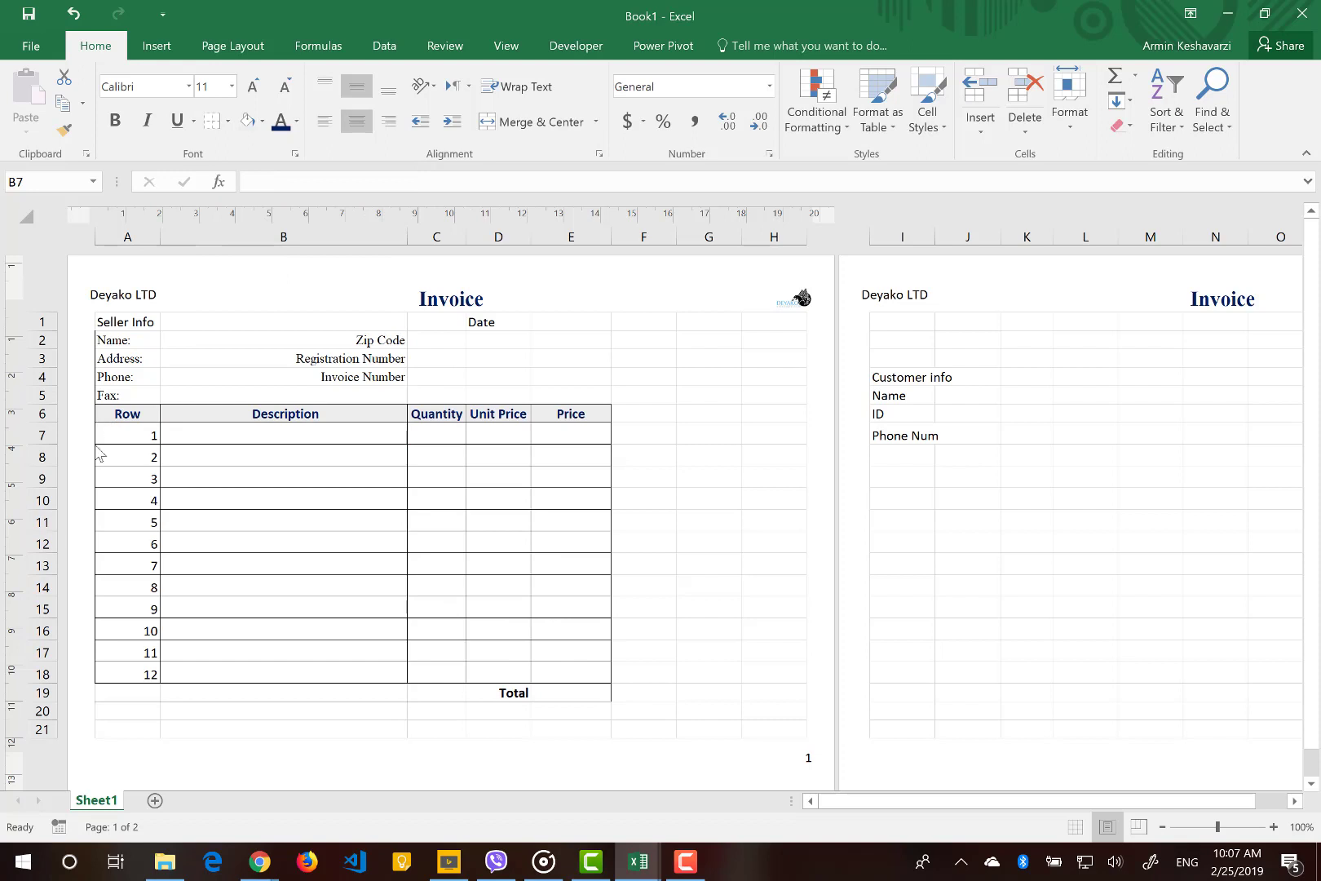
drag(103, 433, 604, 436)
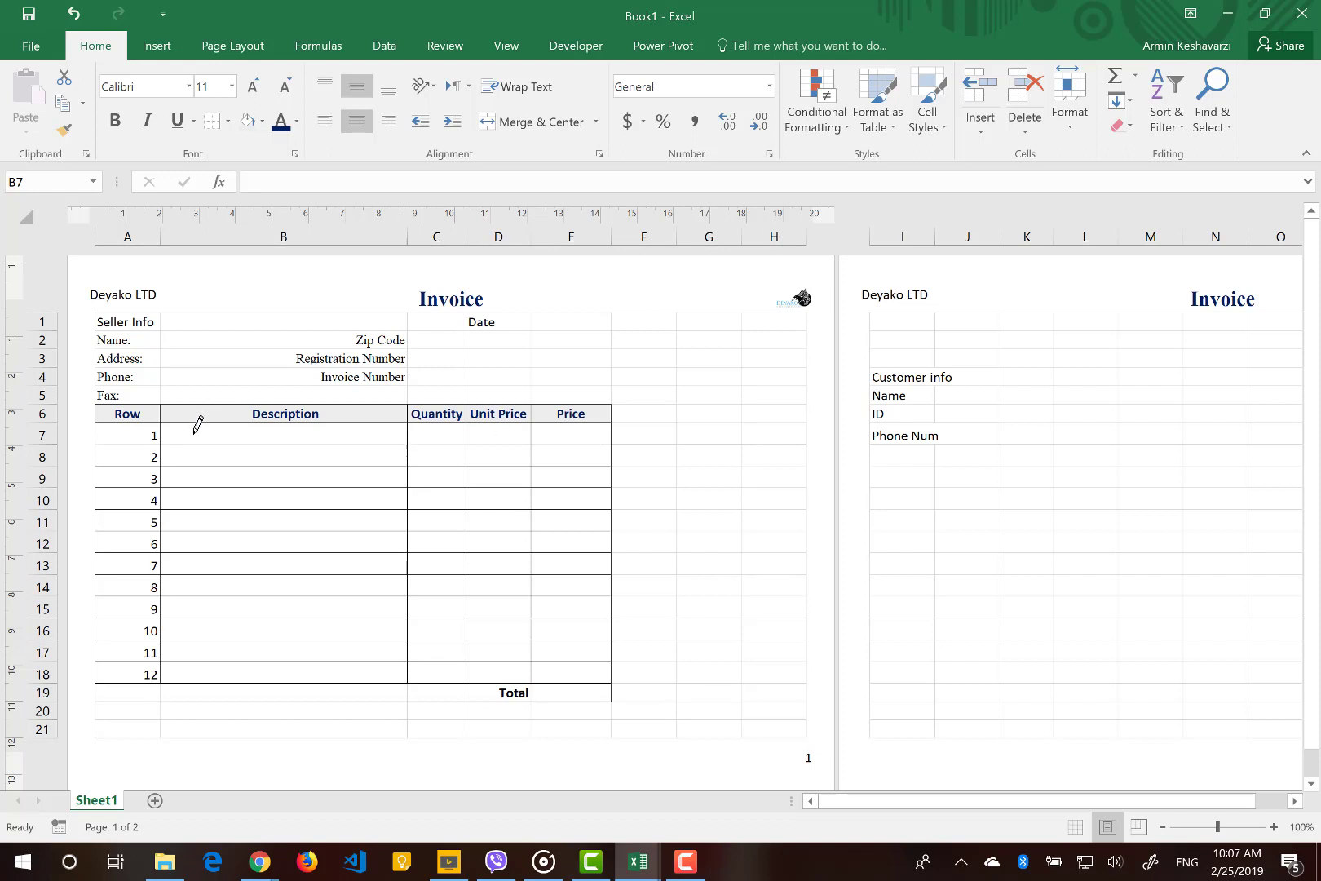
Apply a bottom border to item row 8 of the invoice table, across columns A to E.
key(Escape)
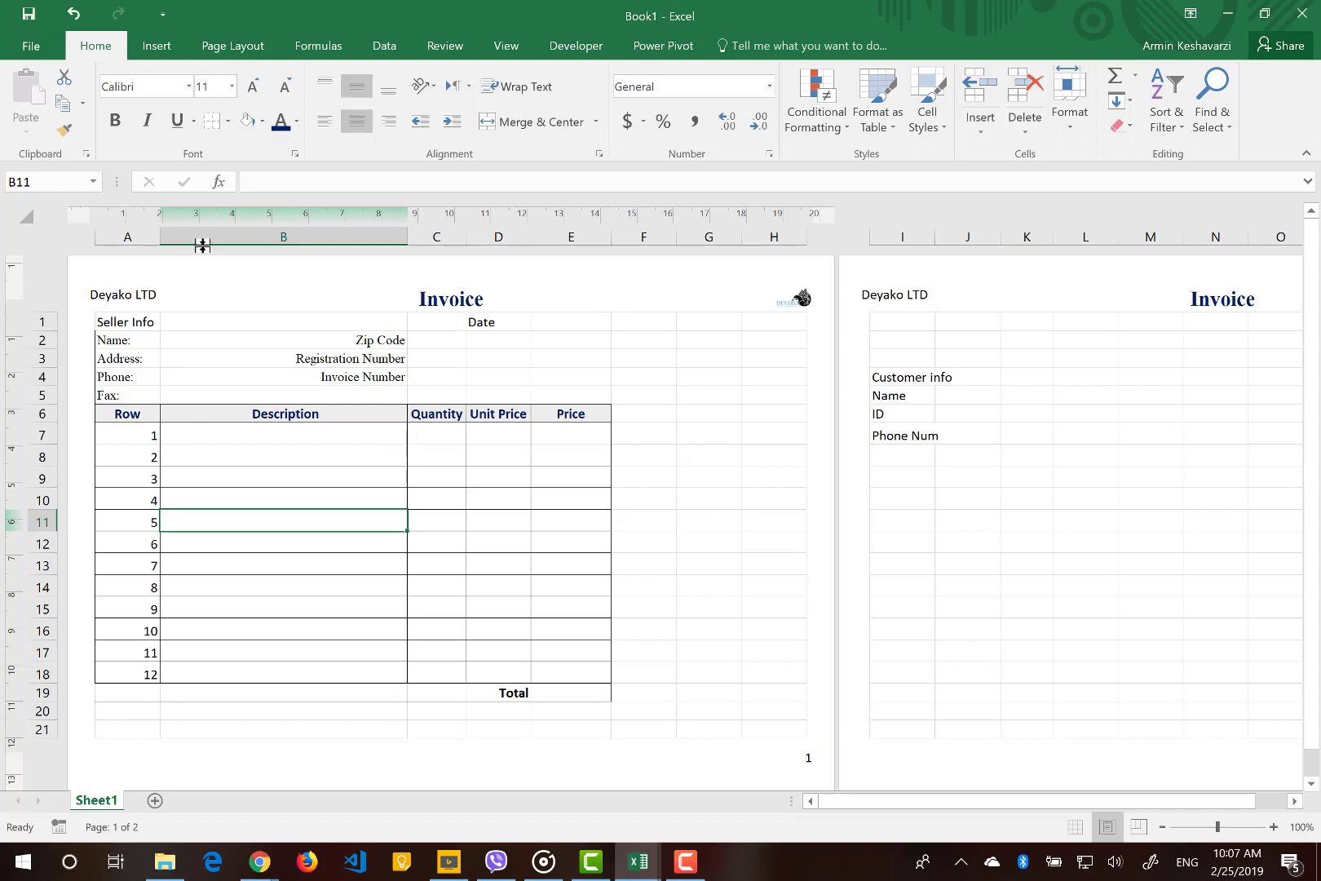
click(228, 122)
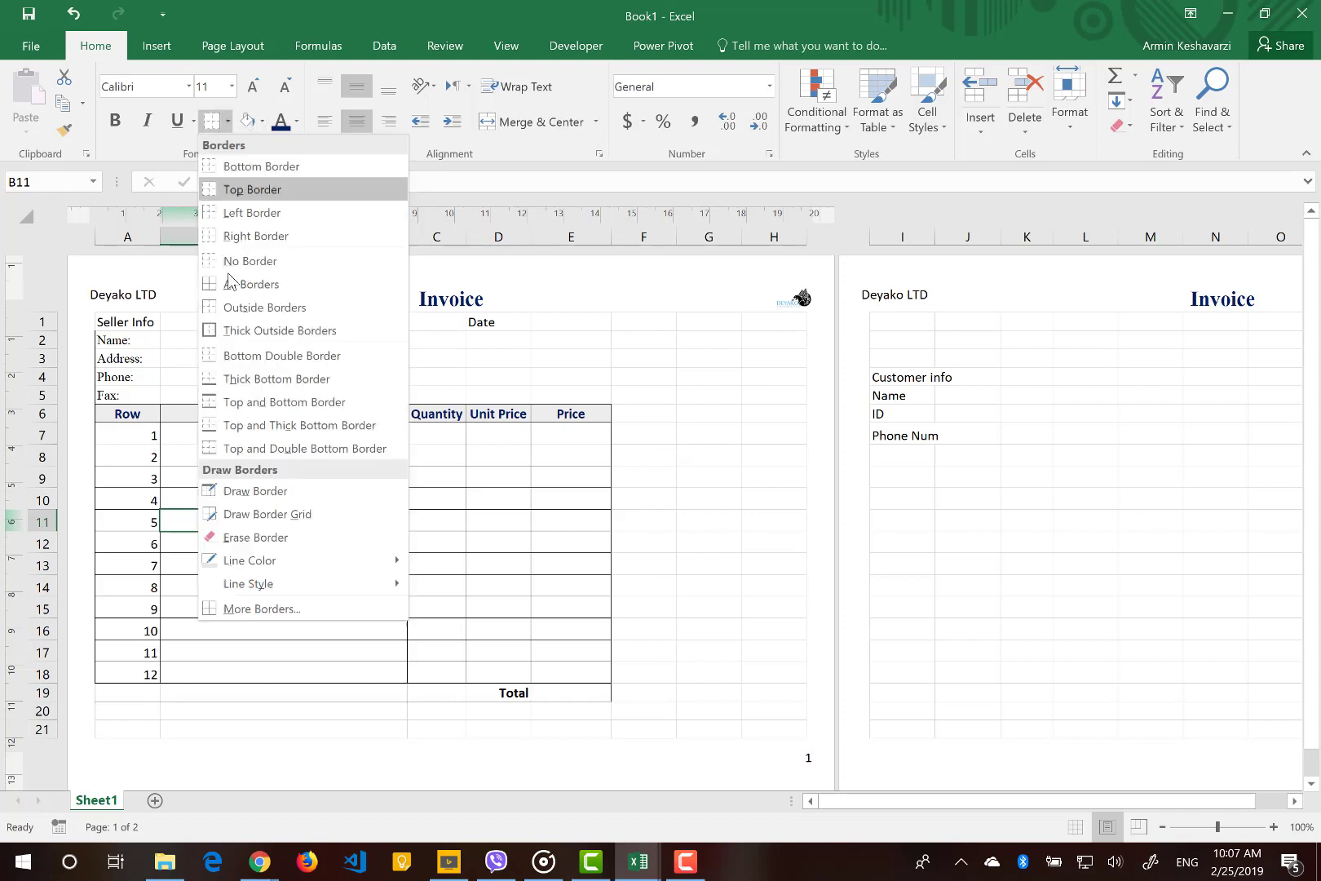
click(138, 478)
click(138, 479)
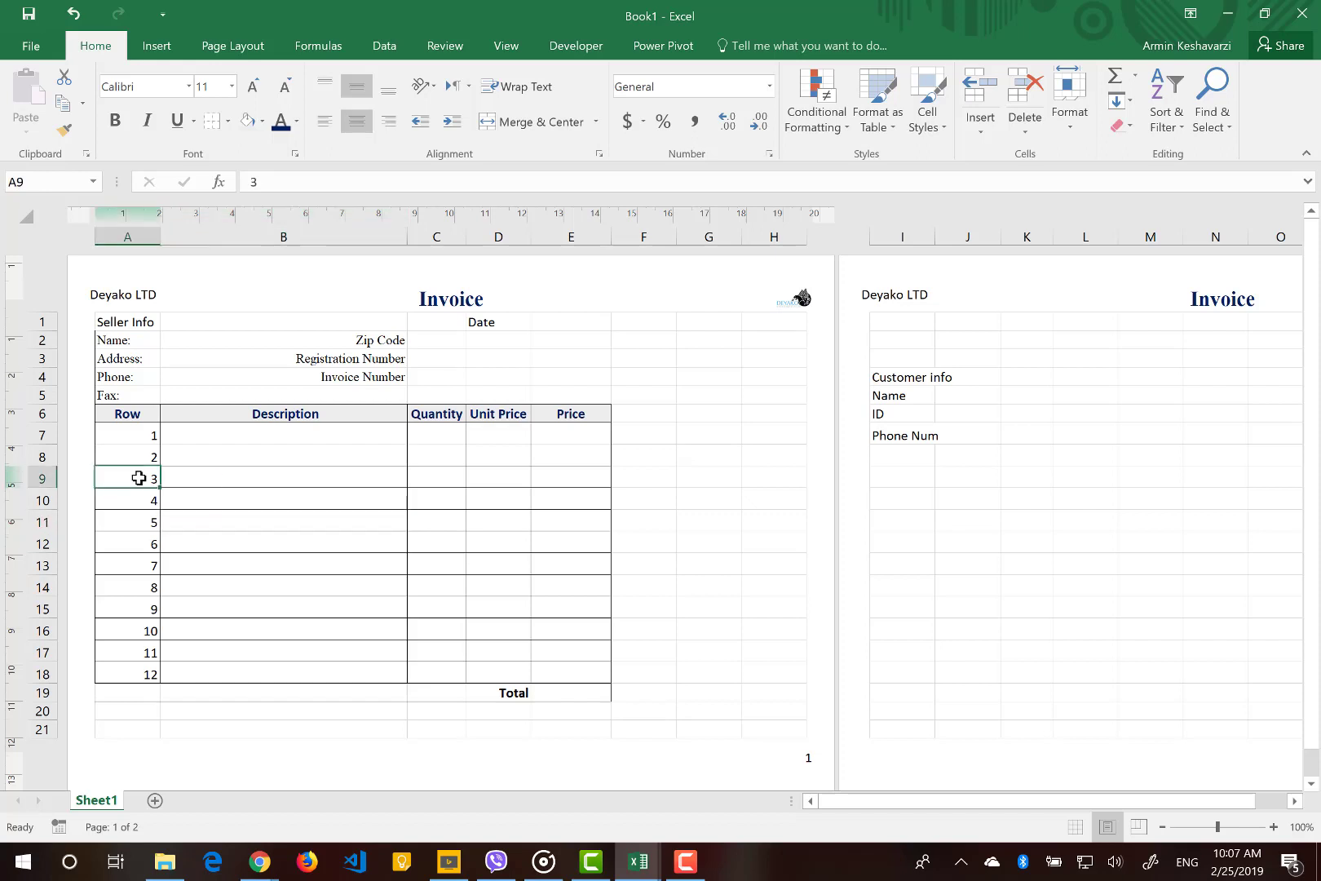
drag(126, 456, 595, 464)
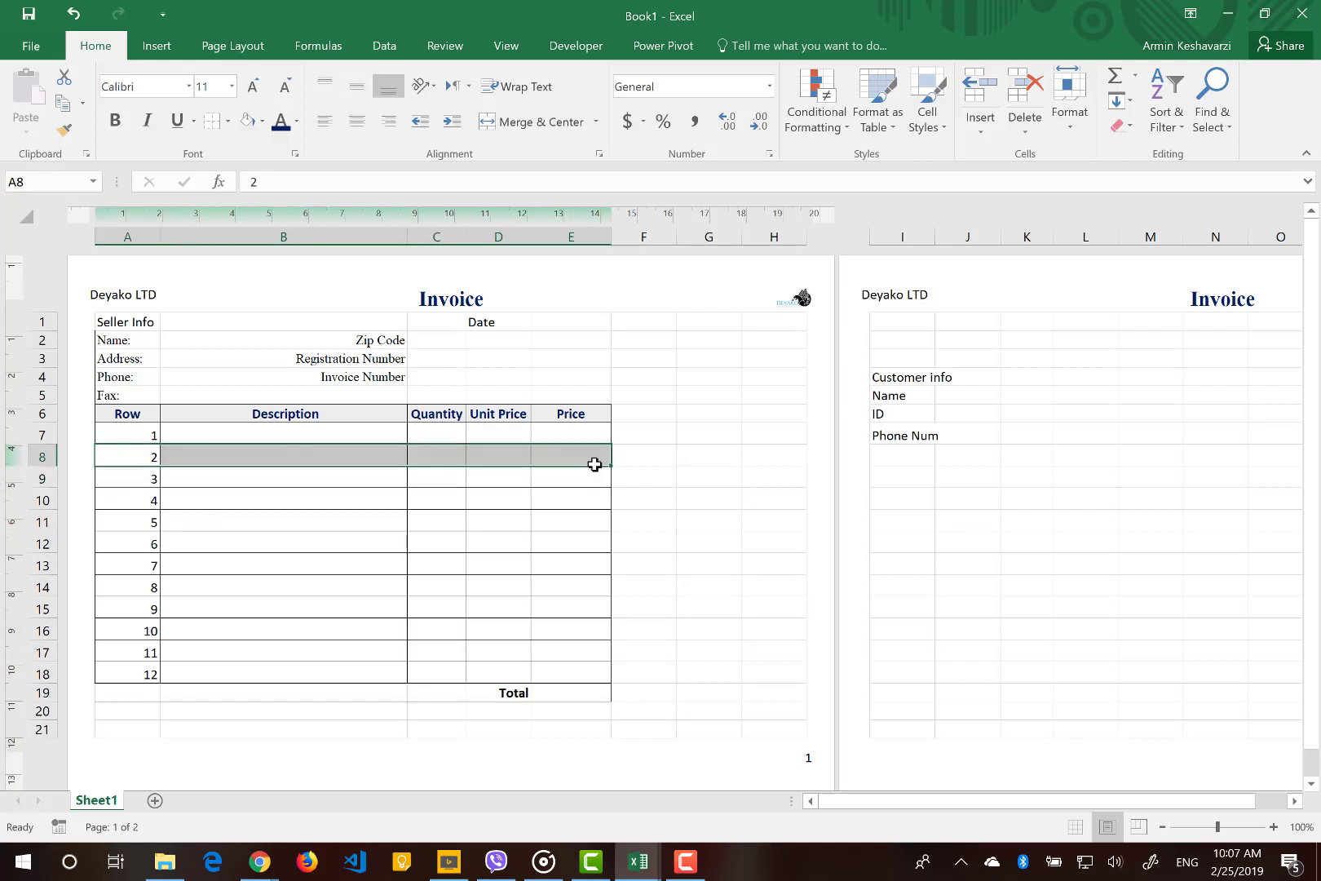
click(228, 122)
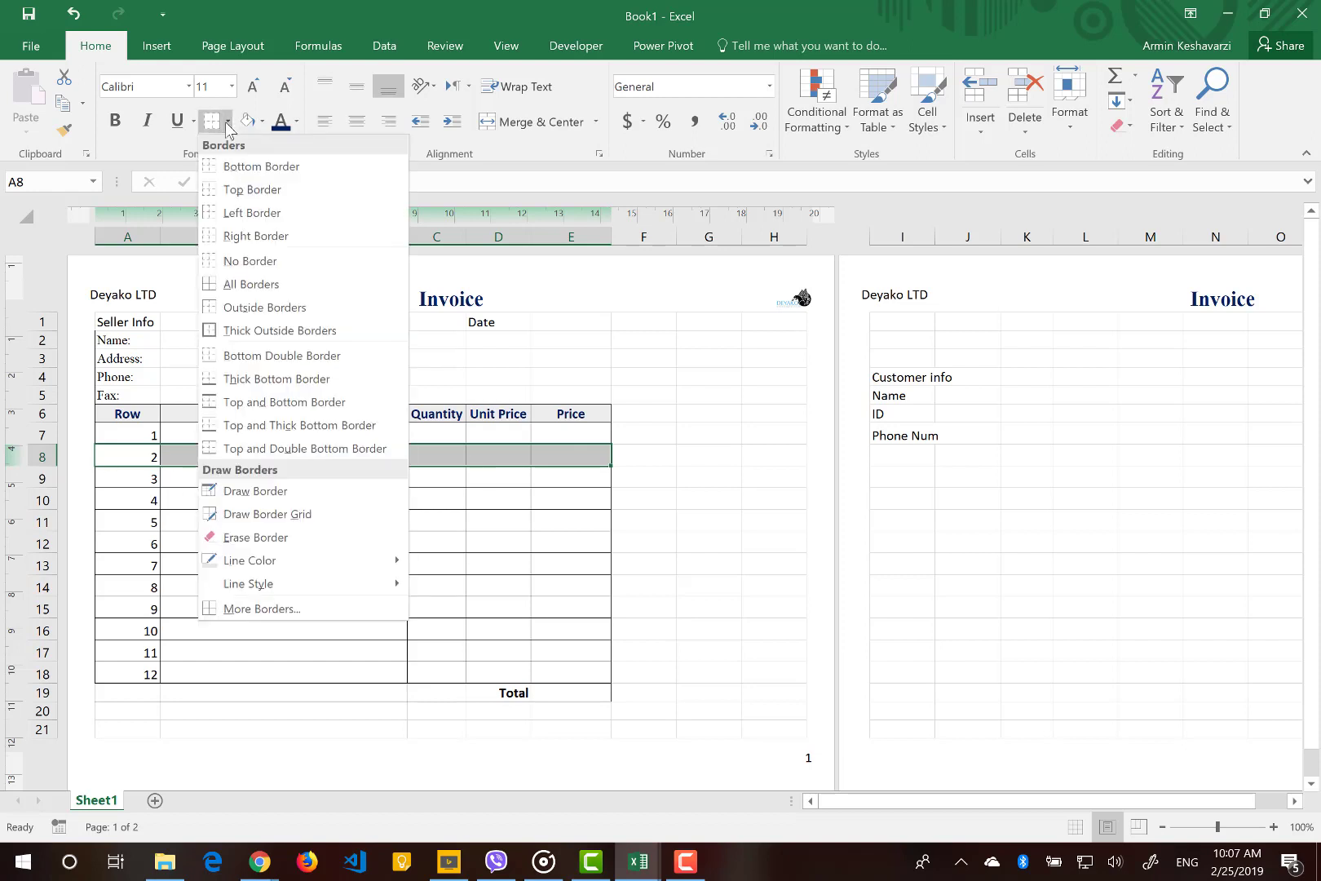
click(239, 166)
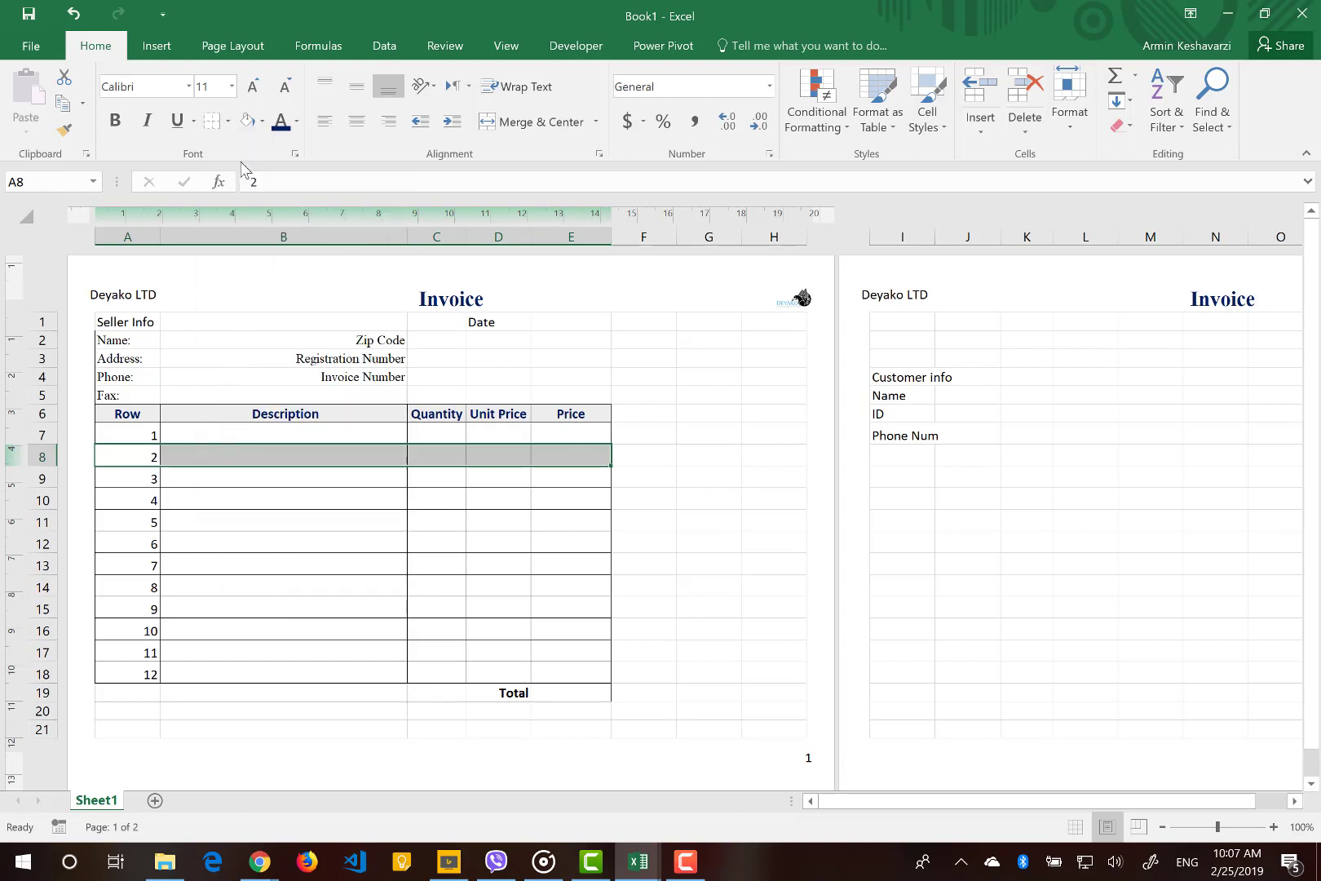
click(237, 560)
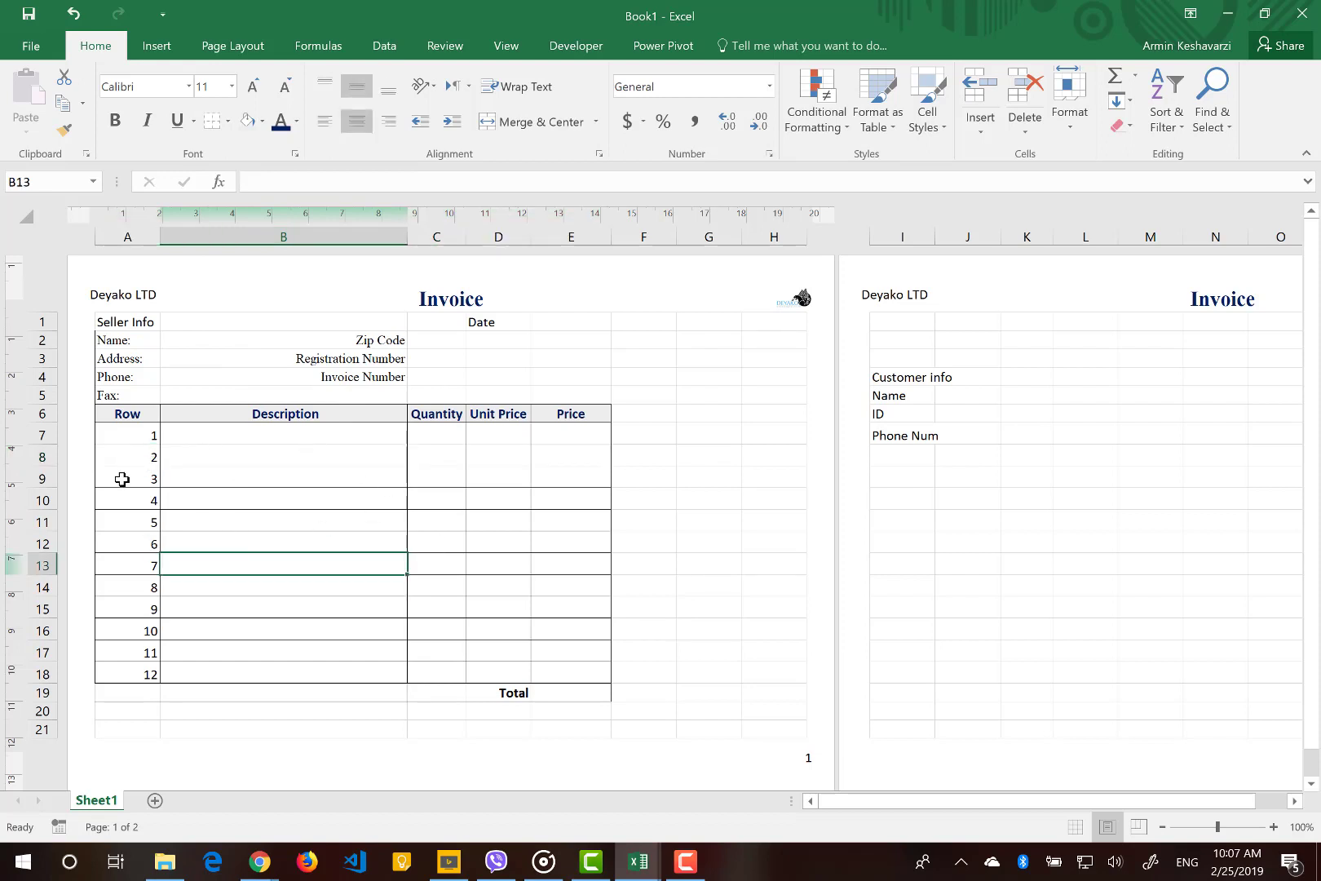
Repeat the same bottom border on the remaining item rows from row 9 down, across columns A to E.
drag(122, 480, 588, 470)
click(214, 120)
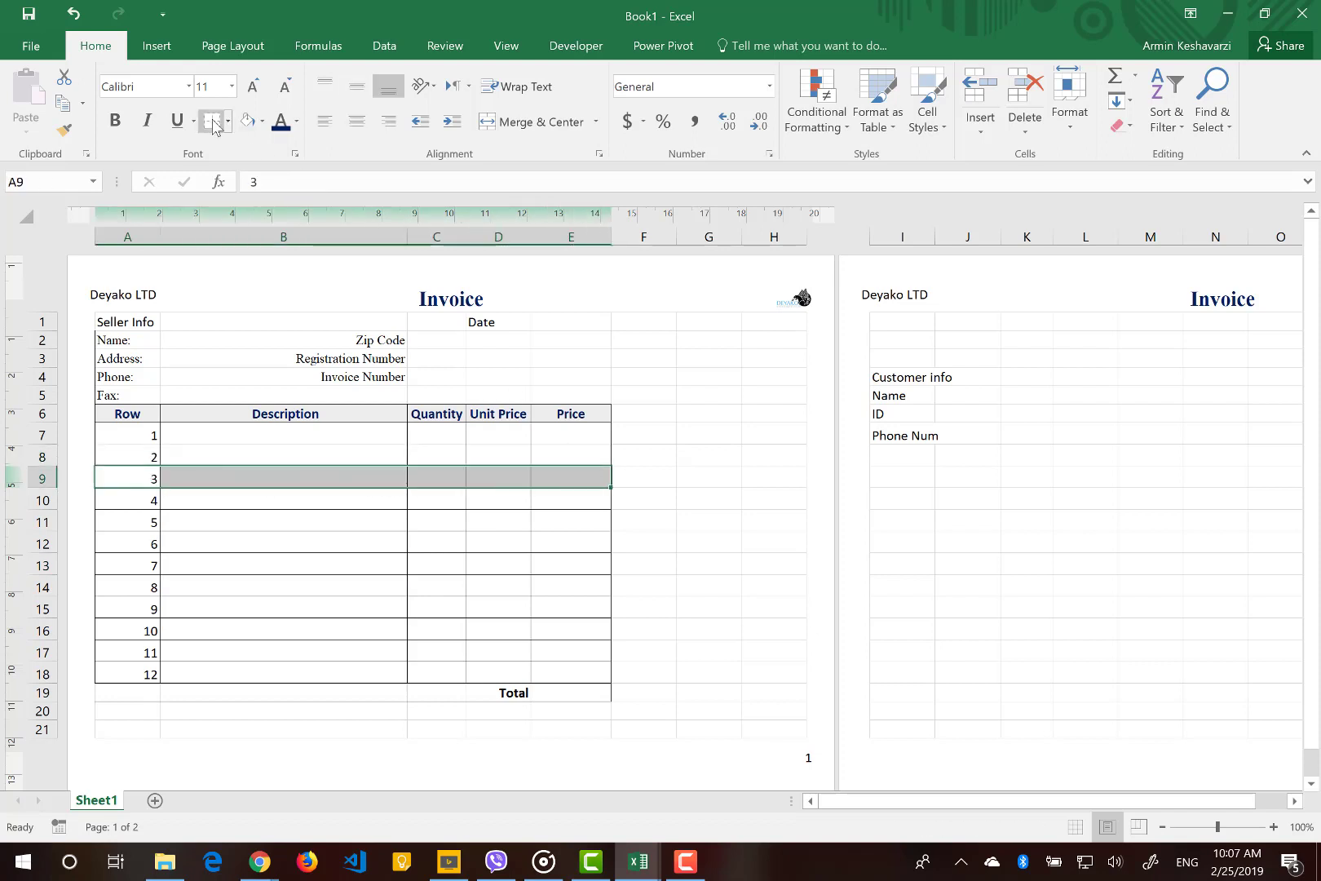
drag(138, 502, 576, 493)
click(209, 121)
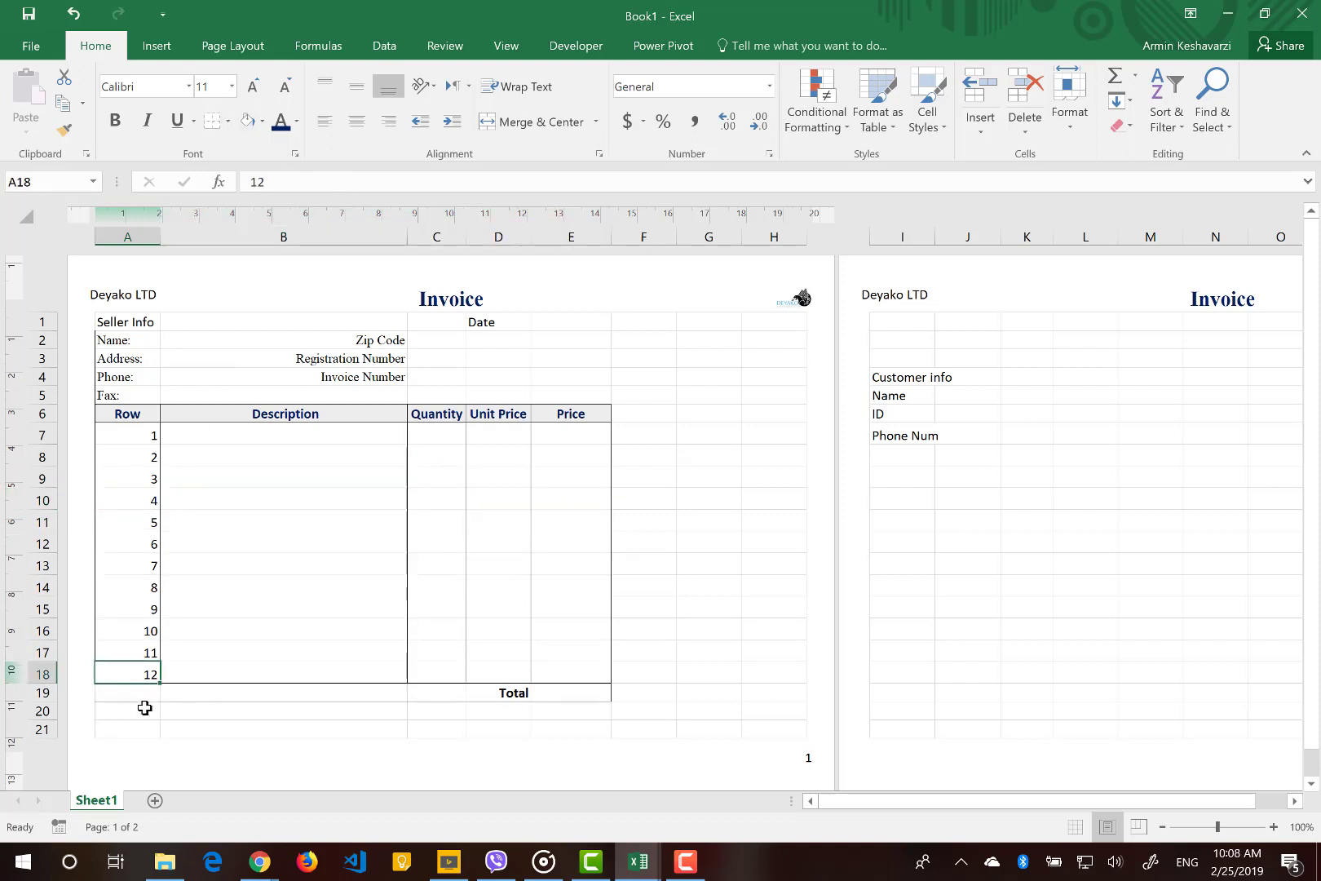
Enter the label "Note:" in A20 below the table and left-align it.
click(145, 708)
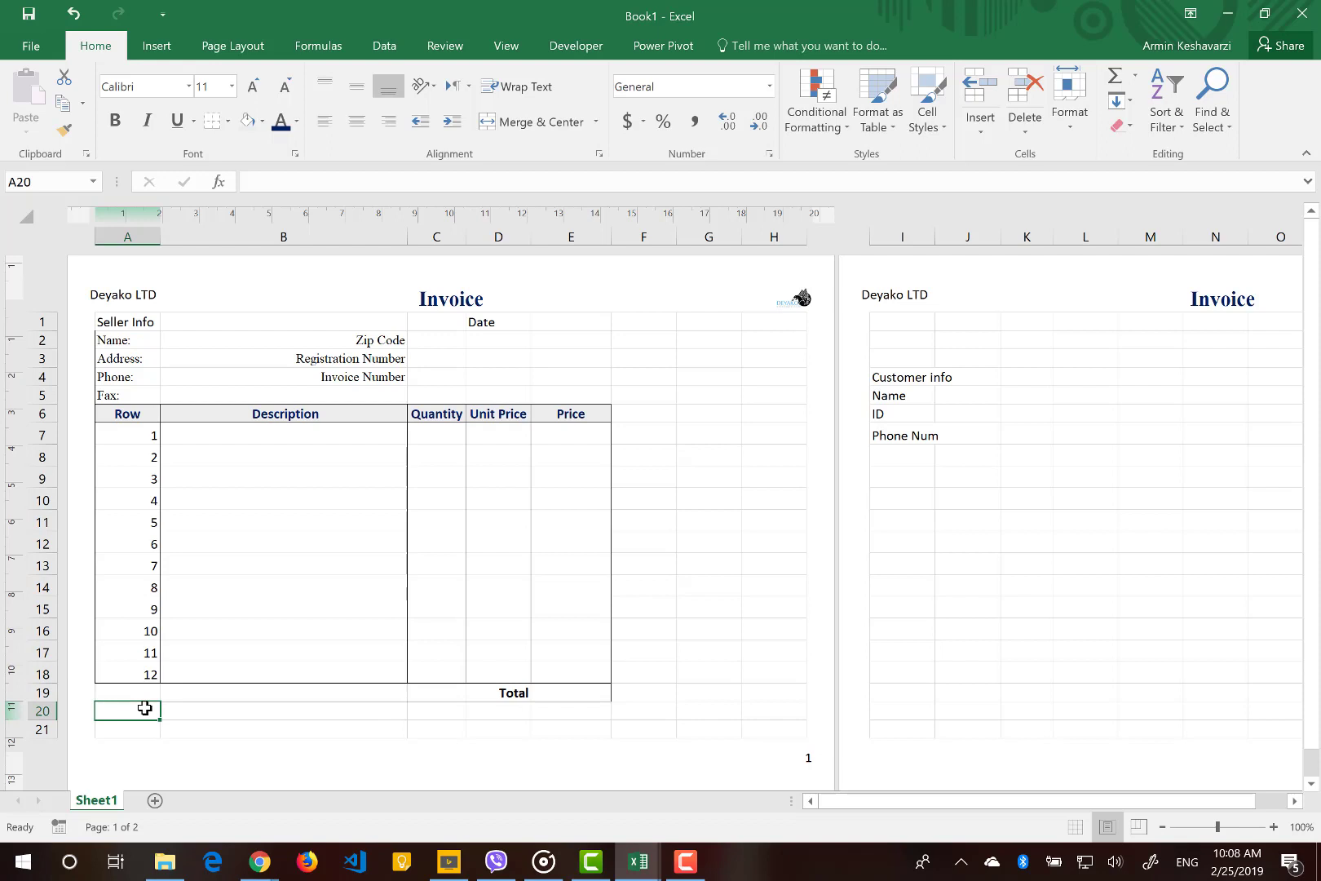
text(Note)
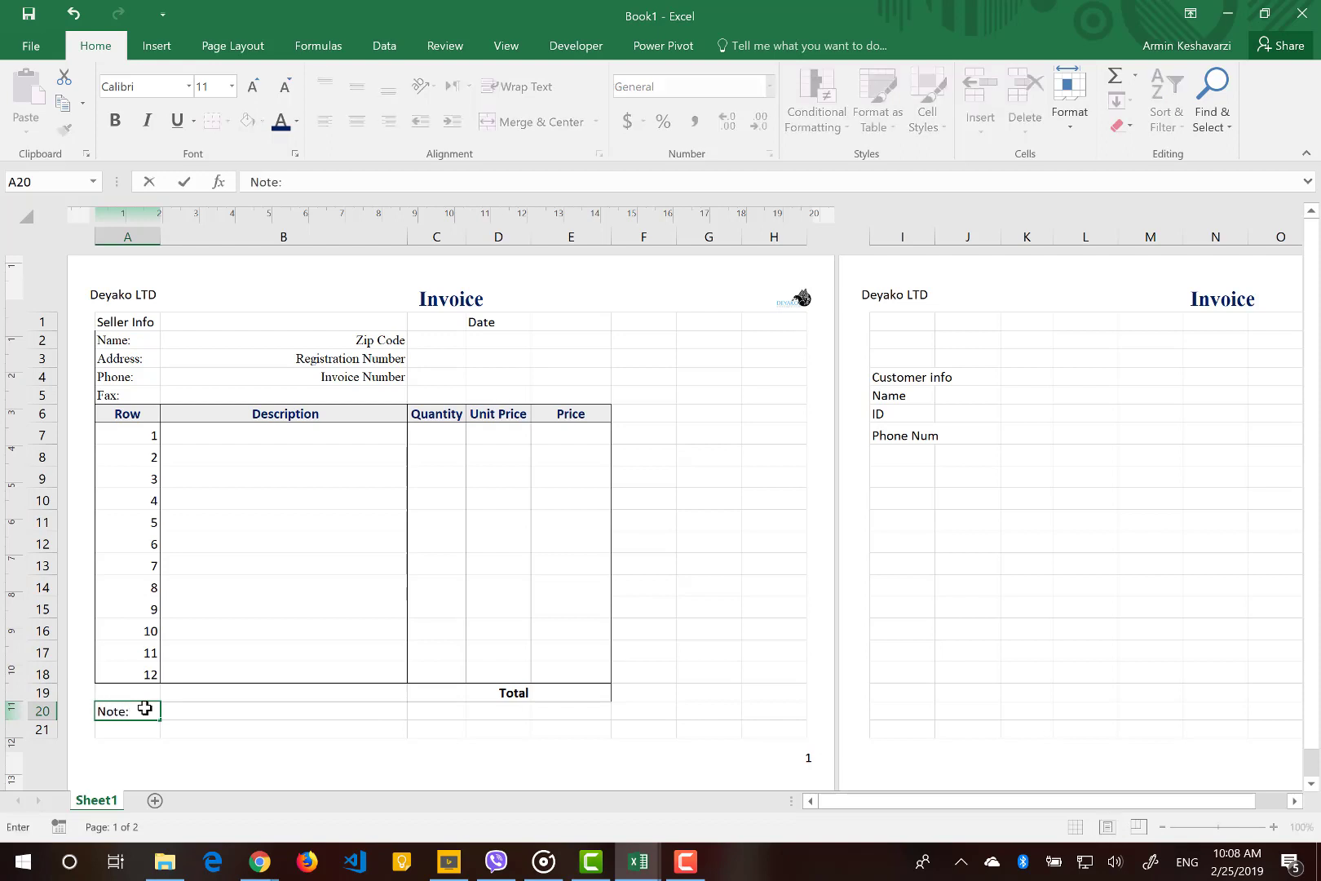
text(:)
click(218, 712)
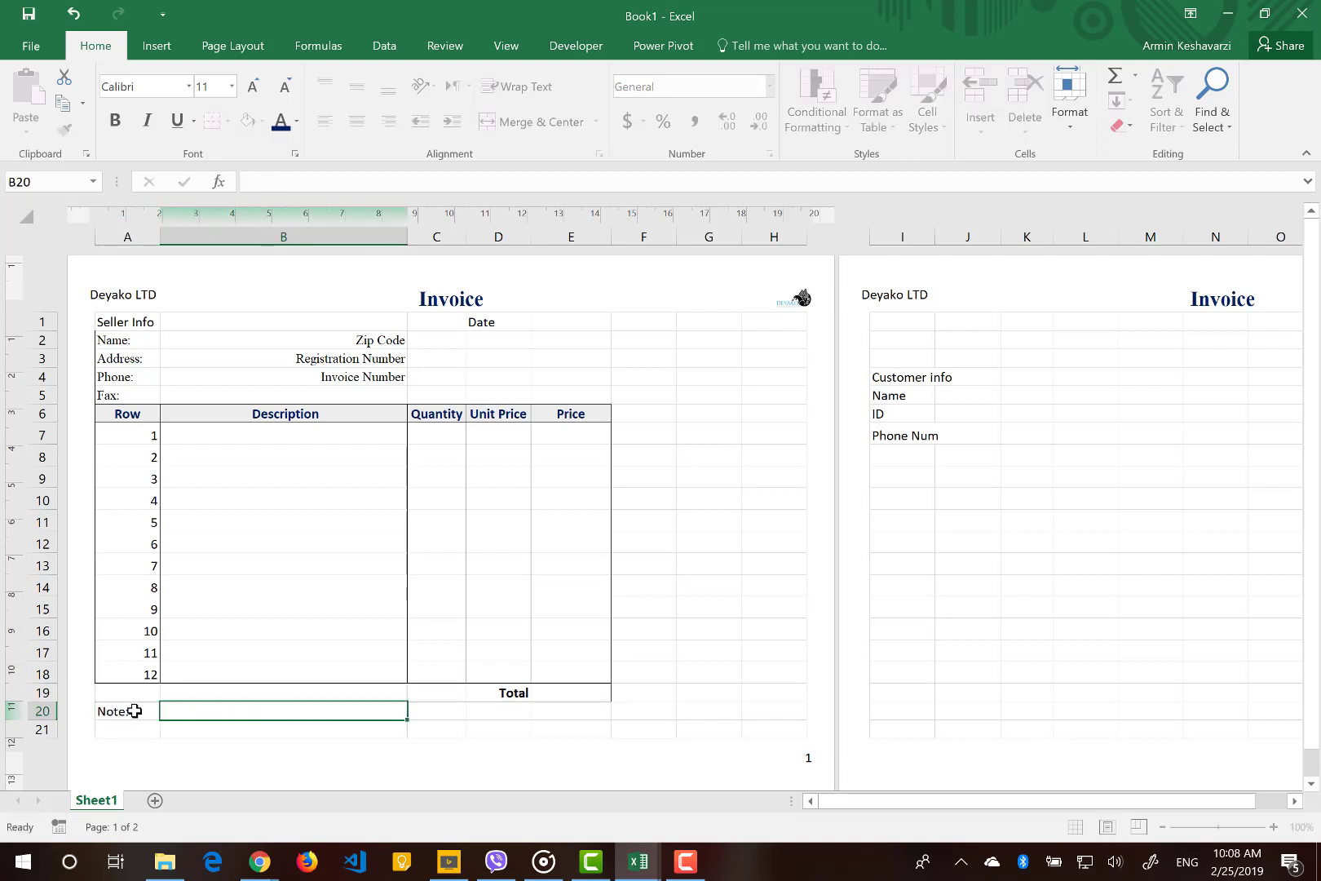
click(126, 711)
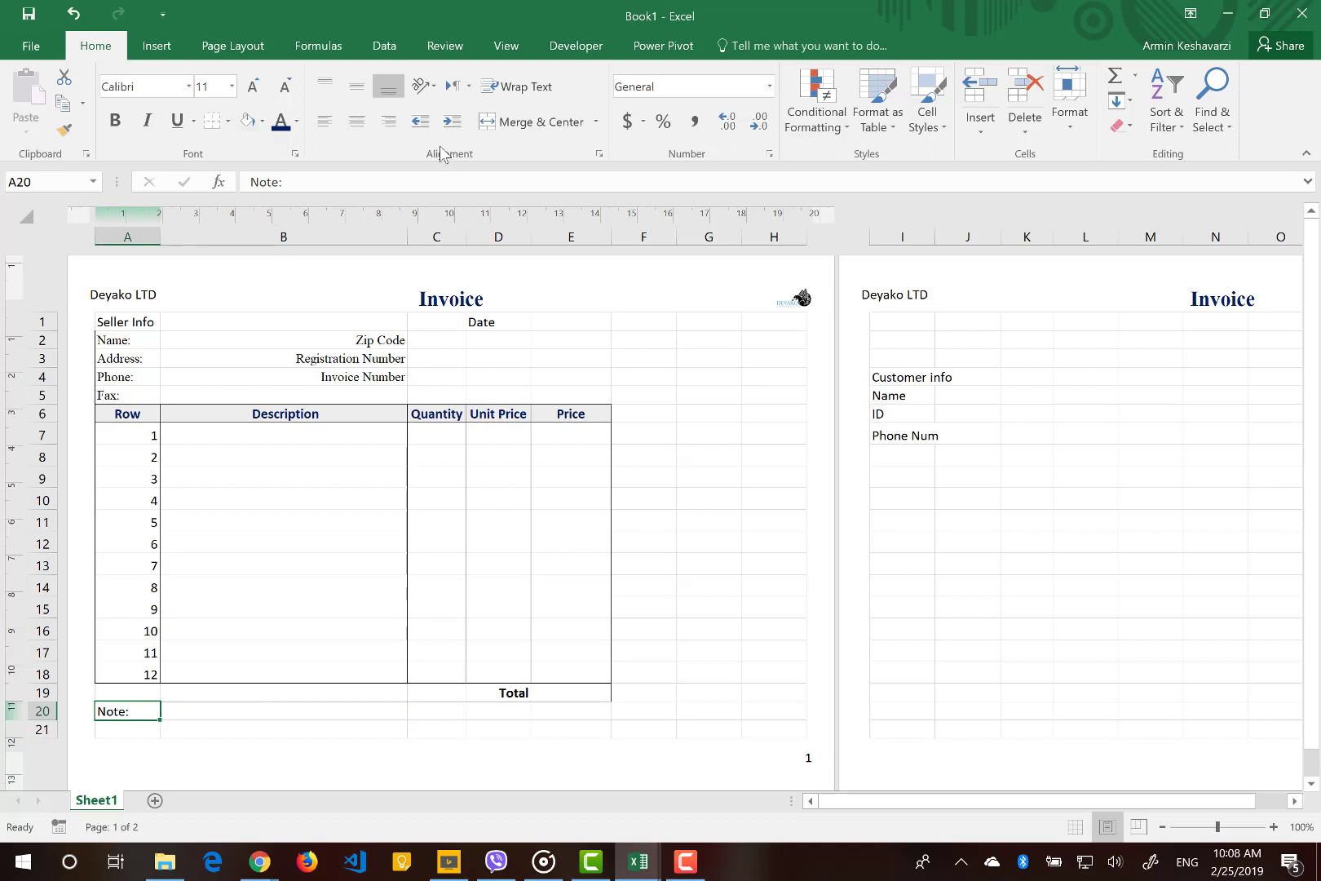
click(388, 121)
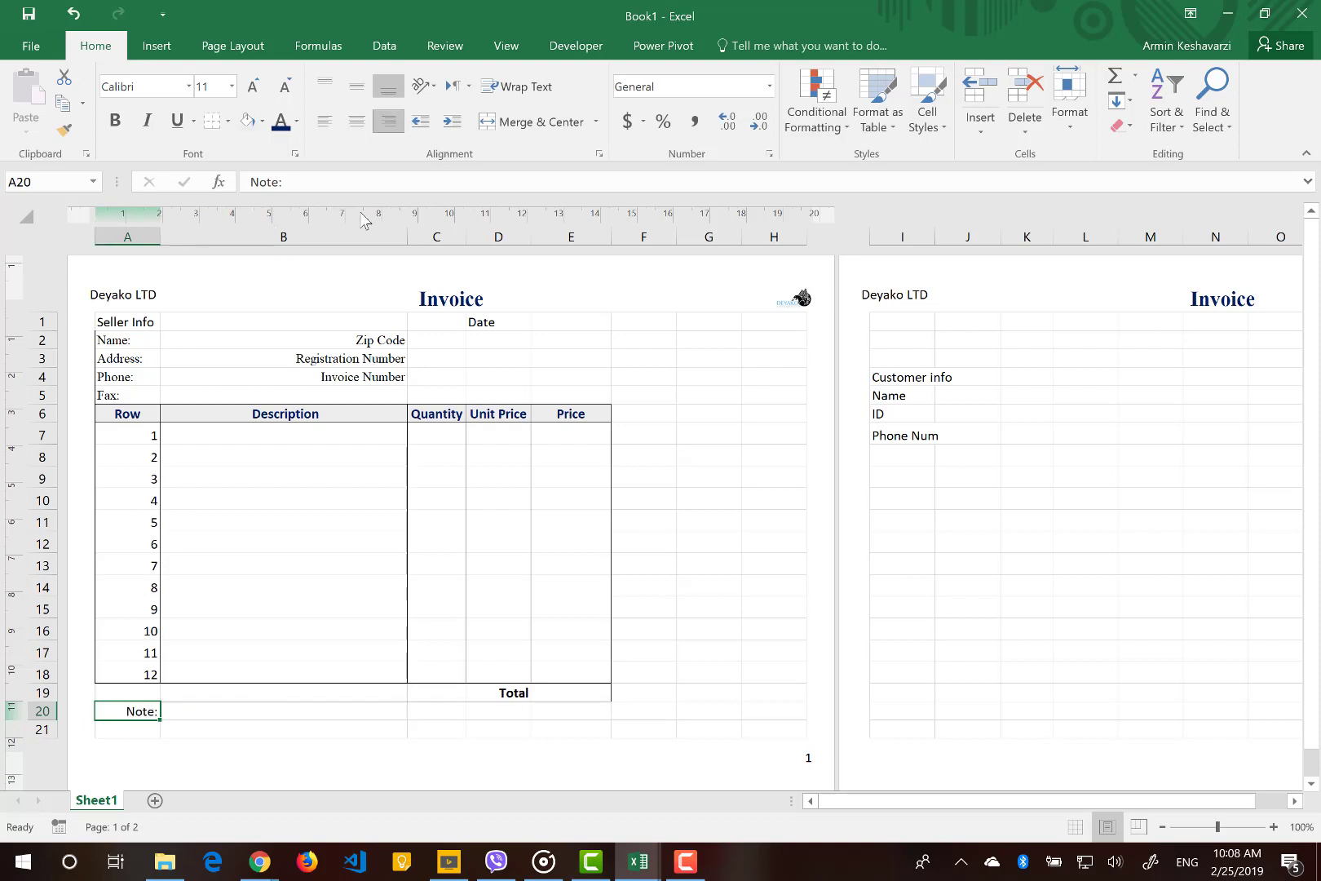
click(325, 121)
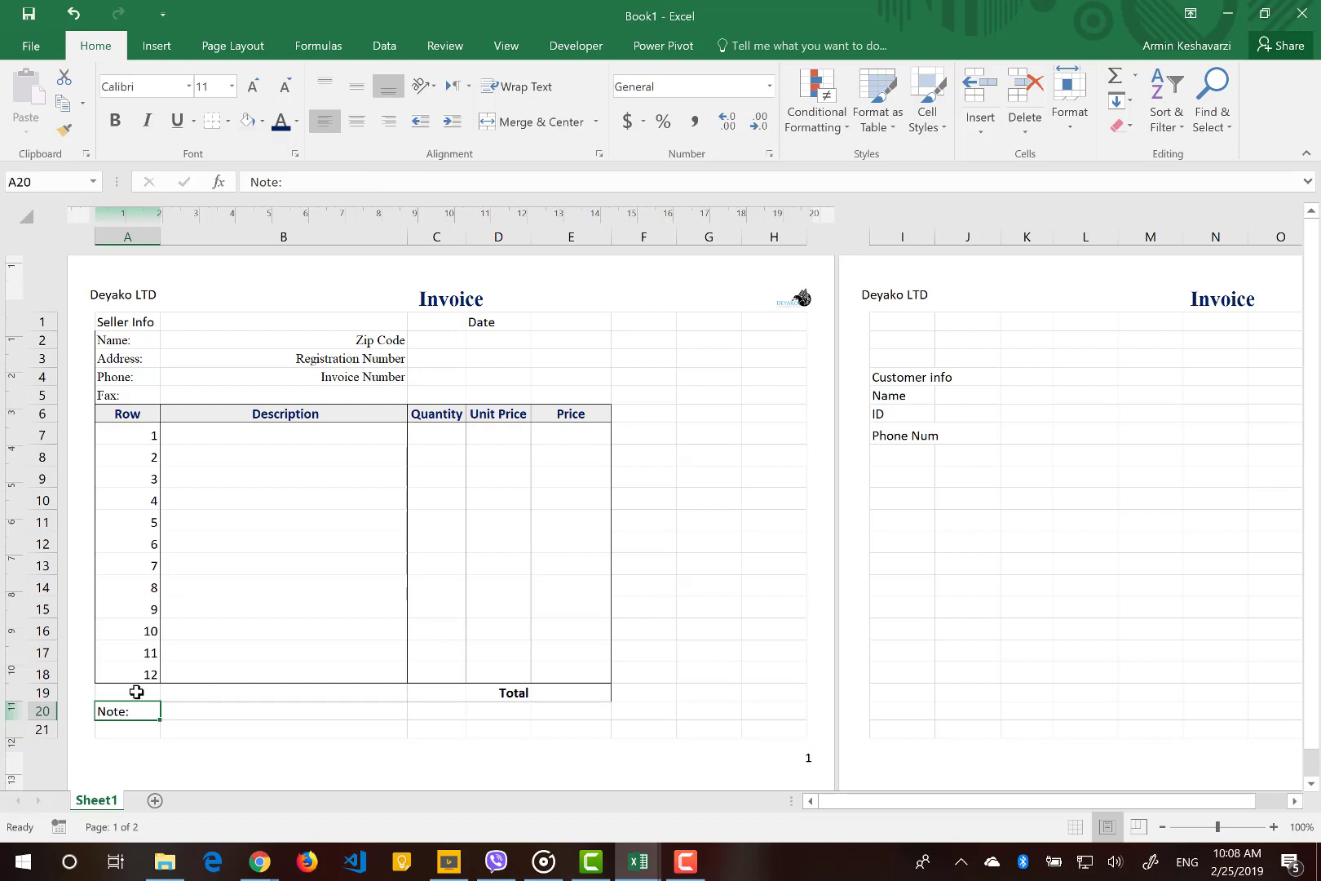
Set the border line color to Automatic and put outside borders around the note area A20:E21.
drag(136, 692, 591, 727)
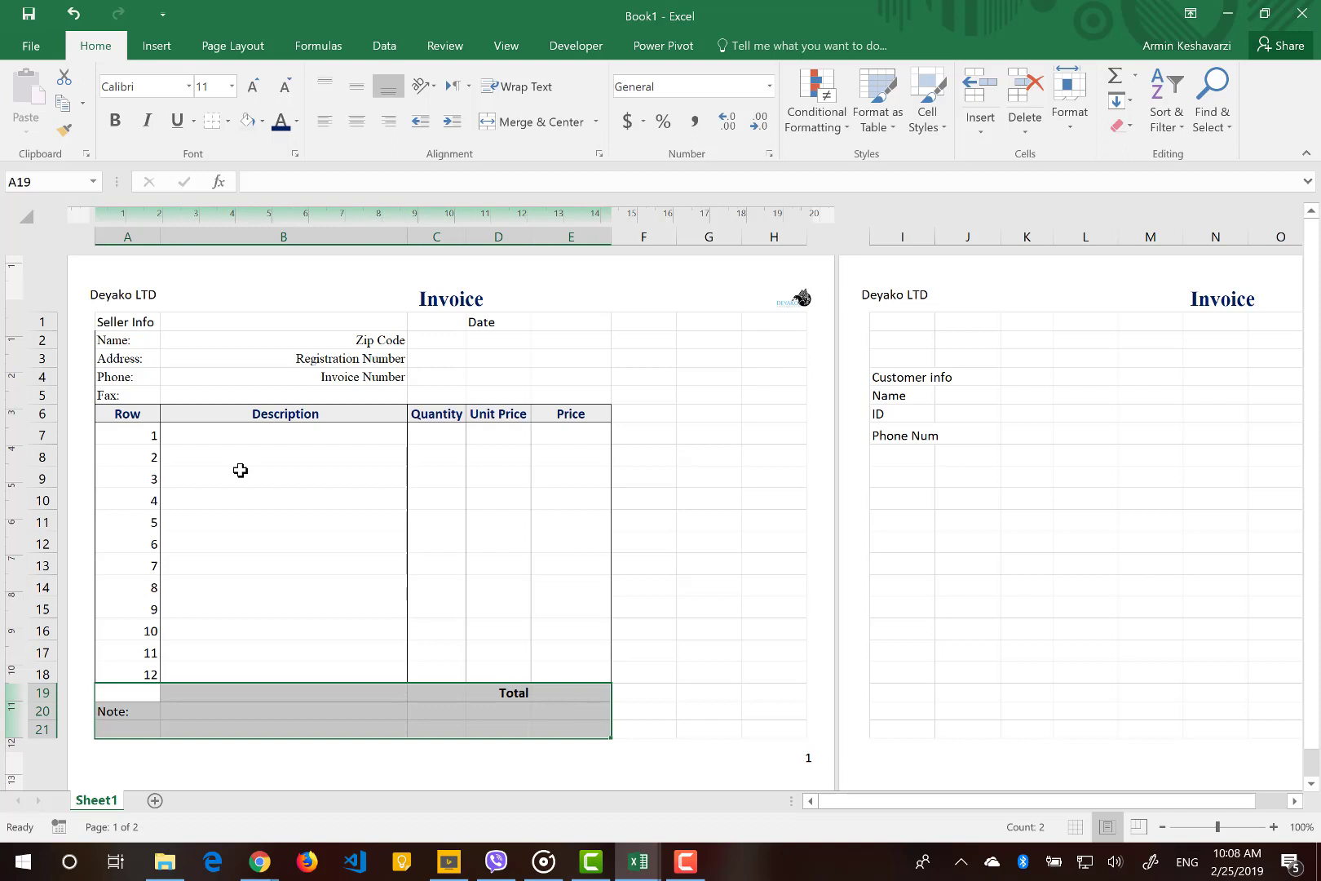
click(143, 695)
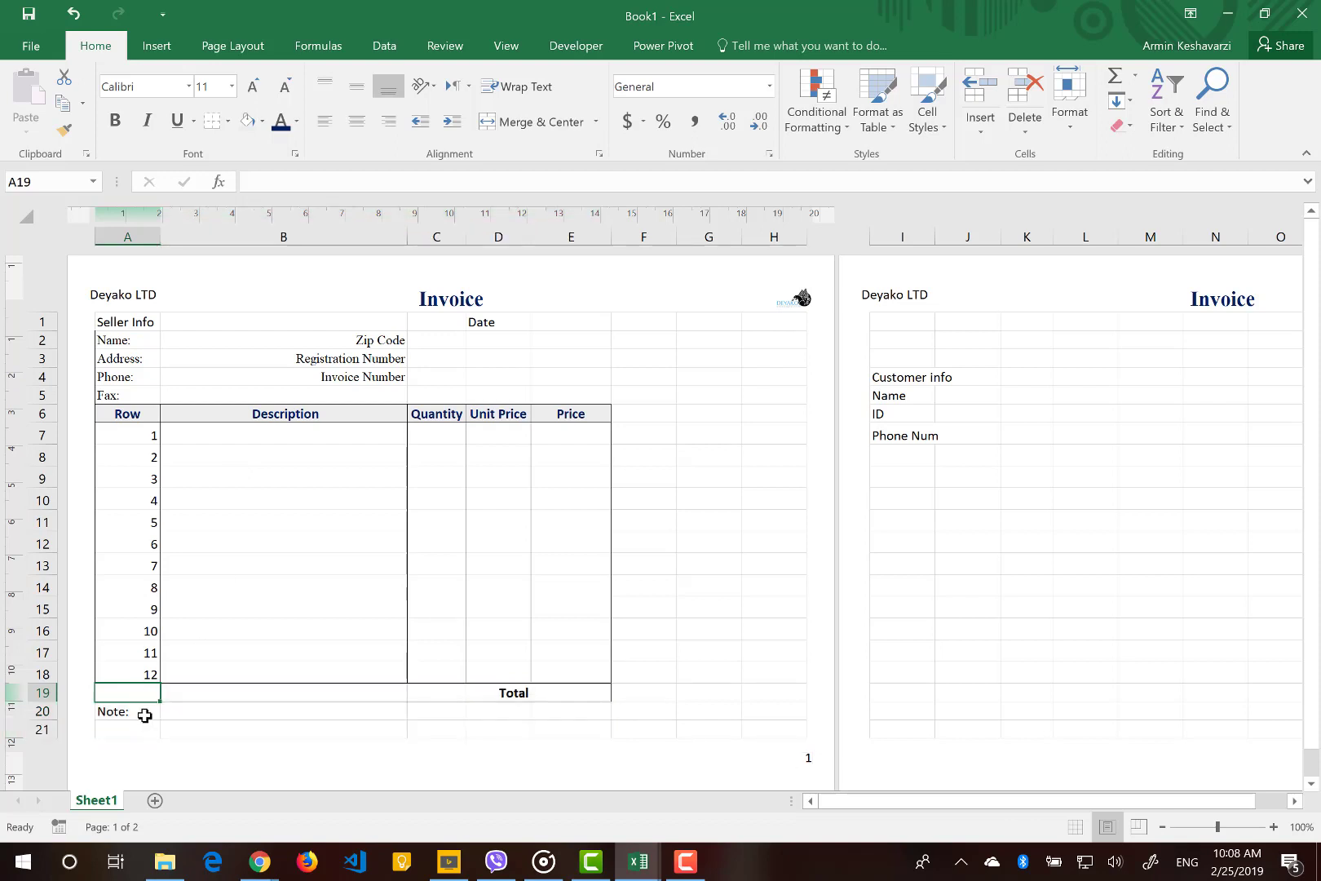
drag(145, 715, 605, 725)
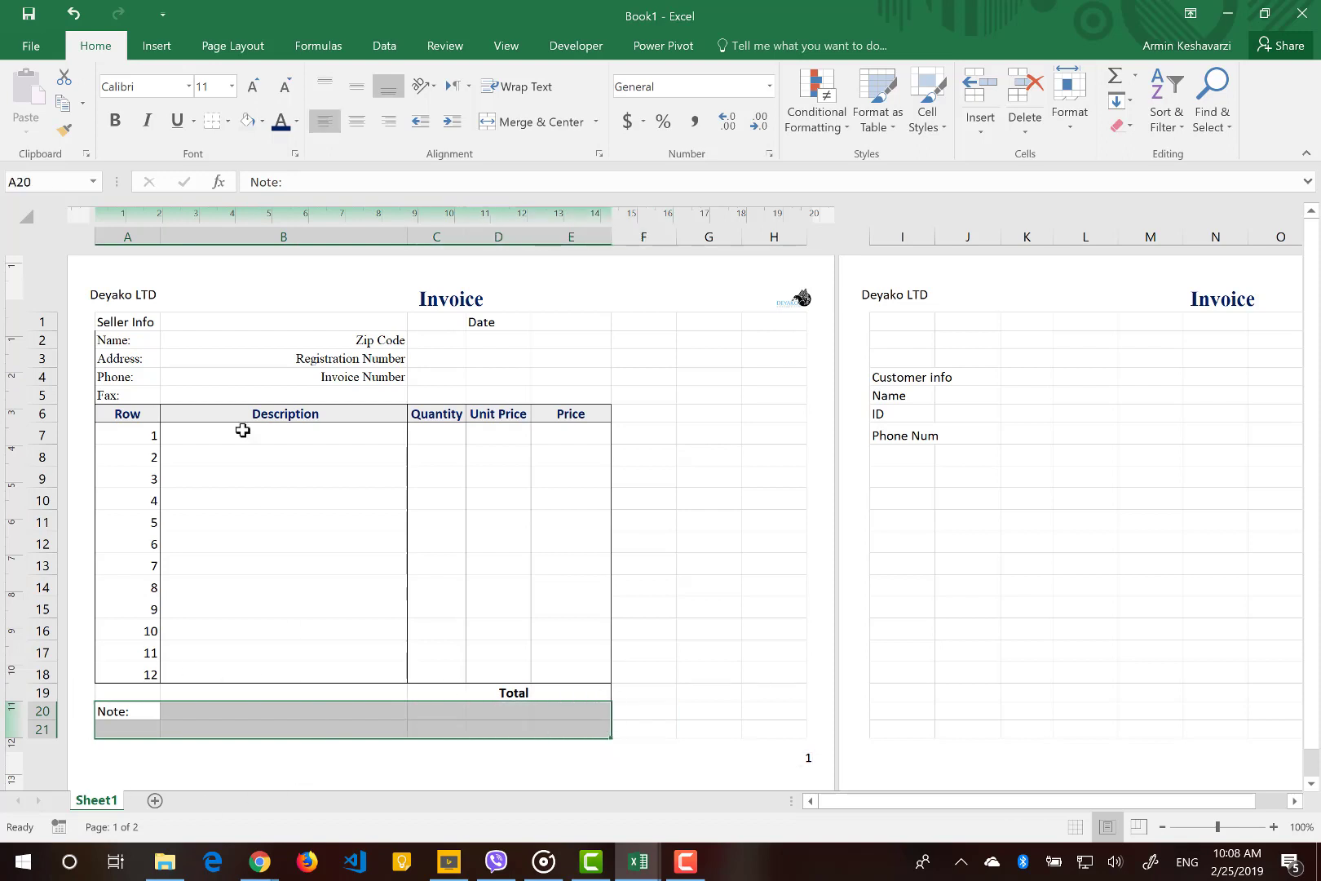
click(230, 122)
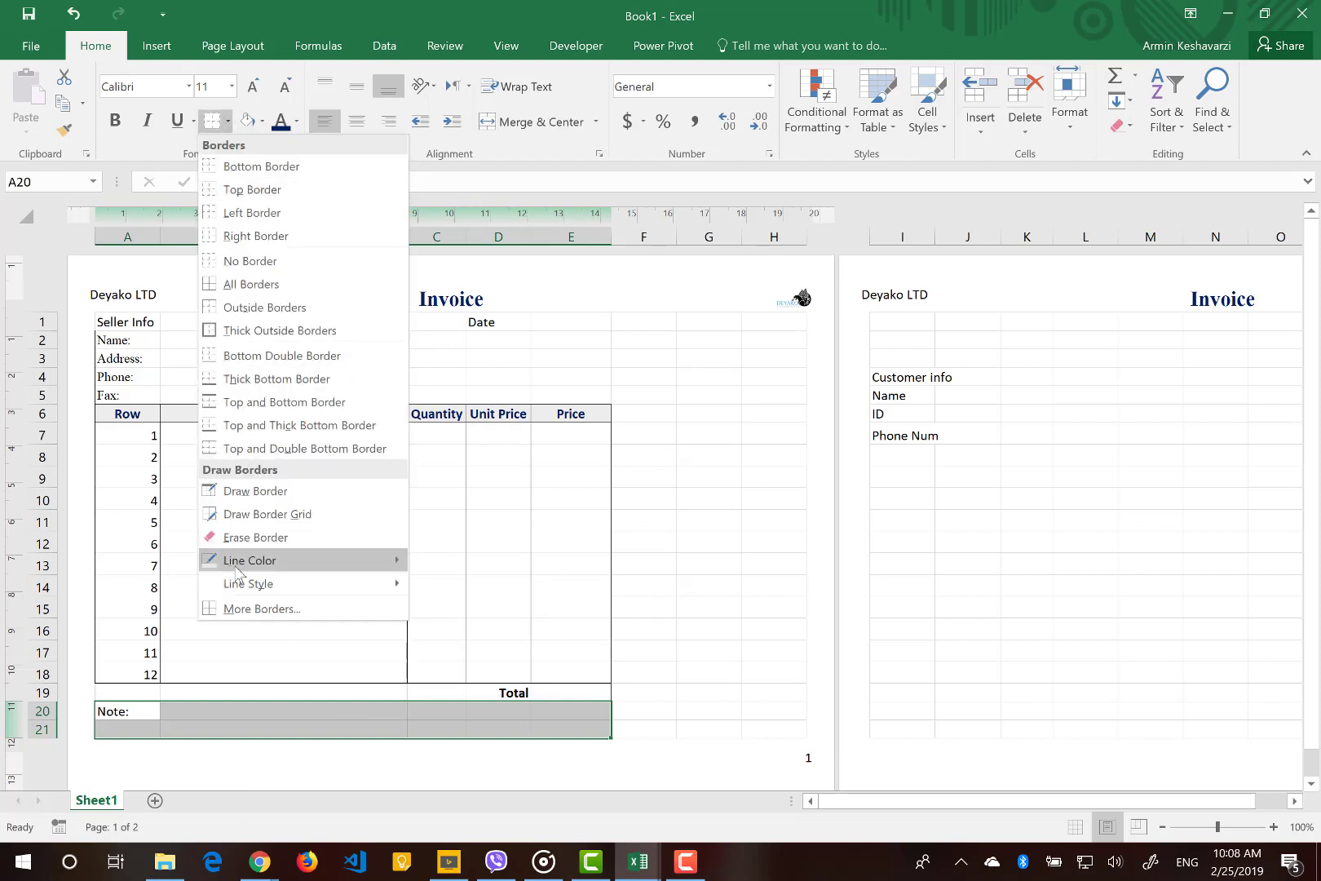
mouse_move(235, 566)
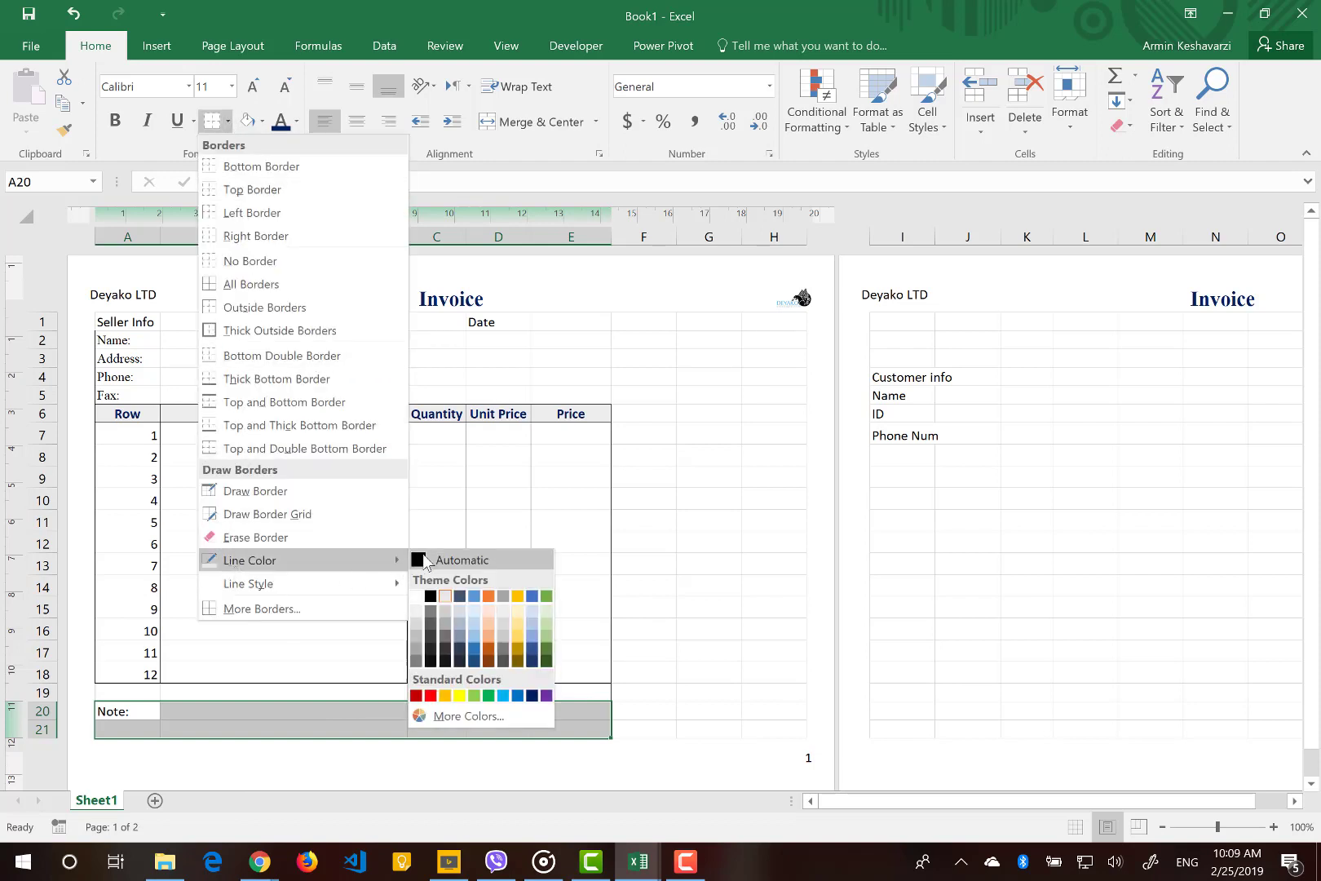
click(425, 561)
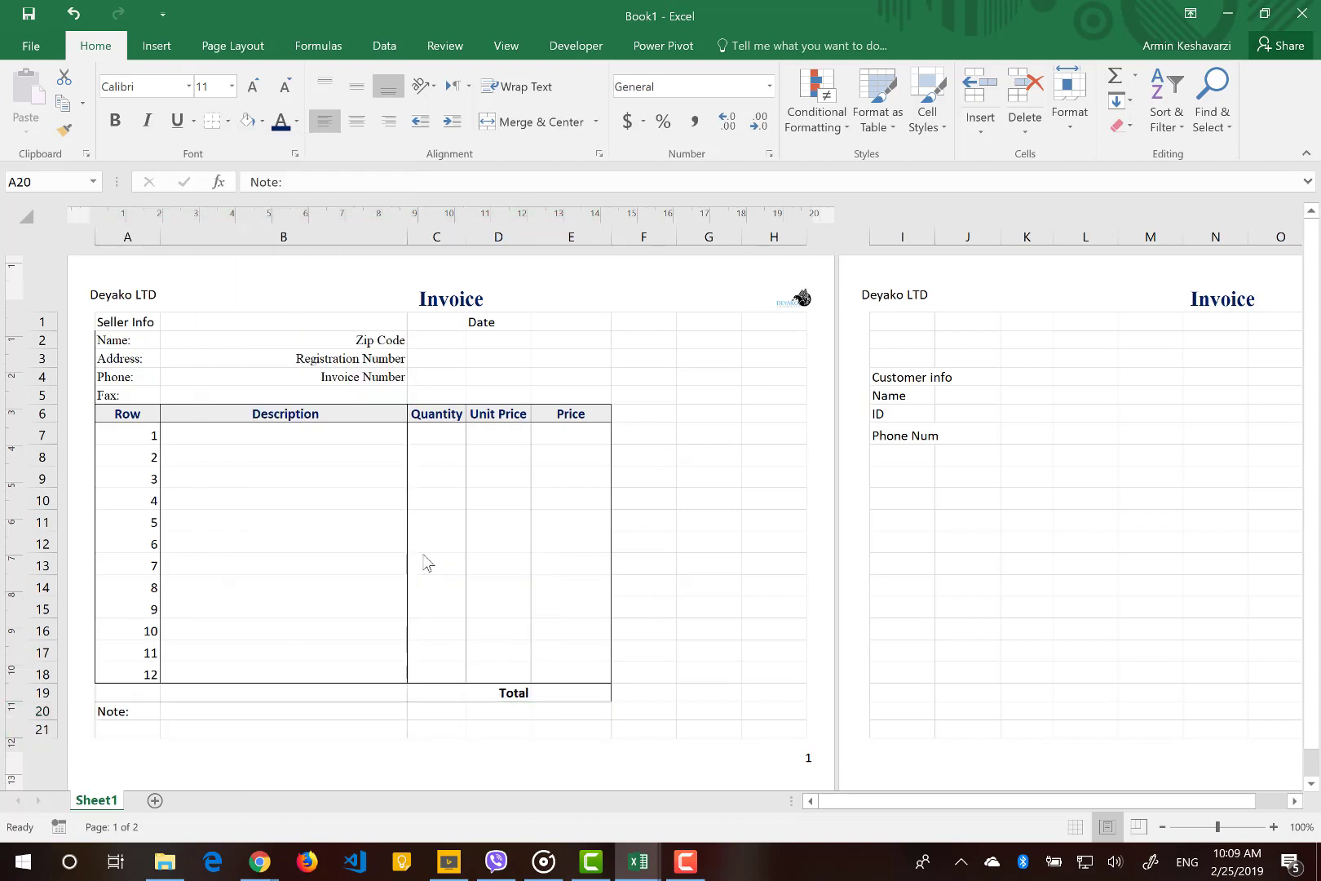
click(229, 122)
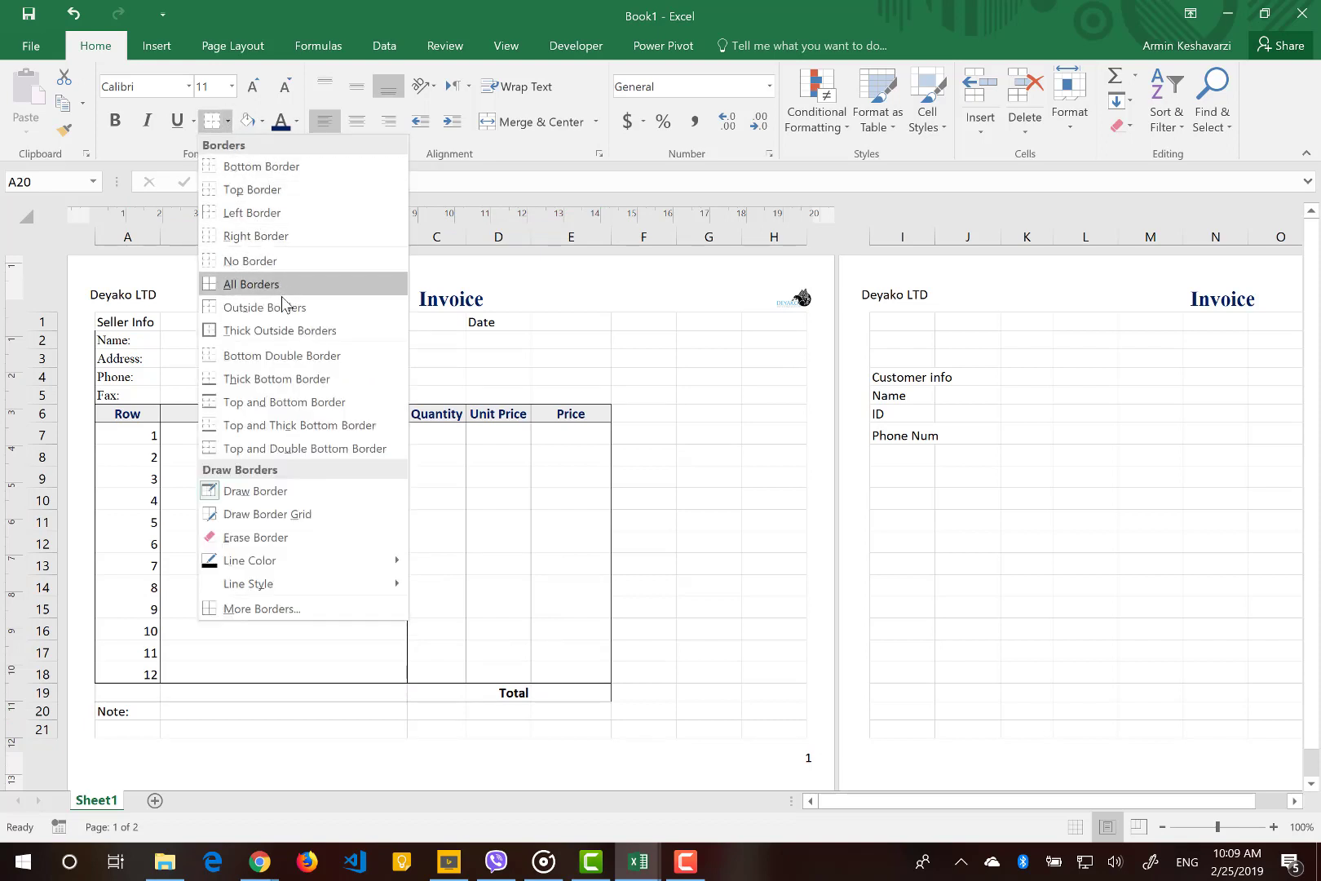
click(348, 307)
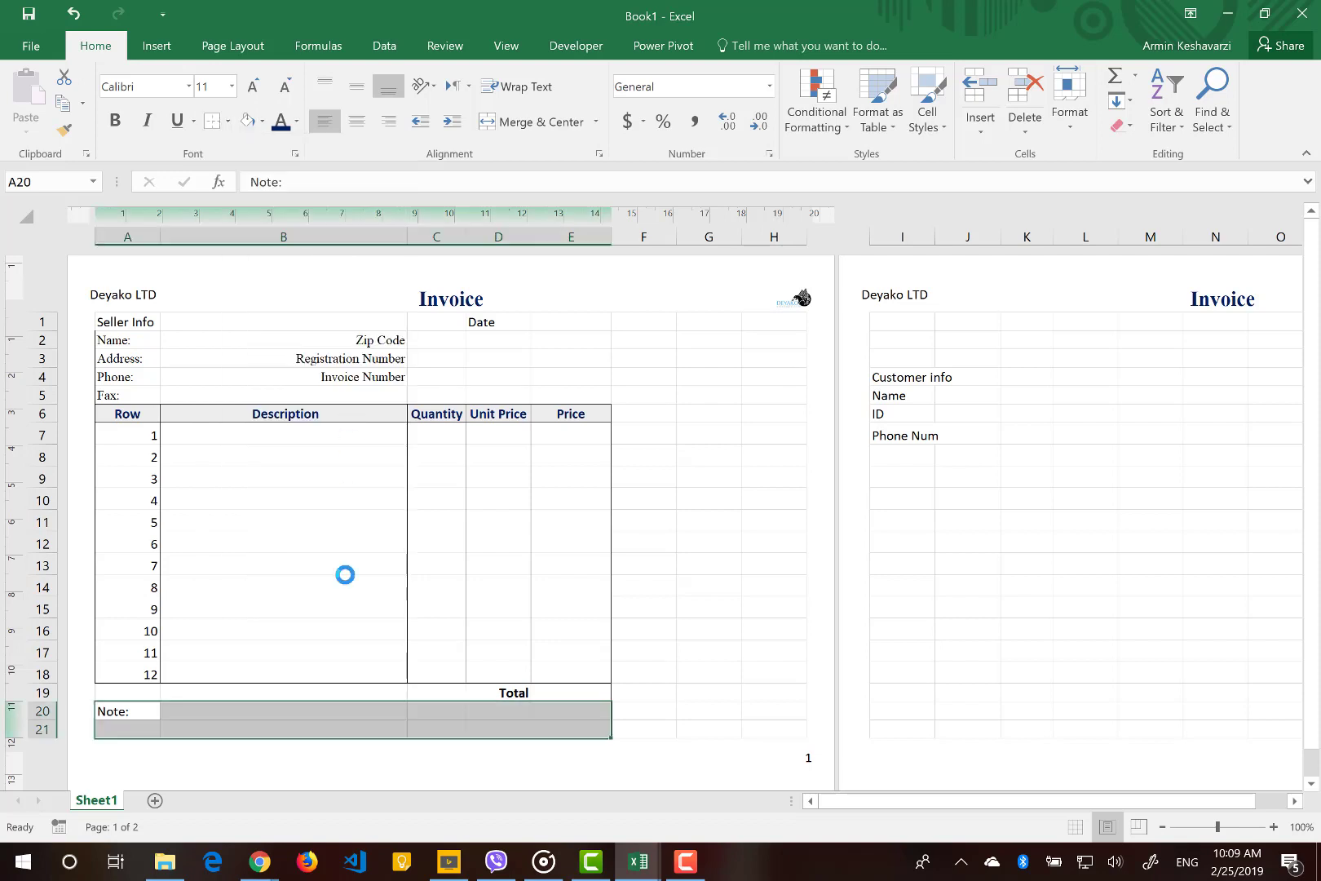
click(354, 693)
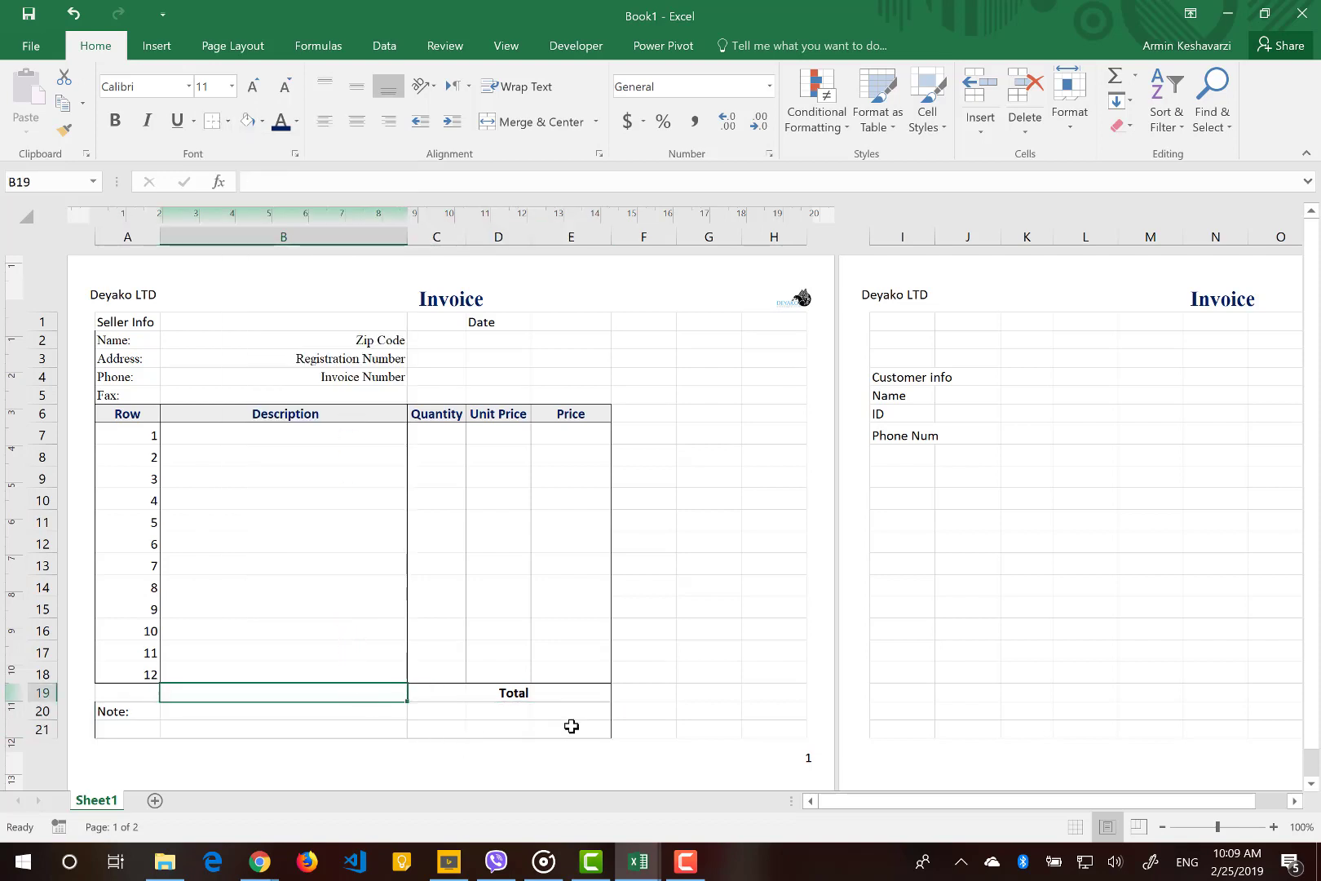
Add a left border to cell A19 in the Total row.
drag(575, 713, 147, 733)
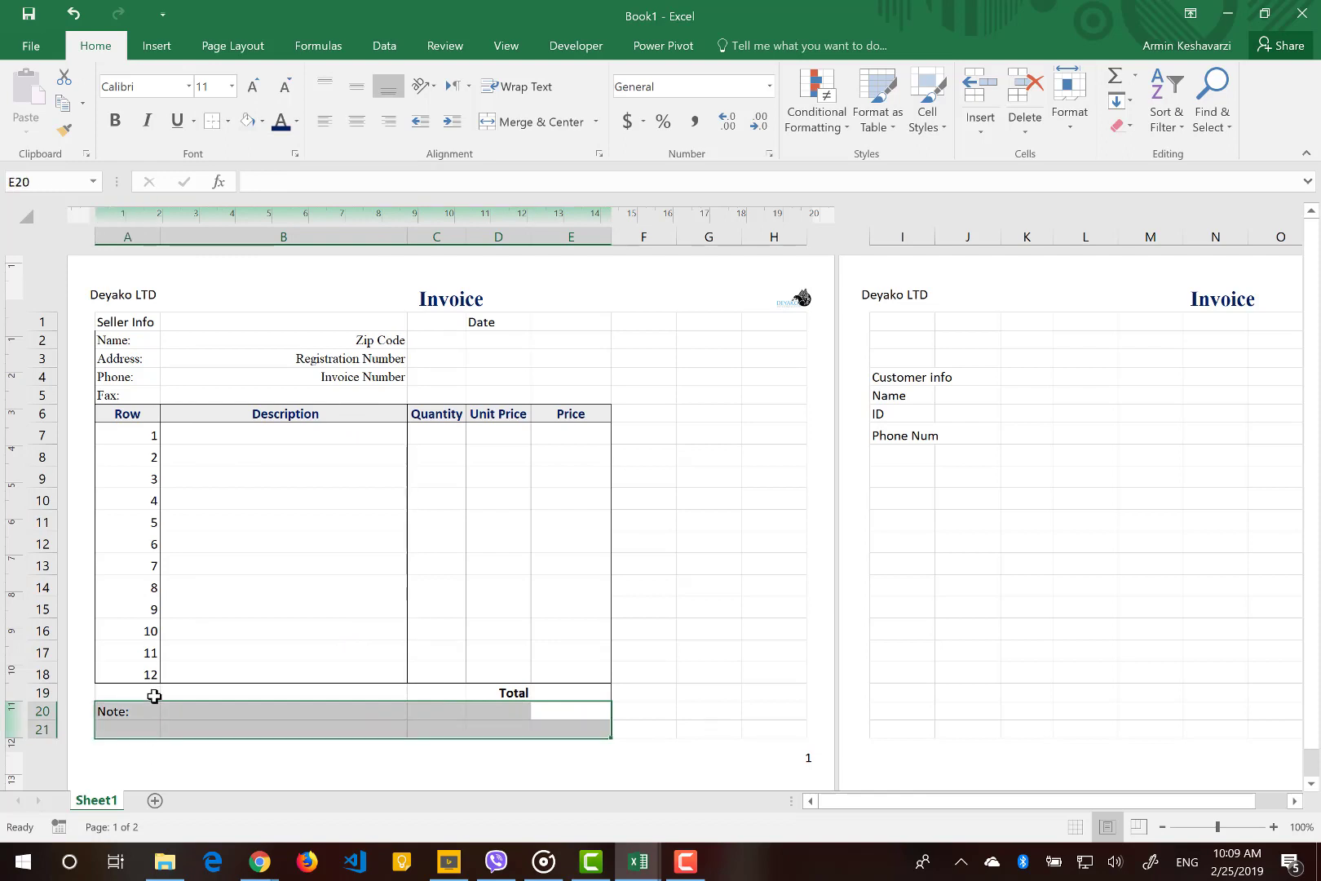
click(154, 695)
click(206, 706)
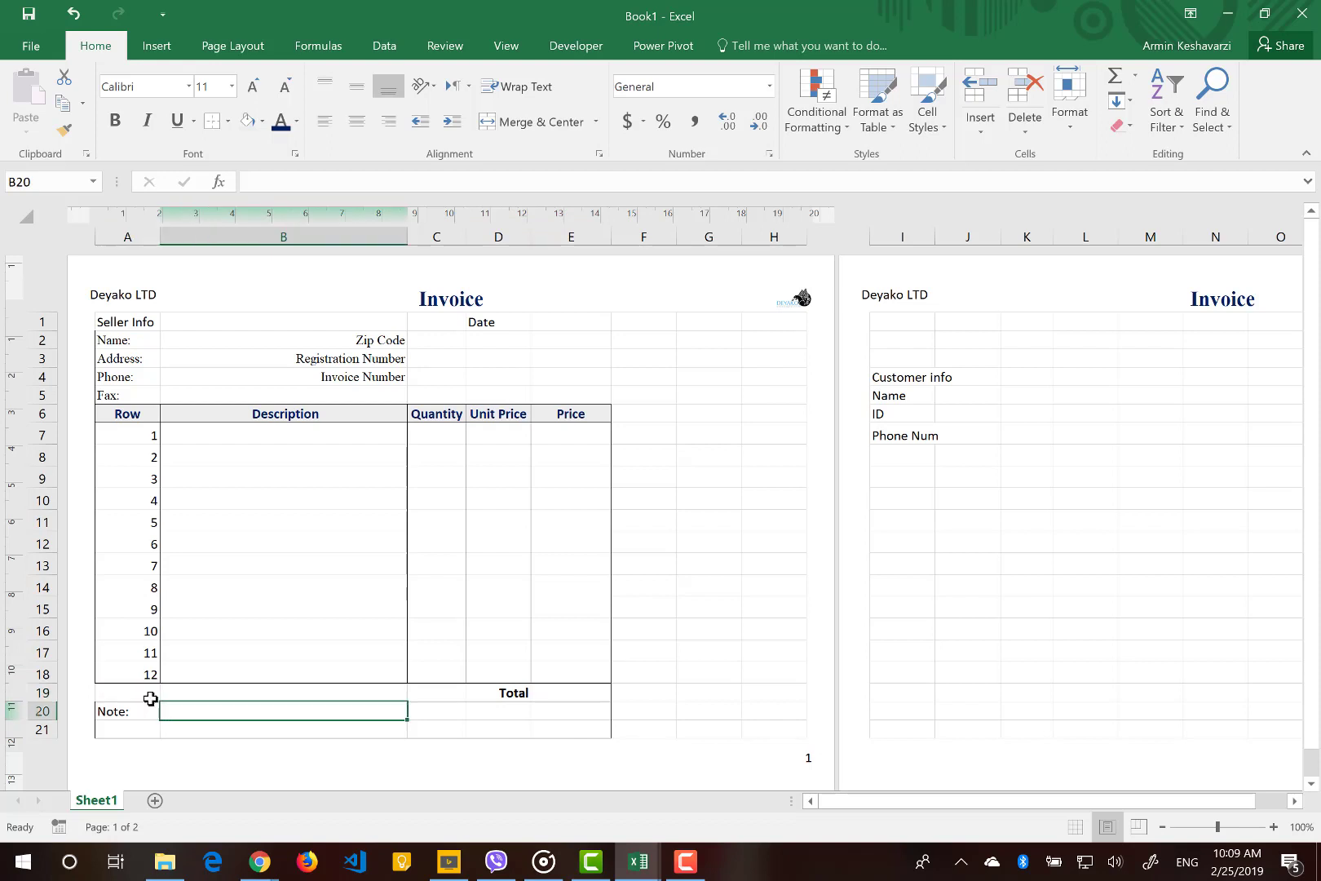
click(152, 693)
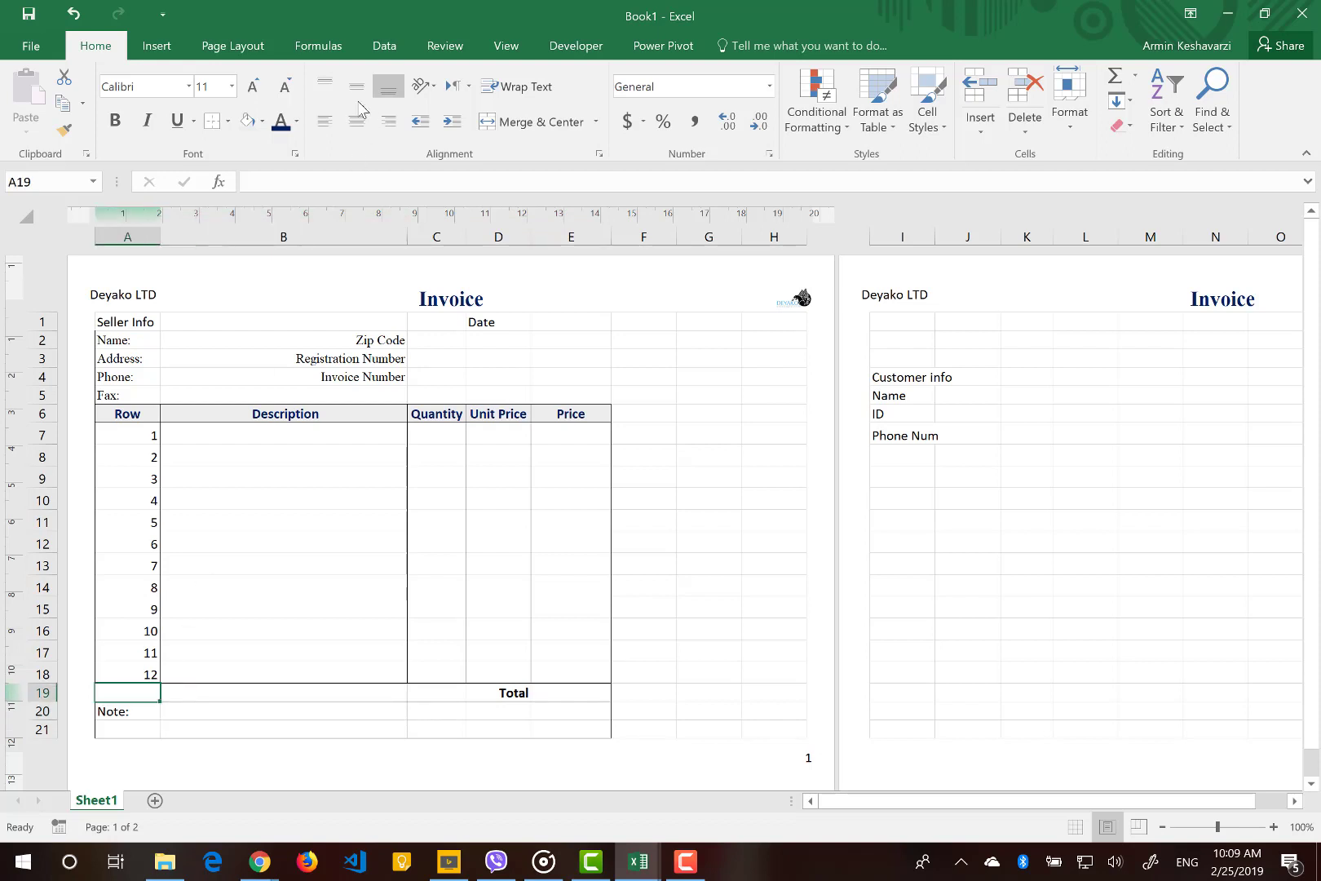
click(229, 122)
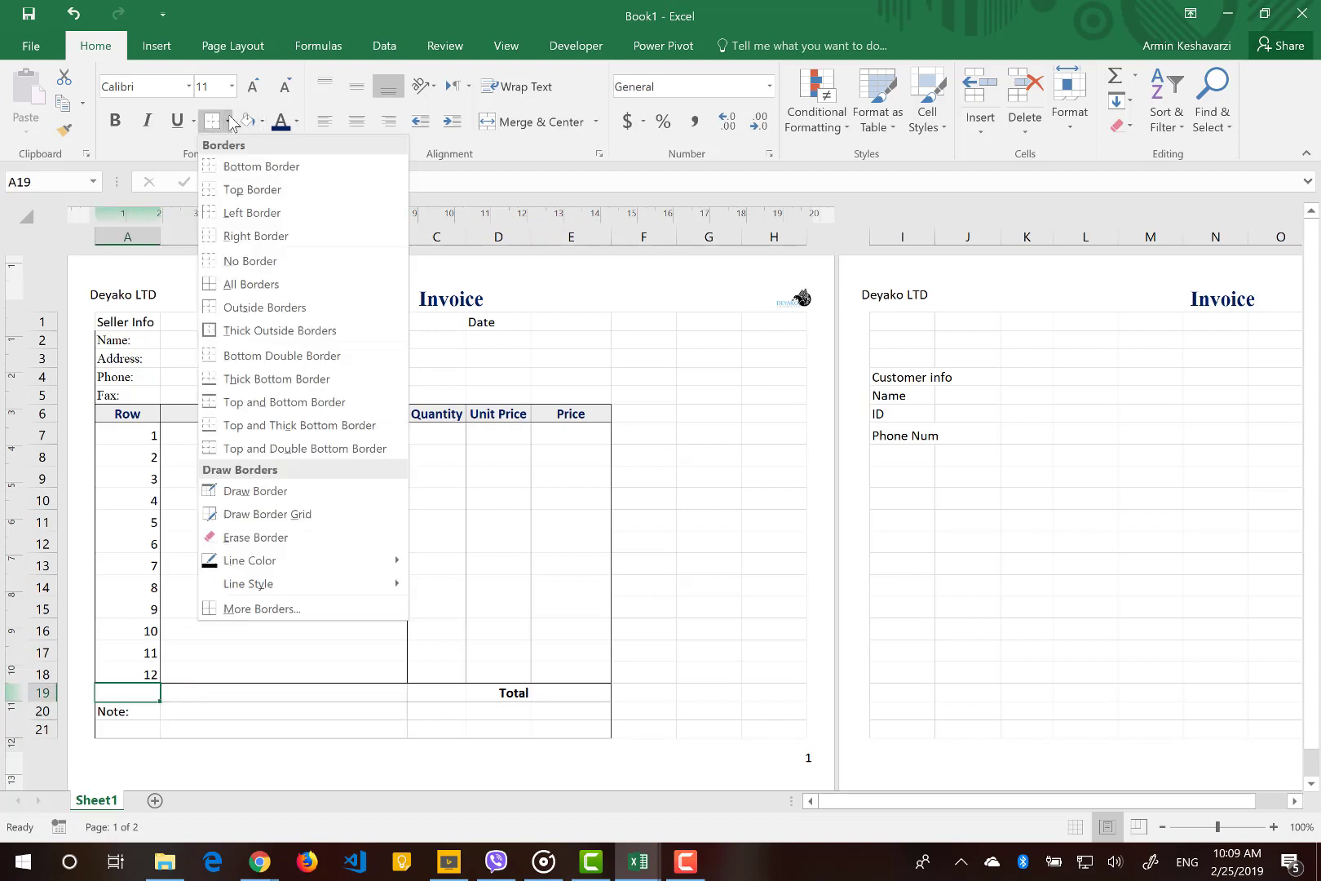
click(269, 212)
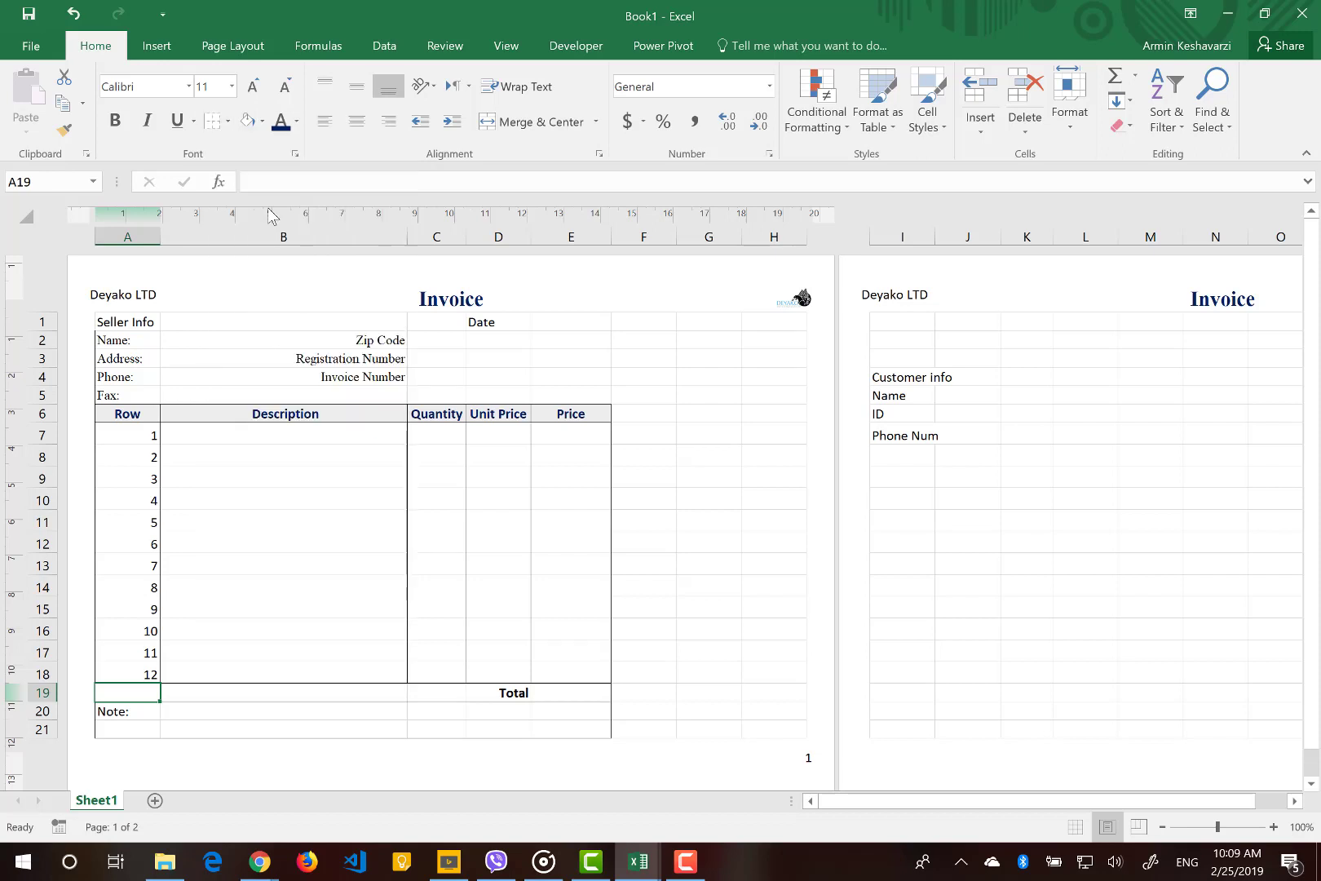
click(195, 650)
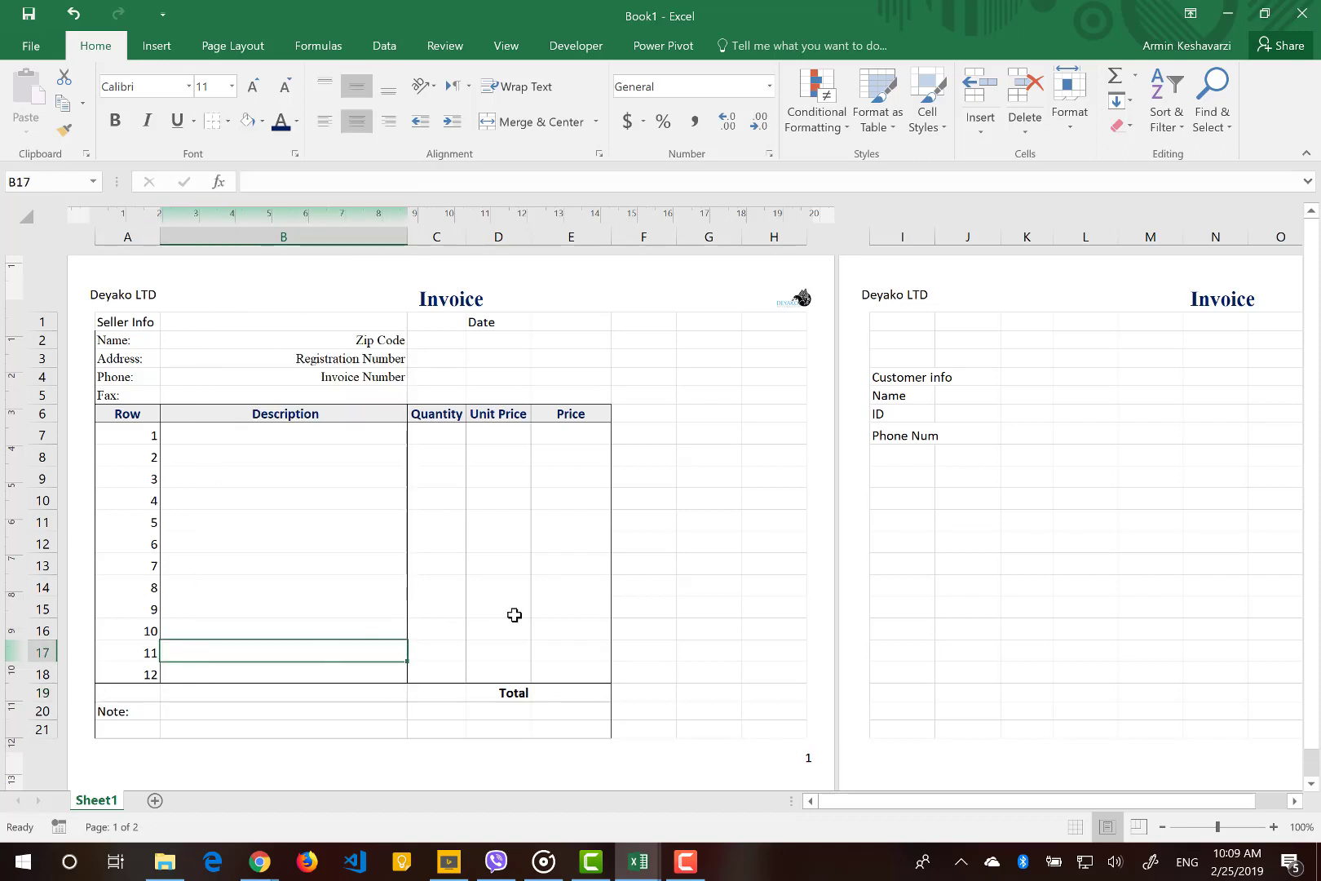
Check the invoice's page layout in the print preview and return to the worksheet.
key(ctrl+p)
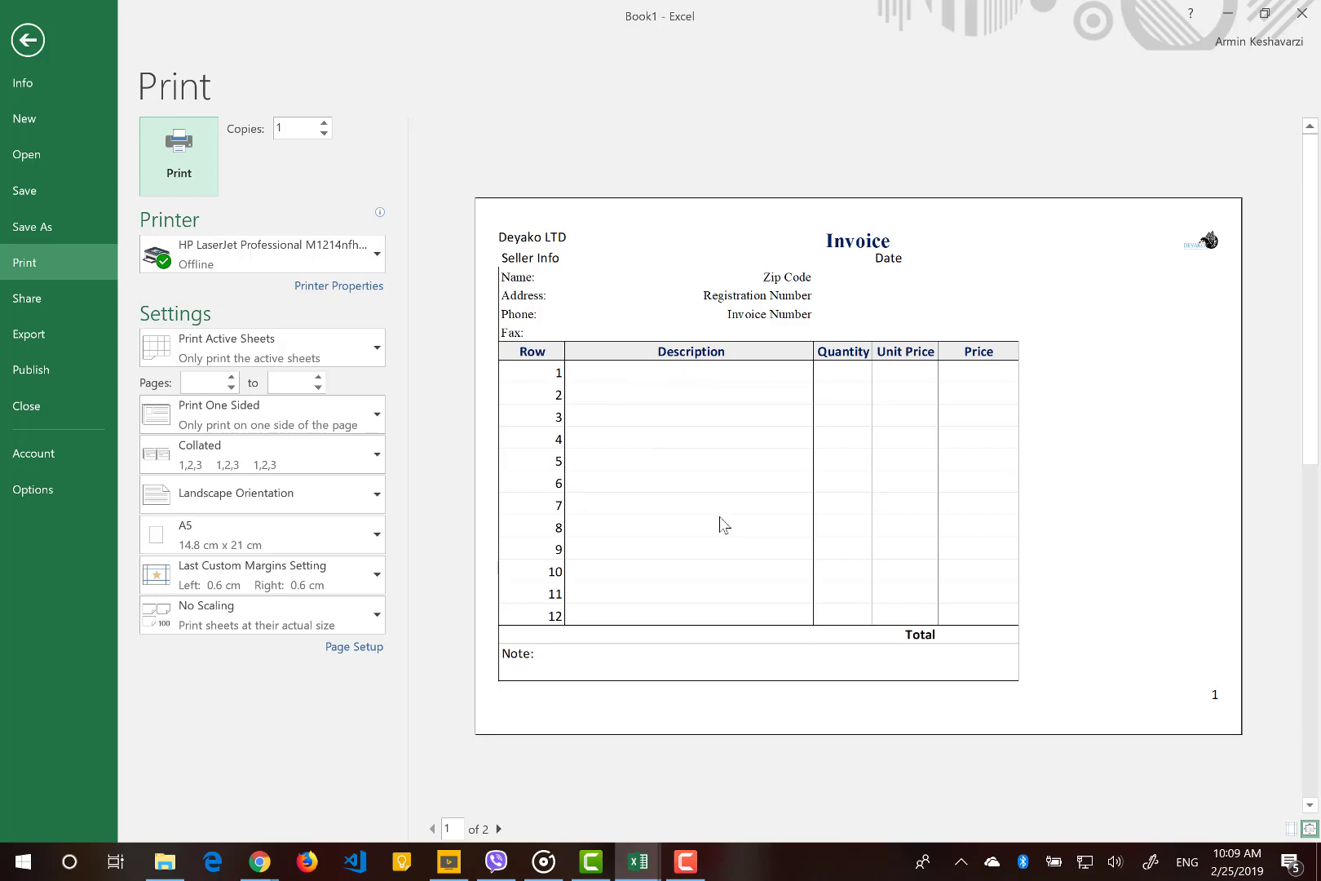
key(Escape)
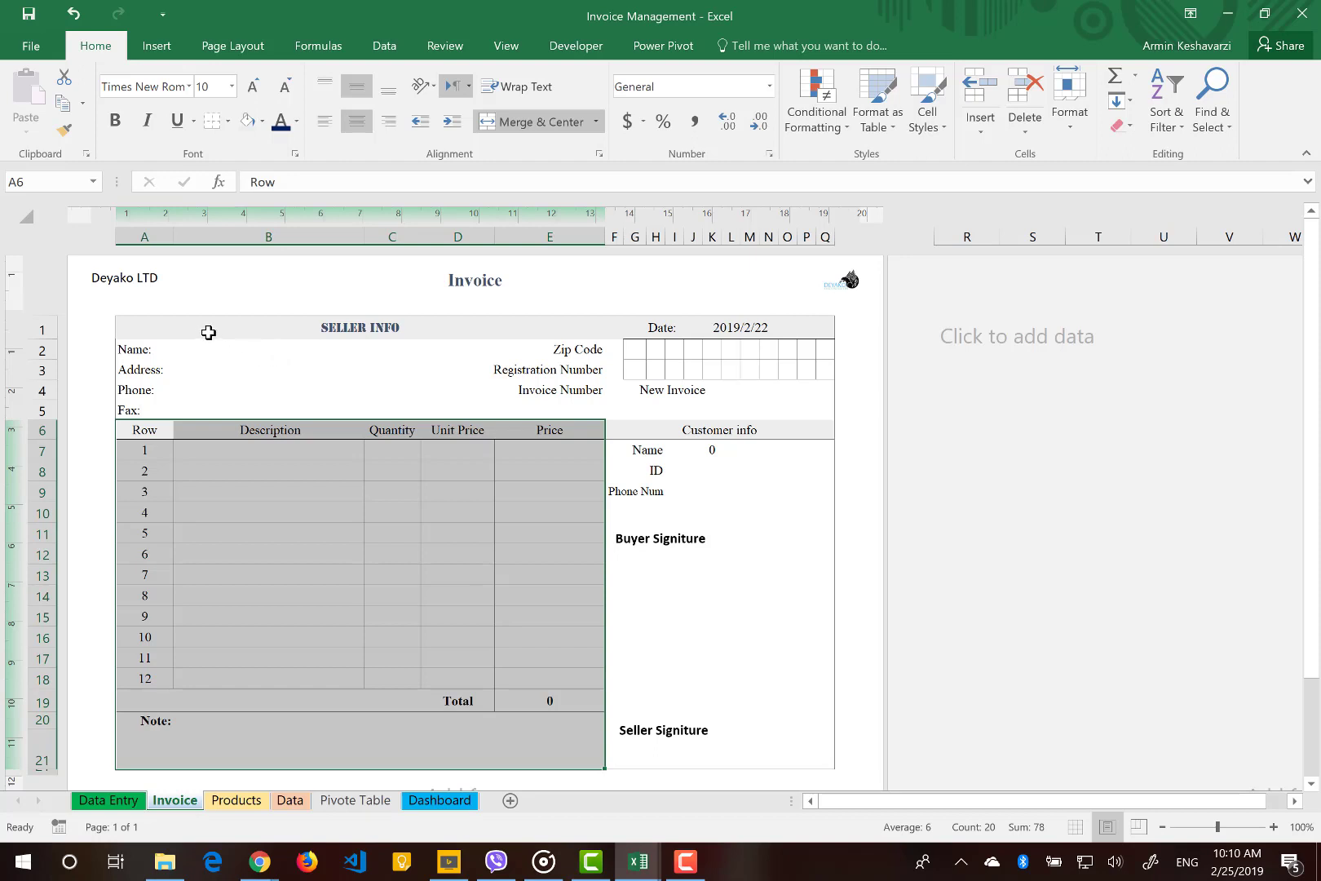
In the Invoice Management workbook, examine the seller info header and the Zip Code boxes on the Invoice sheet.
drag(209, 333, 356, 418)
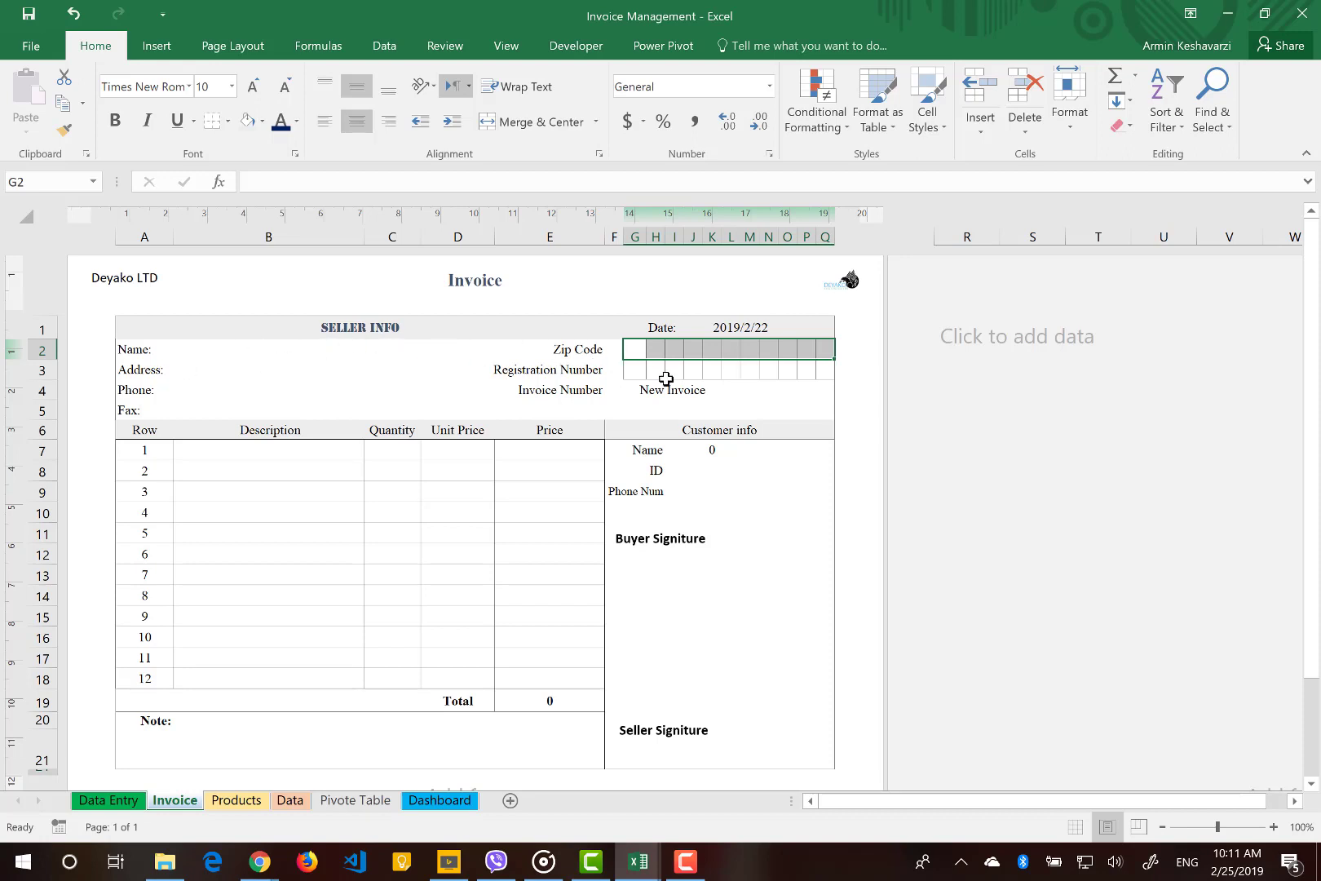
click(715, 353)
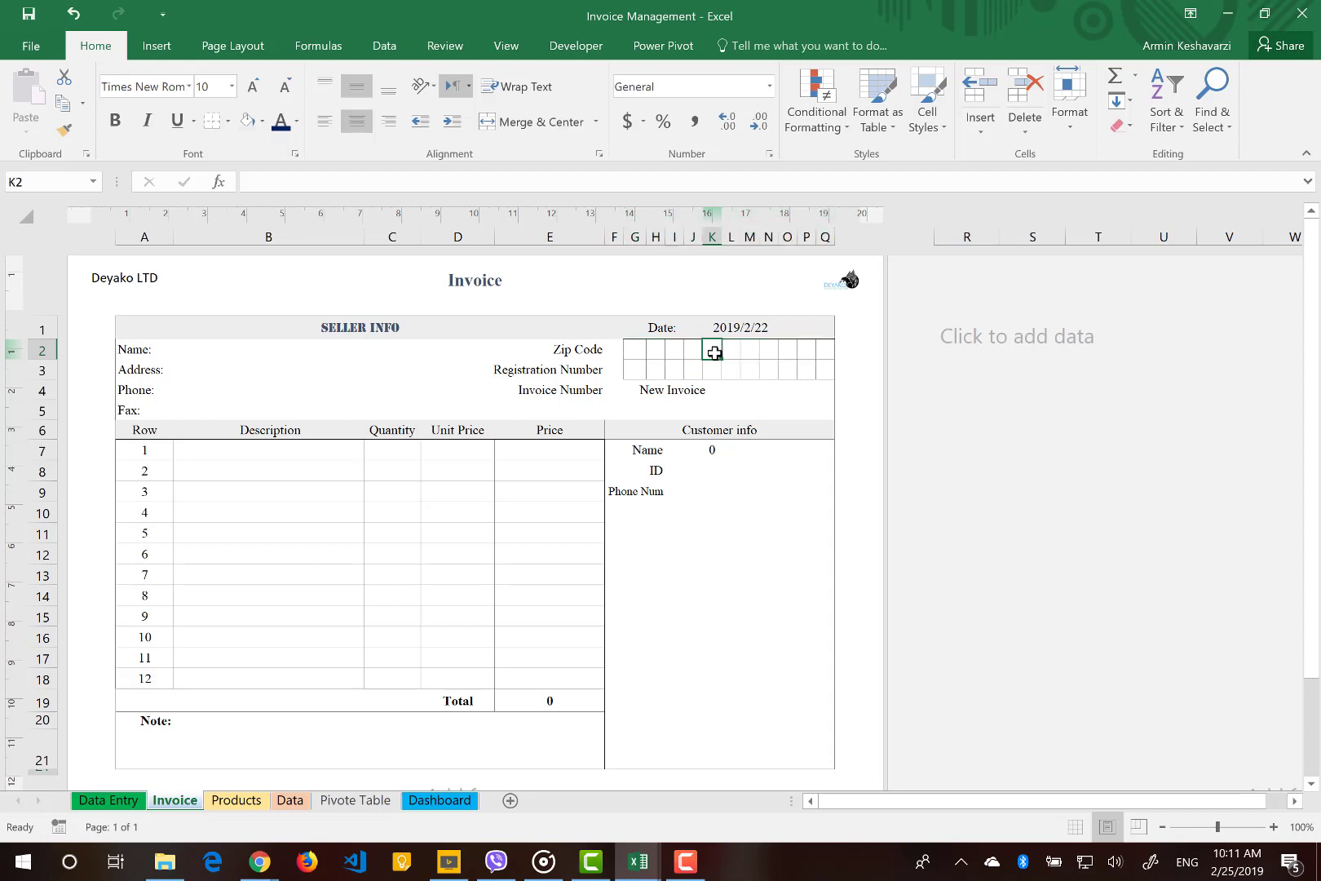
click(638, 350)
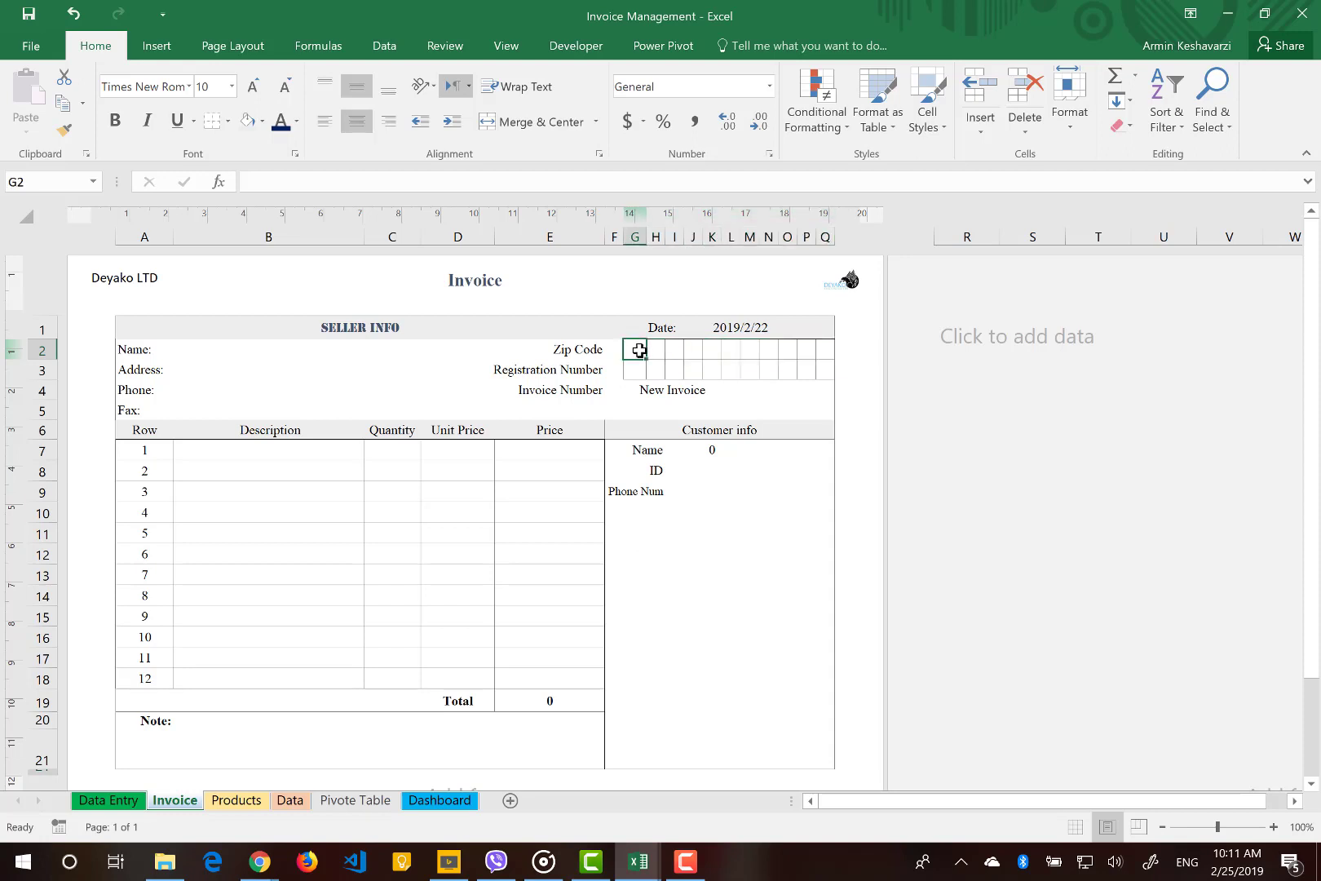
Fill the Zip Code boxes G2:Q2 on the Invoice sheet with the numbers 1 to 11, one digit box each.
key(Right)
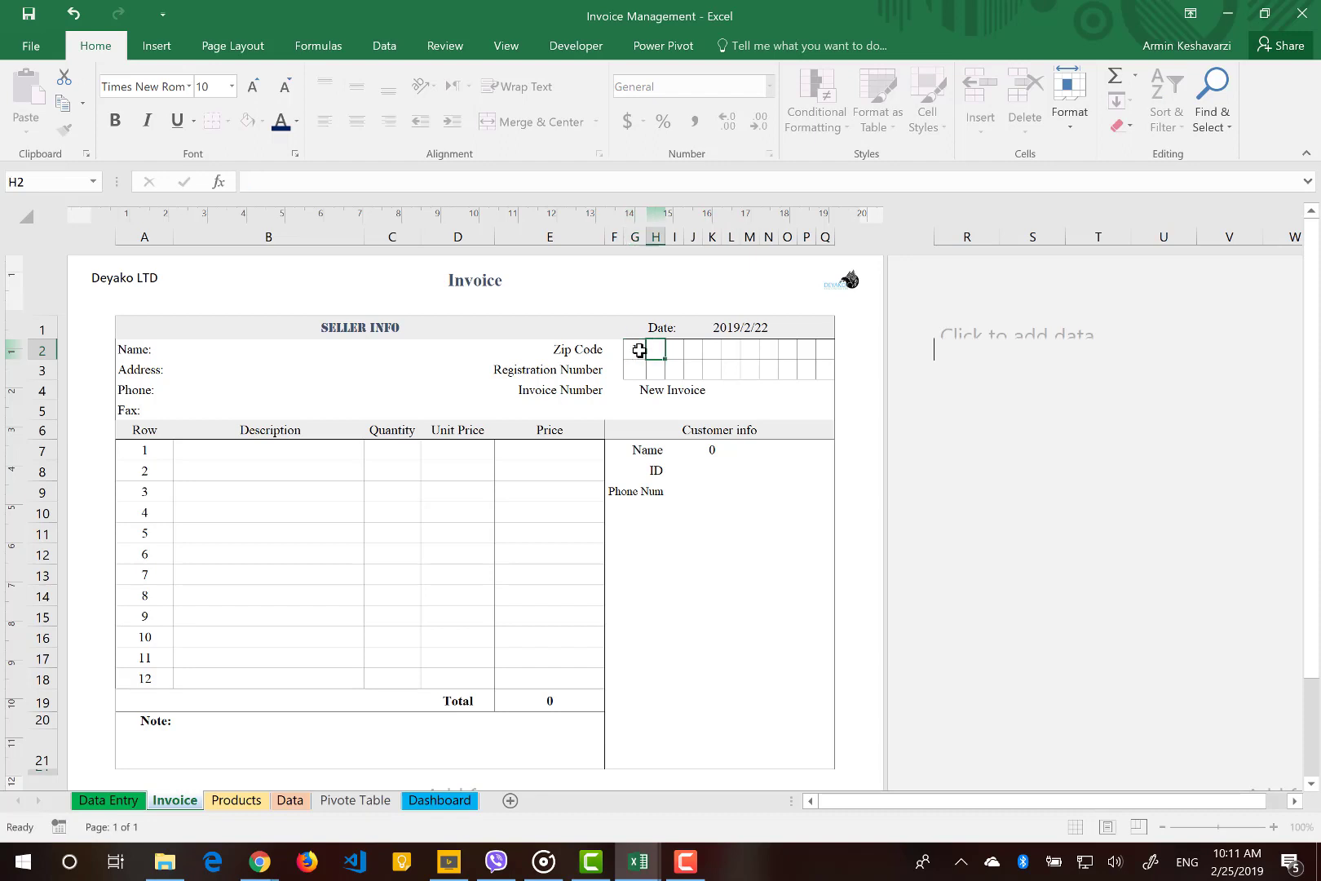
text(2)
key(Right)
text(3)
key(Right)
text(4)
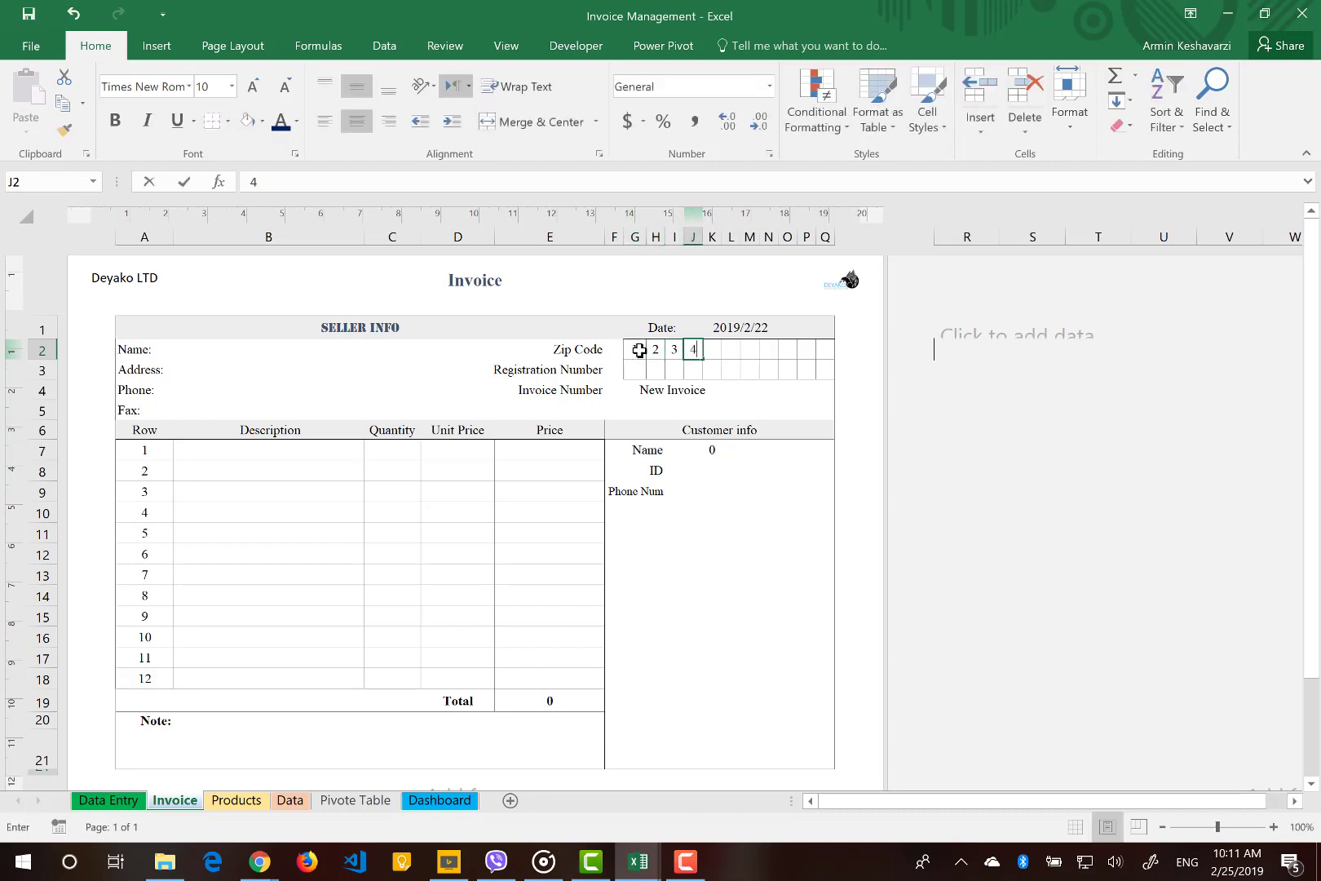
key(Right)
text(5)
text(11)
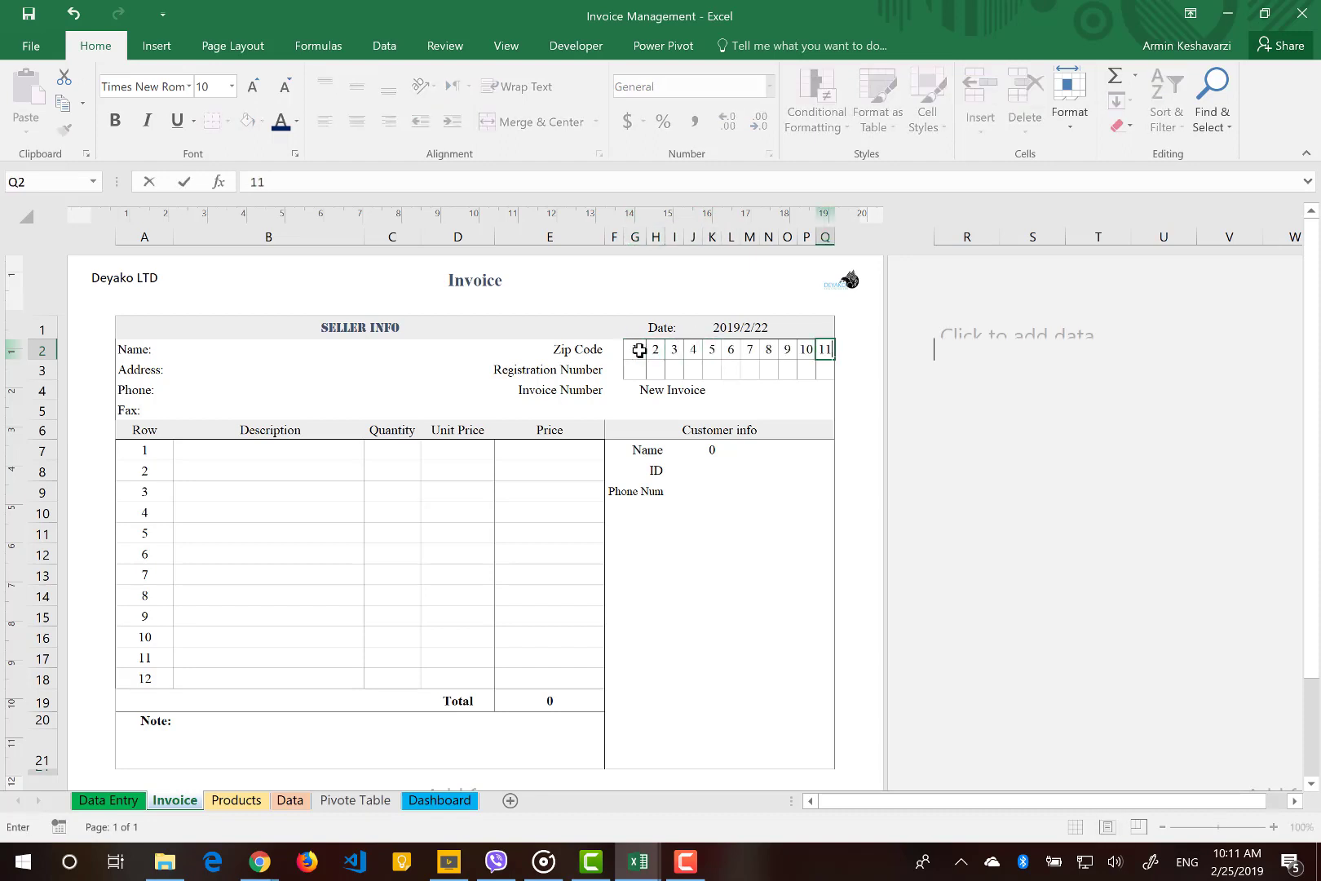
key(Return)
key(Left)
key(Left)
key(Left)
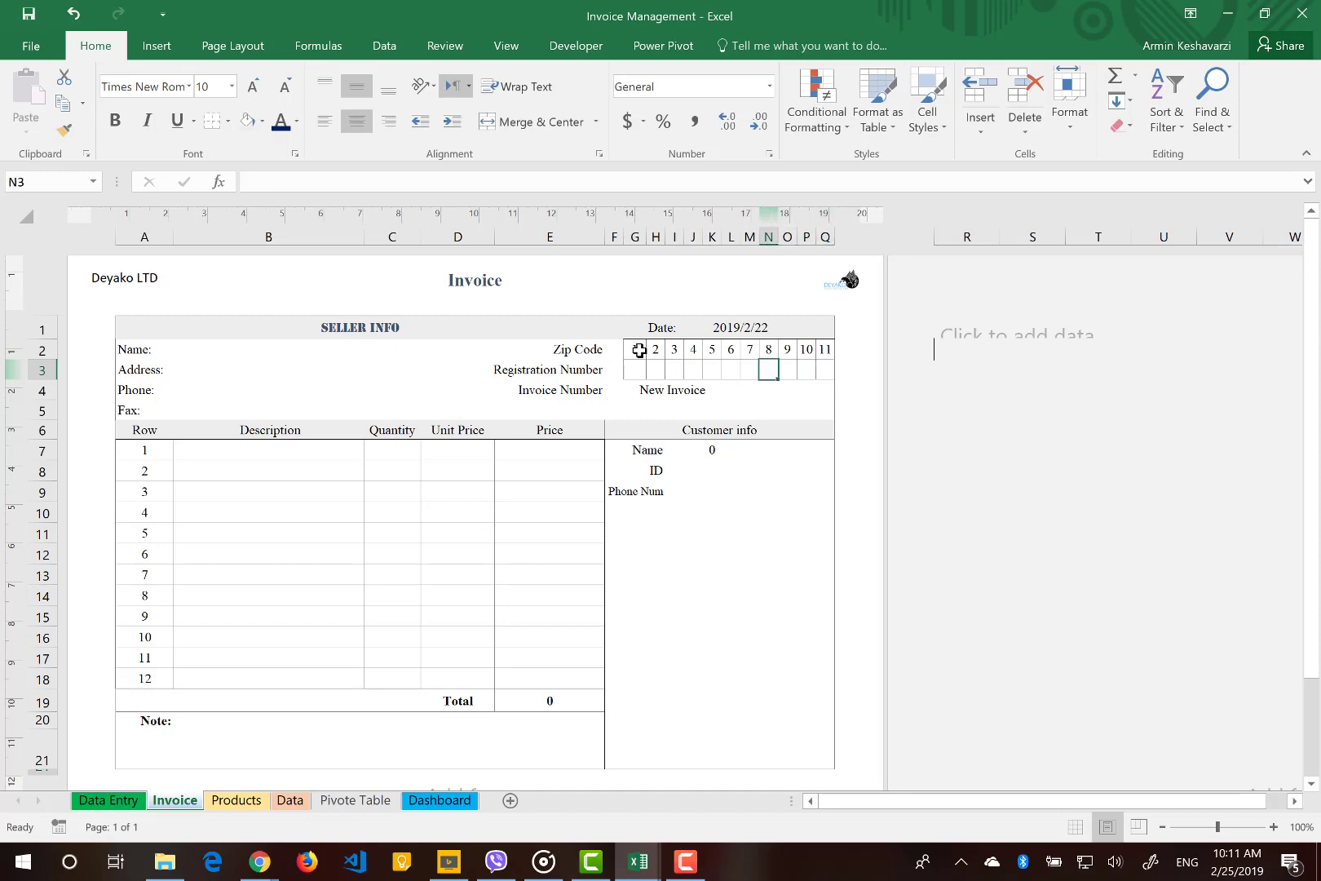
Switch to the Book1 workbook and move the Date label from D1 to I3, above Customer info.
click(650, 864)
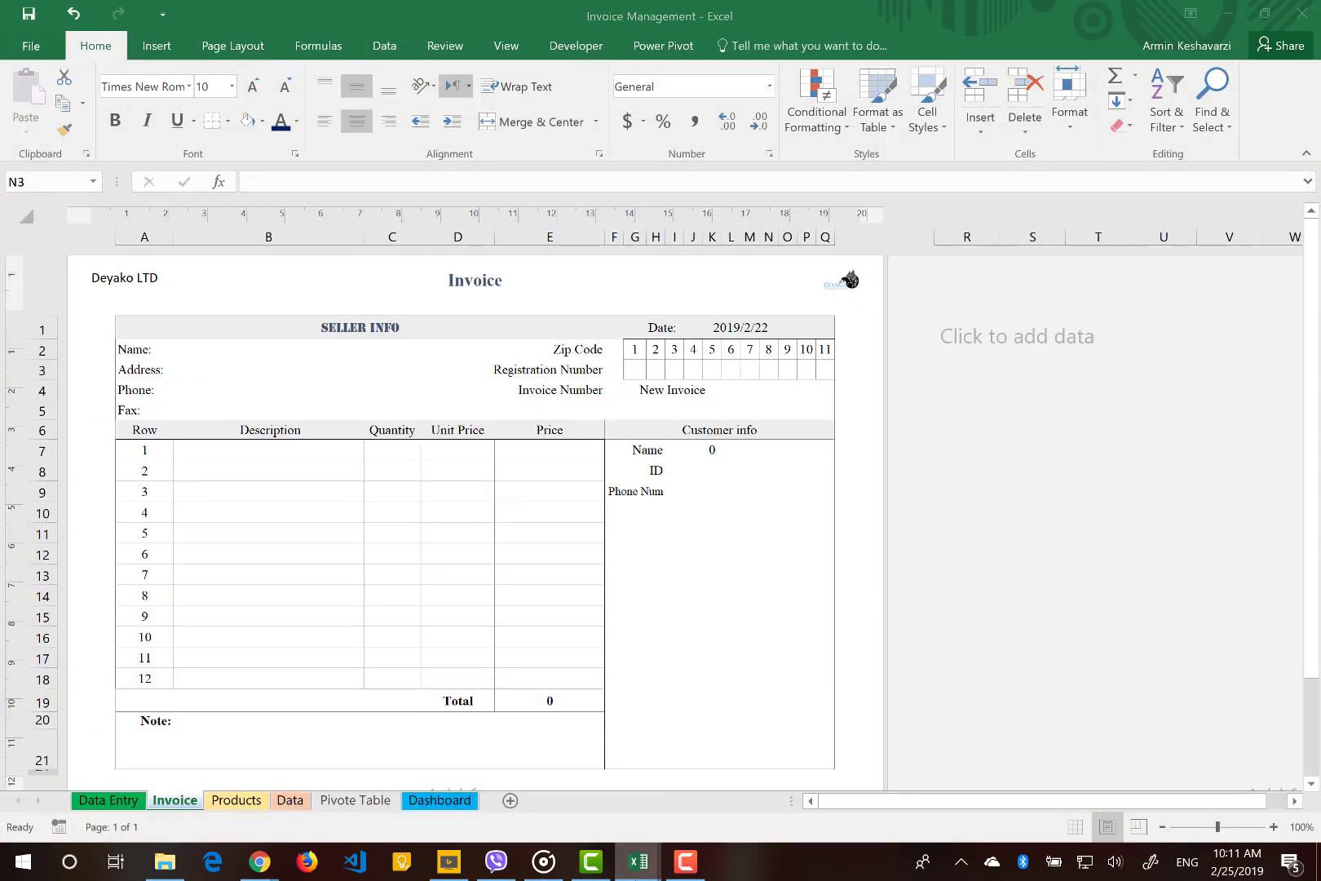
click(530, 775)
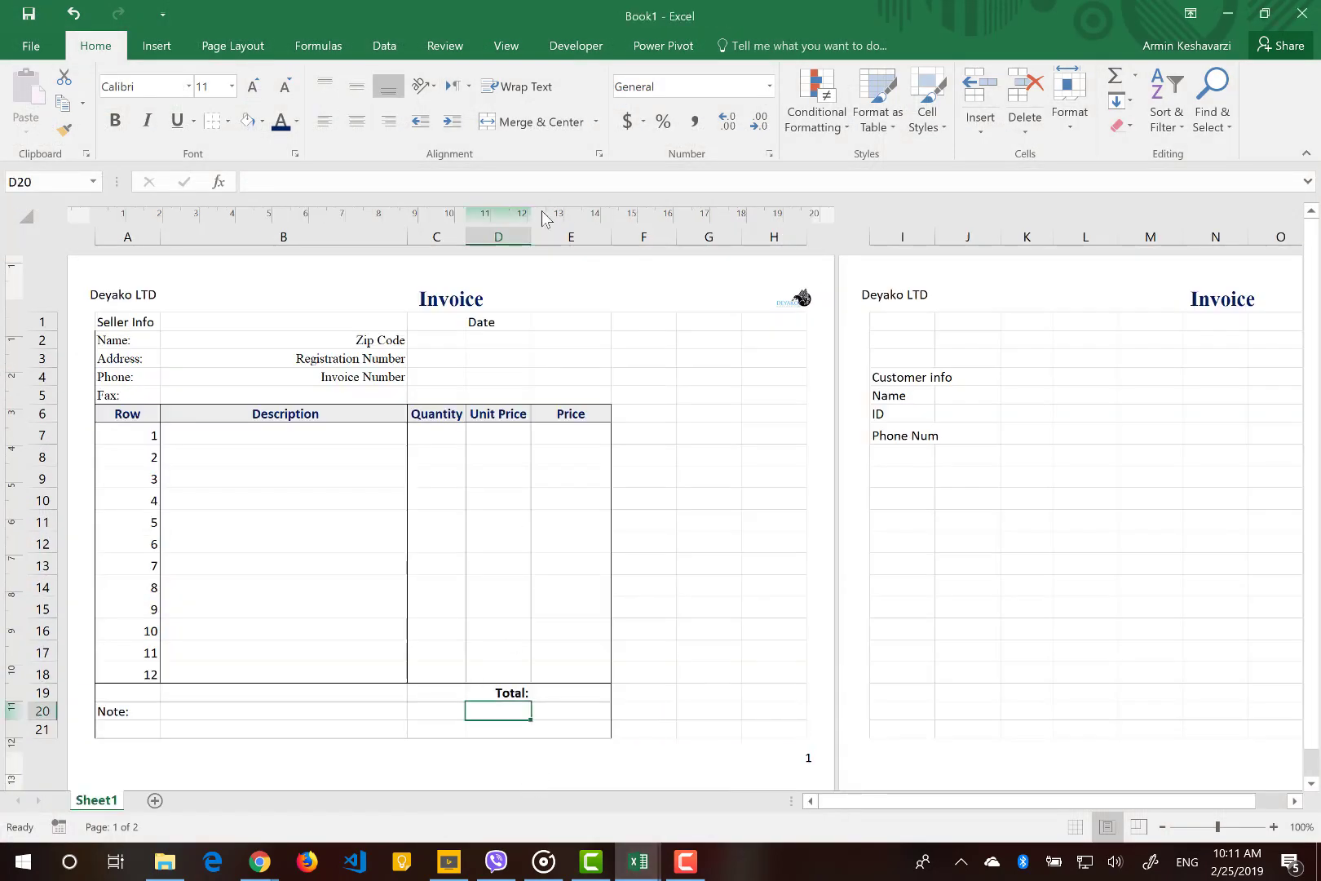
click(486, 323)
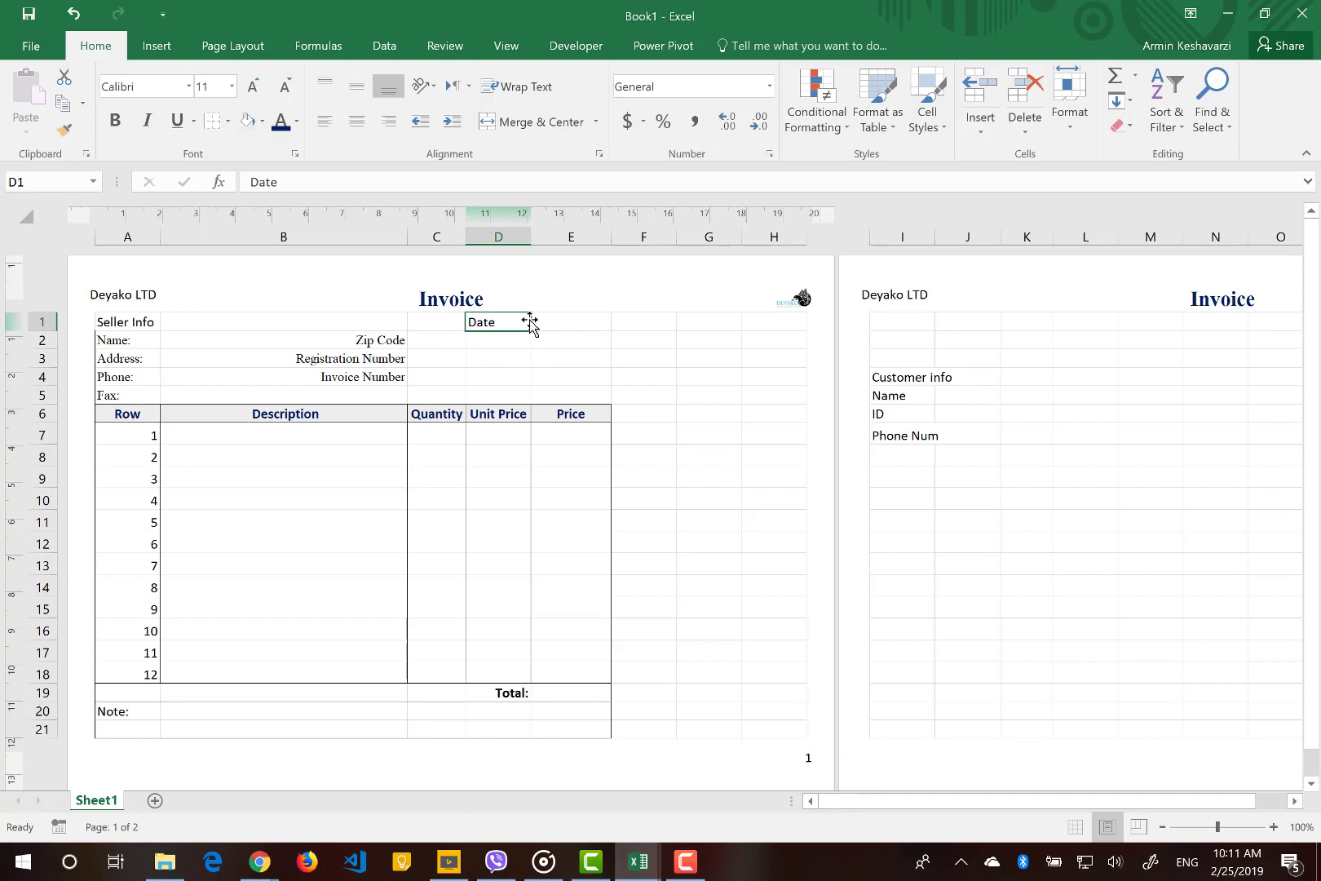
drag(1154, 481, 920, 359)
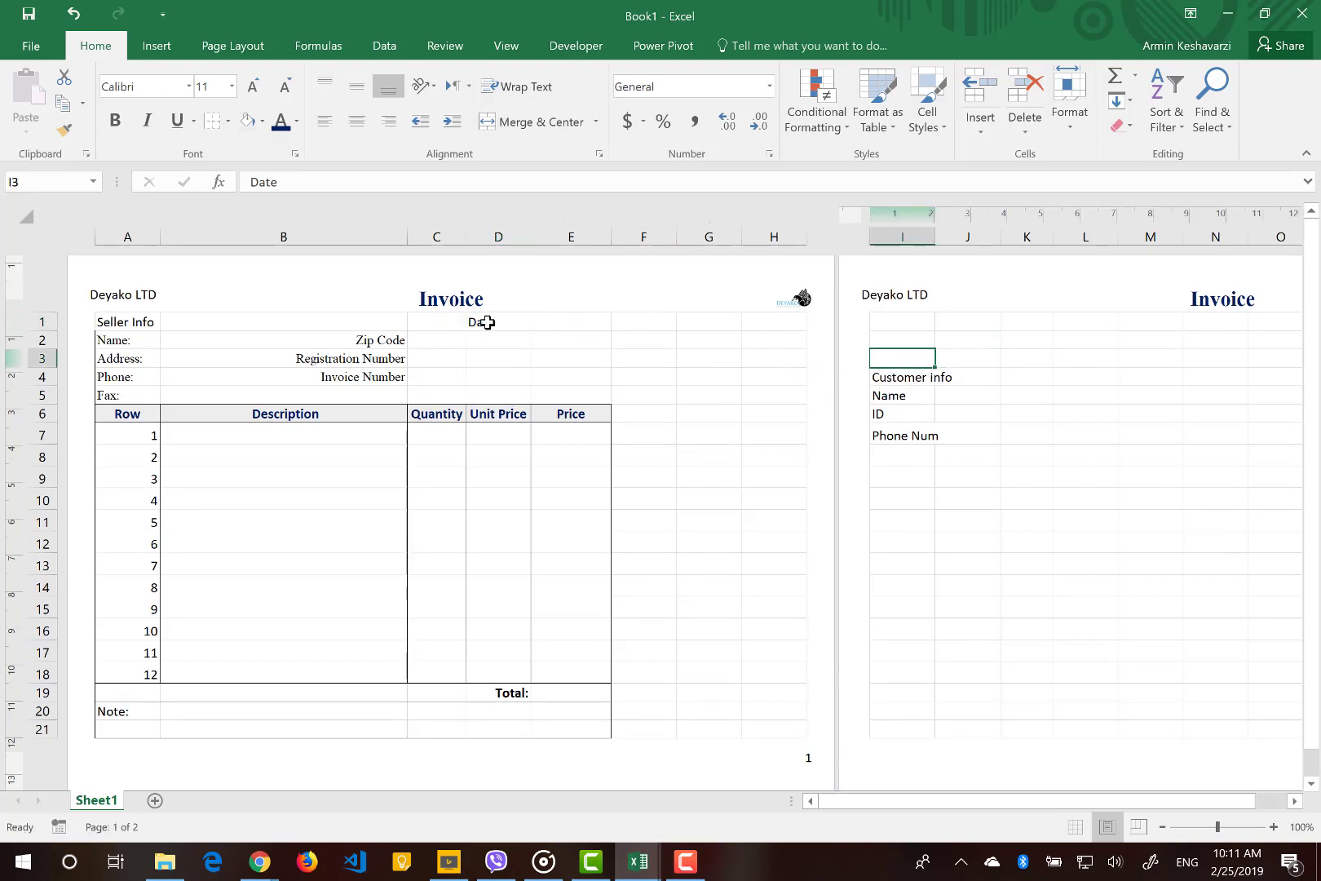
Number the cells beside the Zip Code label from 1 to 11, starting in C2 and running across row 2.
click(419, 346)
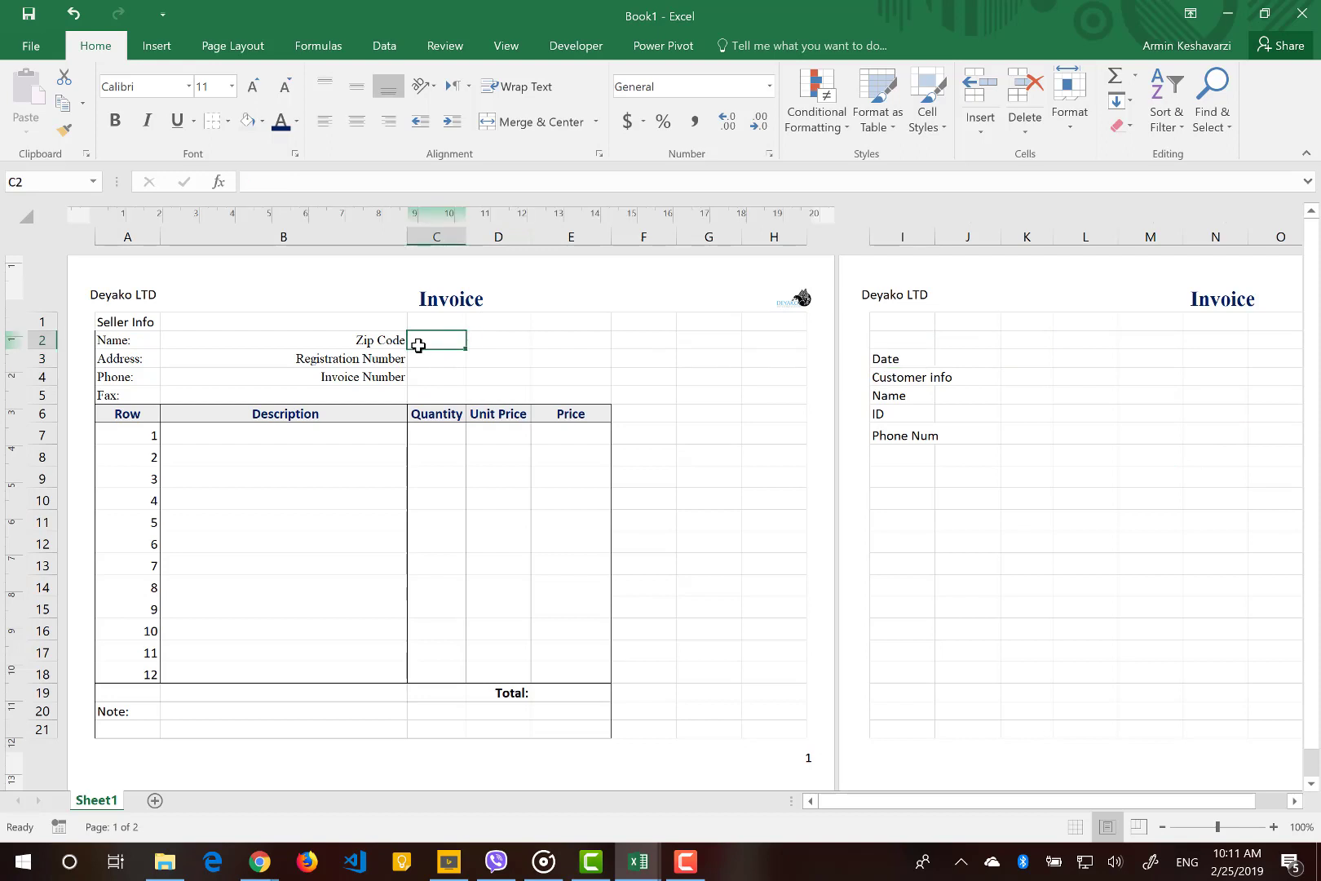
text(1)
key(Tab)
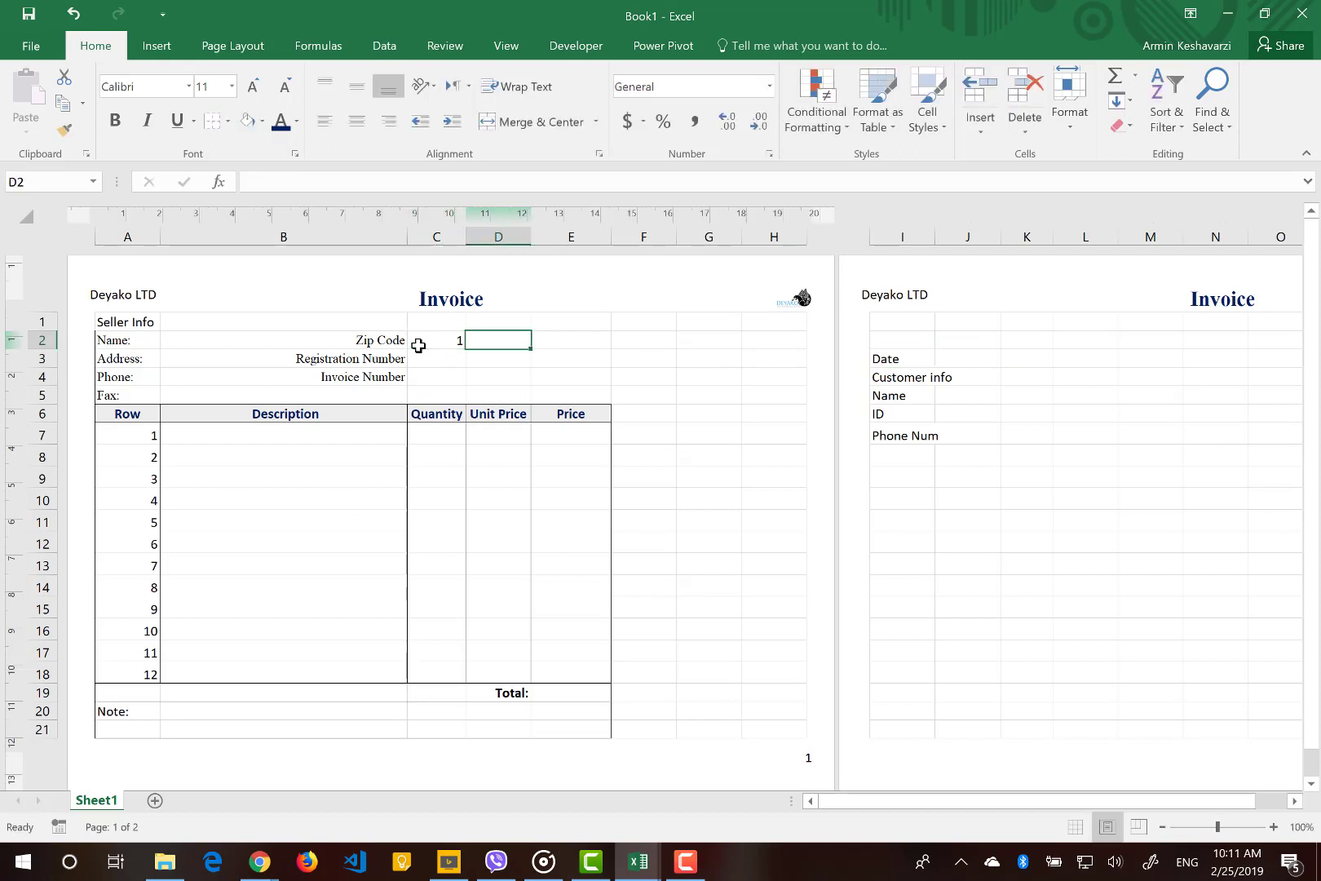
text(2)
key(Tab)
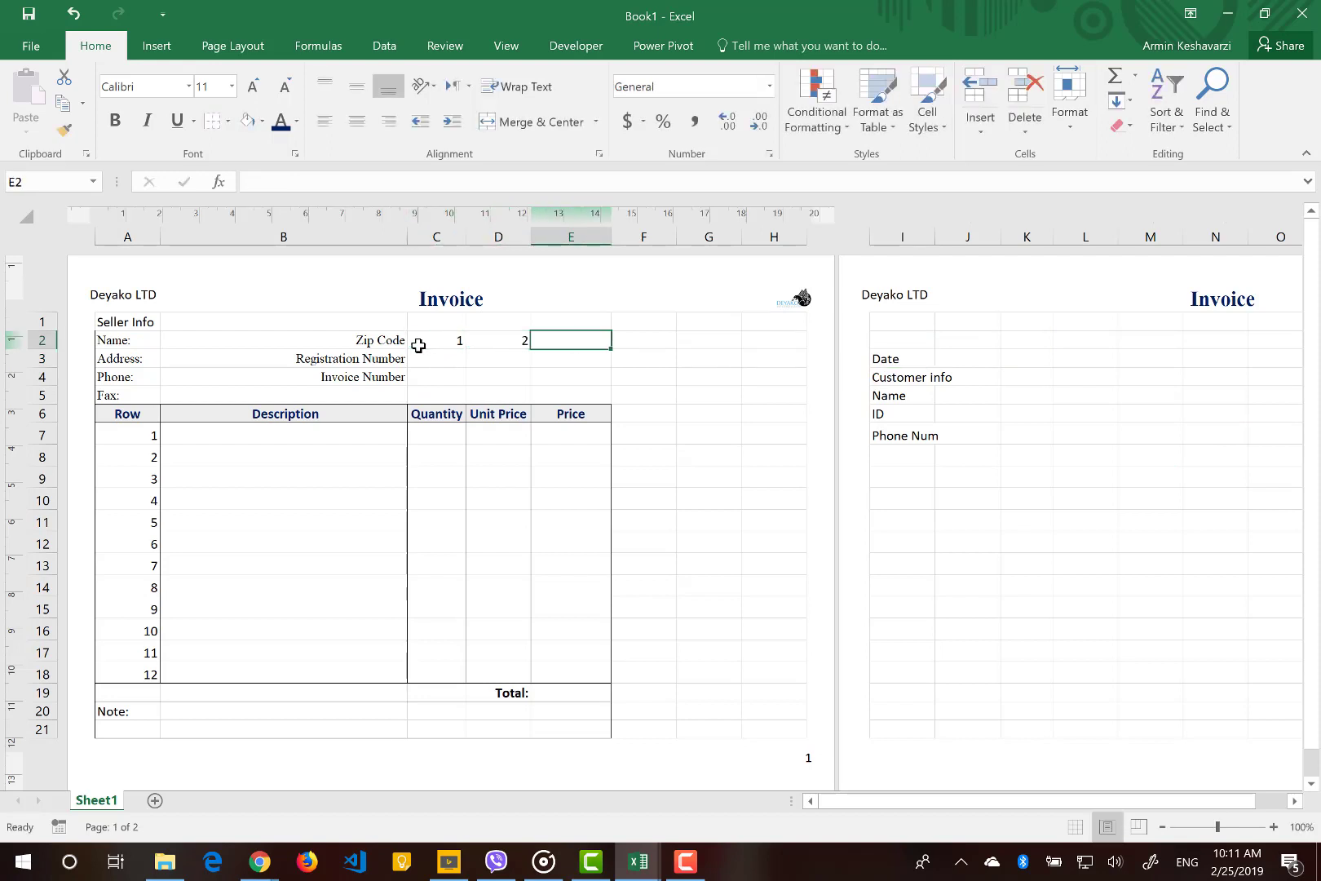
text(3)
Try to narrow column C to the size of a single Zip Code box.
drag(367, 340, 383, 378)
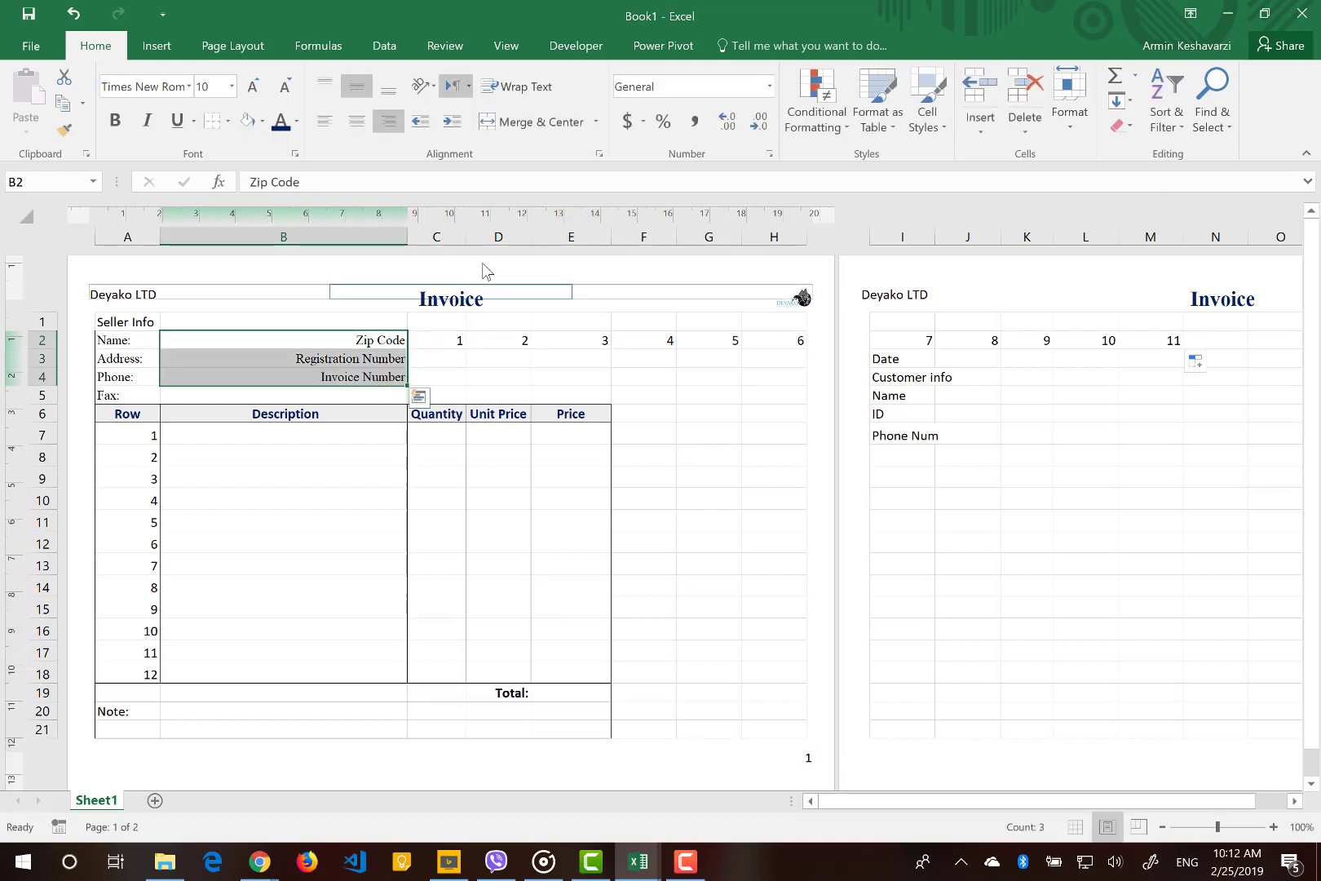
click(438, 340)
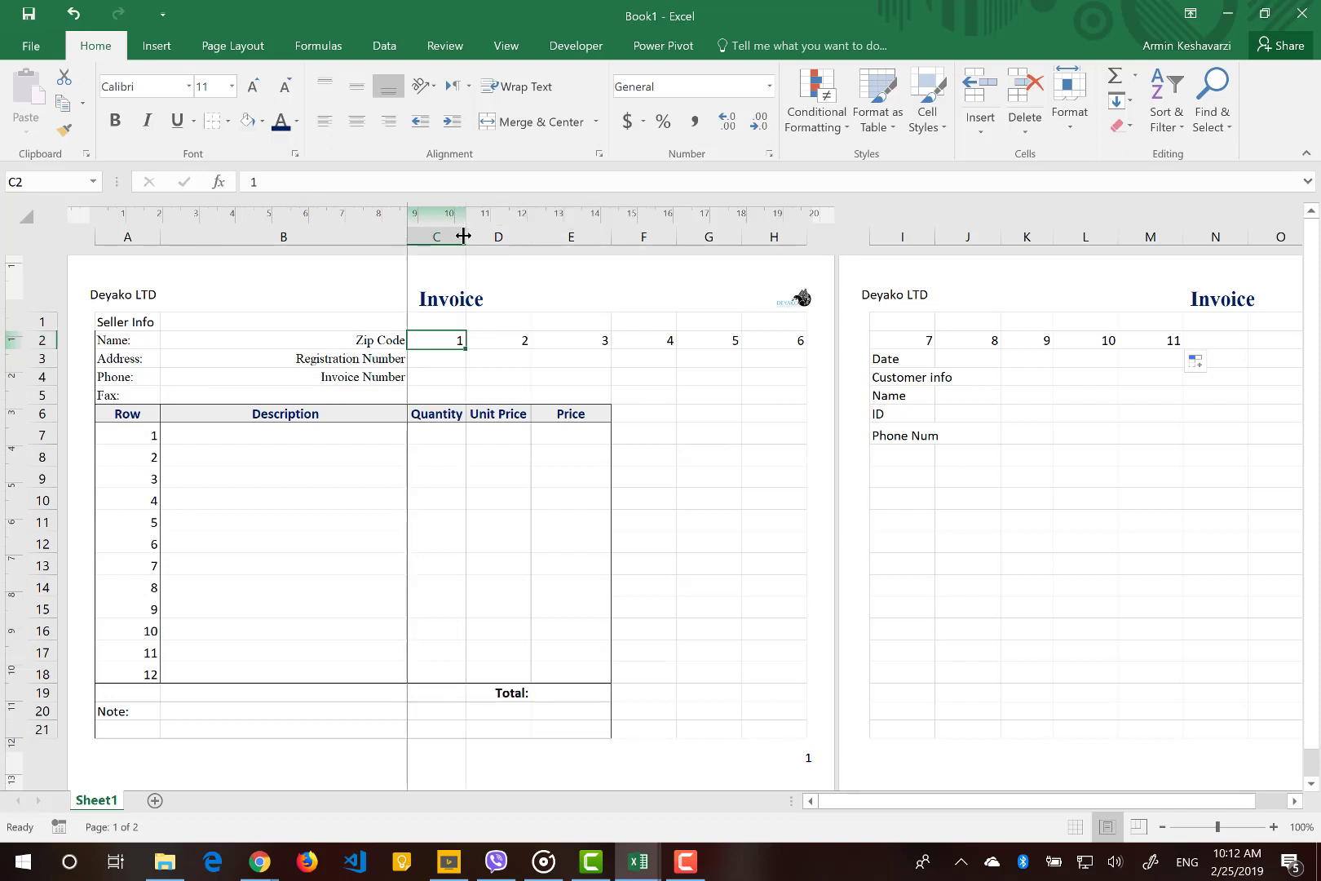
drag(462, 235, 427, 236)
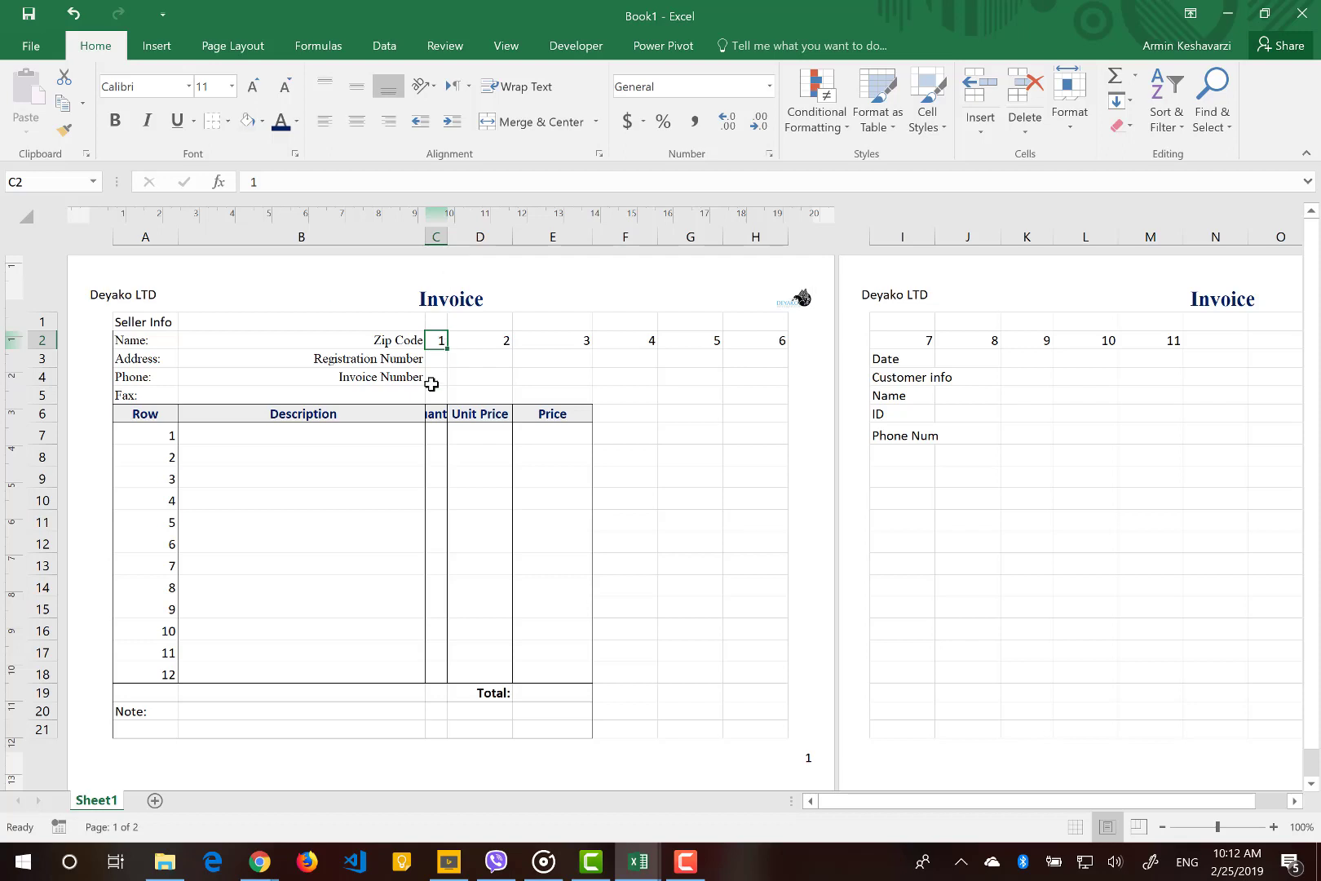
click(438, 416)
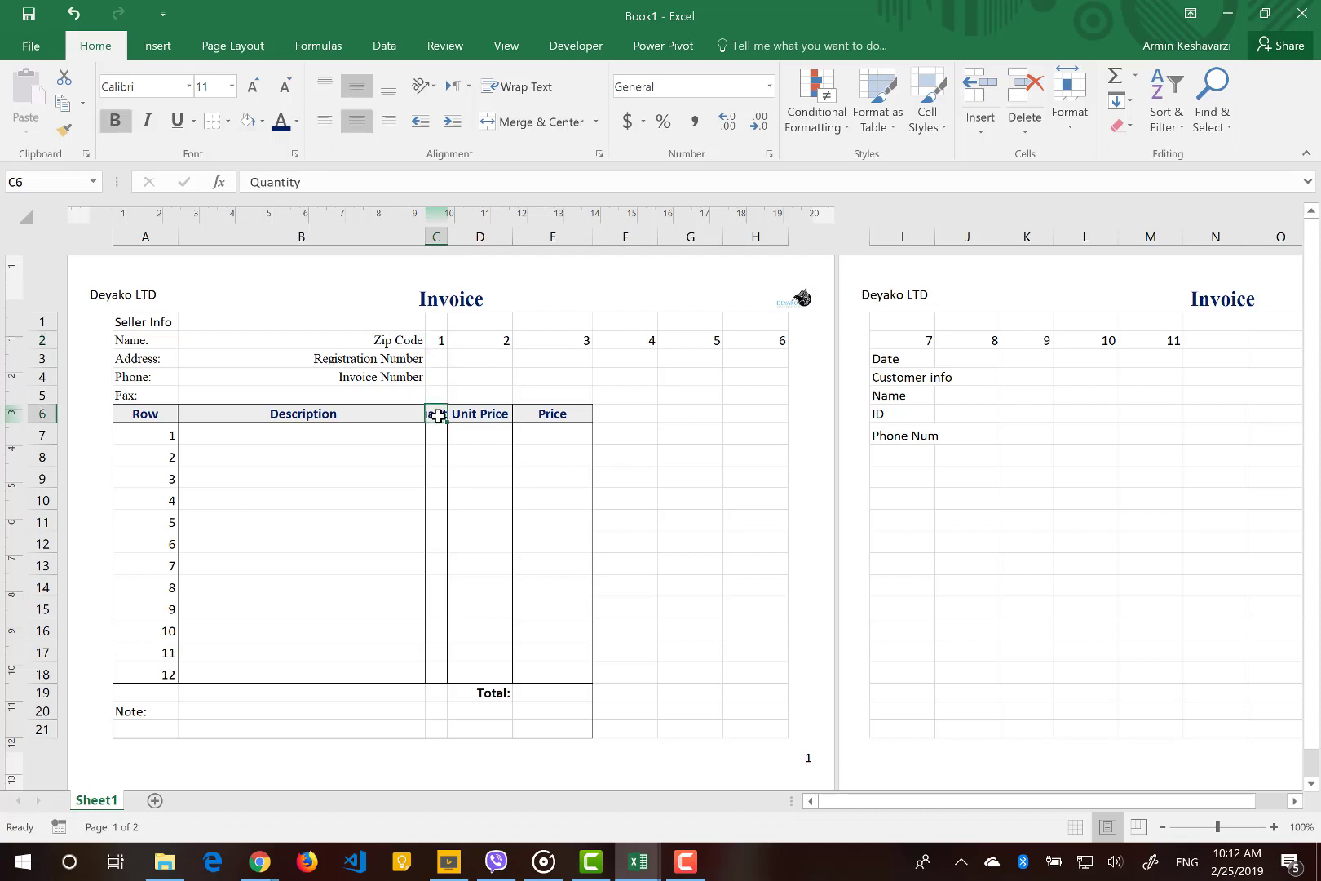
click(438, 433)
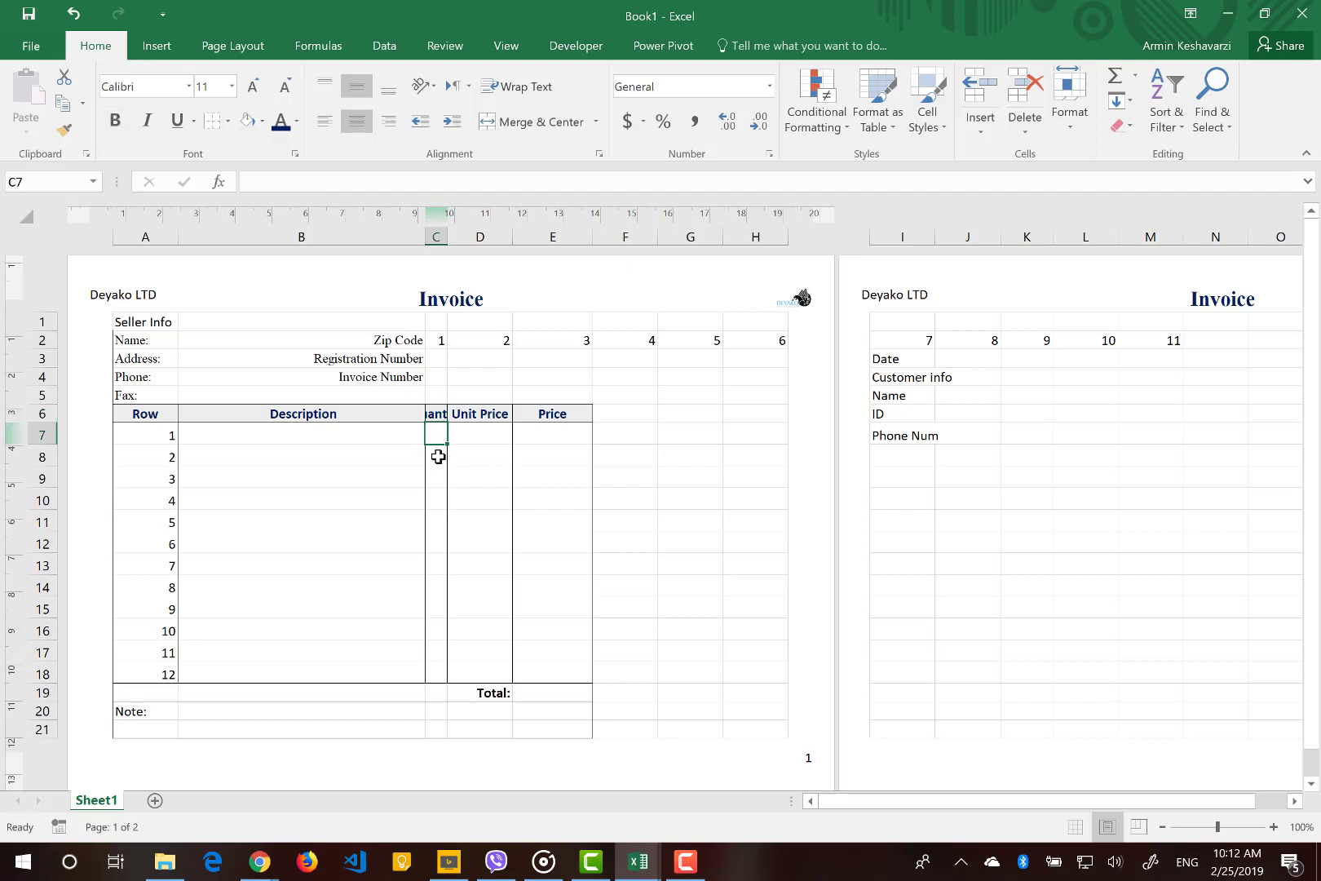
click(438, 456)
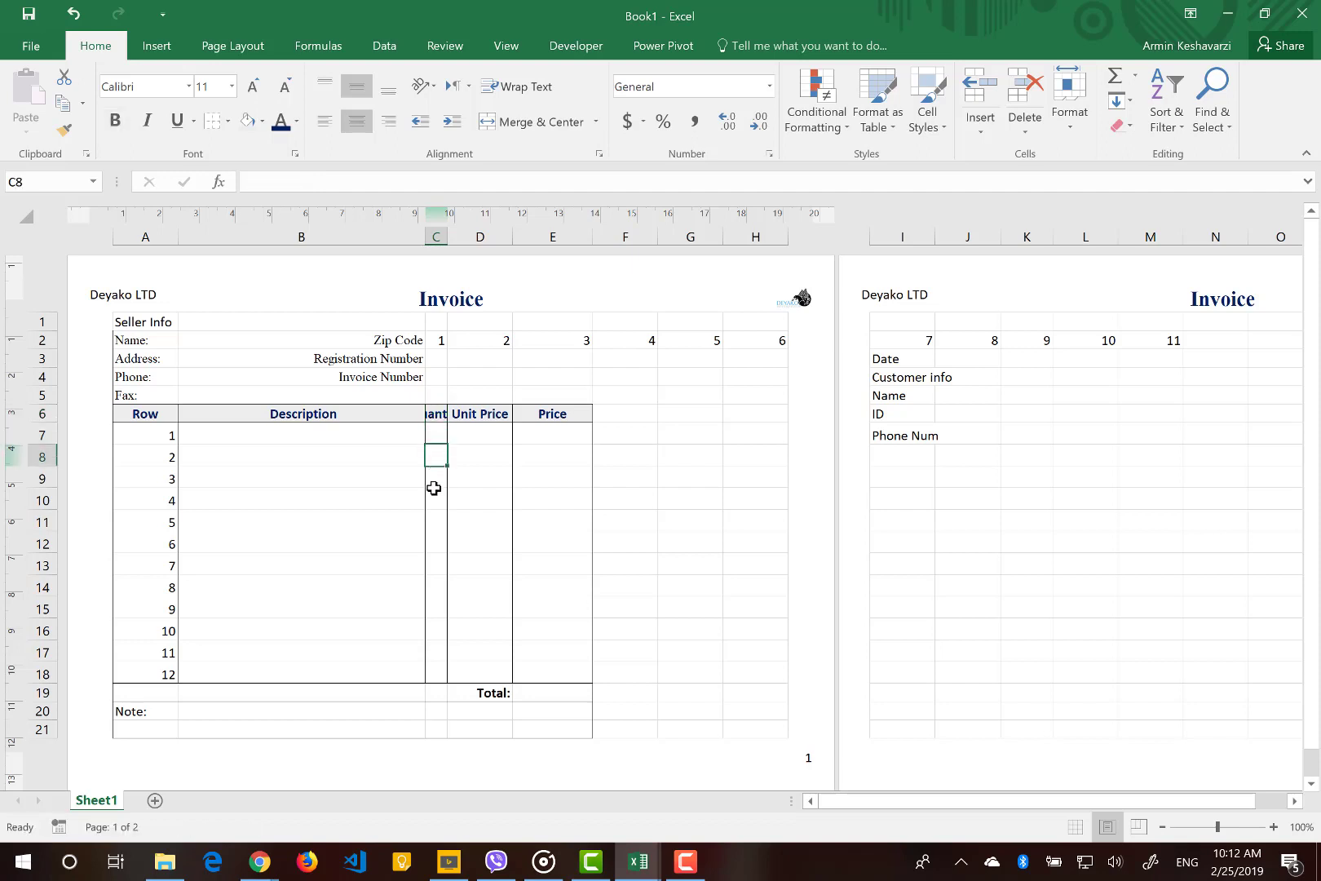
click(434, 488)
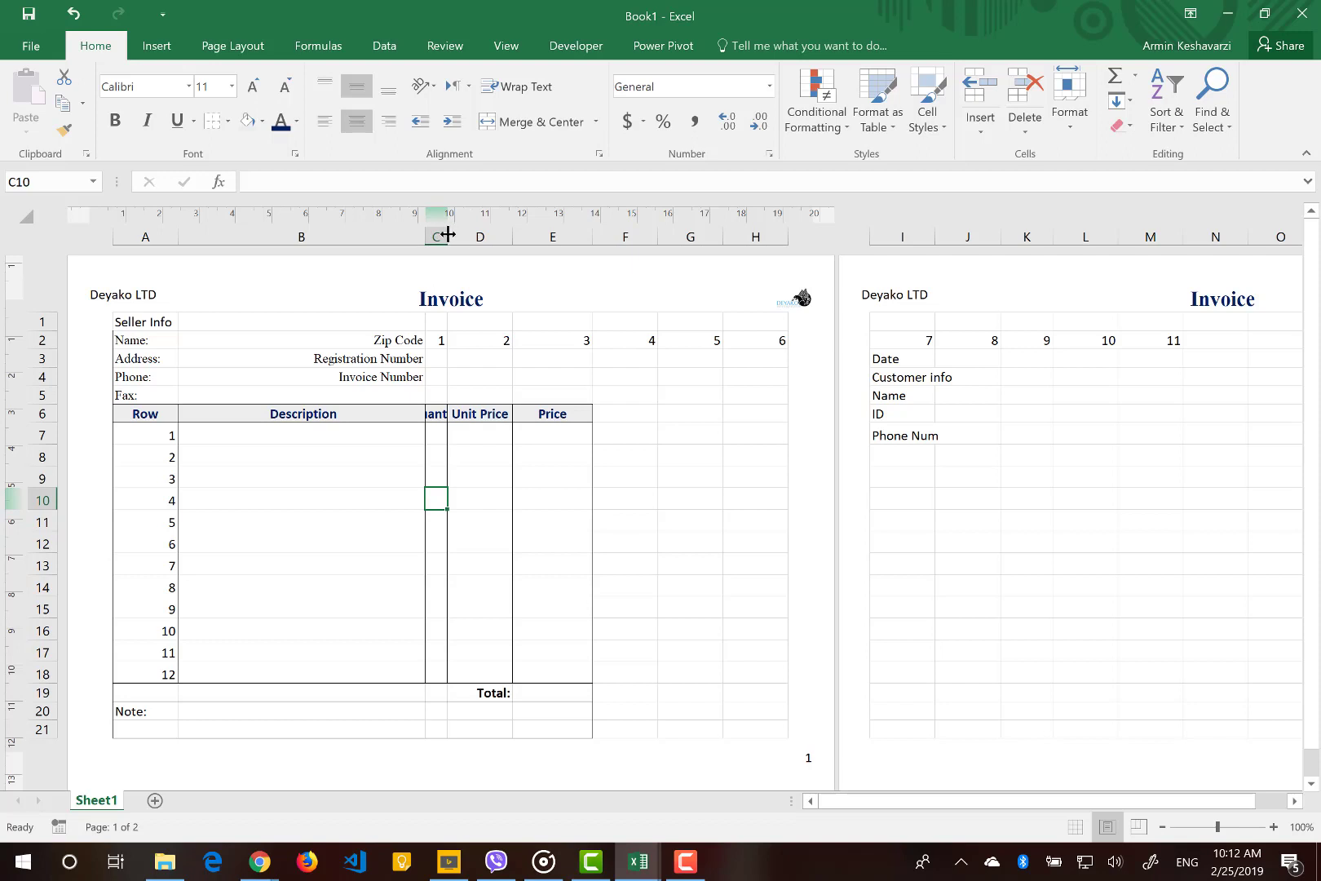
double_click(449, 235)
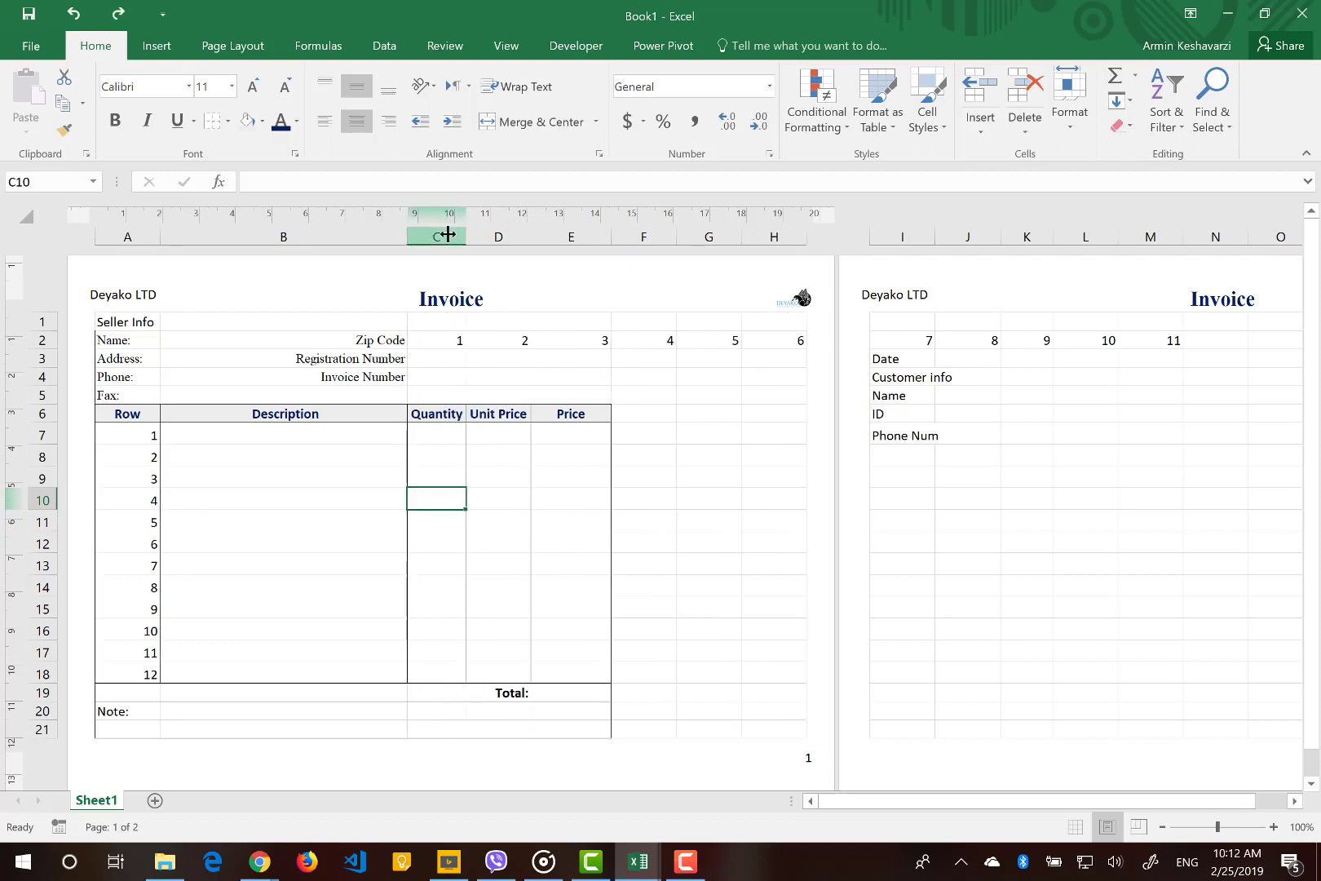
Move the Zip Code, Registration Number and Invoice Number block with its numbers to start at E2, and widen column E to fit the labels.
drag(370, 342, 1159, 371)
drag(379, 329, 639, 343)
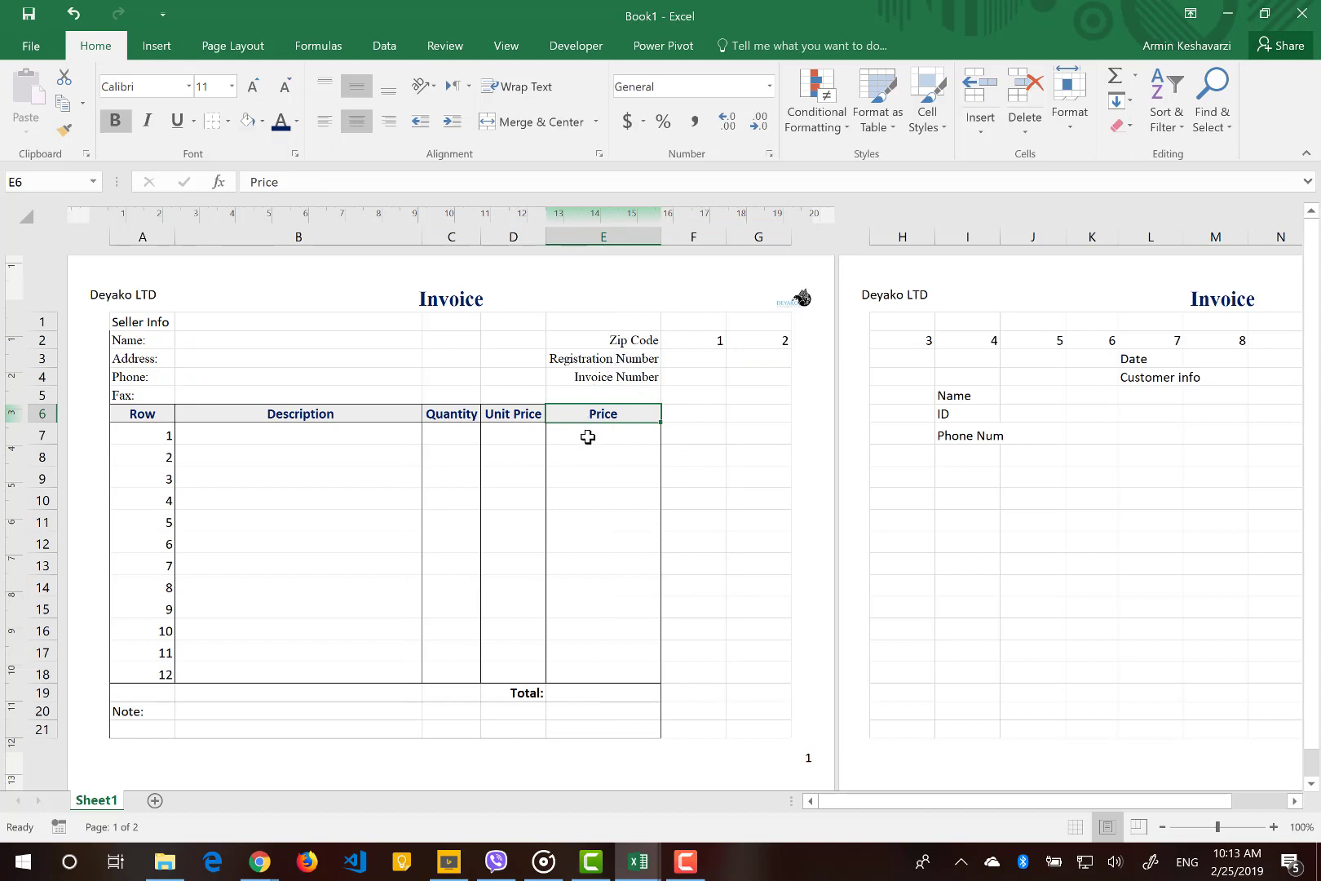
click(584, 353)
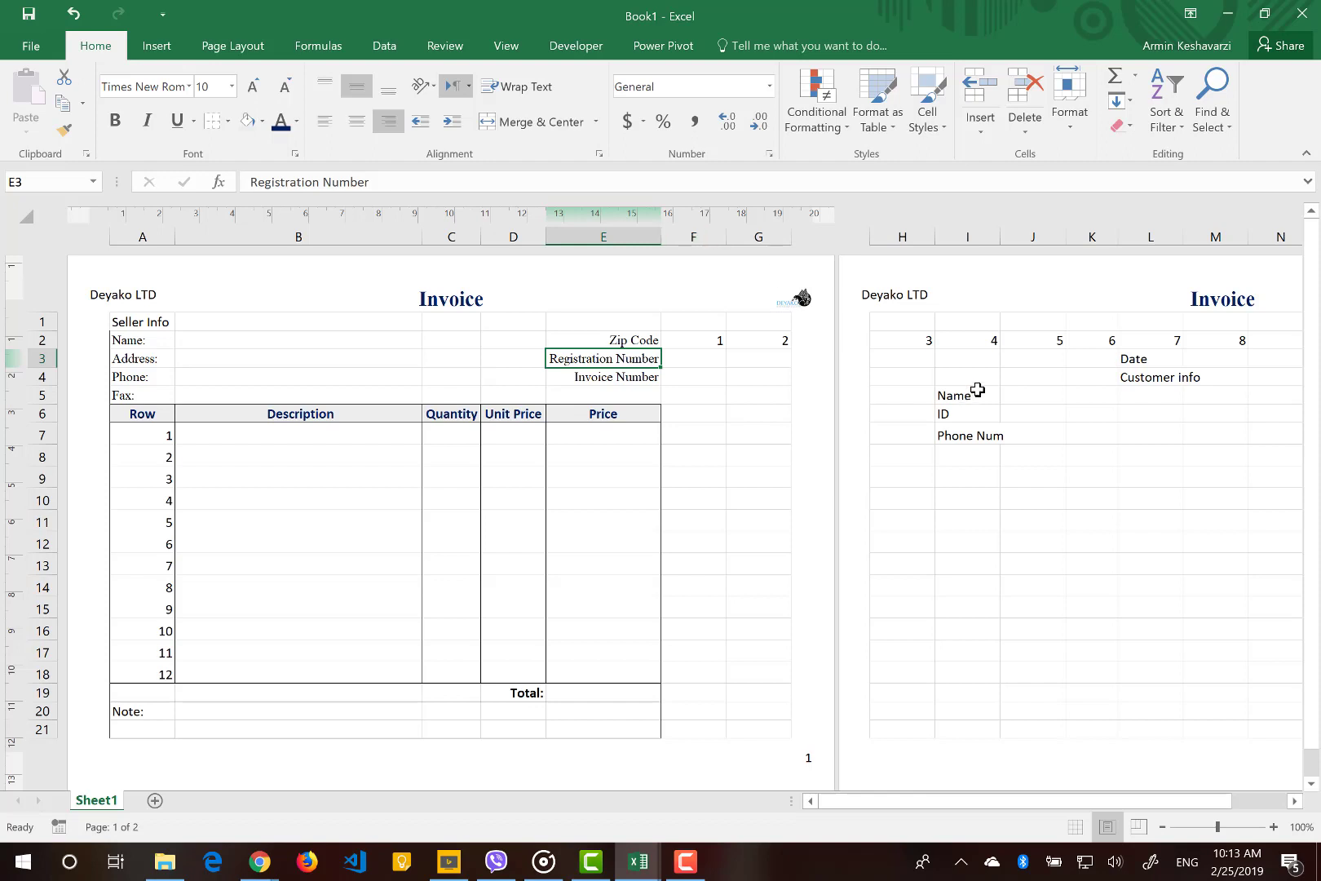
Move the Date and customer info block clear of the Zip Code numbers, so that it occupies R4:V9.
click(1205, 355)
drag(1206, 356, 973, 457)
drag(1252, 392, 943, 409)
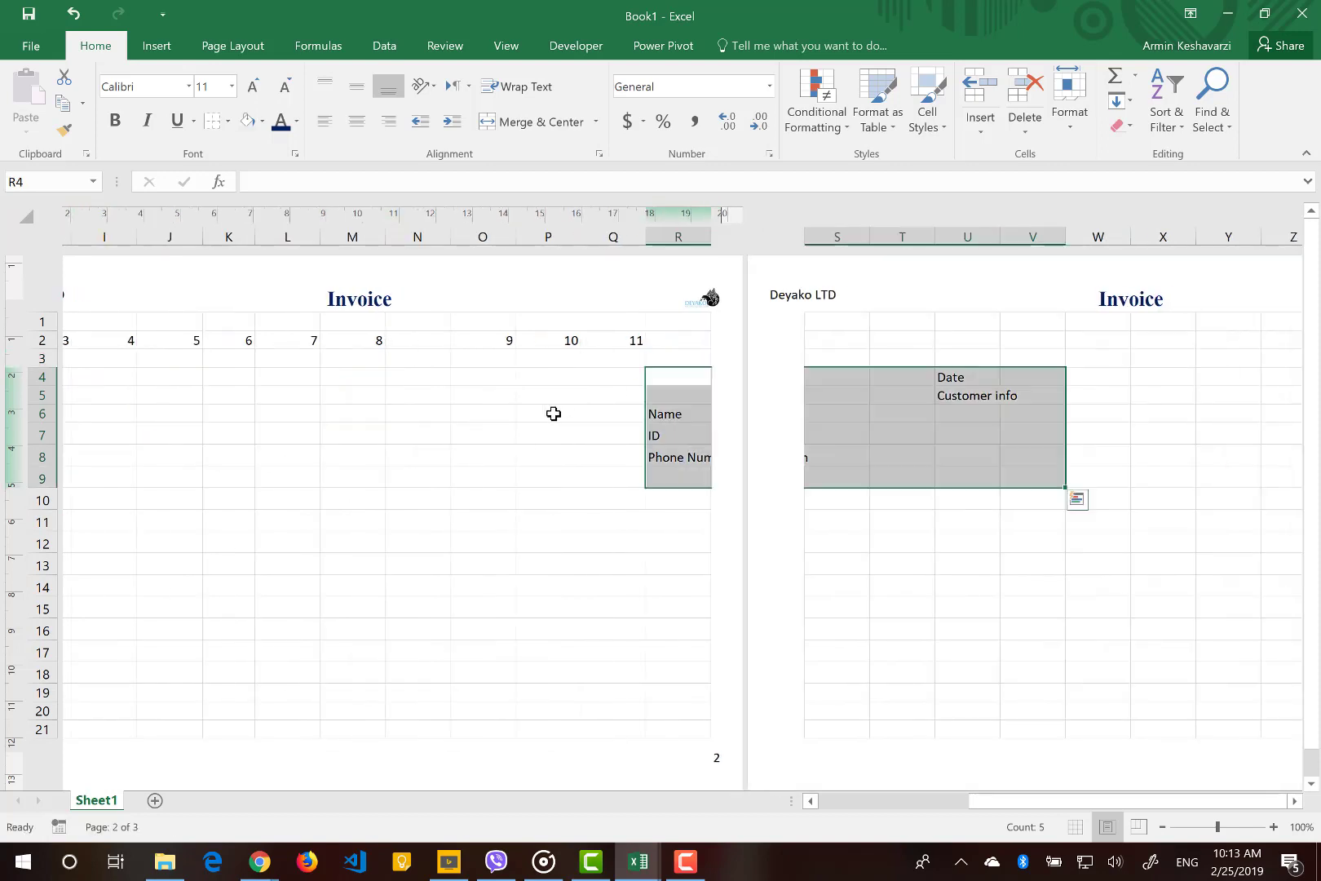
Autofit the Zip Code number columns from F onward and delete the empty column N between 8 and 9.
drag(614, 235, 526, 241)
drag(2, 291, 219, 263)
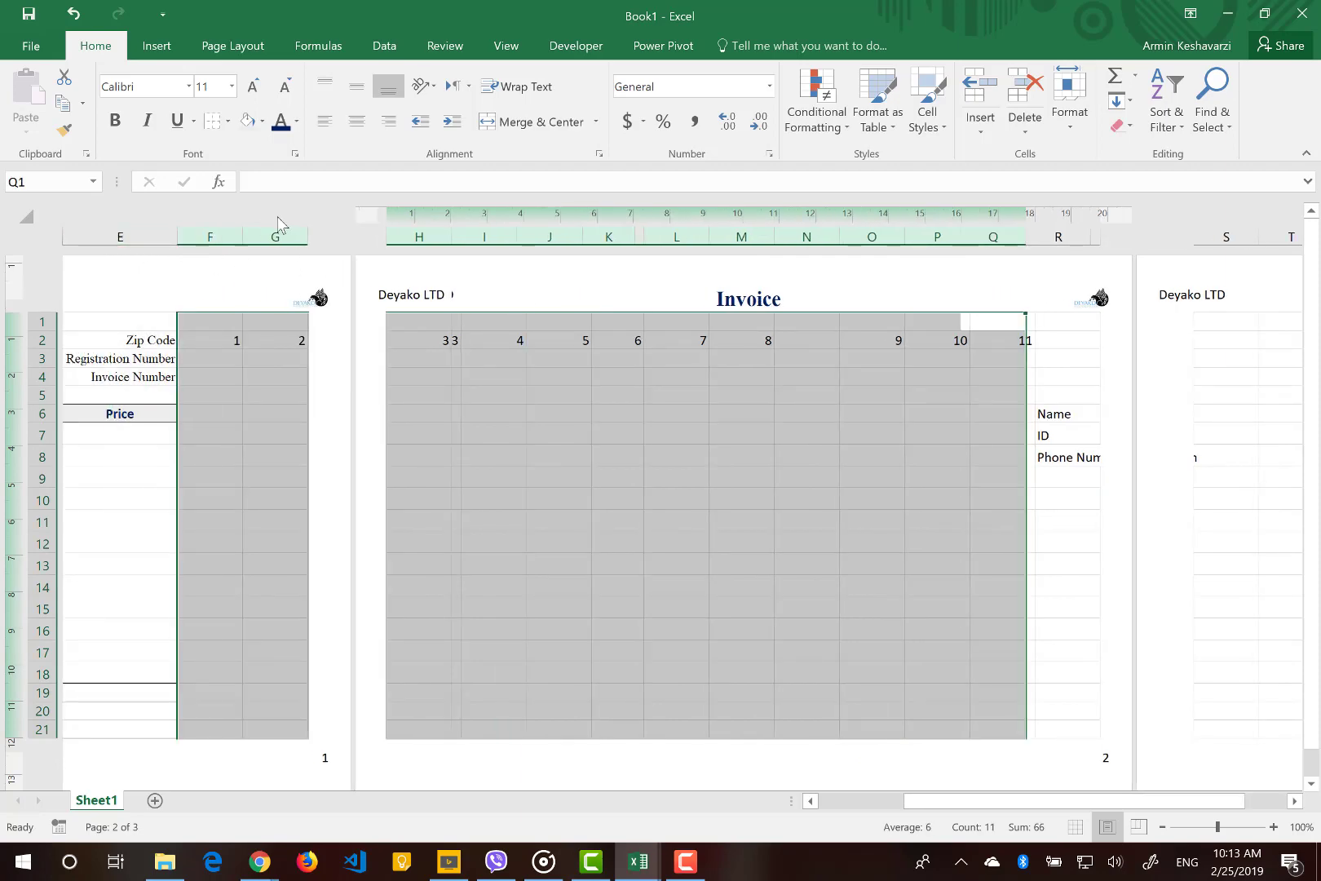
double_click(241, 235)
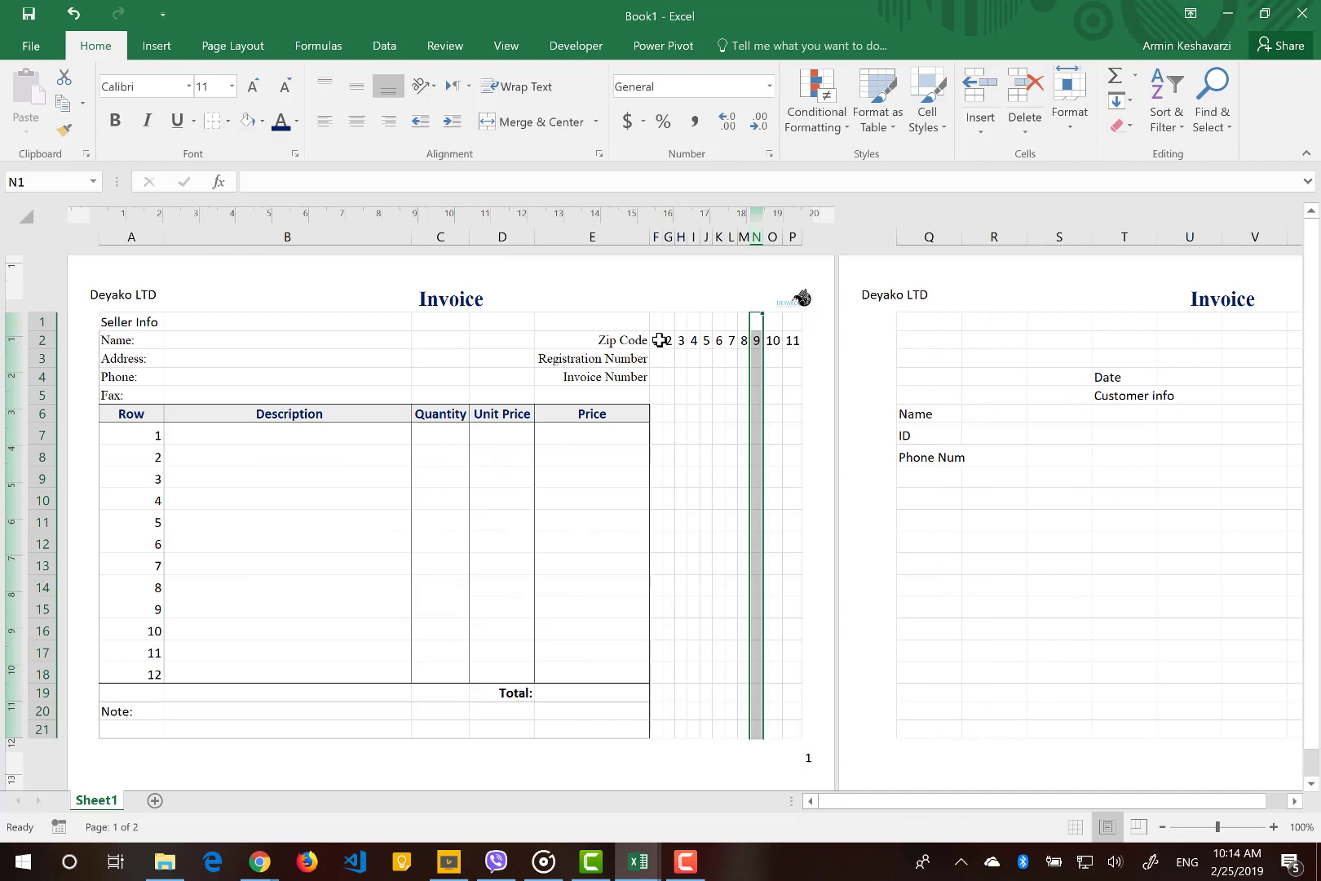
Review the Zip Code and Registration Number box cells in F2:P3 and check the width of column F.
drag(659, 340, 798, 361)
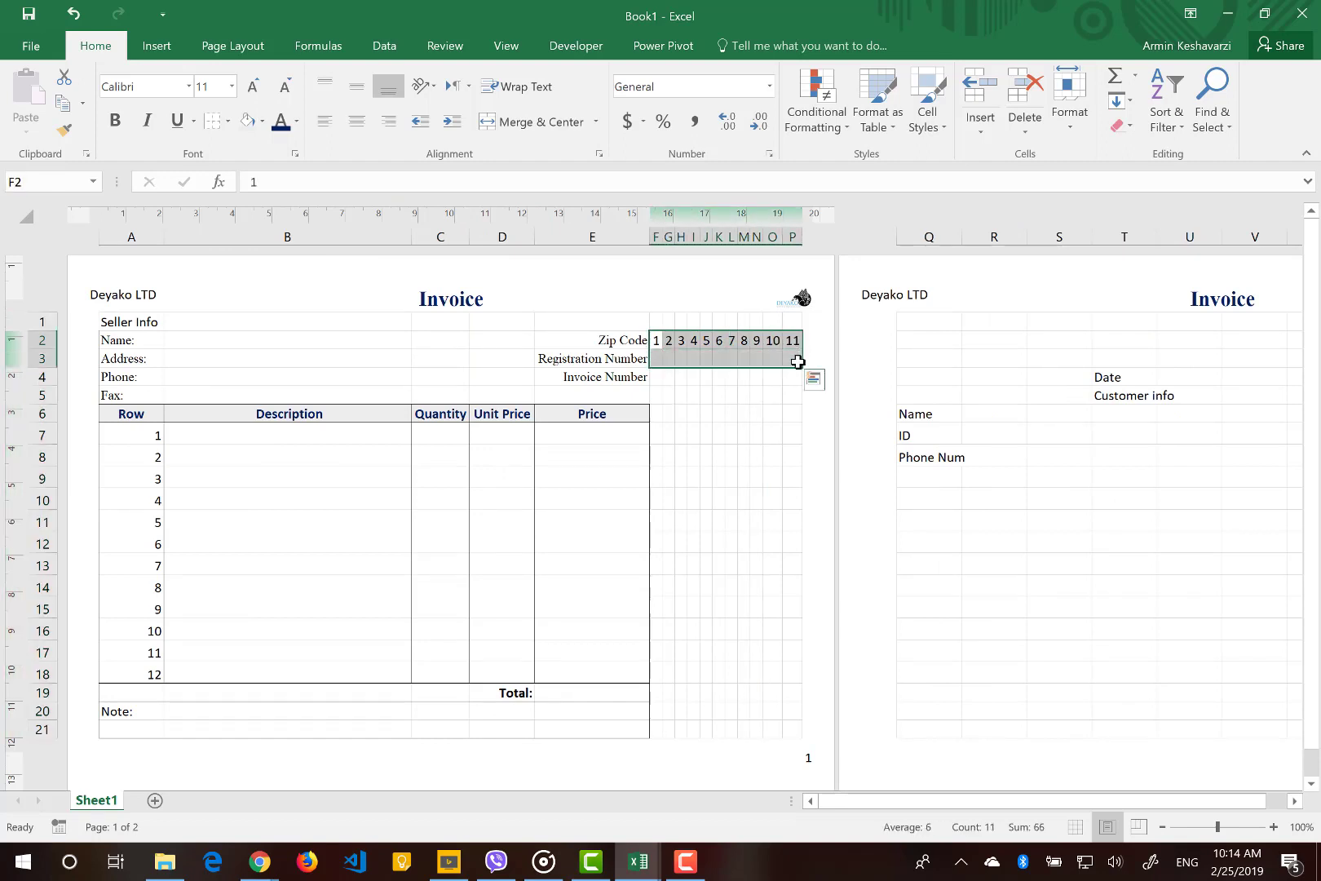
click(627, 382)
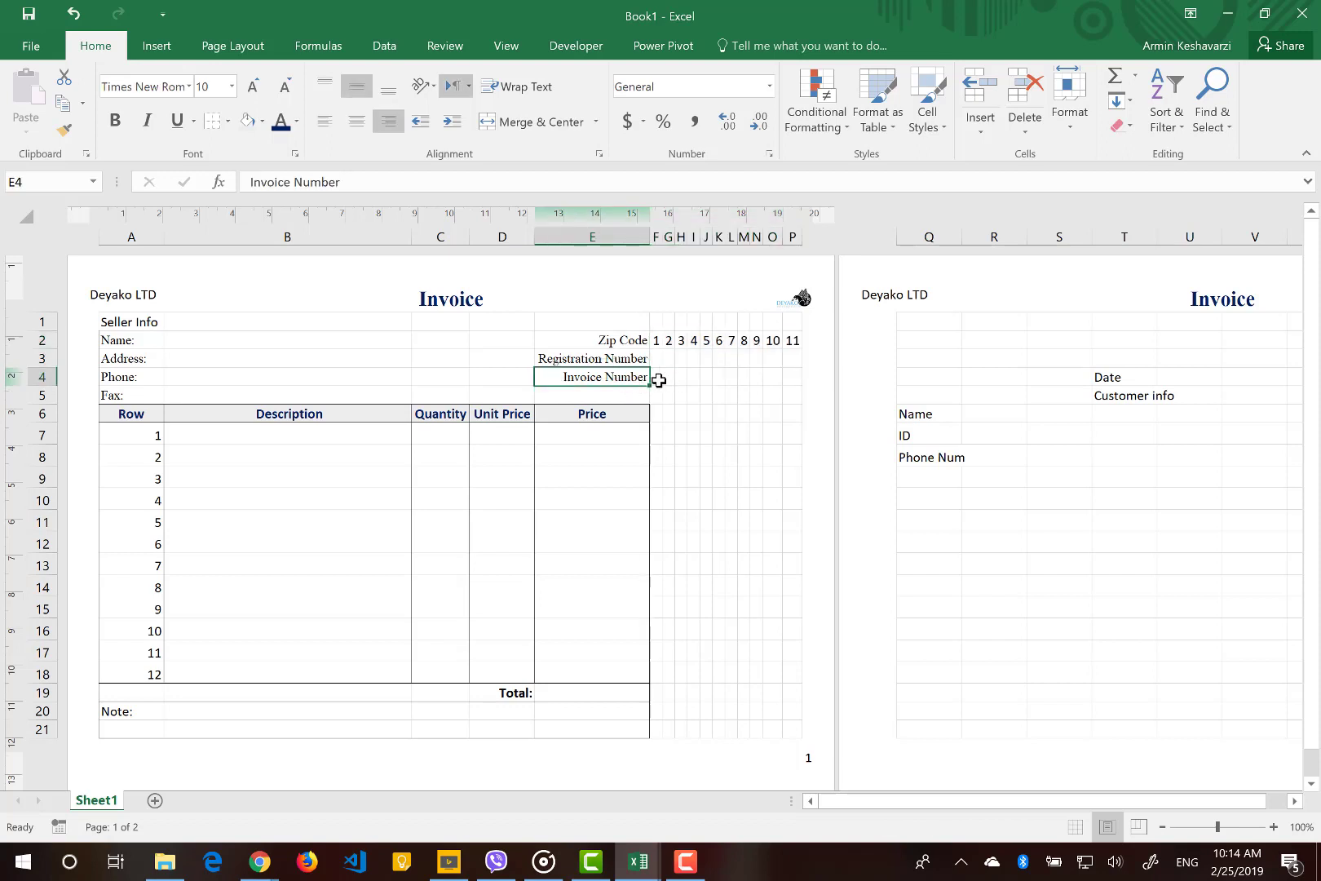
drag(658, 340, 794, 340)
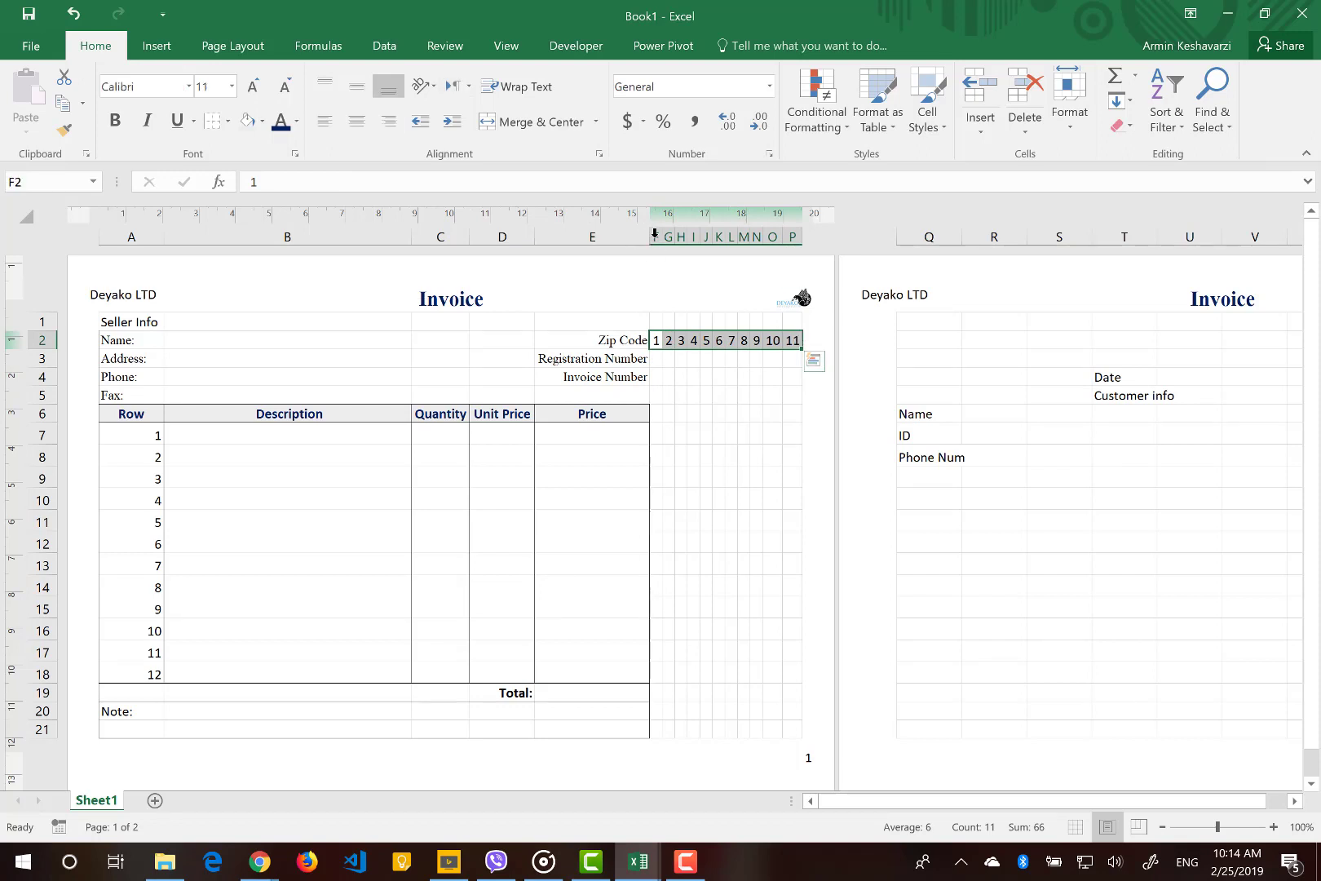
click(655, 236)
right_click(654, 237)
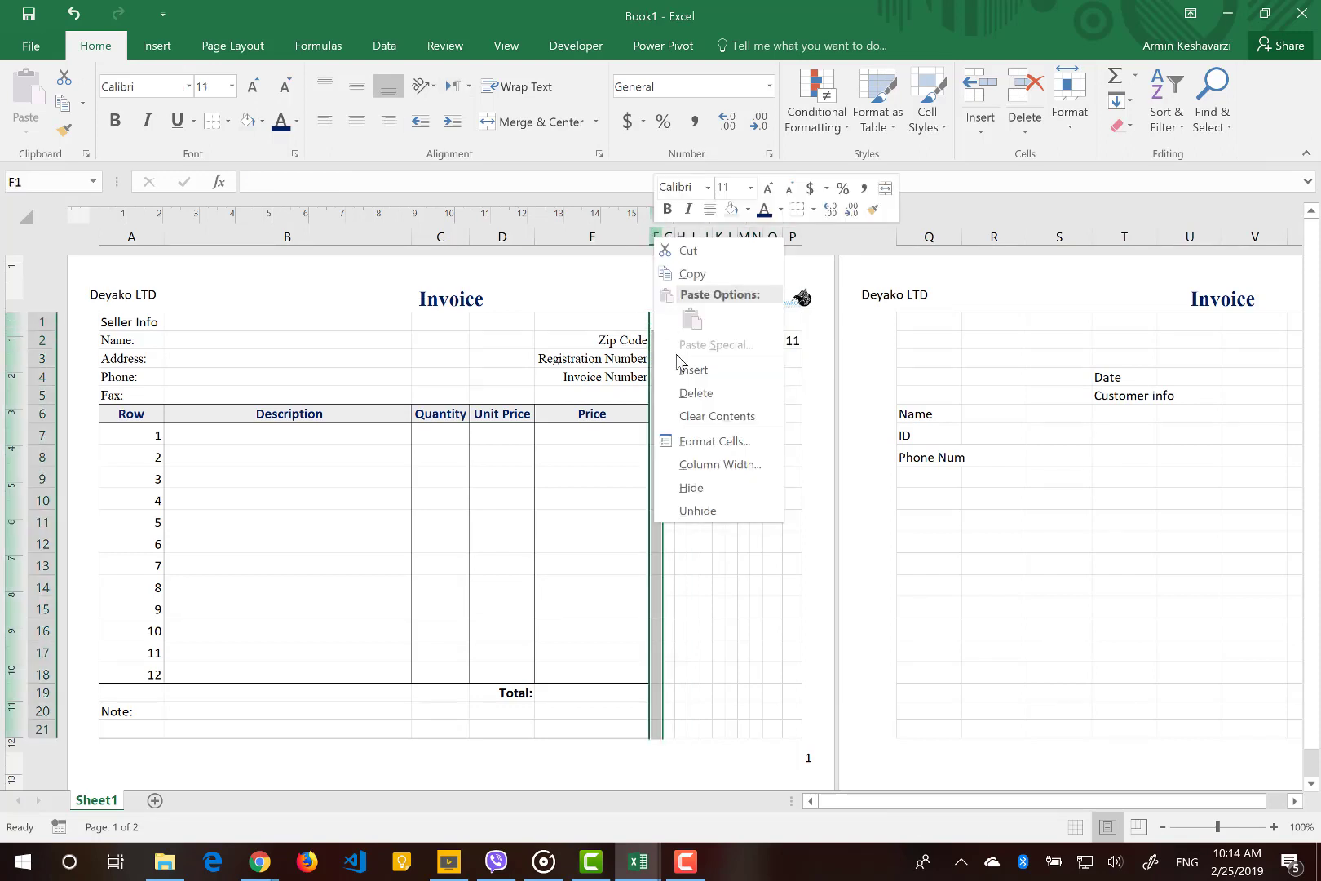
click(694, 465)
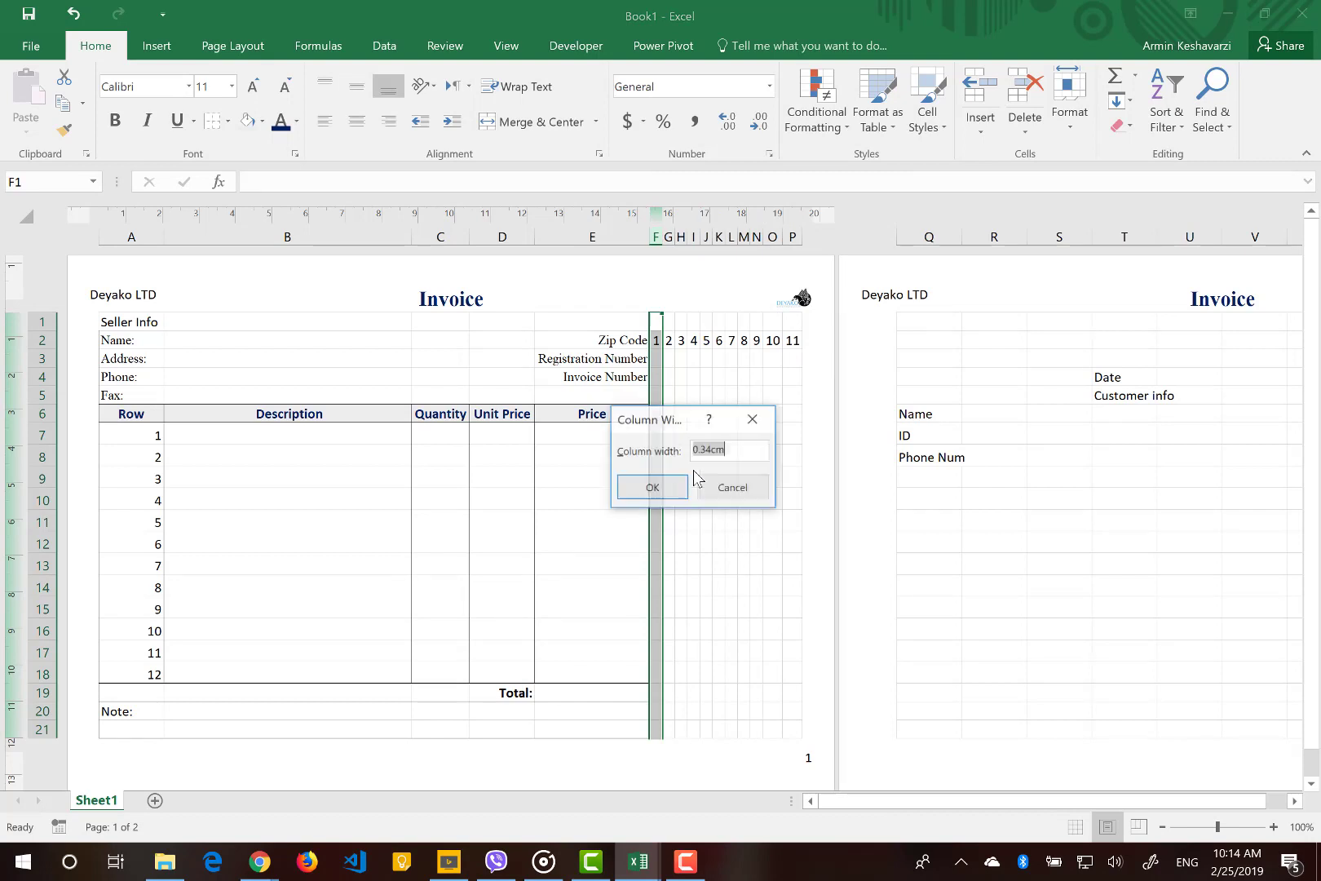
click(638, 490)
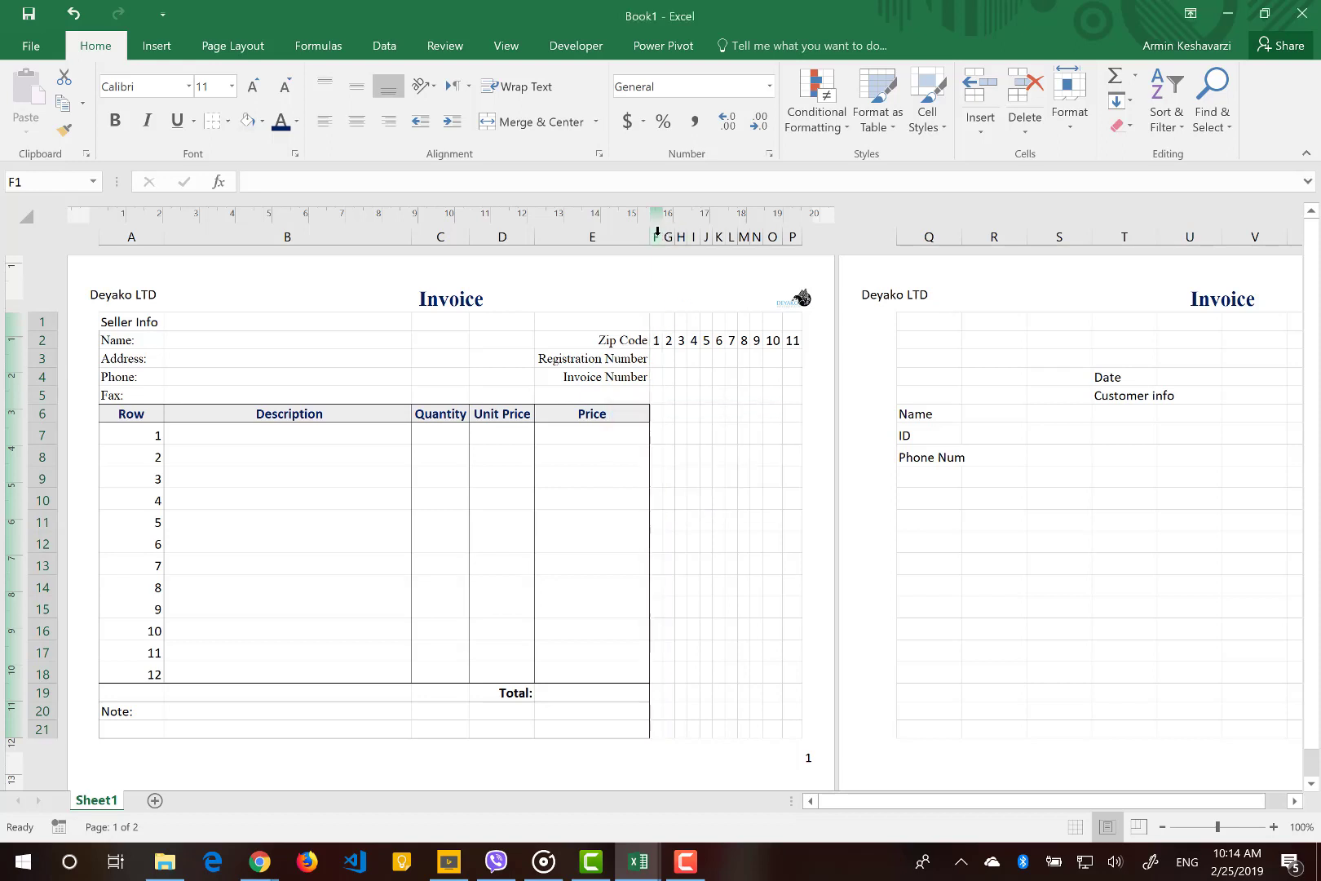
Set the width of columns F to P to 0.6 cm.
drag(656, 234, 803, 274)
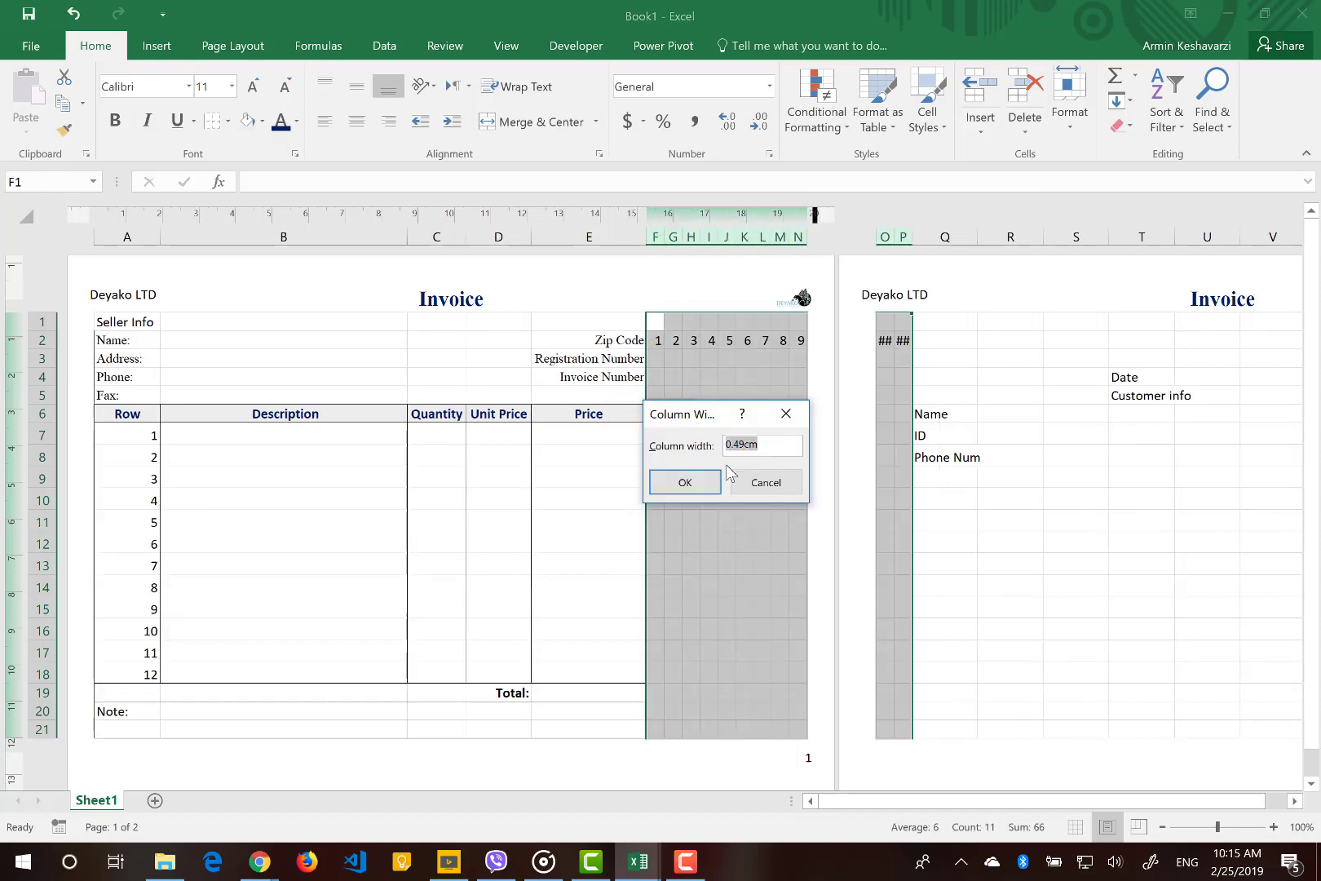
text(0.6)
click(710, 482)
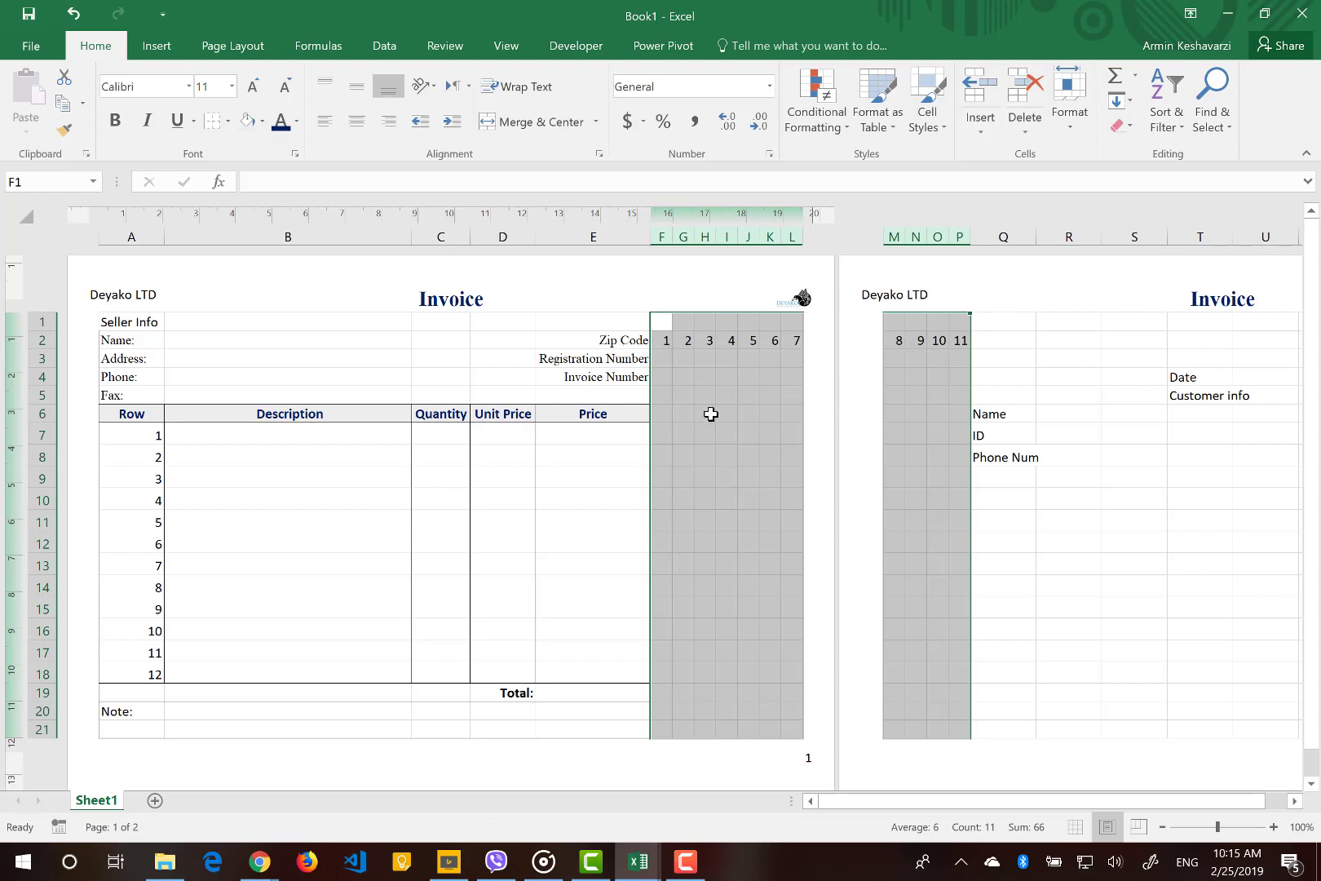
Narrow the Description column B slightly to make room for the Zip Code number columns on the first page.
click(710, 414)
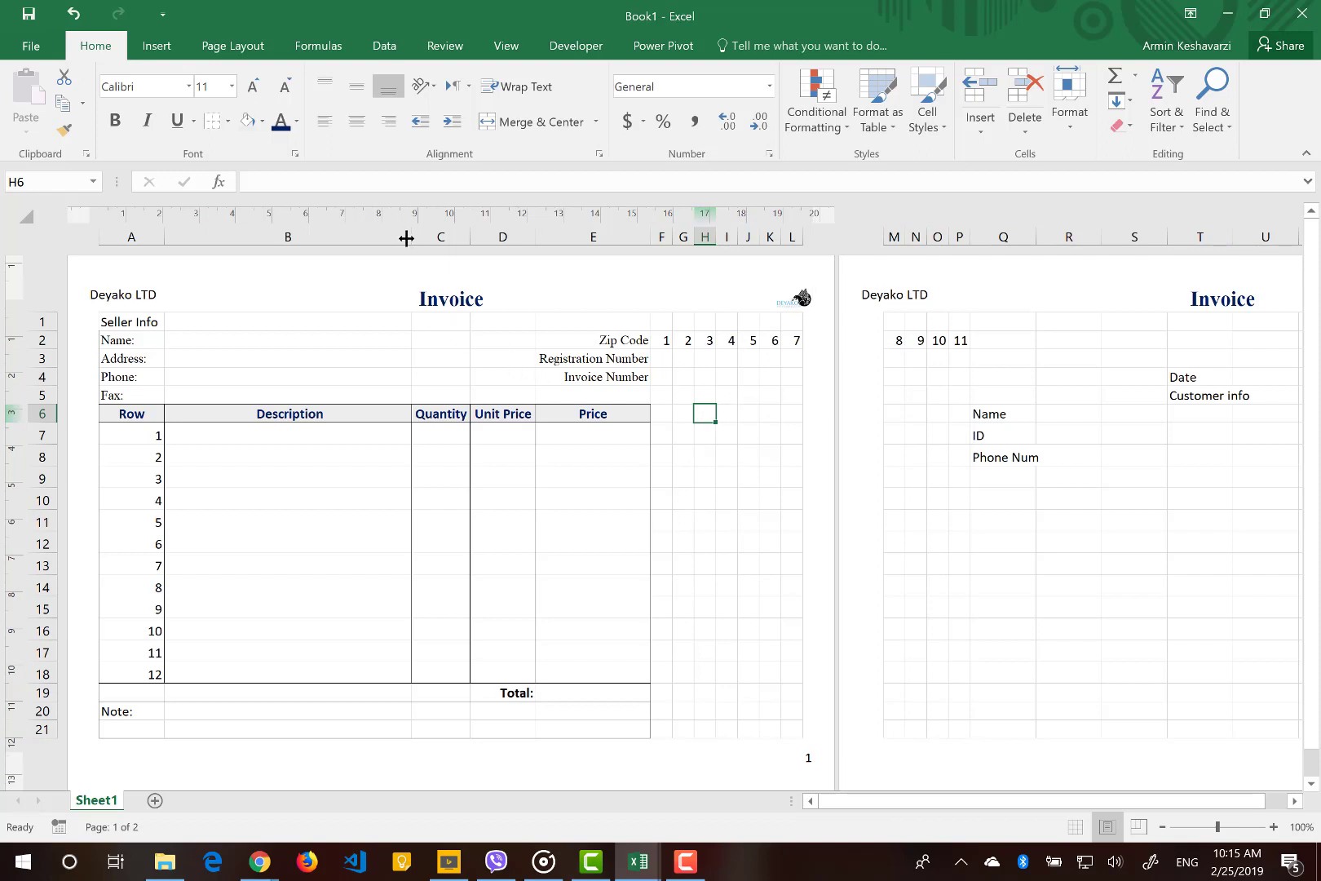
drag(410, 237, 398, 242)
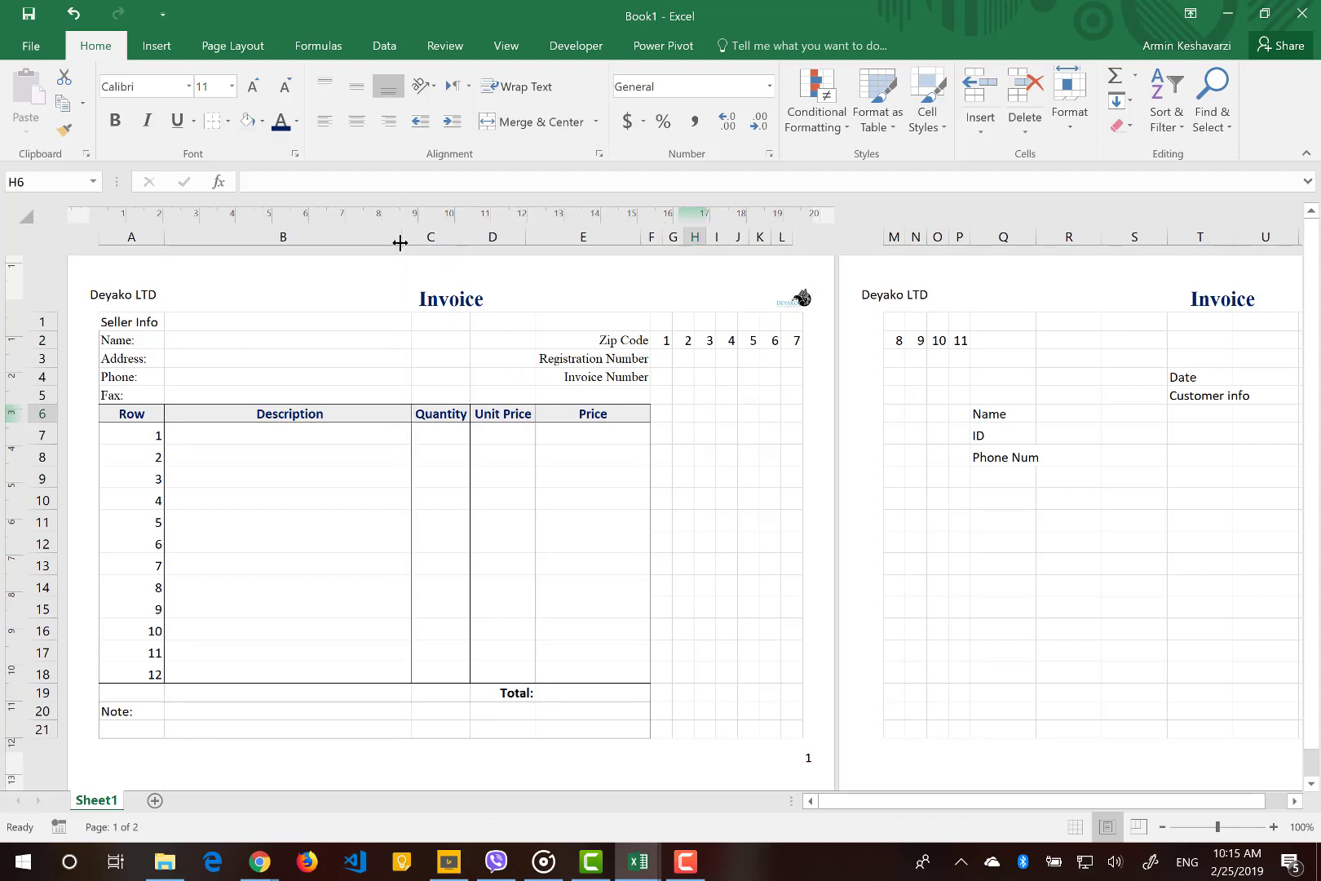
drag(593, 348, 580, 378)
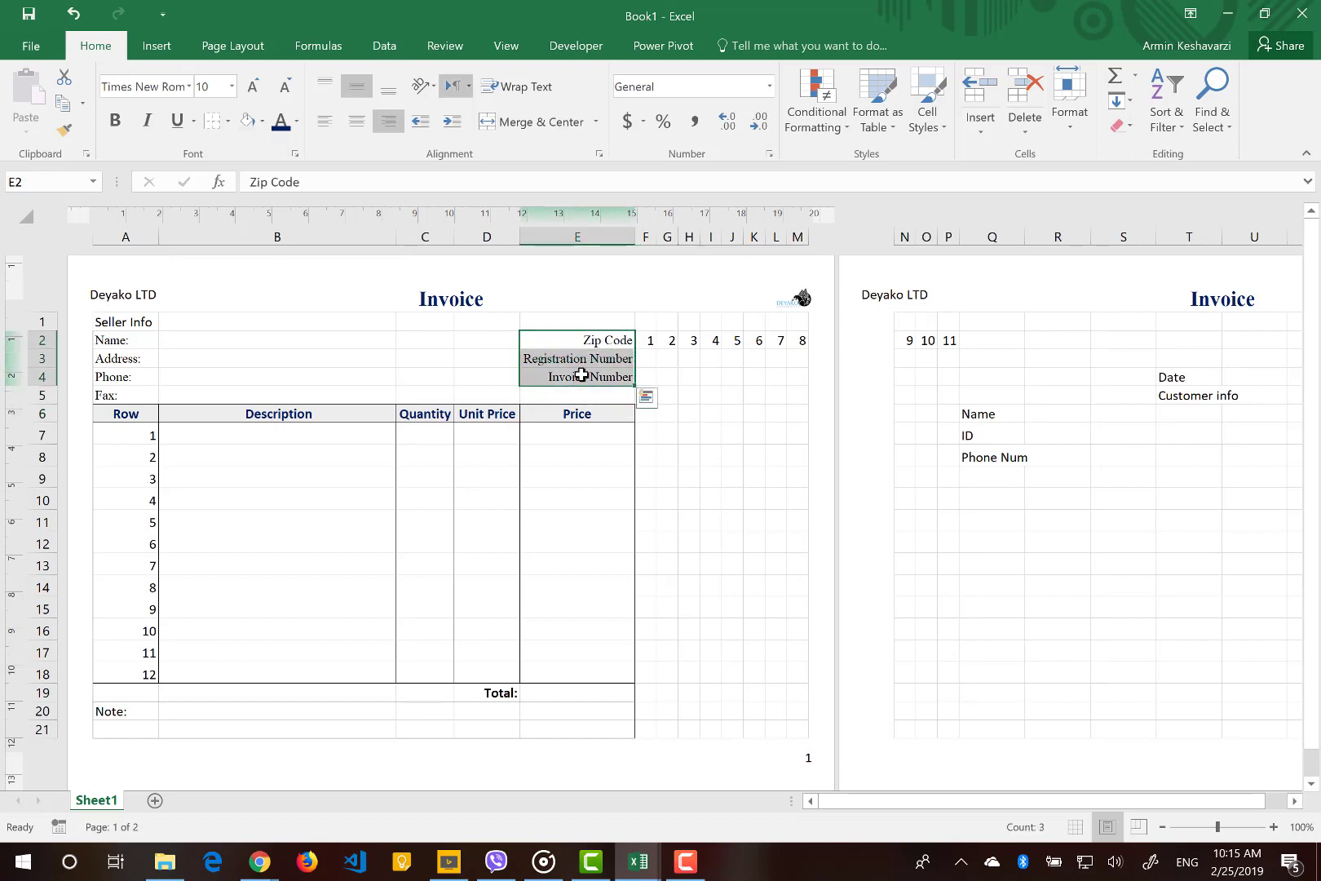
Reduce the Zip Code, Registration Number and Invoice Number labels to font size 9 and narrow column E to fit them.
click(285, 86)
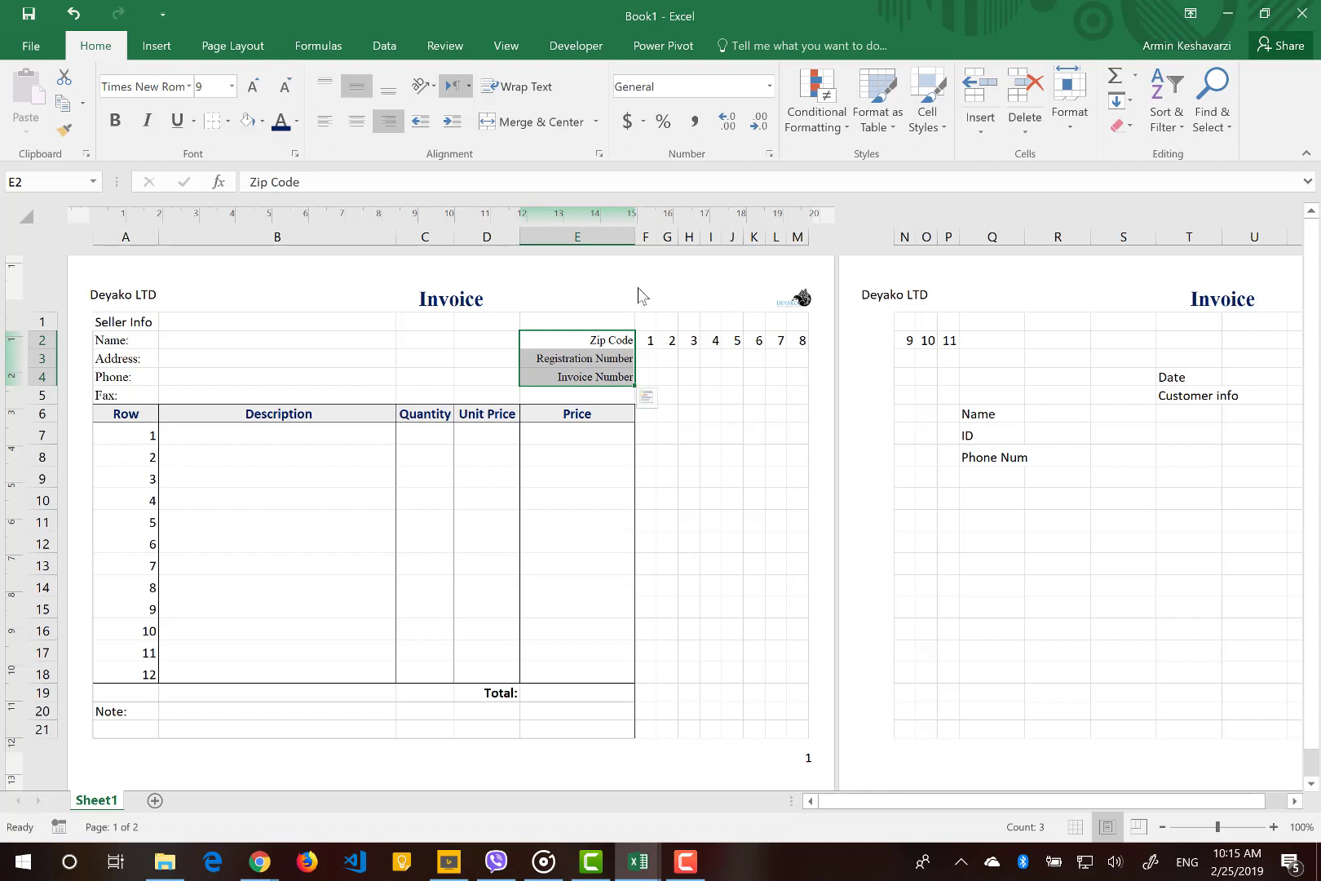
drag(629, 235, 622, 234)
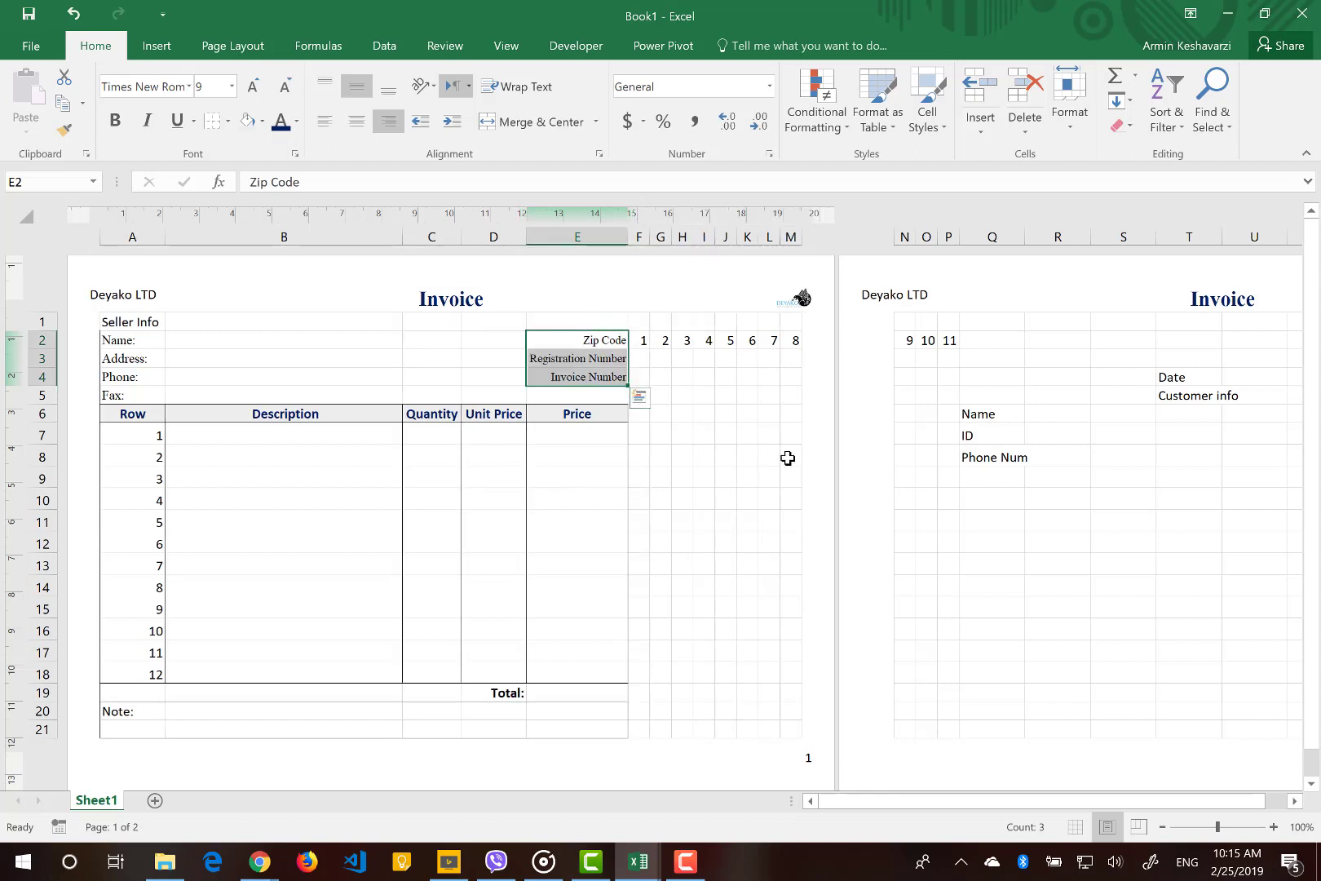
Move the Seller Info label from A1 to B1 and autofit the width of column A.
click(163, 242)
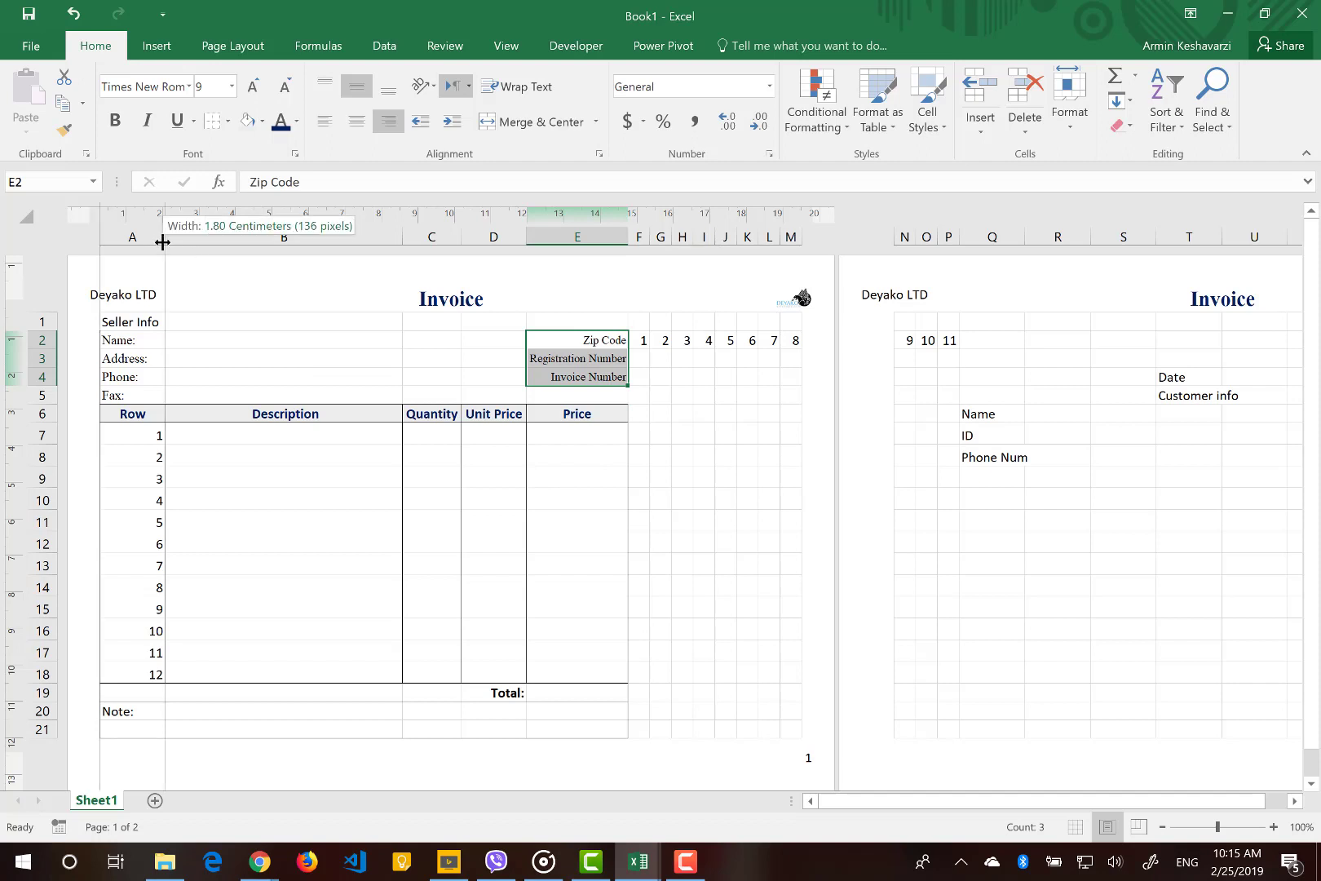
click(146, 325)
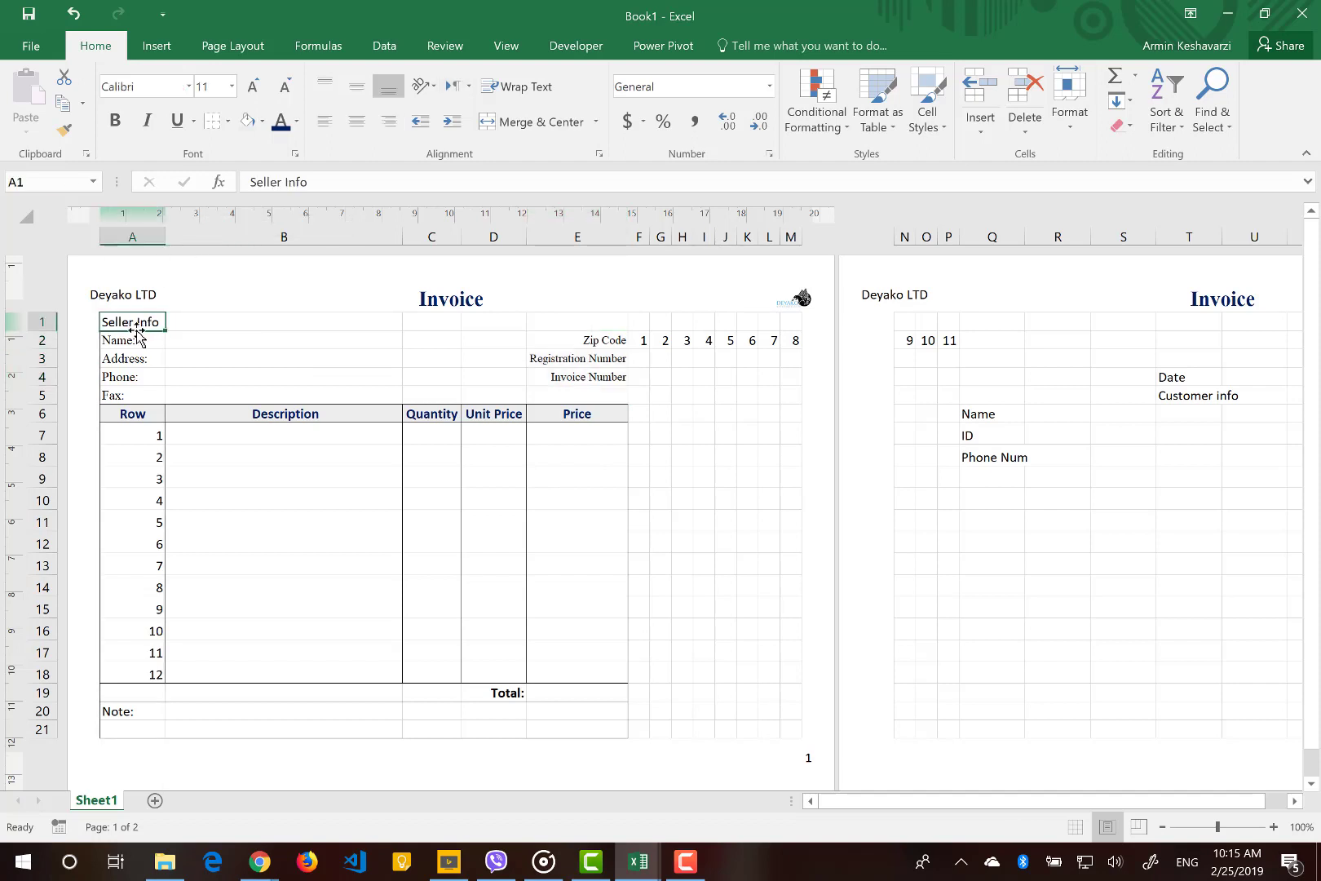
drag(148, 326, 232, 328)
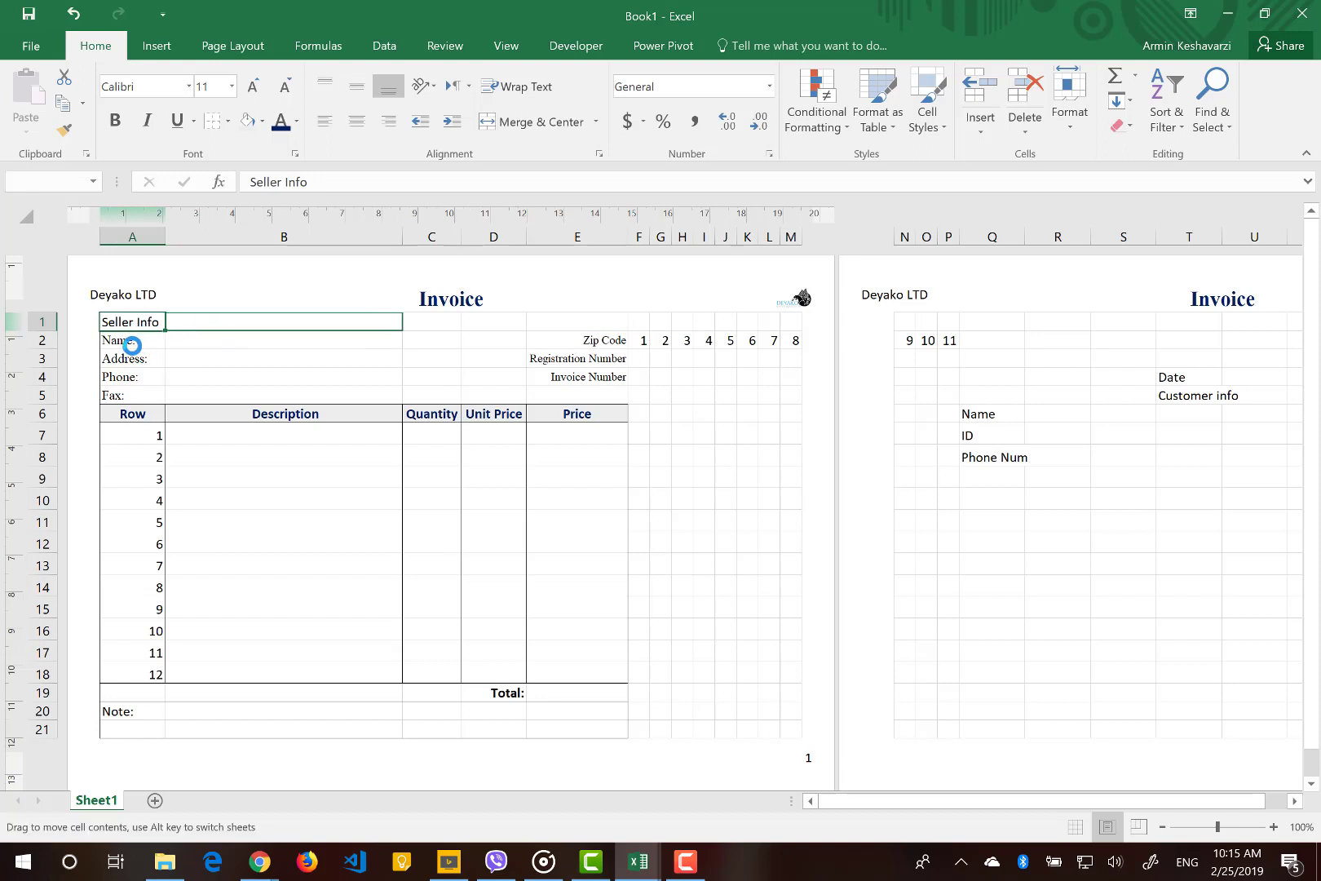
drag(144, 323, 585, 342)
drag(126, 337, 130, 628)
drag(164, 234, 163, 234)
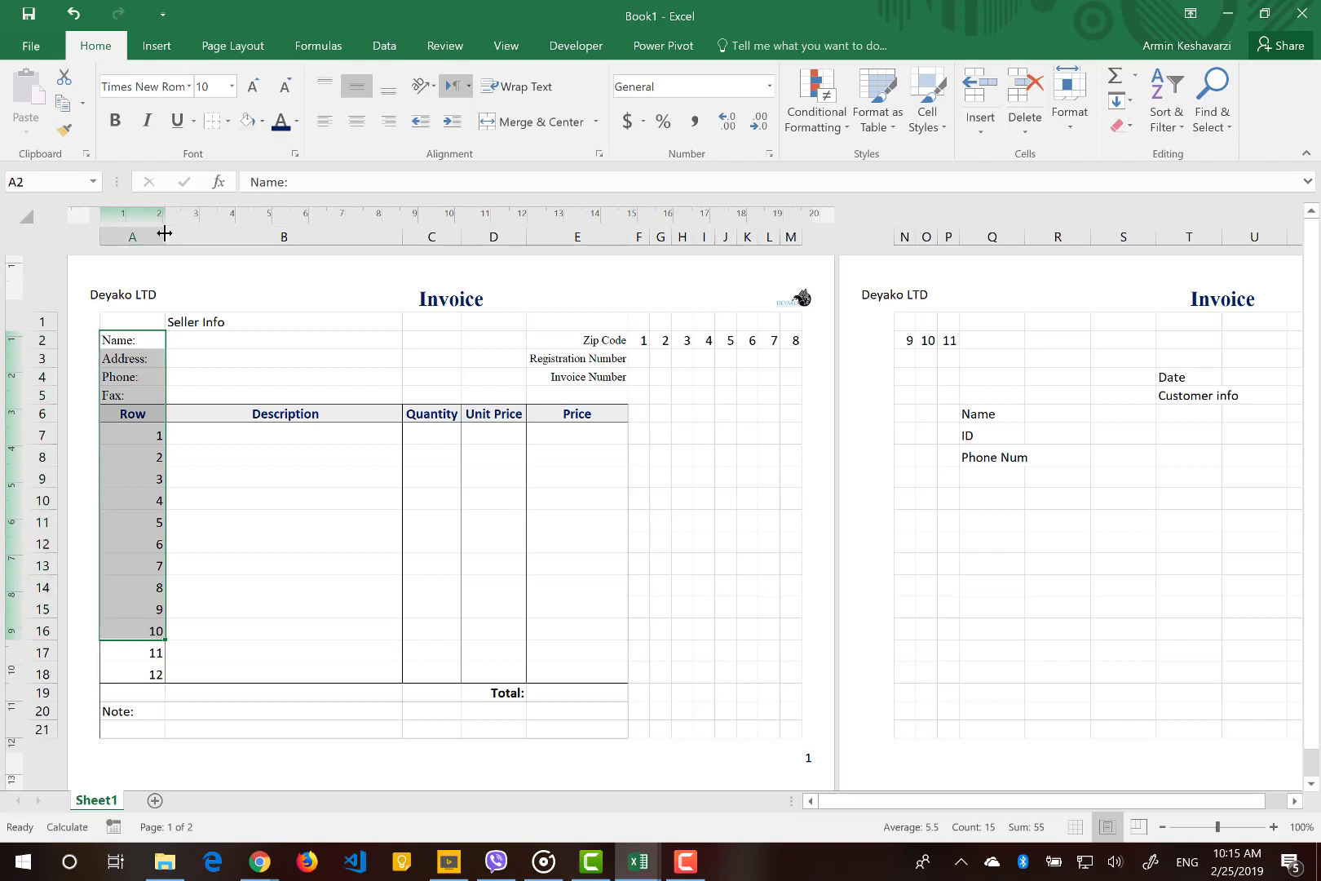
double_click(164, 234)
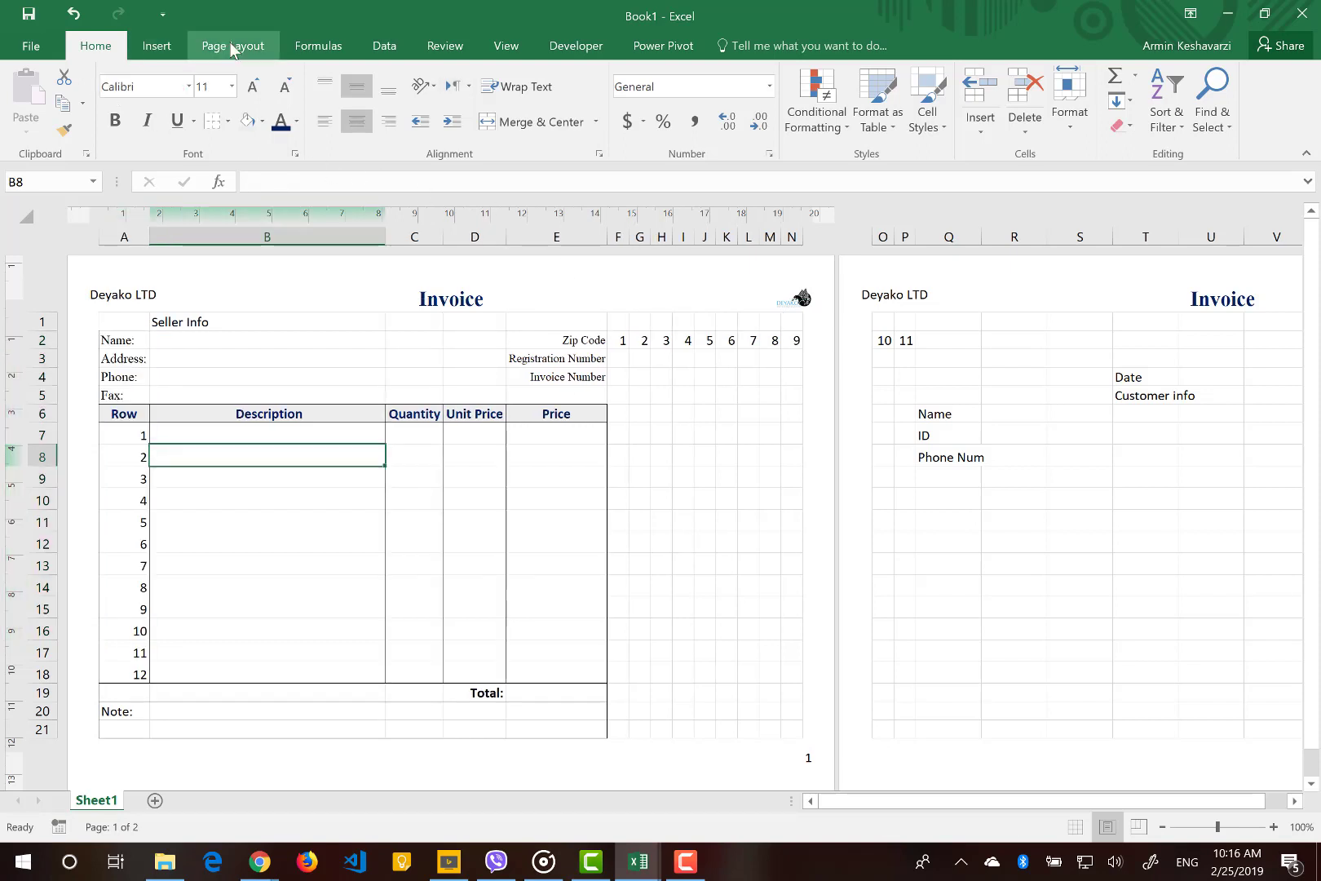
Set the left and right page margins to 0.1 and narrow the Description column so columns up to P fit on the first page.
click(232, 45)
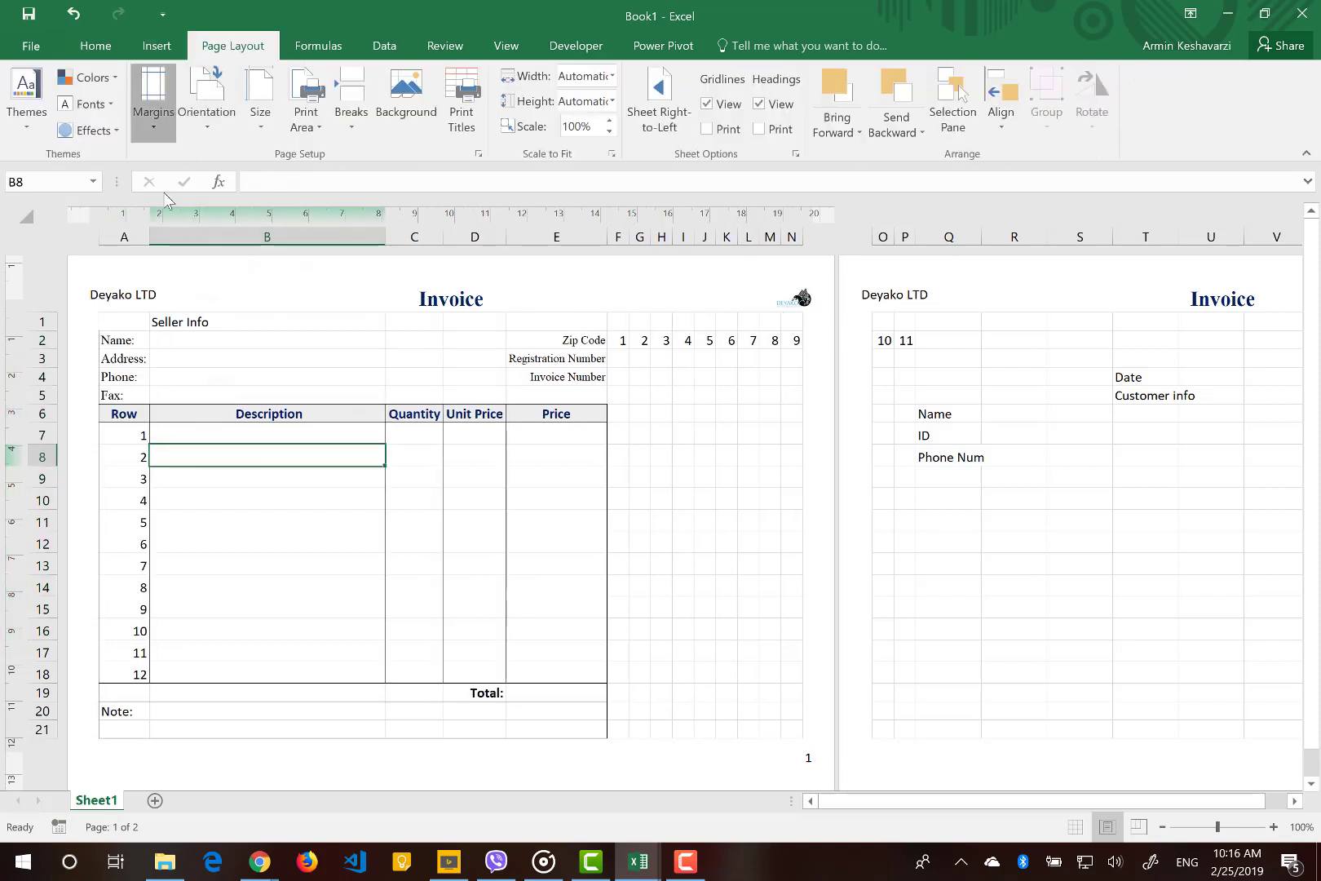
click(178, 119)
click(177, 478)
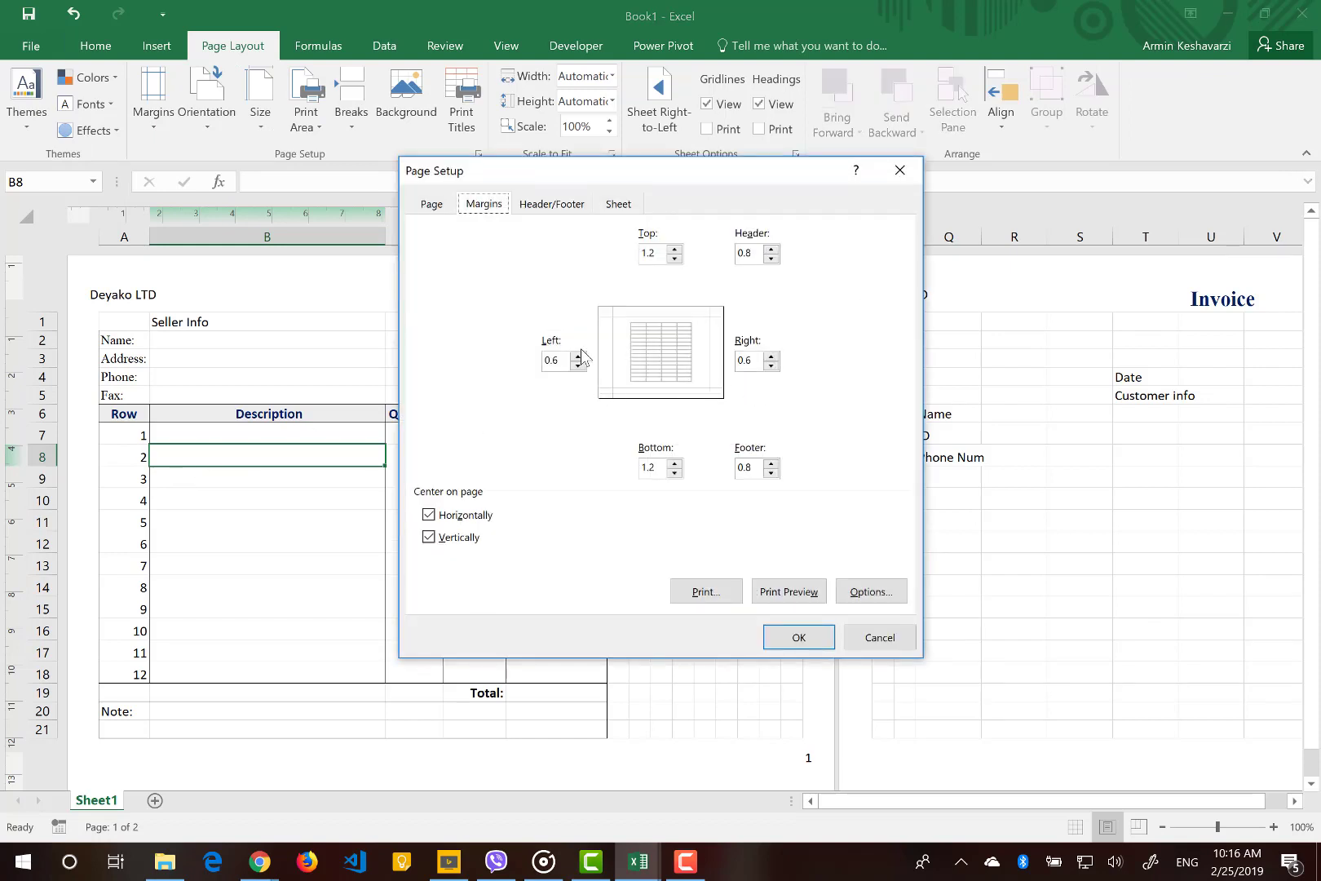
click(578, 366)
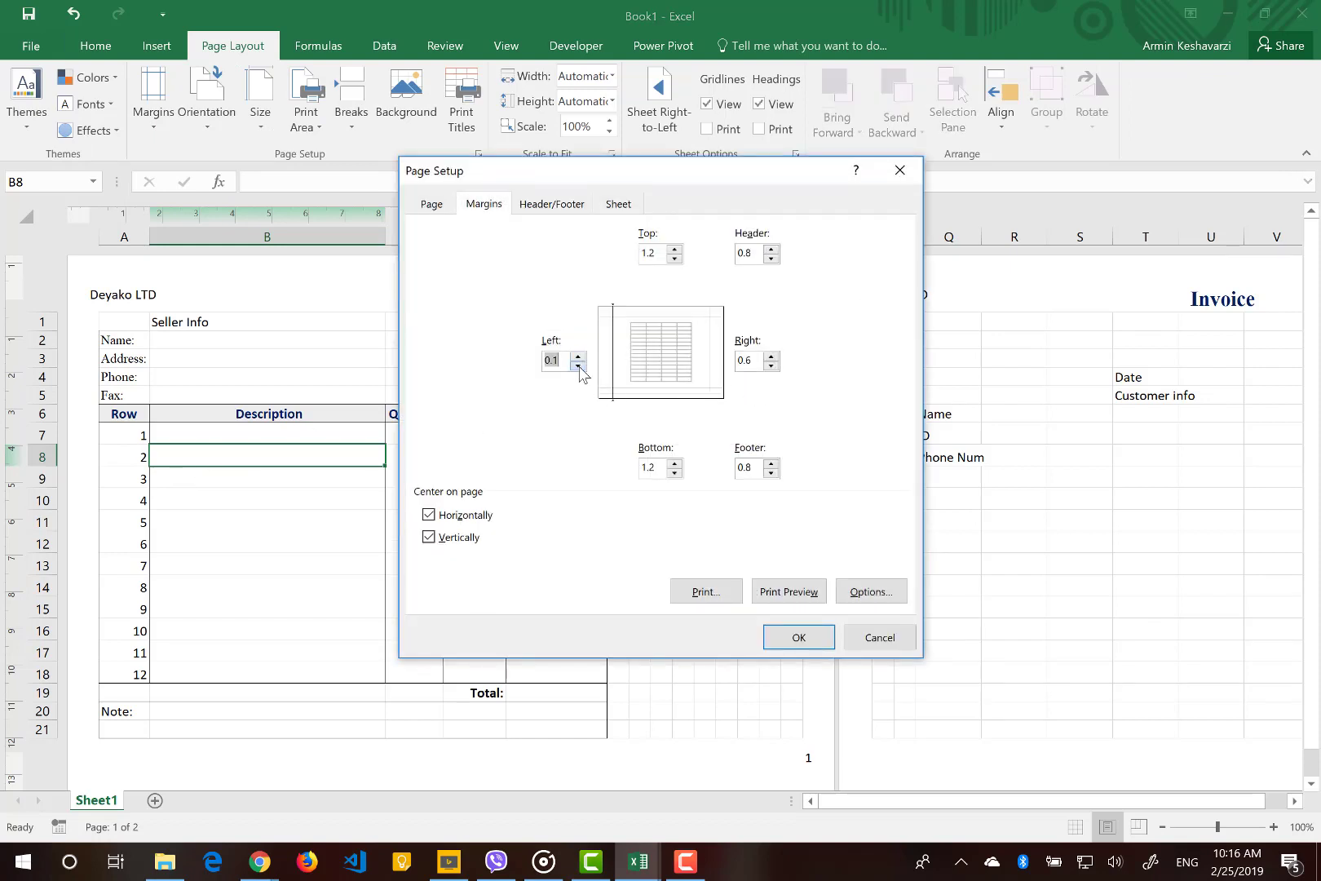
click(771, 366)
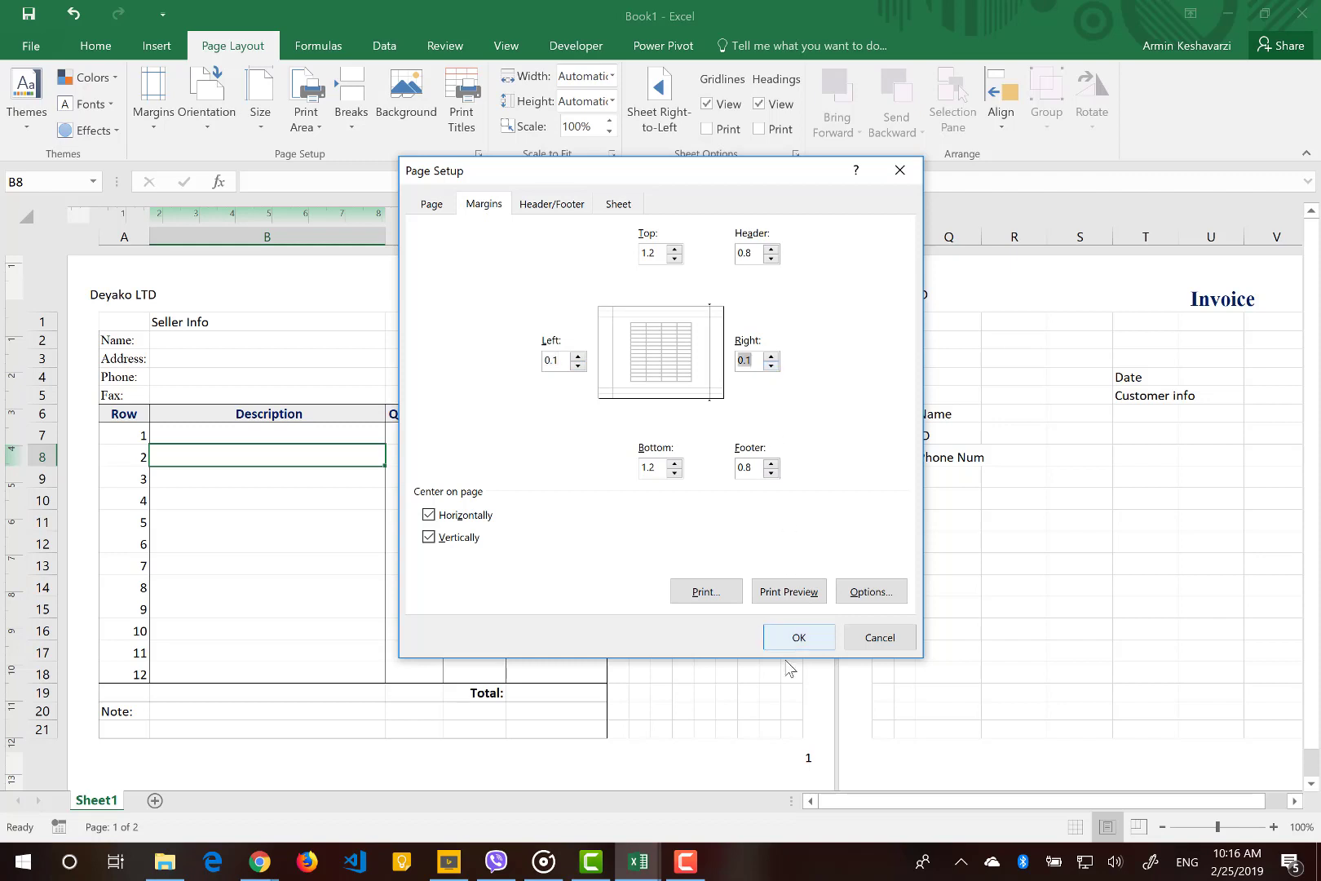
click(811, 640)
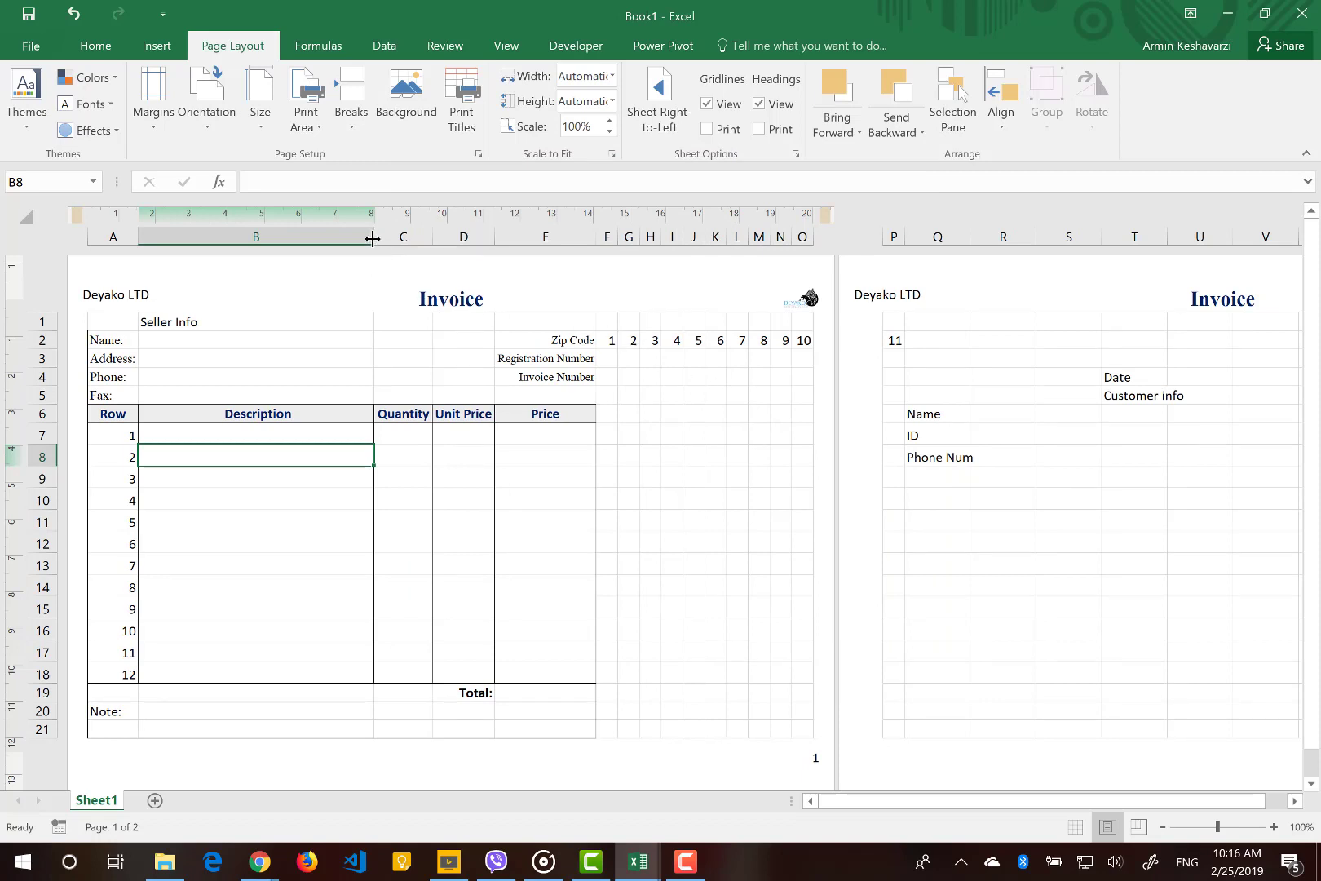
drag(373, 238, 353, 237)
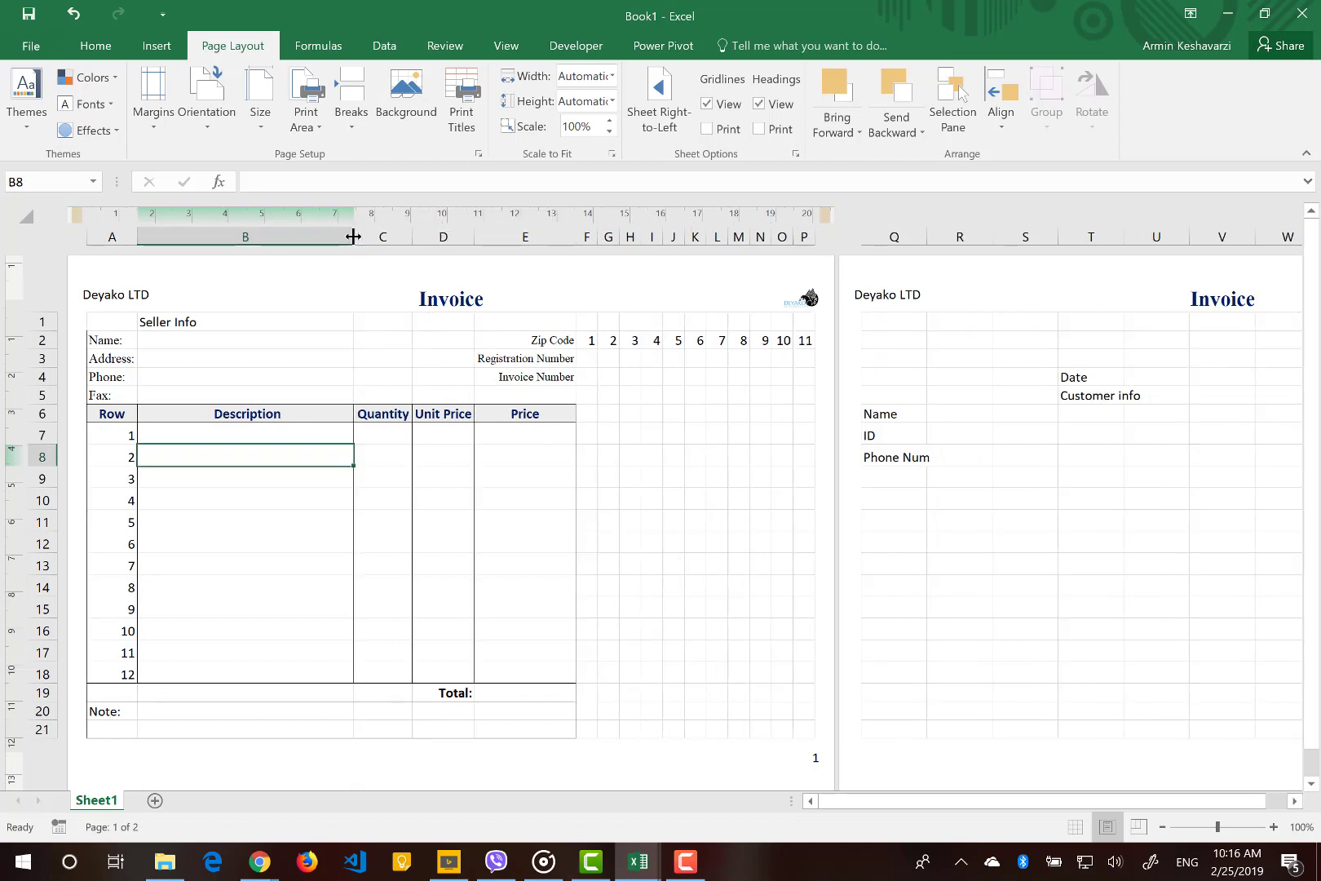
Apply all borders to the Zip Code and Registration Number boxes in F2:P3 and clear the numbers 1 to 11 from them.
click(596, 339)
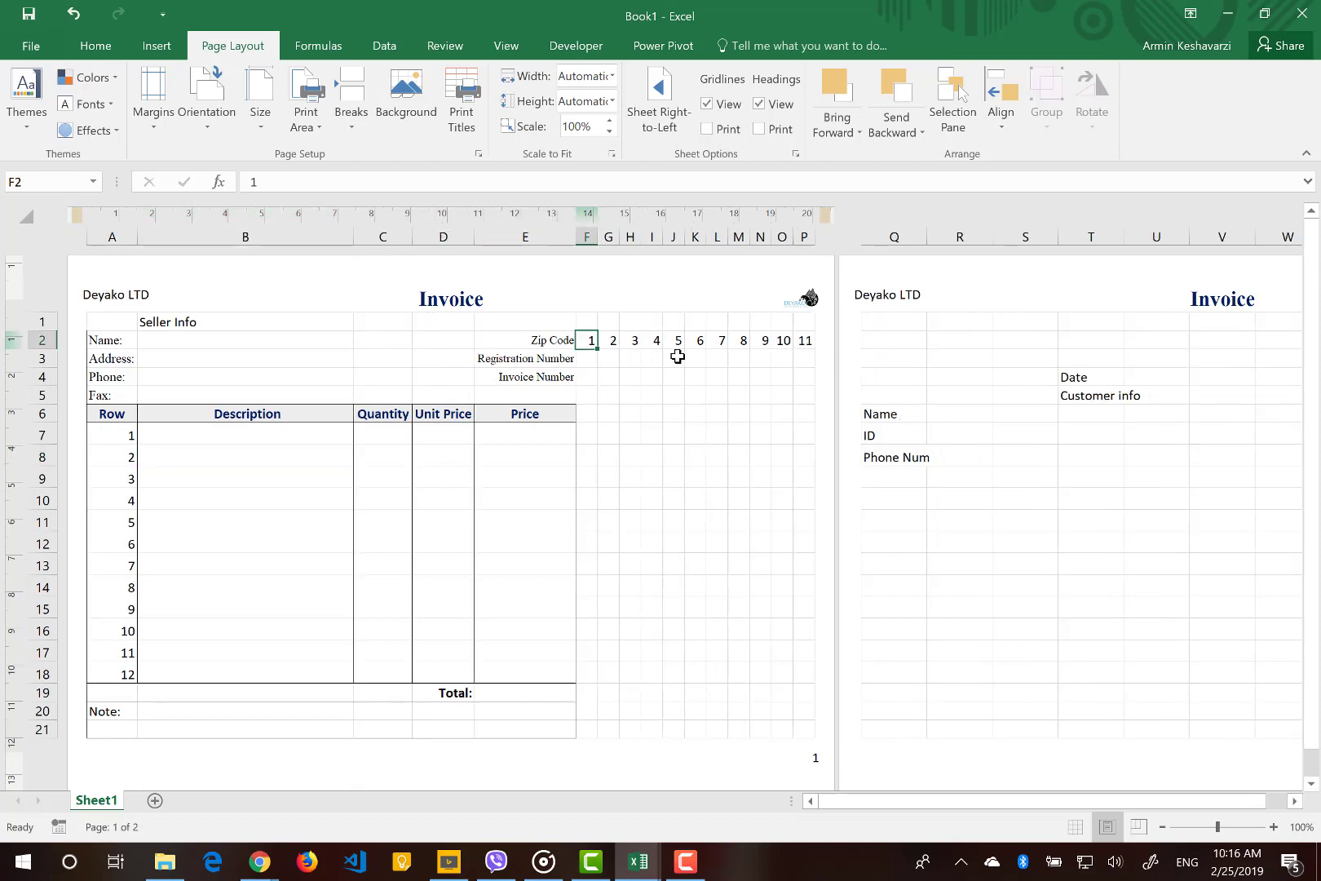
drag(678, 357, 813, 362)
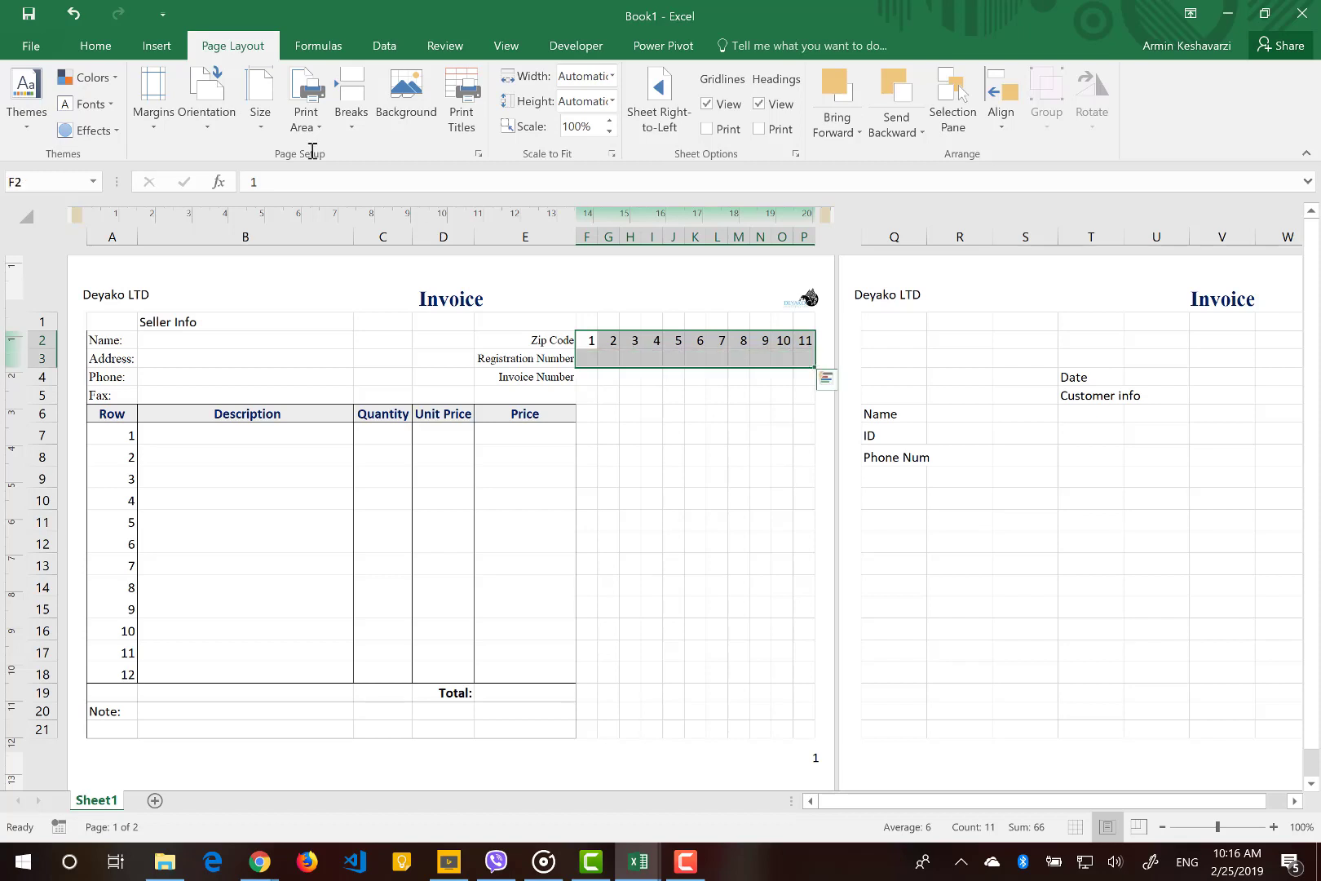
click(85, 57)
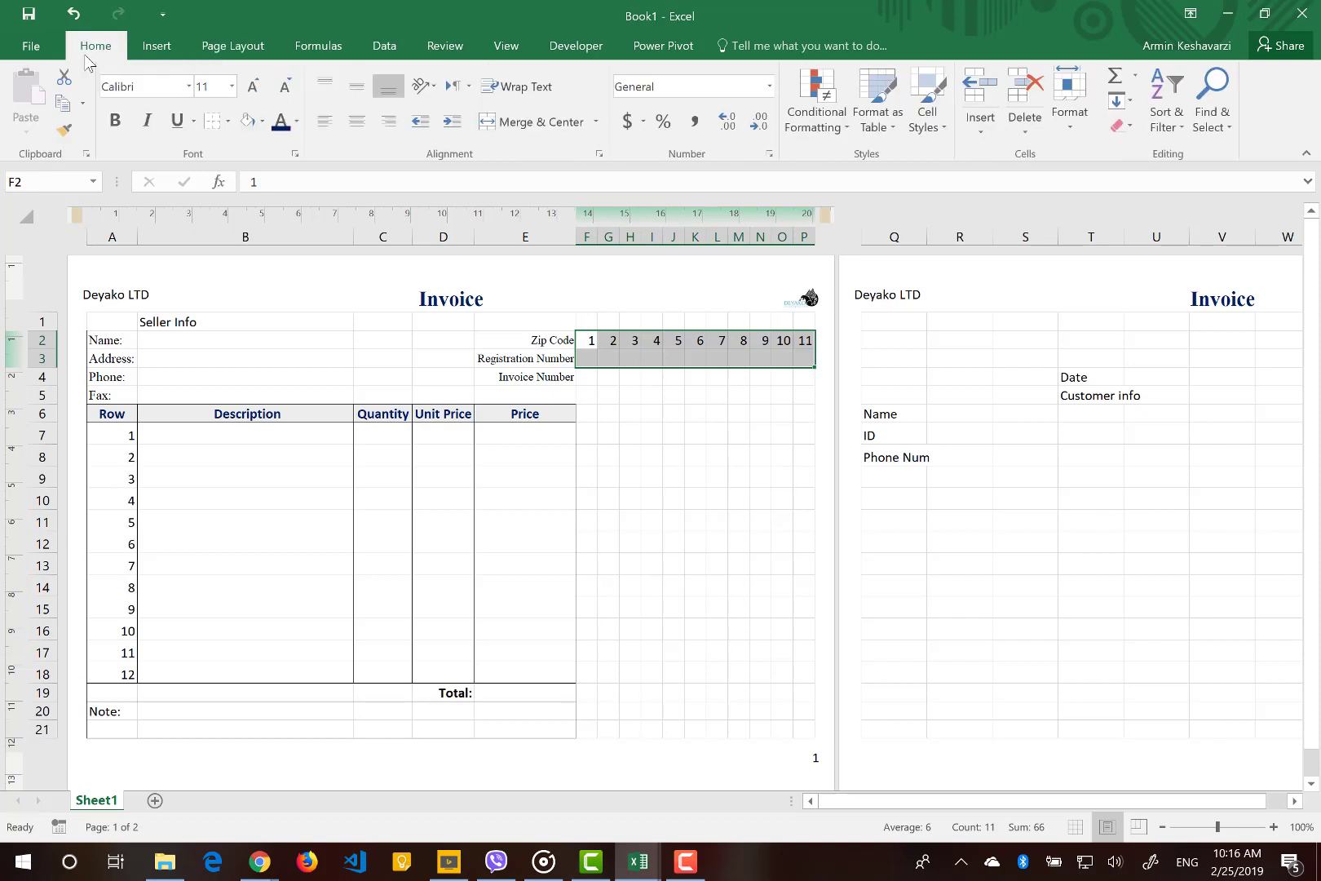
click(228, 121)
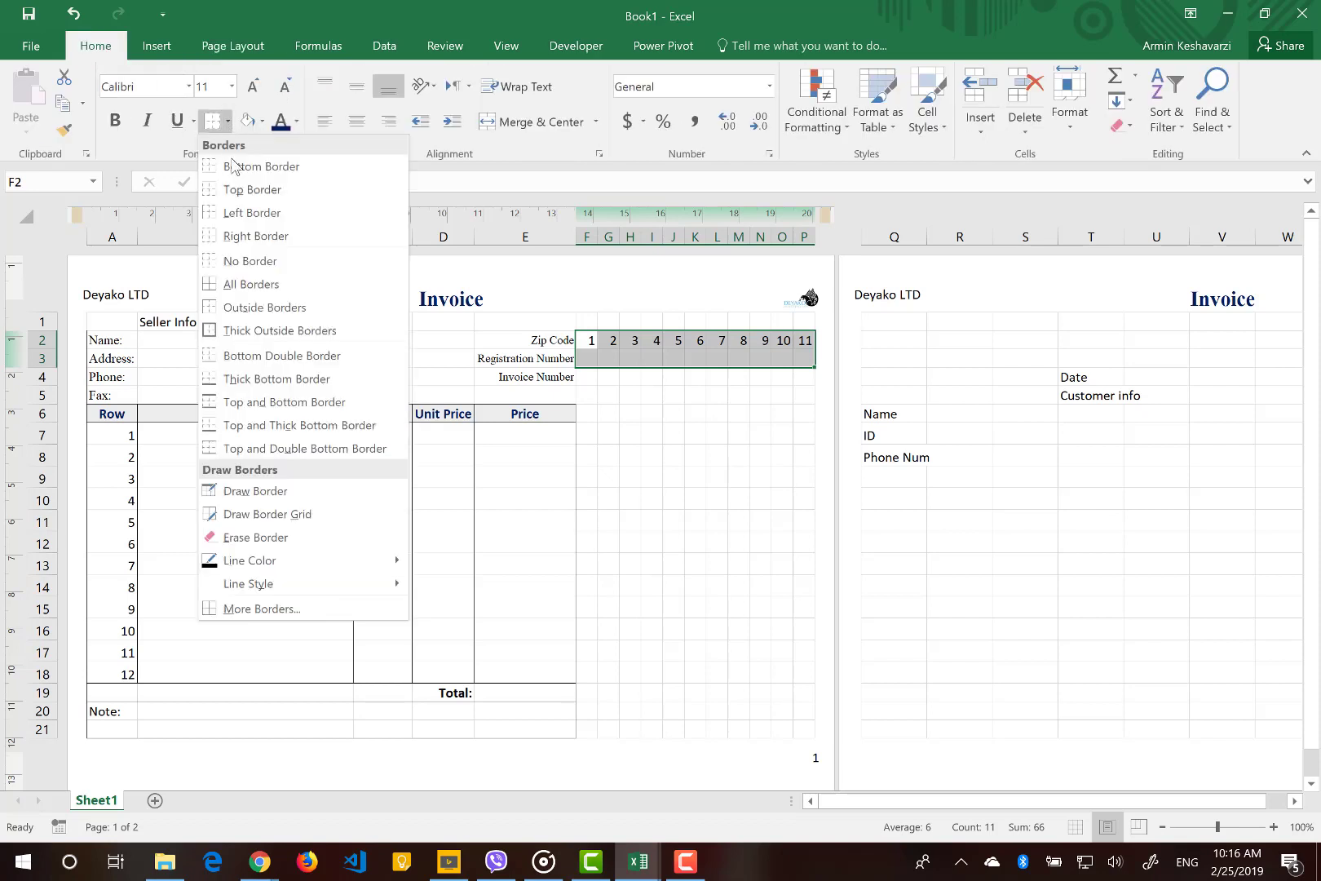
click(250, 283)
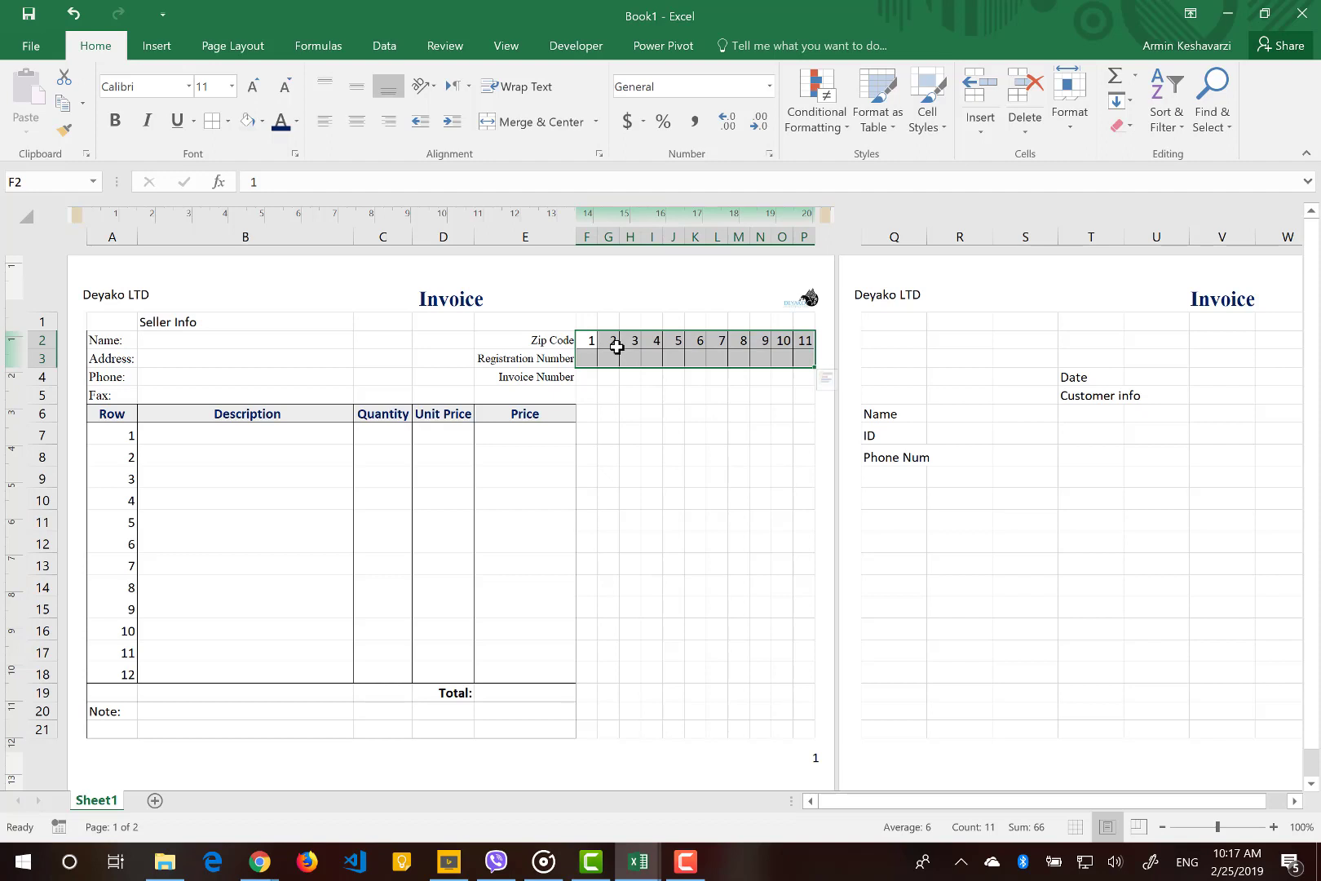
key(Delete)
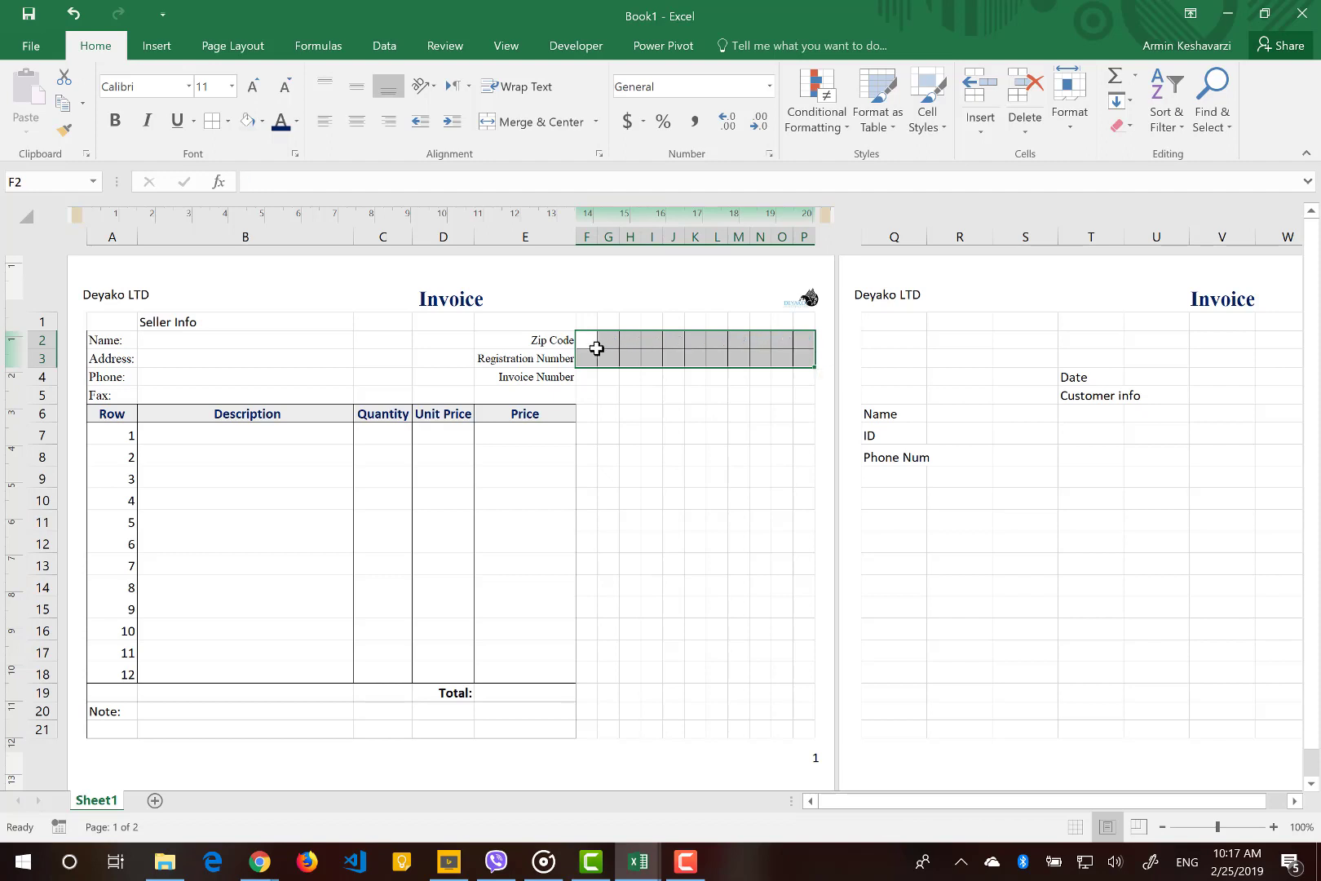
click(596, 347)
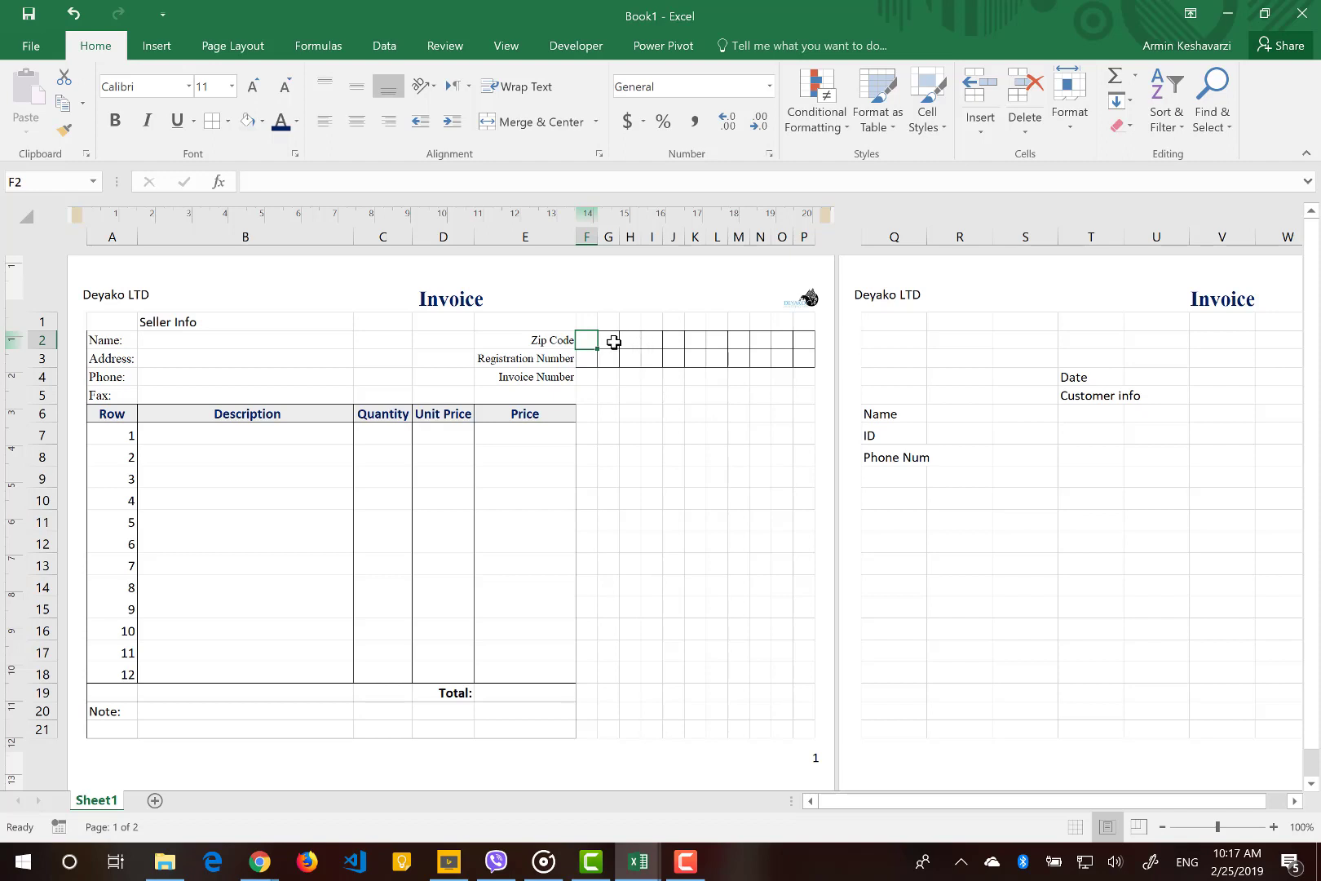
key(Right)
key(Right)
key(Right)
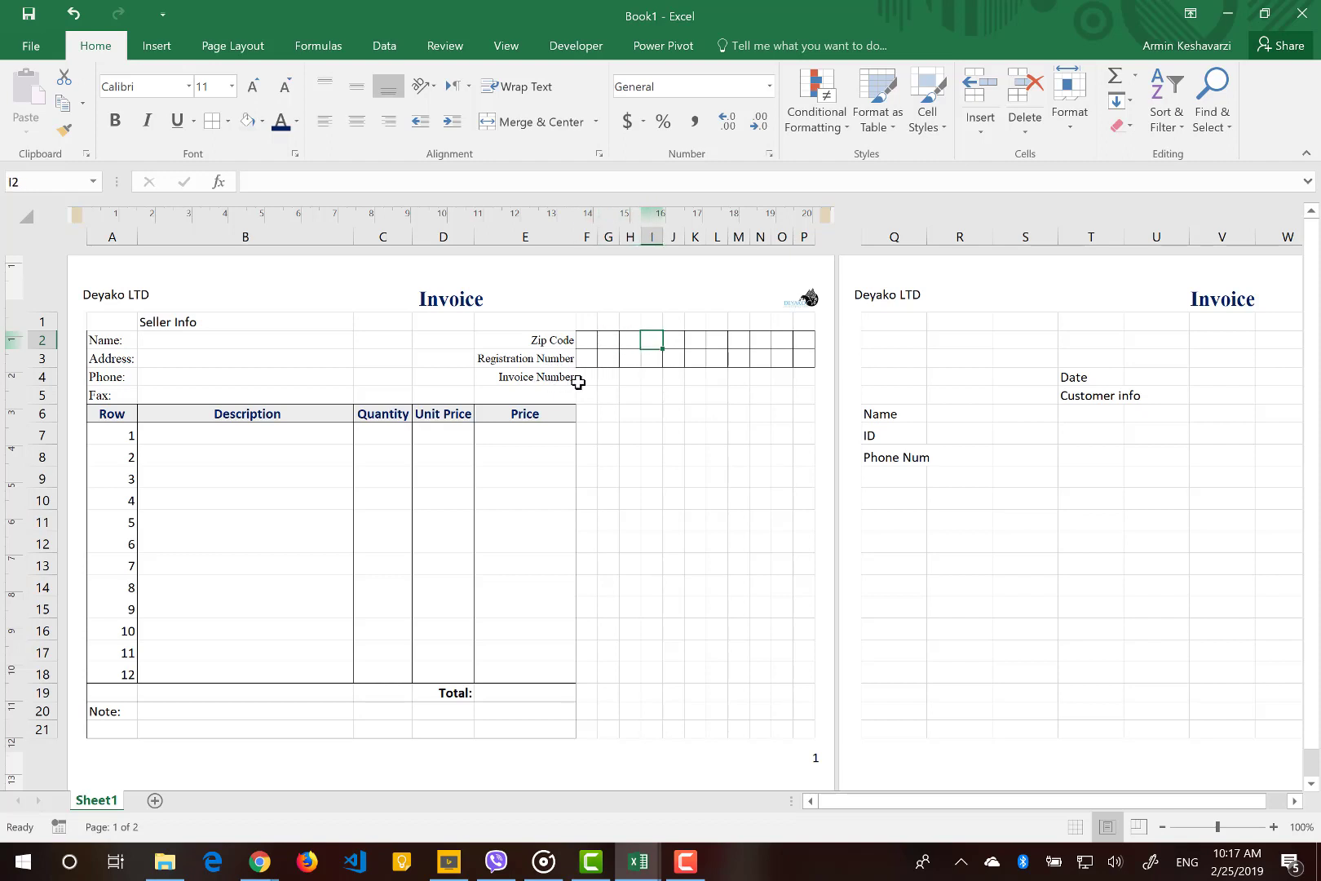
Make the Invoice Number label in E4 bold and set its font size to 10.
click(539, 380)
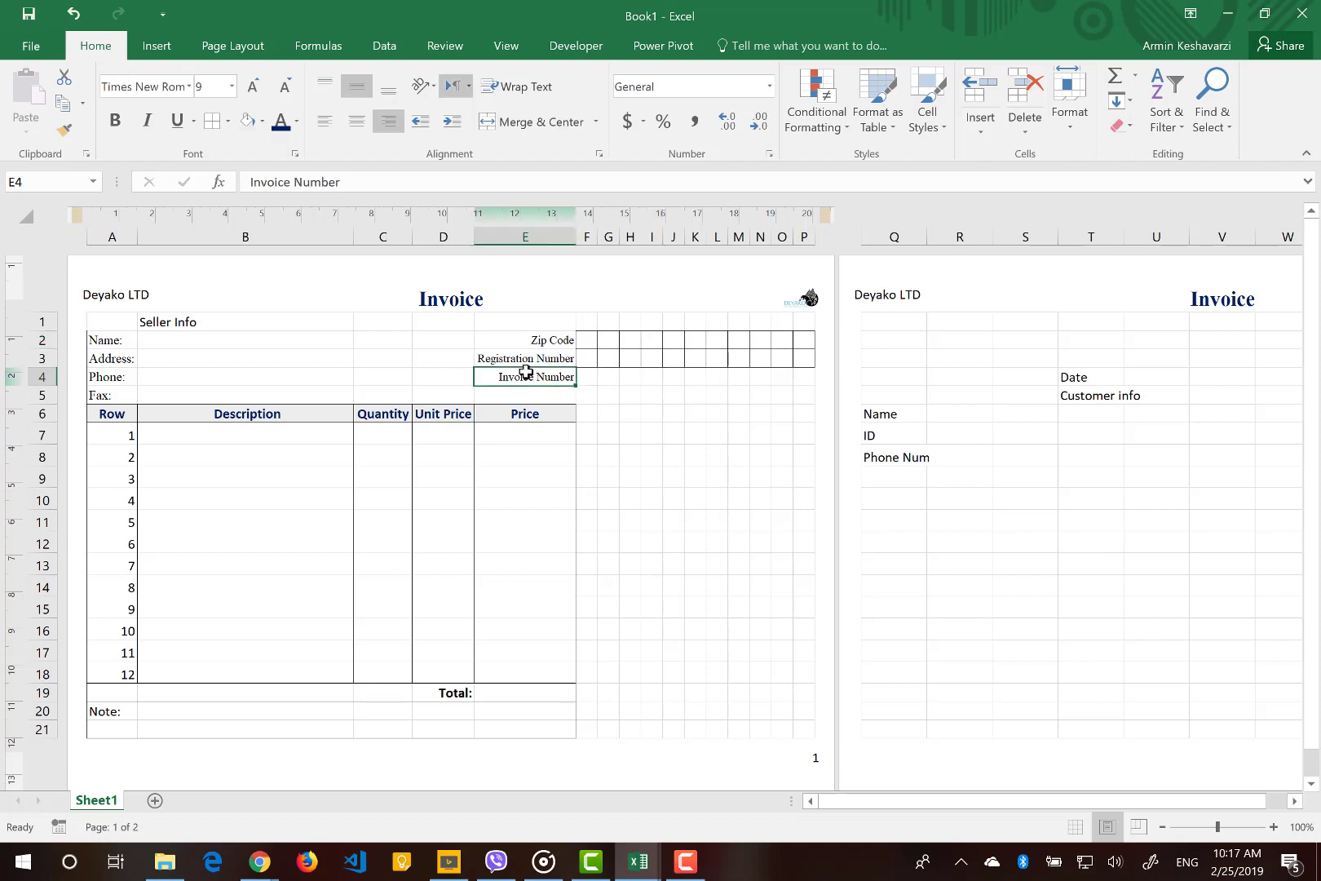
click(109, 123)
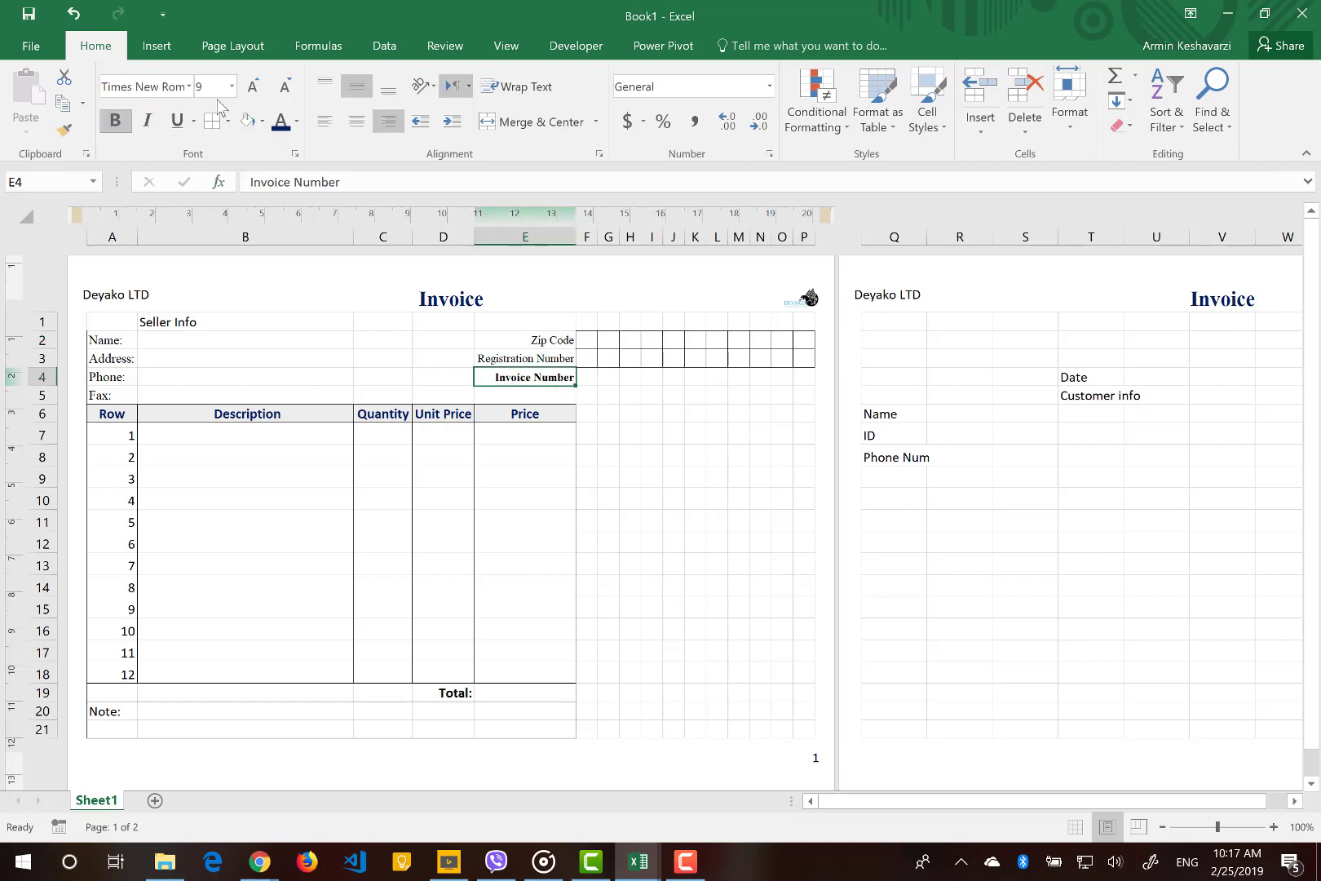
click(254, 91)
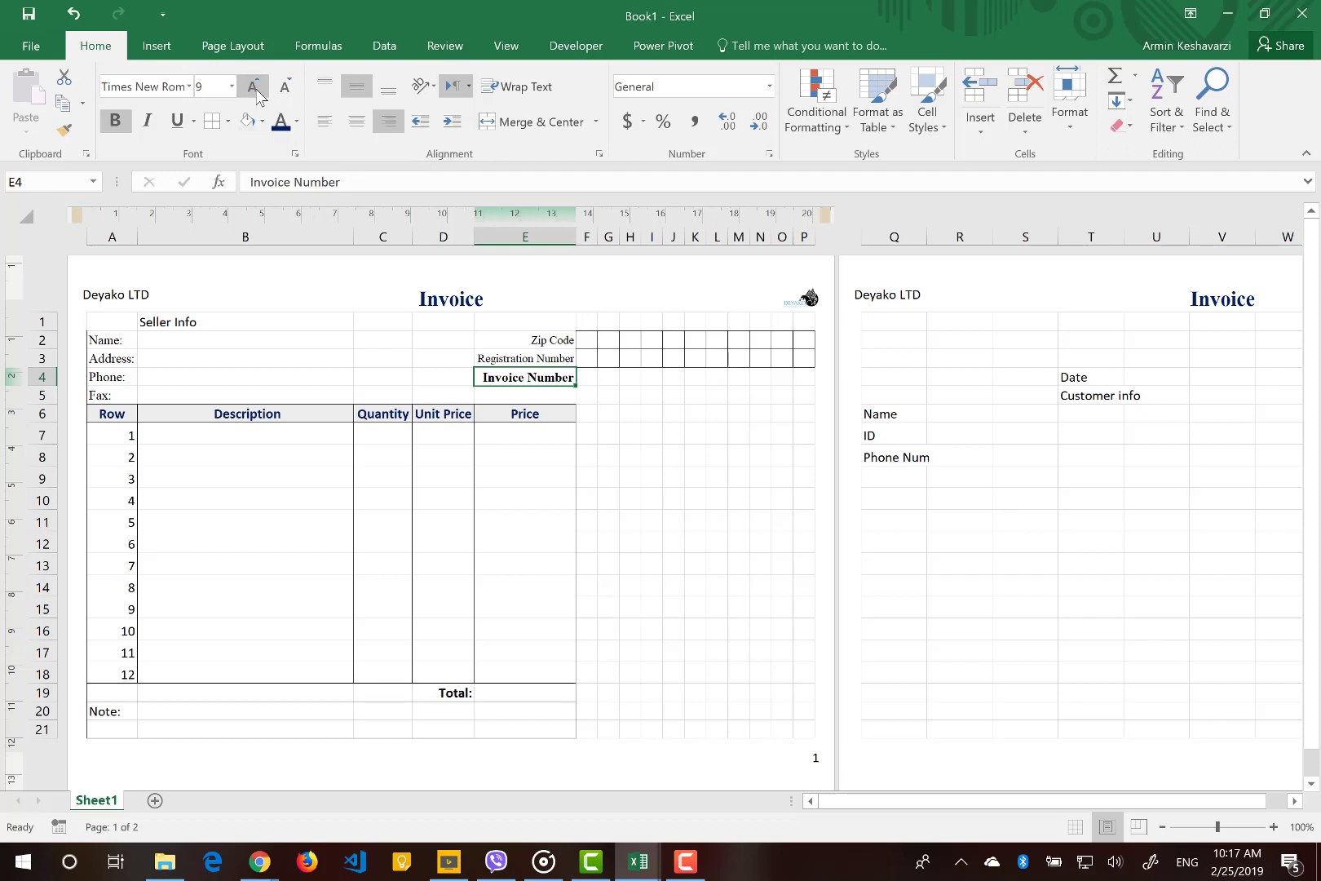
click(255, 89)
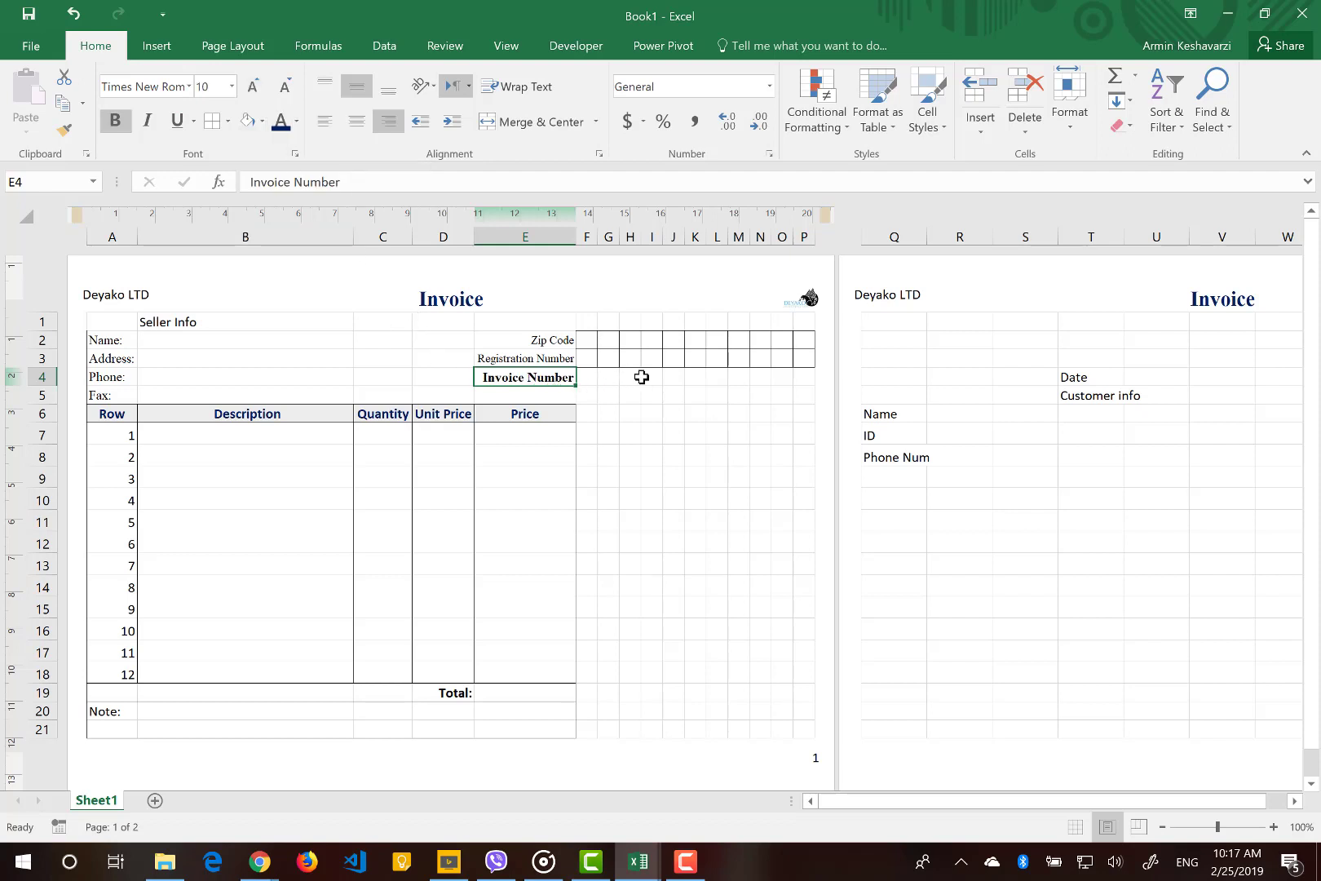
Examine the separate cells from F4 to P4 beside the Invoice Number label.
click(679, 380)
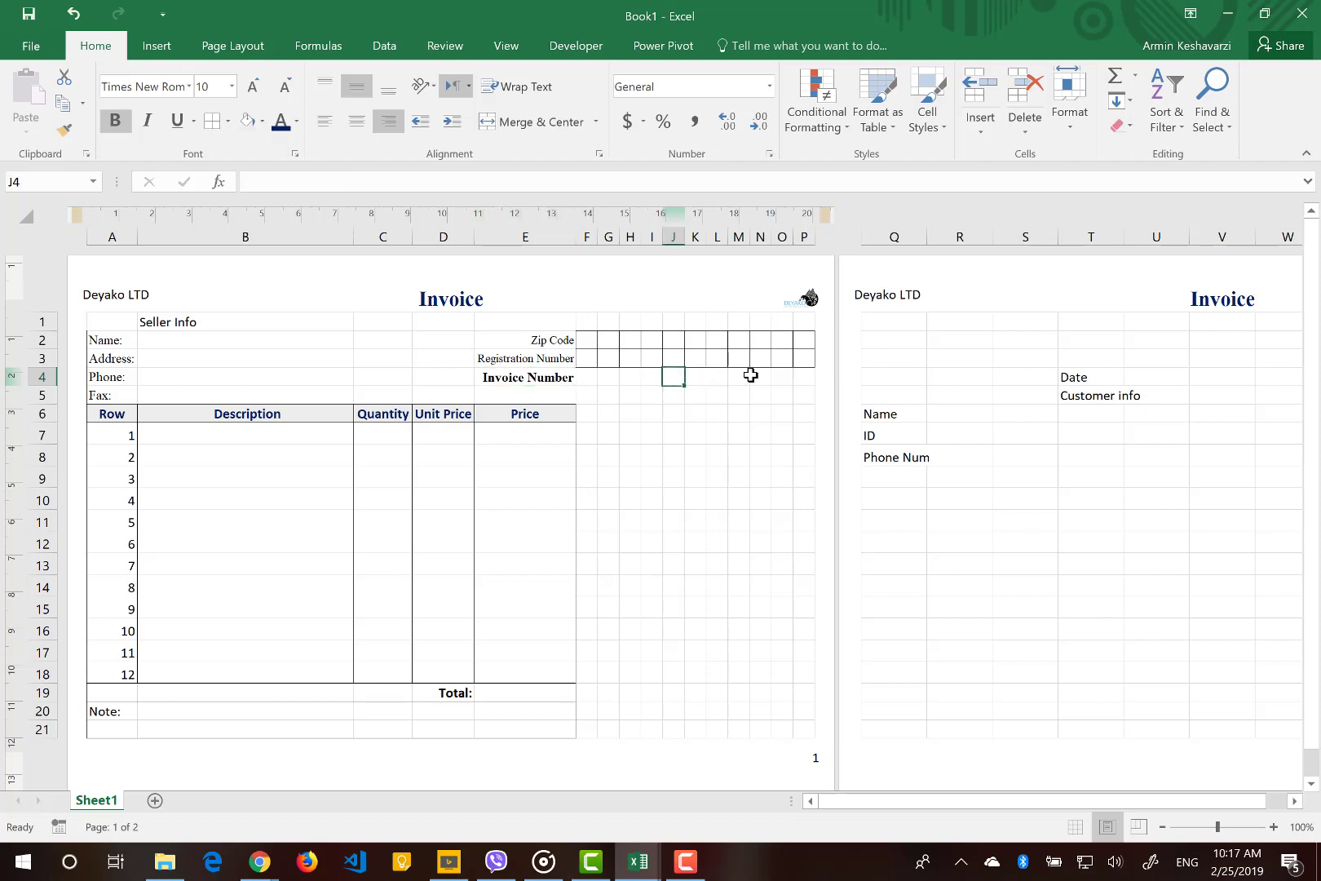
drag(811, 381, 595, 373)
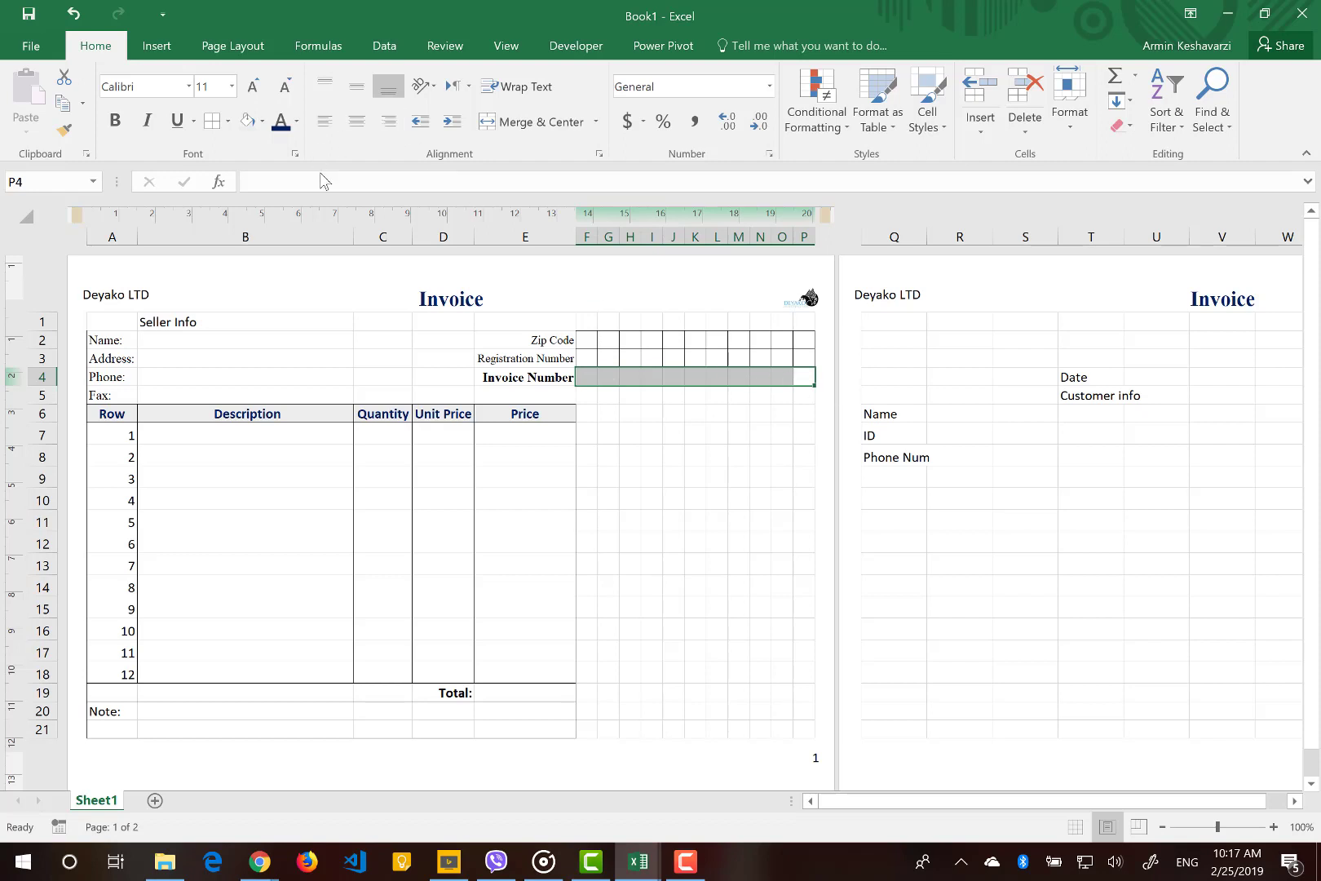
click(588, 376)
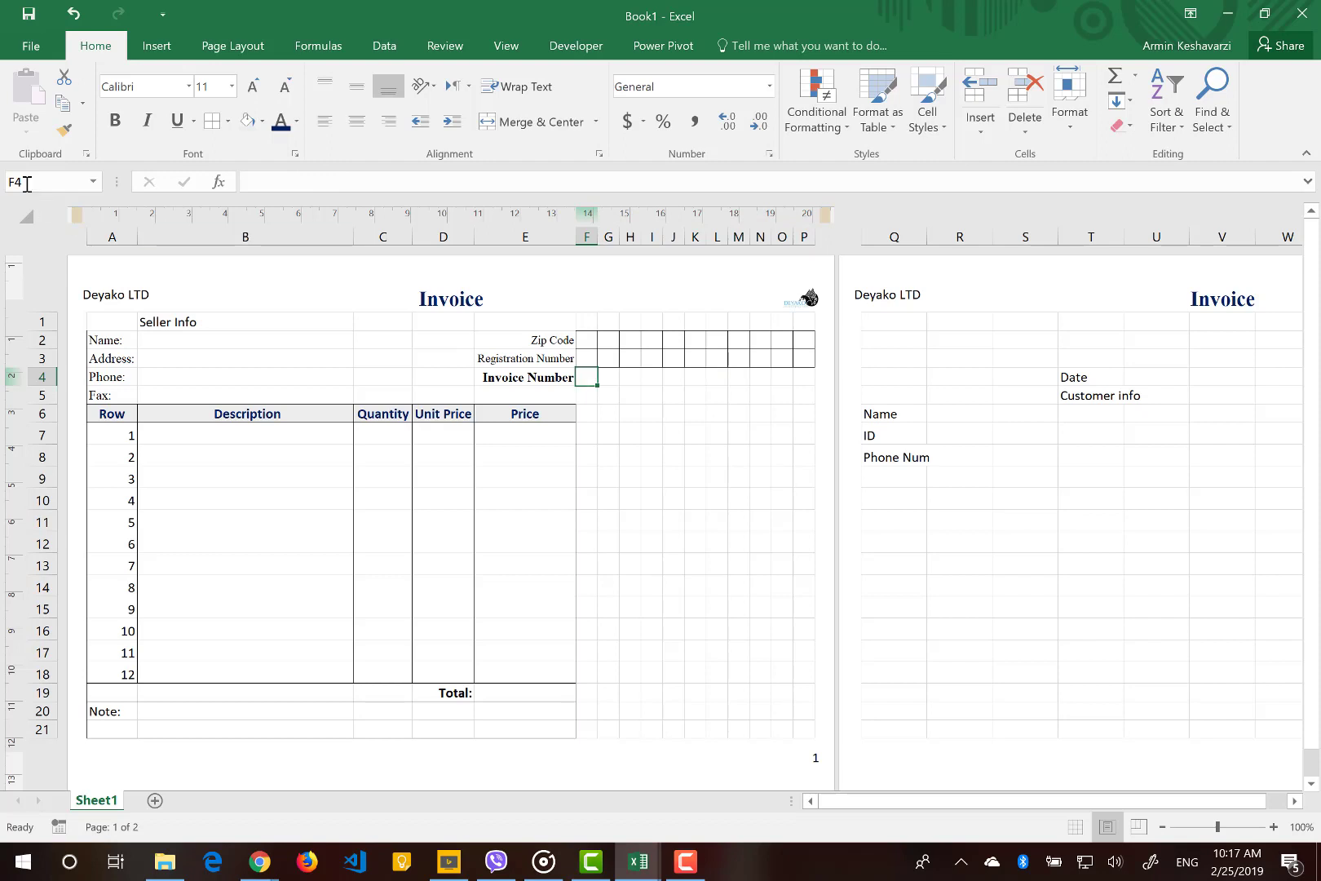
key(Right)
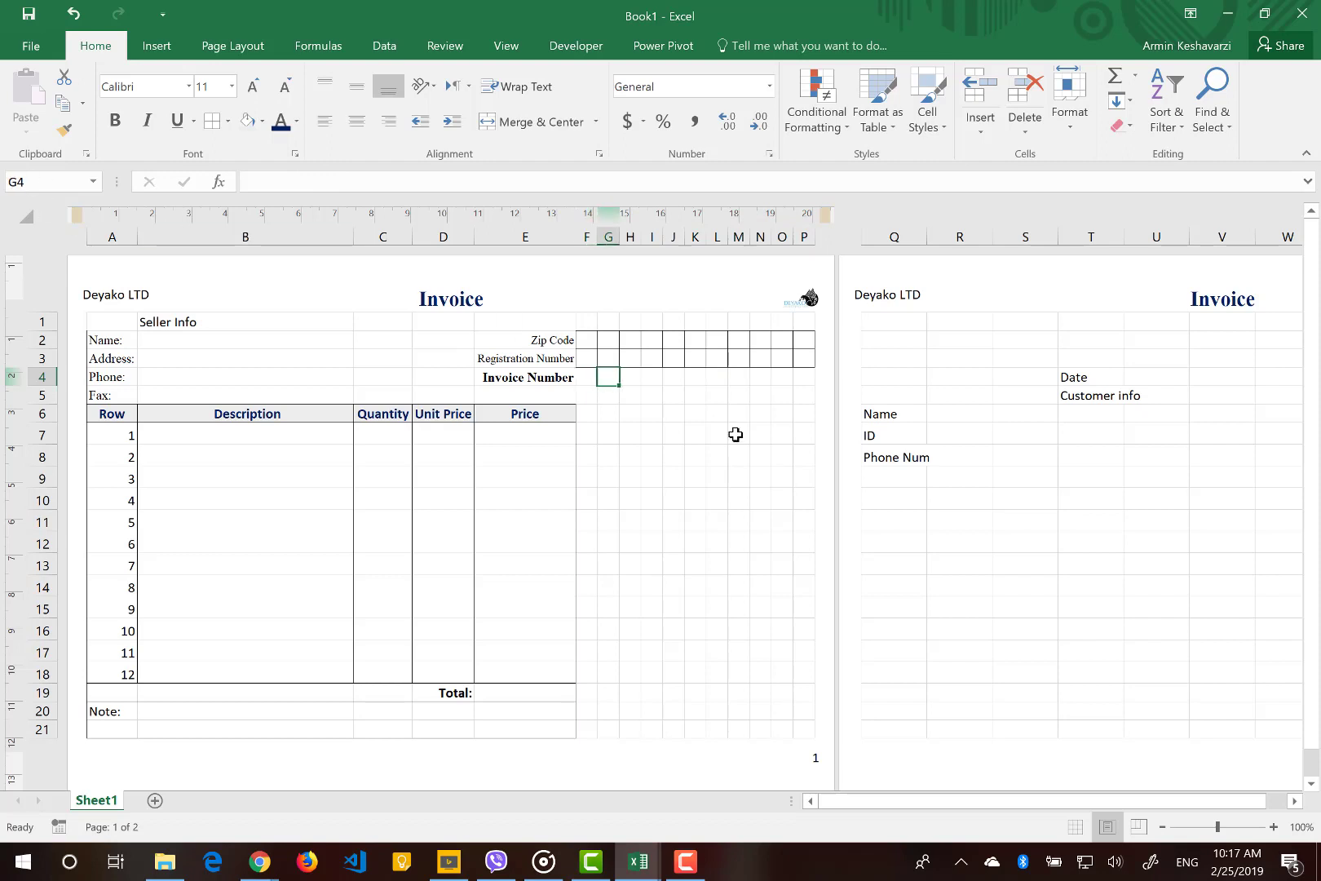
key(Right)
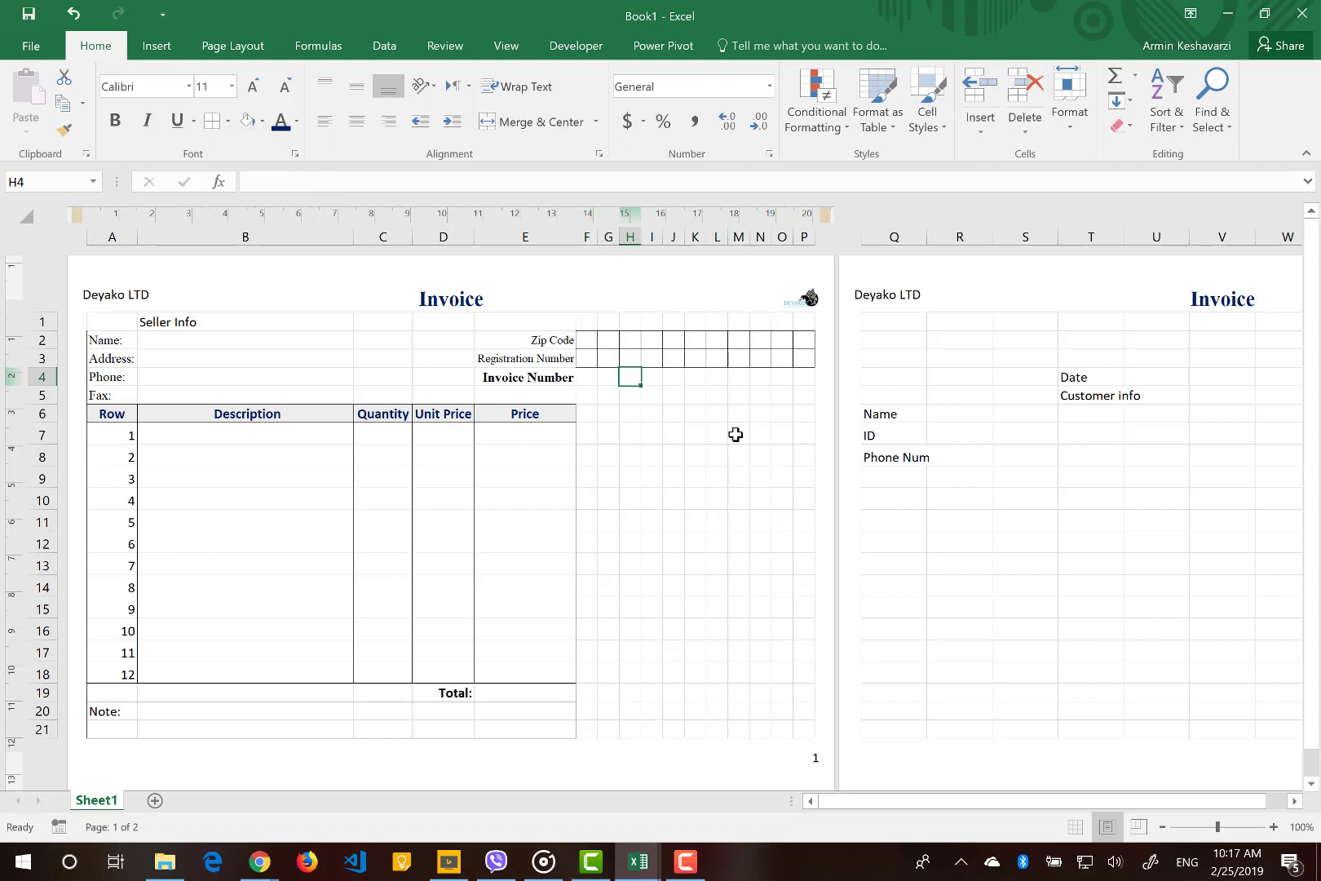
key(Right)
key(Right)
key(Right)
key(Right)
key(Right)
key(Right)
key(Right)
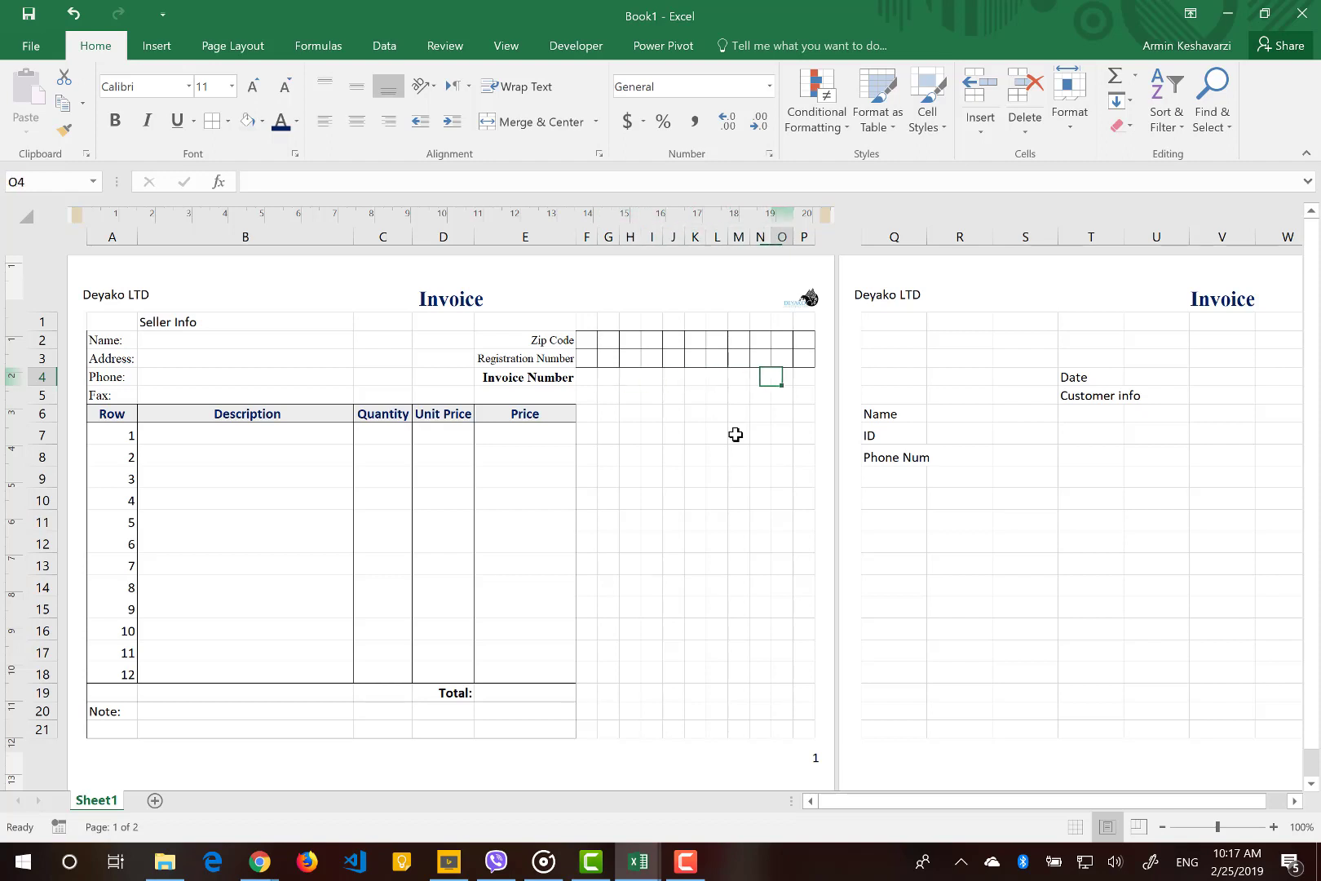
Merge and center cells F4:P4 into one box for the invoice number and check the merged cell.
drag(805, 373, 592, 374)
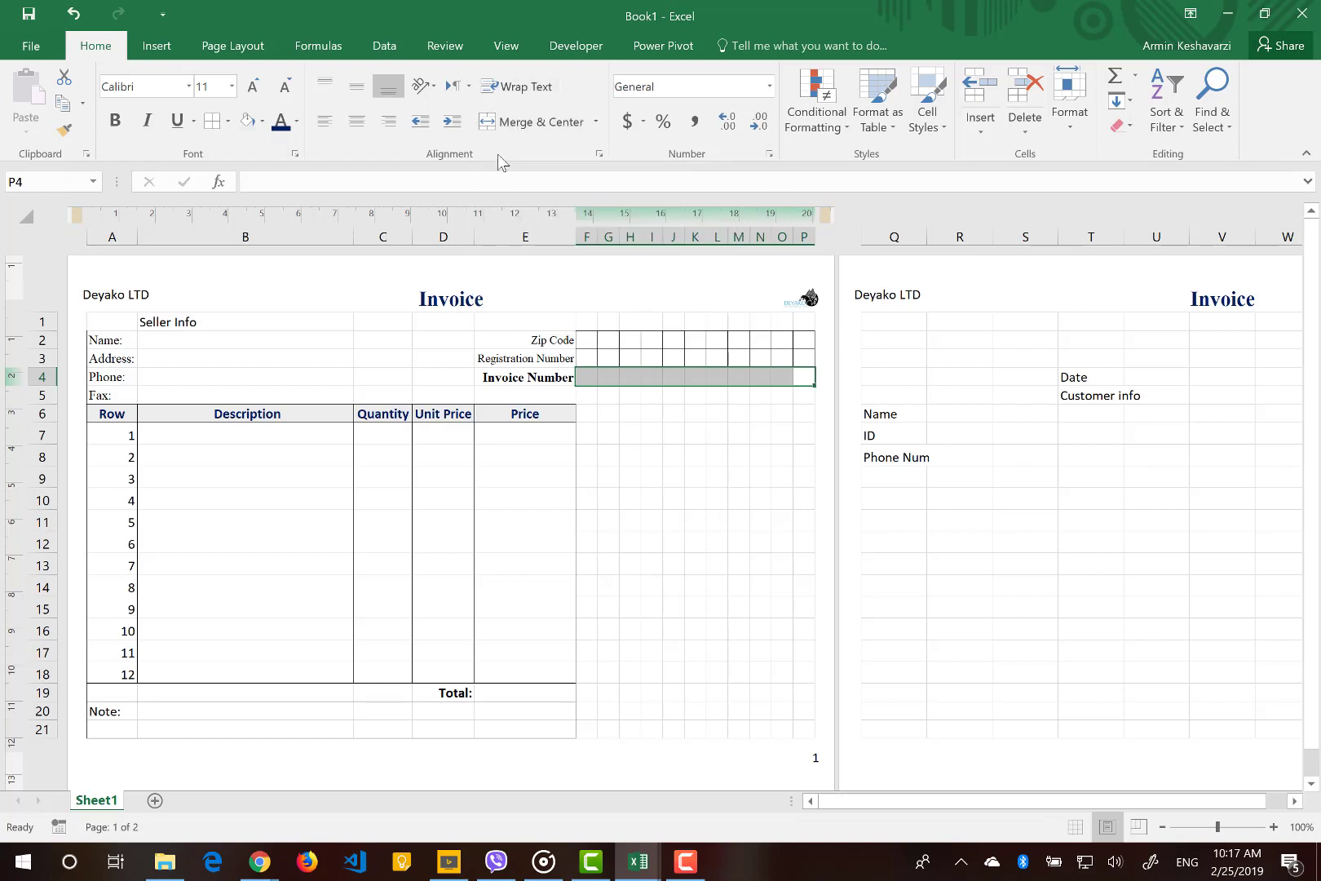
click(518, 122)
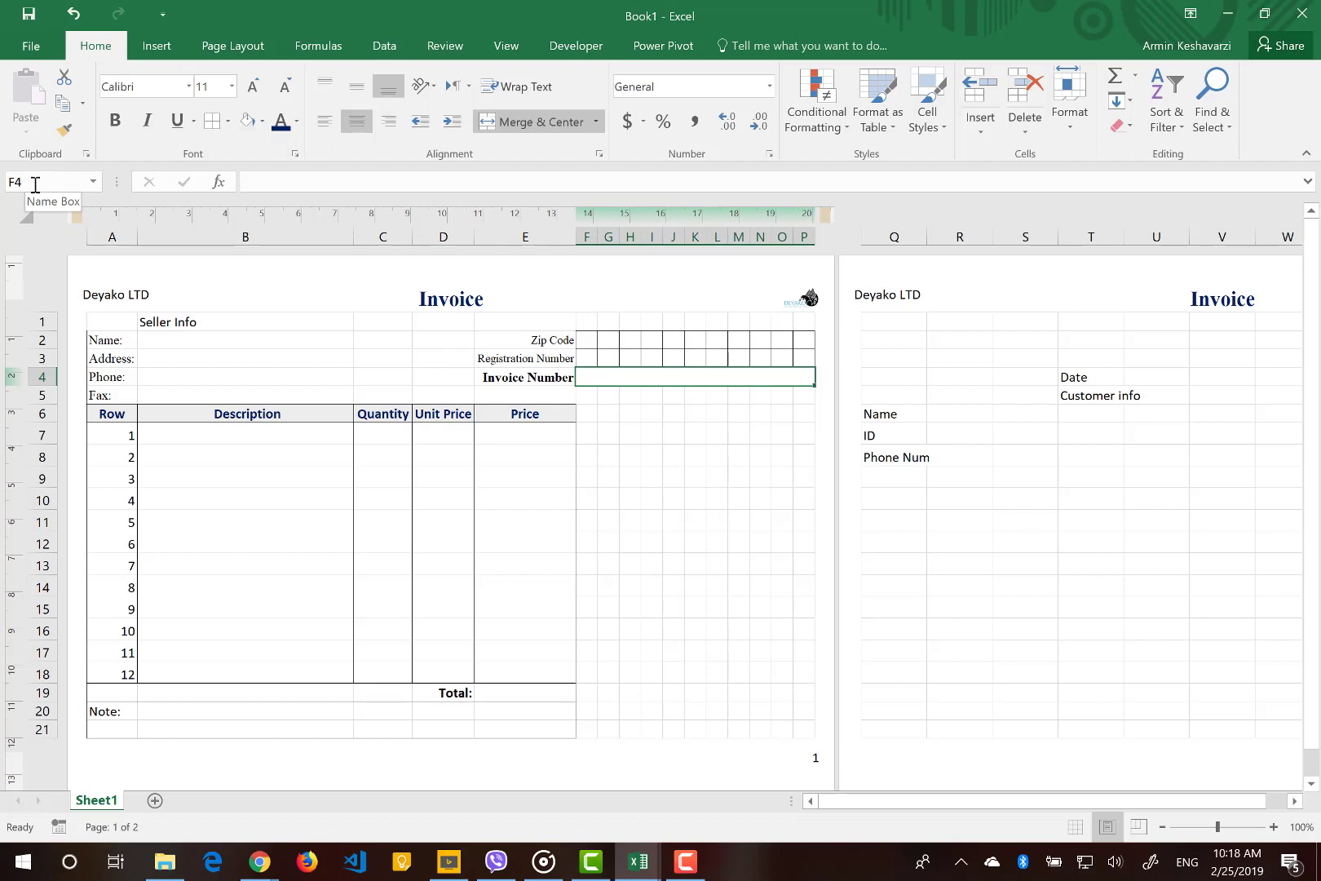
click(653, 498)
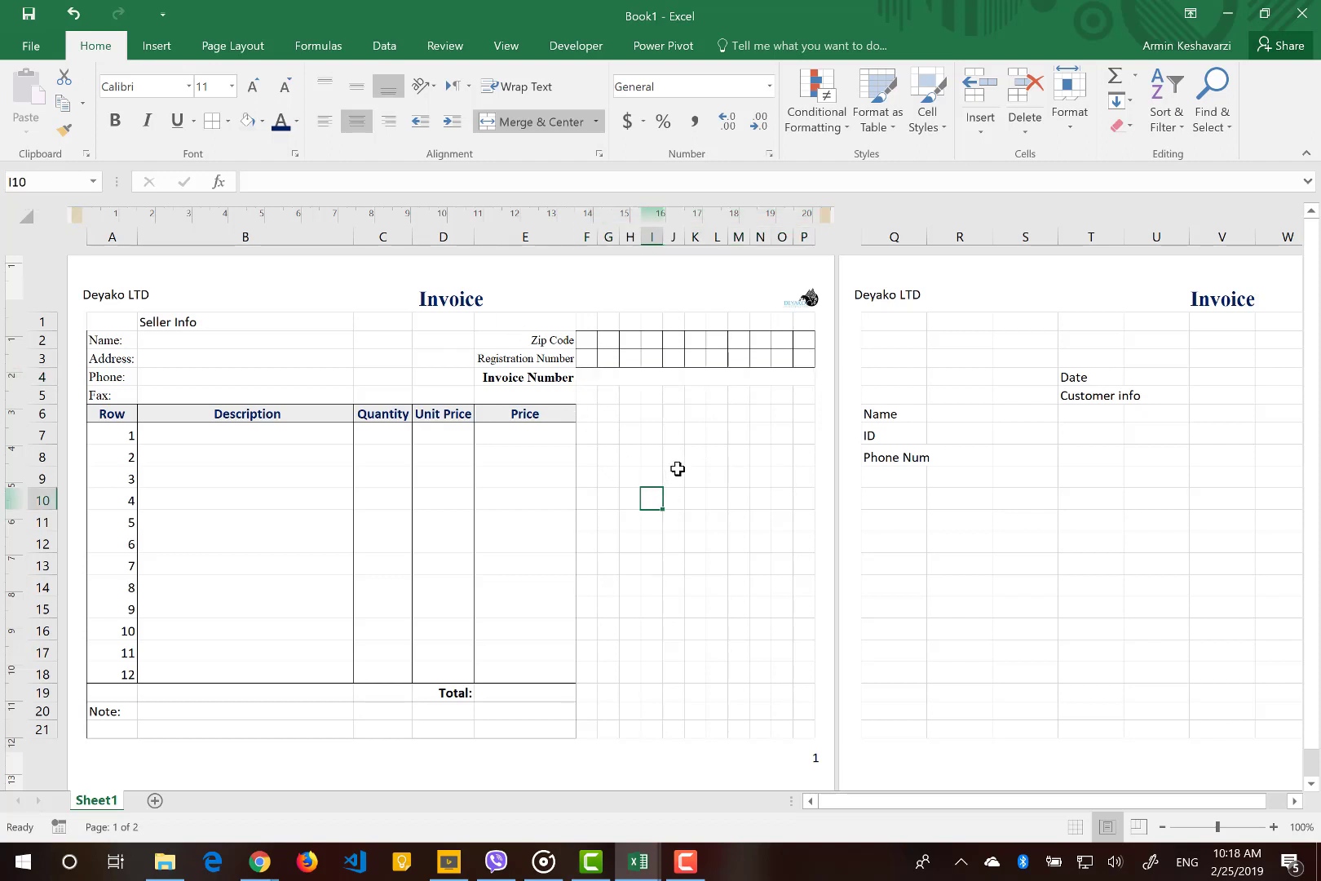
click(778, 374)
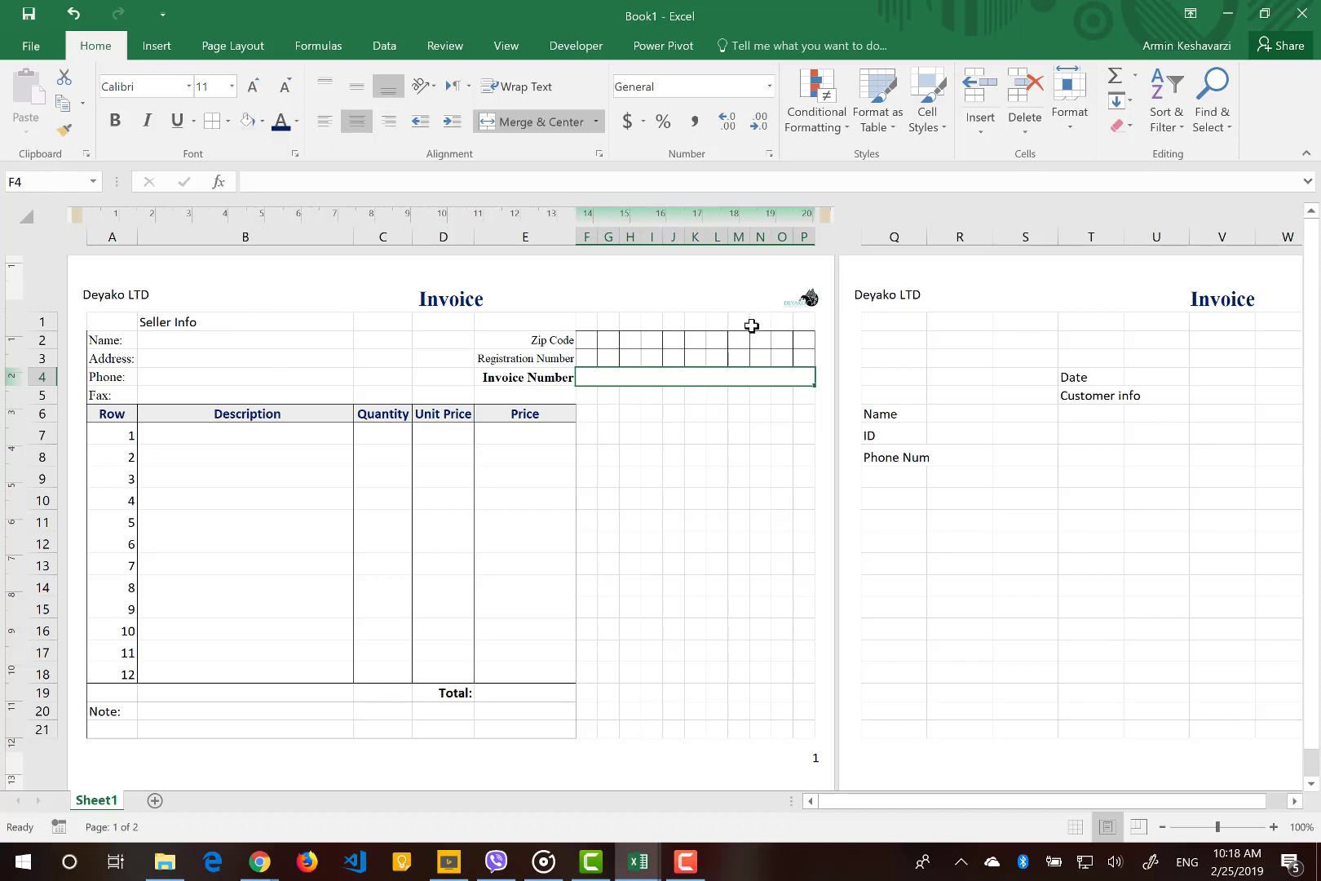
Merge and center Seller Info across A1:P1 and format it as bold 12-point dark blue text on a light gray fill.
drag(807, 324, 99, 309)
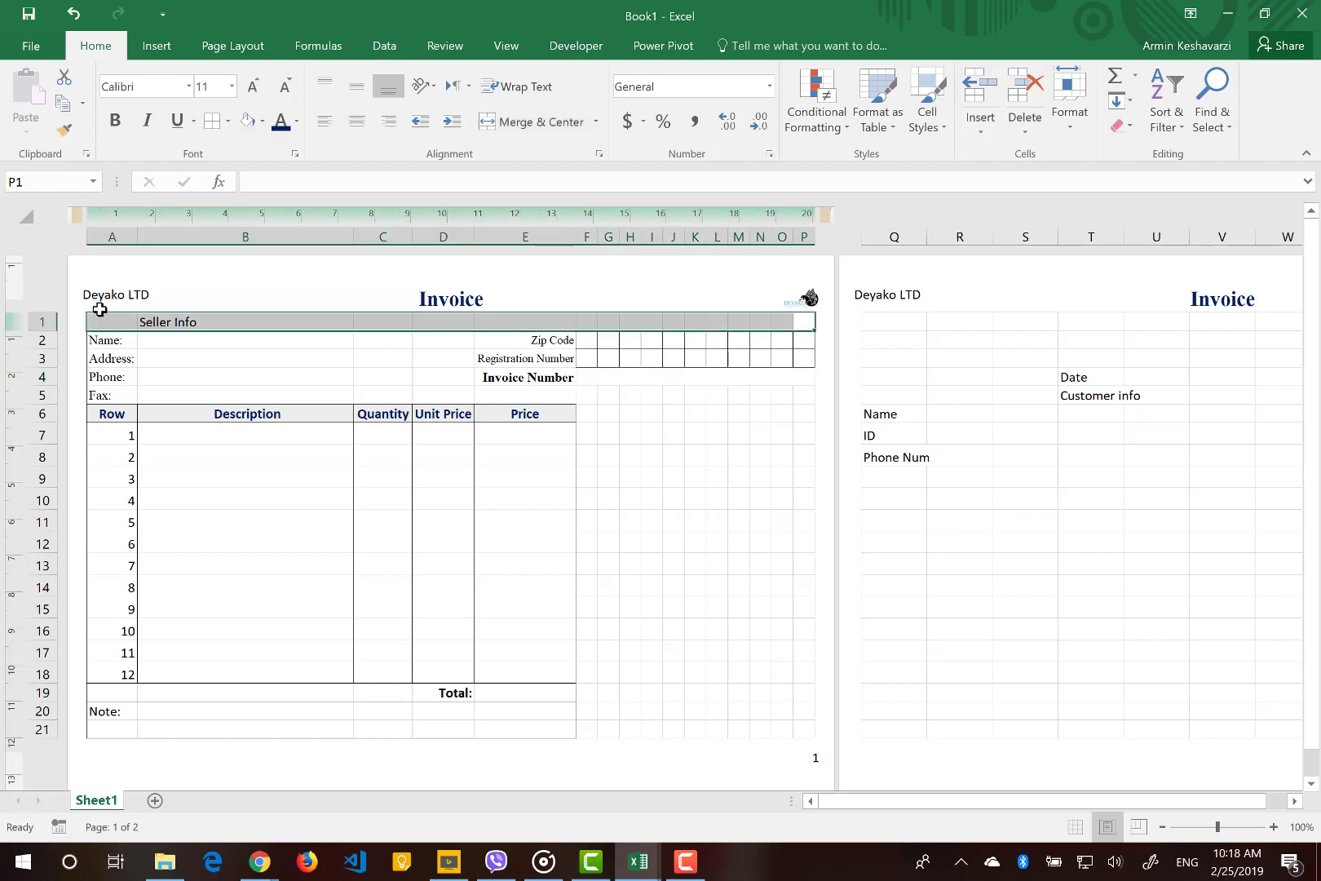
click(516, 122)
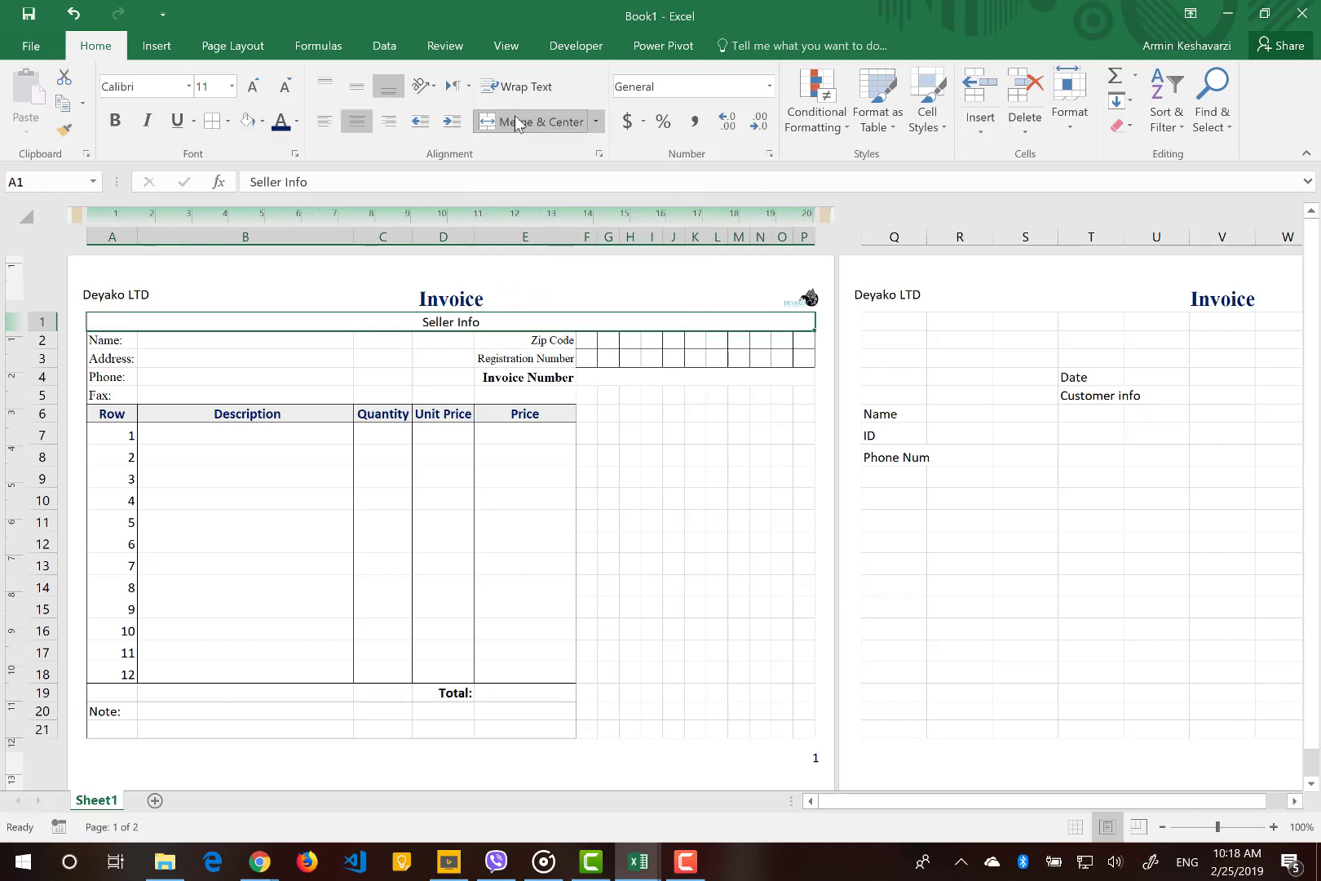
click(115, 120)
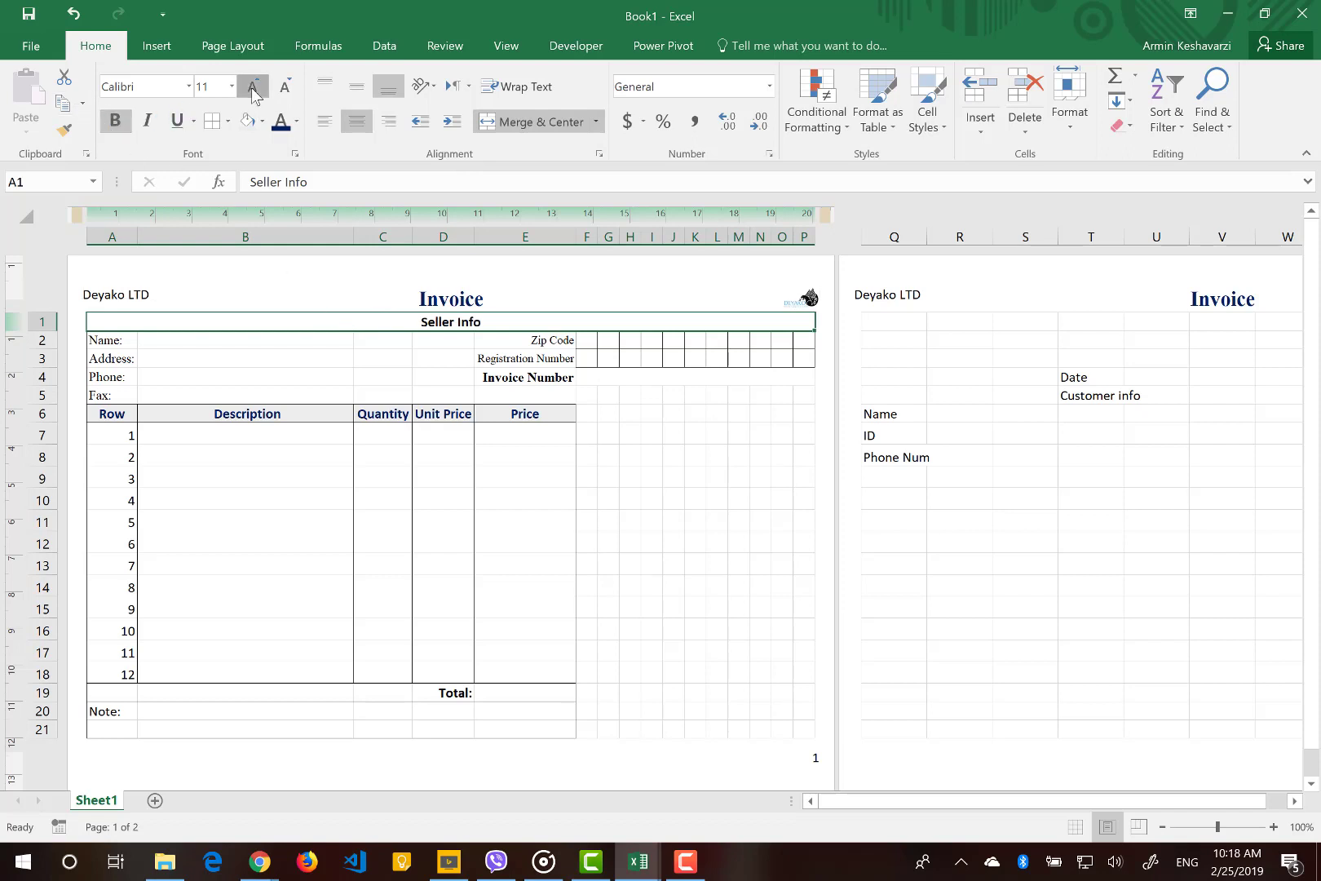
click(253, 86)
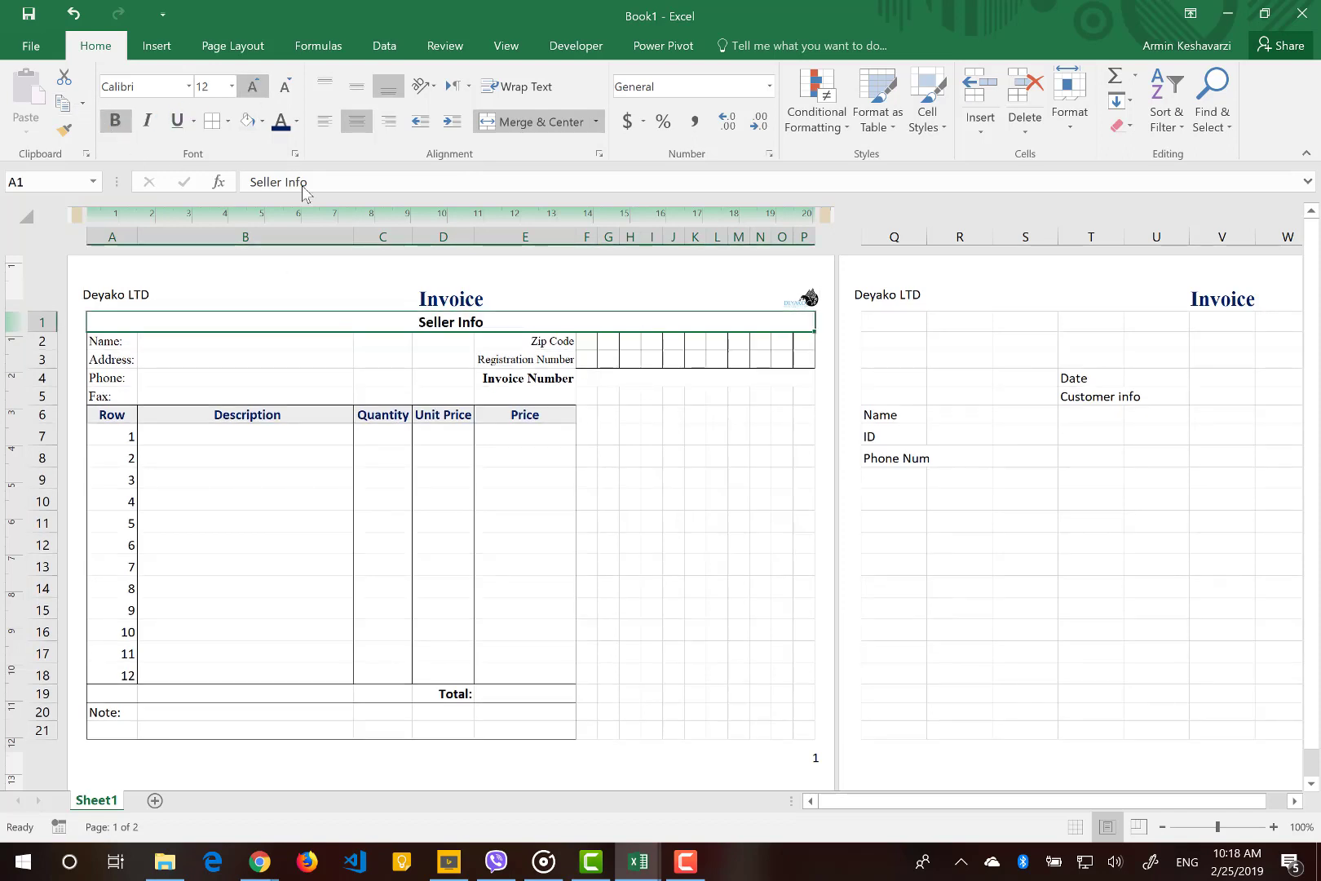
click(273, 122)
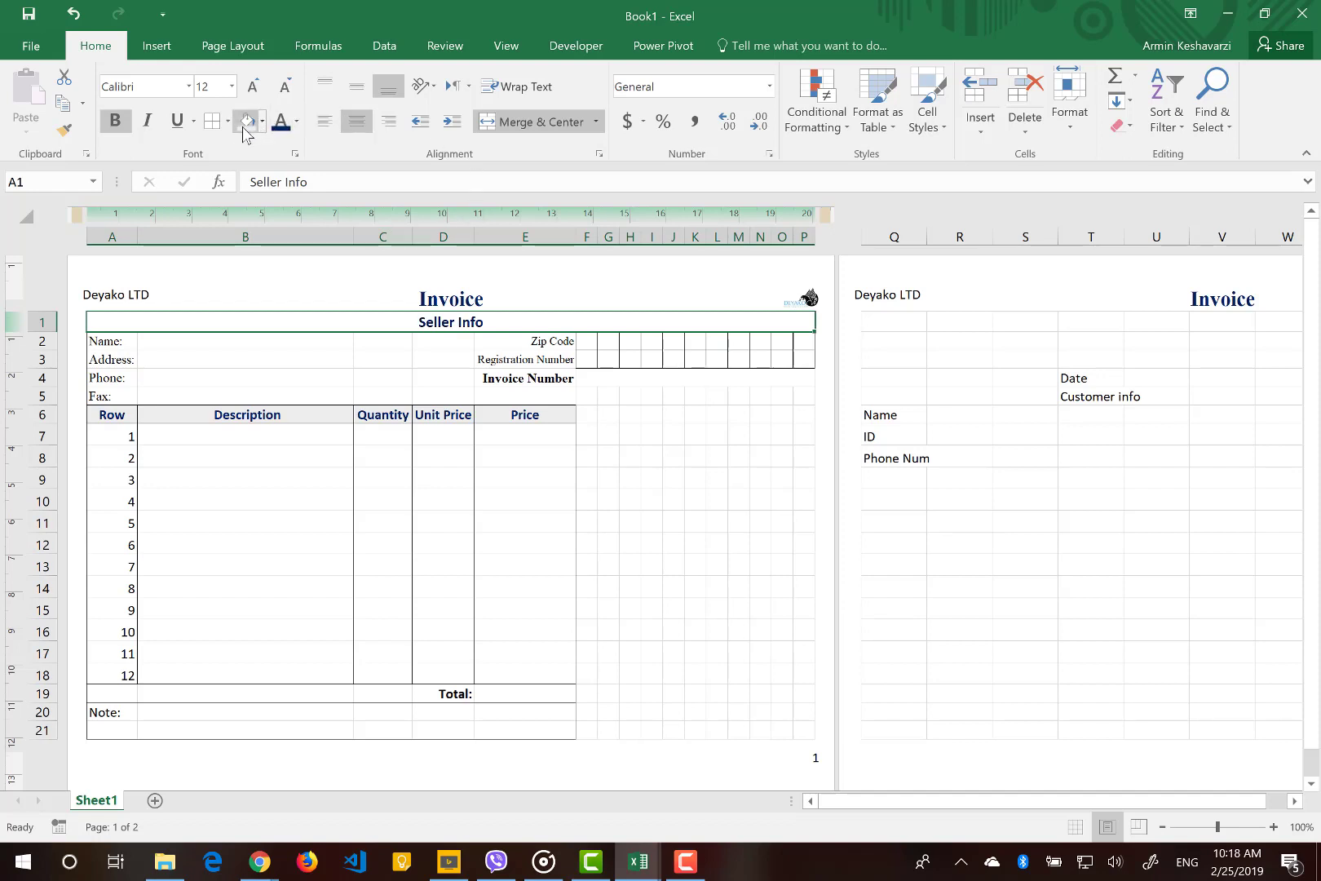
click(243, 129)
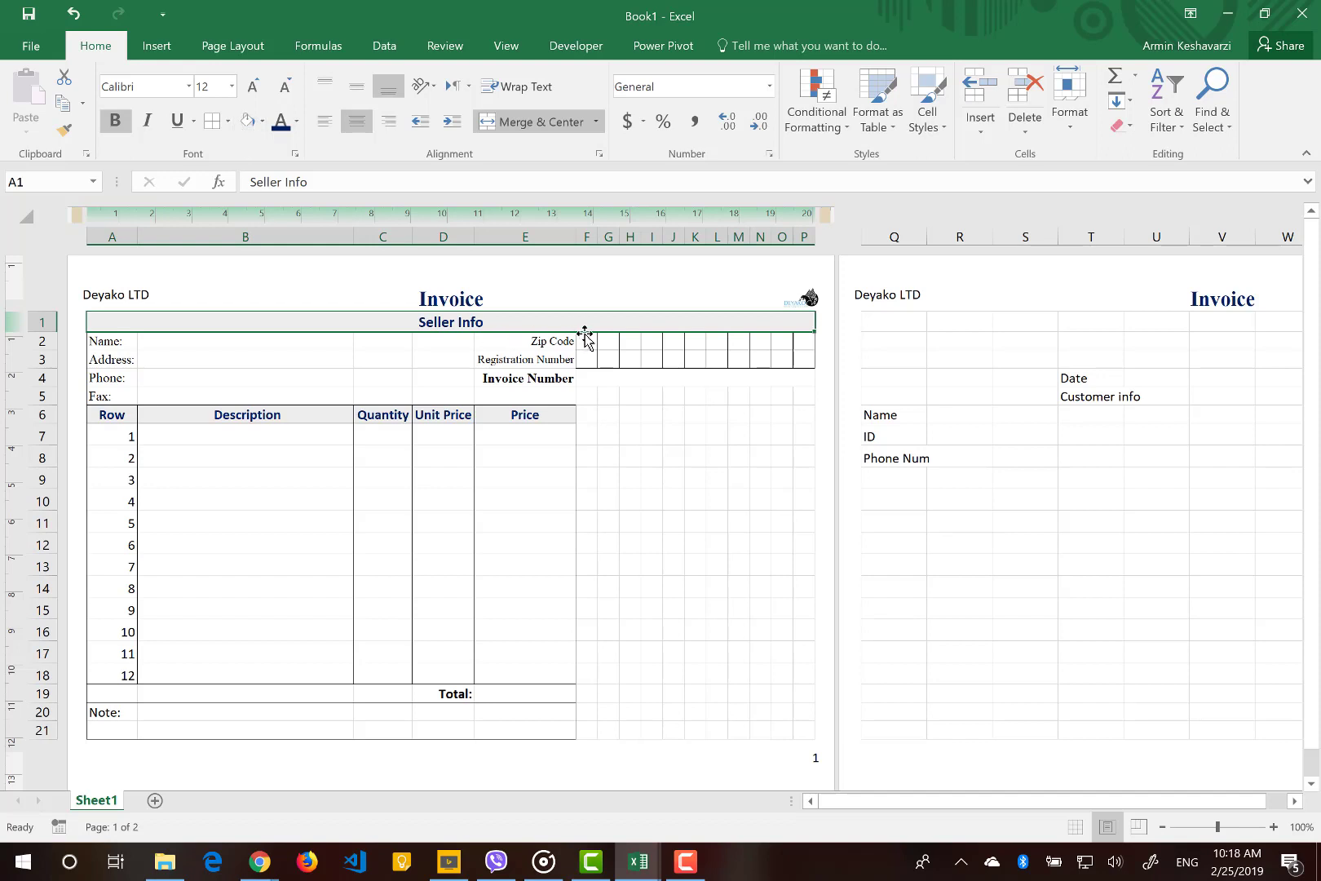
Try to move the Date label from T4 into the merged Seller Info row at K1.
click(1109, 374)
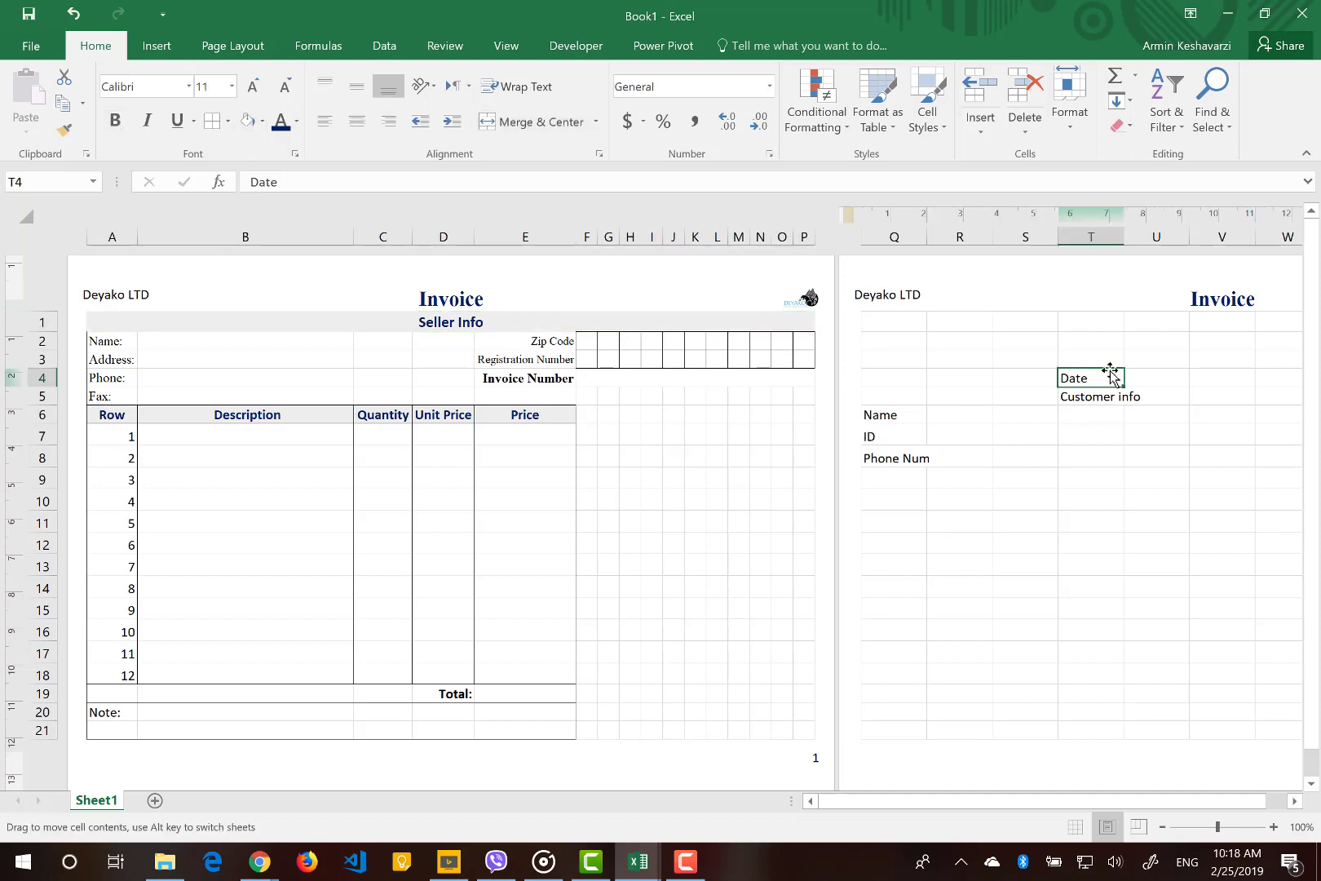
drag(1054, 365, 699, 328)
drag(699, 322, 699, 322)
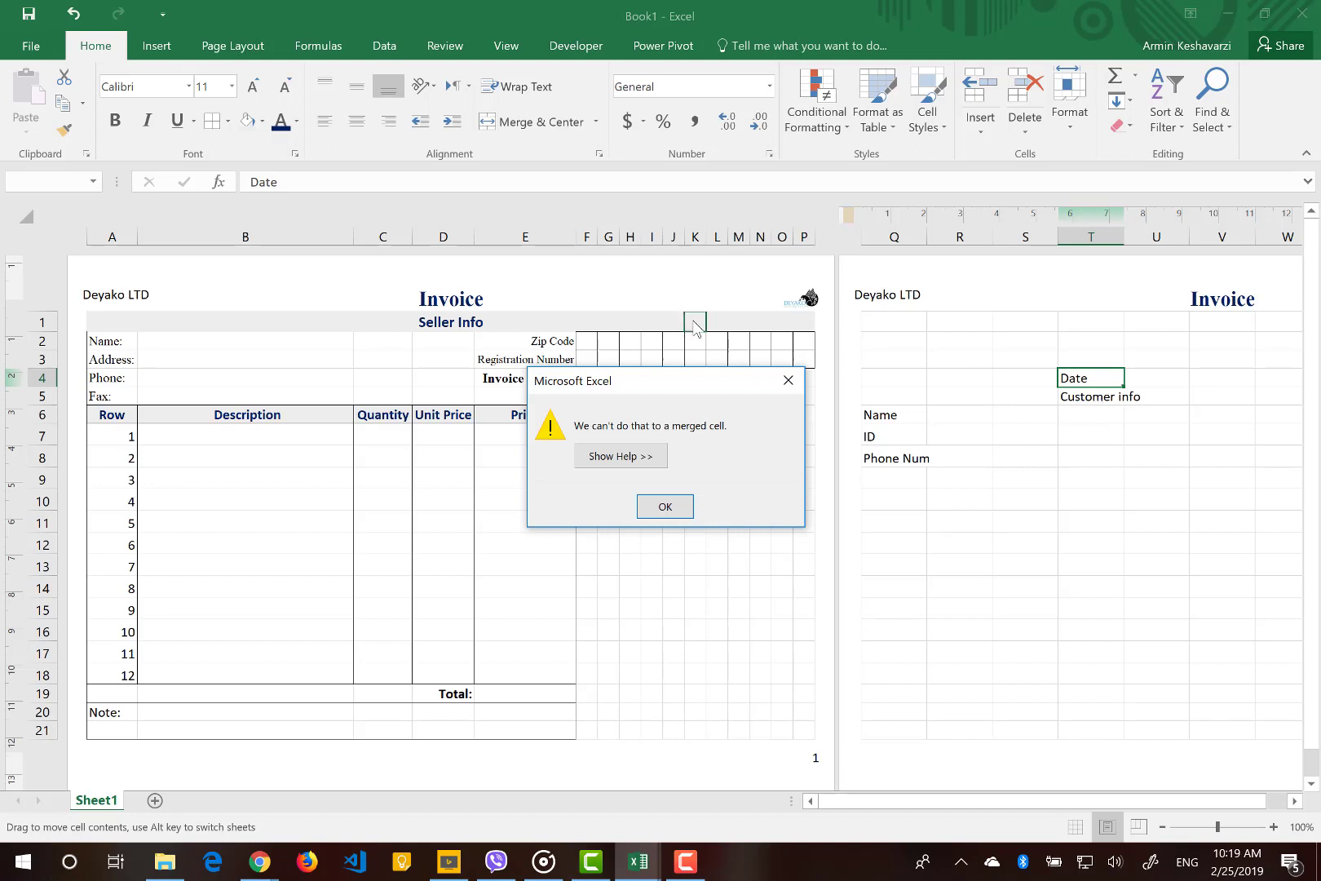
click(788, 381)
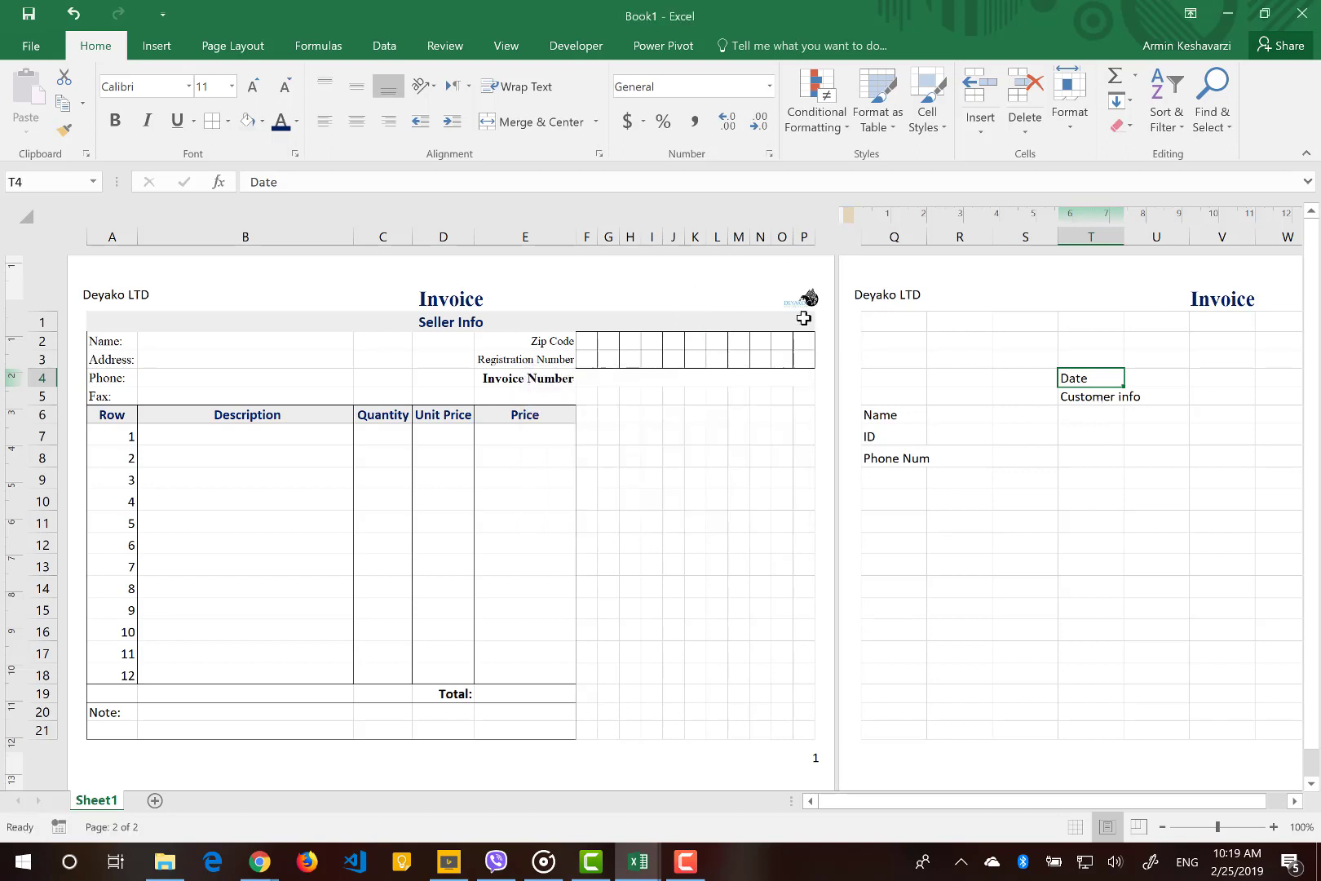
Unmerge the Seller Info row A1:P1 and check that its cells are separate.
click(803, 319)
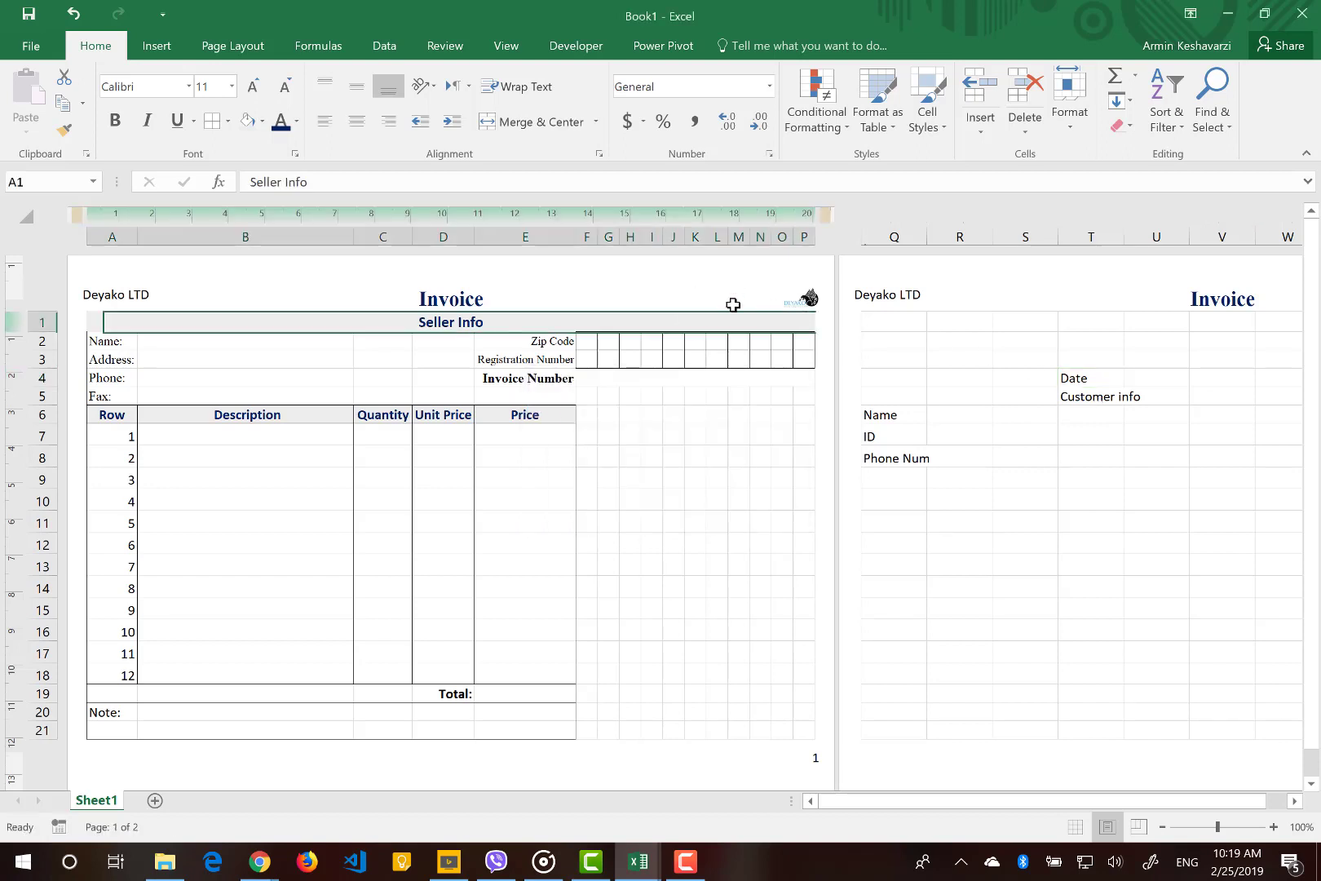
click(395, 353)
click(433, 324)
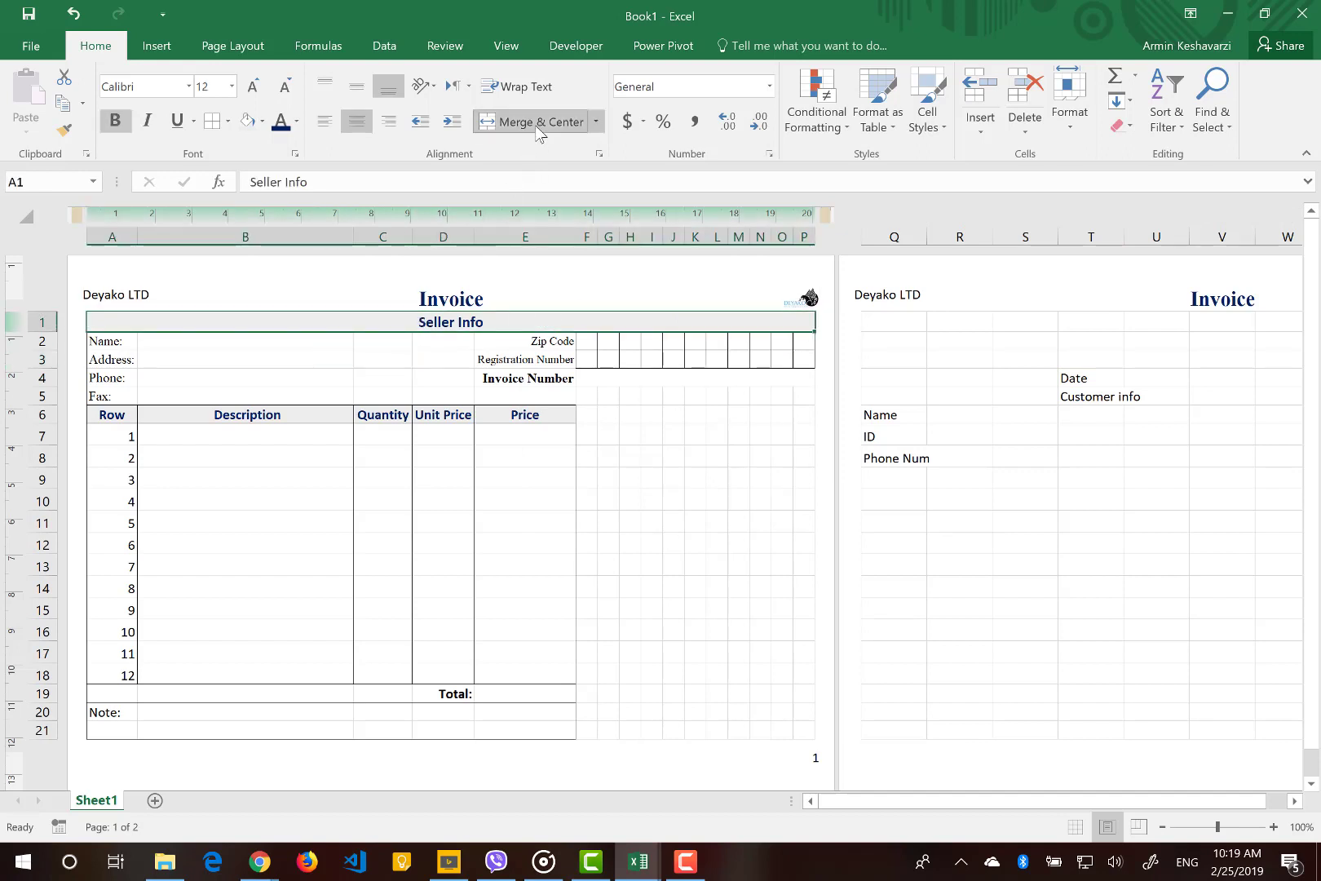
click(538, 122)
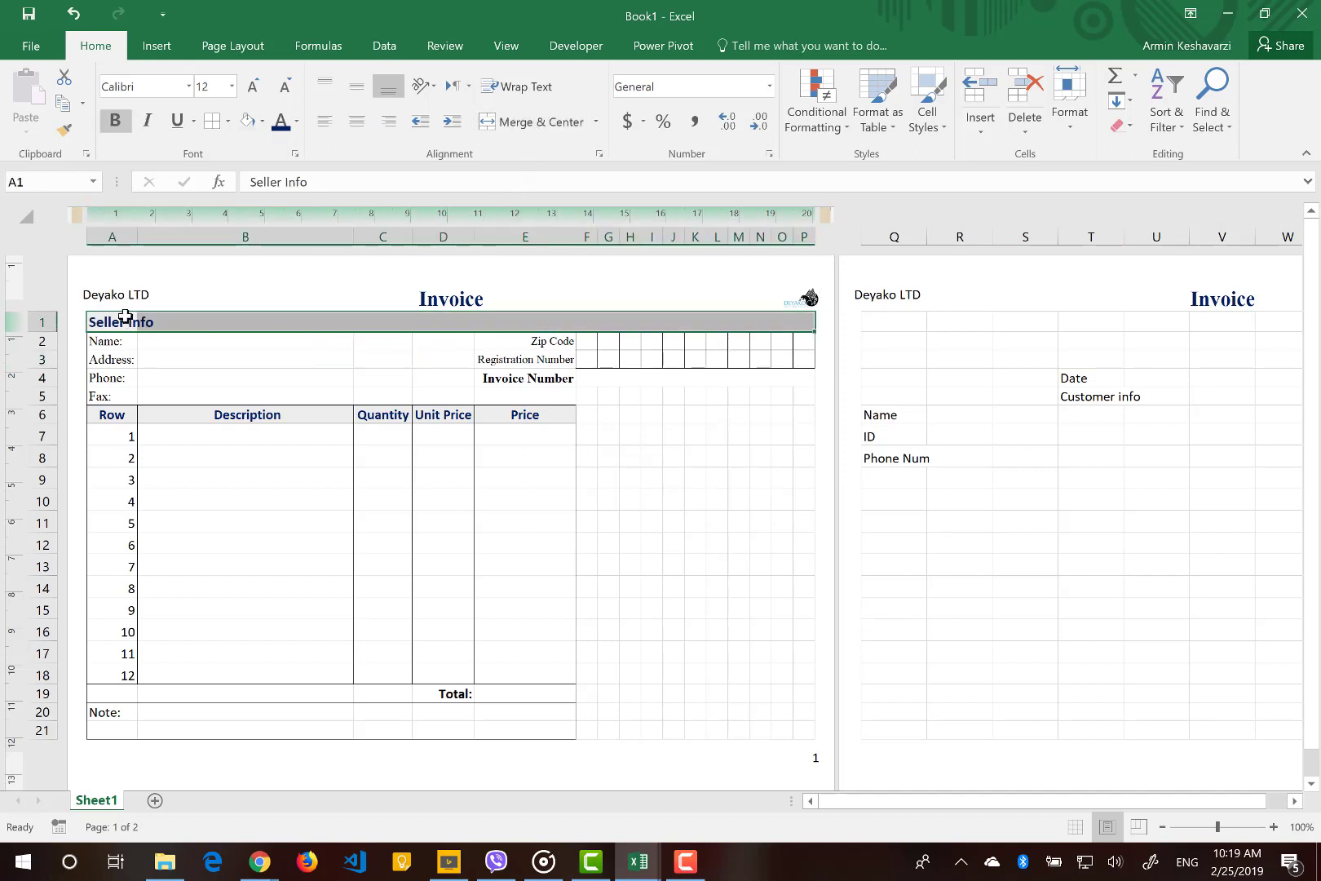
click(785, 321)
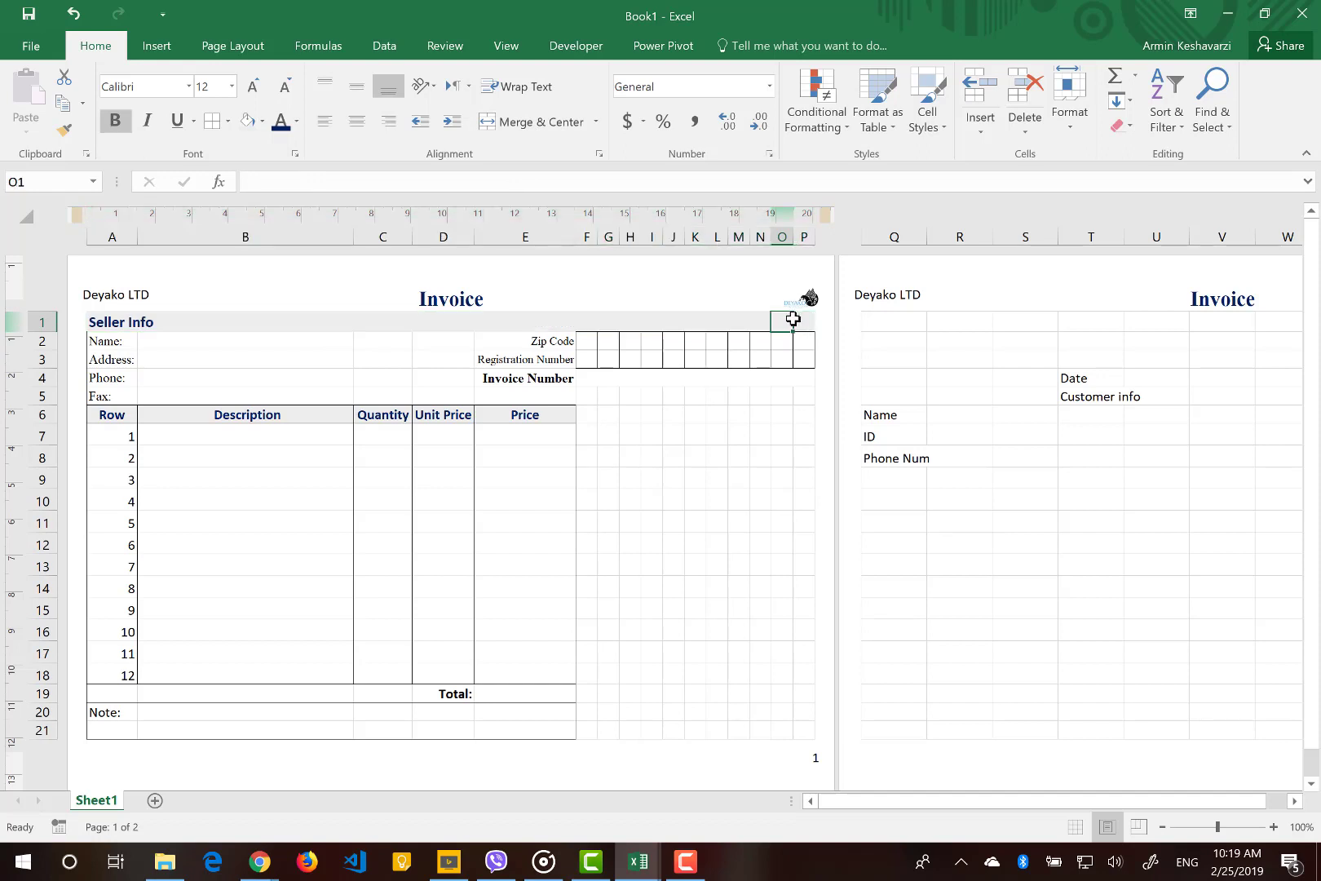
click(696, 321)
Move the Date label from T4 to L1, and merge and center it across L1:M1.
click(1085, 377)
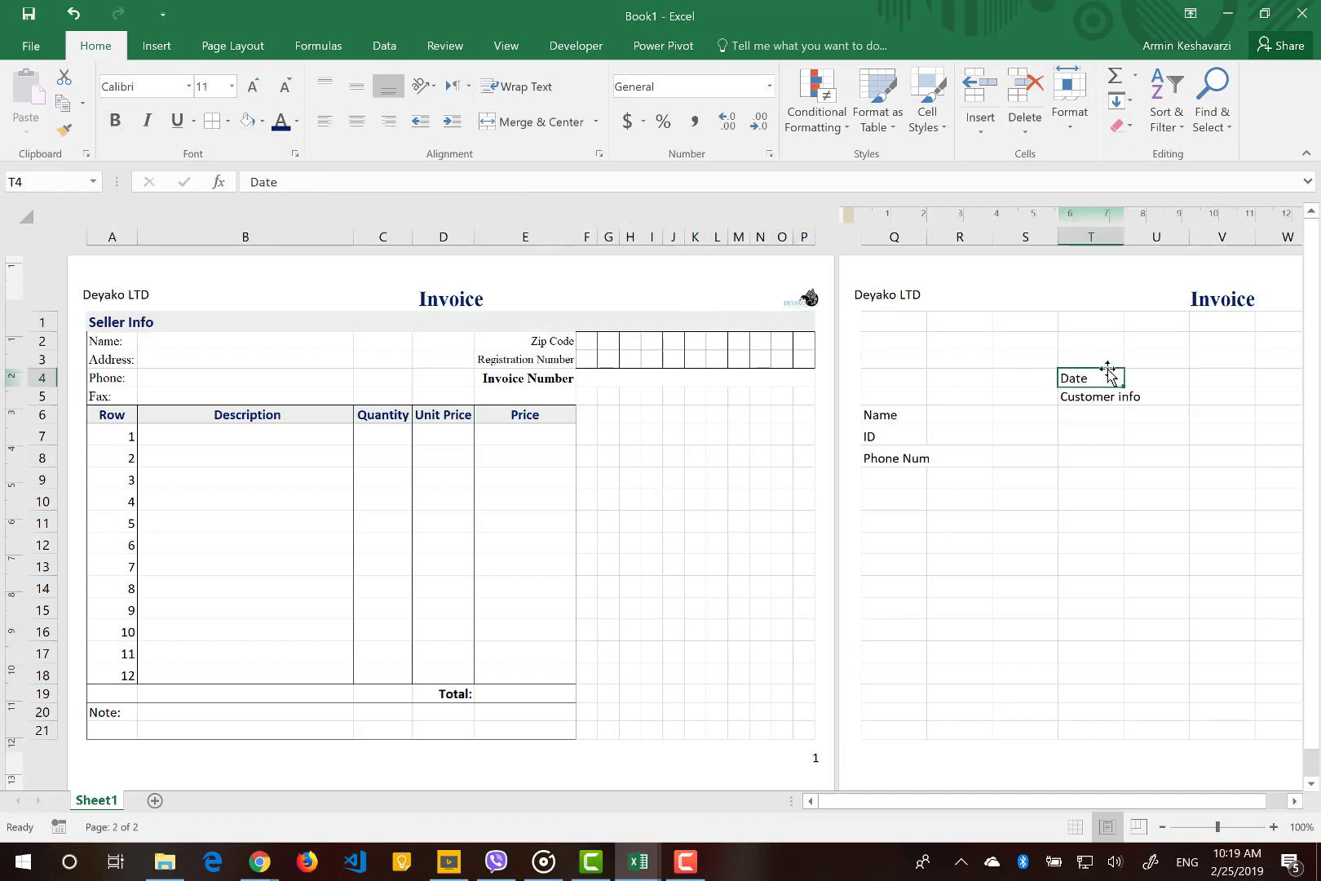
drag(1111, 373, 713, 315)
drag(805, 318, 738, 322)
click(518, 118)
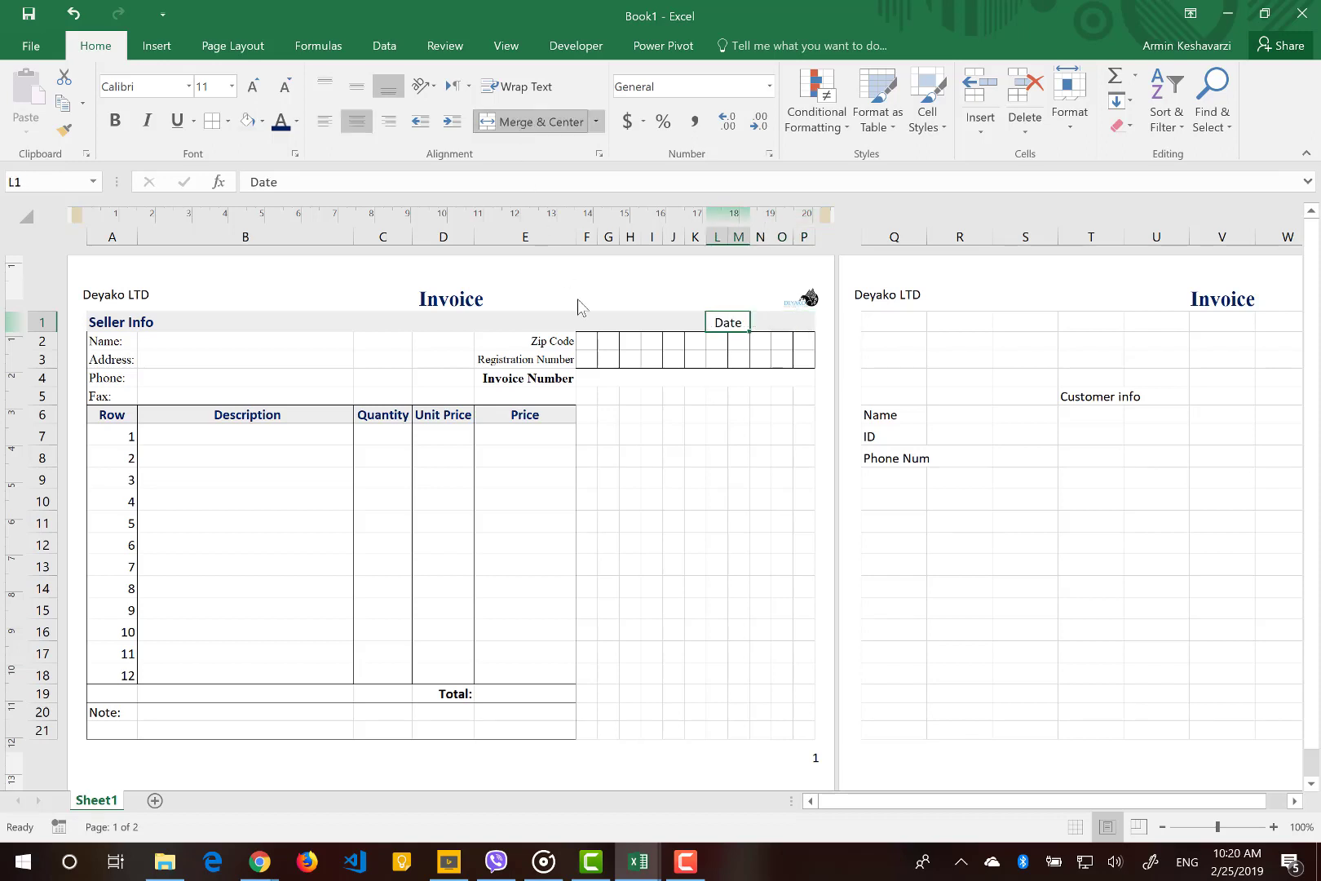
click(674, 457)
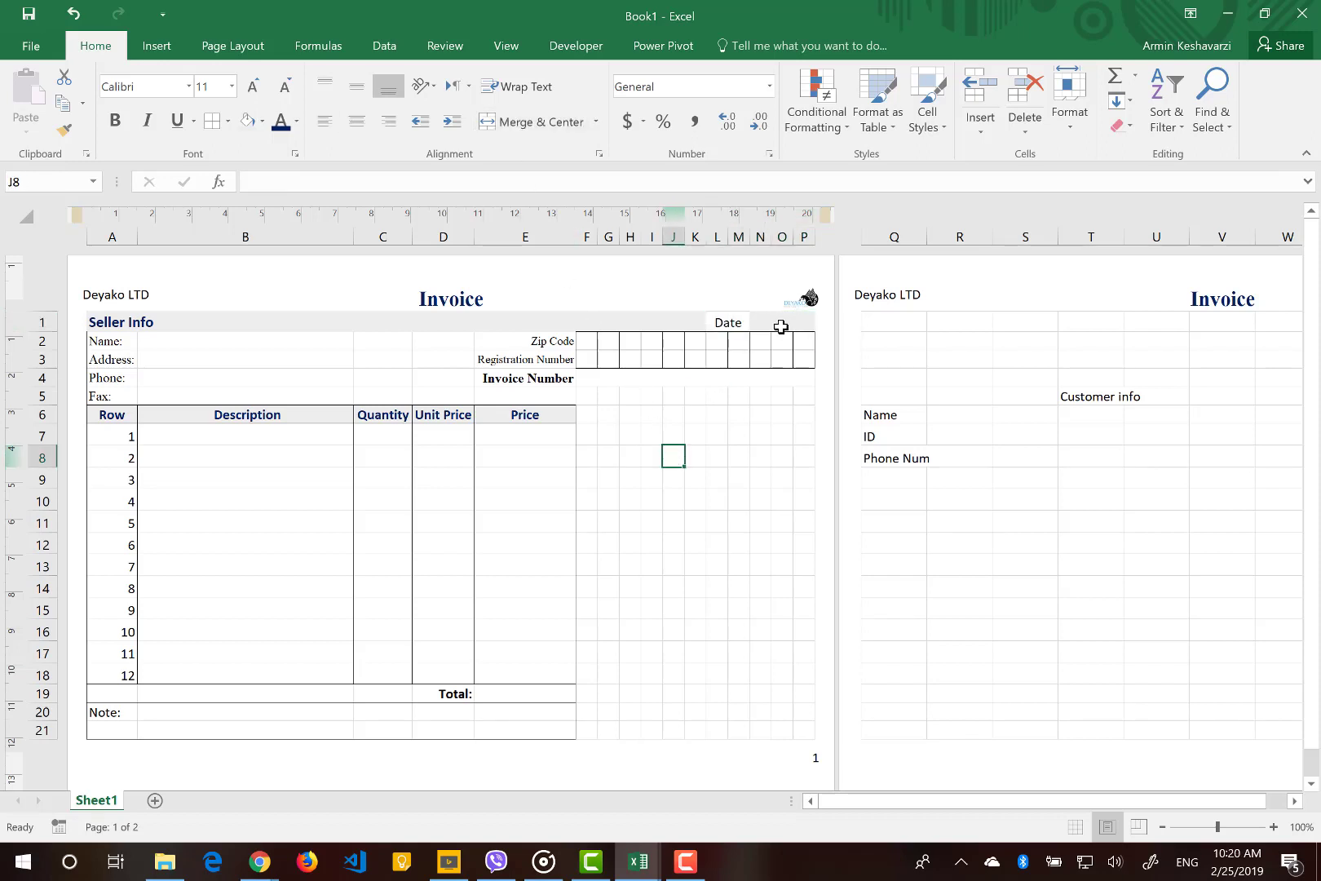
Change the label in L1 to "Date:" and align it to the right of its cell.
click(721, 320)
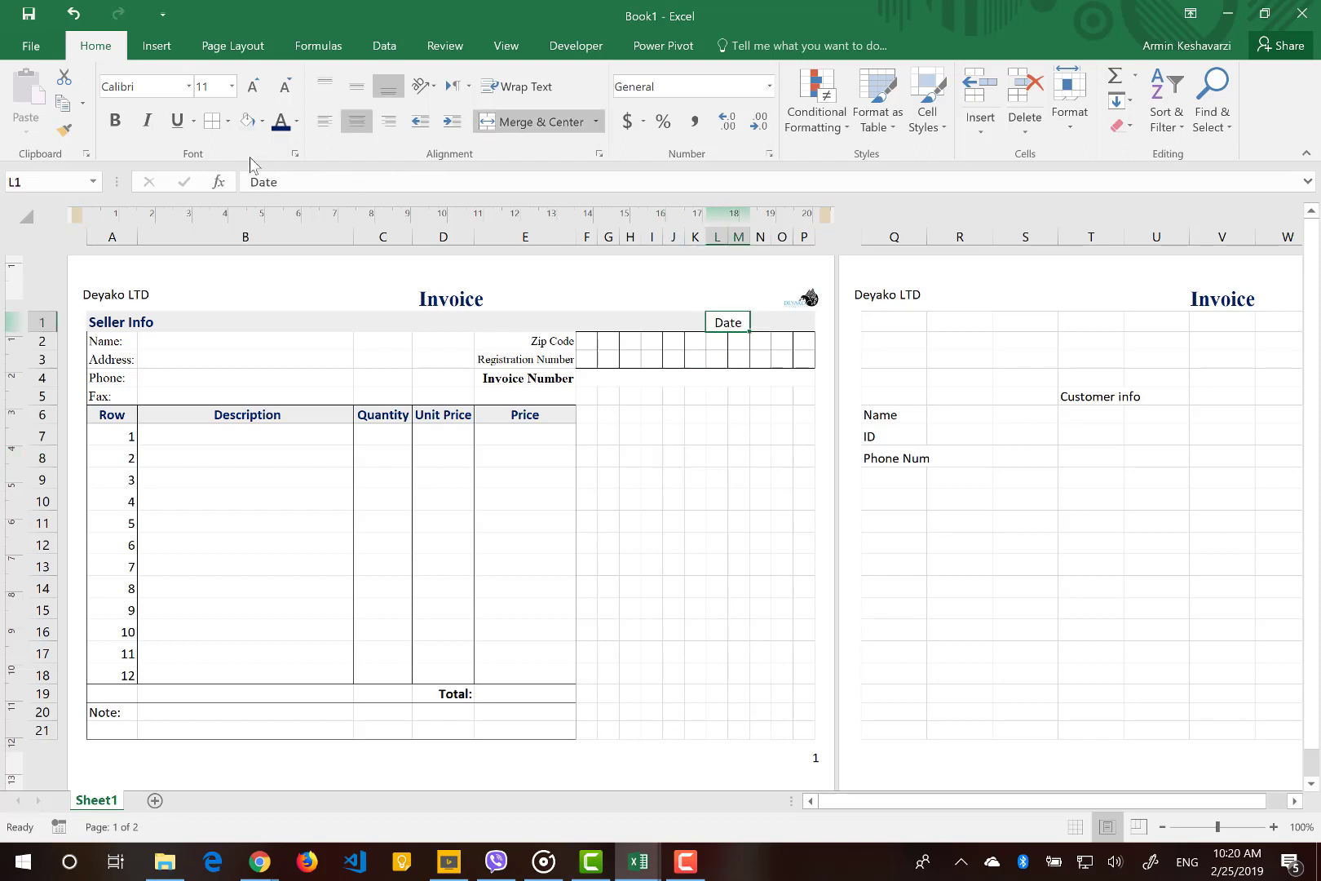
click(309, 181)
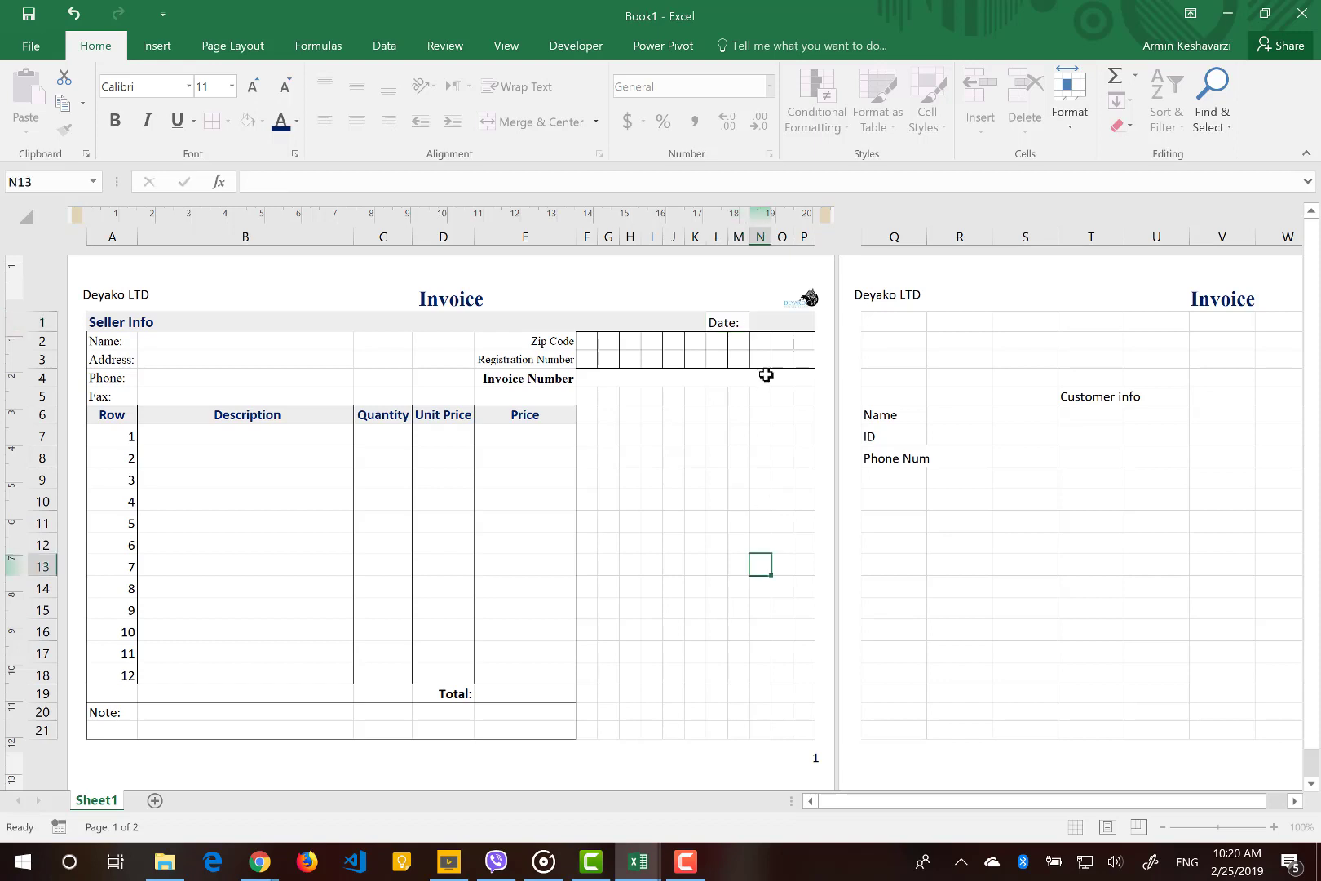
click(726, 322)
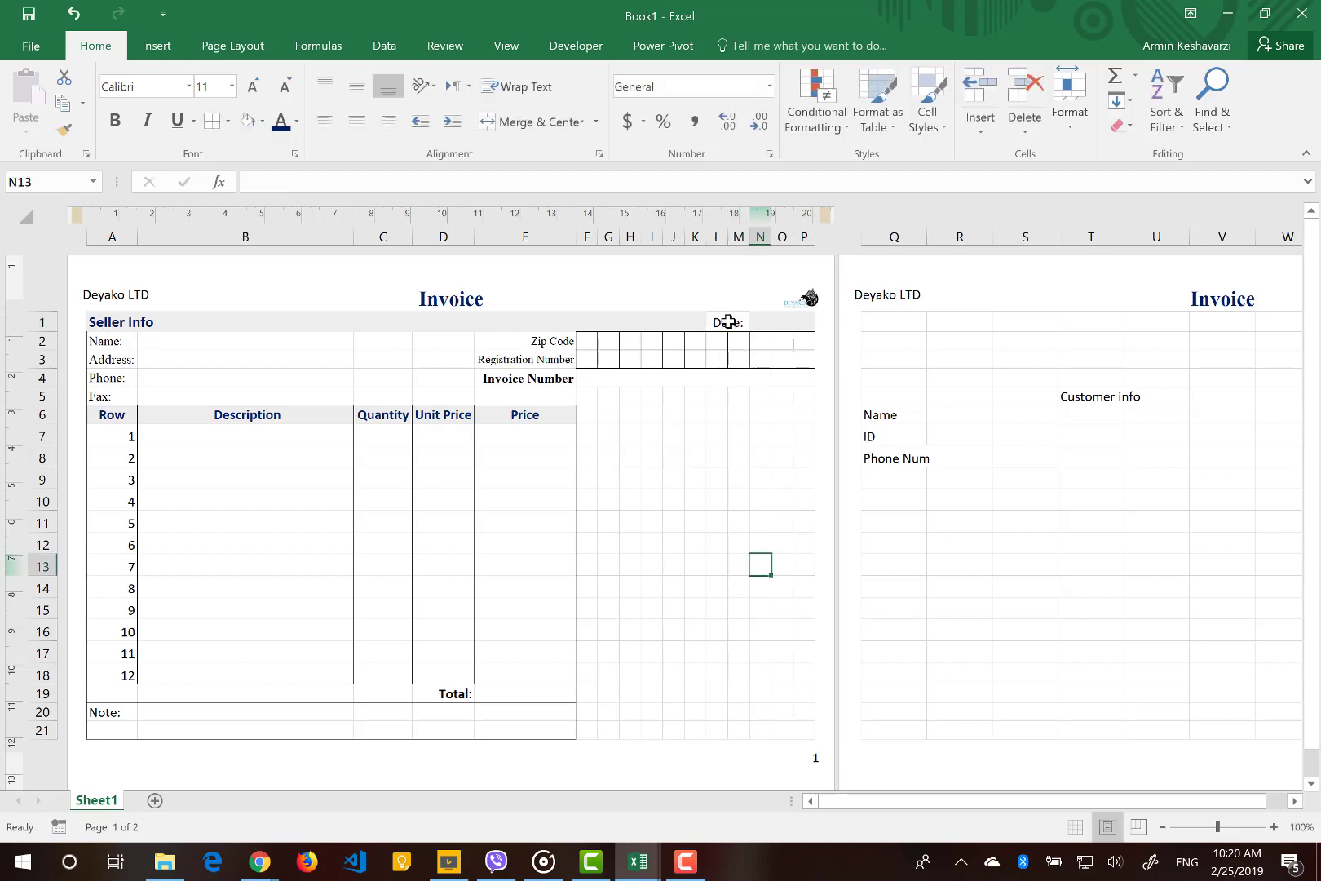
click(387, 121)
click(672, 454)
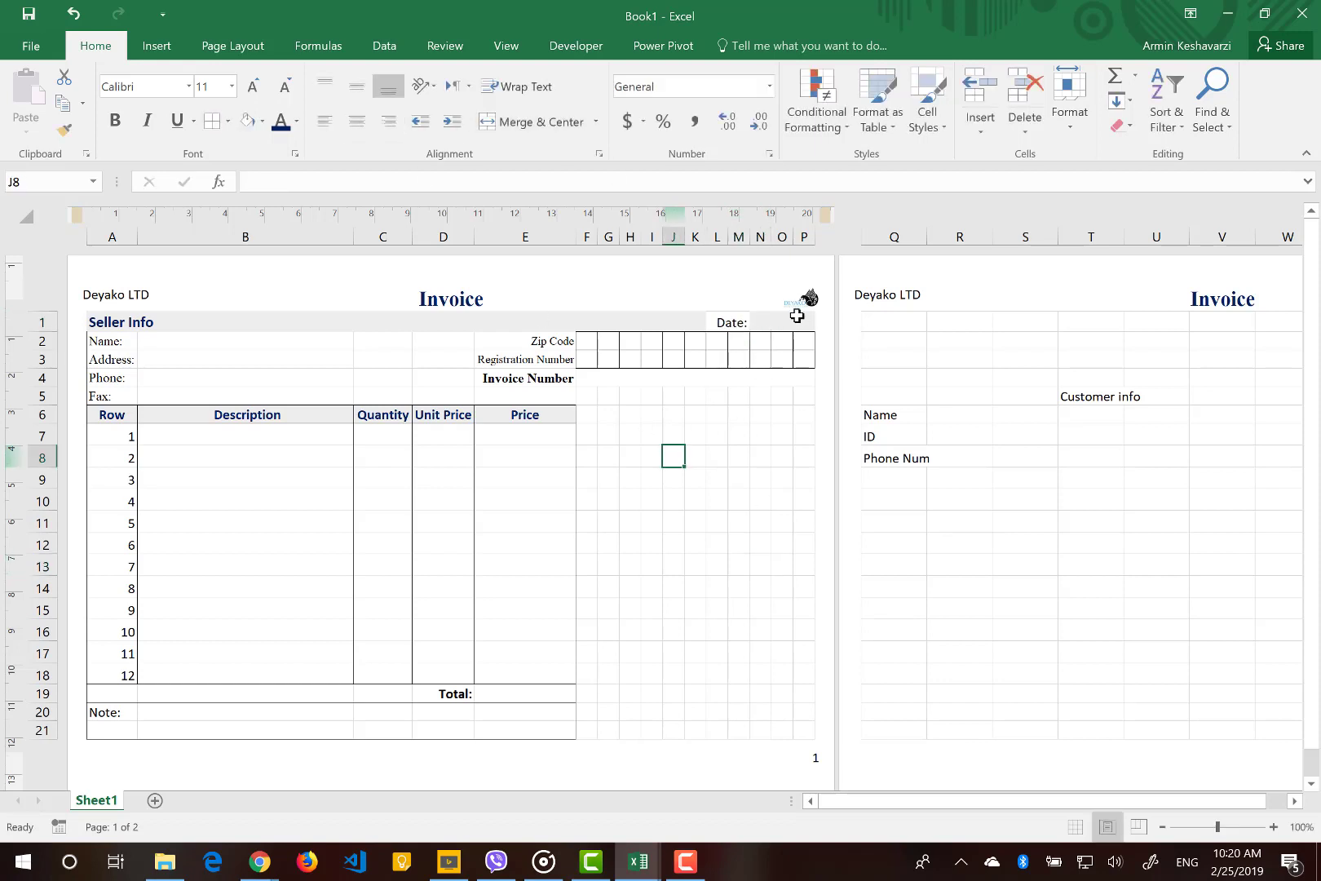
Merge and center the Seller Info heading across A1:K1.
drag(799, 319, 618, 328)
click(741, 512)
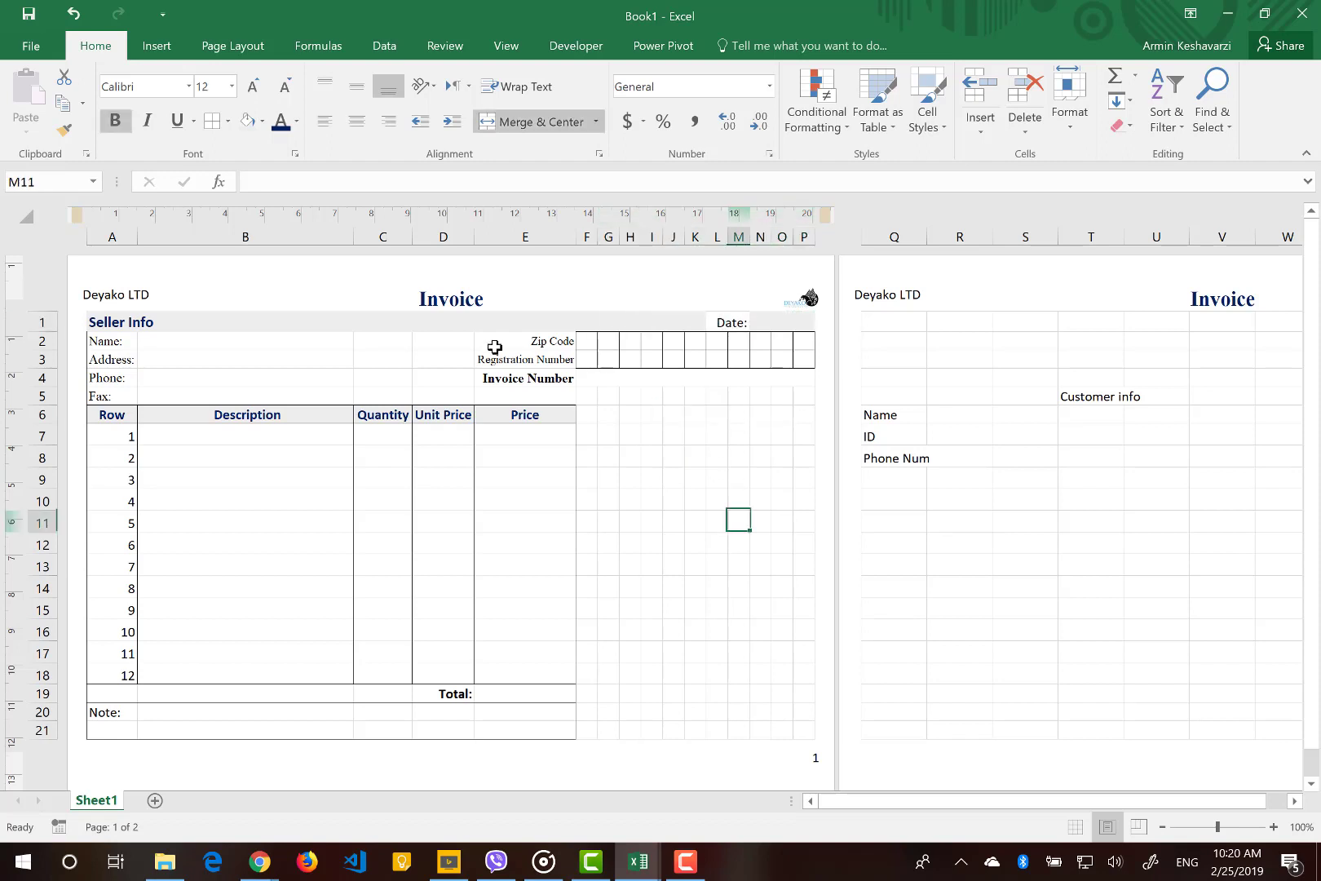
drag(124, 321, 695, 325)
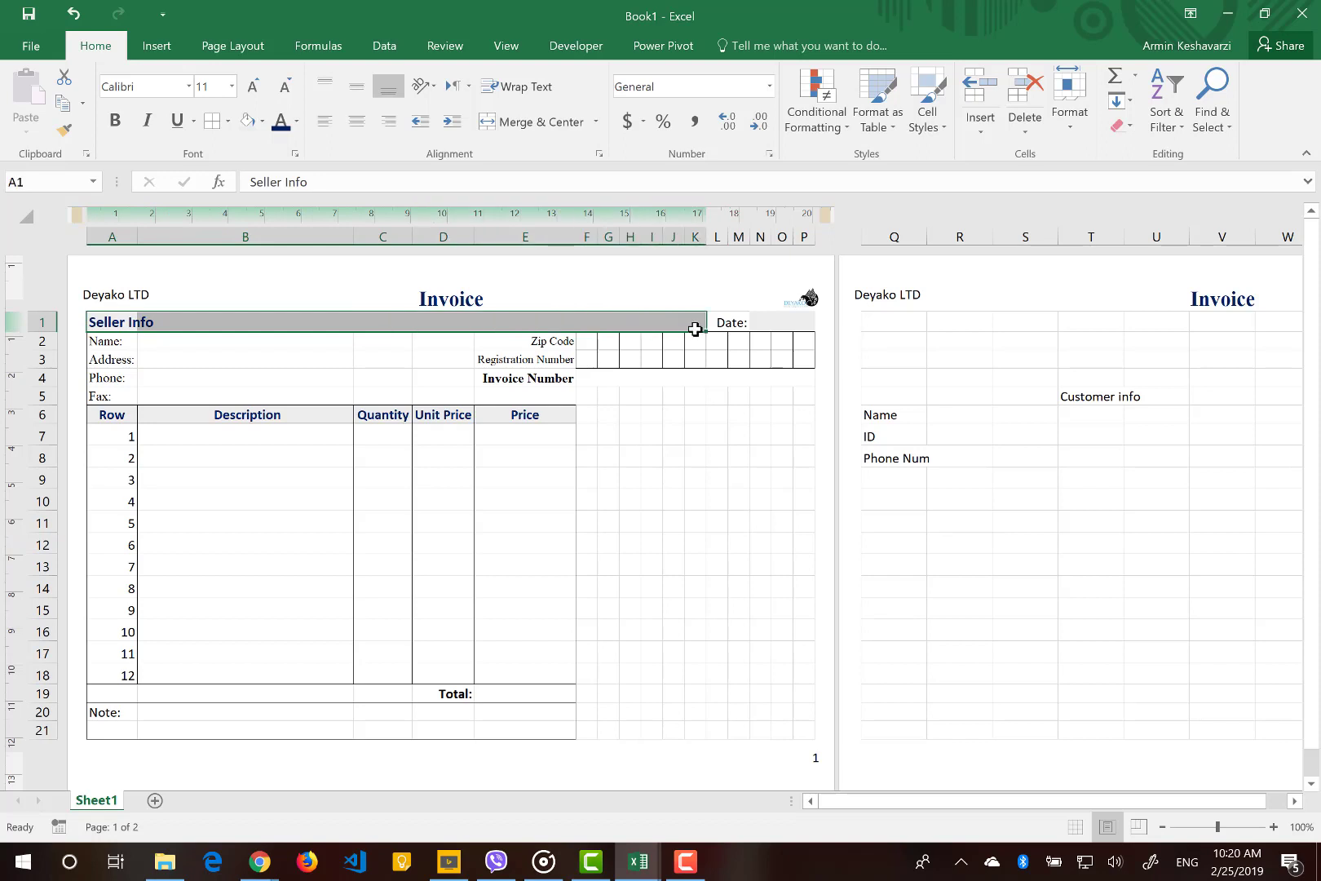
click(496, 120)
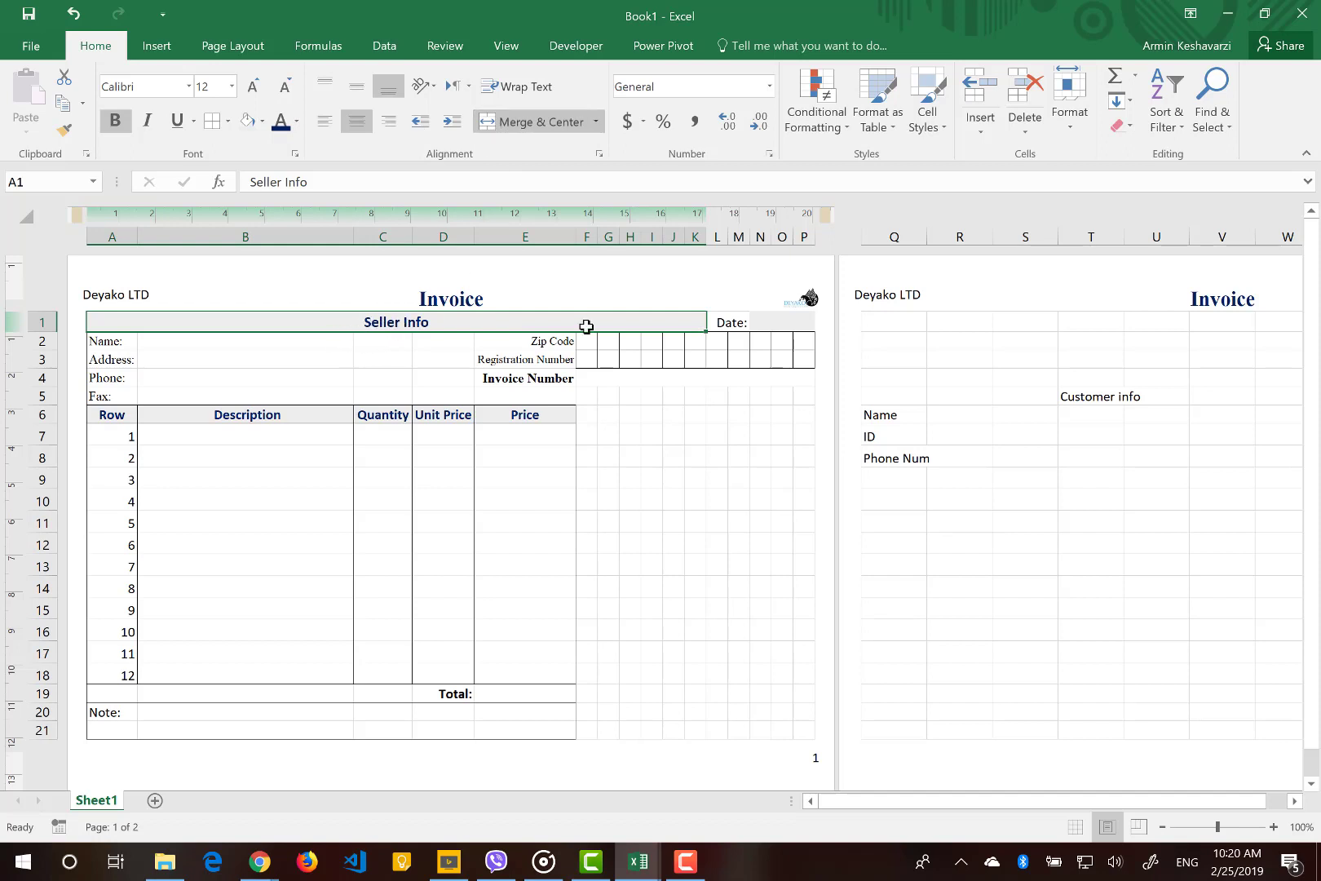
Apply the light gray fill across the whole first row, A1:P1, including the Date label.
drag(787, 326, 98, 320)
click(99, 320)
drag(807, 322, 202, 319)
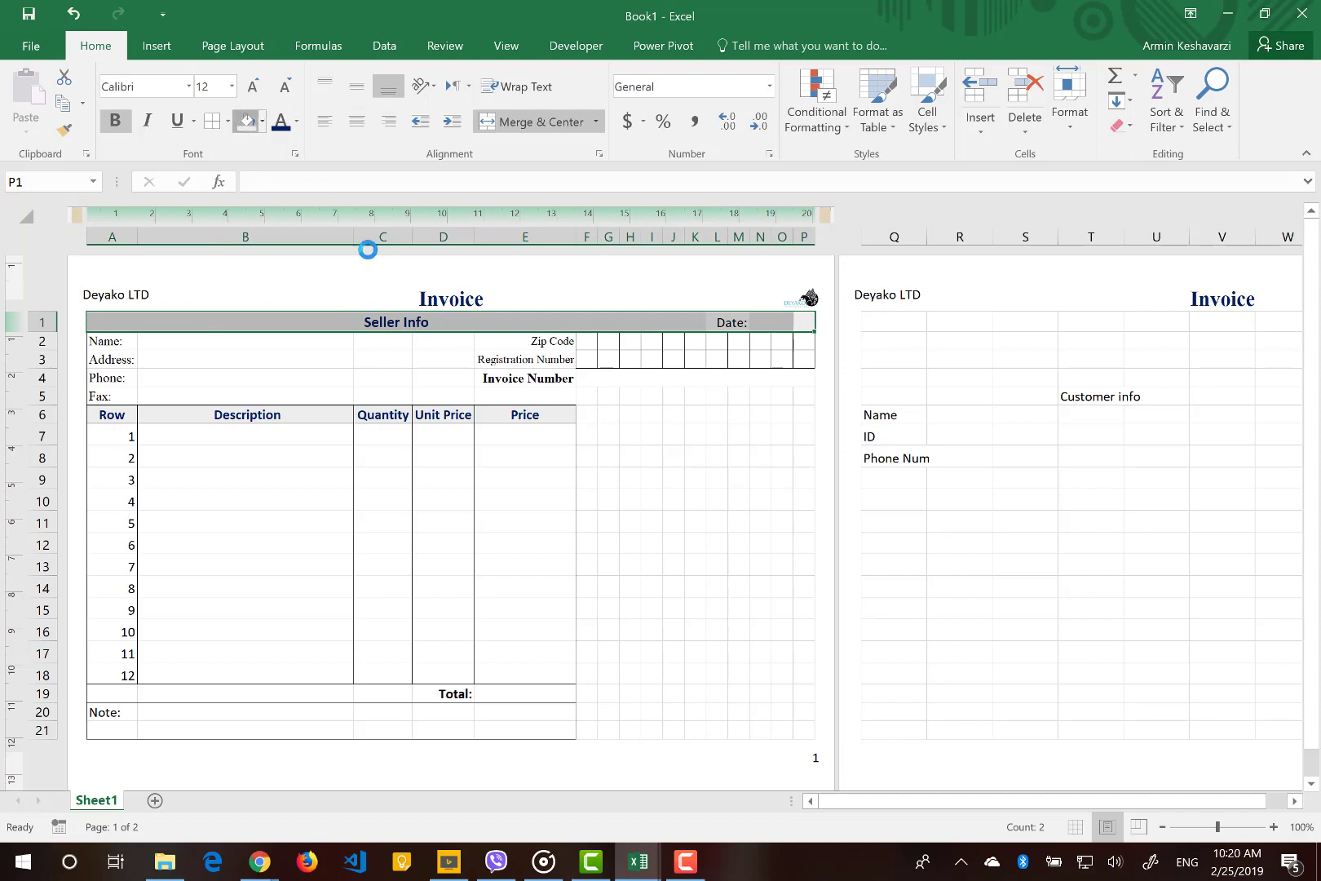
click(651, 450)
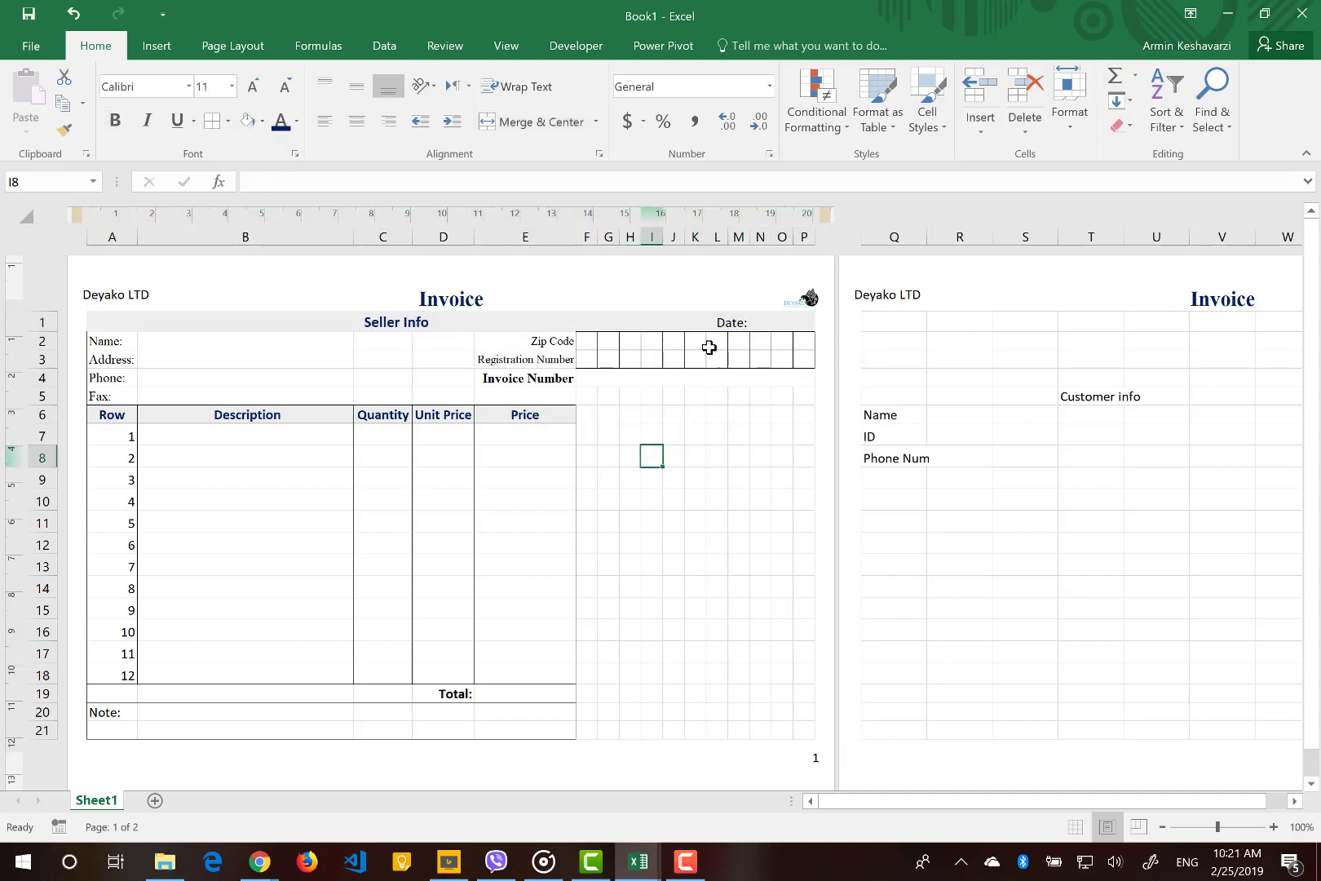
Merge and center cells N1:P1 into one box for the date value beside the Date label.
click(759, 322)
click(798, 323)
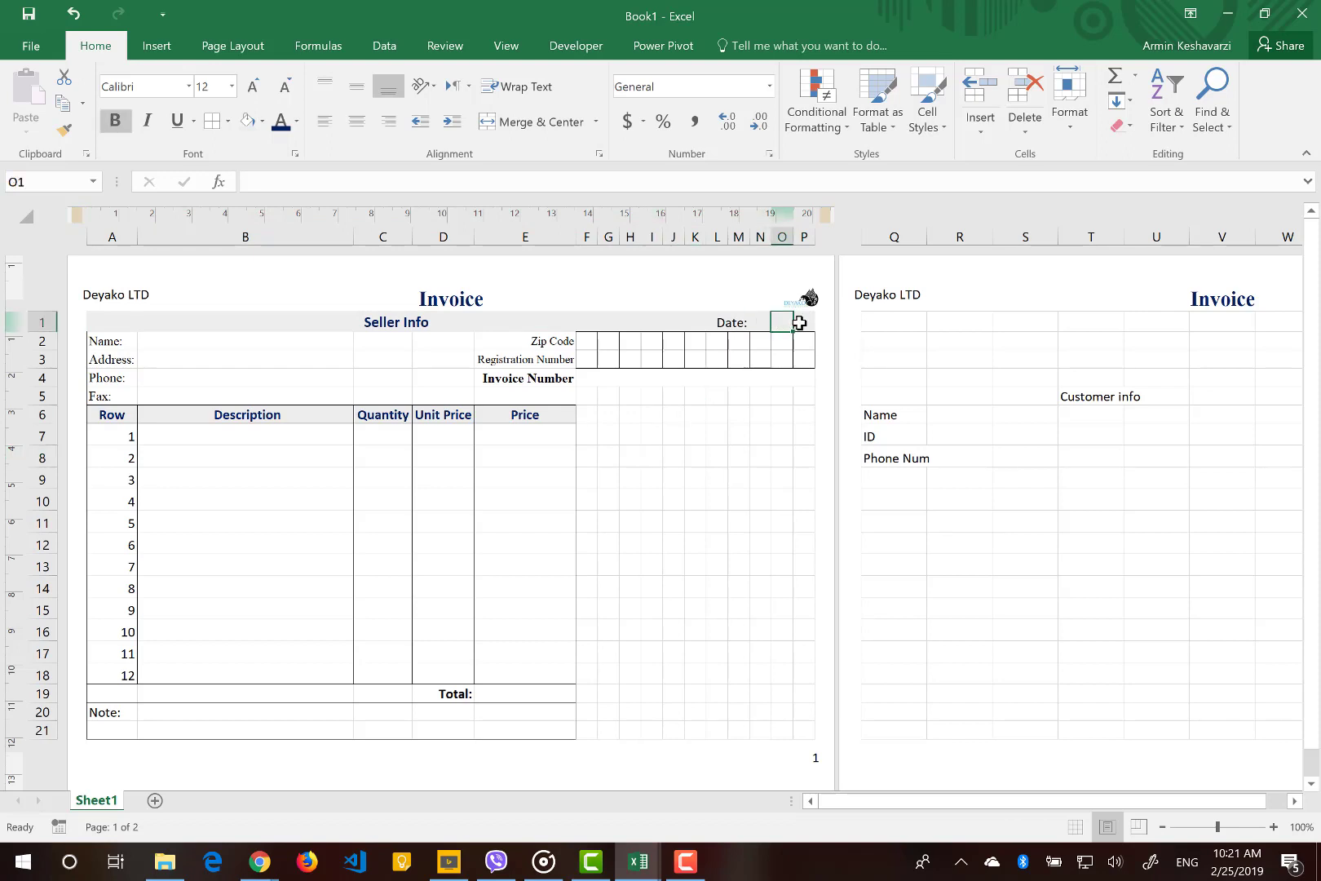
click(755, 323)
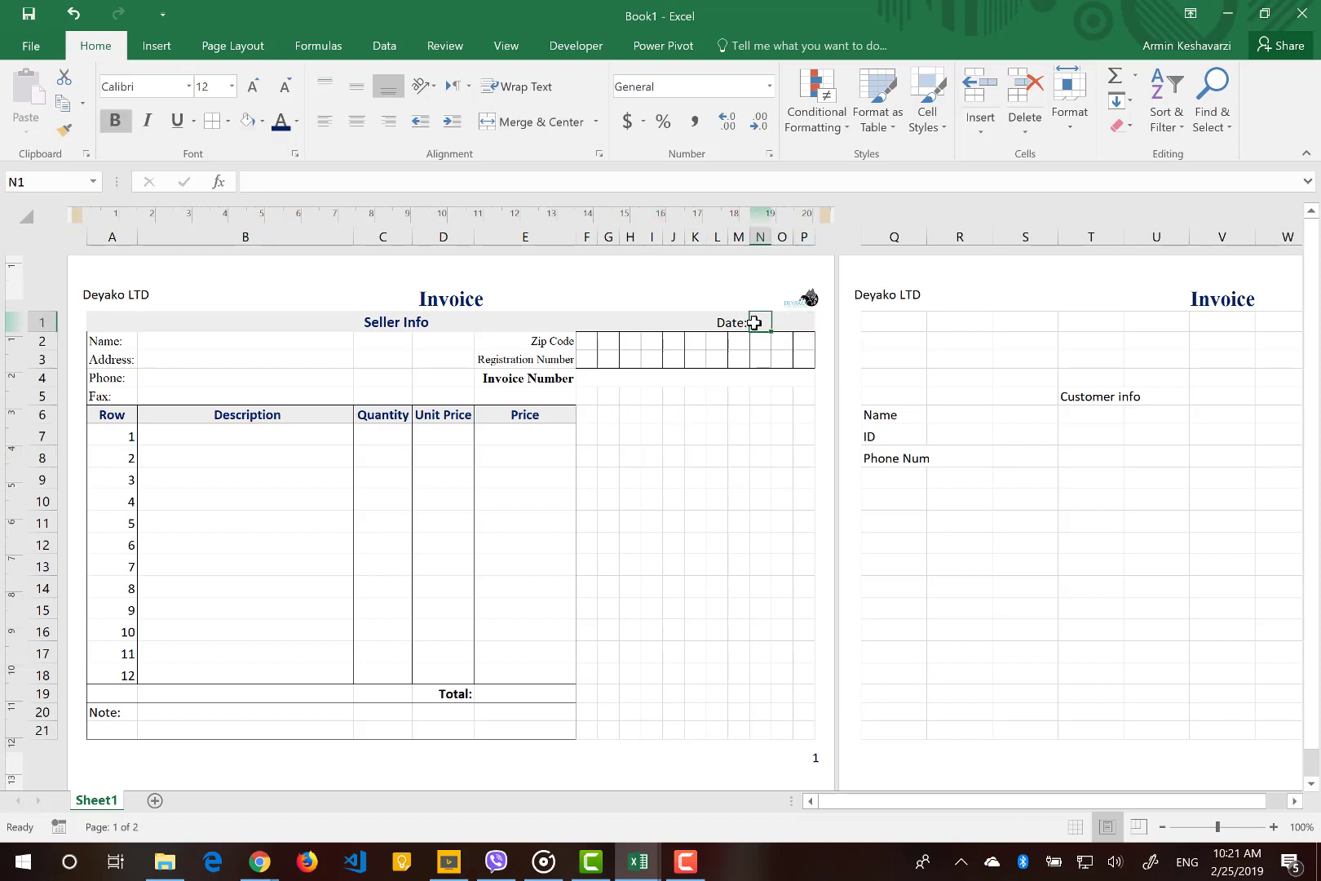
drag(806, 321, 767, 319)
click(489, 122)
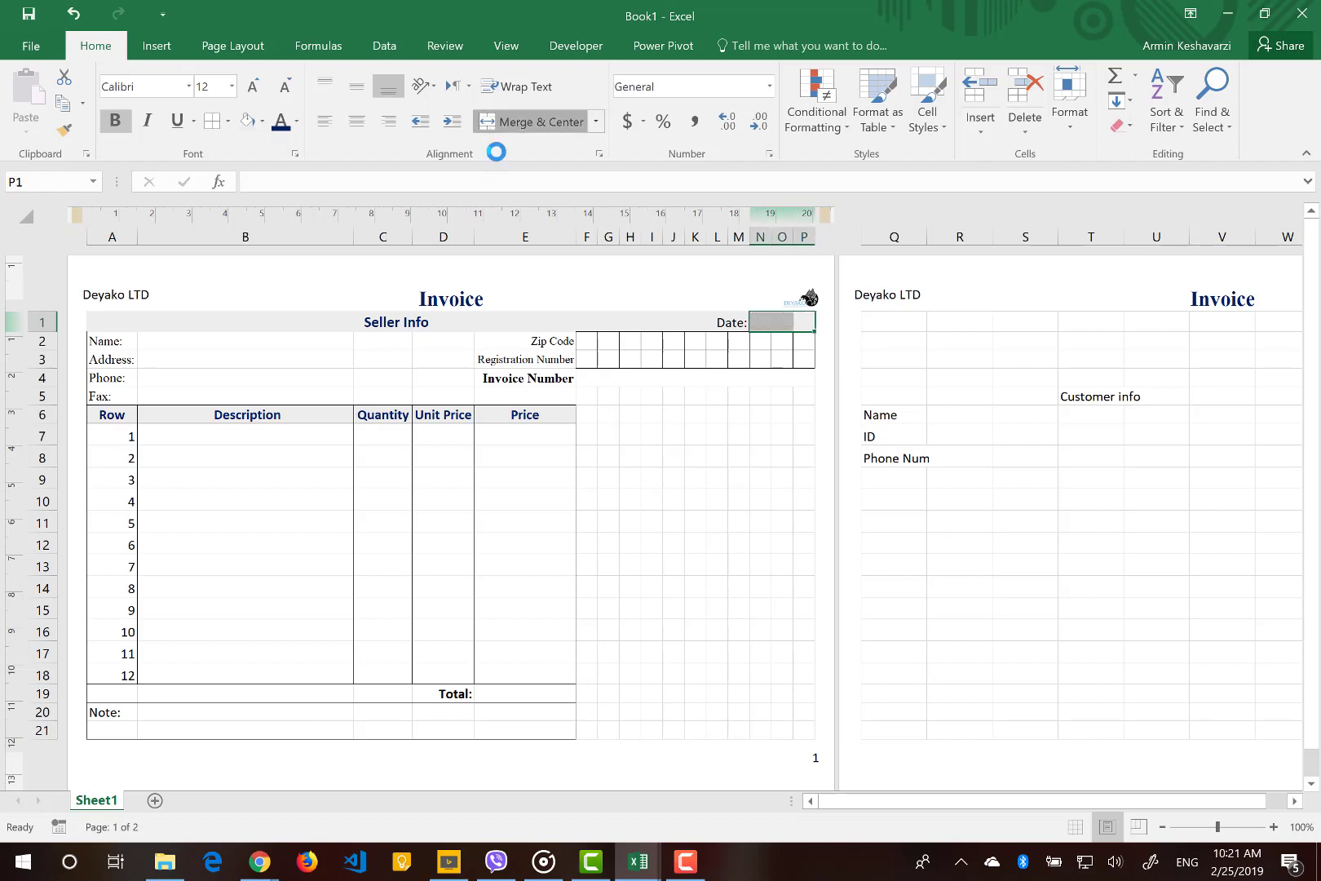
click(649, 477)
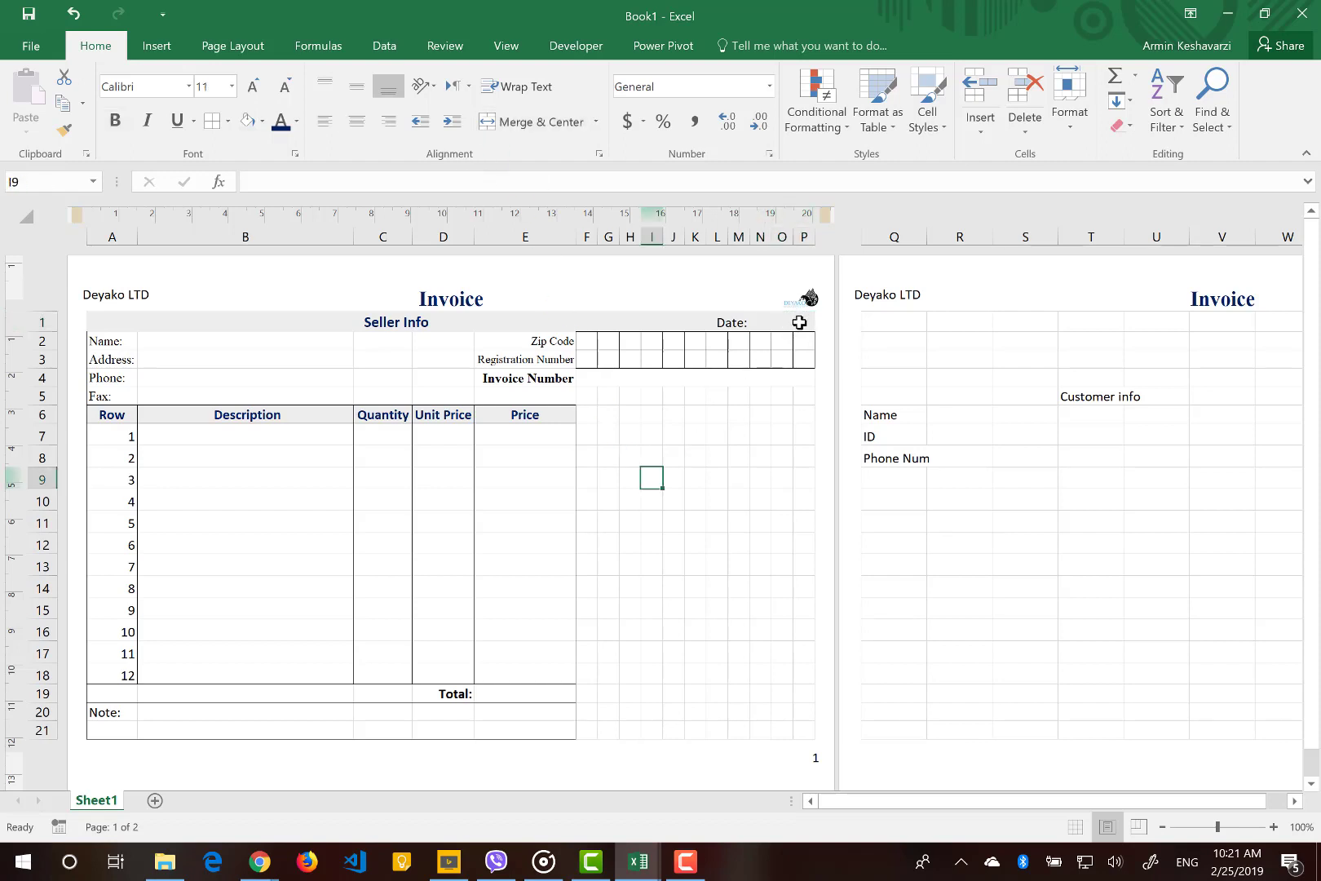
Enter the date 2019/02/15 in the merged date box N1.
click(799, 322)
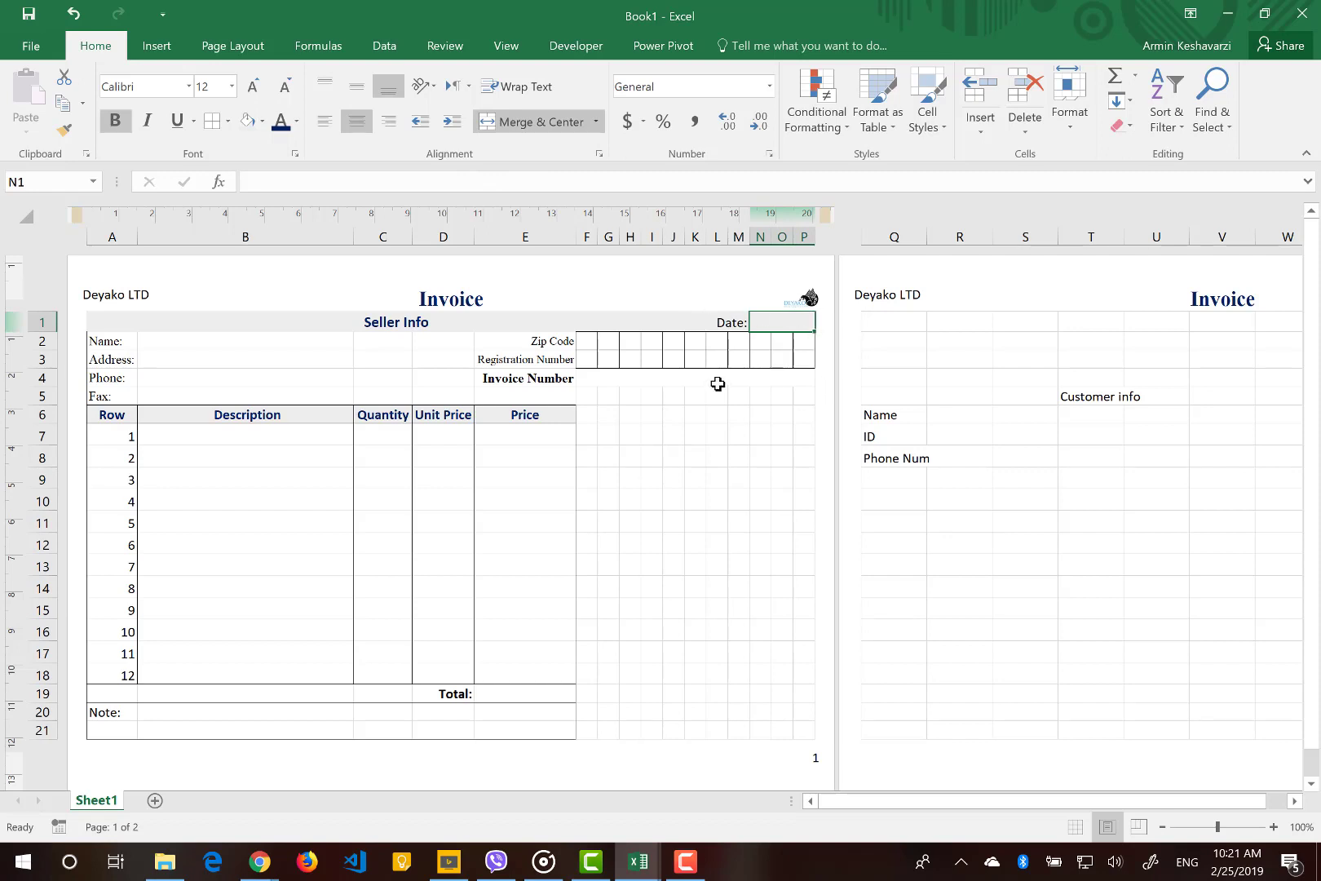
text(2019)
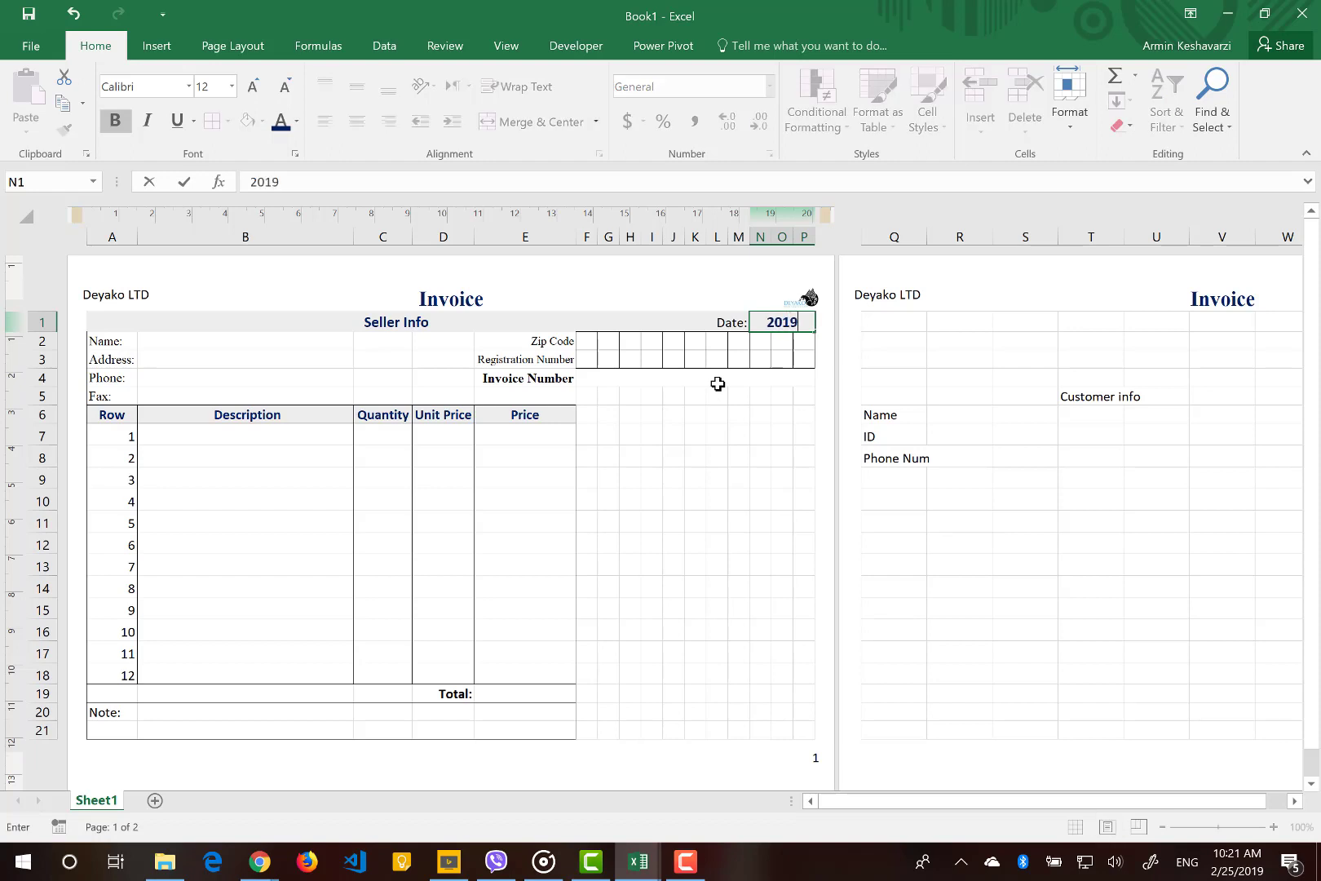
text(/02/15)
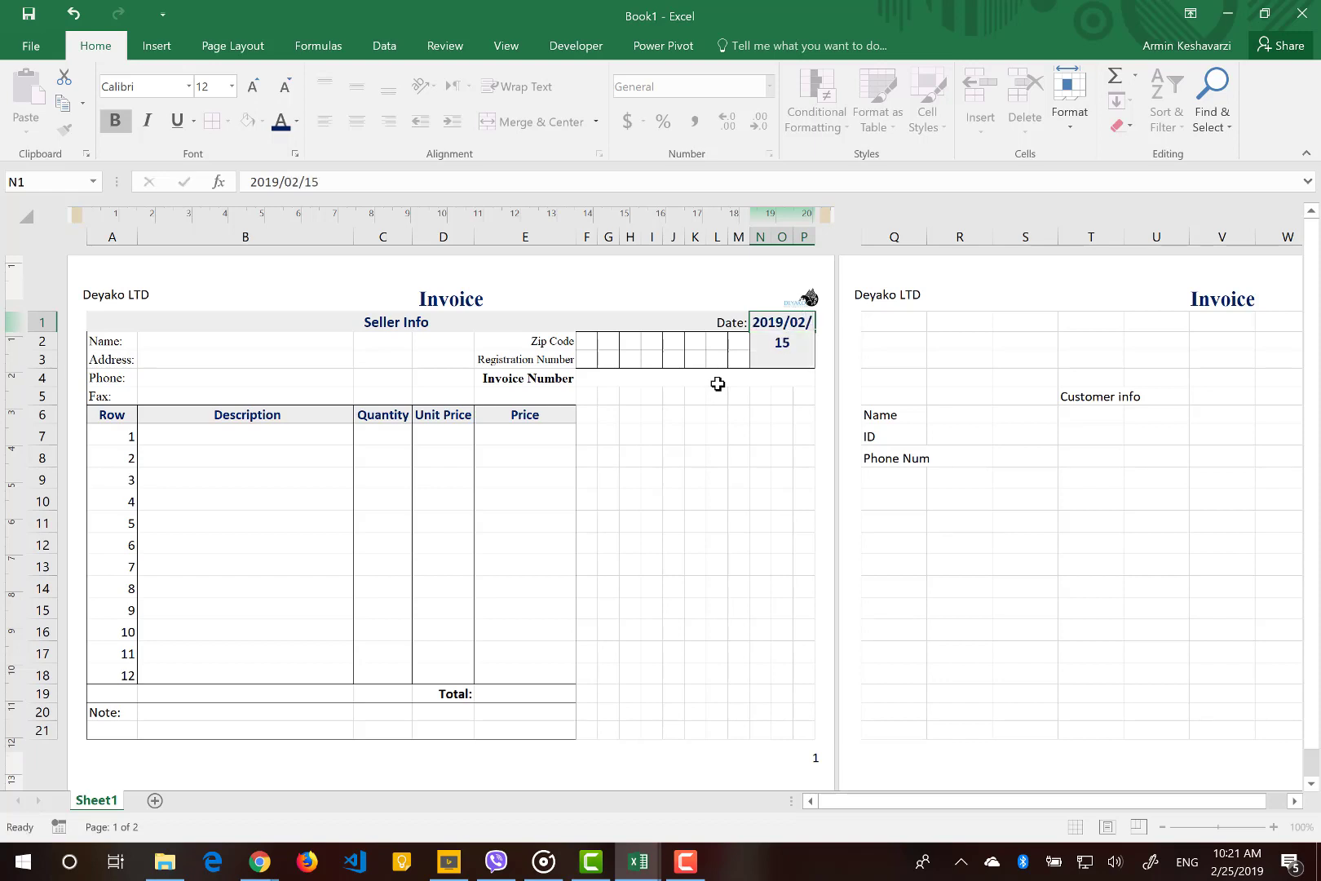
key(ctrl+Return)
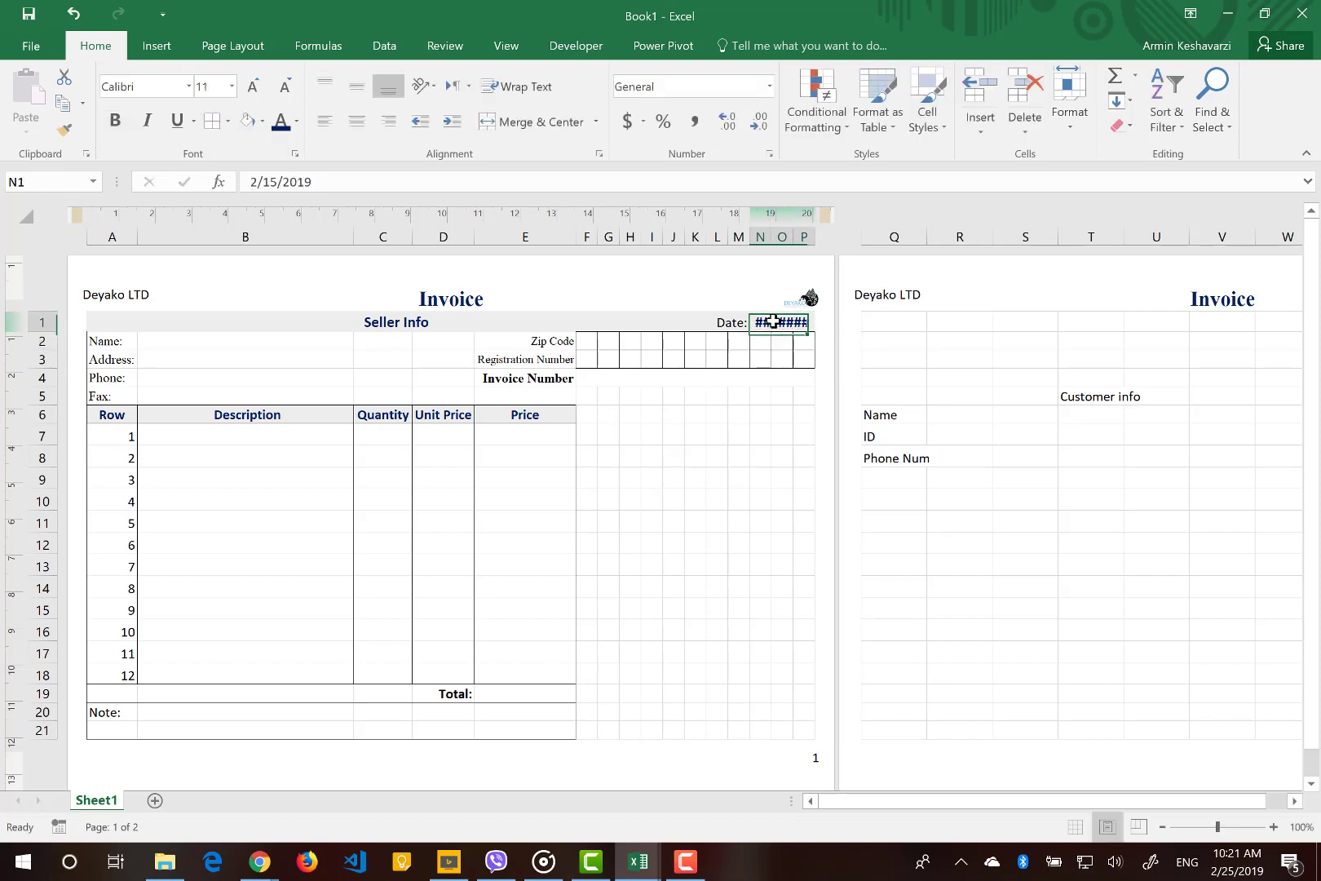
Reduce the date in N1 to font size 9 and remove its bold formatting so it fits the box.
click(287, 95)
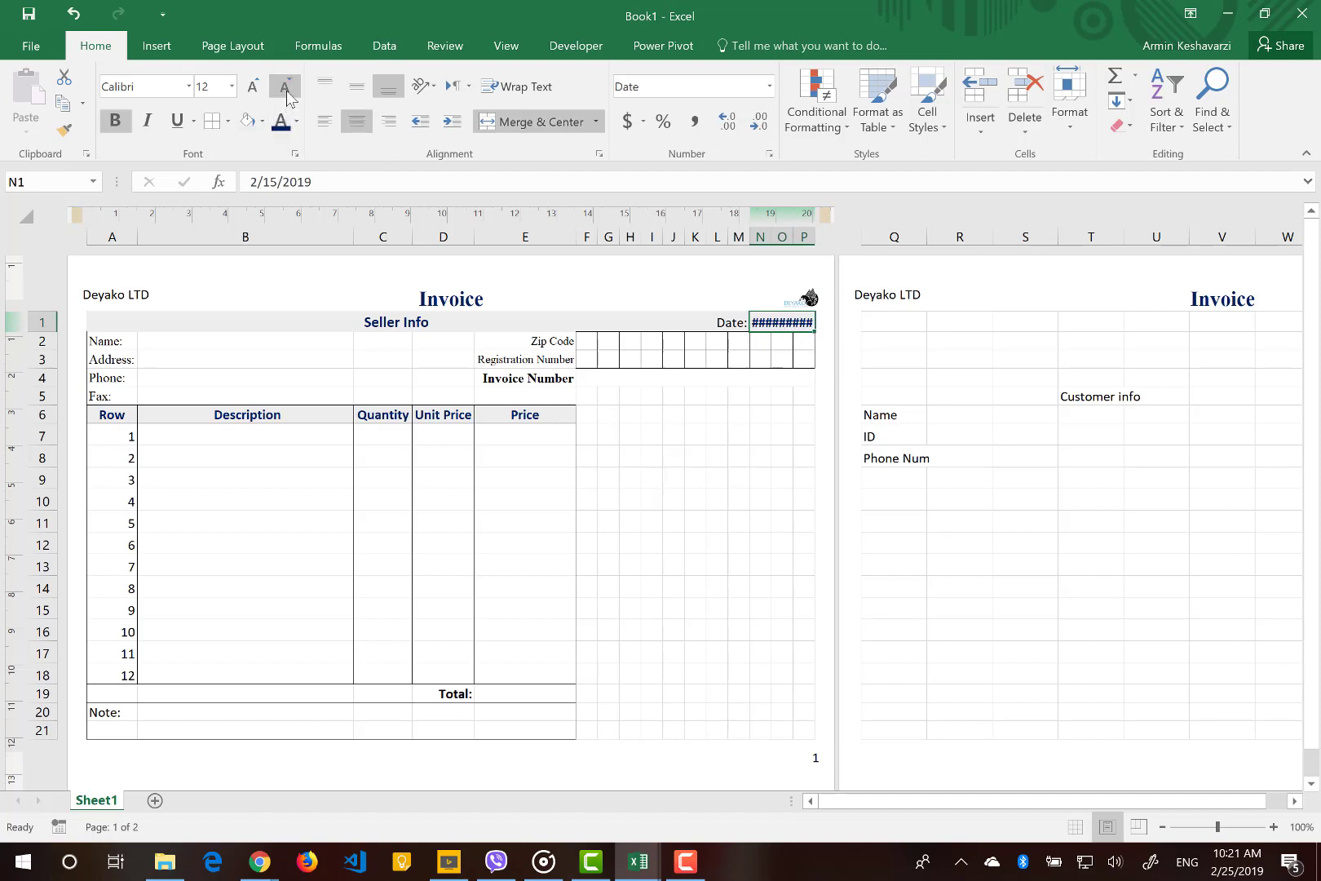
click(287, 94)
click(292, 88)
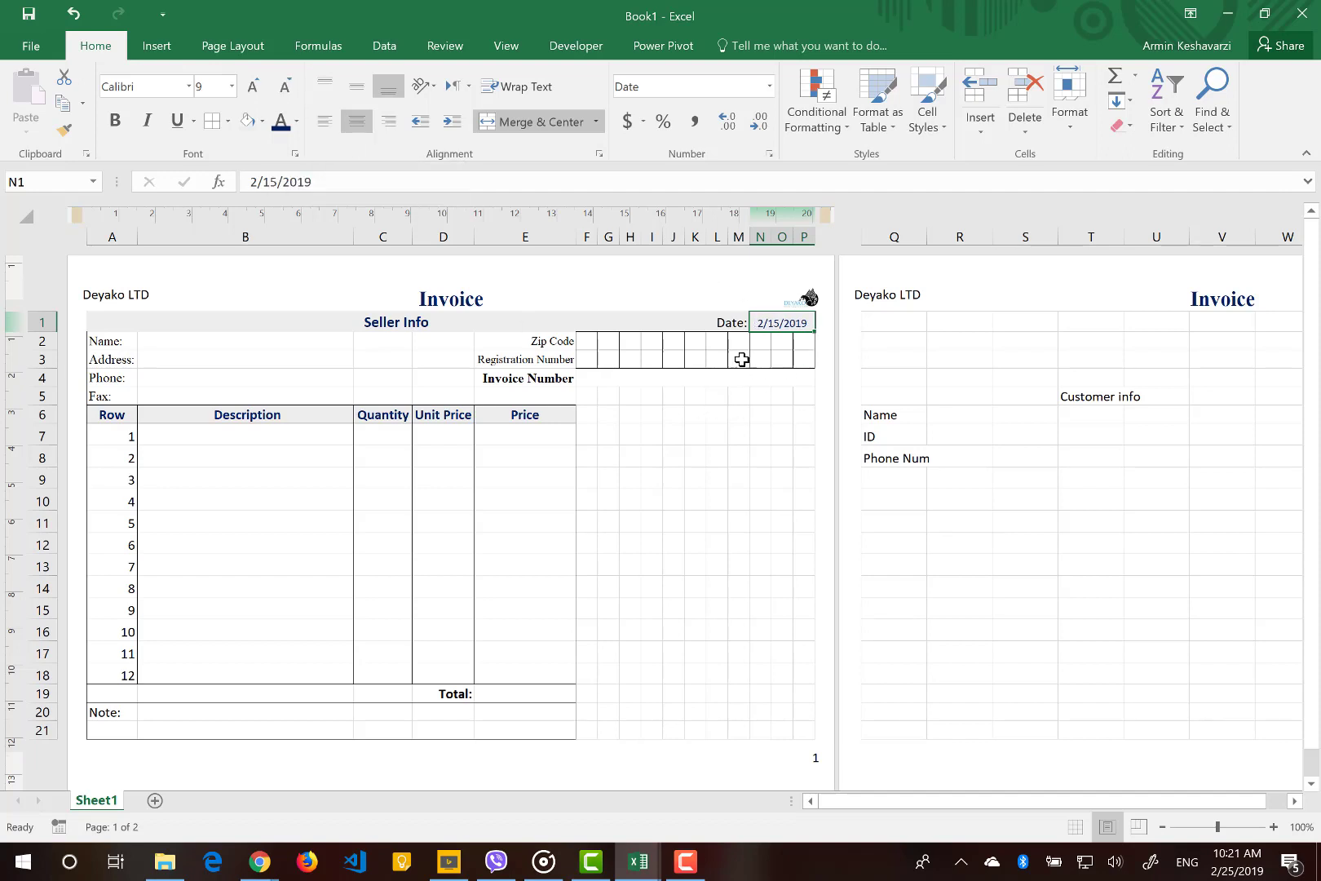
Make the Date: label in L1 bold to match the Seller Info heading.
click(731, 430)
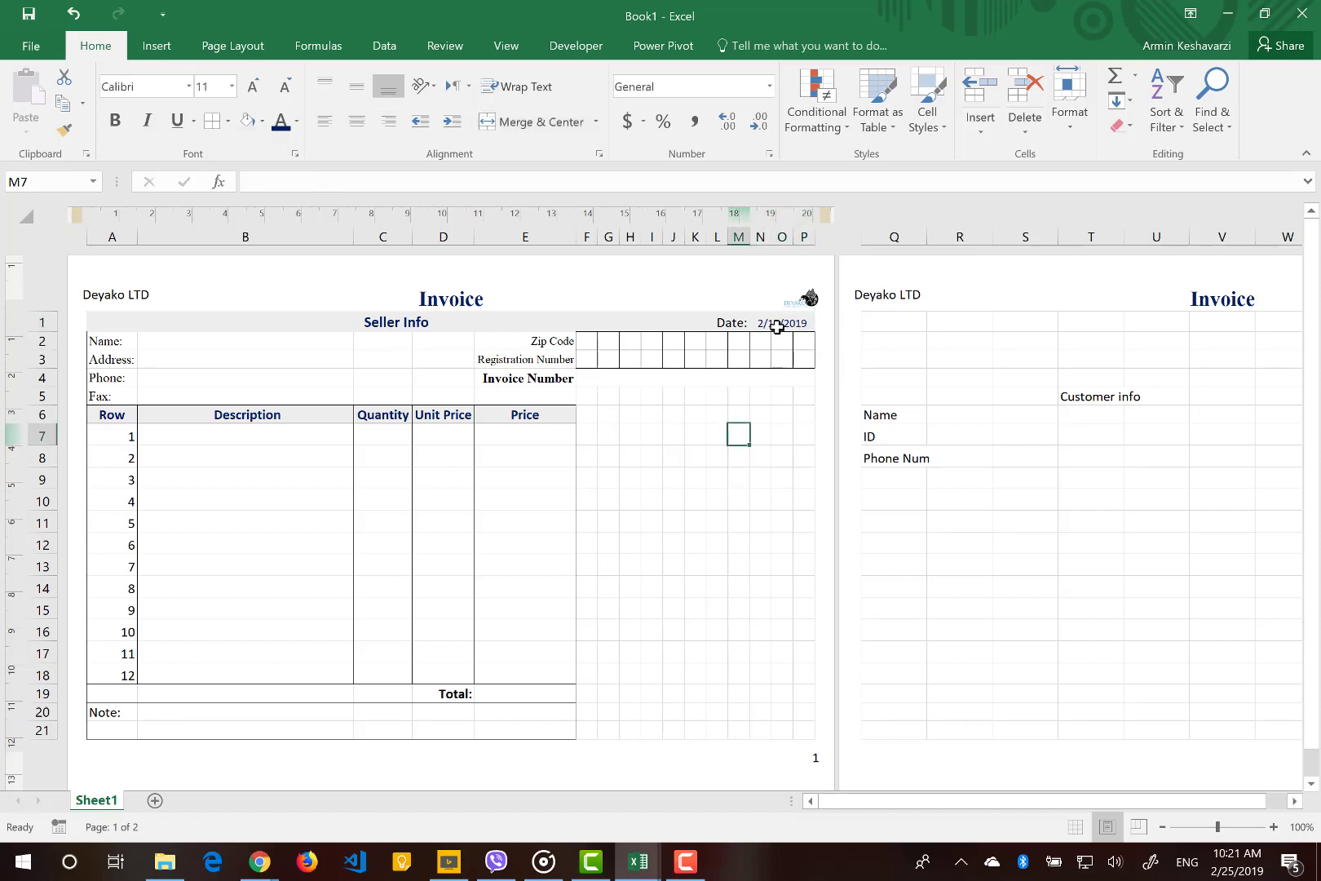
click(778, 327)
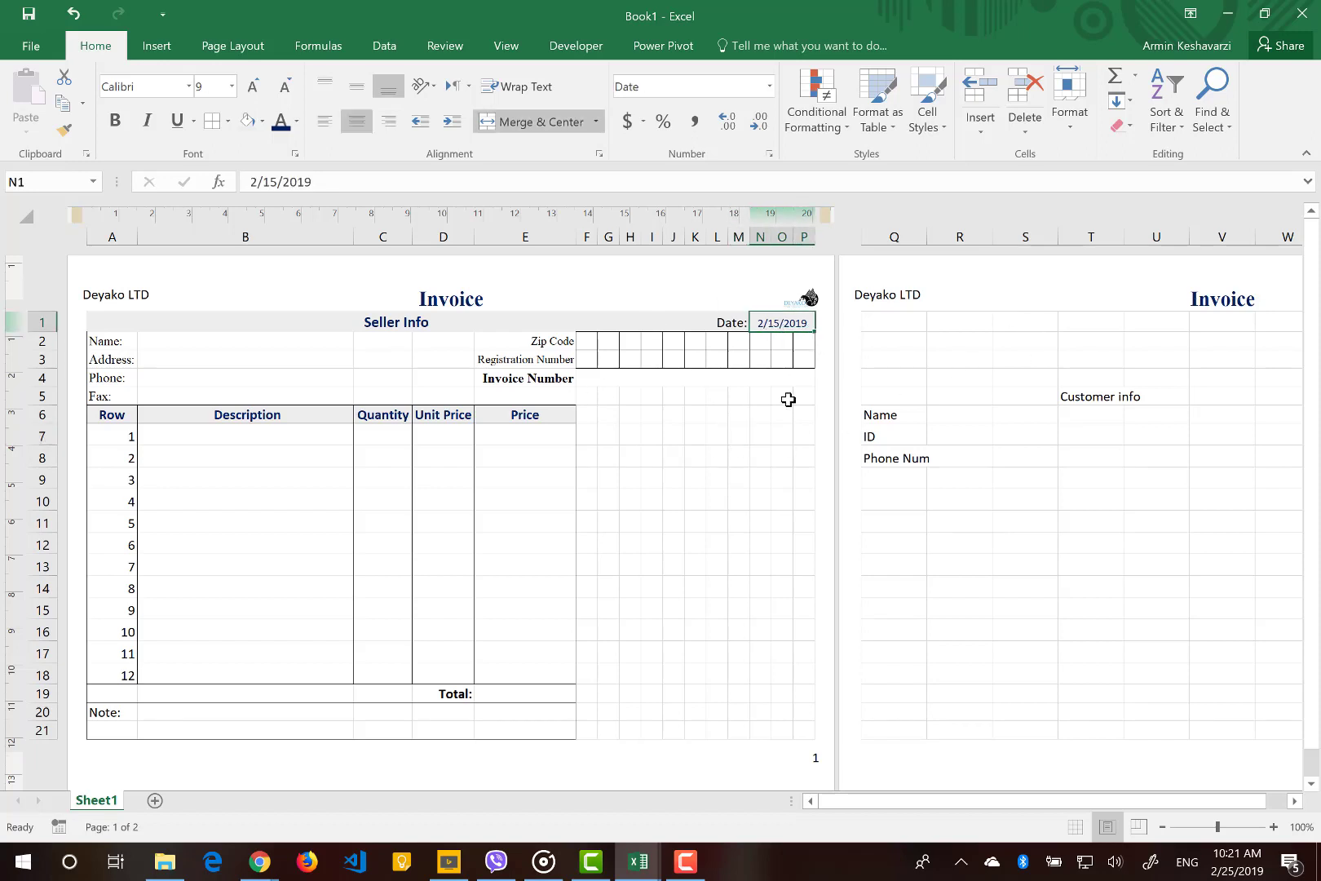
click(727, 319)
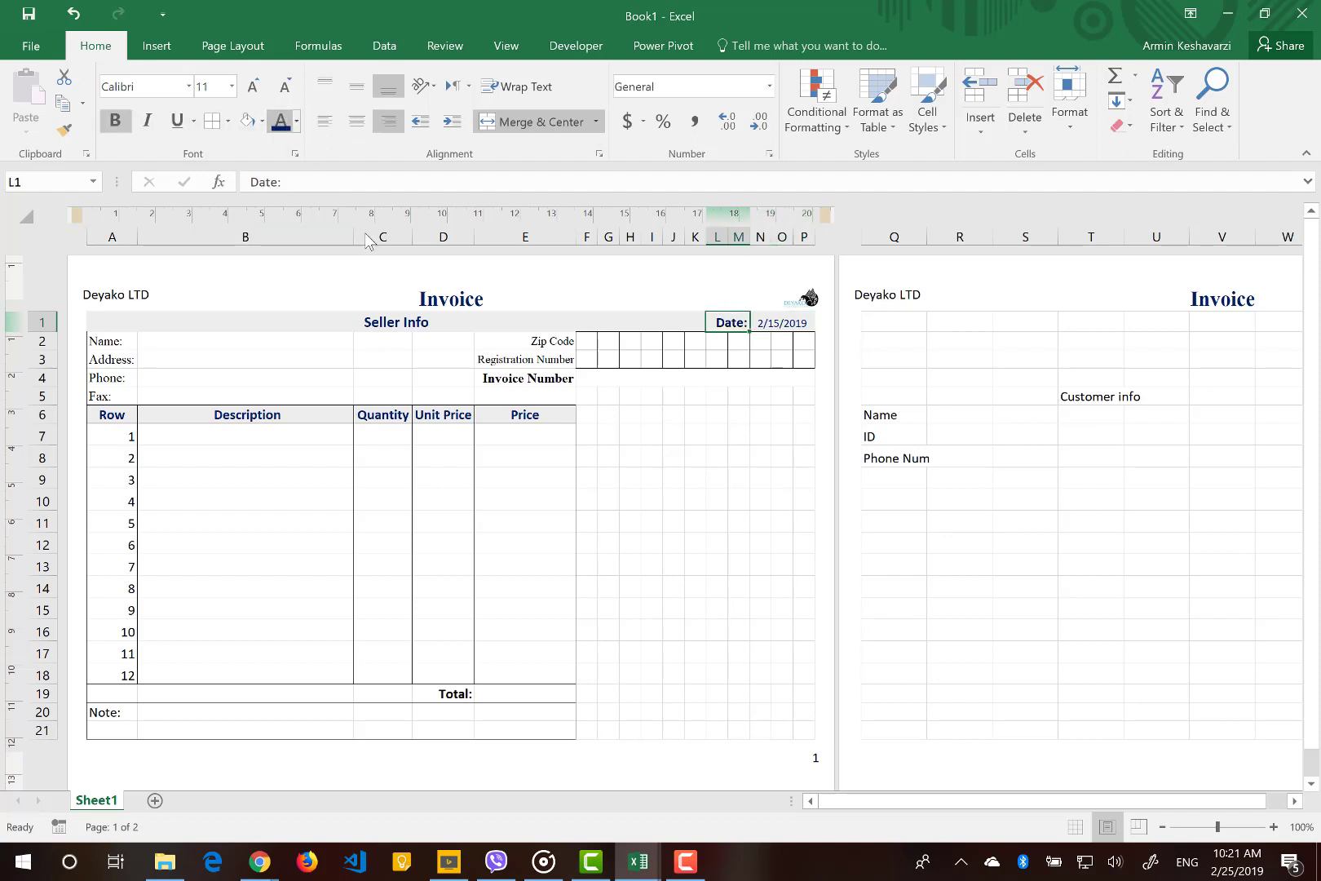
click(691, 485)
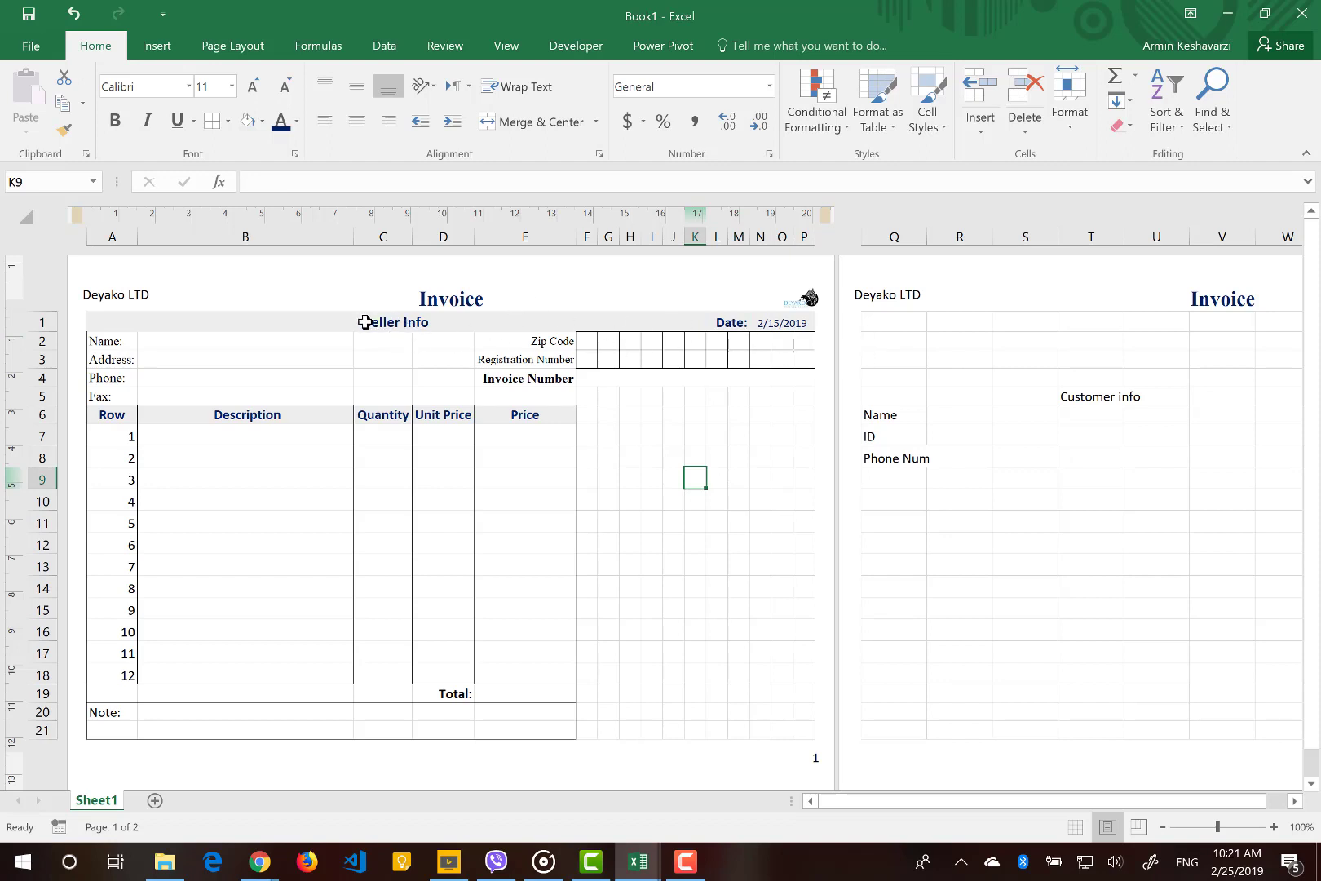
drag(359, 322, 752, 395)
click(740, 499)
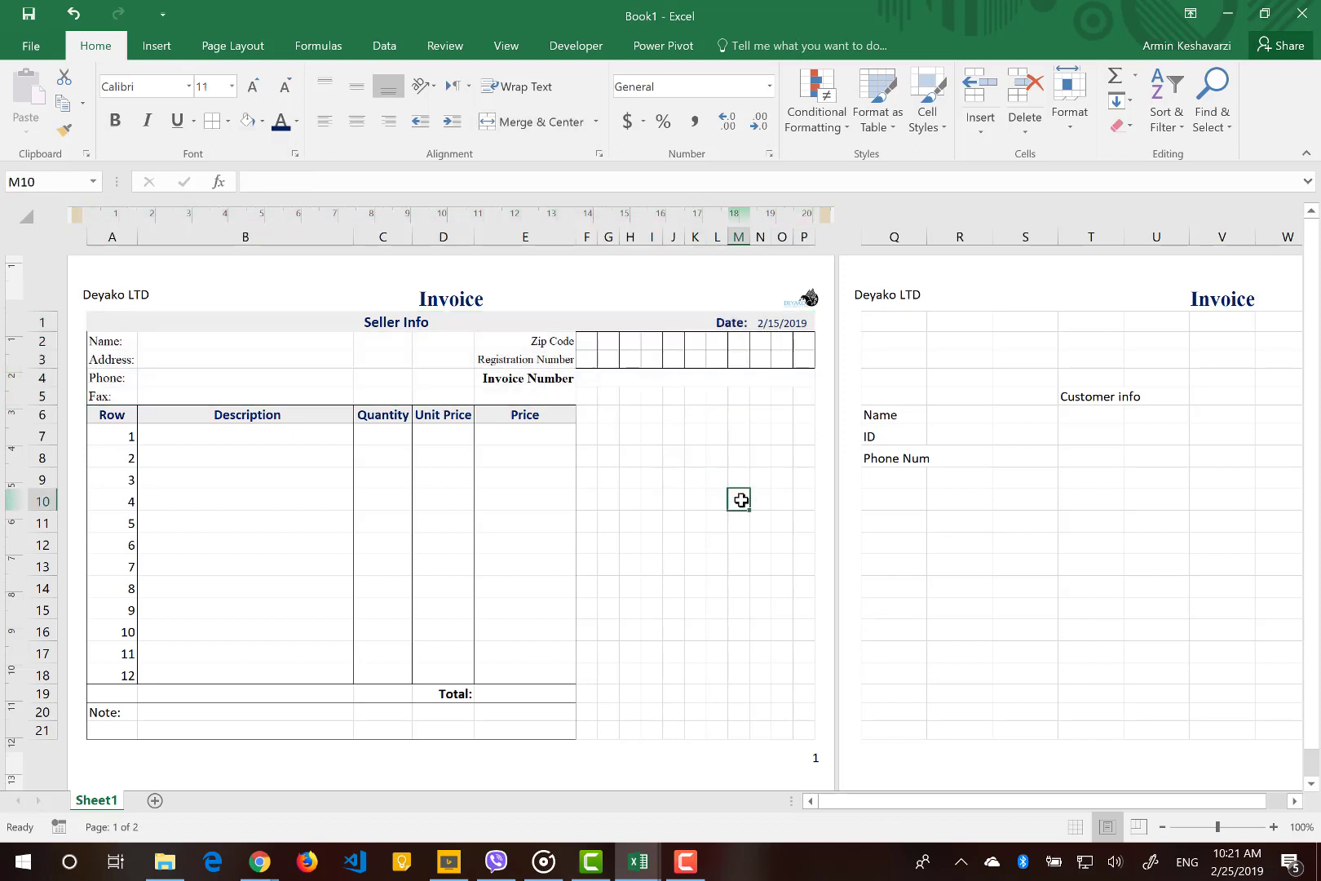
Examine the Customer info block, F6:Q21, on the Invoice sheet of the Invoice Management workbook and return to Book1.
mouse_move(639, 862)
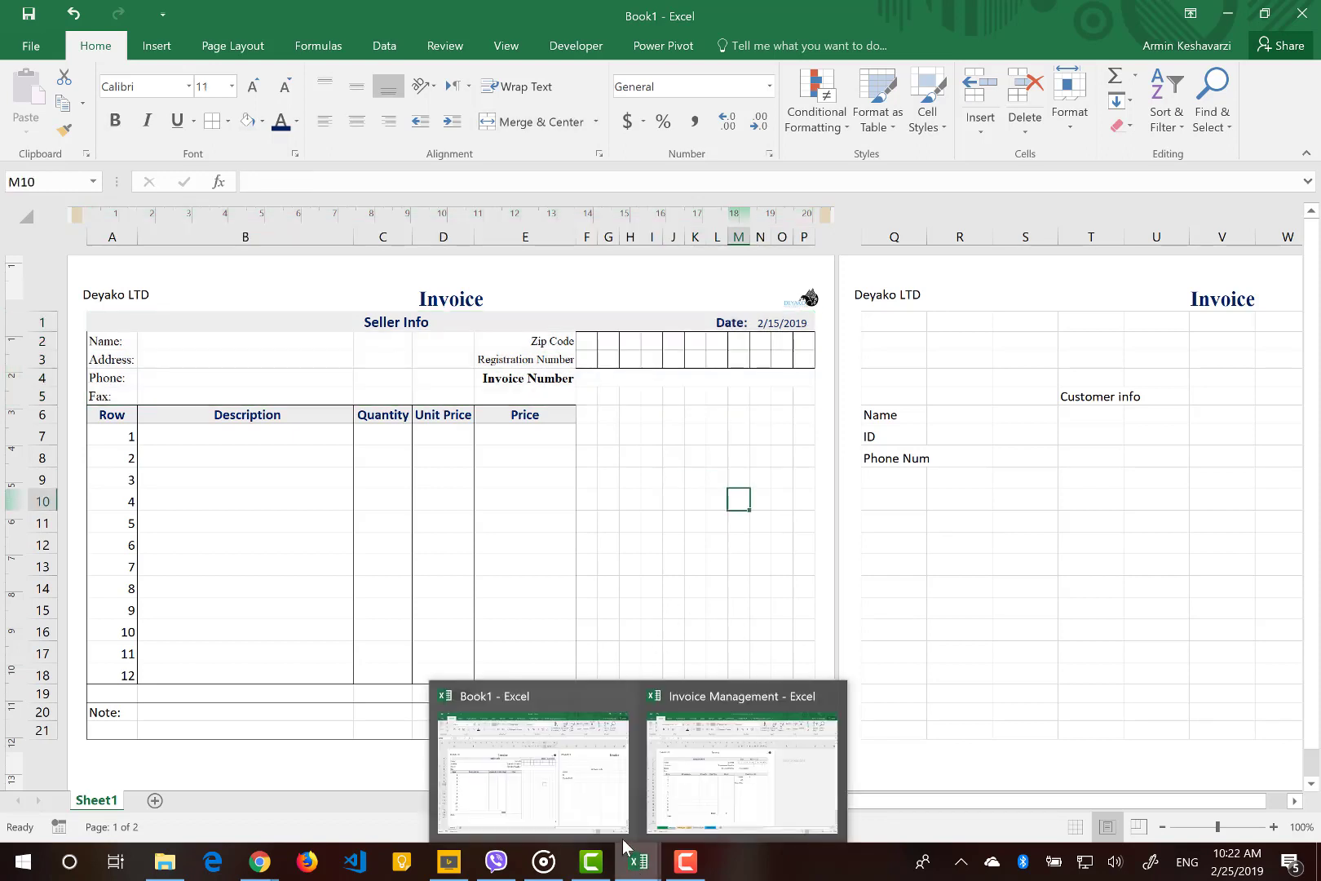
click(716, 795)
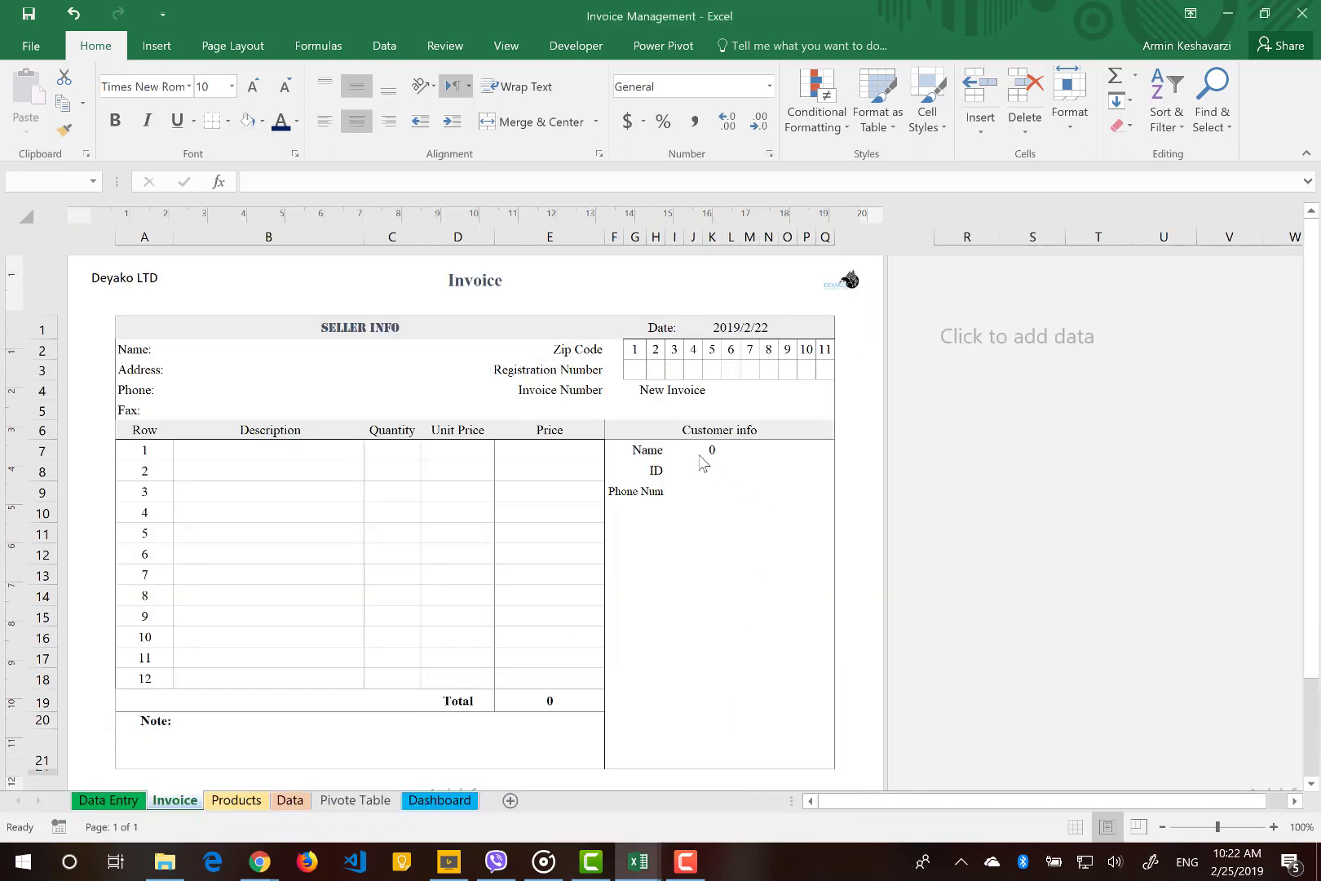
click(697, 429)
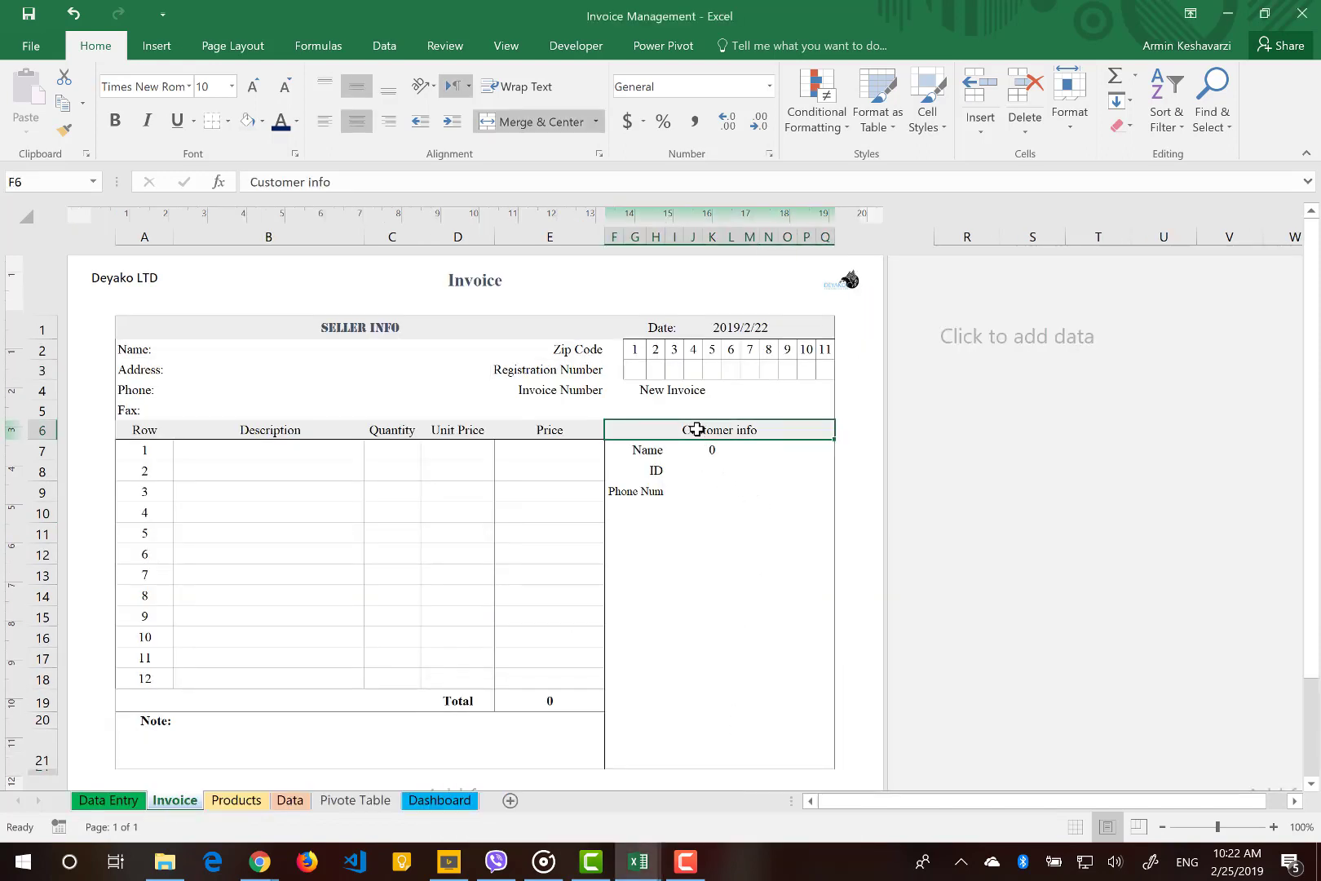
drag(696, 429, 693, 768)
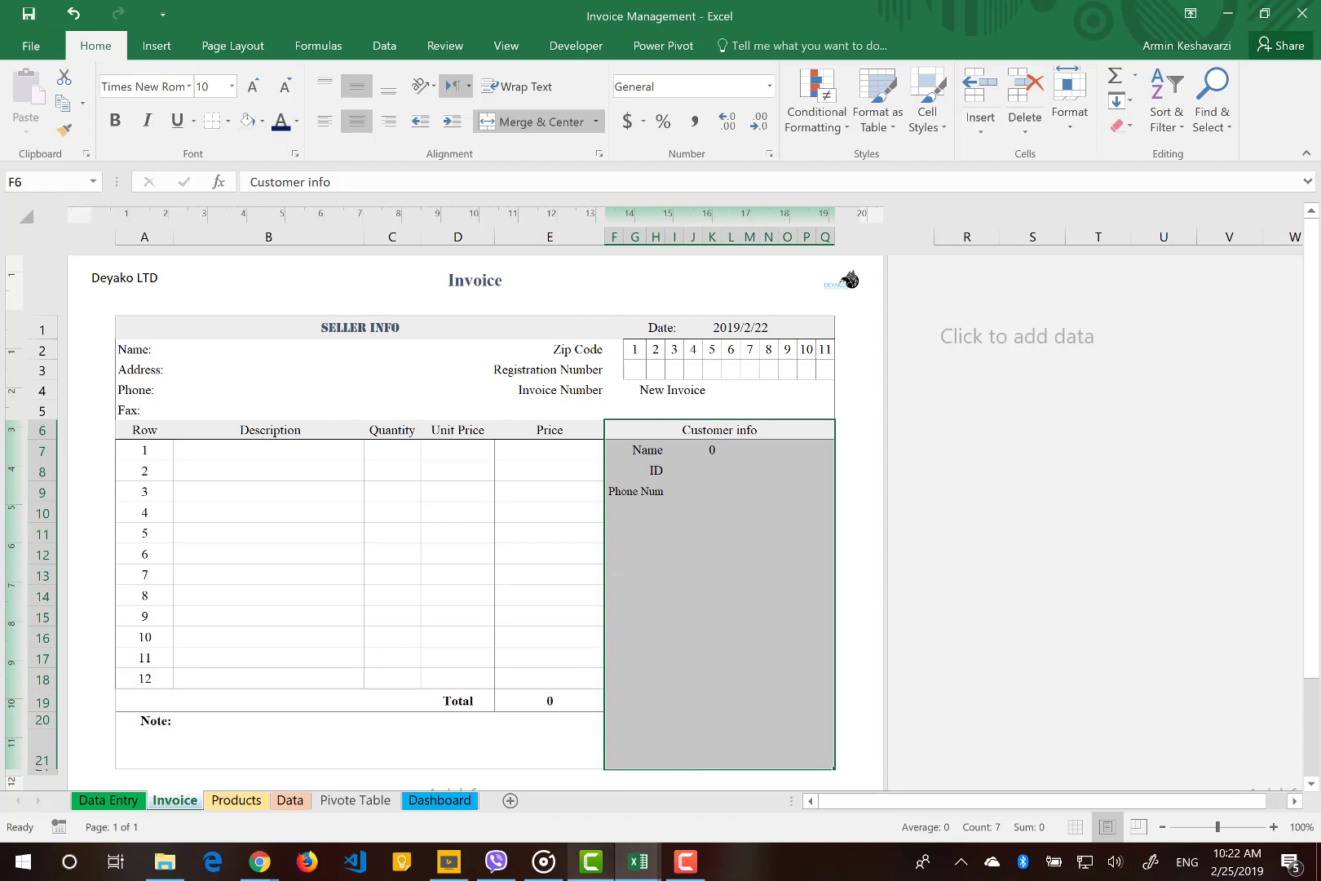
mouse_move(638, 861)
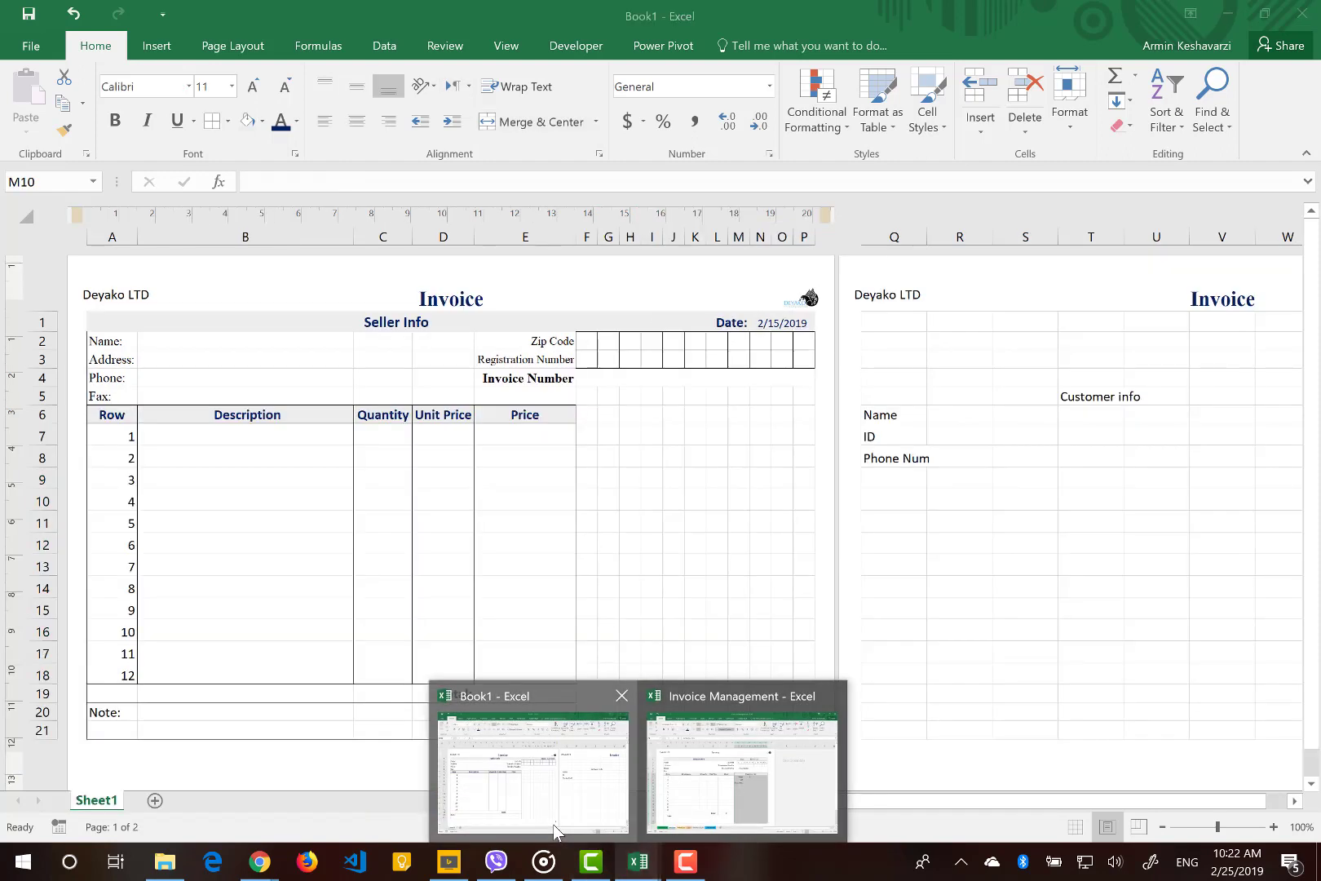
click(553, 824)
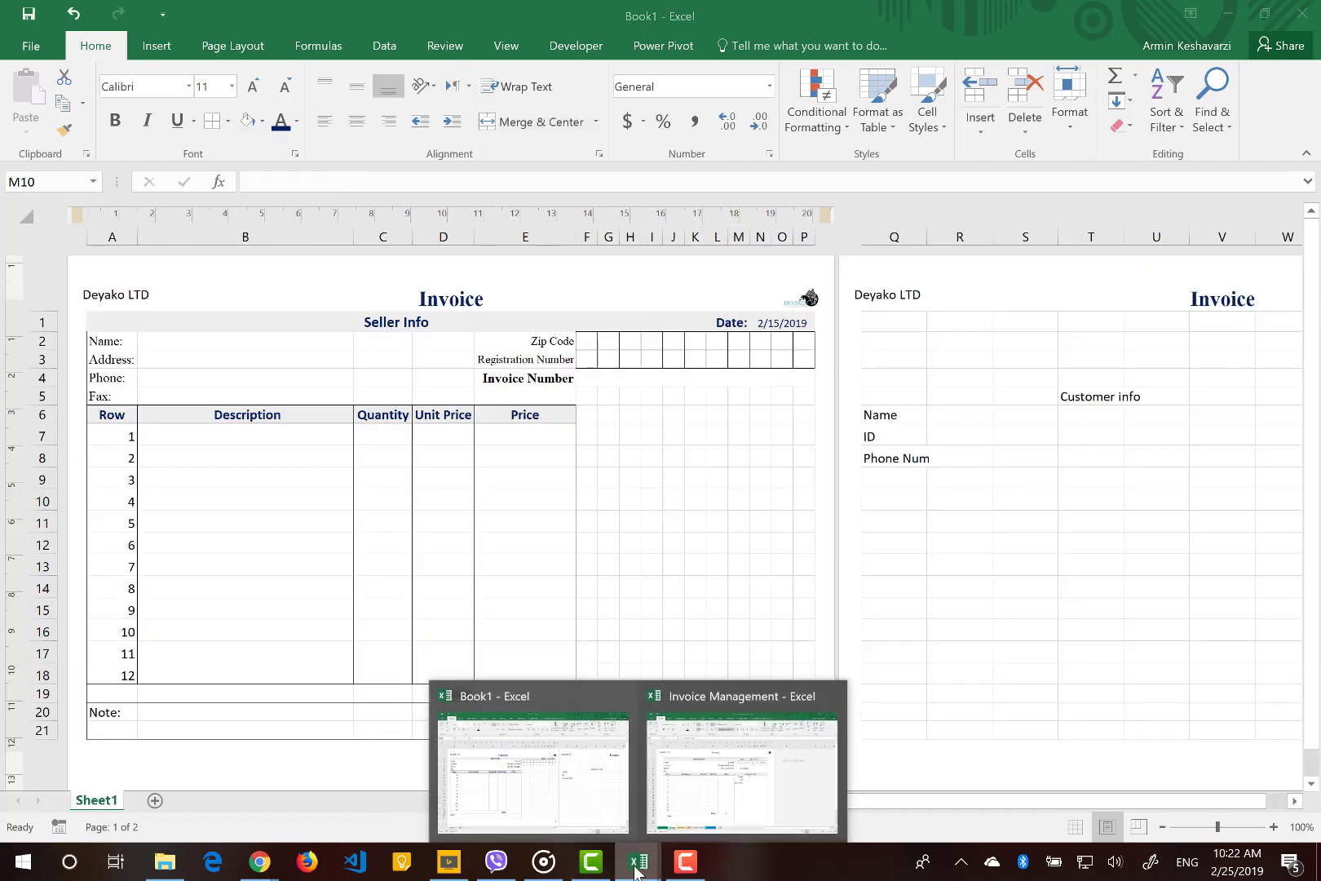
Move the Customer info heading from T5 to F6 and merge and center it across F6:P6.
click(1079, 397)
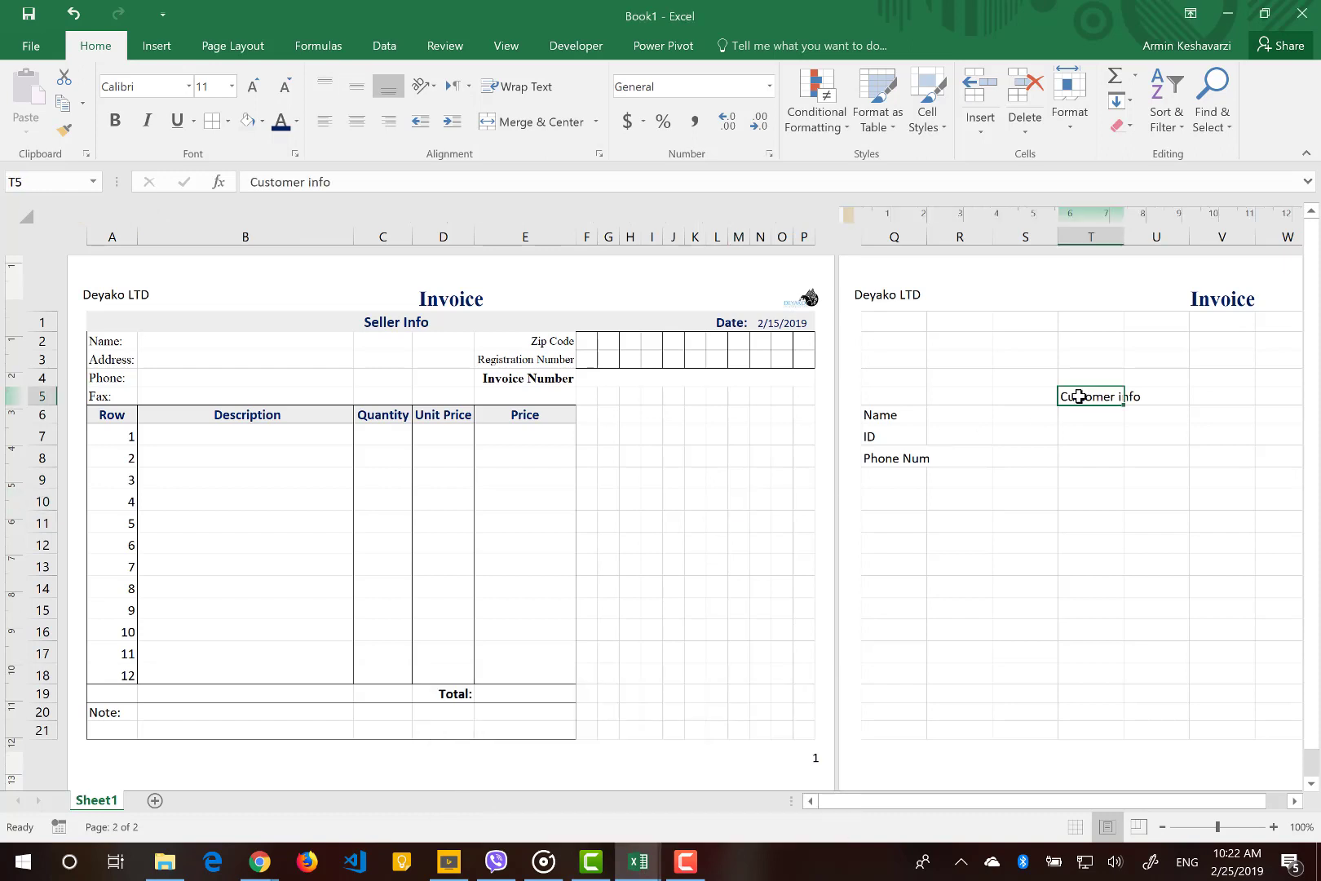
drag(1085, 395, 583, 418)
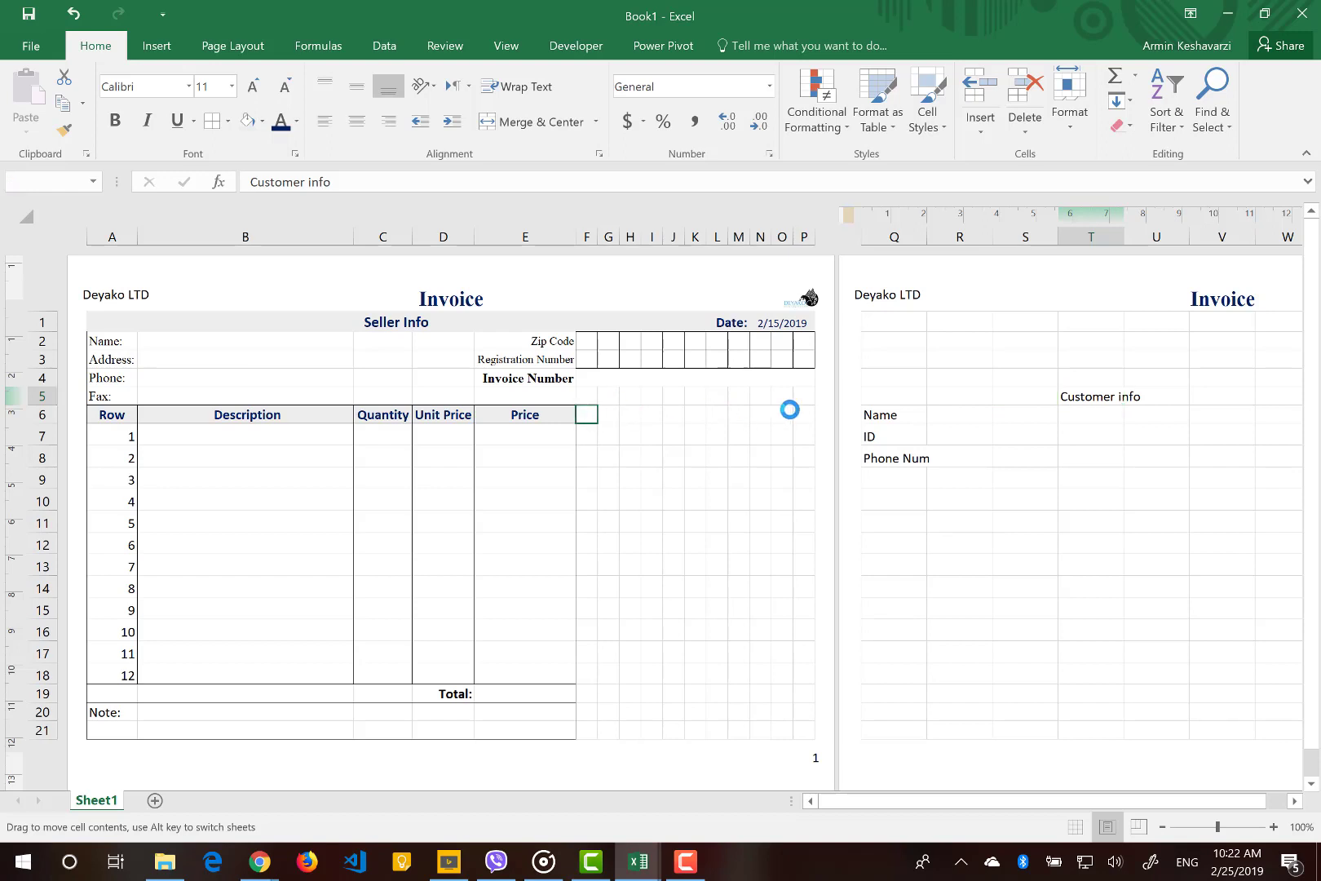
drag(812, 419, 584, 416)
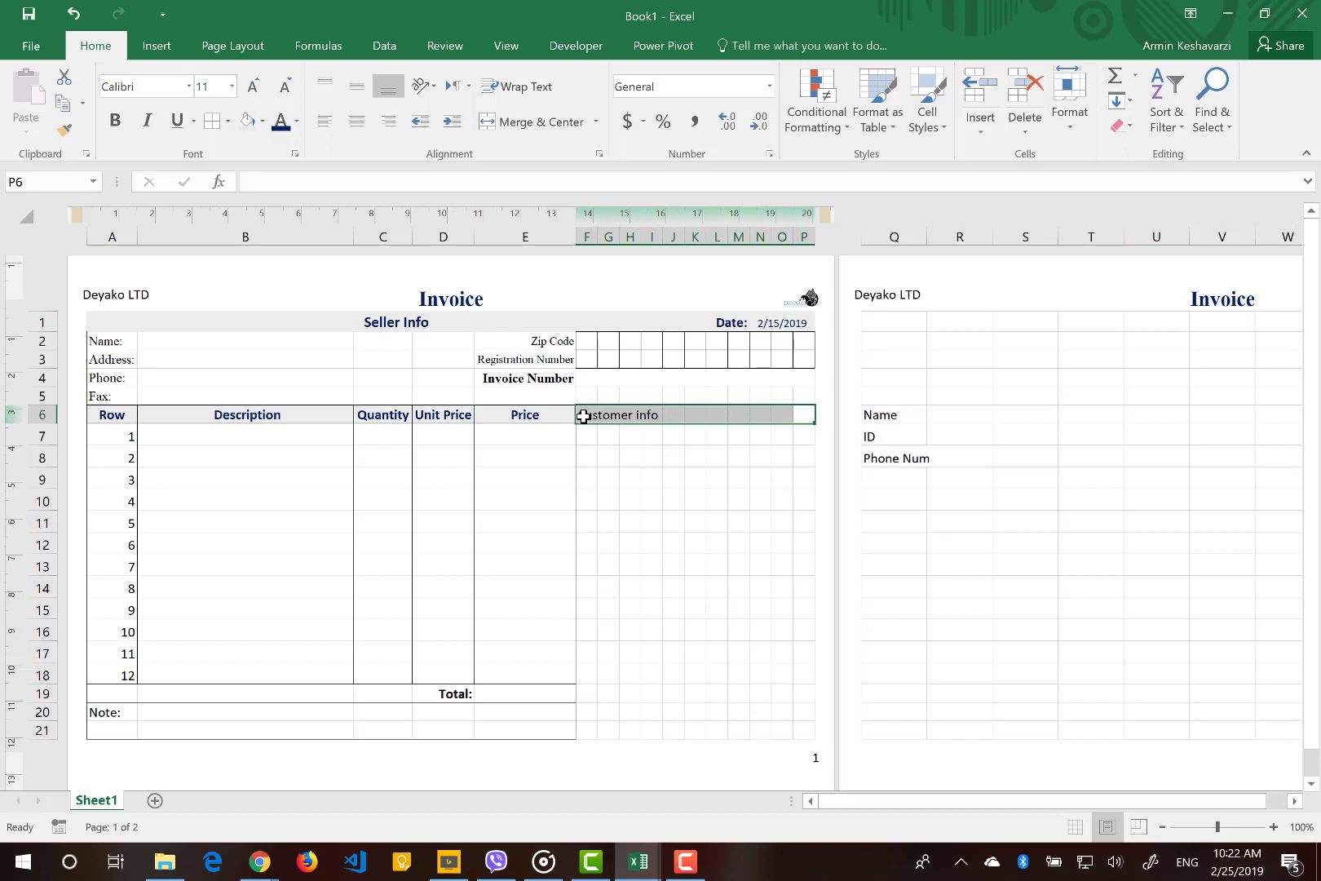
click(486, 126)
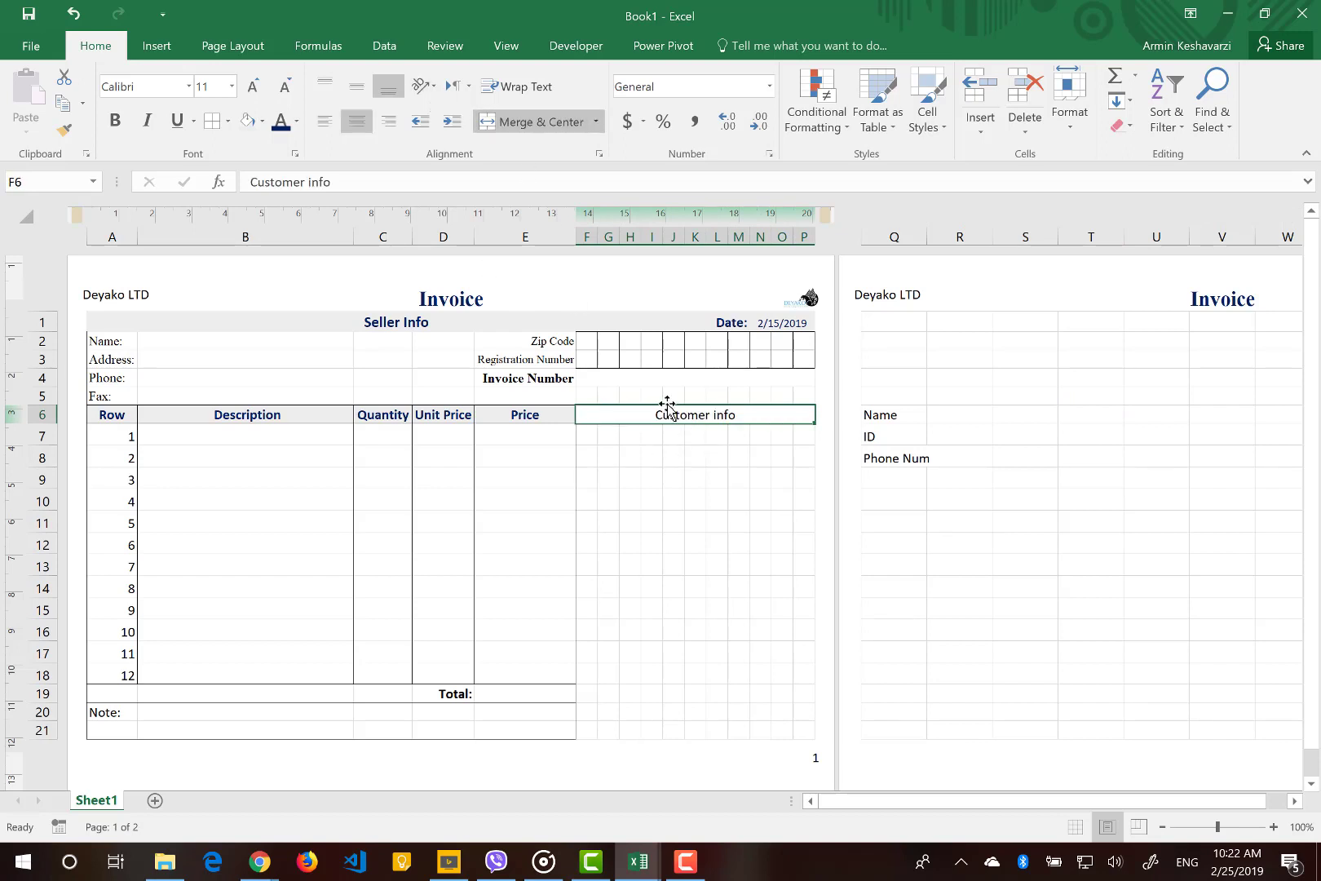
Format the Customer info heading in bold dark blue text with a light gray fill.
key(ctrl+b)
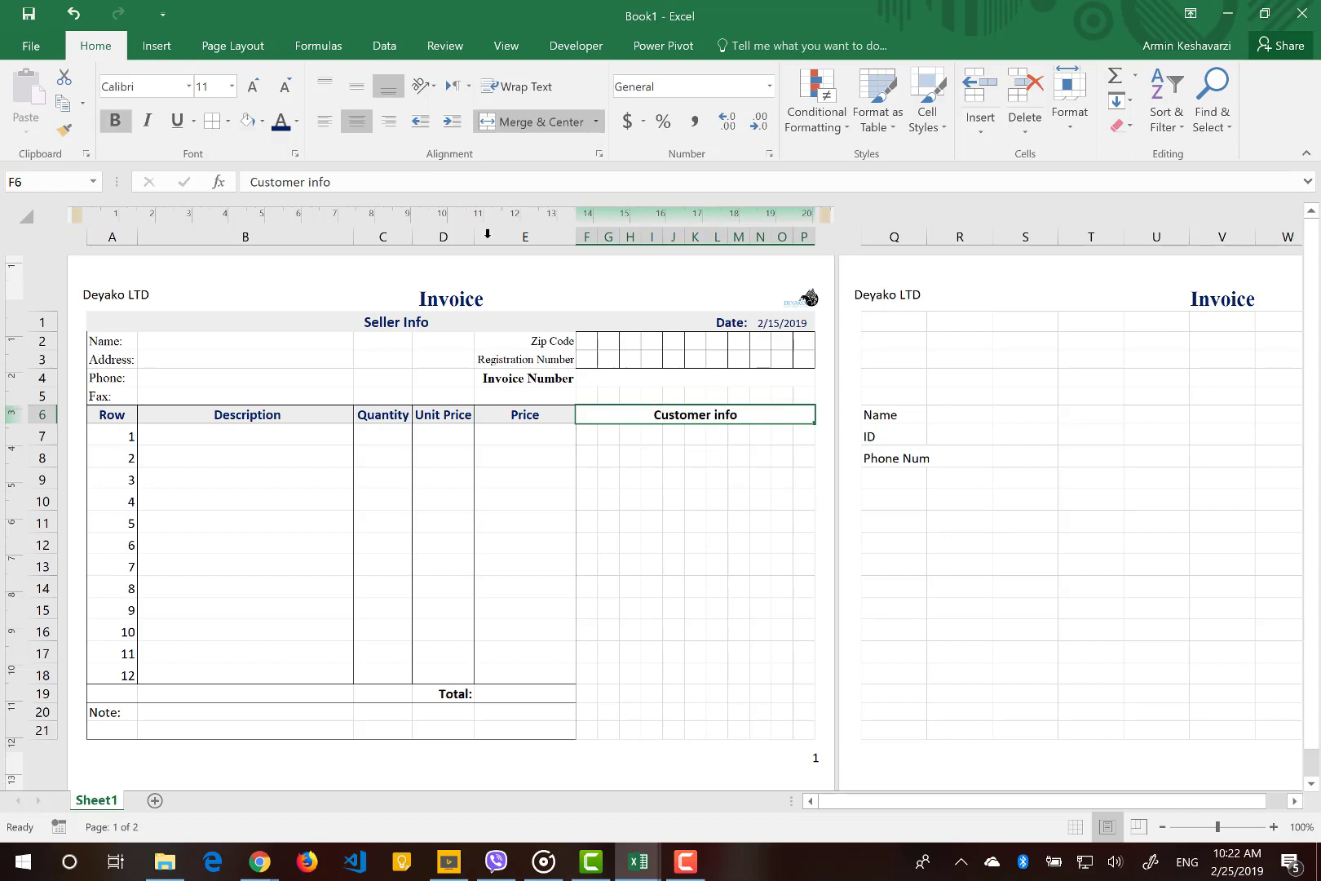
click(247, 120)
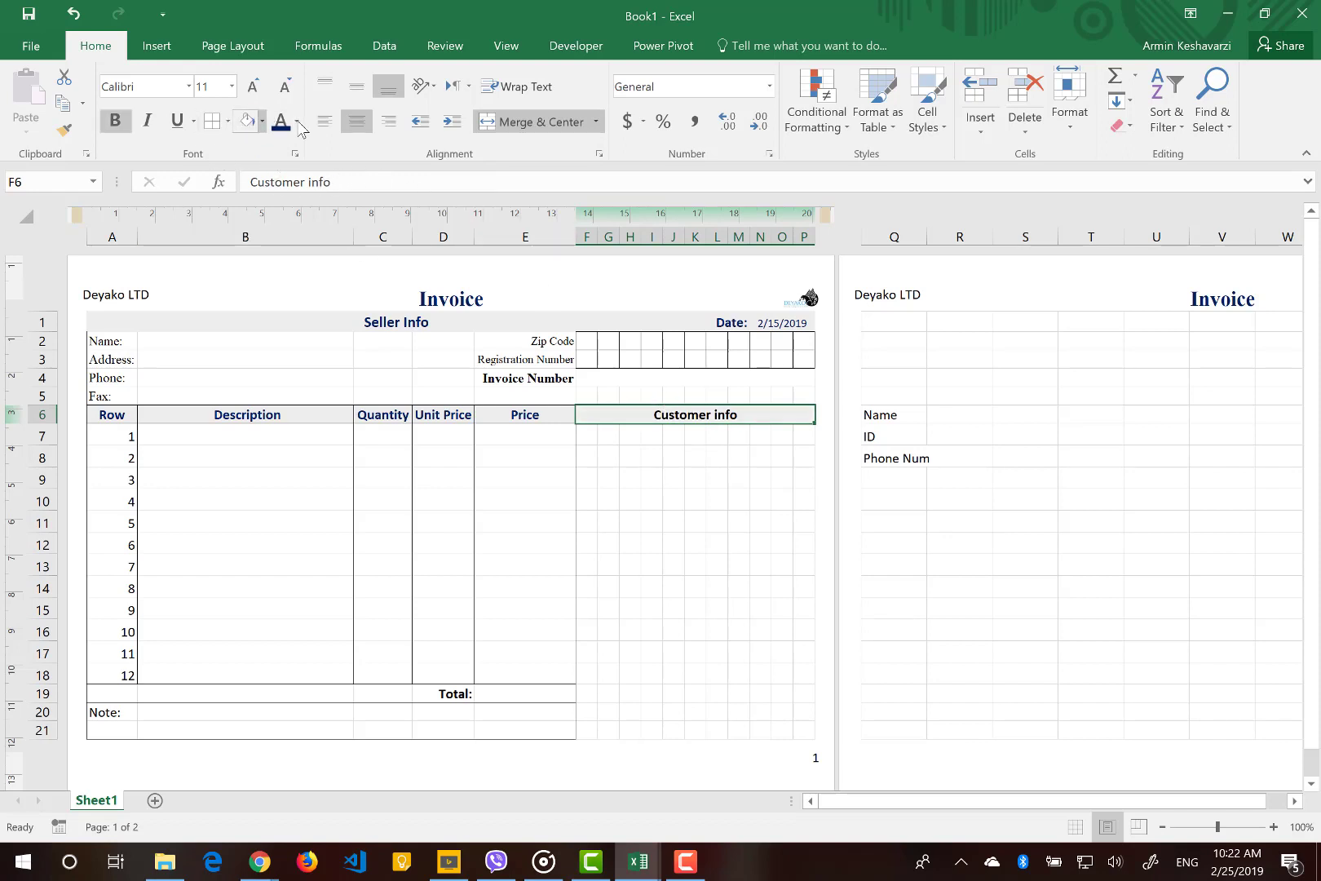
click(783, 457)
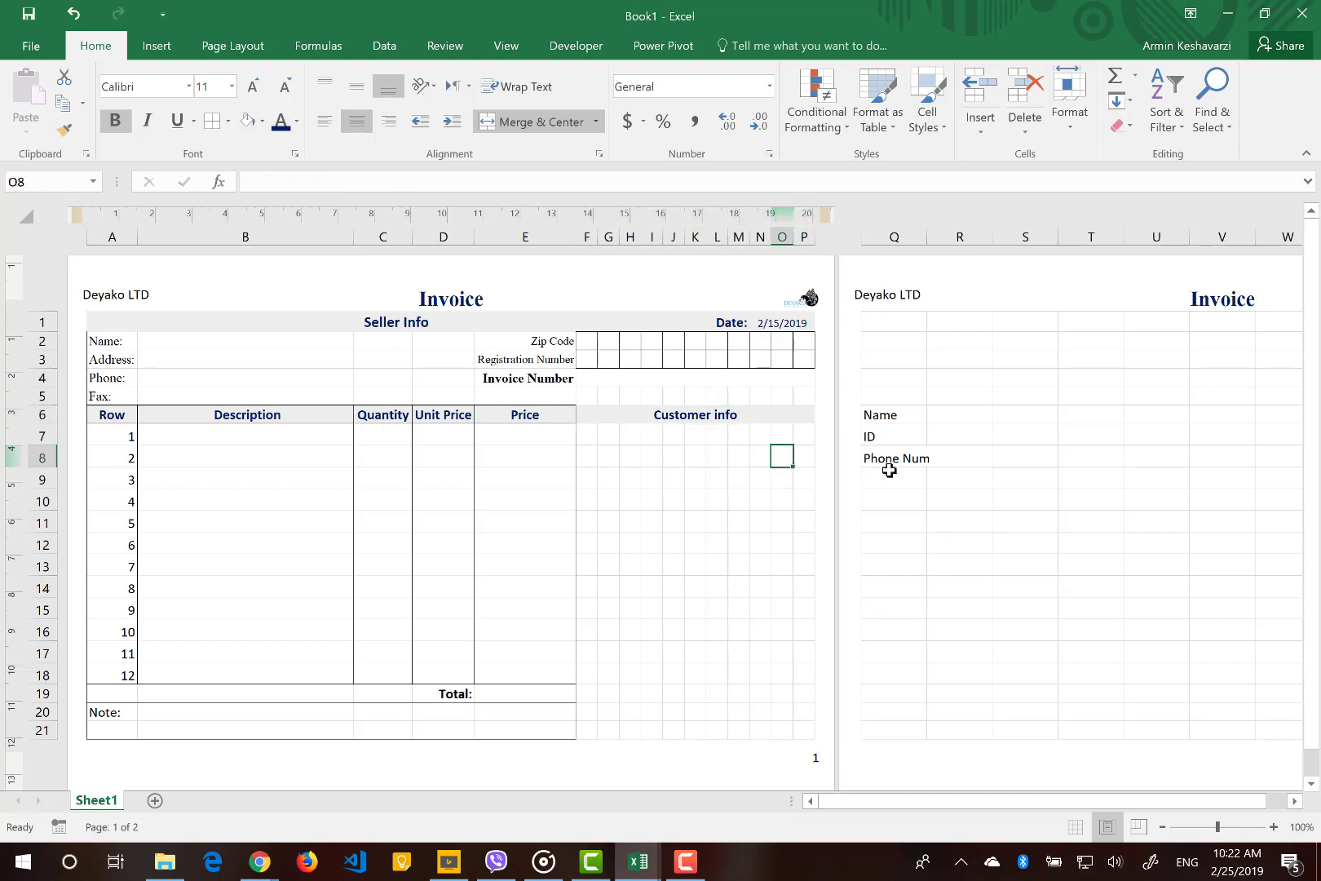
Move the Name, ID and Phone Num labels to G7:G9, merging each row across columns G to J with right alignment.
drag(879, 417, 616, 438)
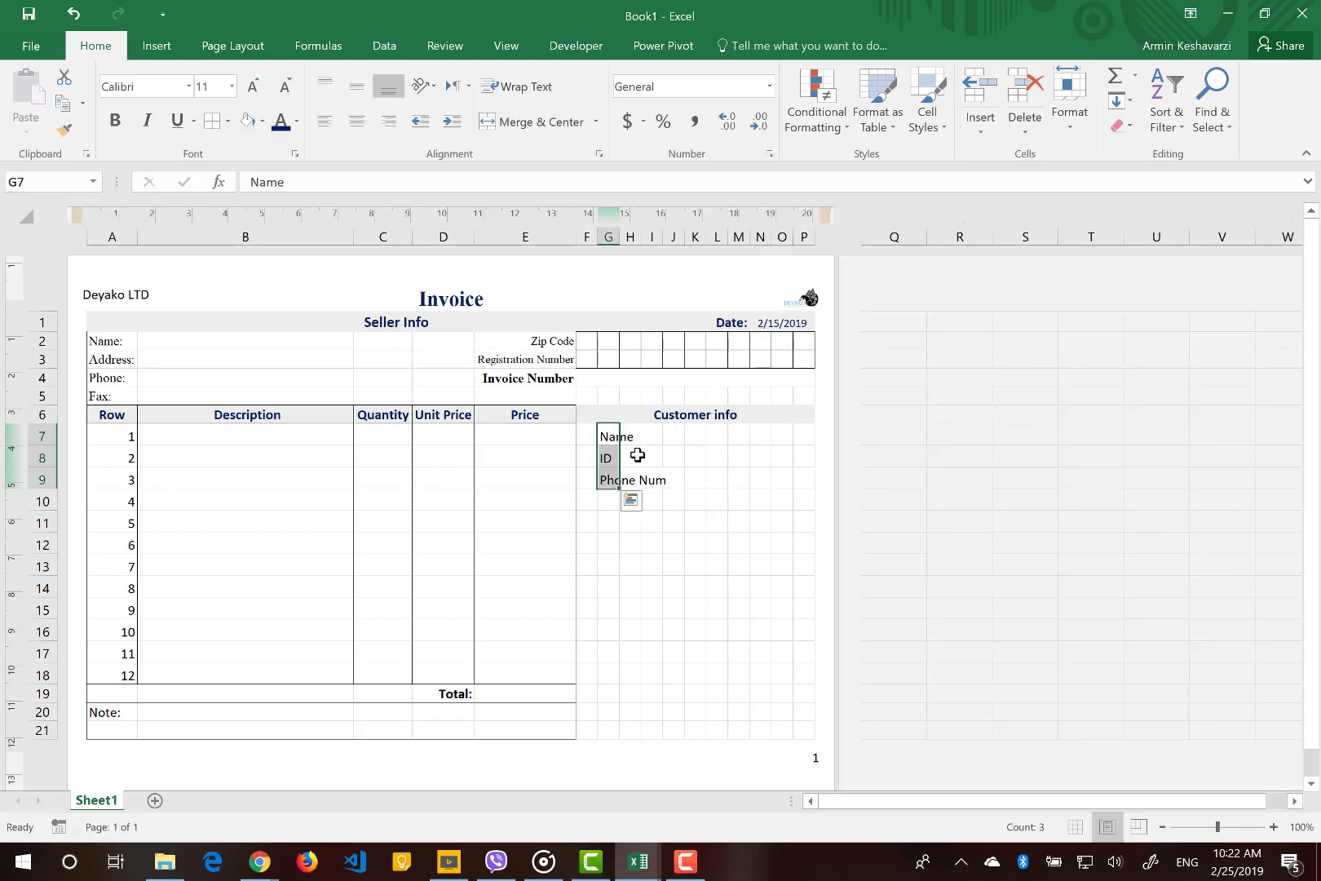
drag(603, 434, 635, 433)
click(498, 129)
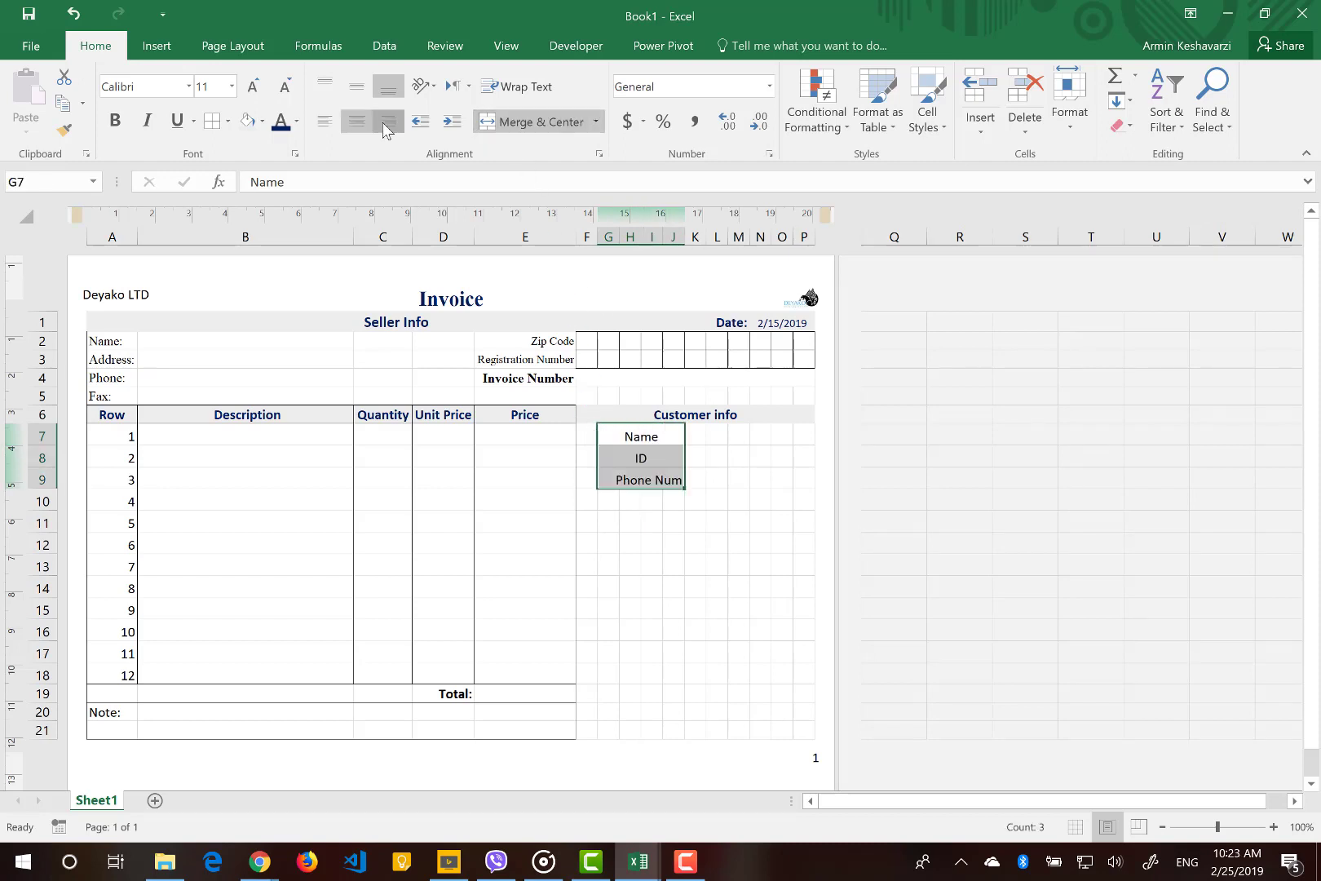
click(387, 127)
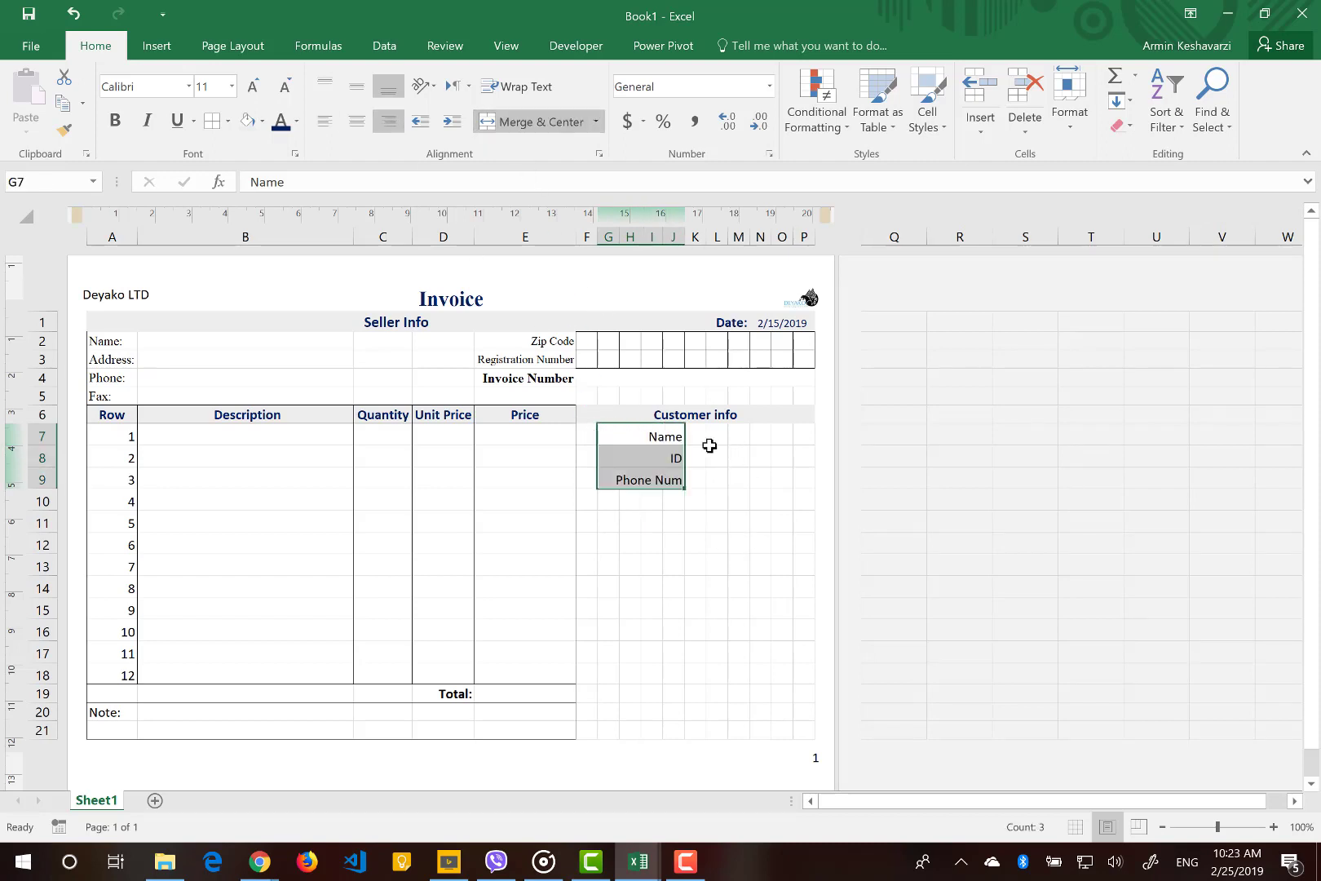
Merge and center K7:P7 and K8:P8 as separate value boxes beside the Name and ID labels.
drag(693, 436, 799, 436)
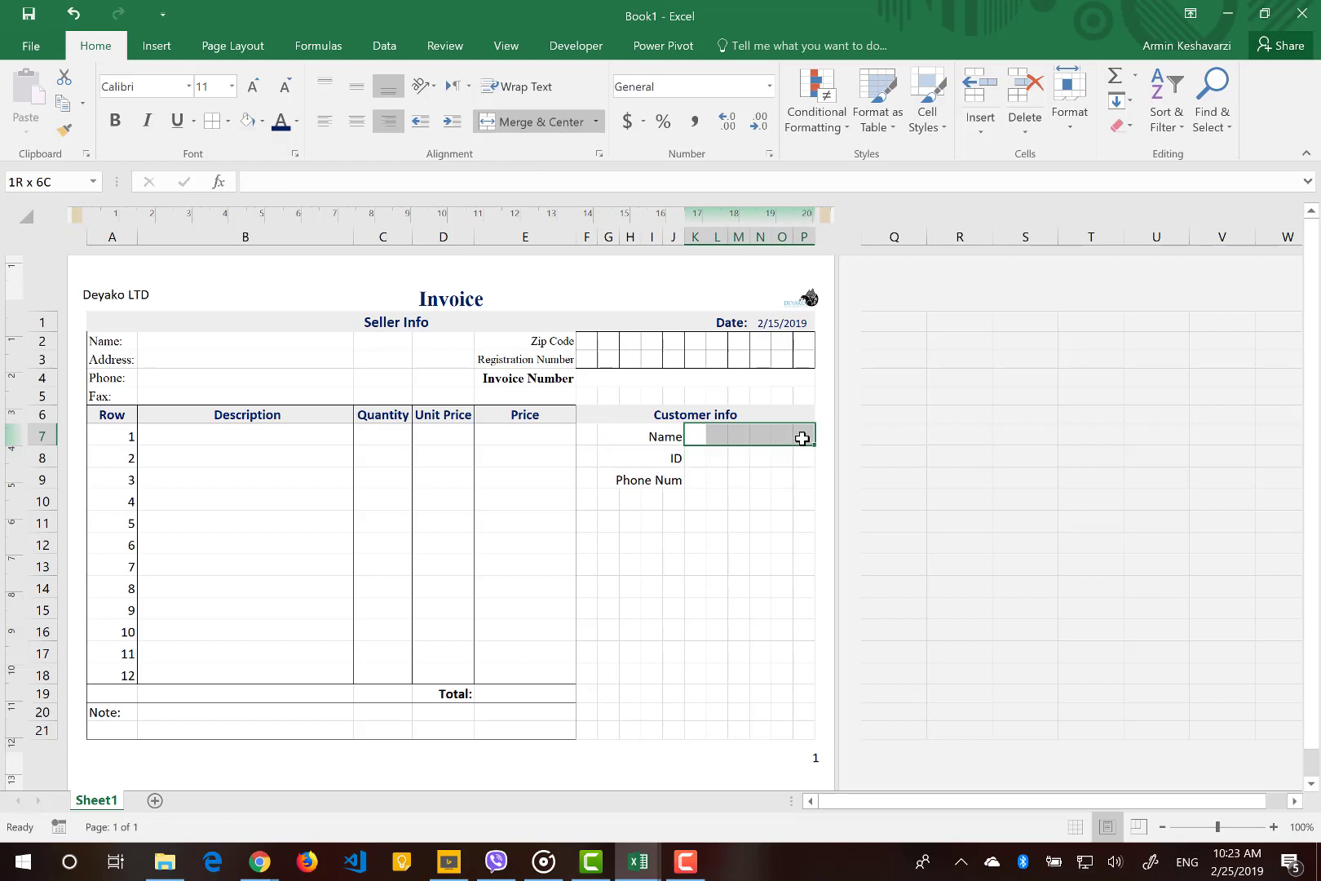
click(530, 122)
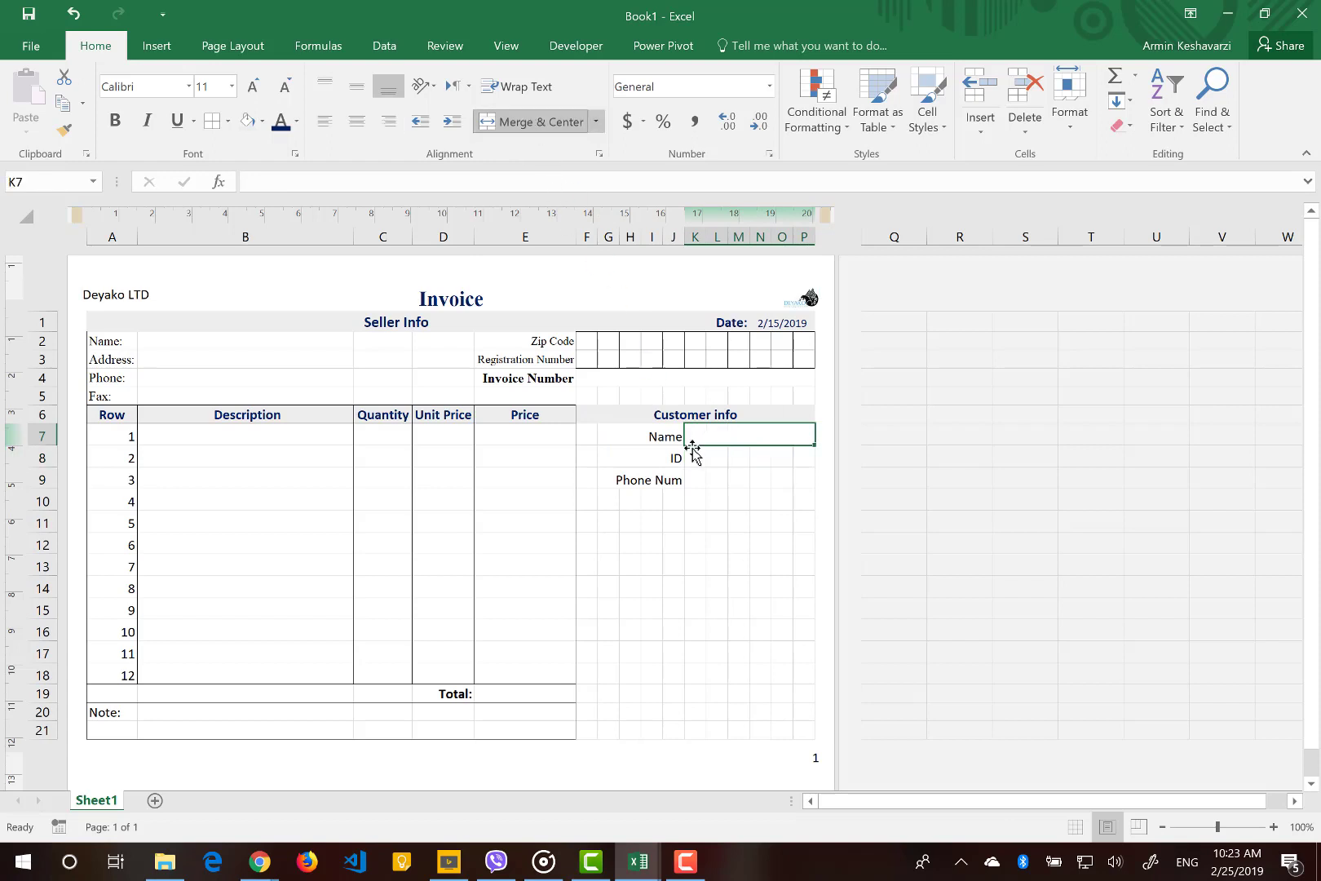
drag(694, 452, 813, 455)
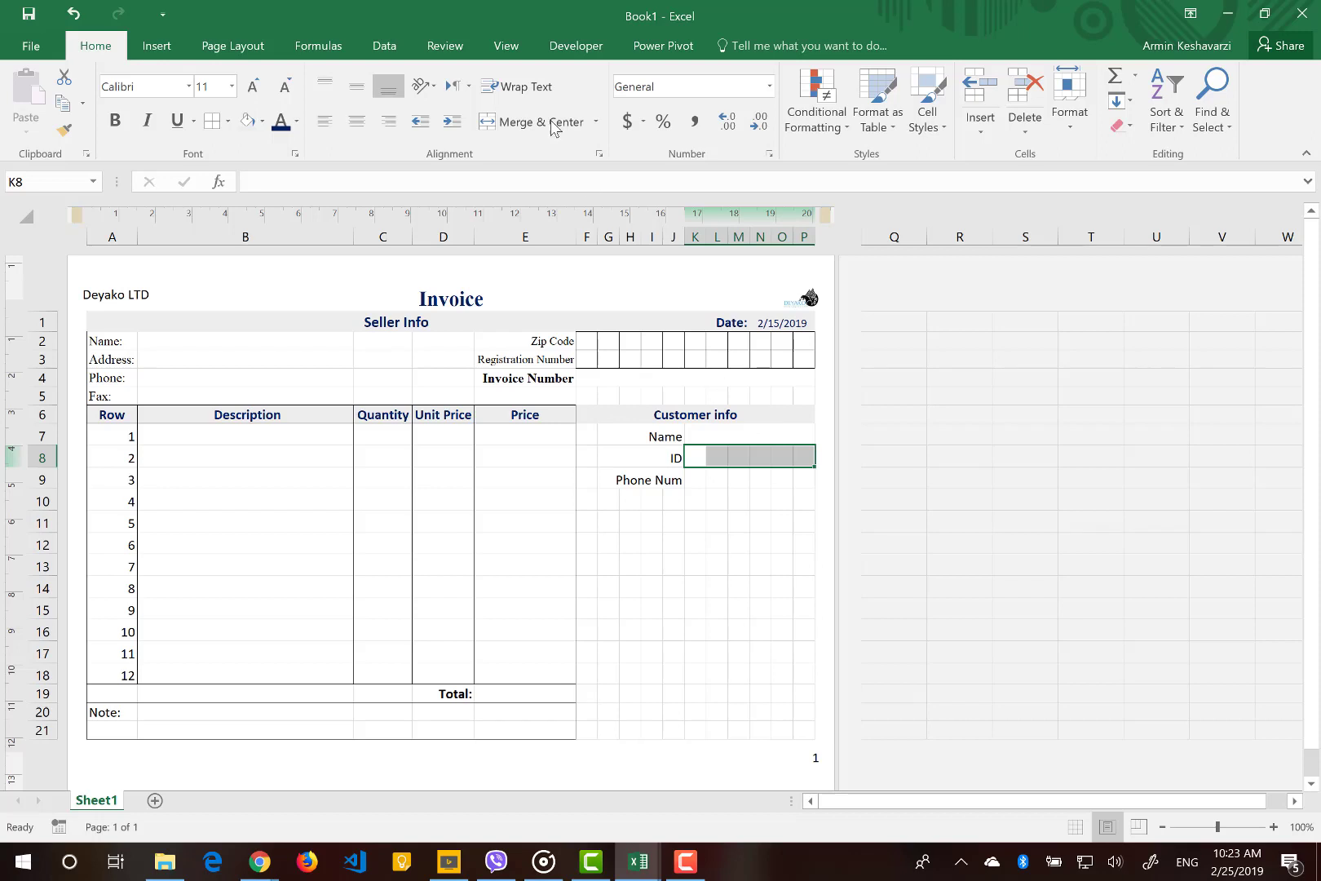
click(498, 120)
Change the ID label in G8 to ID Num.
double_click(645, 459)
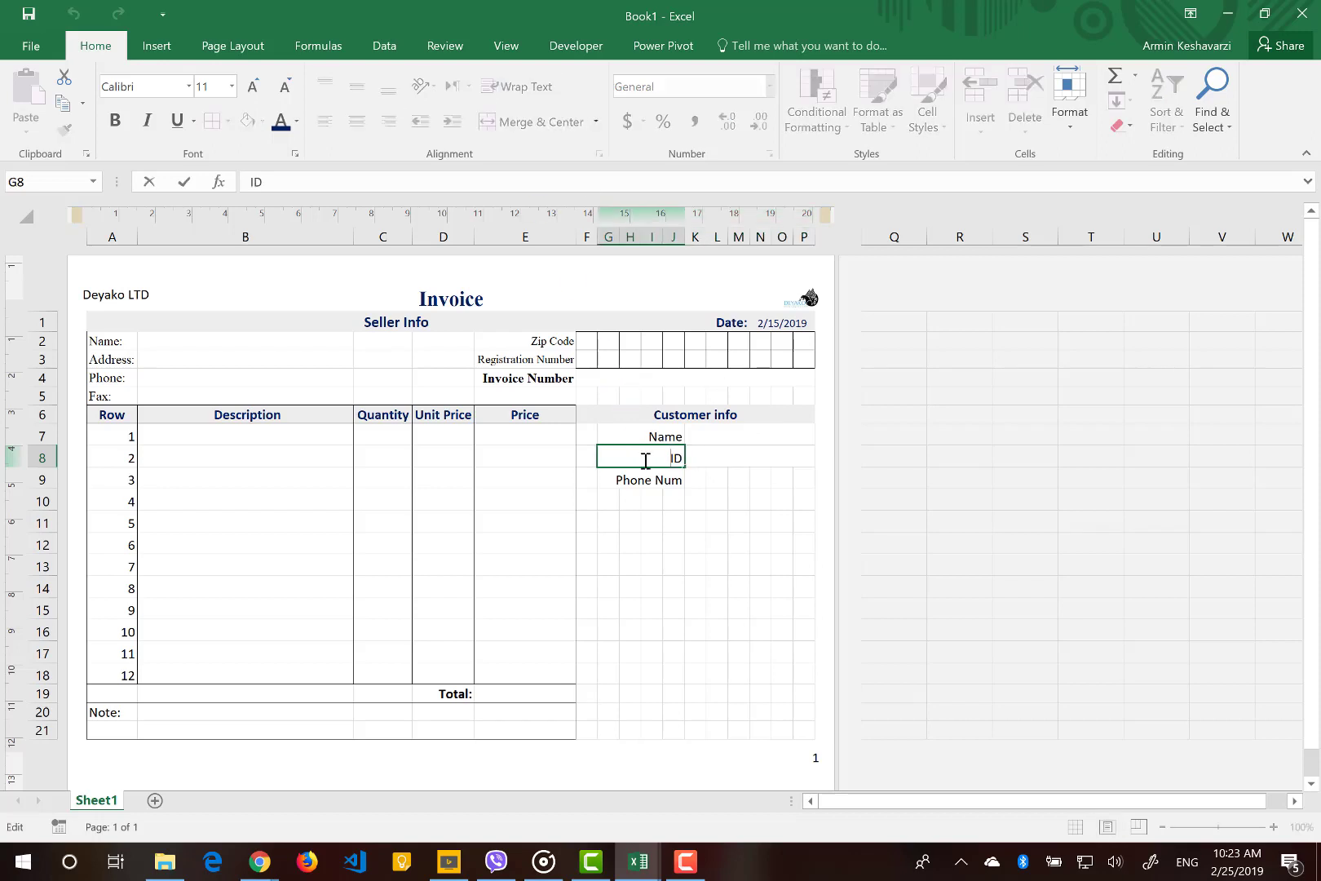
text(ID Num)
key(Delete)
key(Delete)
key(Return)
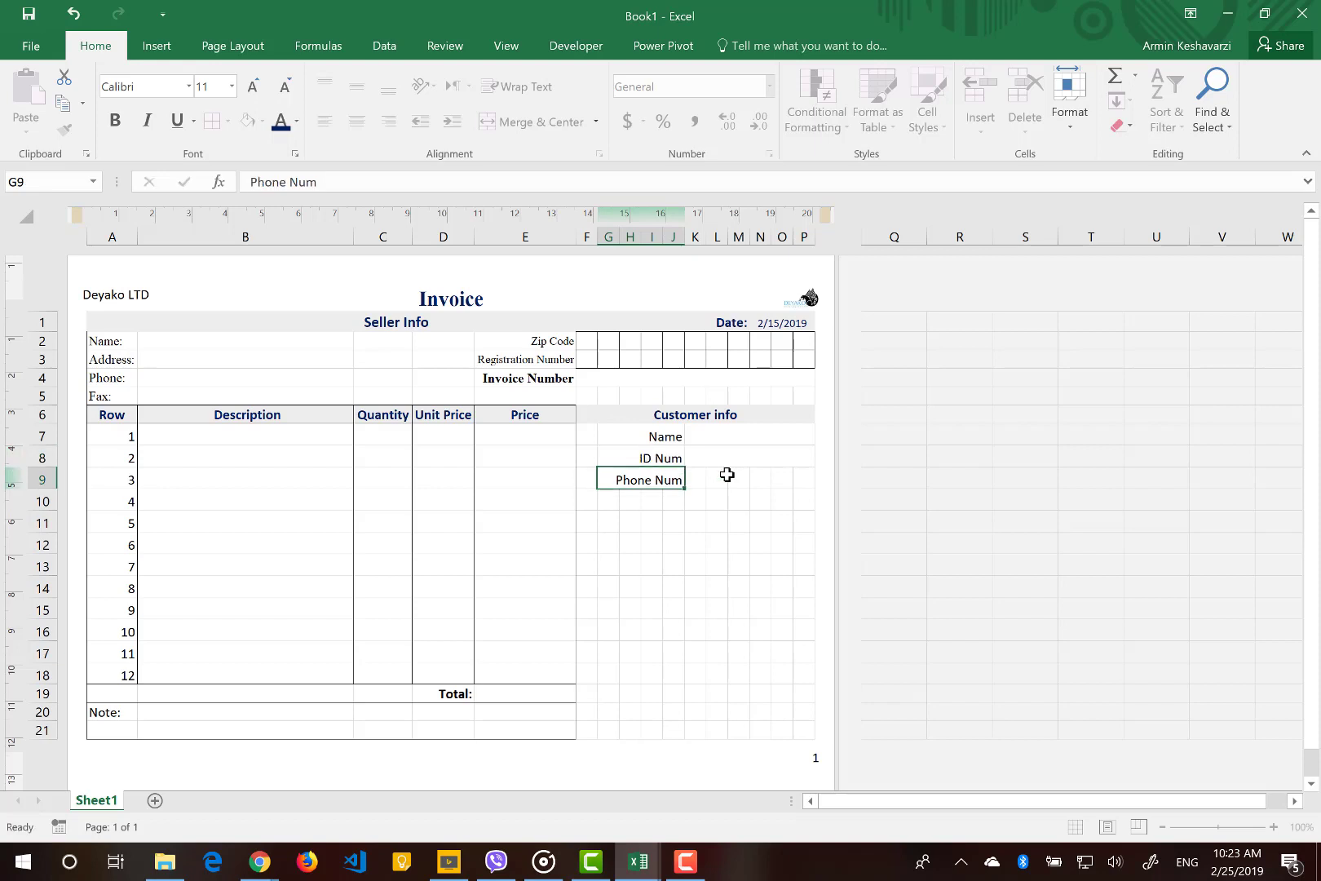
Merge and center K9:P9 into one value box beside the Phone Num label.
click(799, 479)
drag(728, 480, 695, 479)
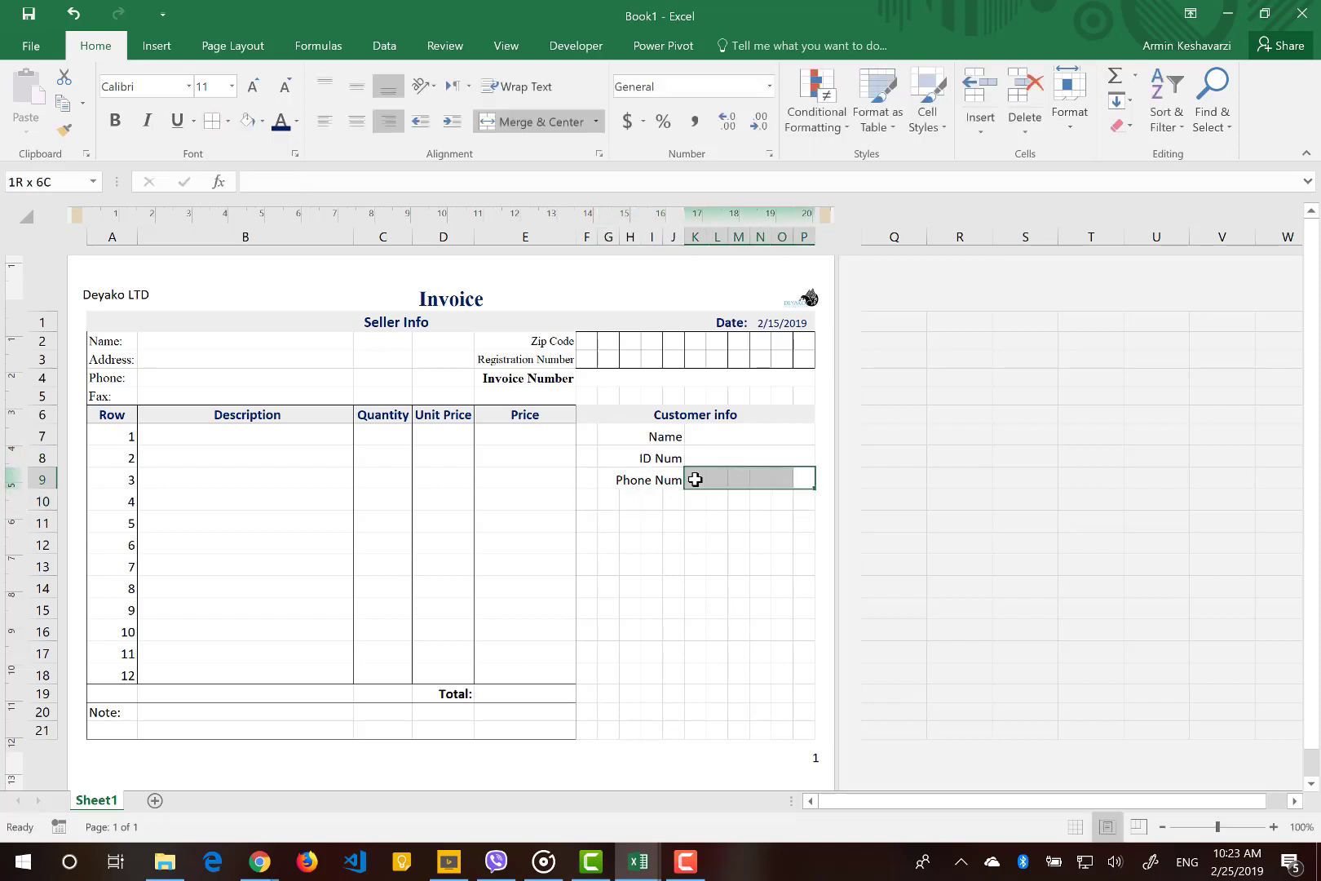
click(503, 124)
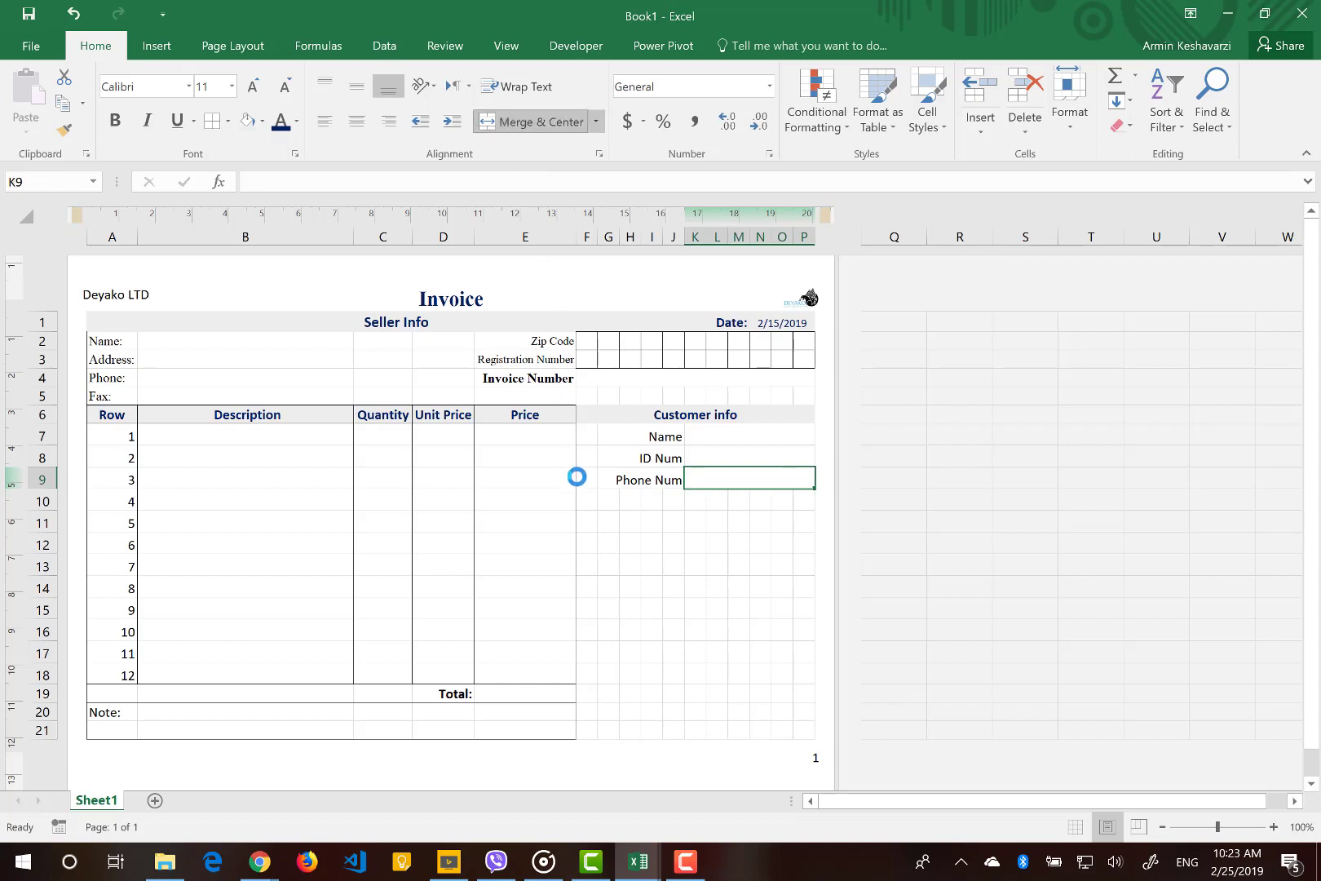
click(716, 541)
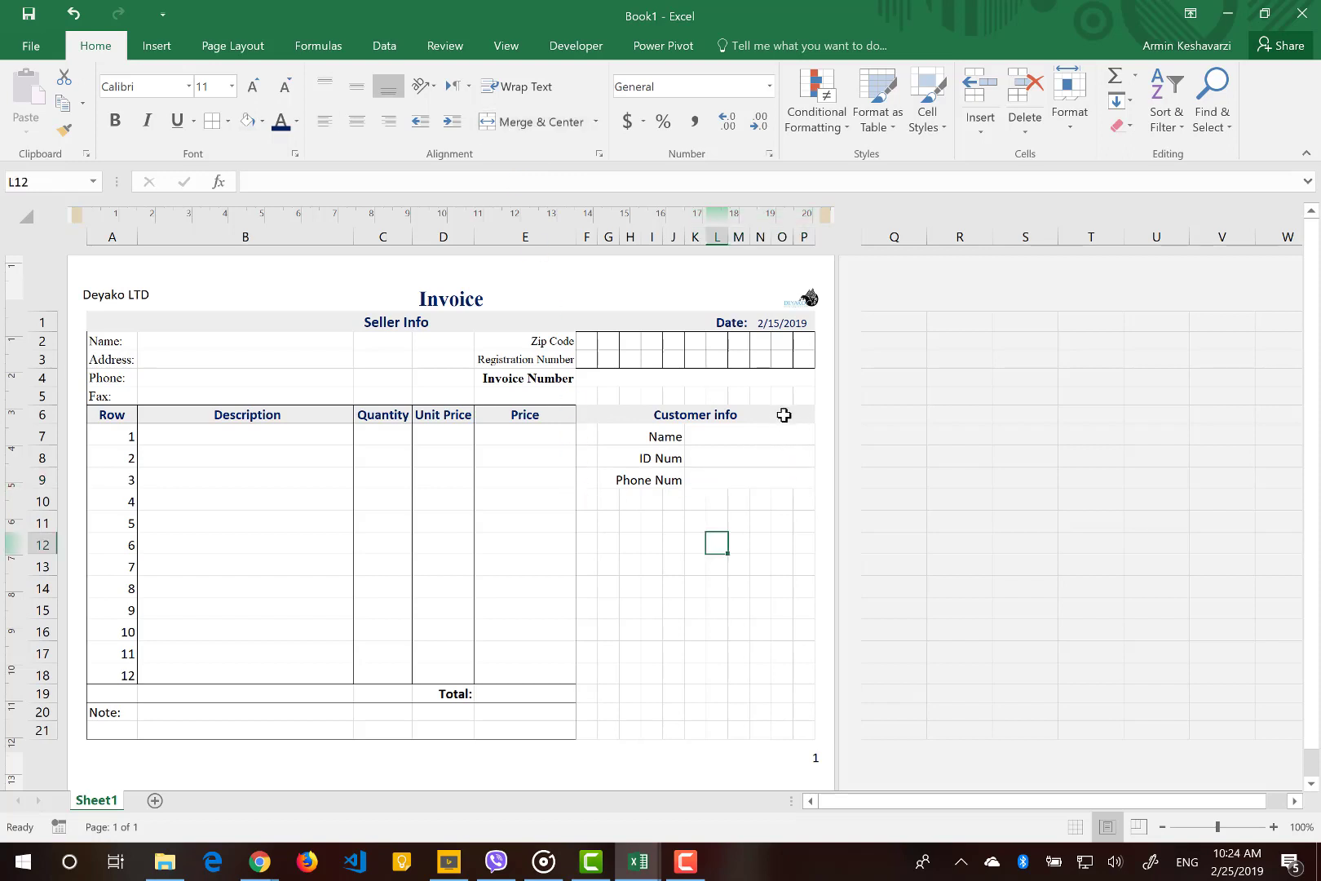
Apply outside borders around the whole customer info block, F6:P21.
drag(784, 415, 801, 727)
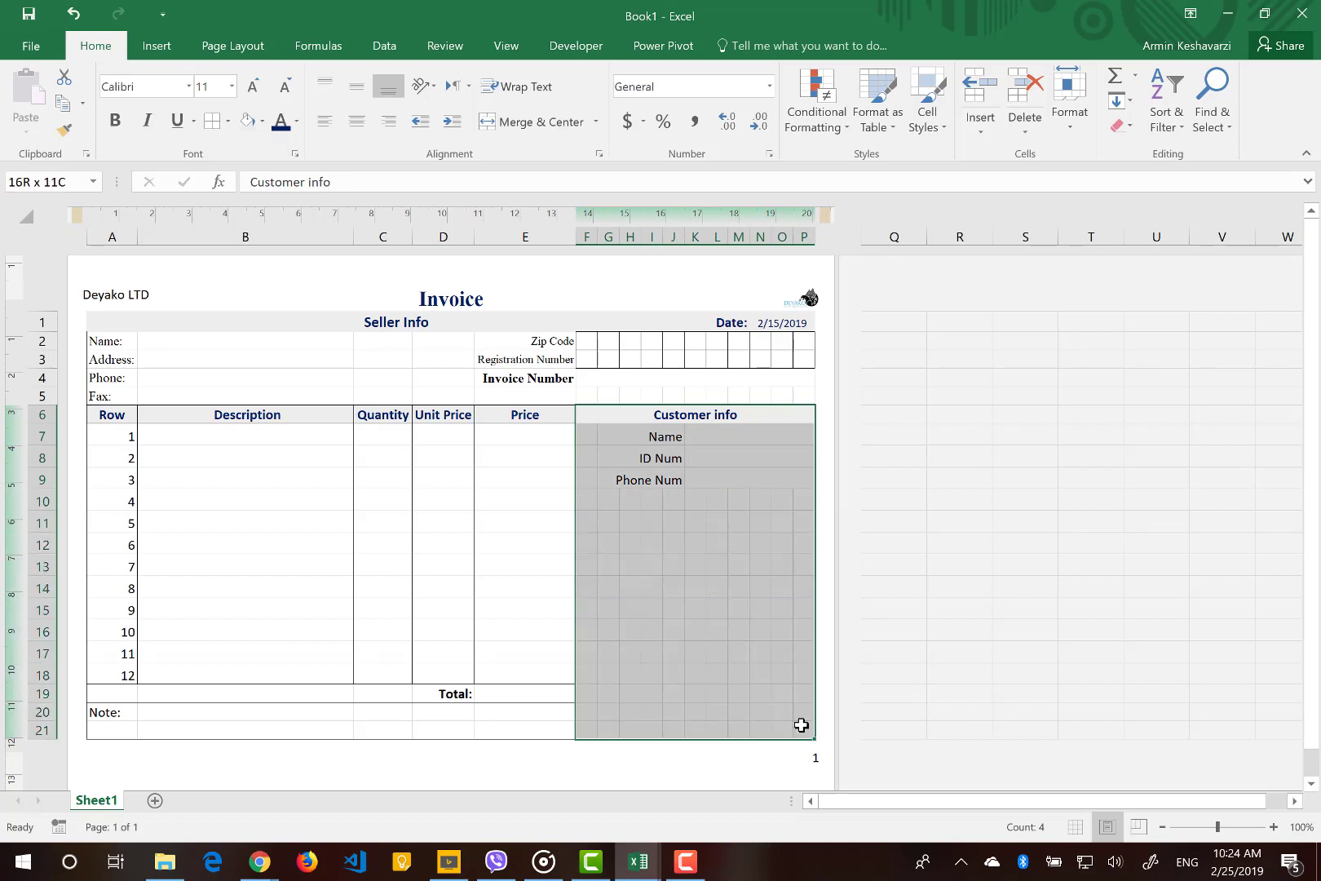
click(227, 121)
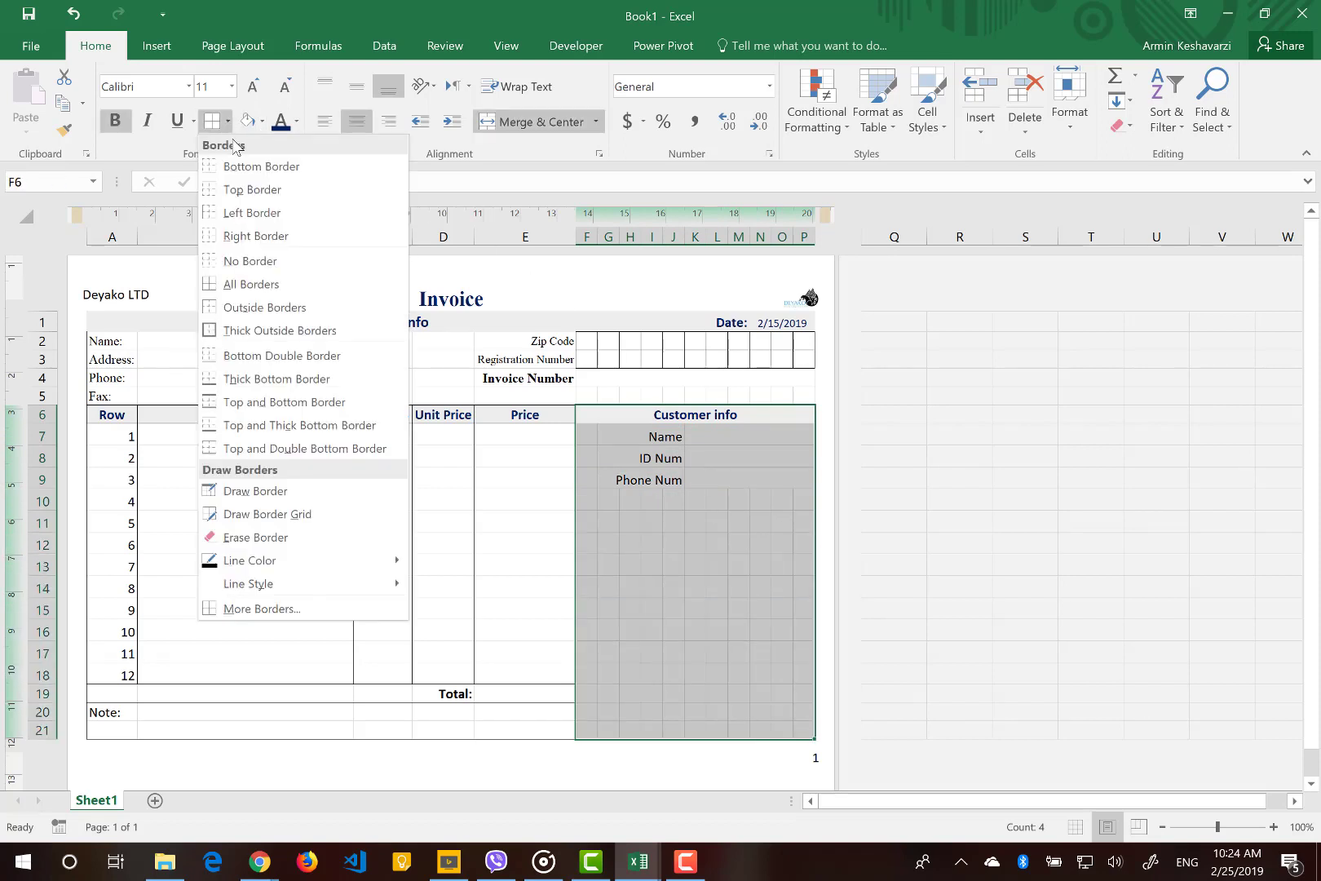
click(268, 305)
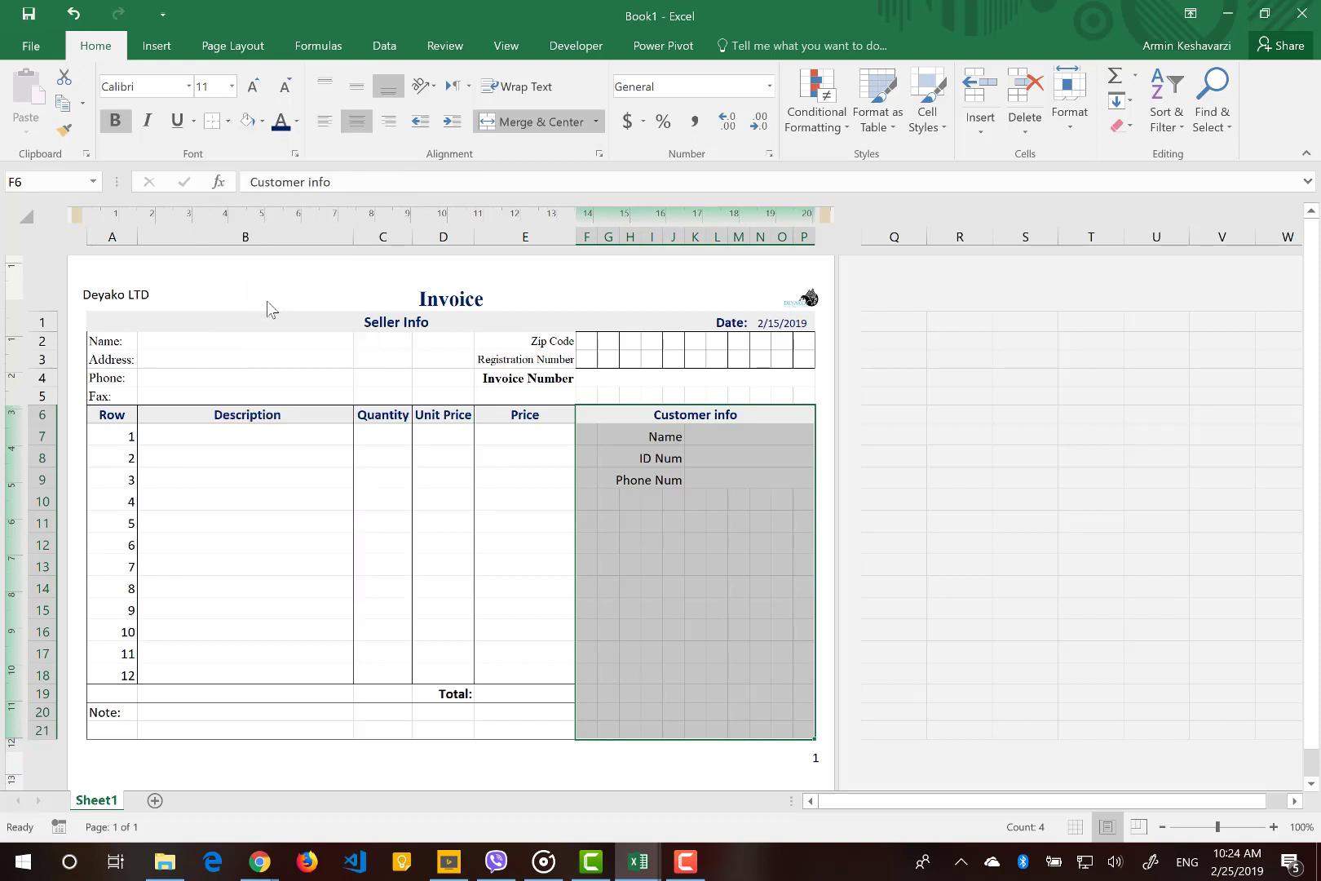
Add a bottom border under the Customer info heading in F6:P6.
click(683, 416)
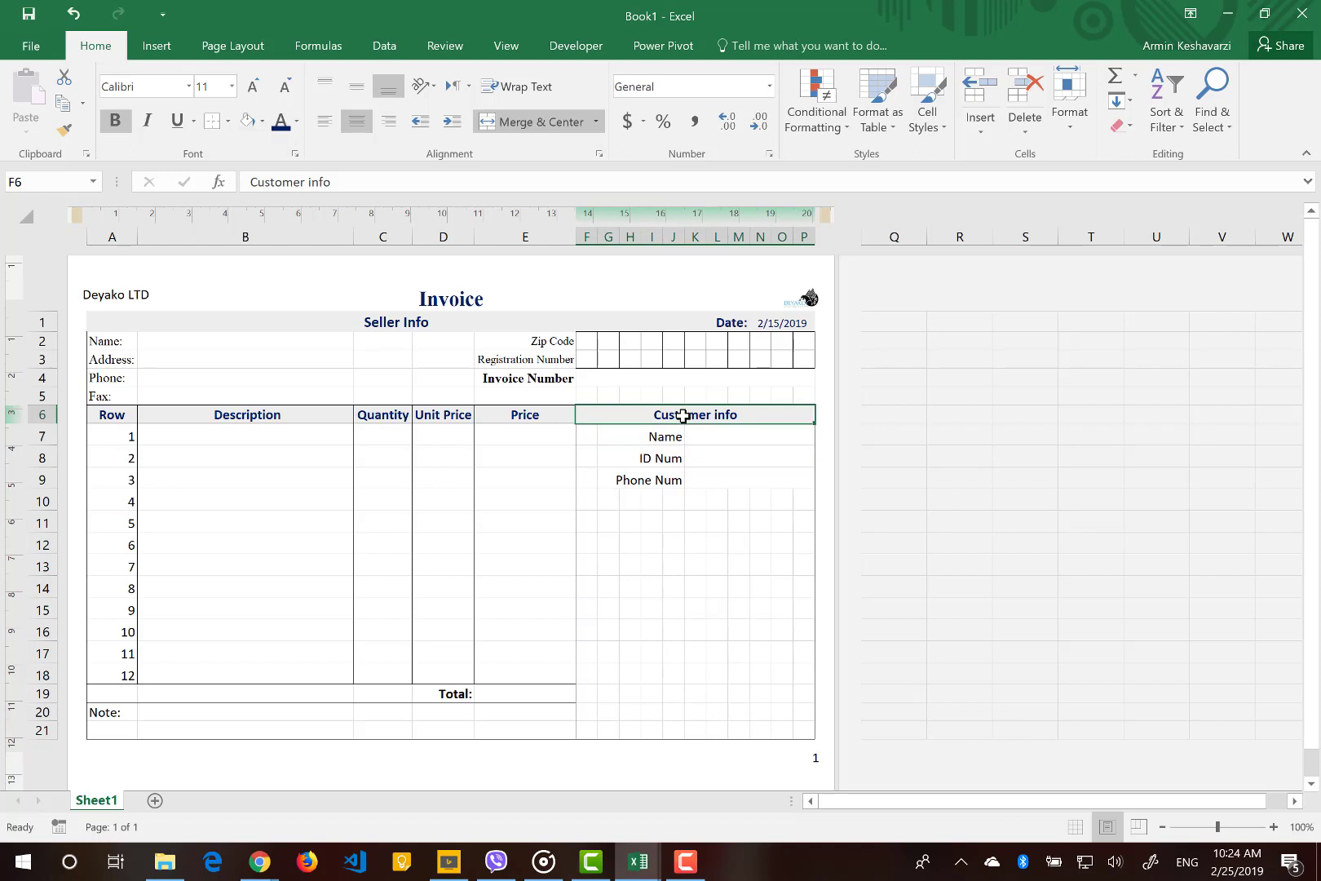
click(228, 122)
click(239, 168)
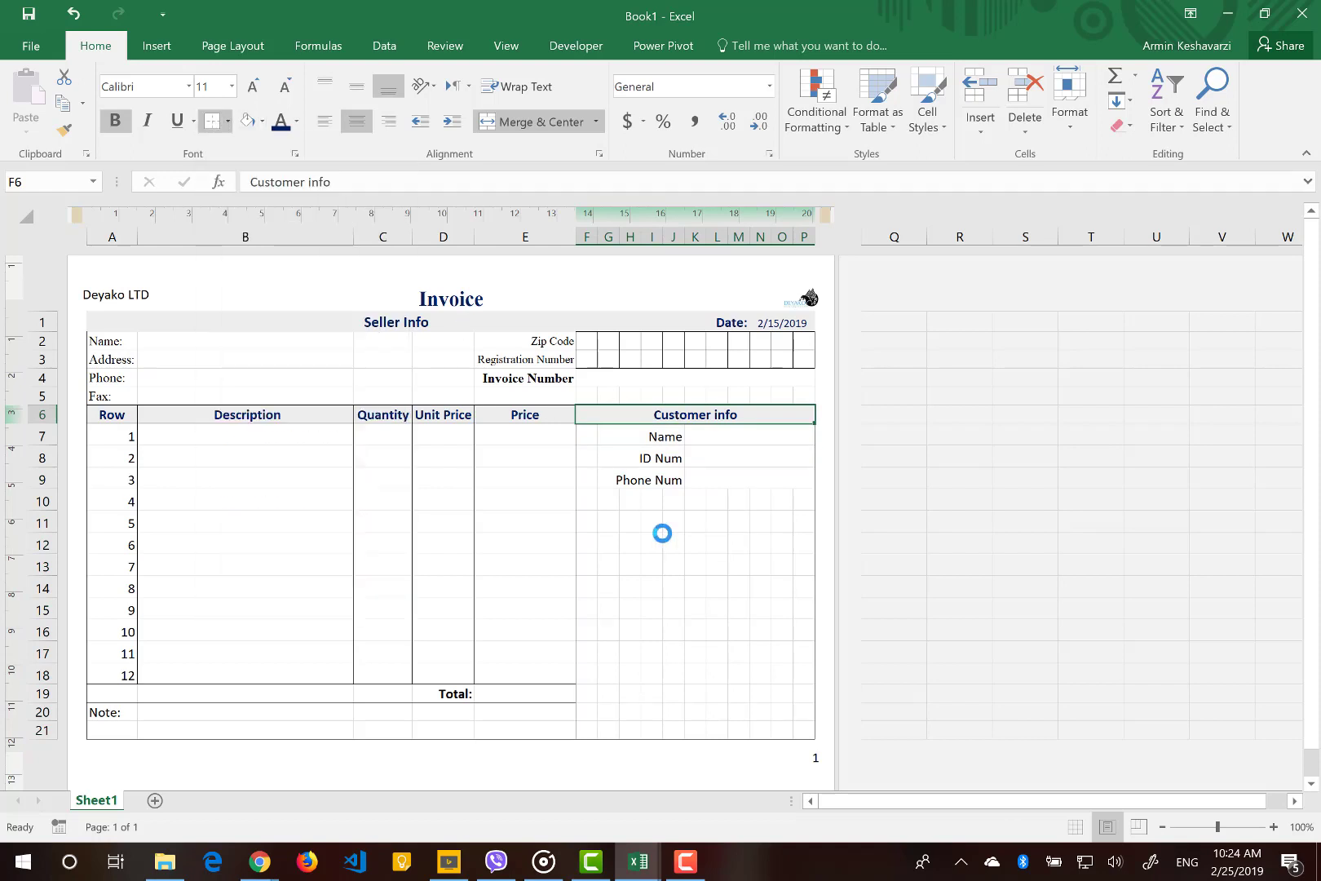
click(674, 586)
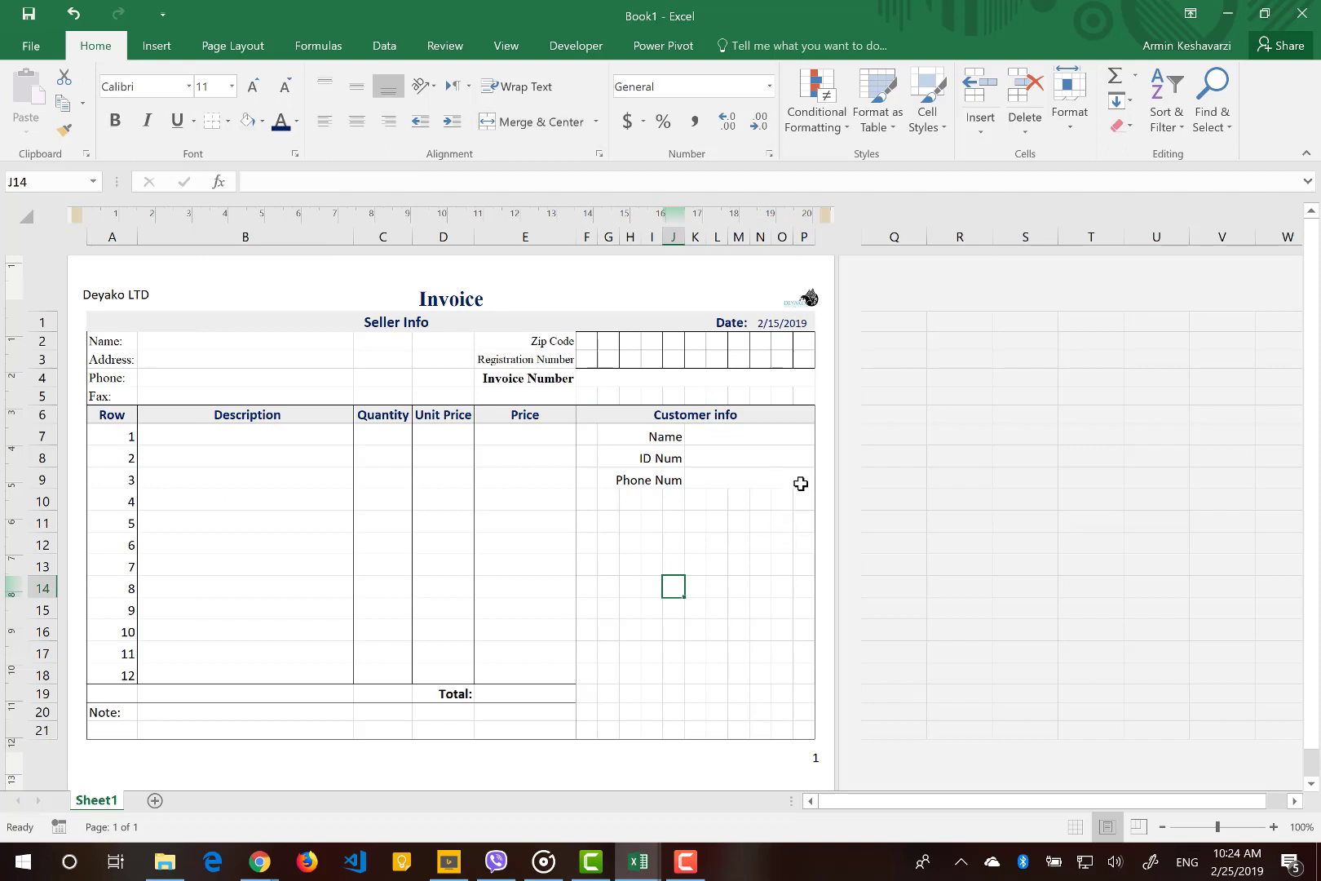
Add a bottom border under the Phone Num row across F9:P9.
drag(795, 484, 577, 481)
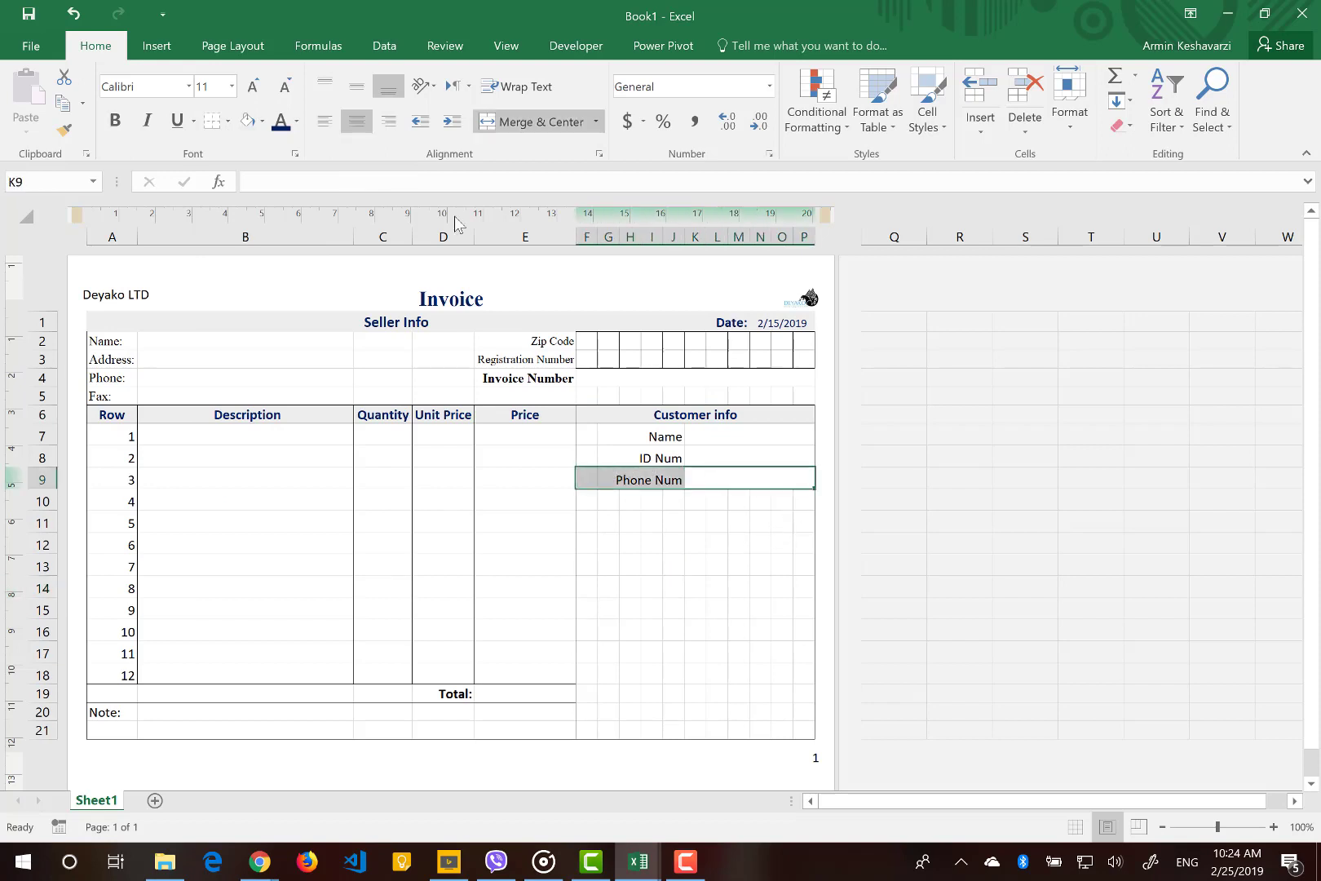
click(211, 121)
Enter the labels "Seller signiture:" in F11 and "Customer signiture:" in F18 within the customer block.
click(591, 519)
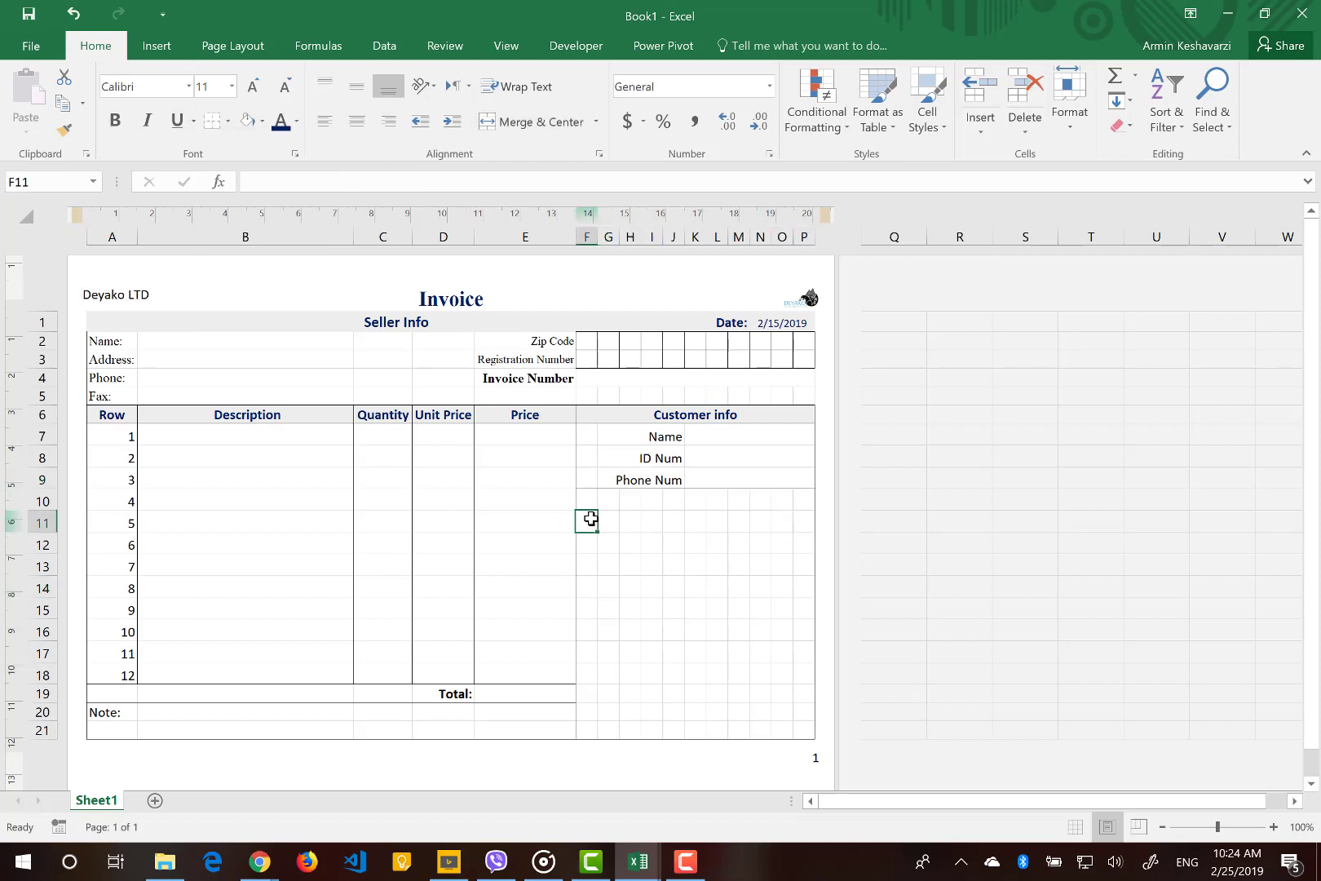
text(Seller signitur)
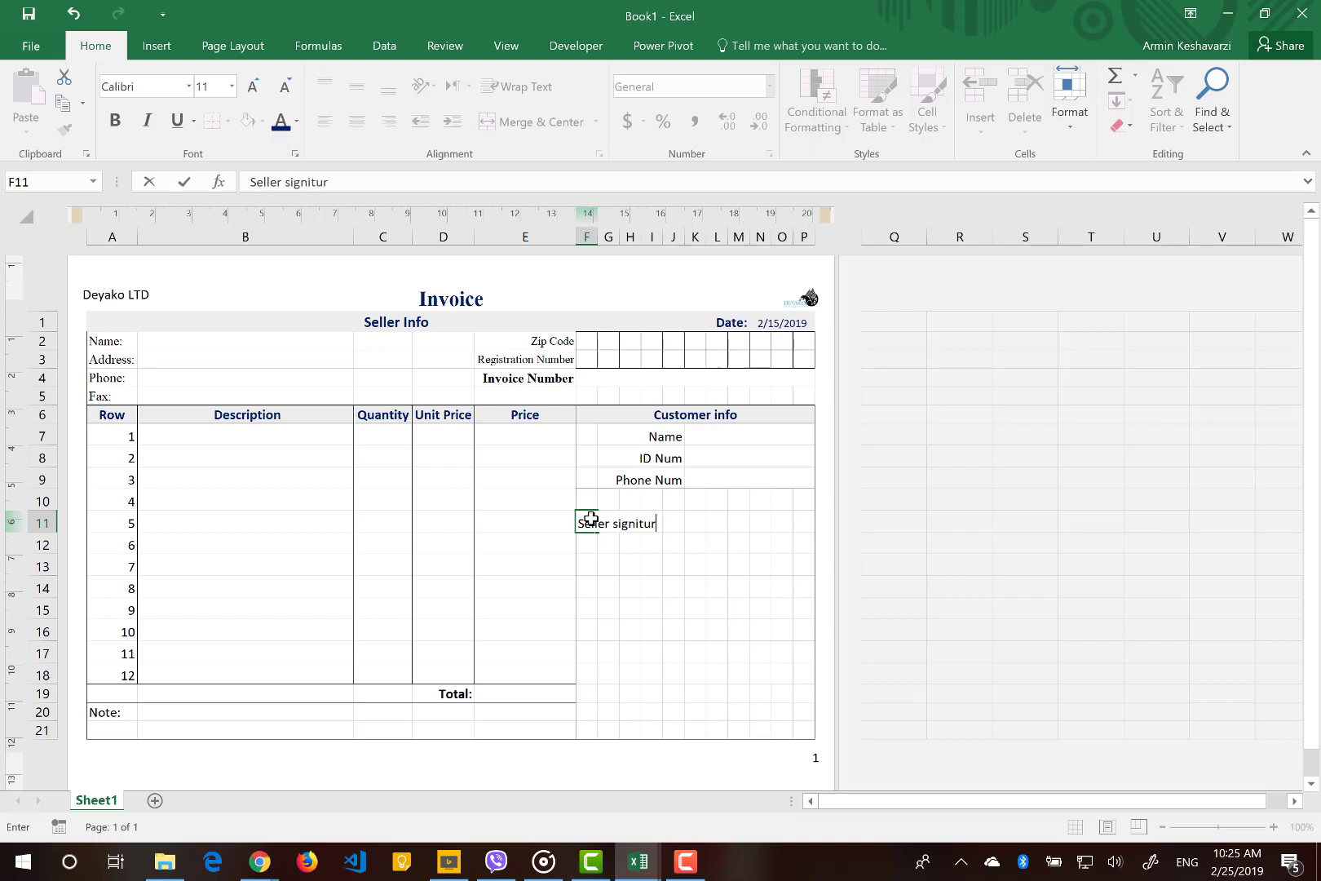
text(e:)
key(Return)
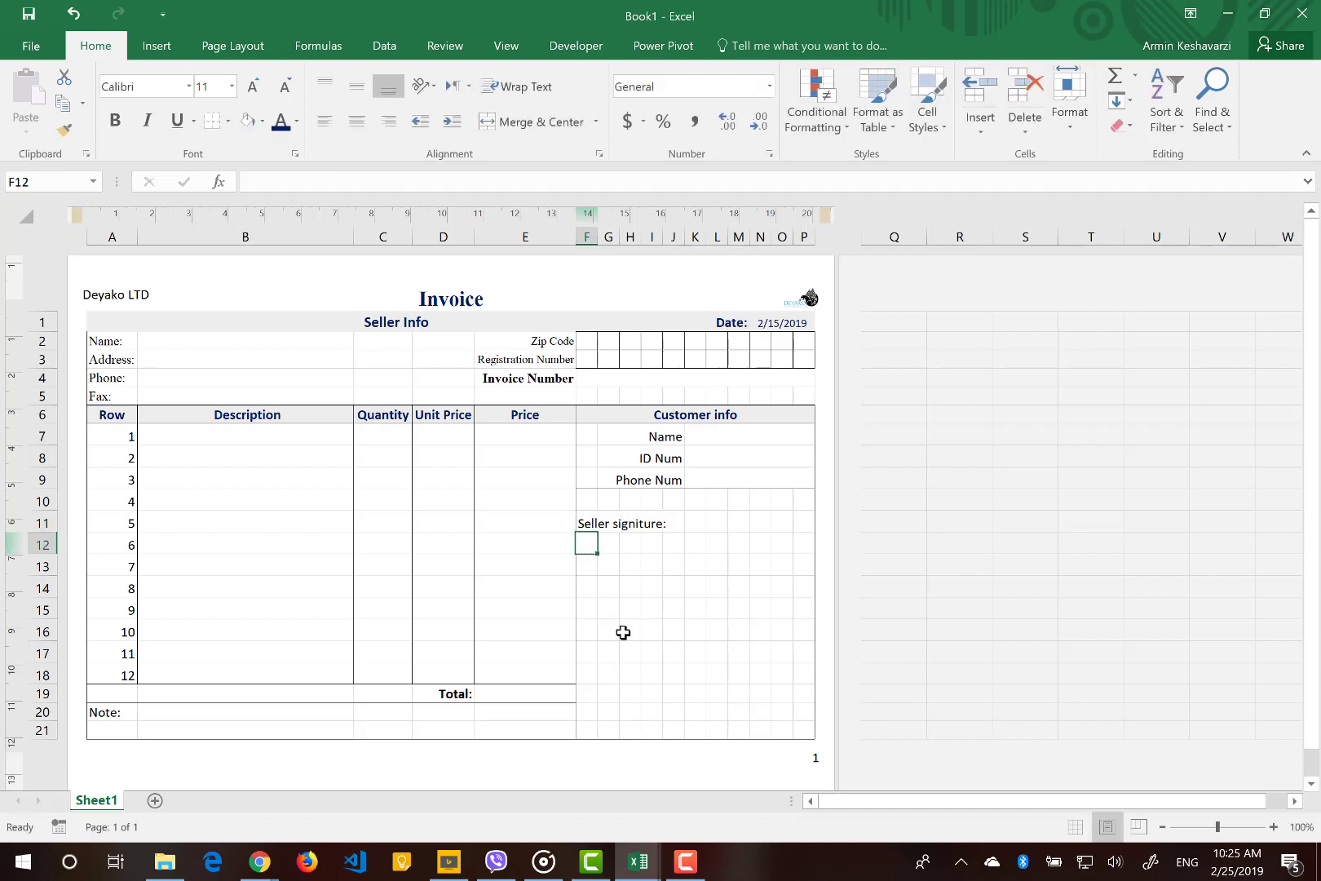
click(591, 672)
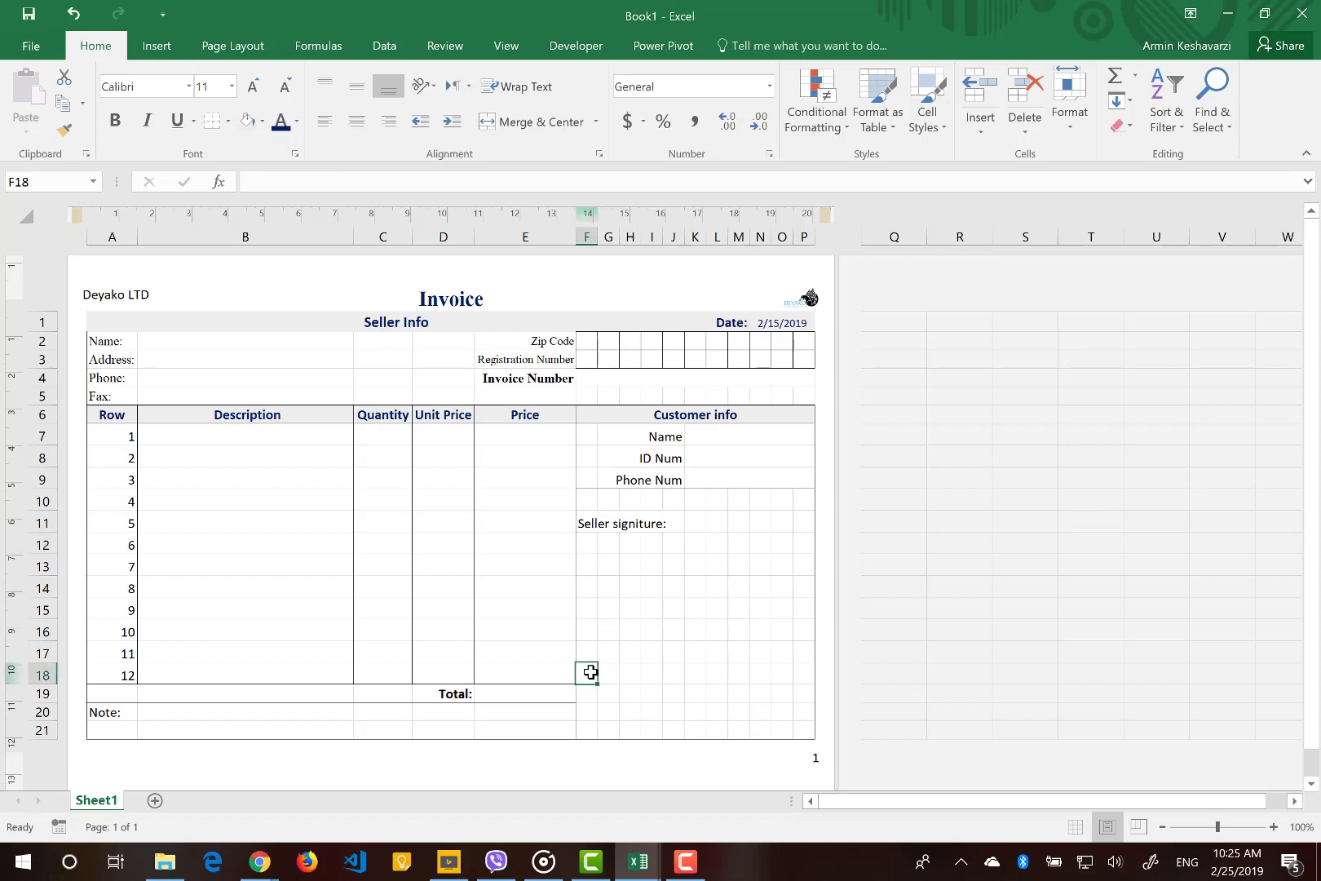
text(Customer signiture)
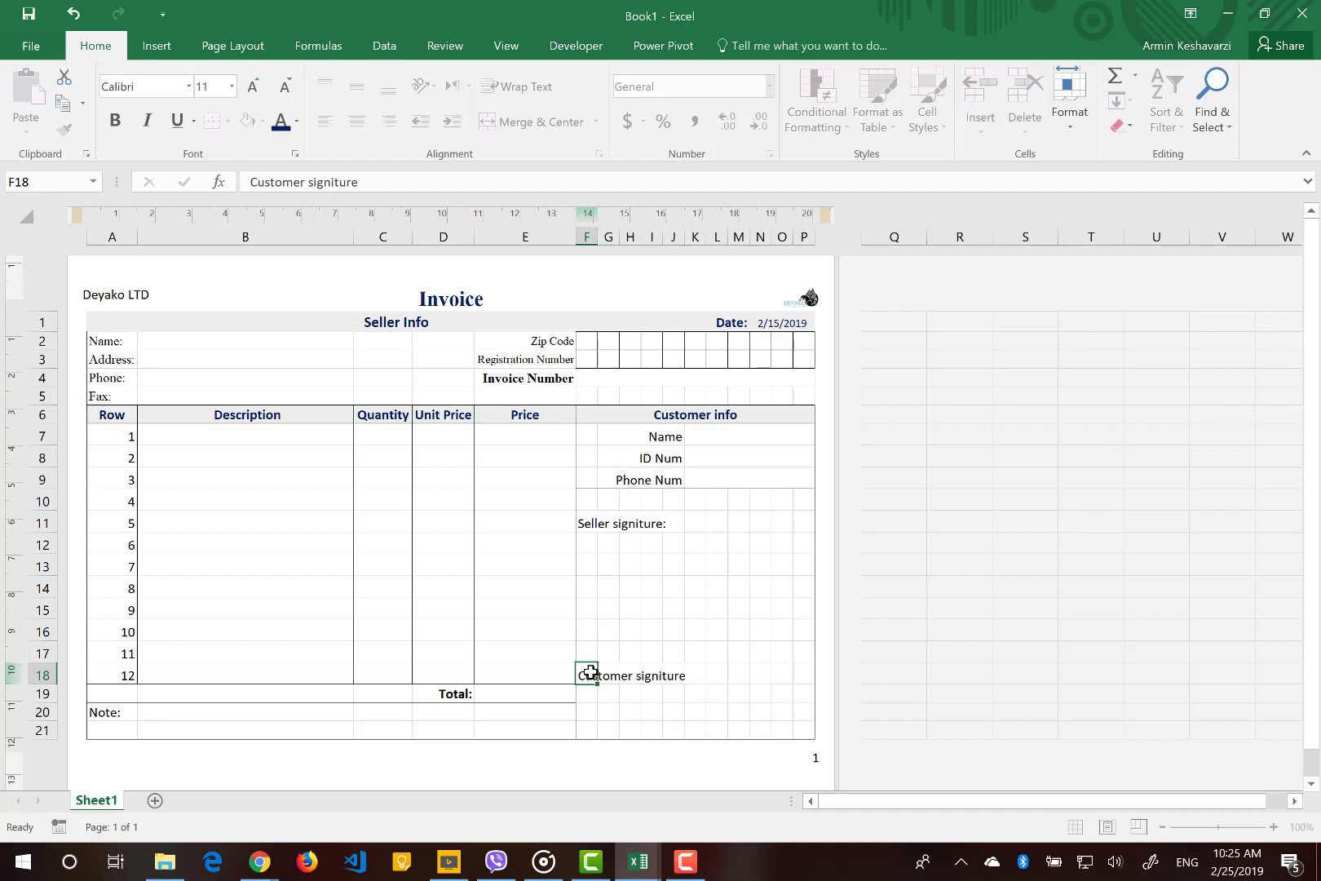
key(Return)
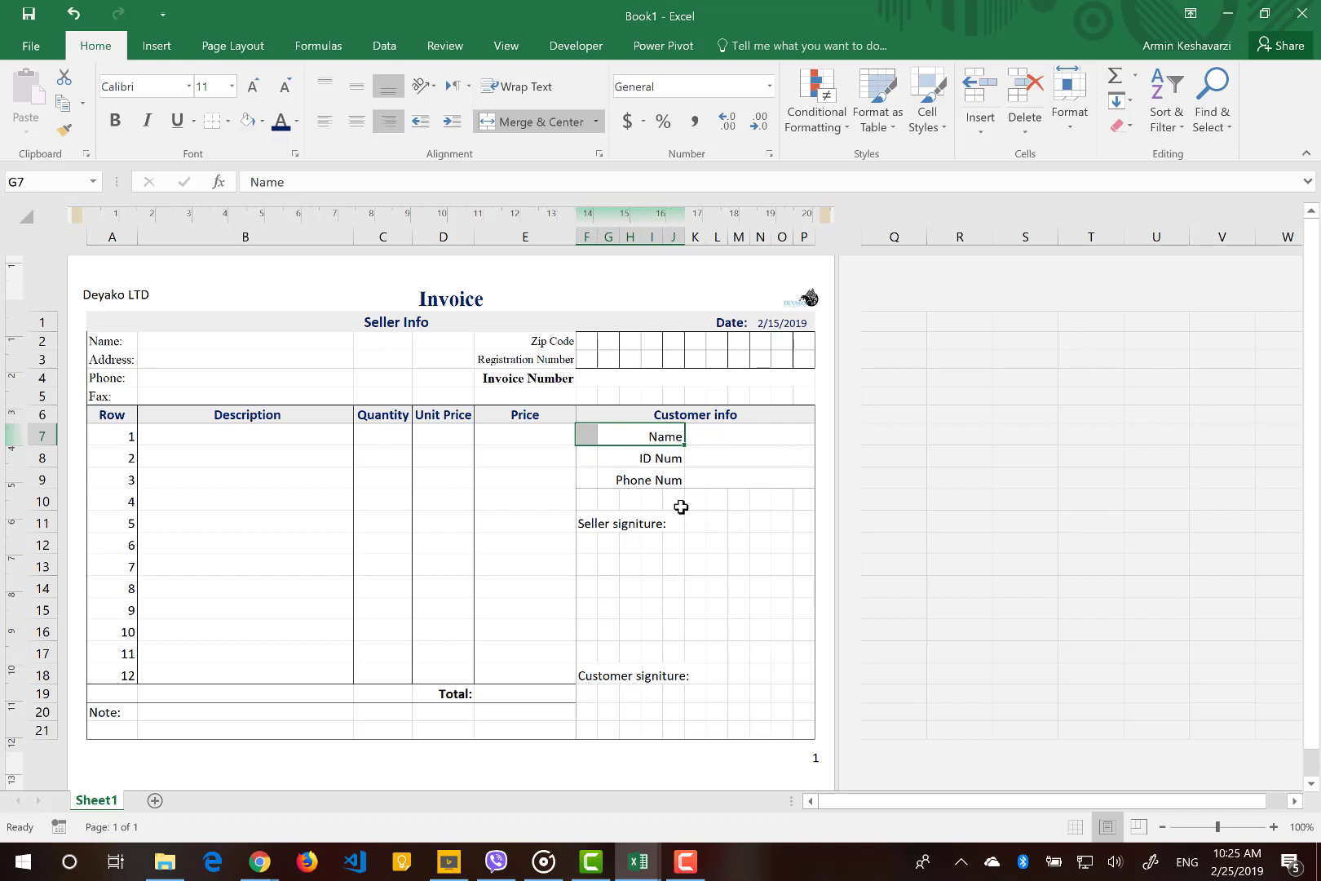
Change the signature label in F11 to "Customer signiture:".
click(601, 524)
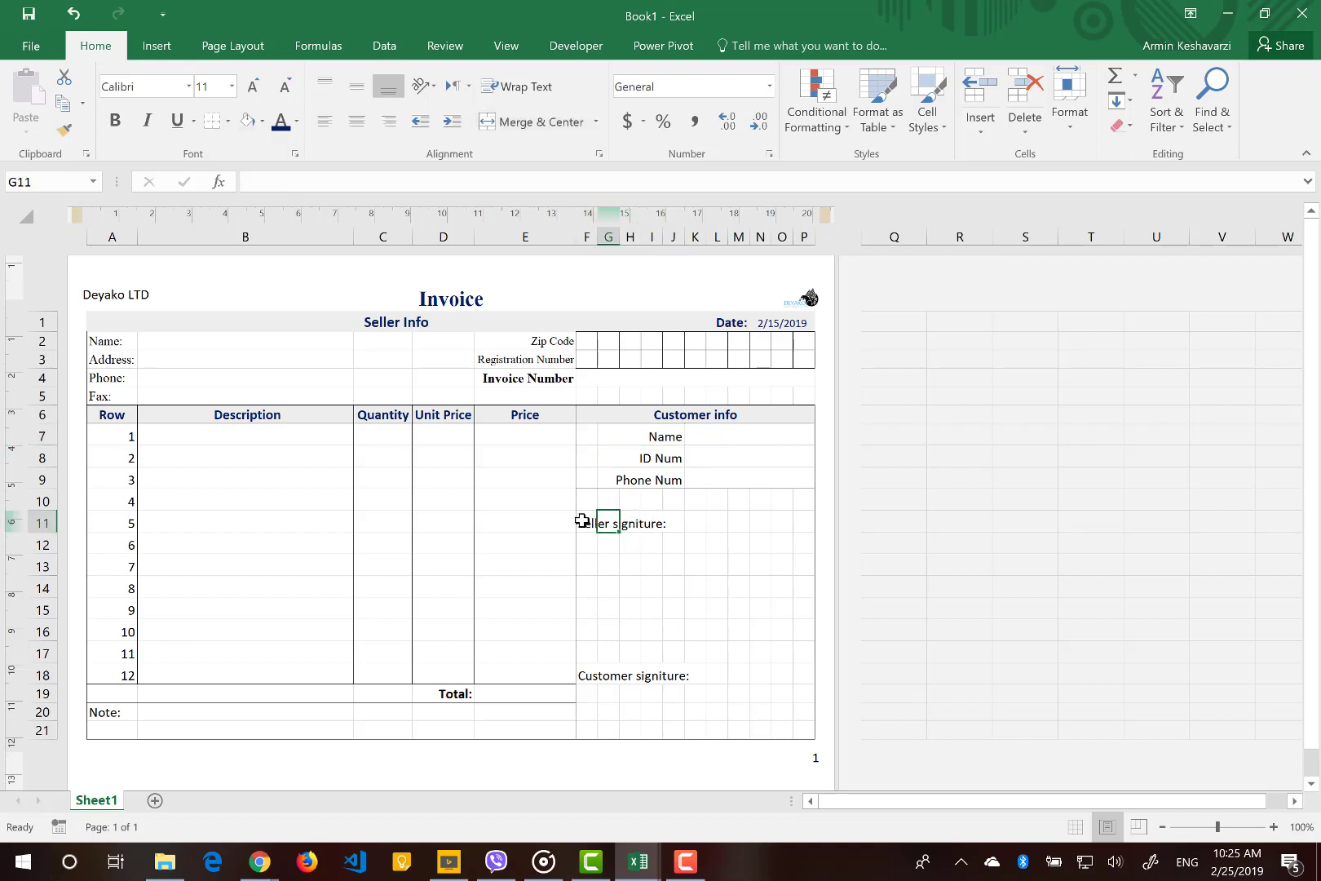
click(581, 520)
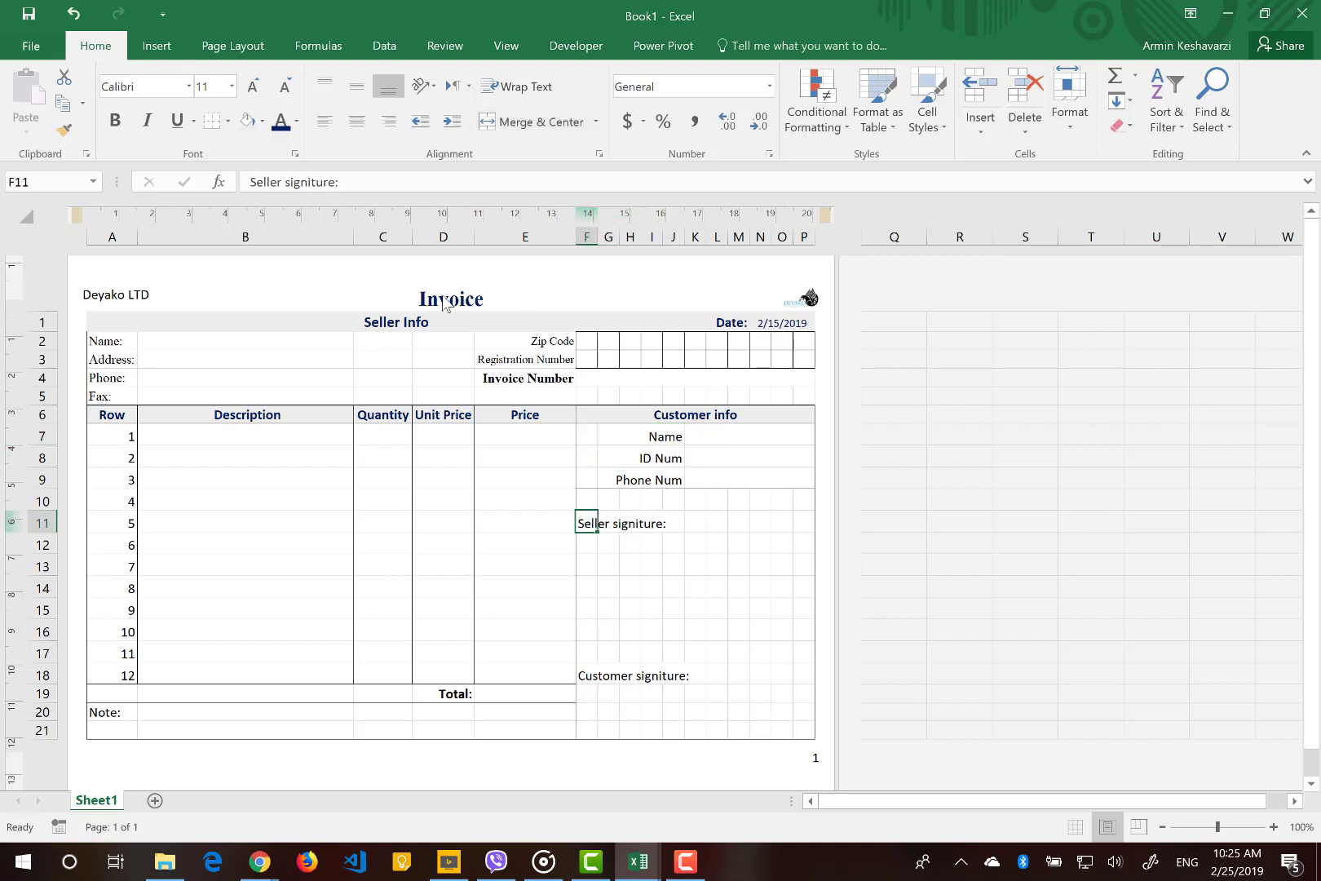
click(275, 185)
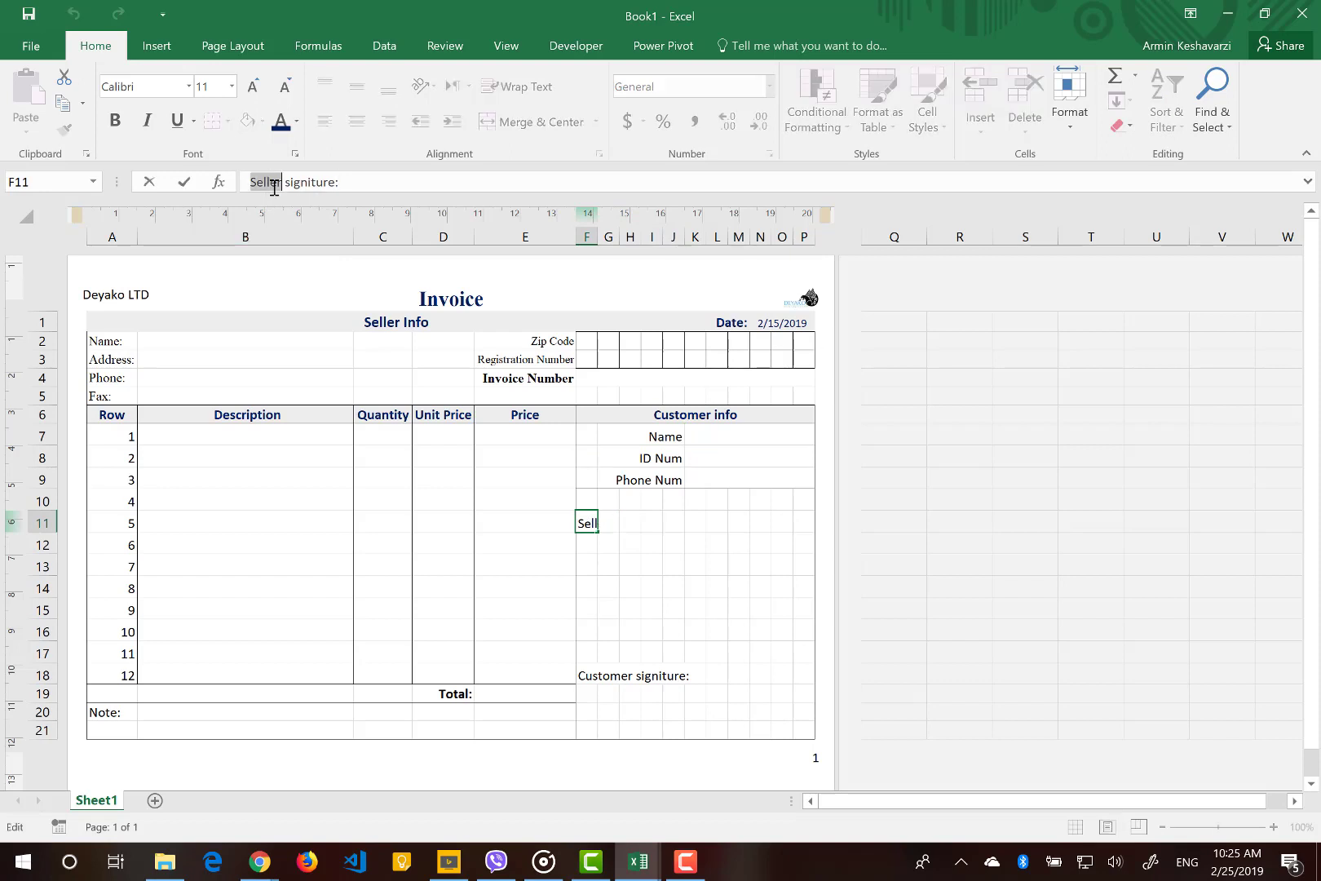
double_click(274, 184)
text(Cust)
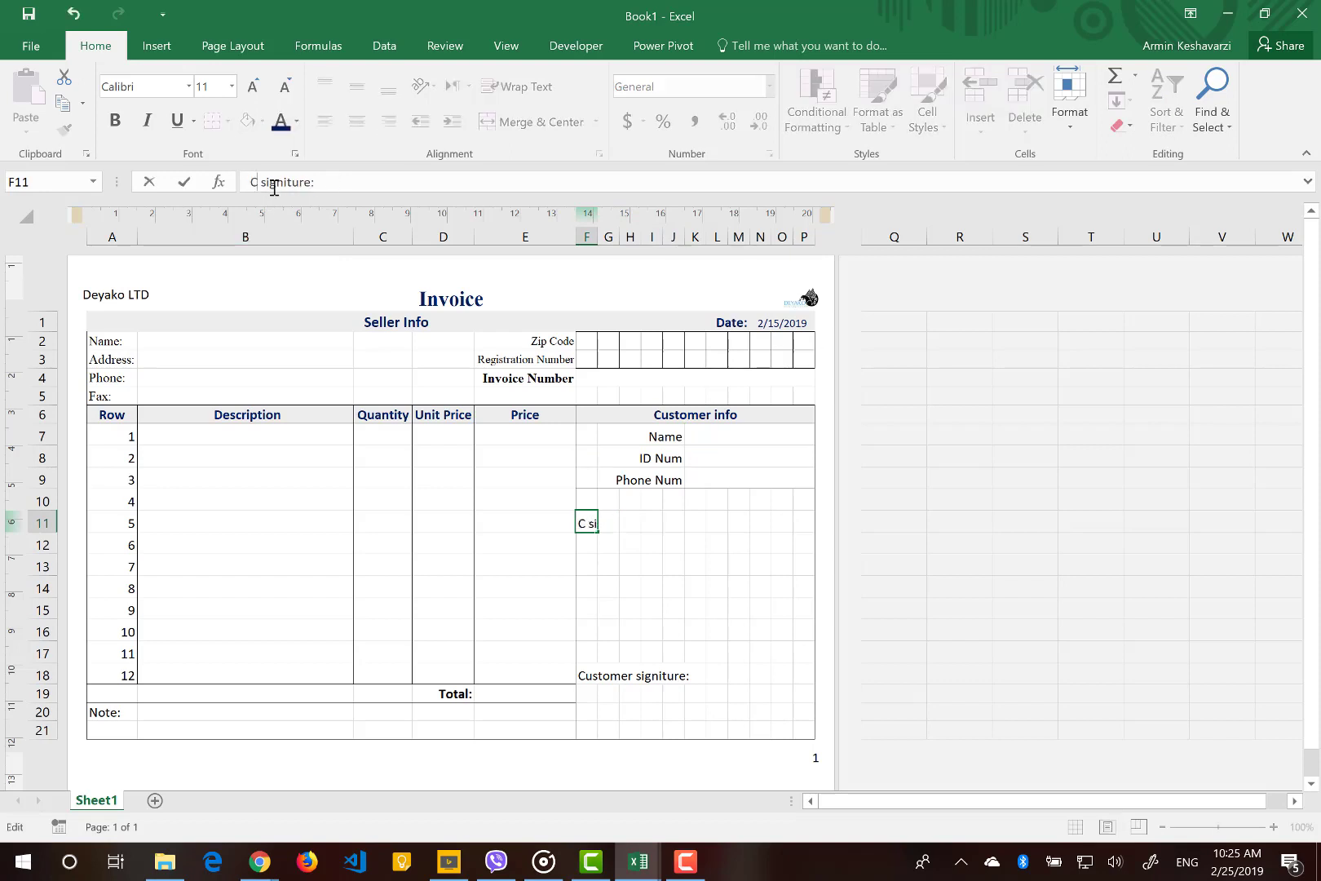
text(omer)
key(Return)
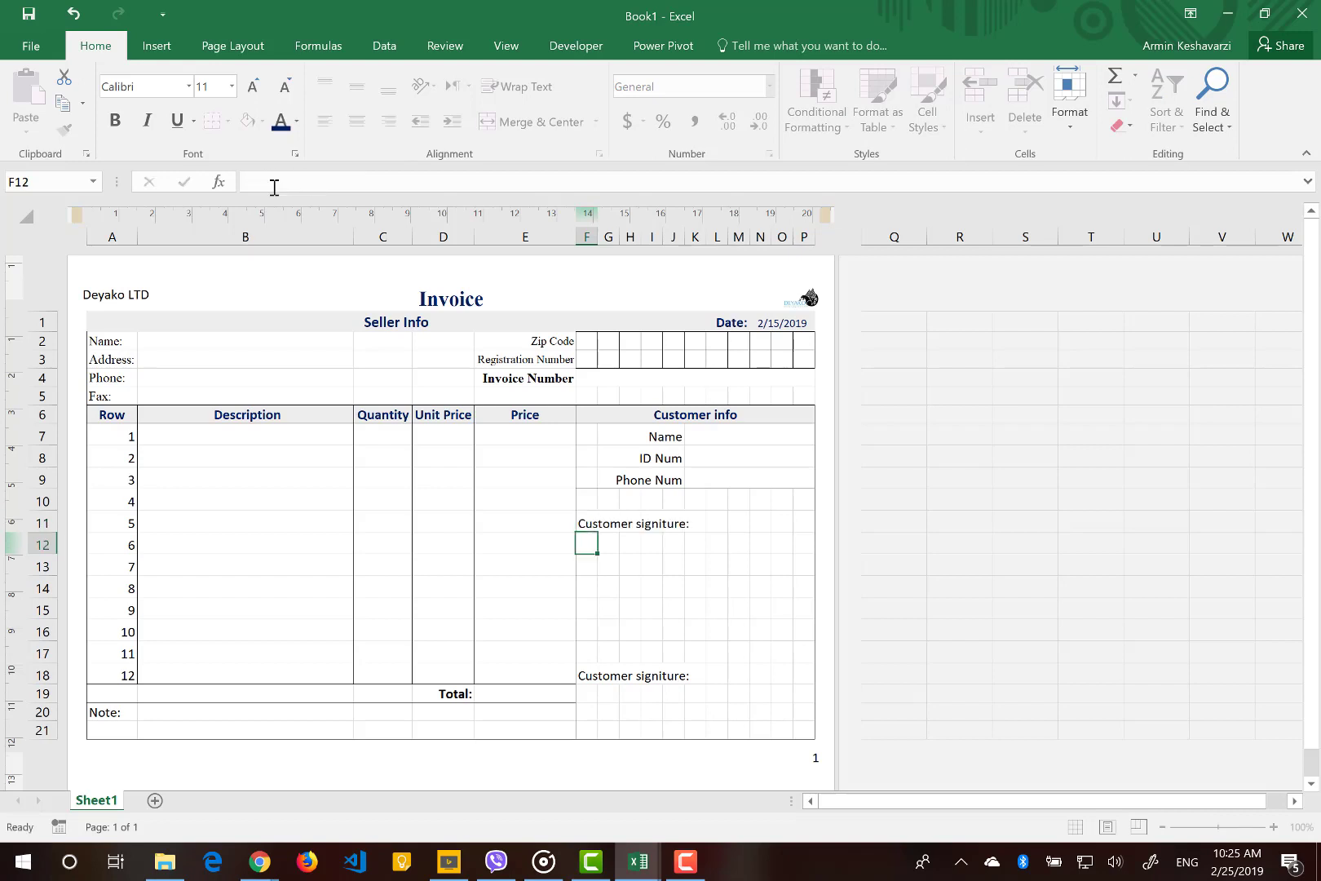
Change the signature label in F18 to "Seller signiture:".
click(604, 679)
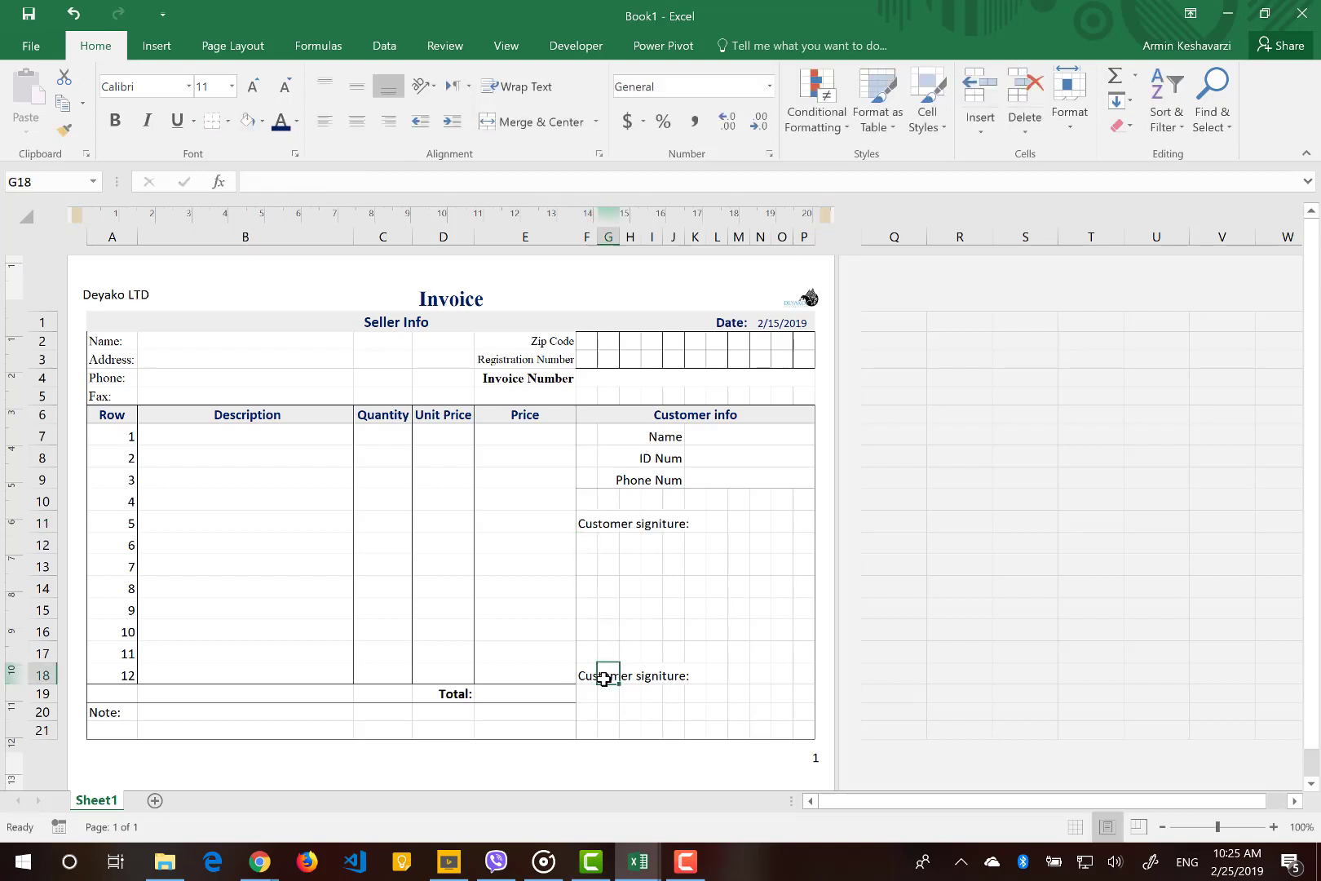
double_click(263, 181)
text(Seller)
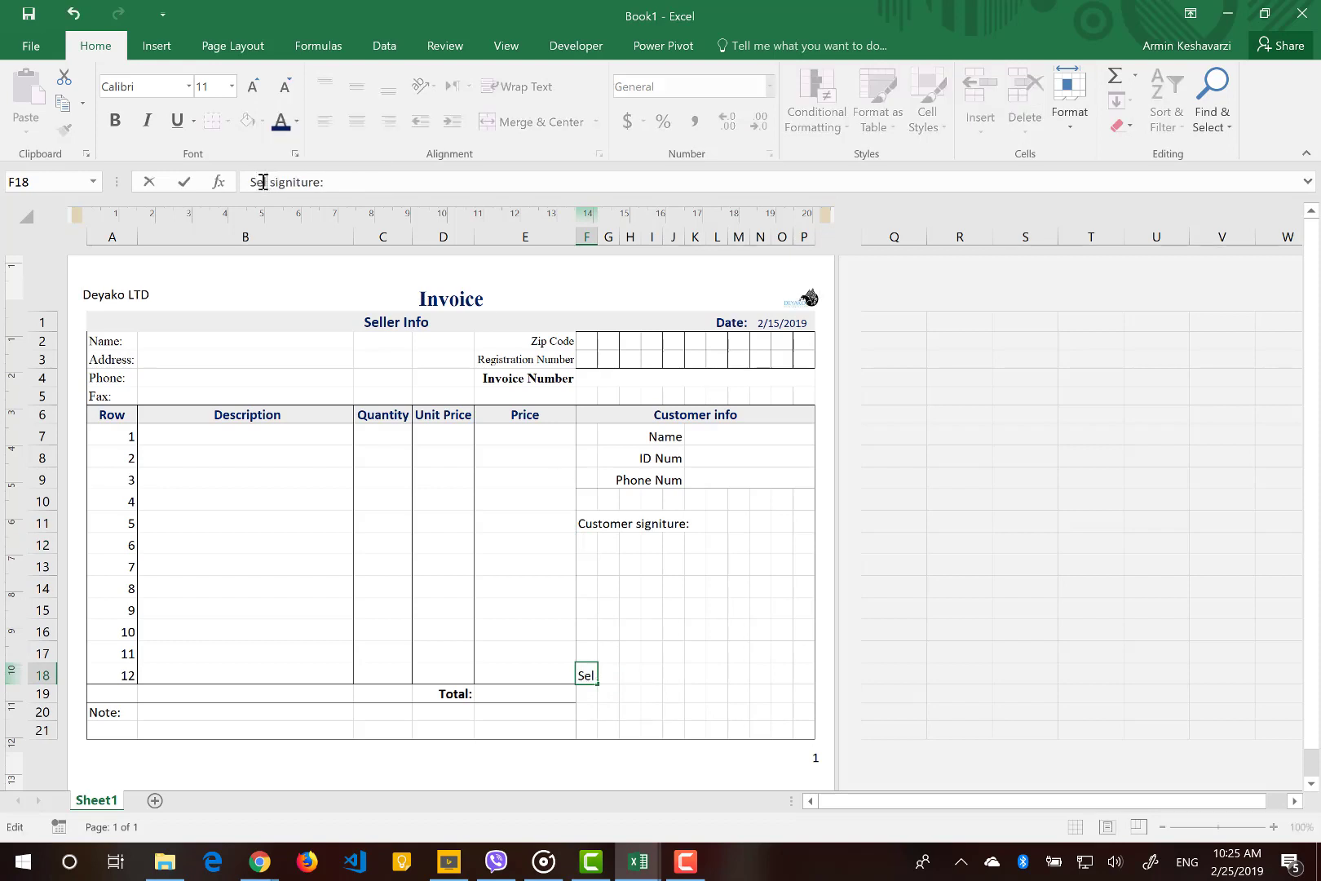
key(Return)
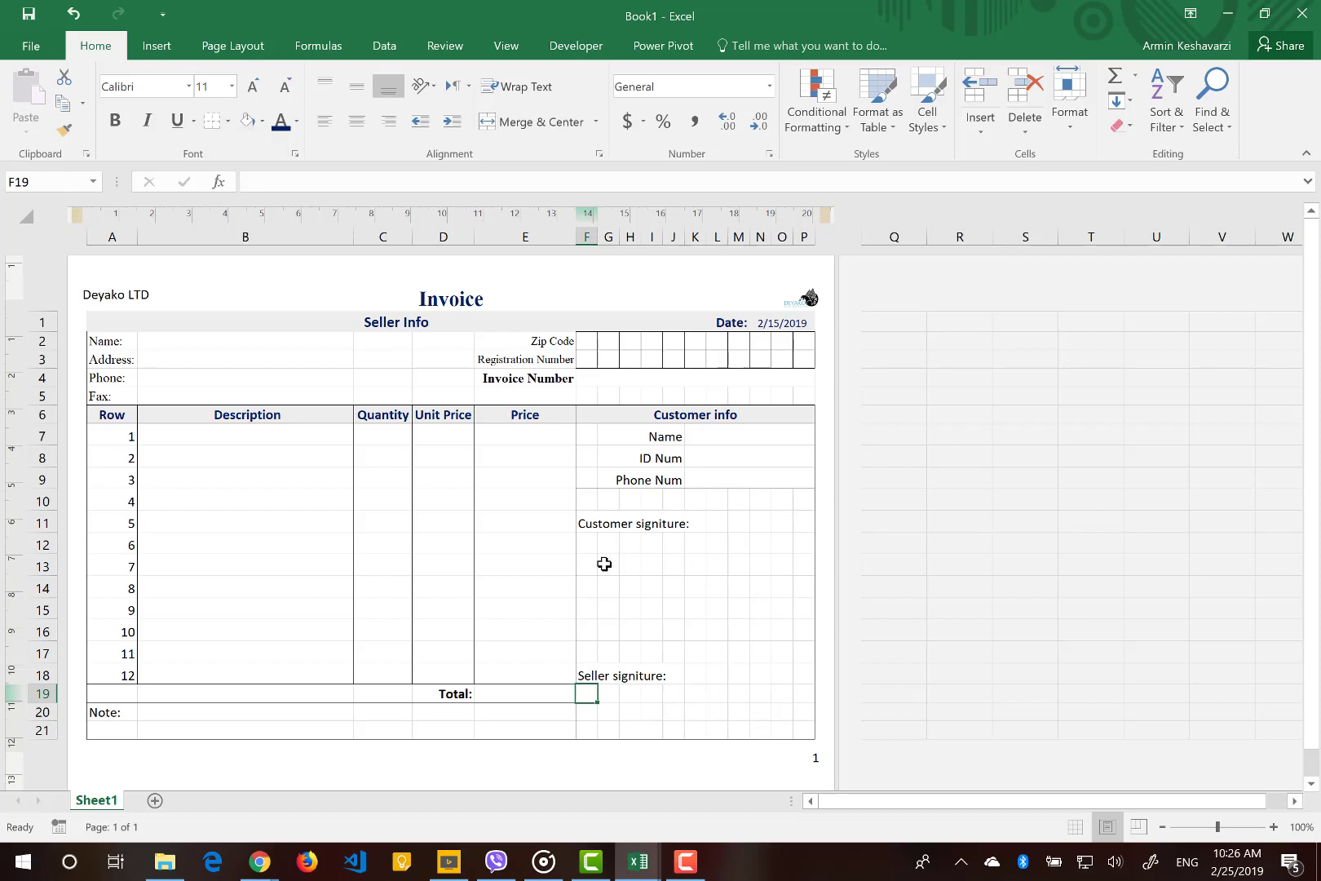
drag(667, 430, 667, 522)
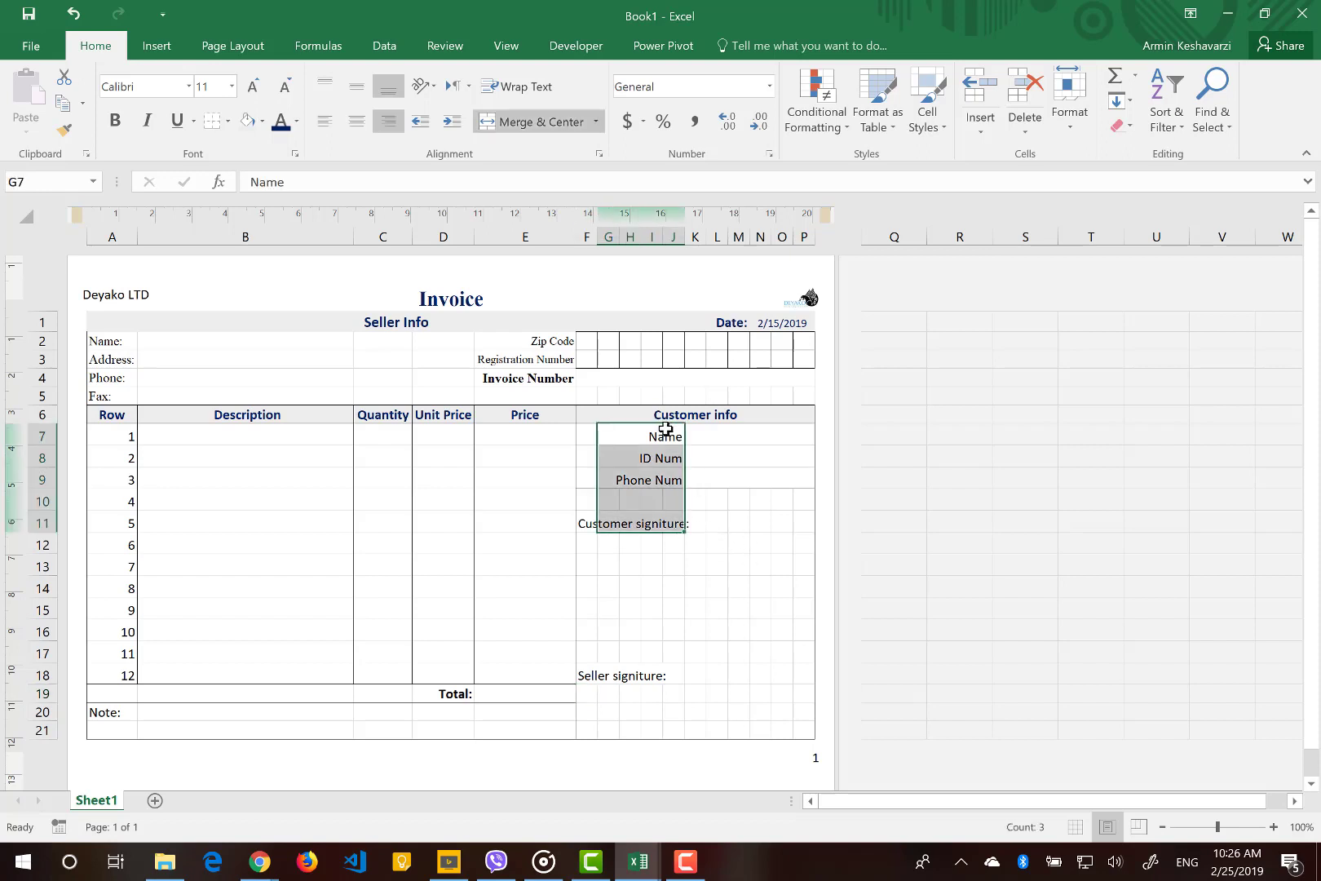
drag(650, 436, 734, 483)
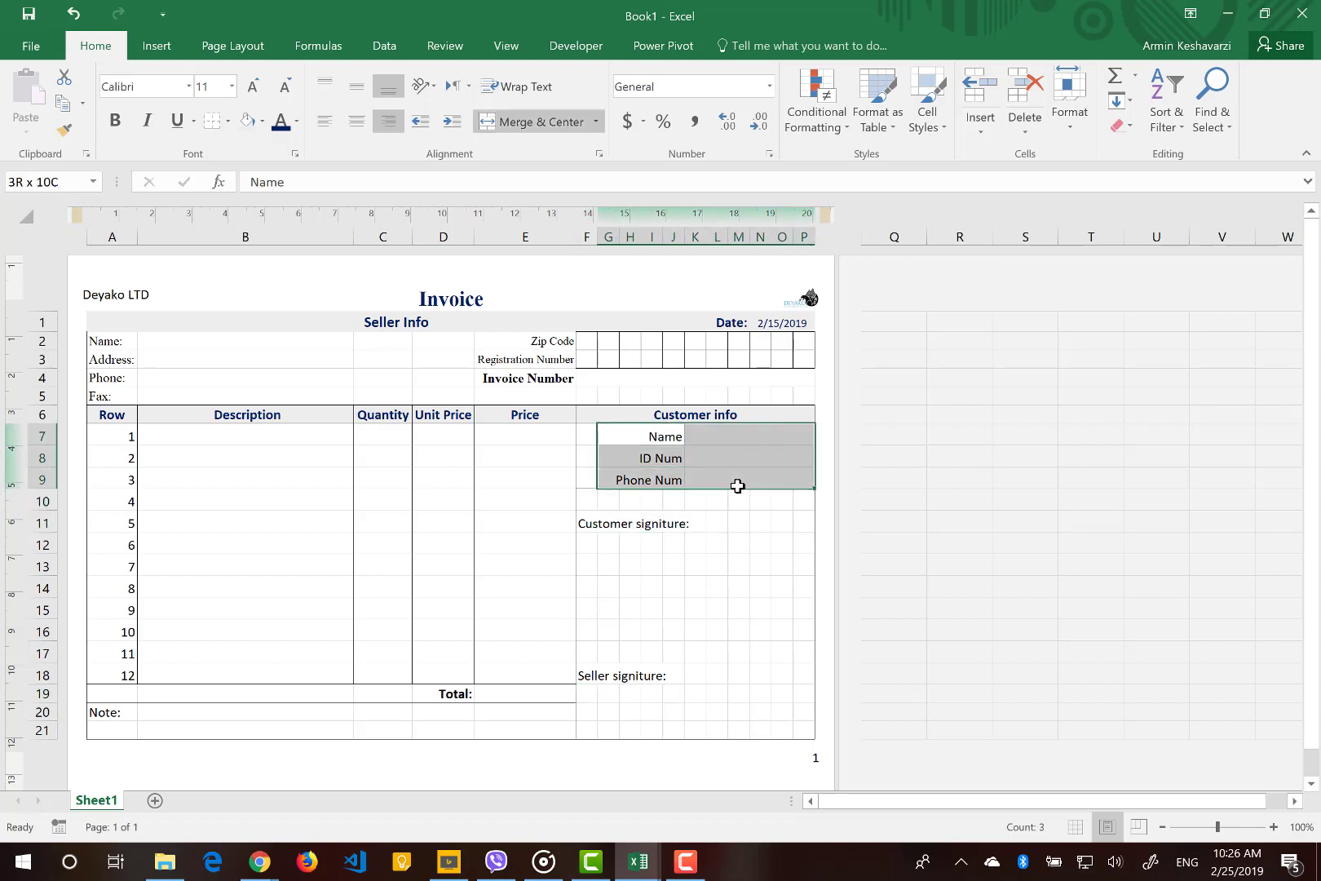
click(709, 526)
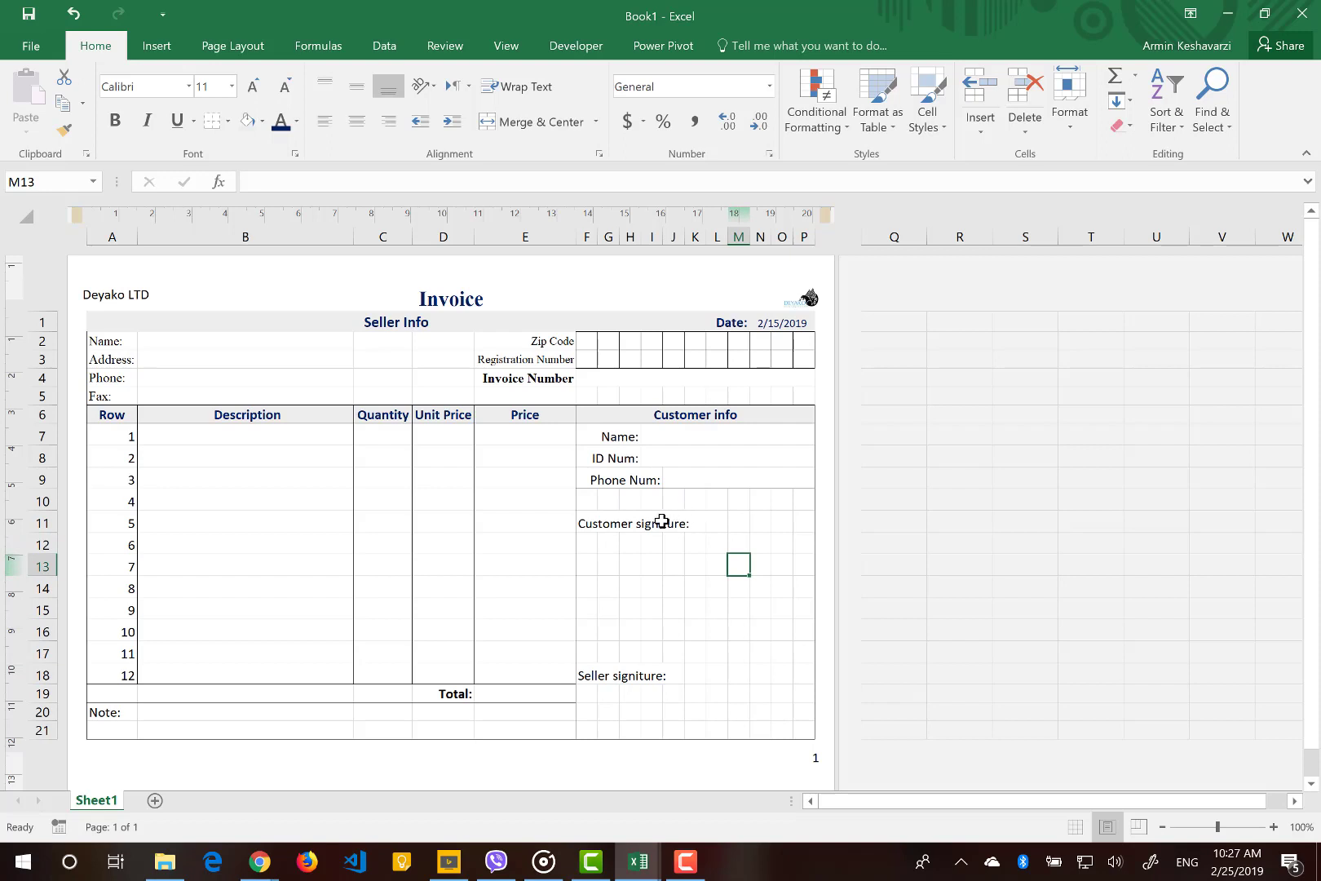
Merge and center the Customer signiture label across F11:K11.
click(655, 520)
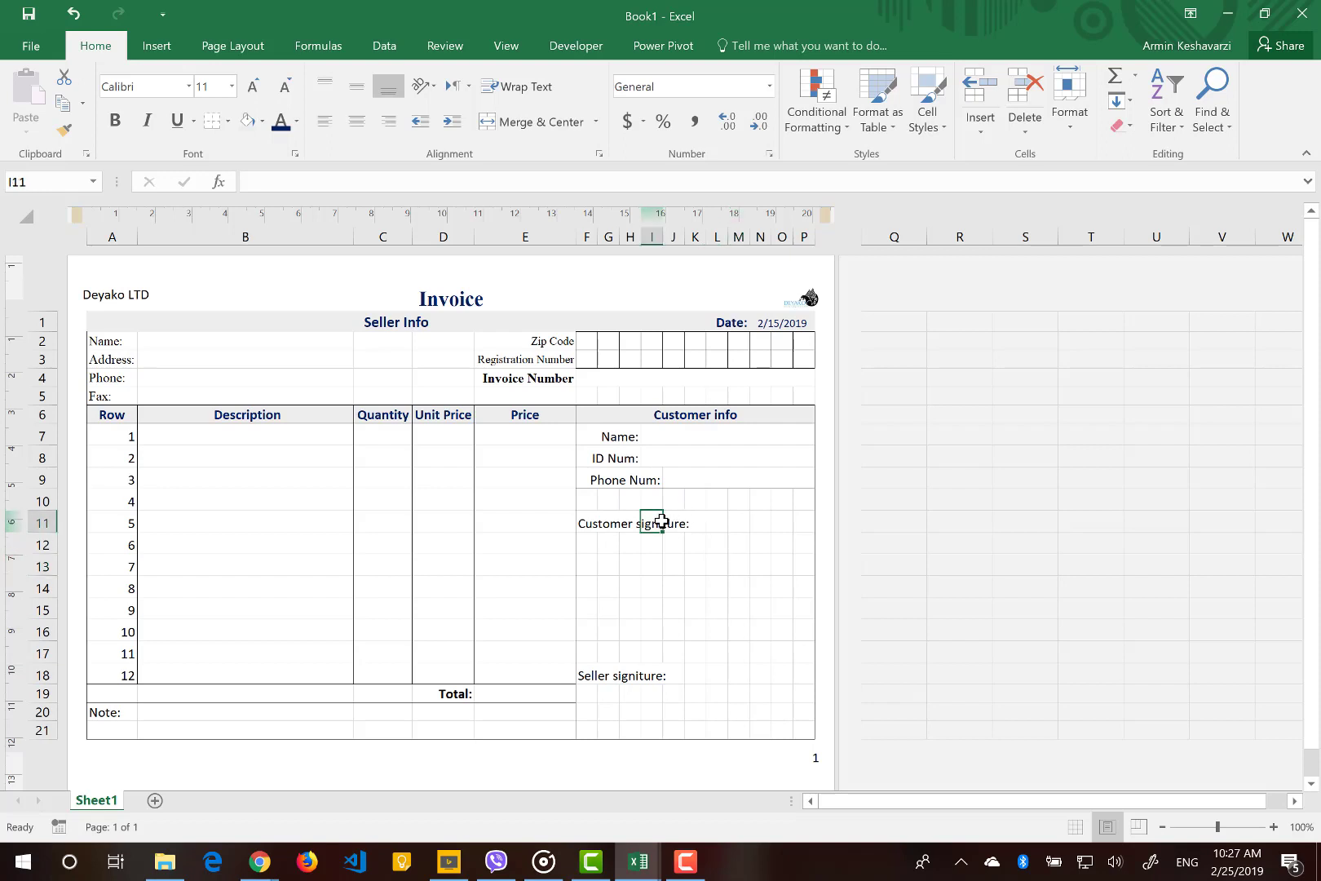
drag(587, 524, 694, 522)
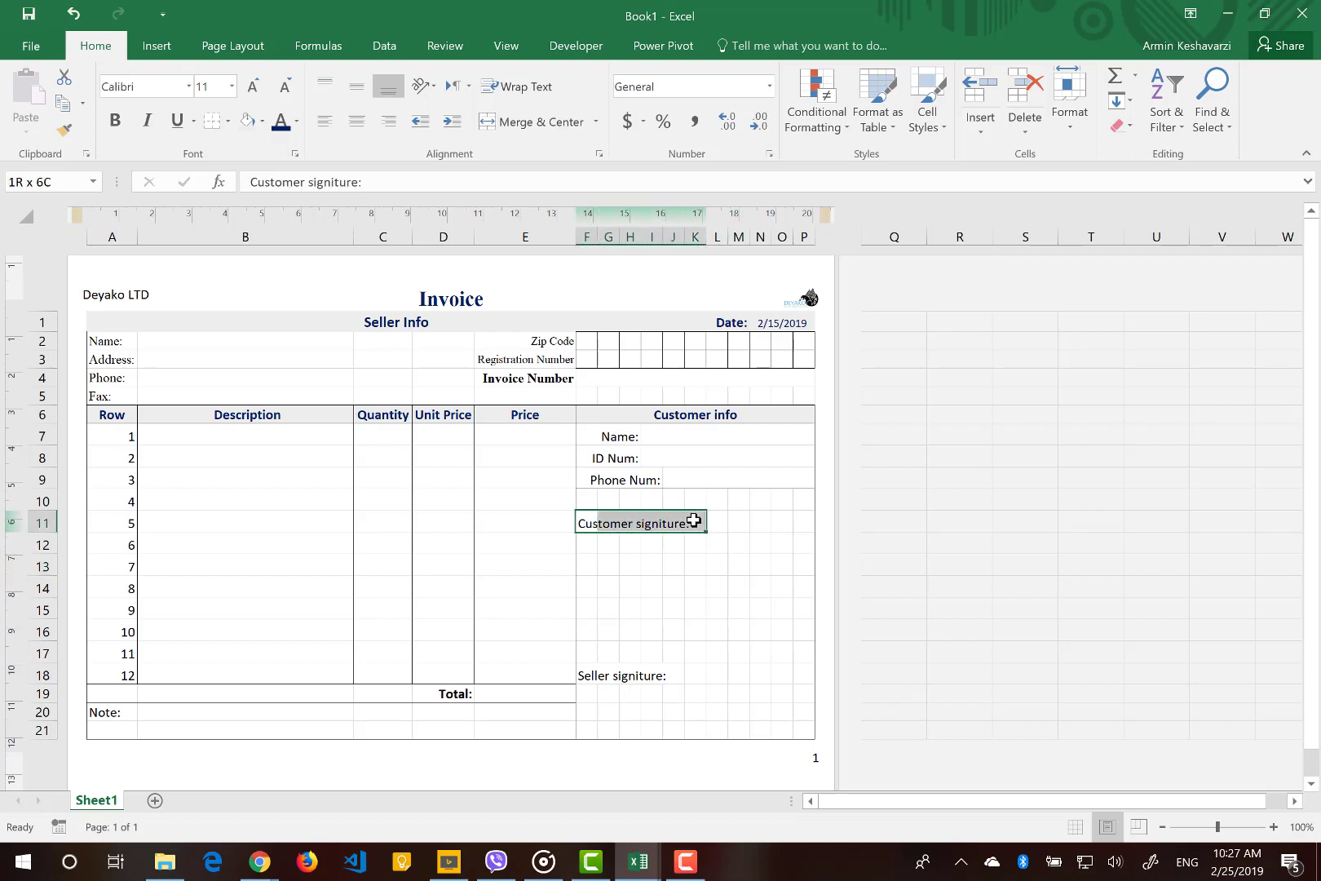
click(512, 122)
Merge and center the Seller signiture label across F18:K18.
click(605, 681)
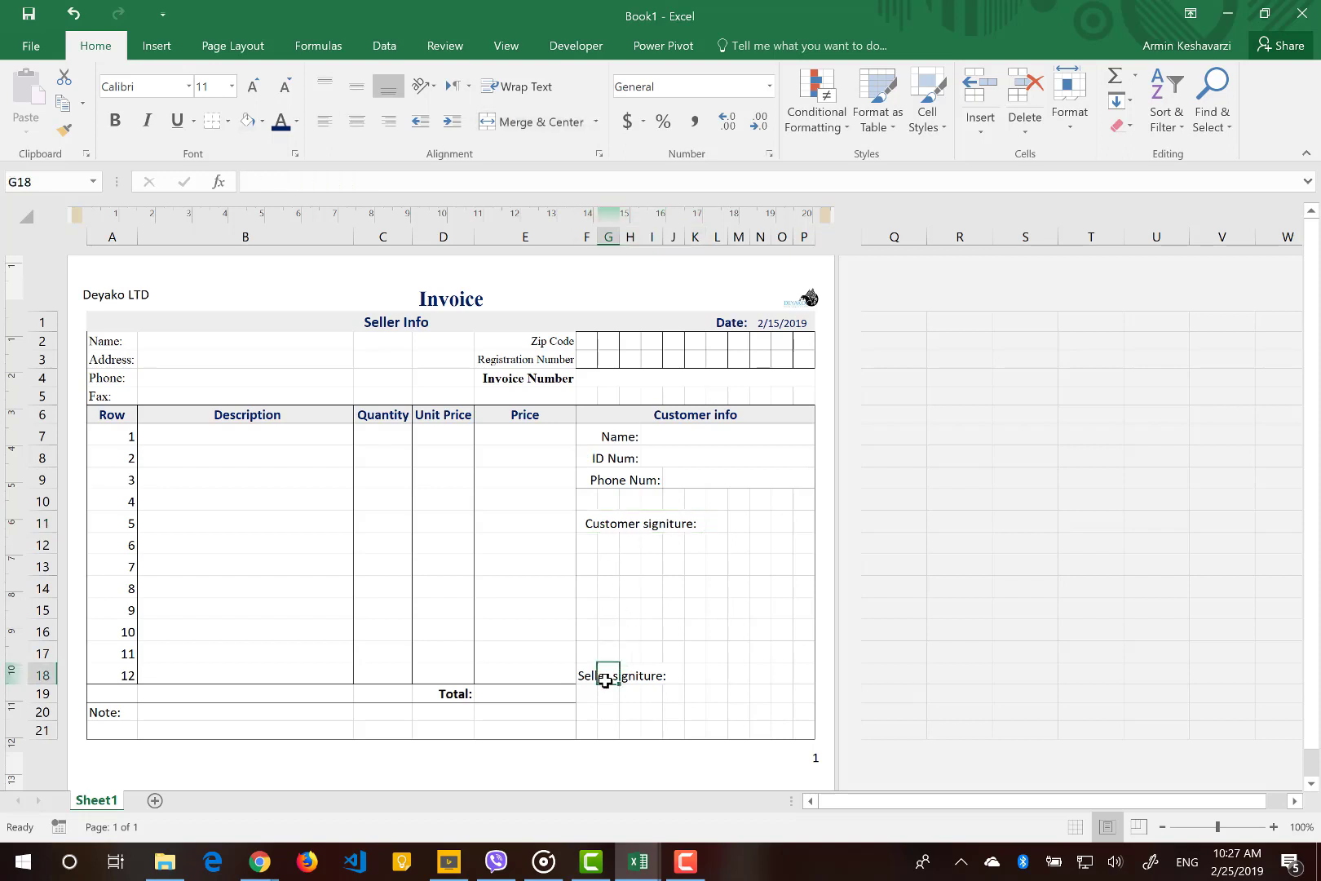
drag(619, 678, 684, 681)
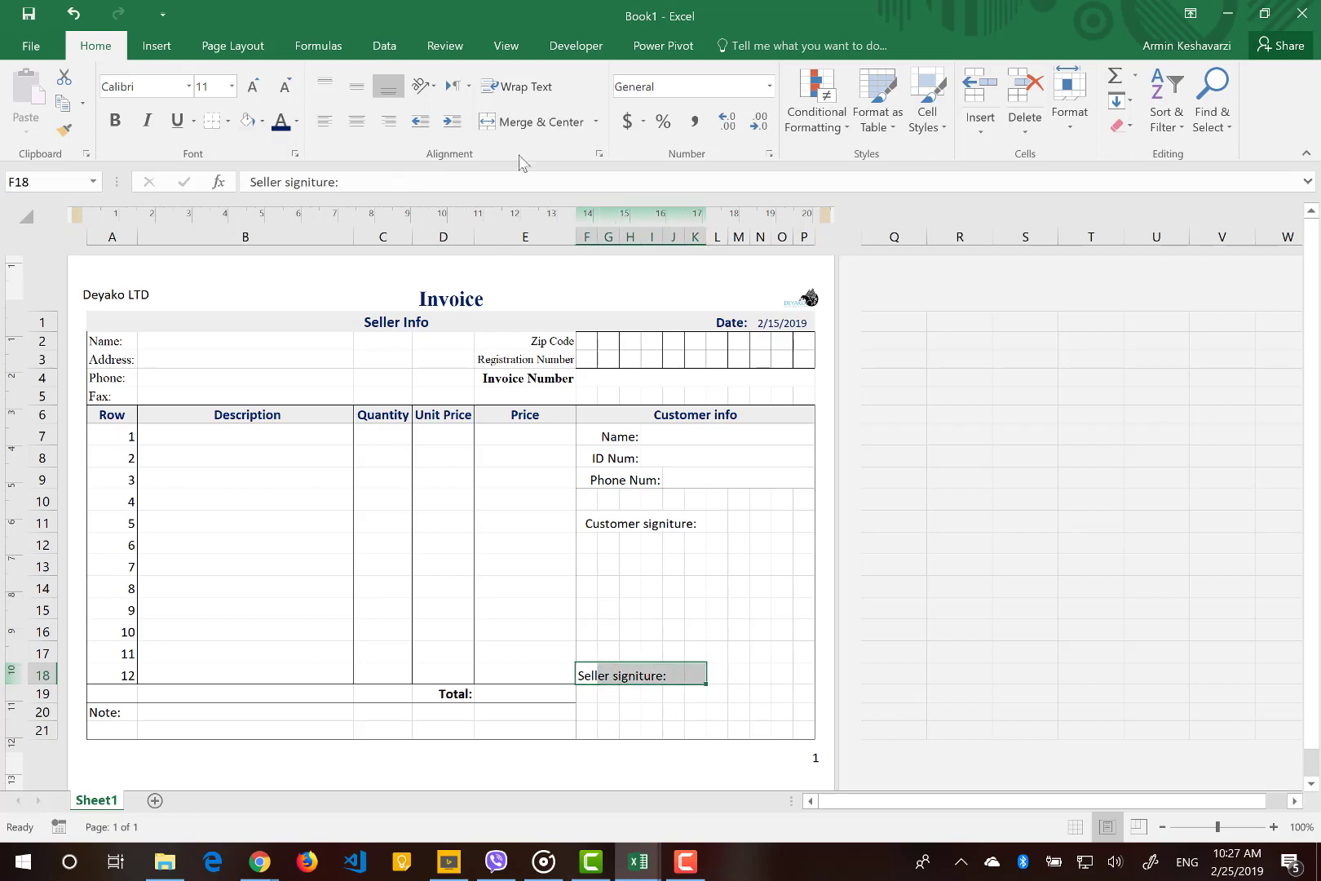
click(522, 131)
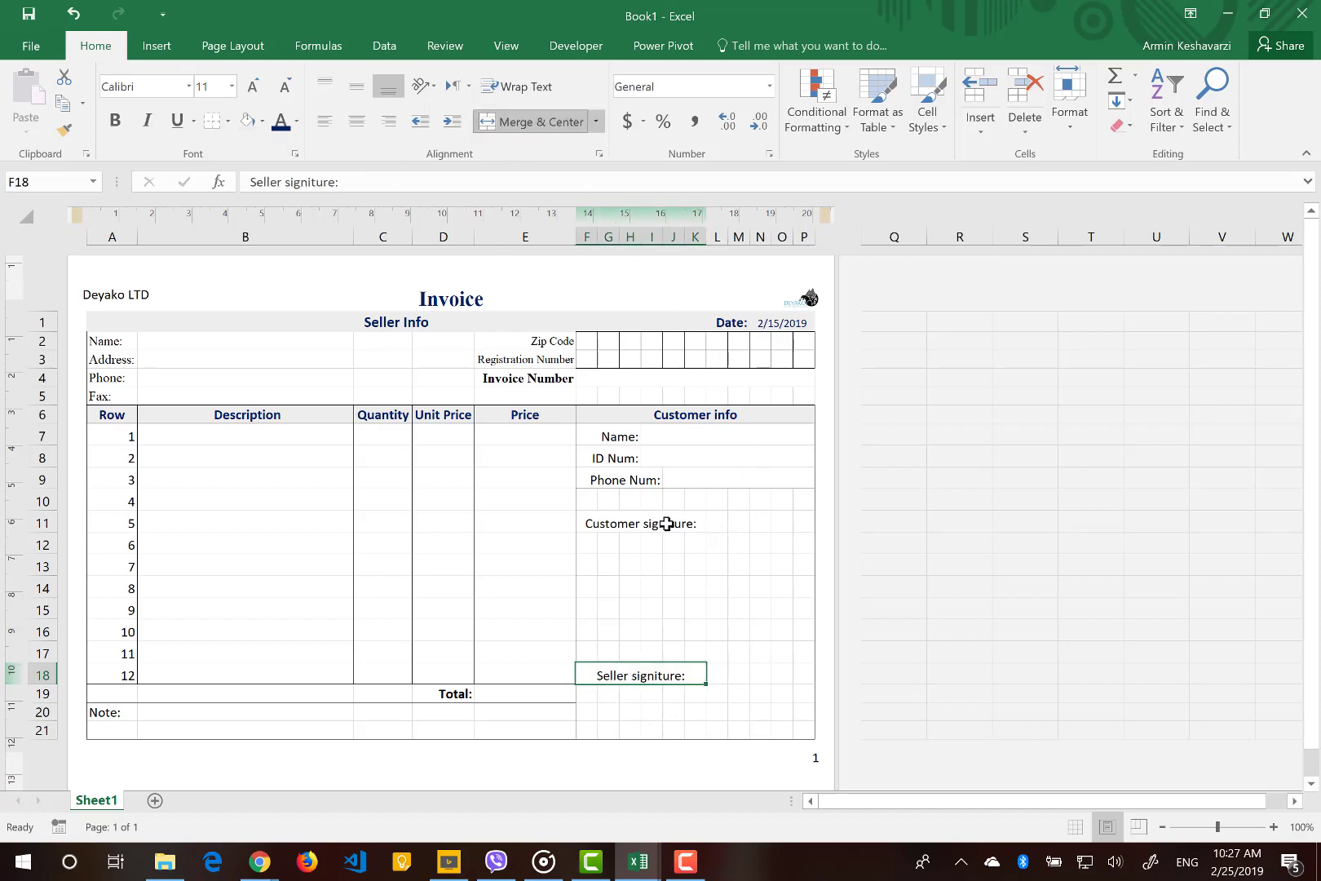
Check the signature space in F12:P17 and preview the invoice page as it would print.
drag(589, 547, 803, 649)
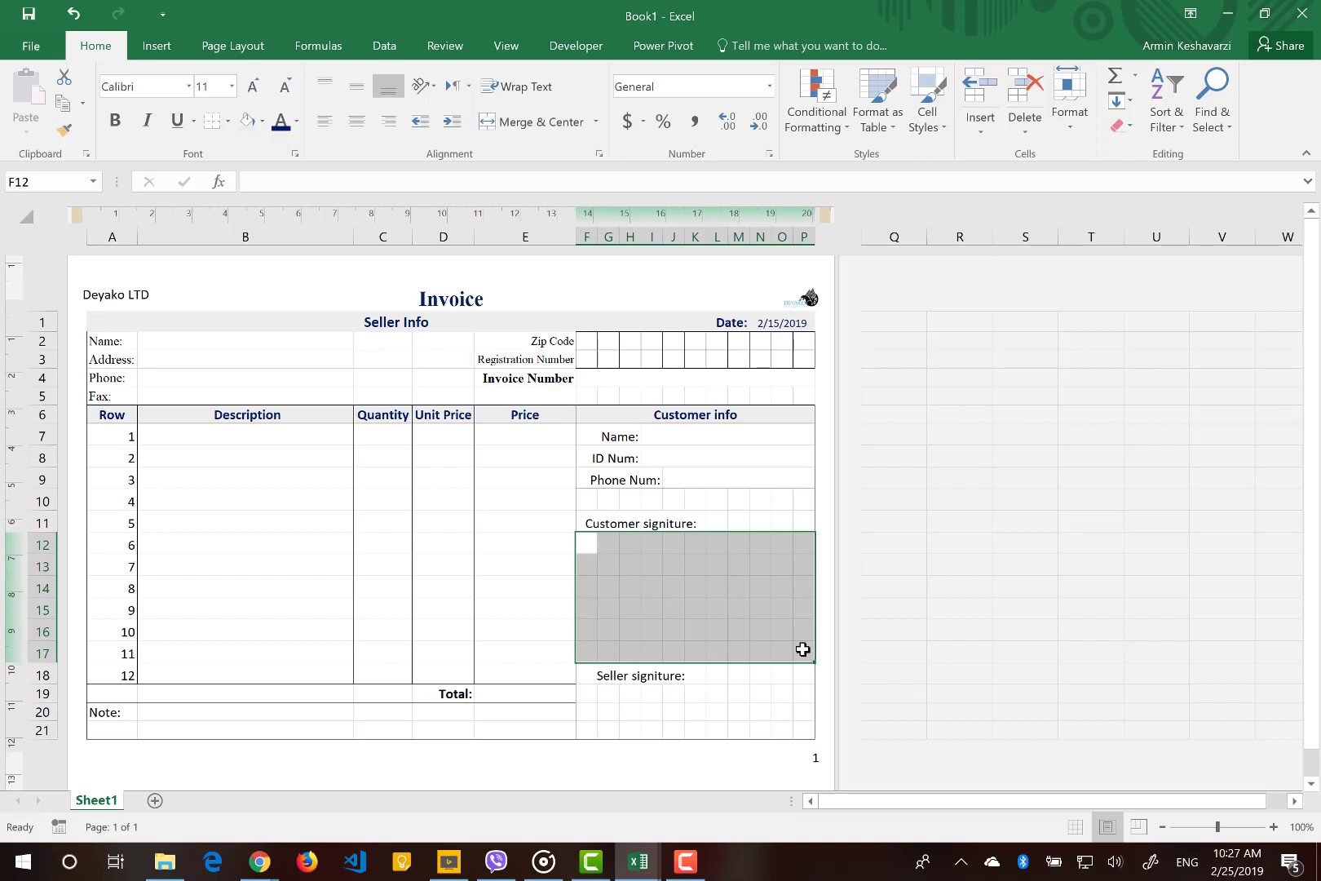
click(654, 591)
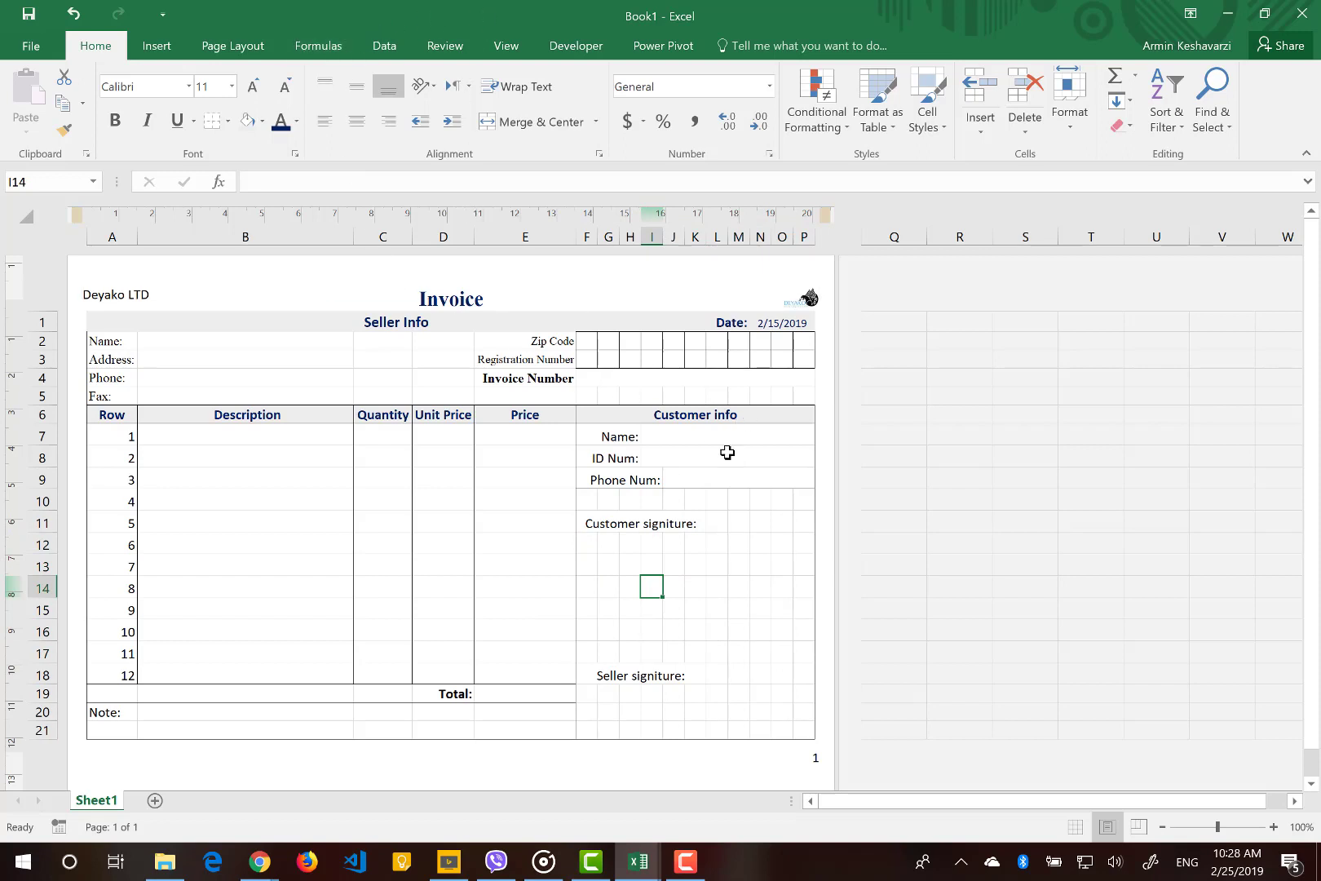
key(ctrl+p)
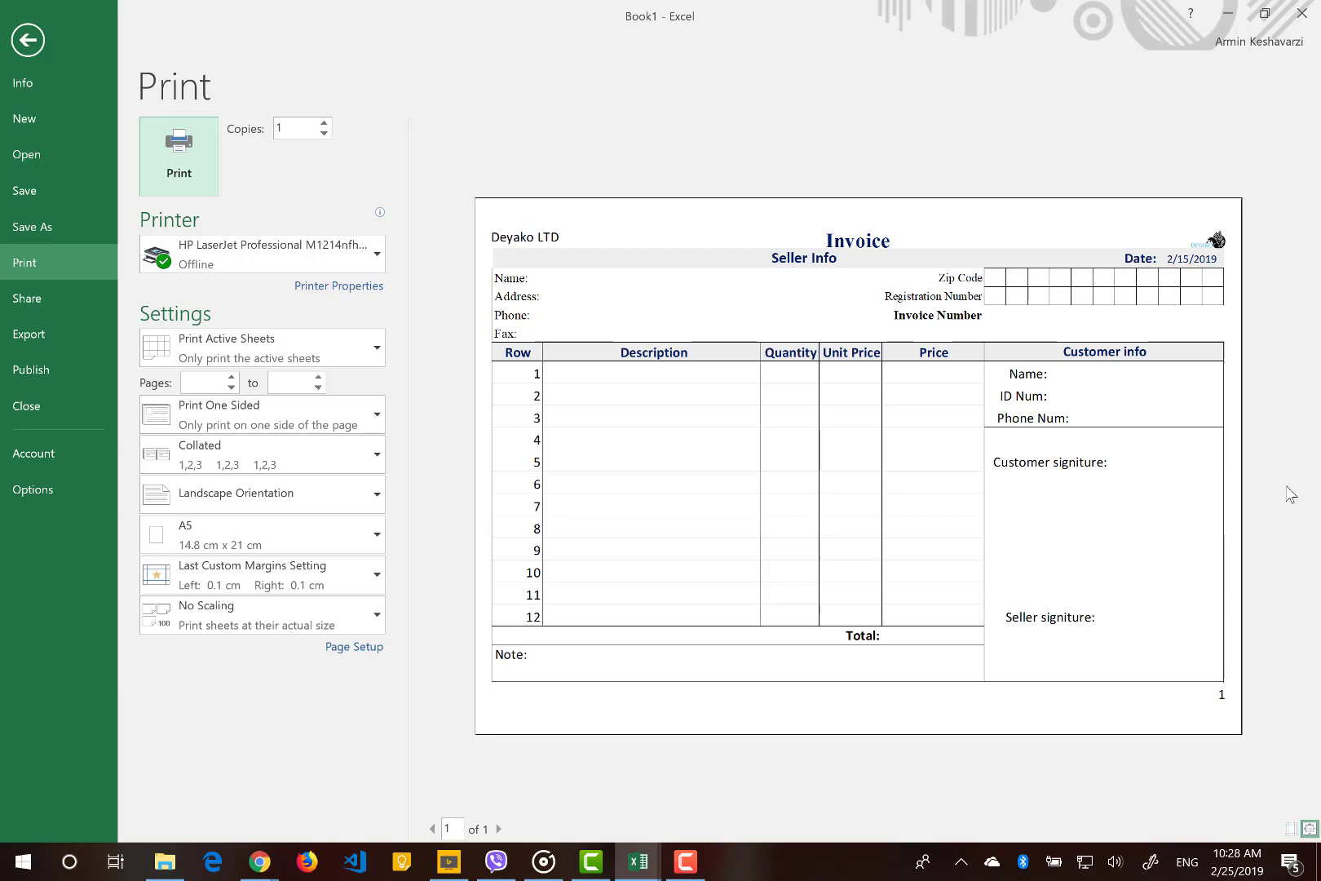
key(Escape)
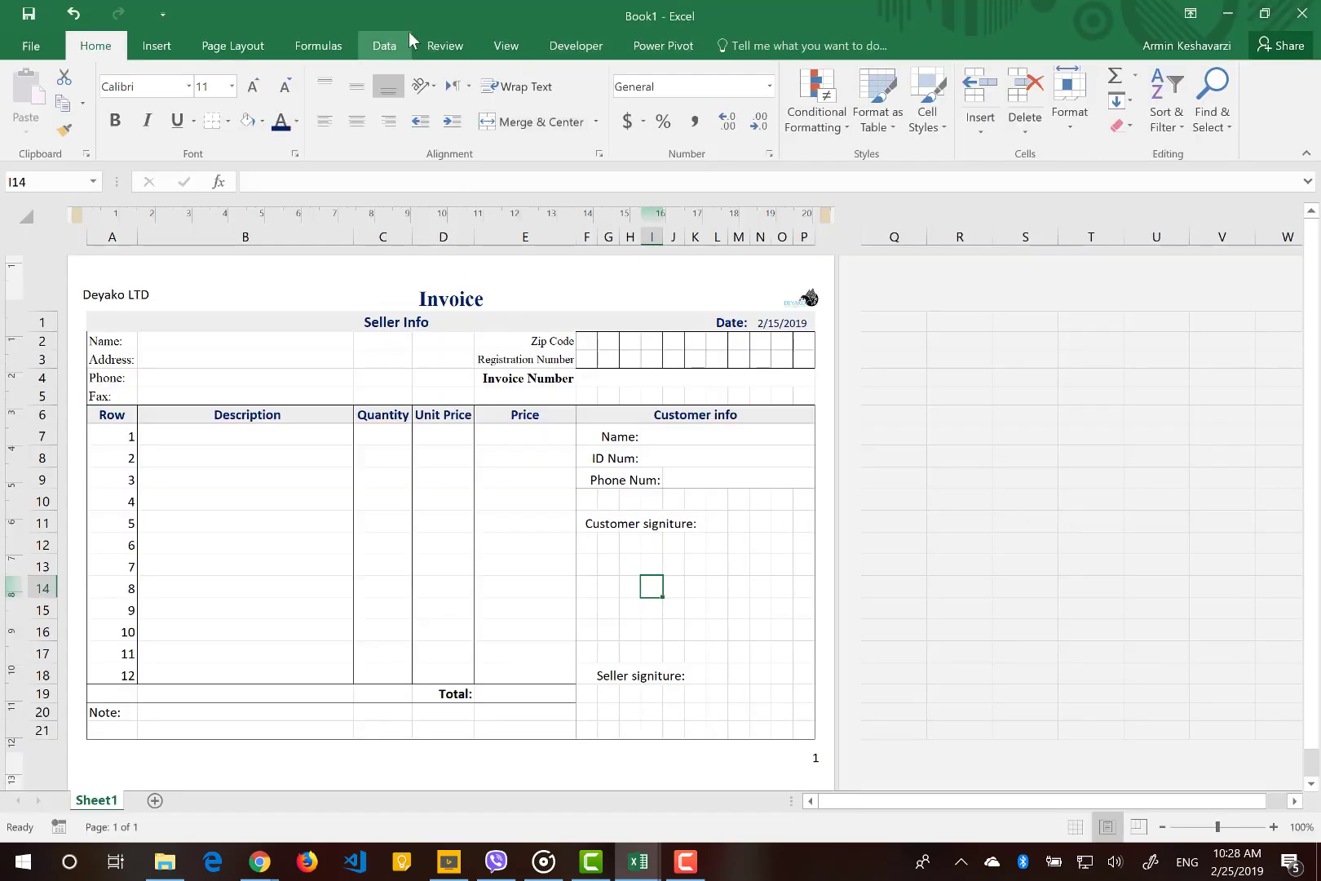
Hide the worksheet gridlines so only the invoice's own borders are shown.
click(506, 47)
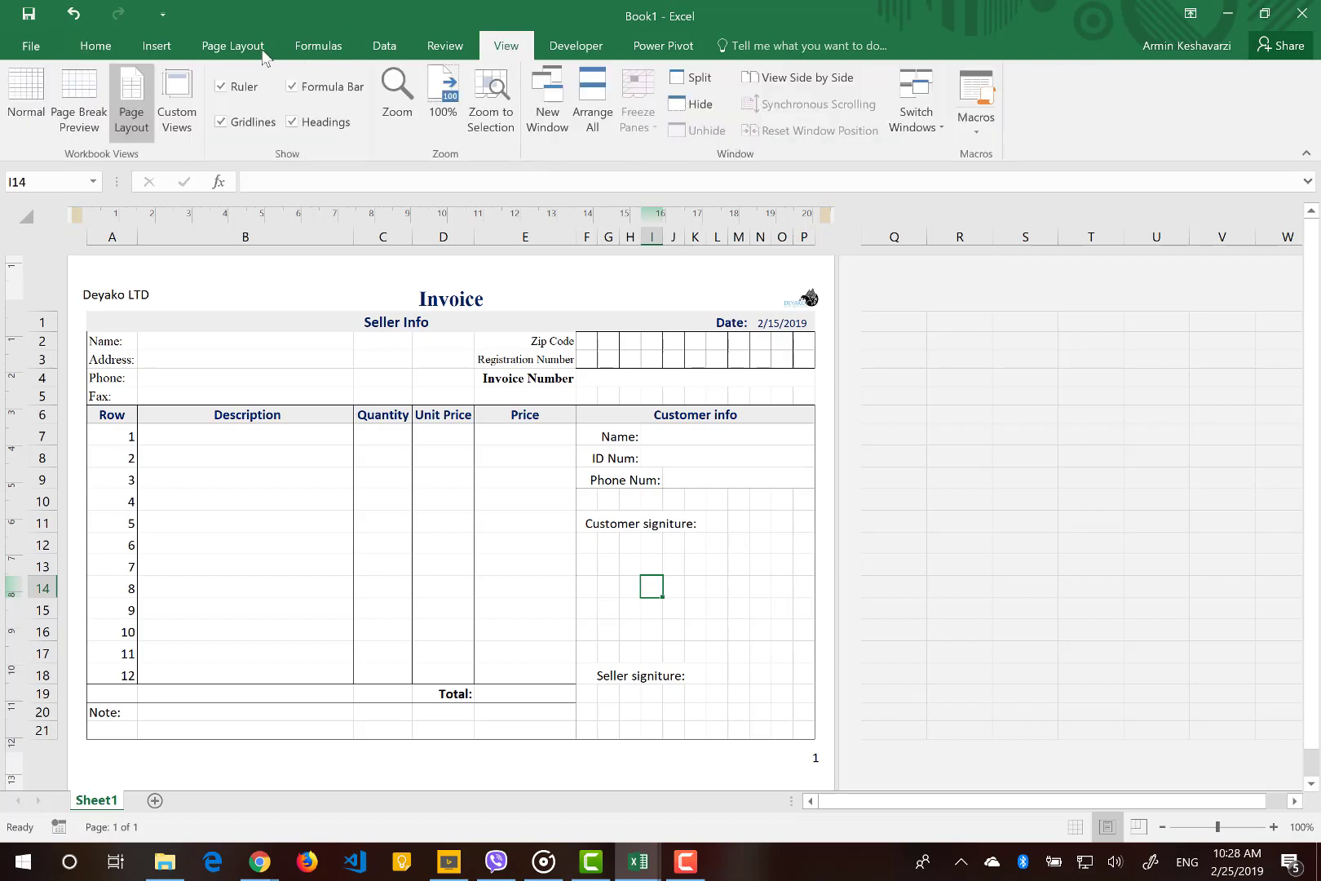
click(221, 122)
click(457, 540)
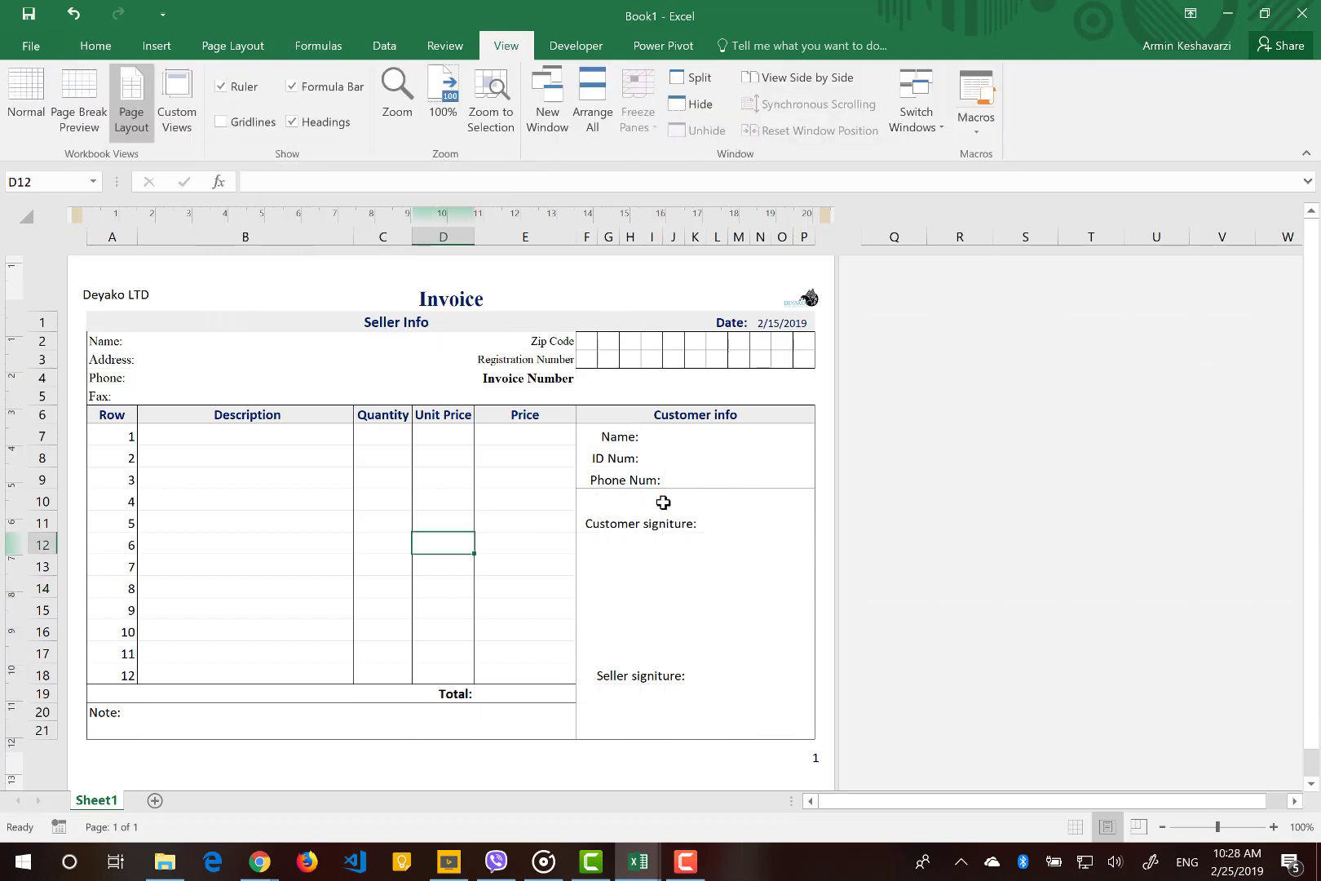
Add a left border to the Seller Info heading in the merged cell A1.
click(129, 321)
click(224, 474)
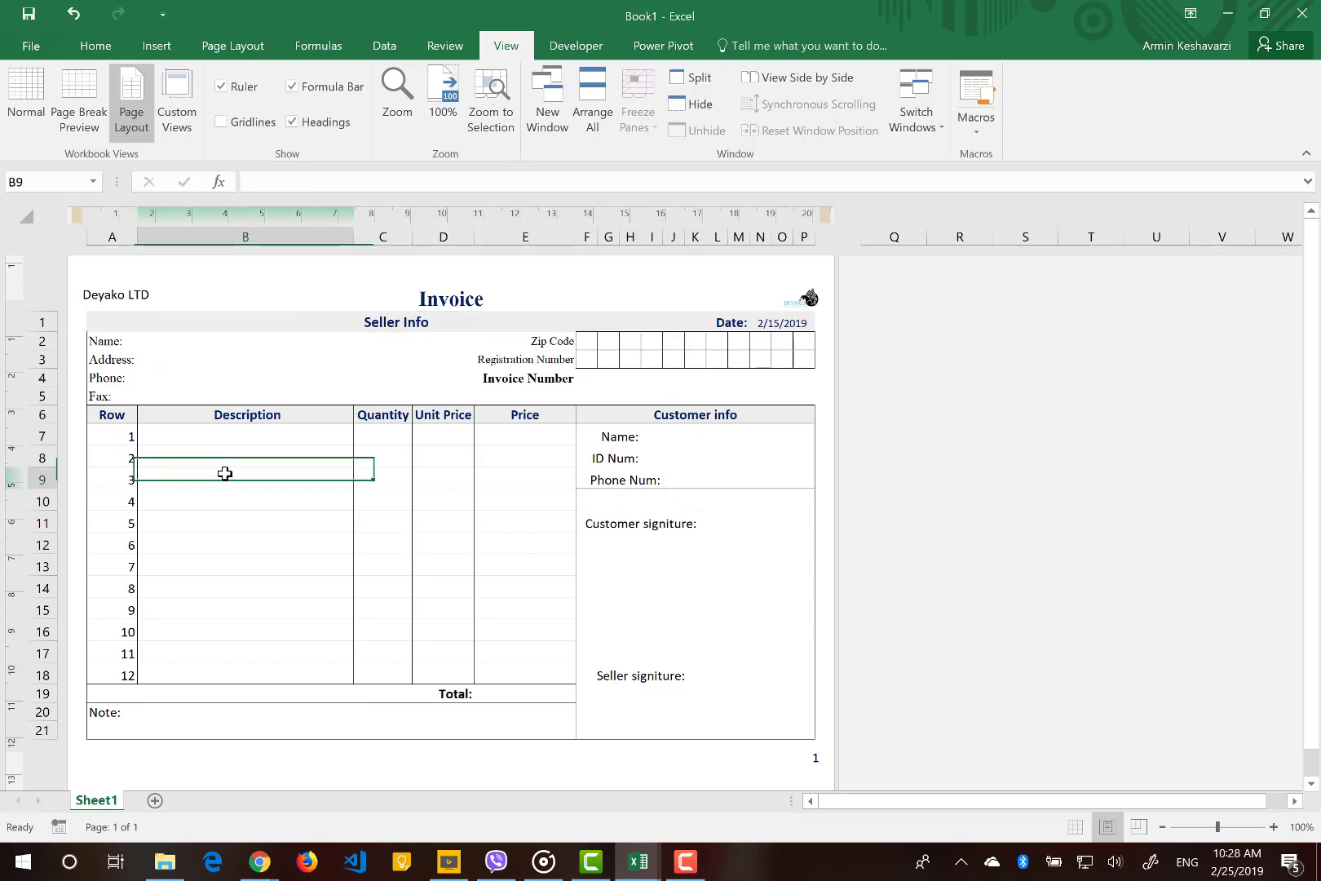
click(136, 321)
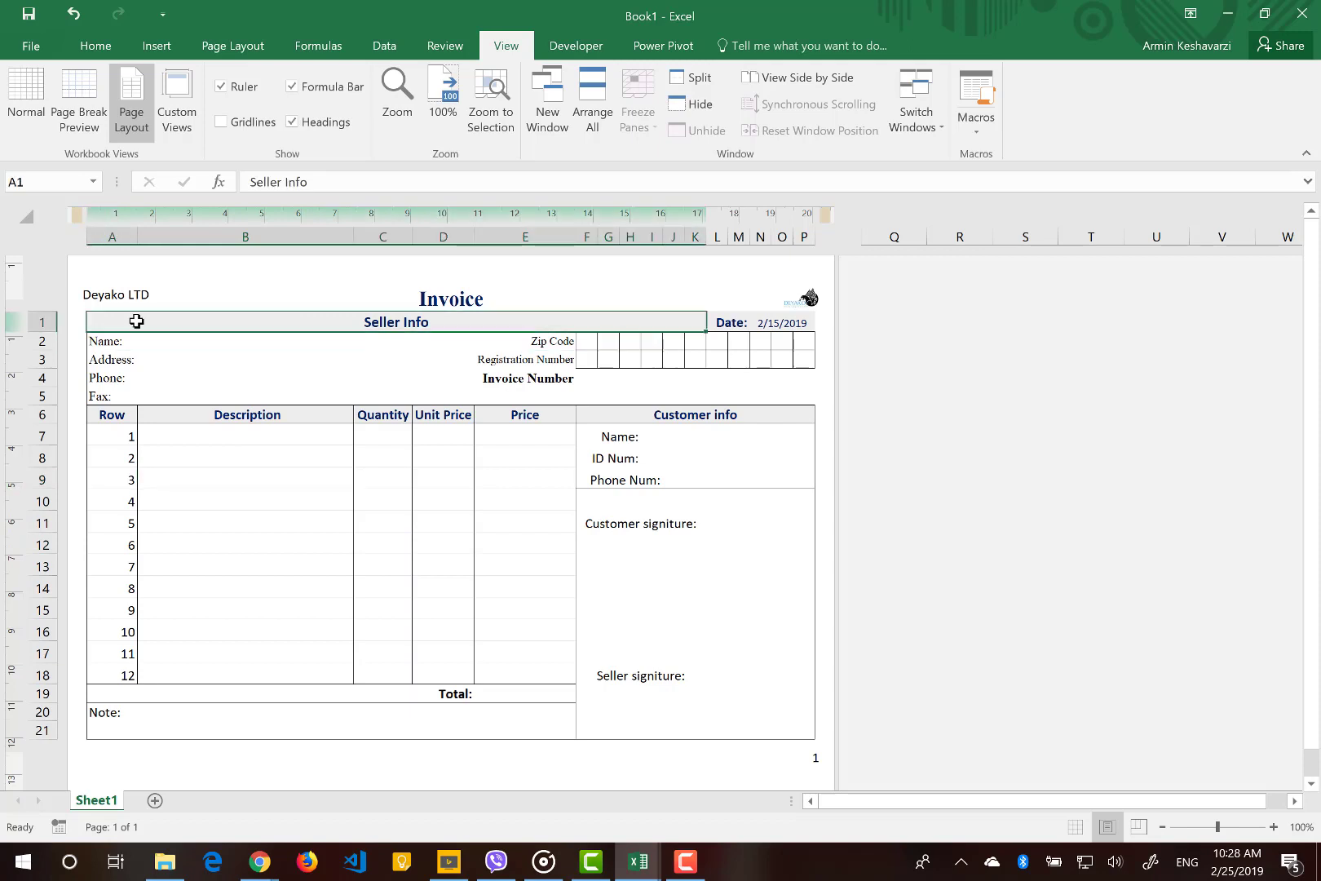
click(205, 414)
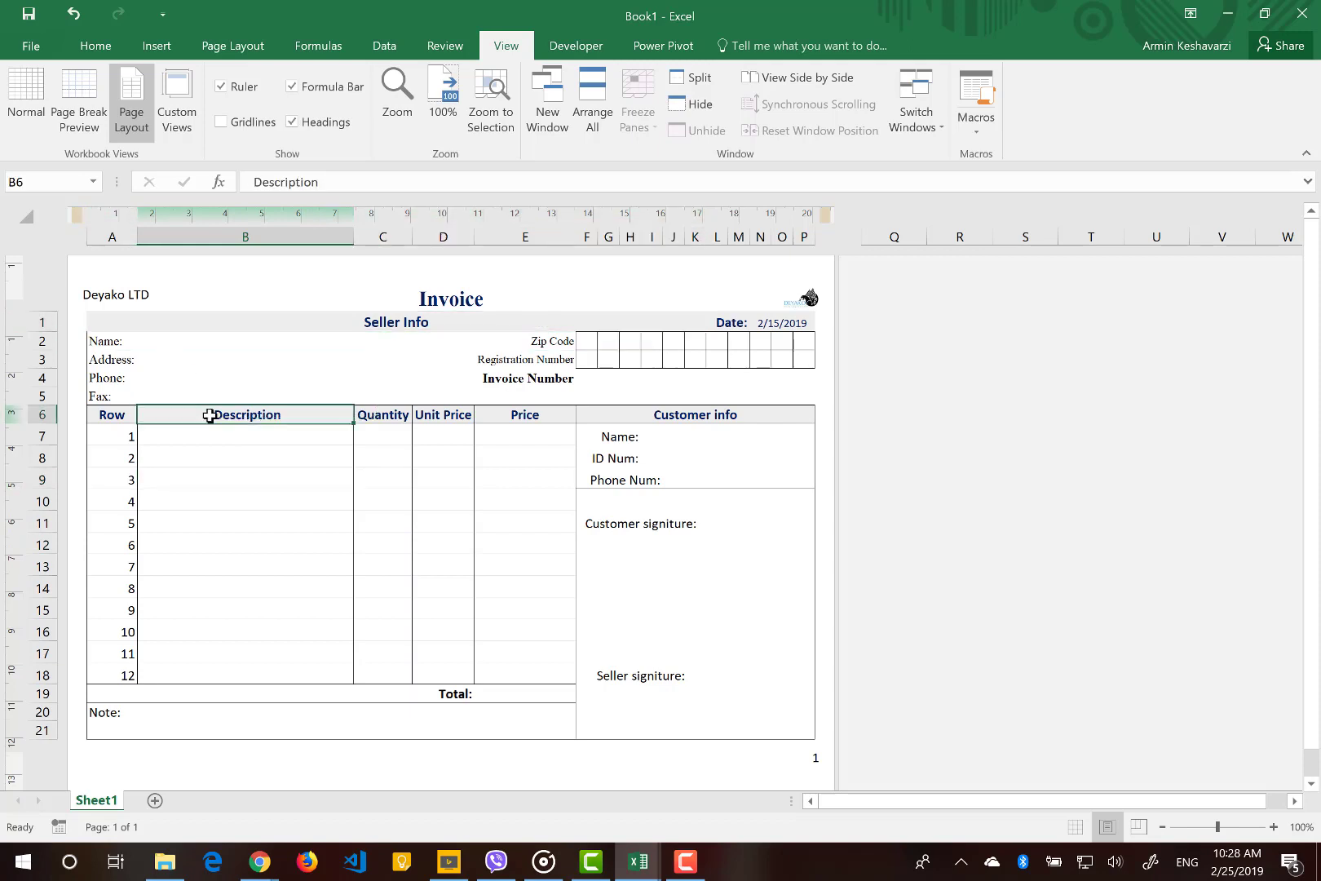
click(143, 319)
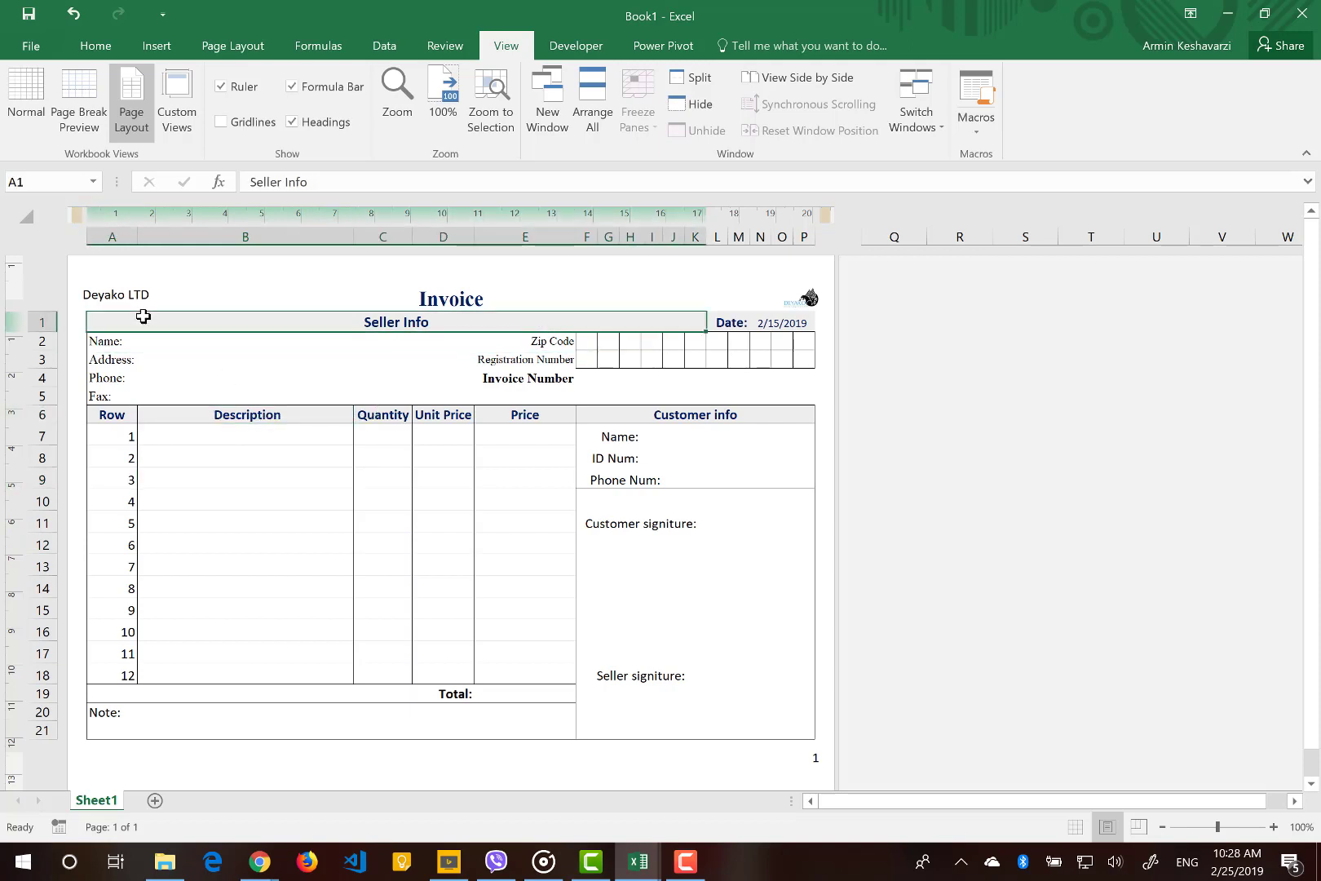
click(94, 58)
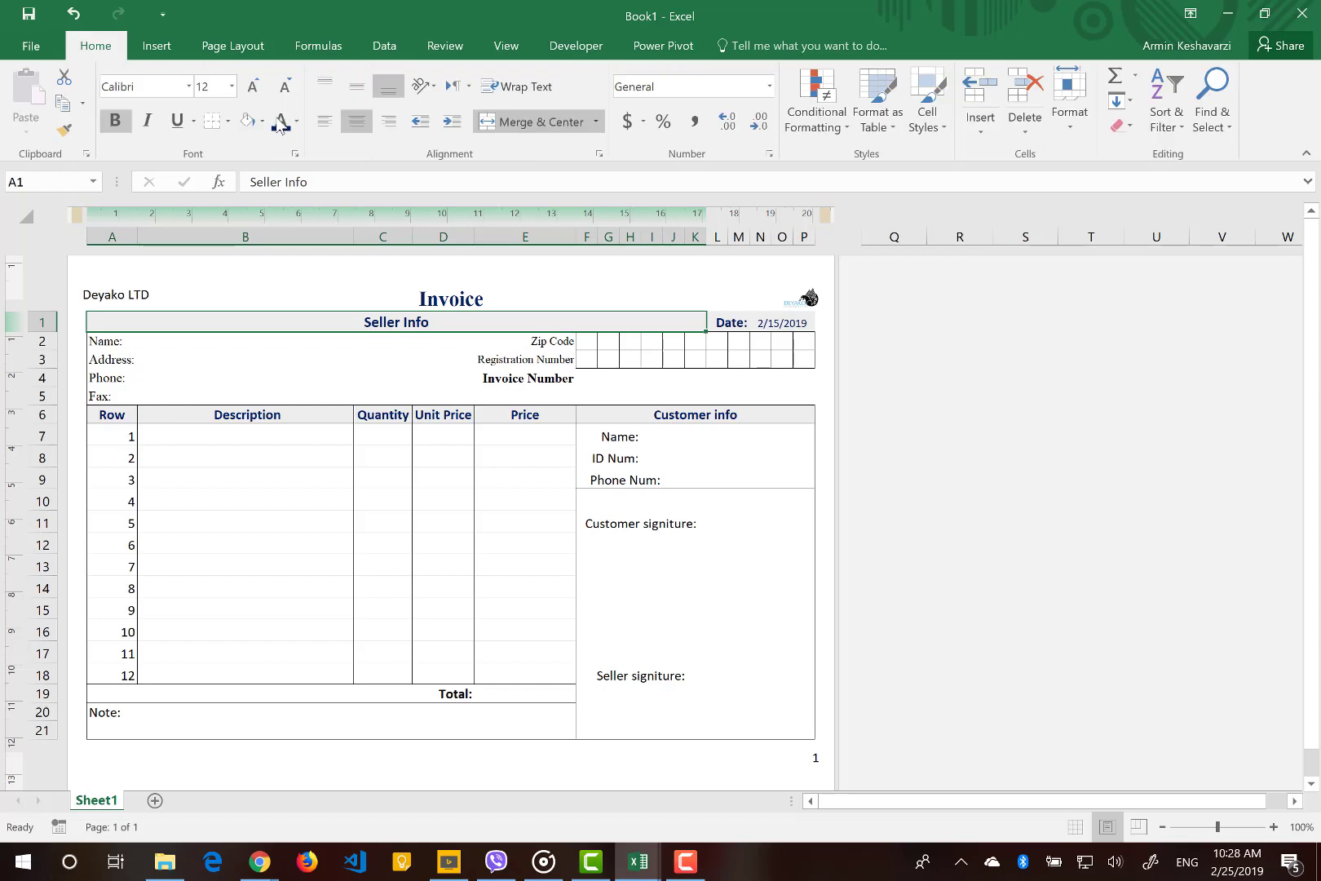
click(227, 121)
click(150, 313)
click(227, 122)
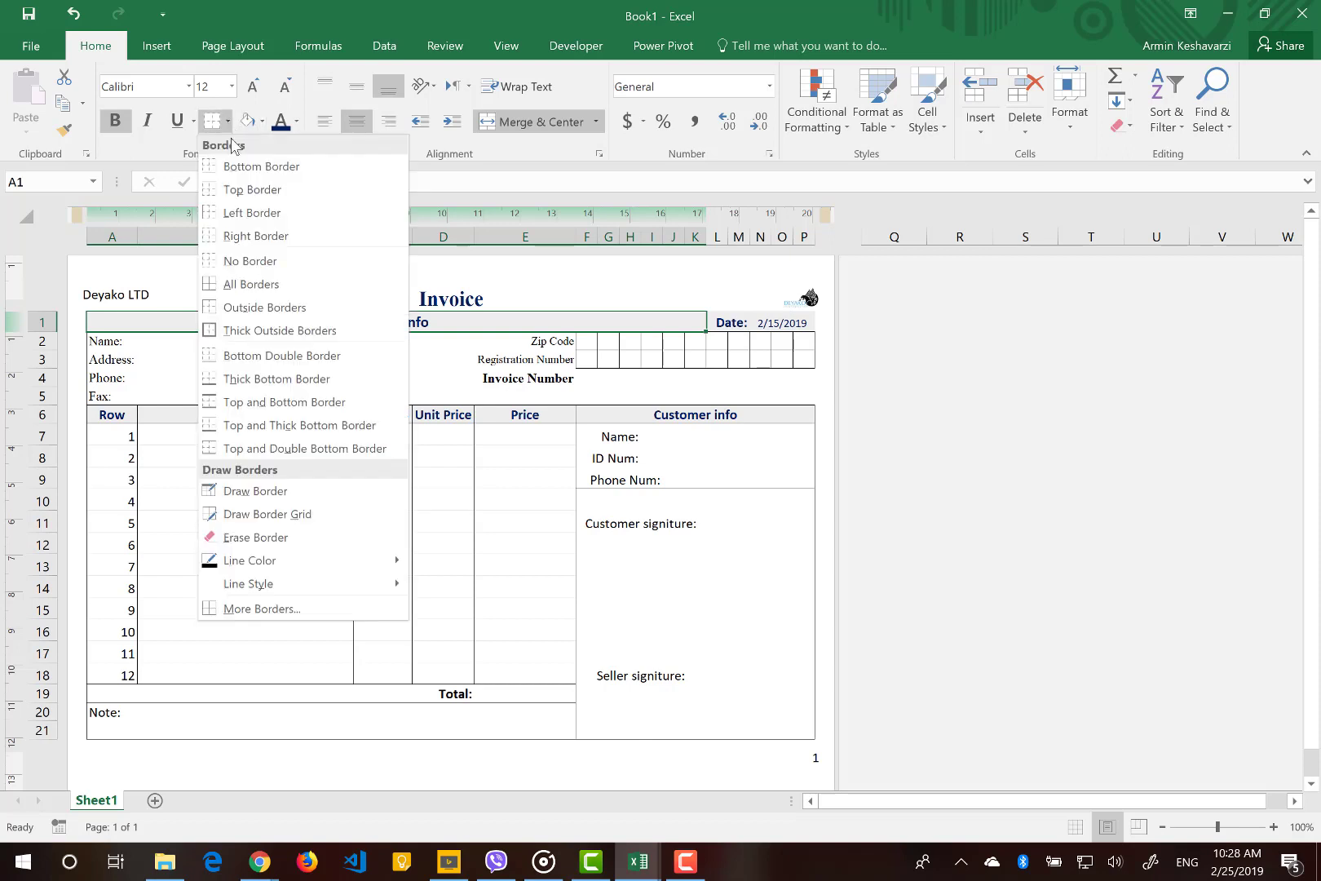
click(239, 214)
click(274, 413)
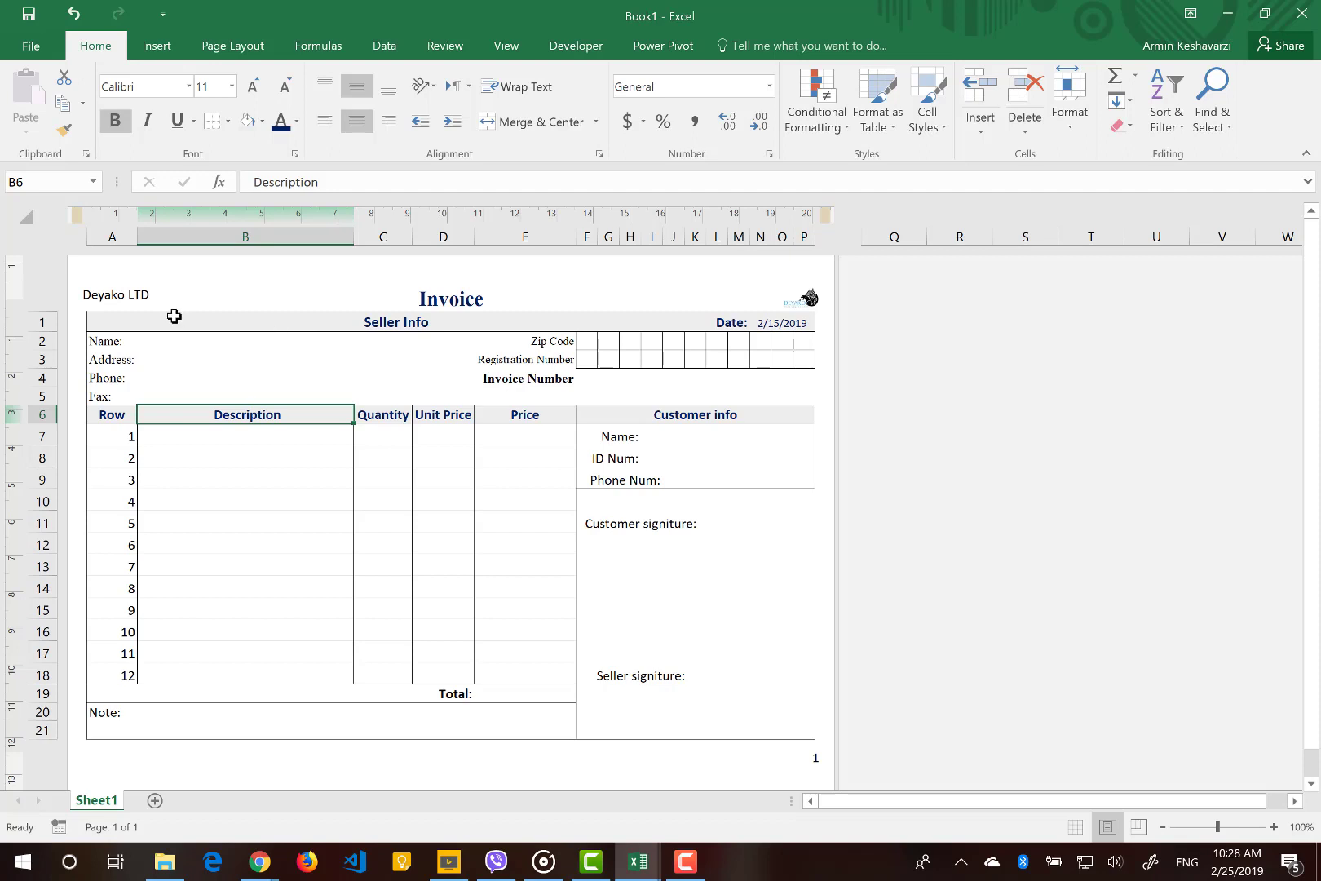
Add a top border along the whole heading row A1:P1, including the date cells.
drag(174, 321, 795, 313)
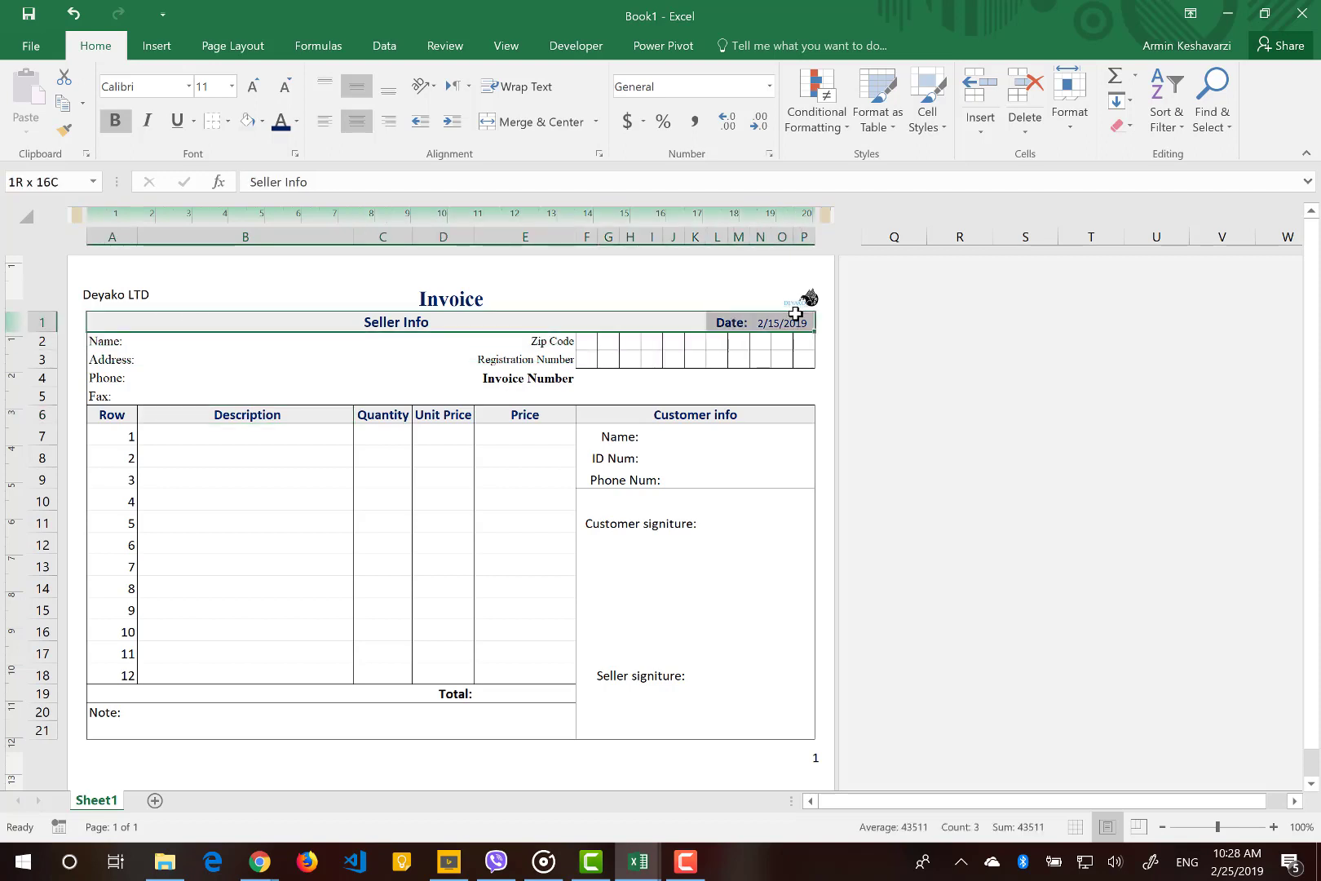
click(228, 122)
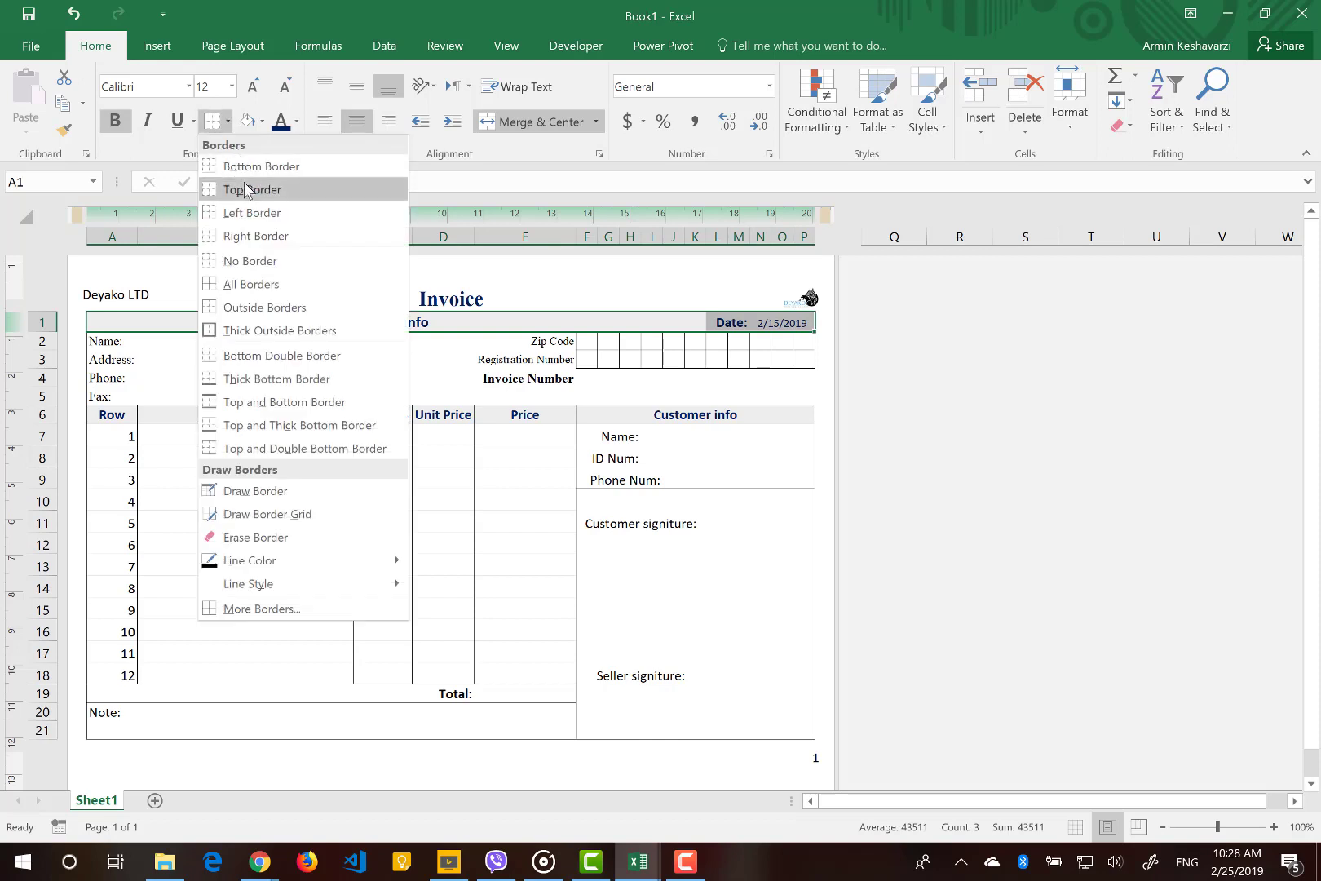
click(245, 184)
click(271, 376)
click(702, 647)
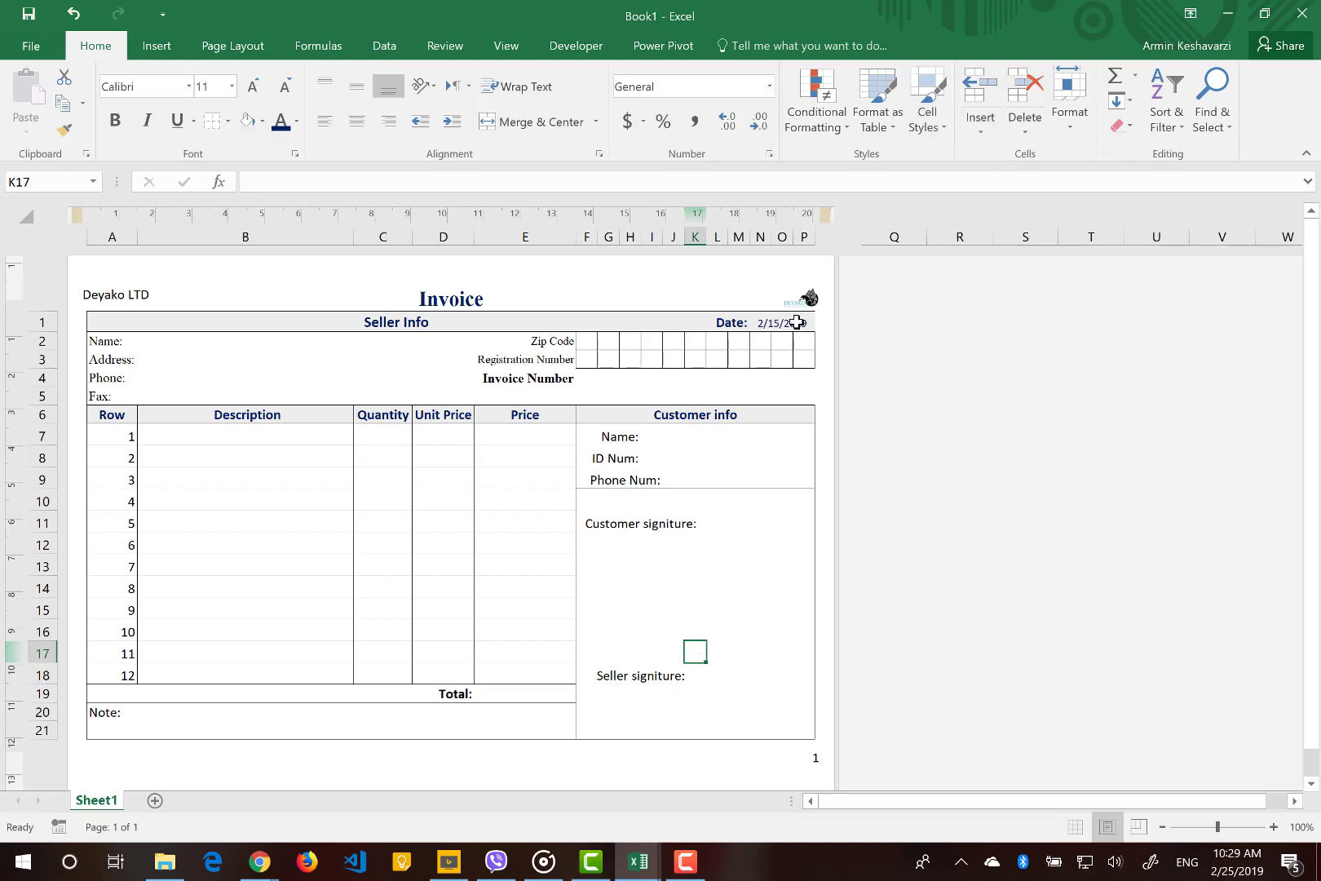
Add a right border to the seller information block A1:P5.
click(785, 326)
drag(795, 335, 787, 398)
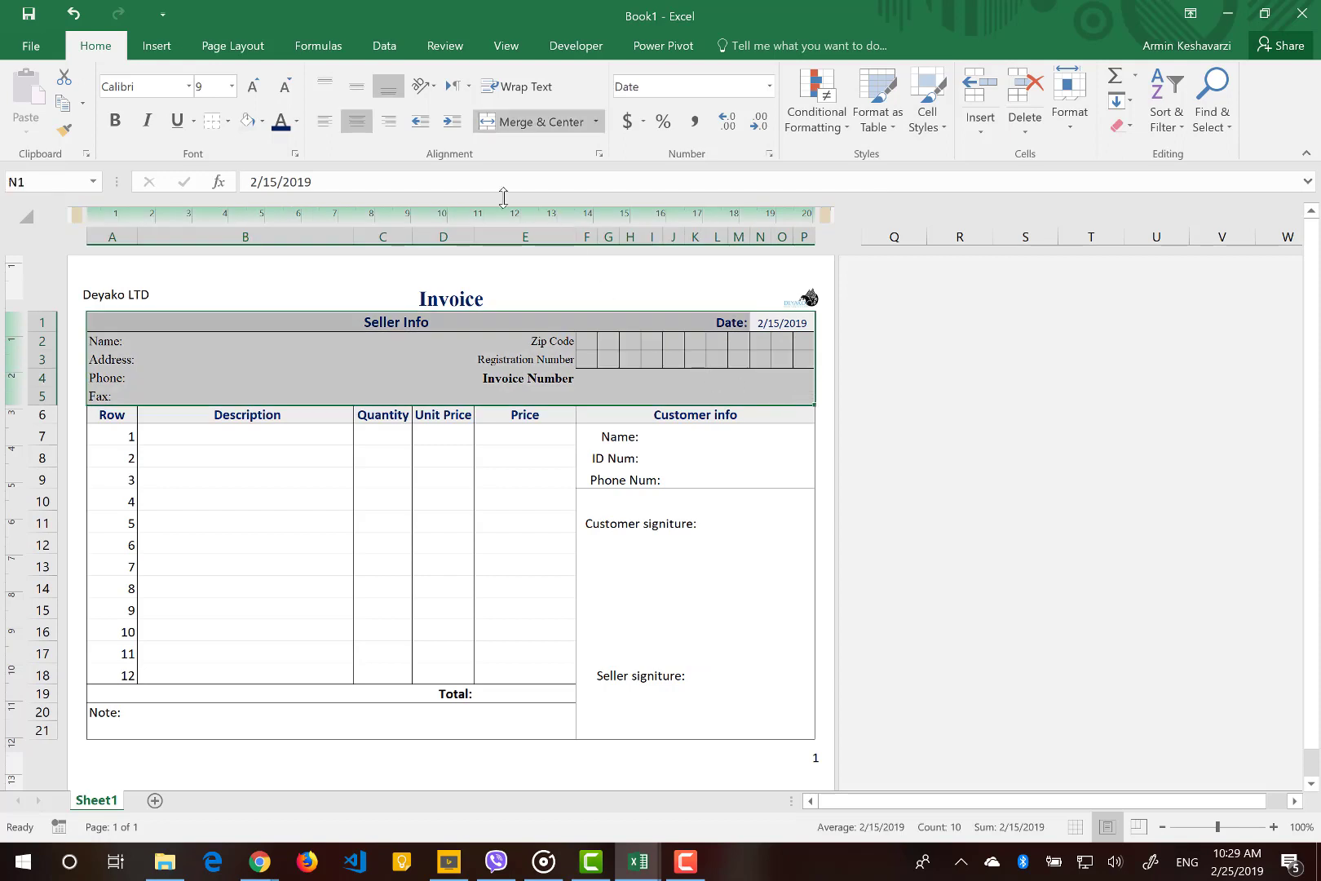
click(226, 122)
click(303, 236)
click(312, 447)
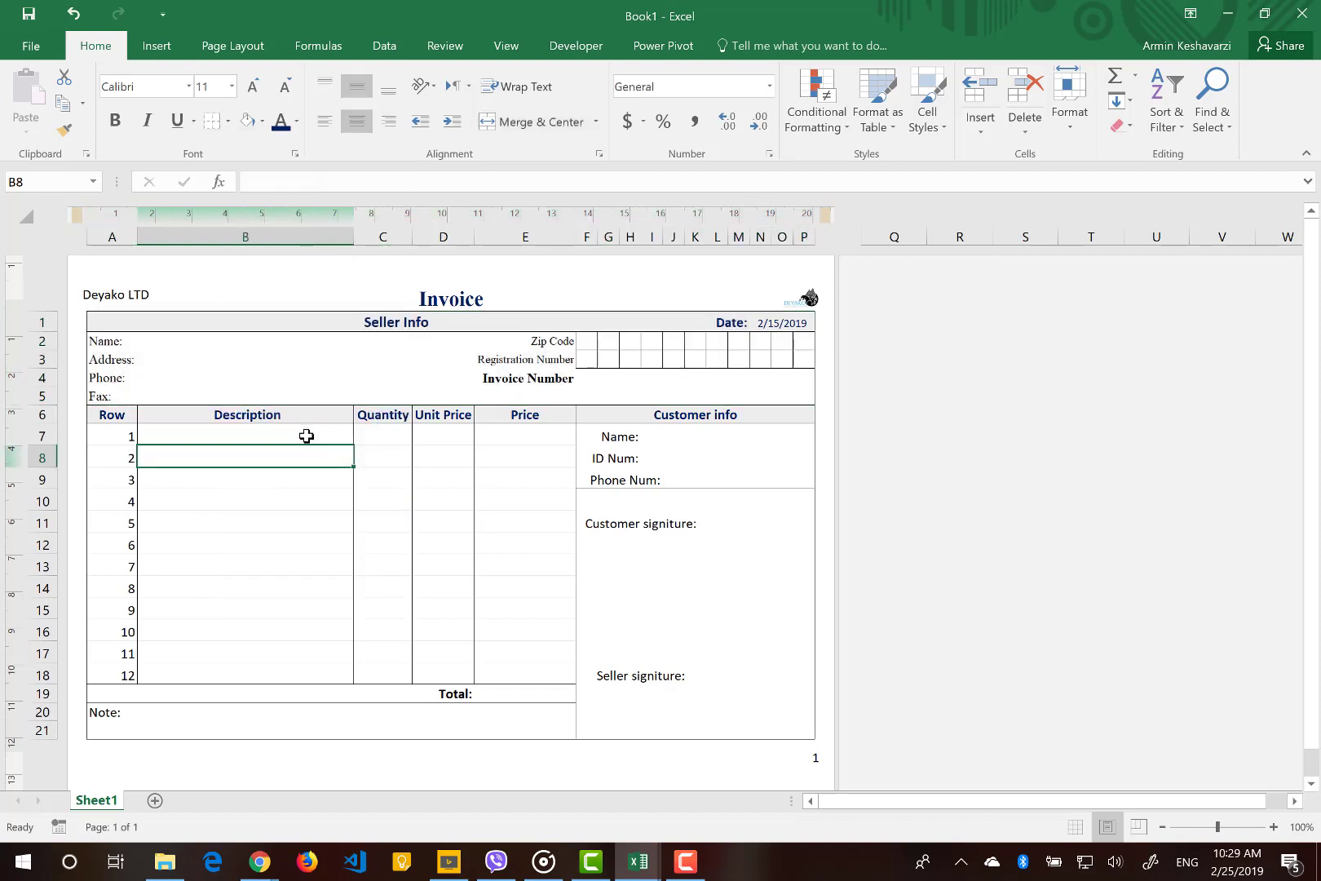
Check the Description cells B7:B18 and preview how the bordered invoice would print.
drag(304, 436, 300, 668)
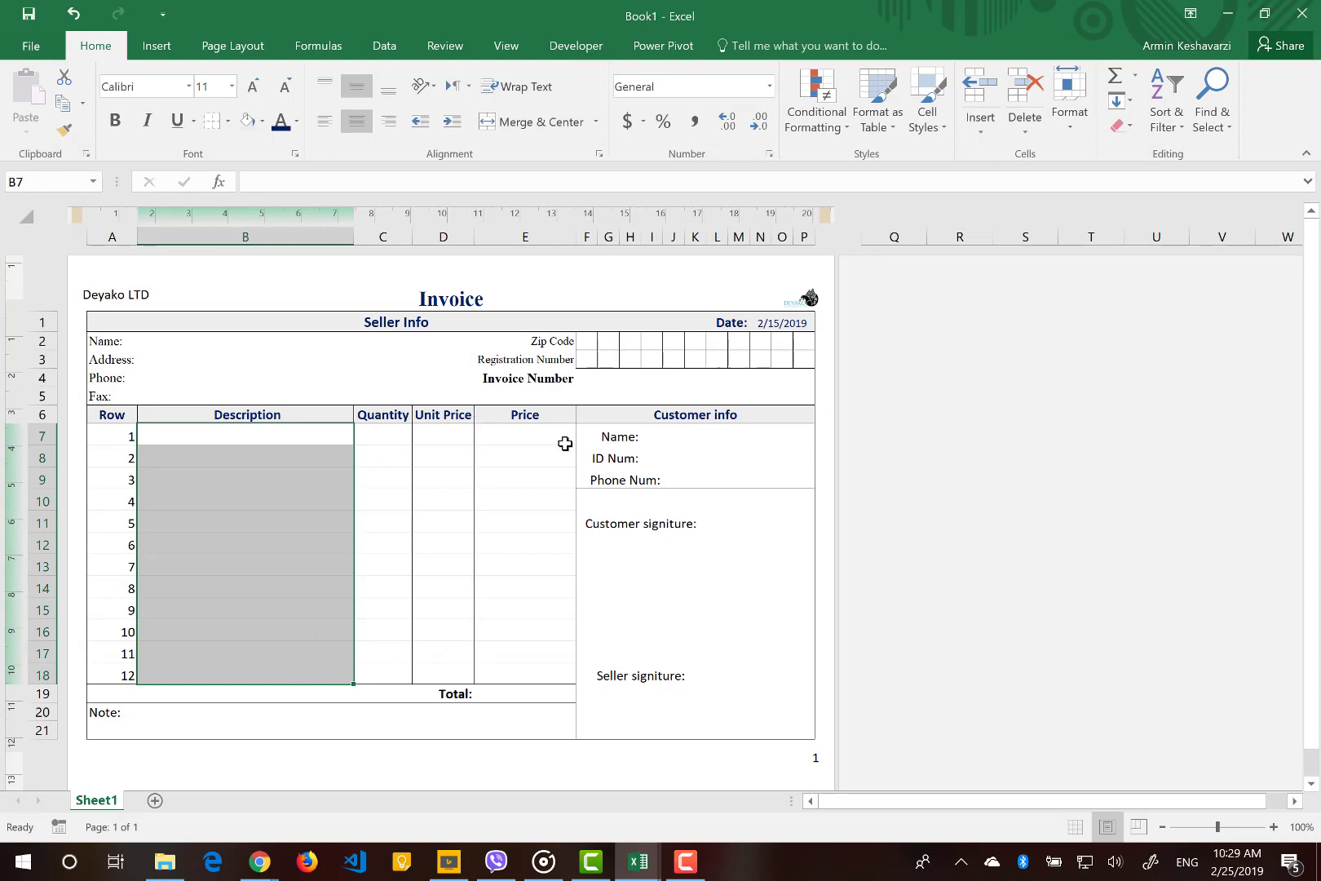
click(271, 597)
key(ctrl+p)
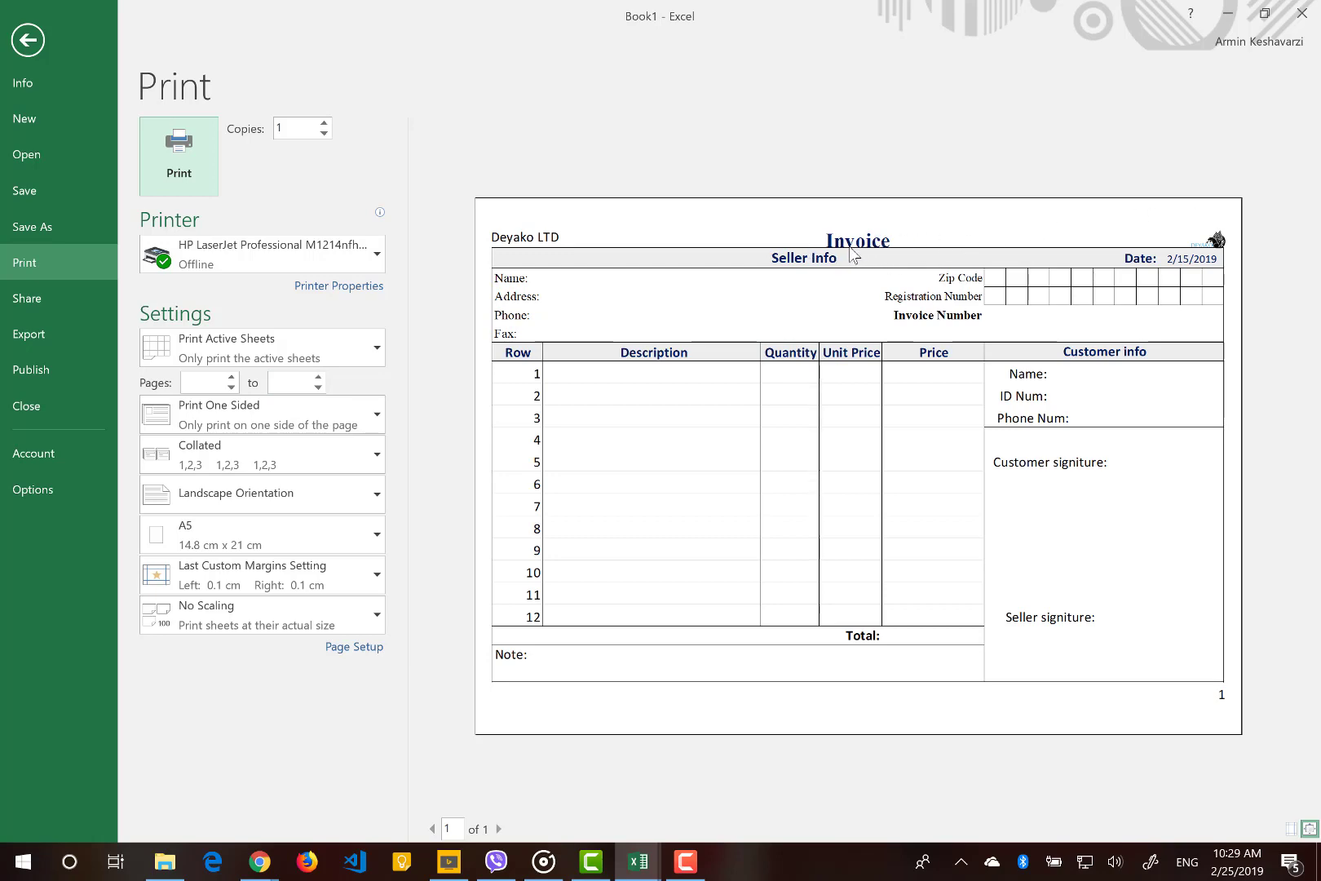
key(Escape)
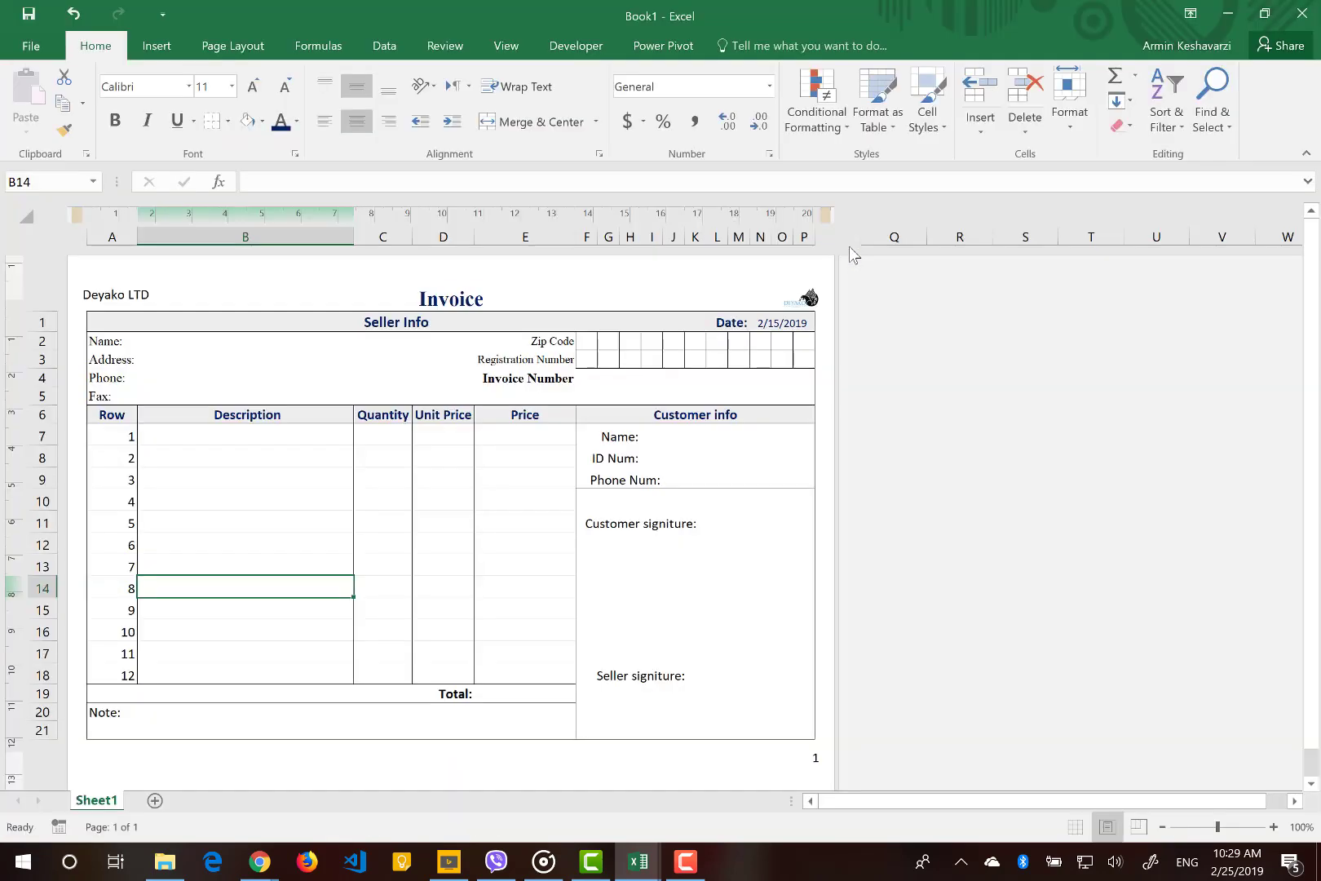
Set both the header and footer margins of the page to 0.7 cm using custom margins.
click(233, 45)
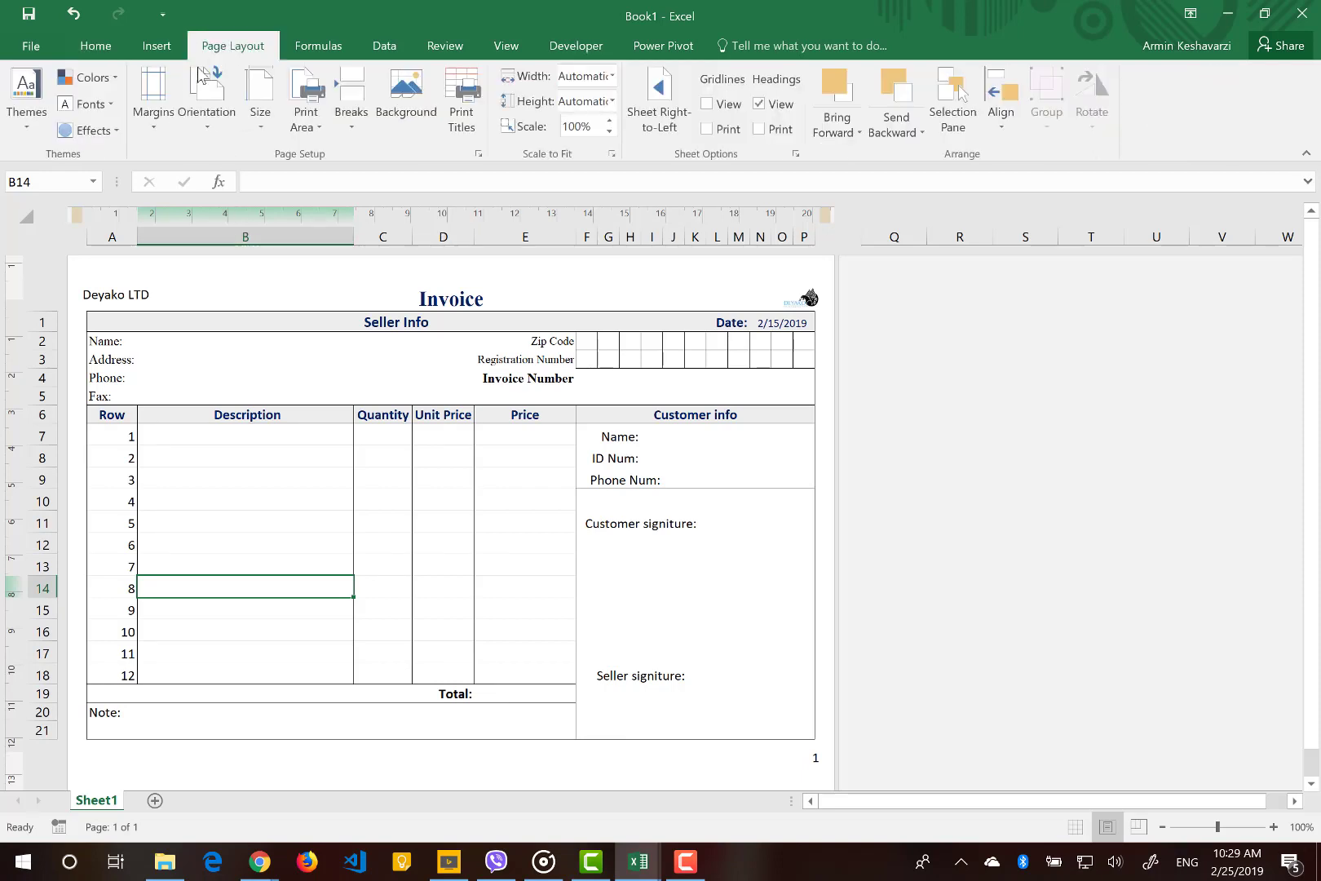
click(153, 123)
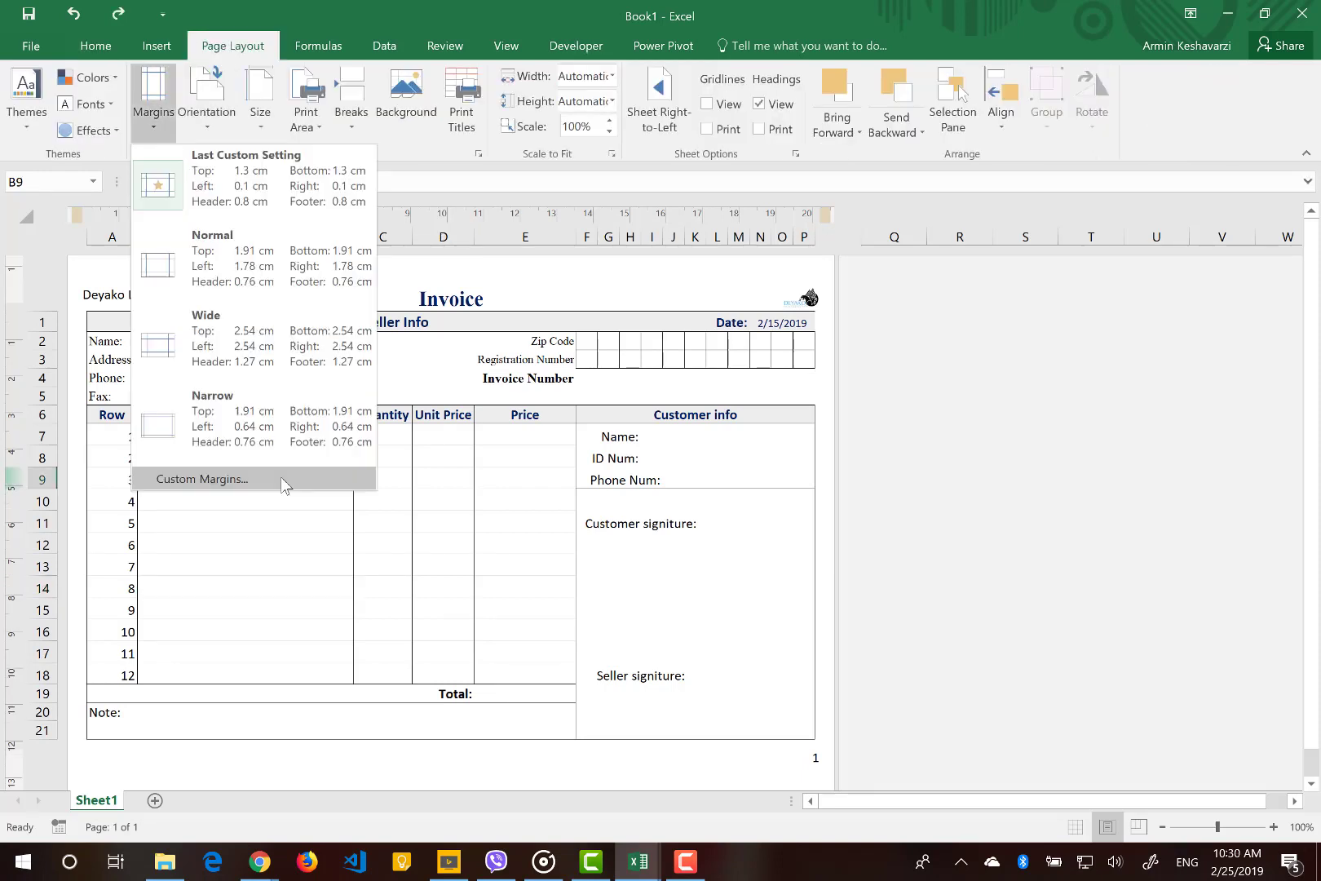
click(203, 479)
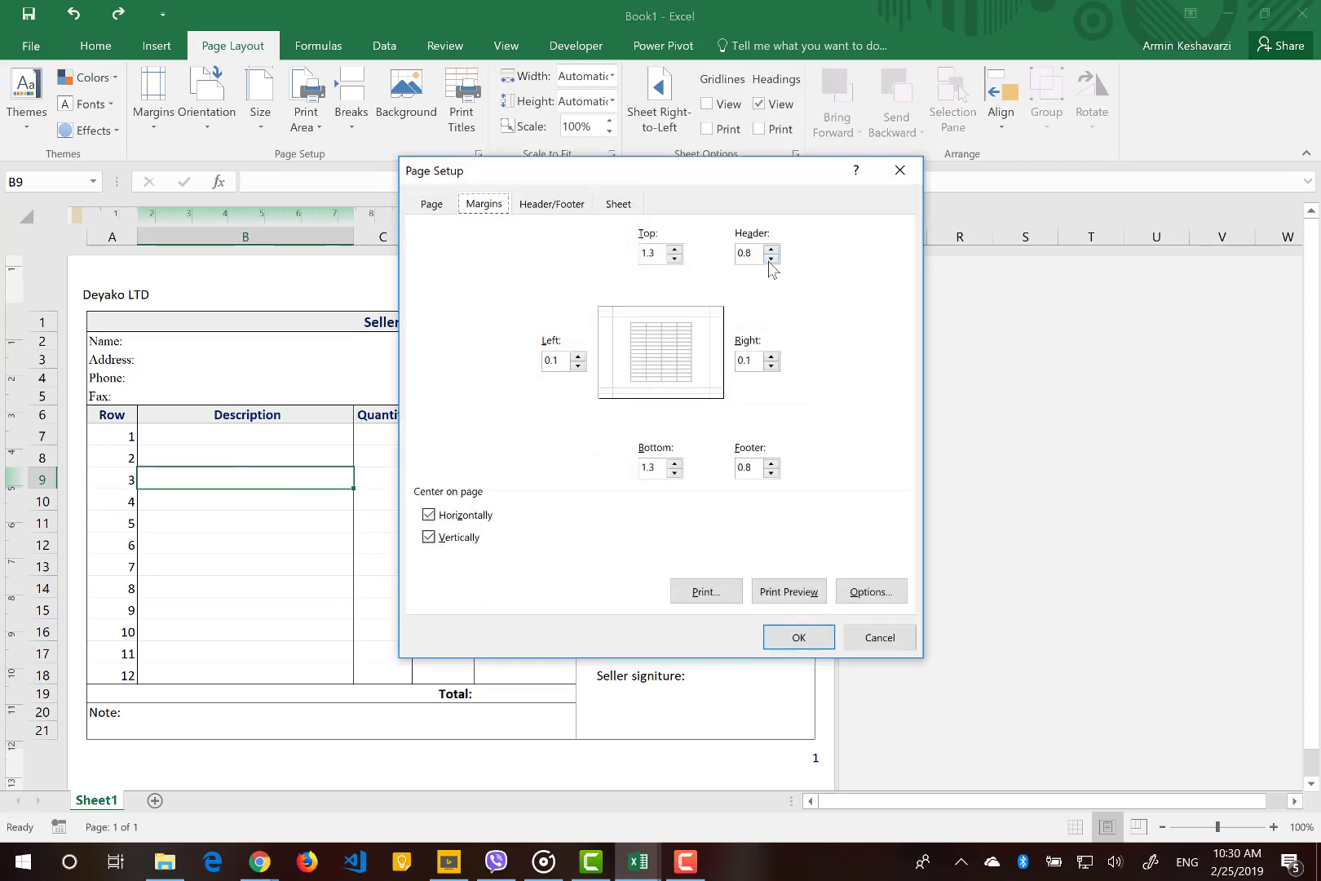
click(769, 258)
click(761, 253)
key(BackSpace)
key(BackSpace)
text(.7)
click(754, 469)
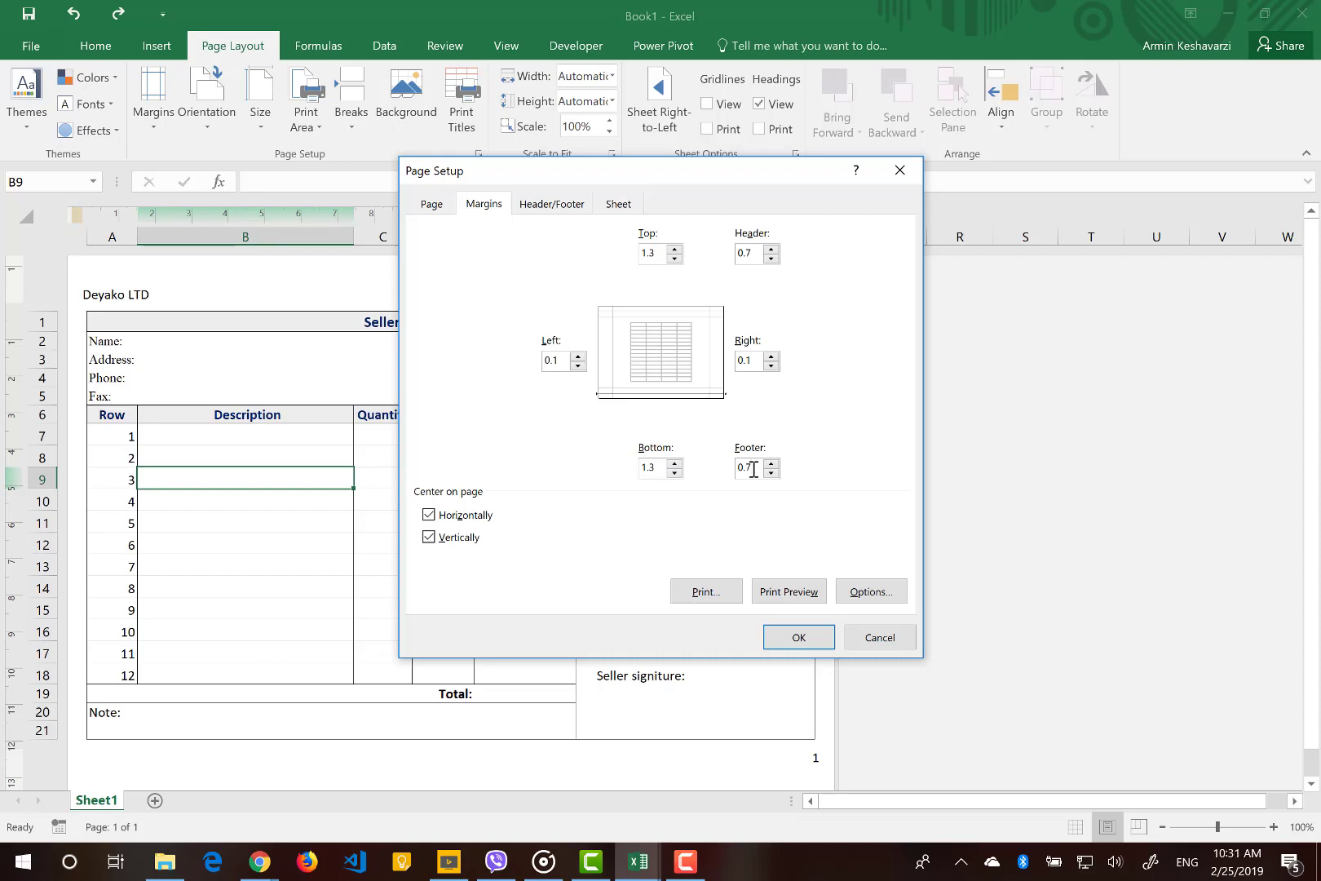
click(802, 639)
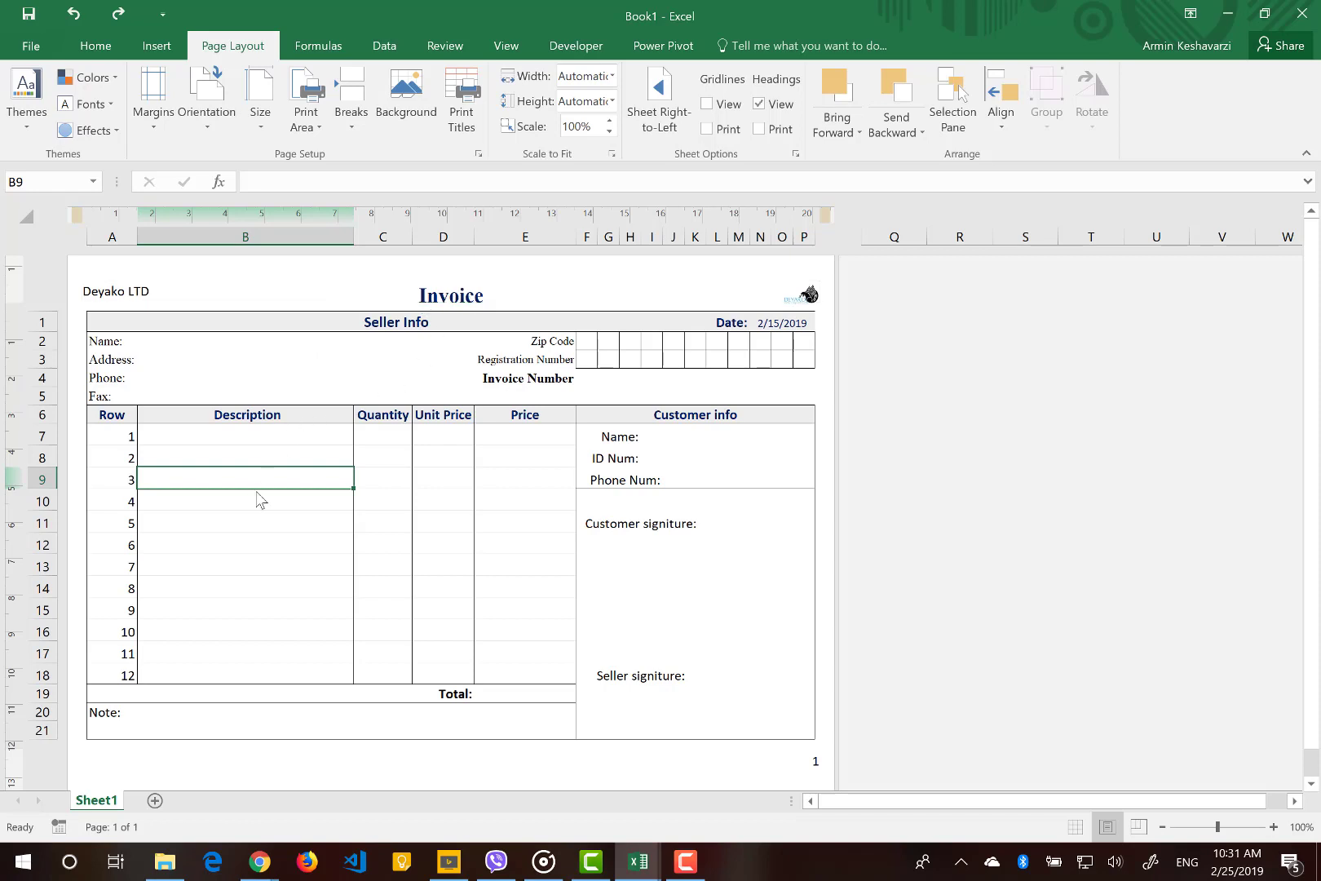
Preview the printed invoice to check the header and footer spacing, and return to the item rows.
key(ctrl+p)
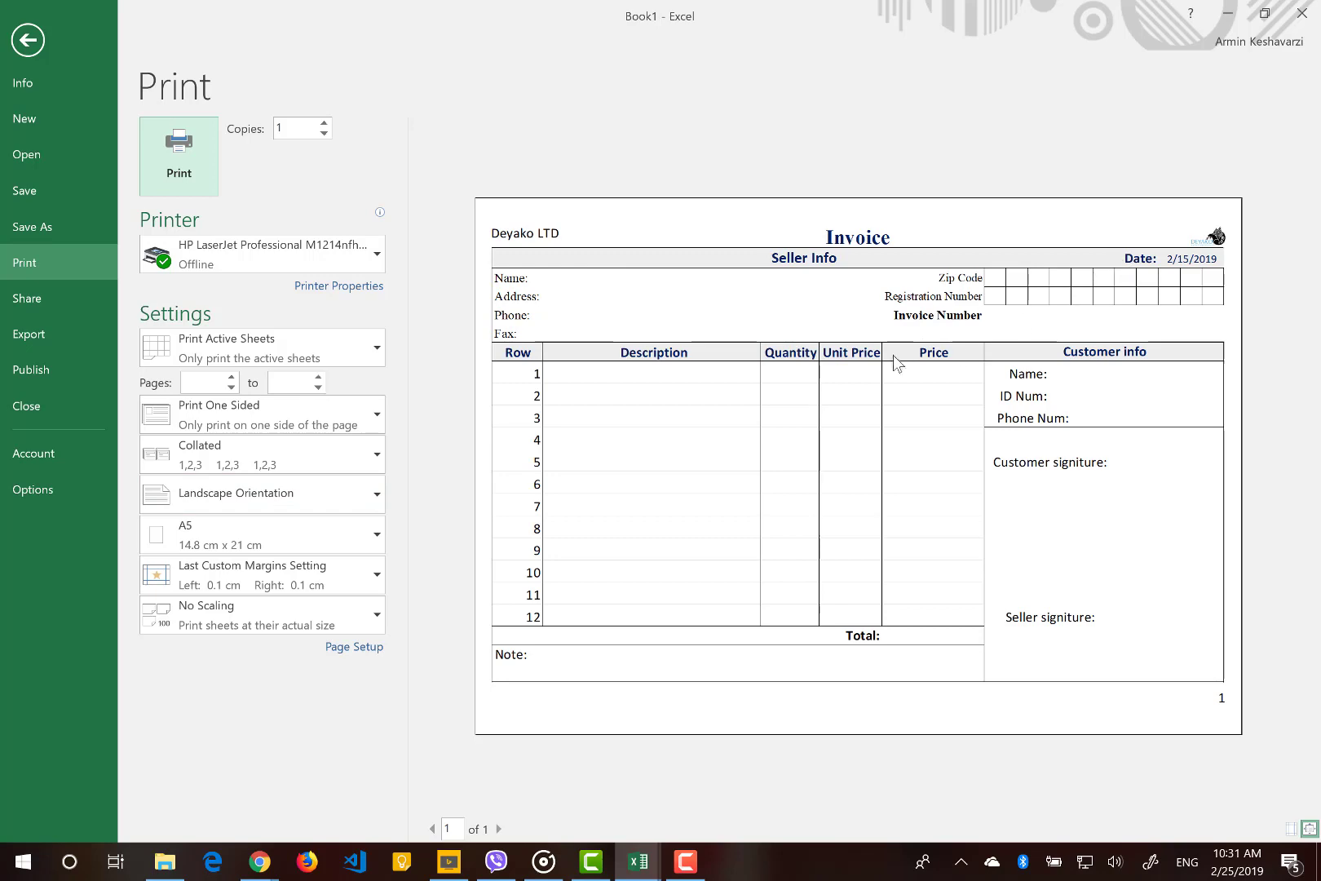
key(Escape)
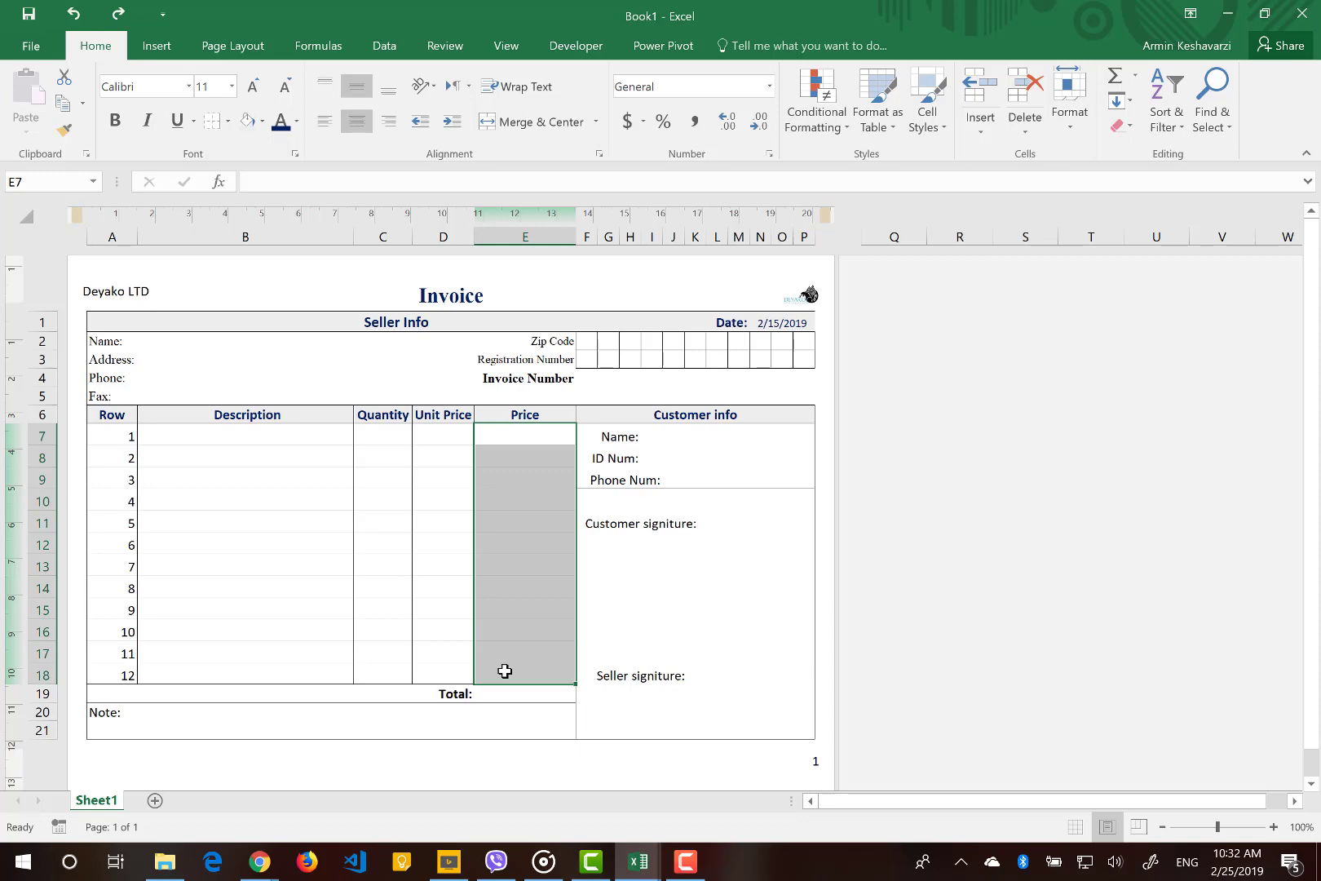
click(237, 434)
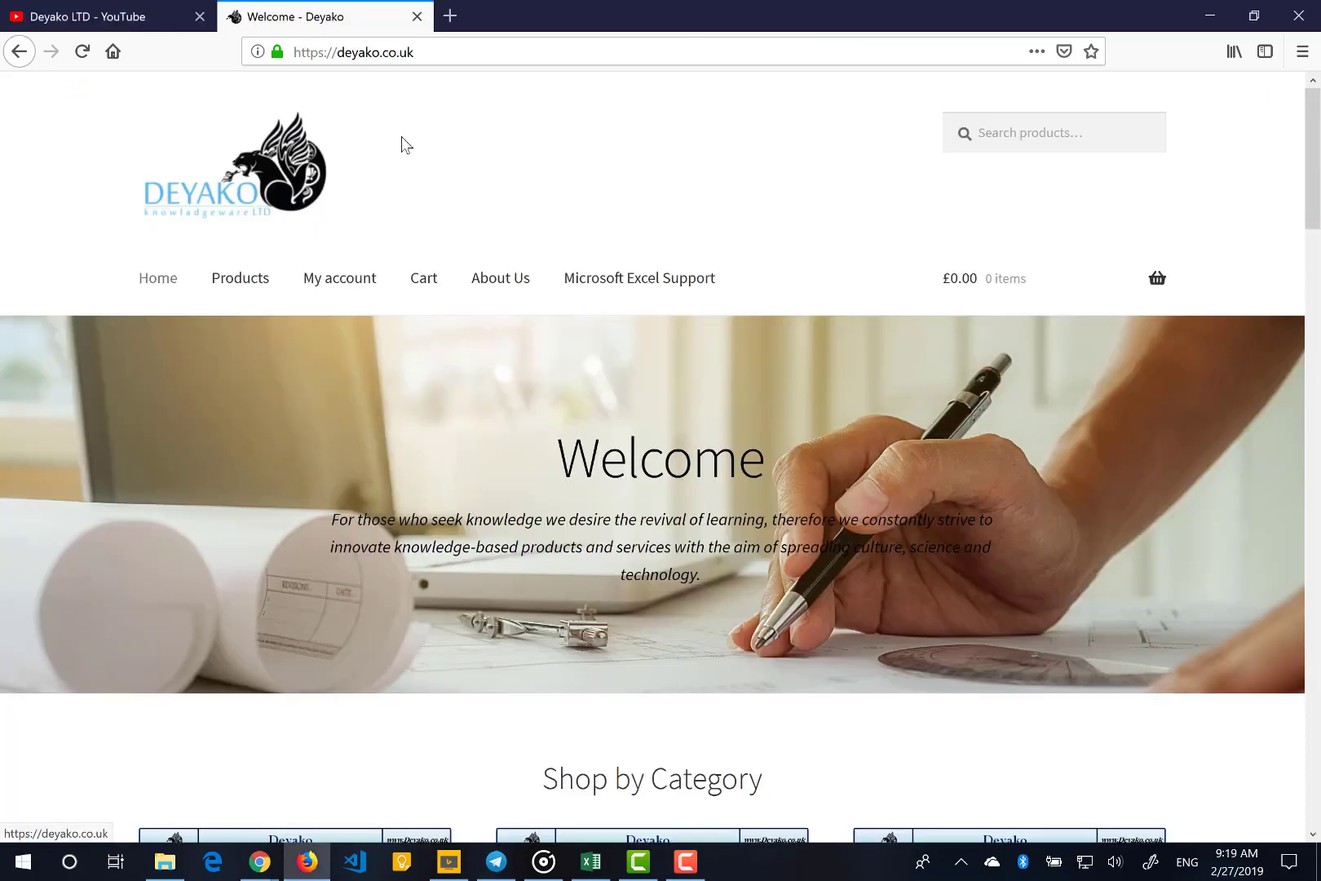
Look through the product listings on the deyako.co.uk home page, down to Fan Favorites and On Sale.
scroll(401, 143, down, 15)
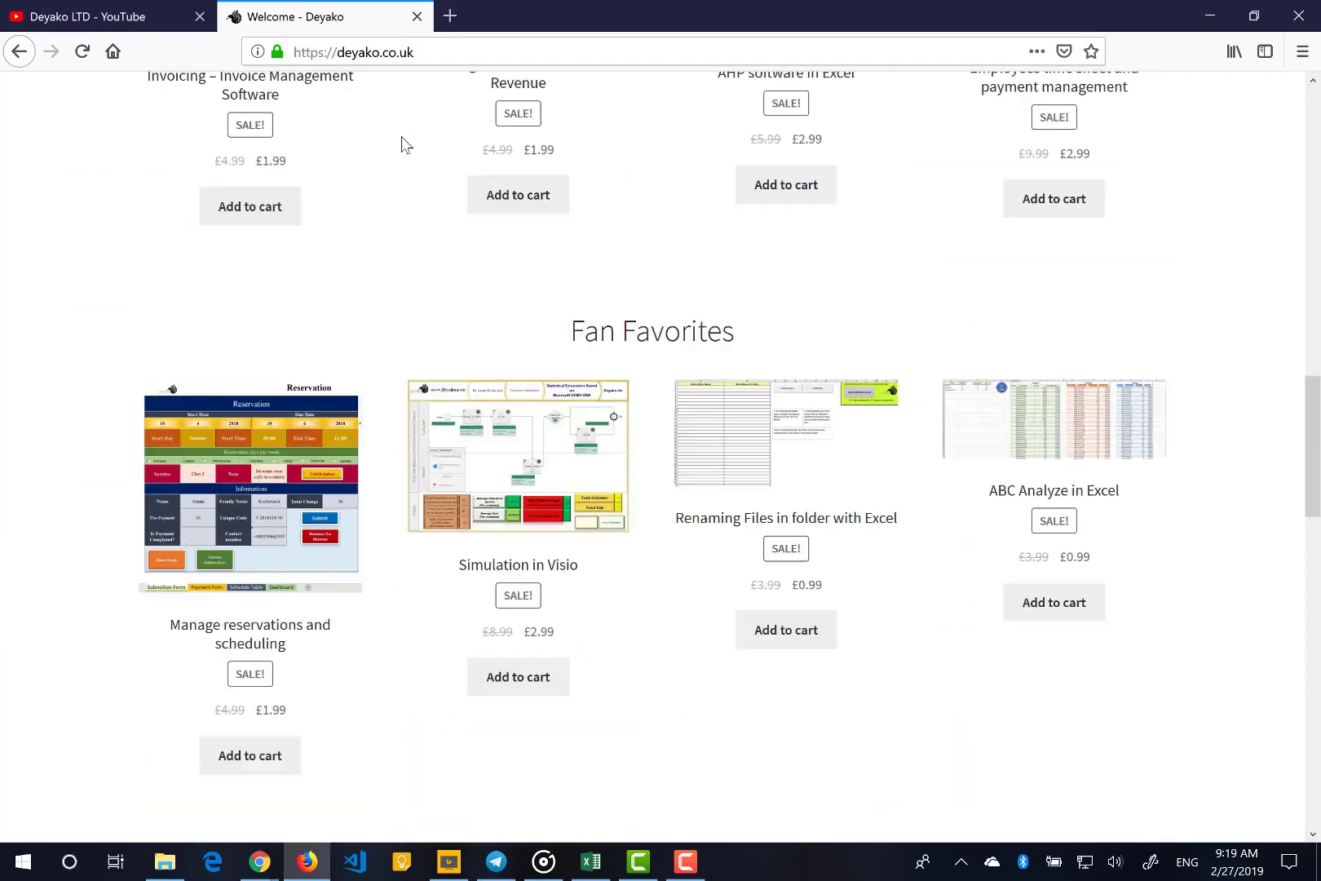
scroll(401, 143, down, 3)
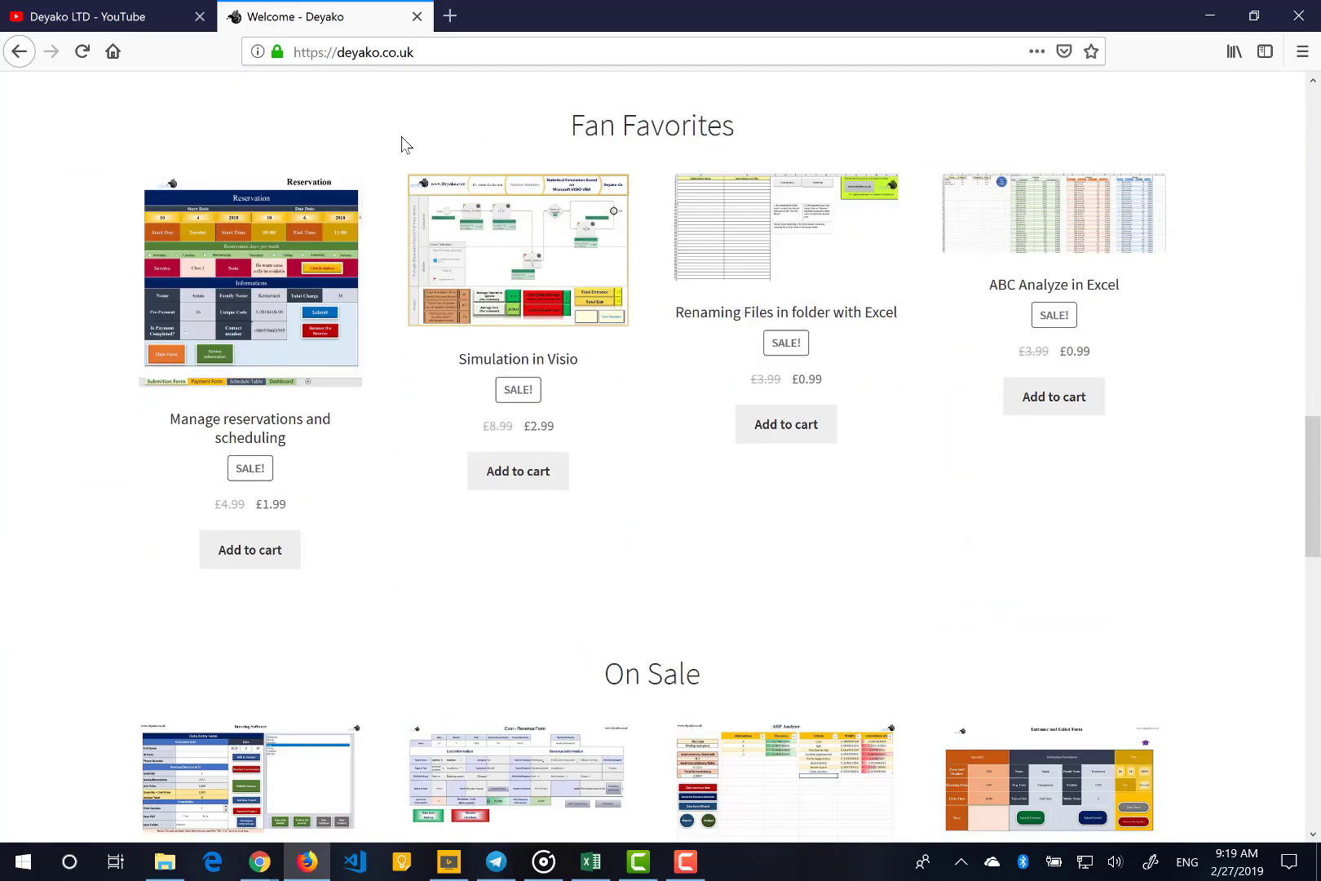